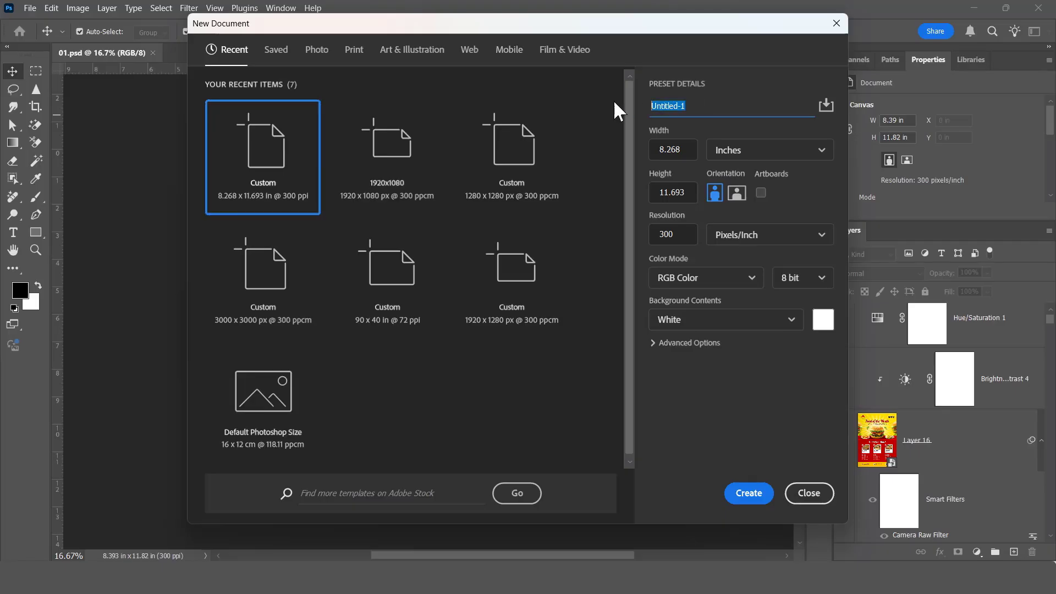
Name the new document 02 and choose the A4 print preset.
{"action": "type", "text": "02"}
{"action": "double_click", "coordinate": [672, 108]}
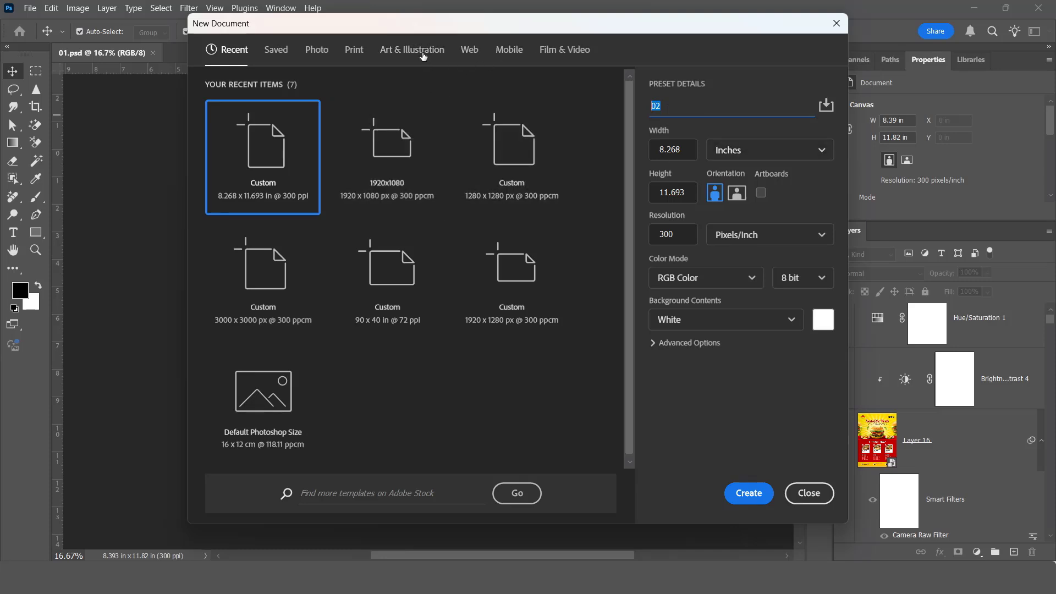
{"action": "left_click", "coordinate": [354, 50]}
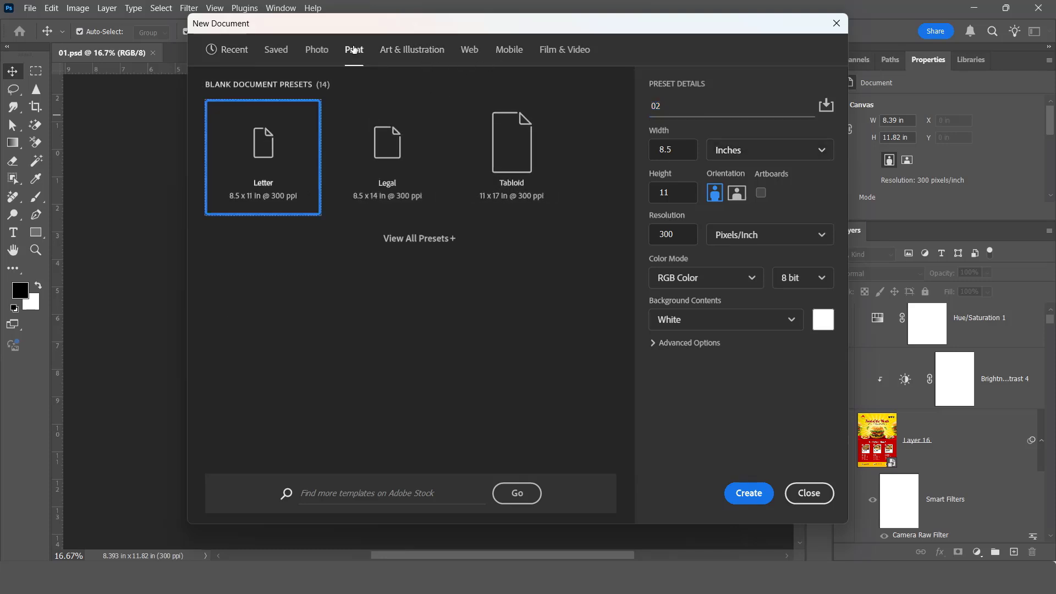
{"action": "left_click", "coordinate": [419, 238]}
{"action": "left_click", "coordinate": [263, 318]}
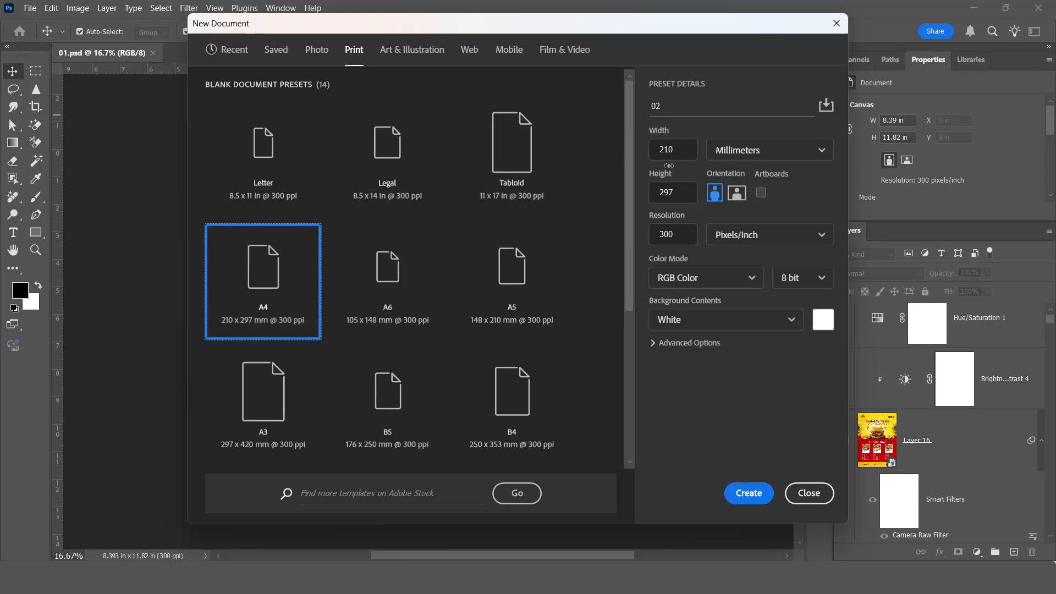
Set the document units to inches, keep the RGB Color mode, and create the document.
{"action": "left_click", "coordinate": [748, 151]}
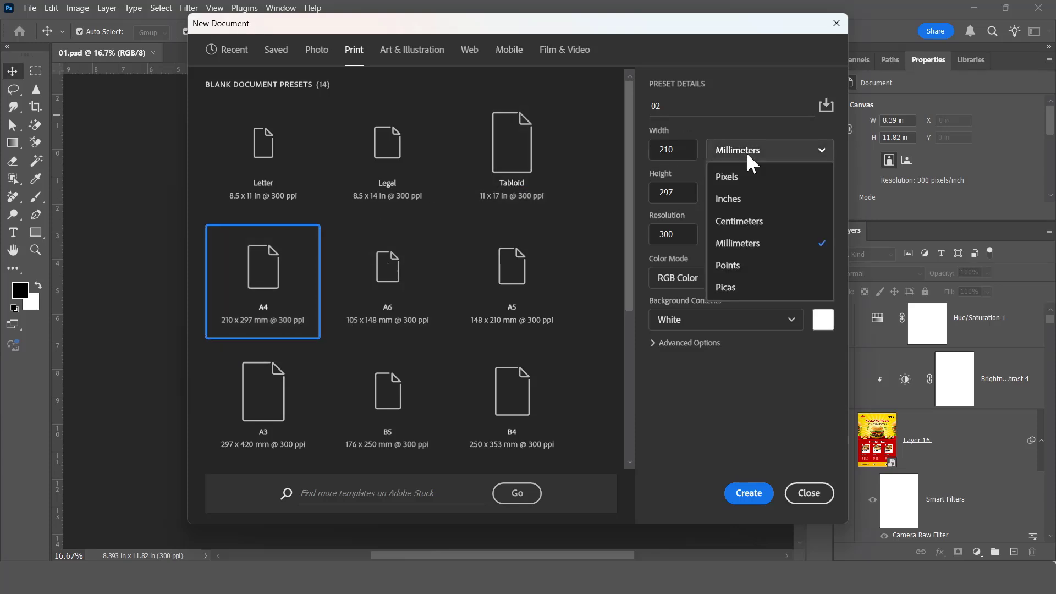
{"action": "left_click", "coordinate": [734, 198]}
{"action": "left_click", "coordinate": [754, 148]}
{"action": "left_click", "coordinate": [760, 146]}
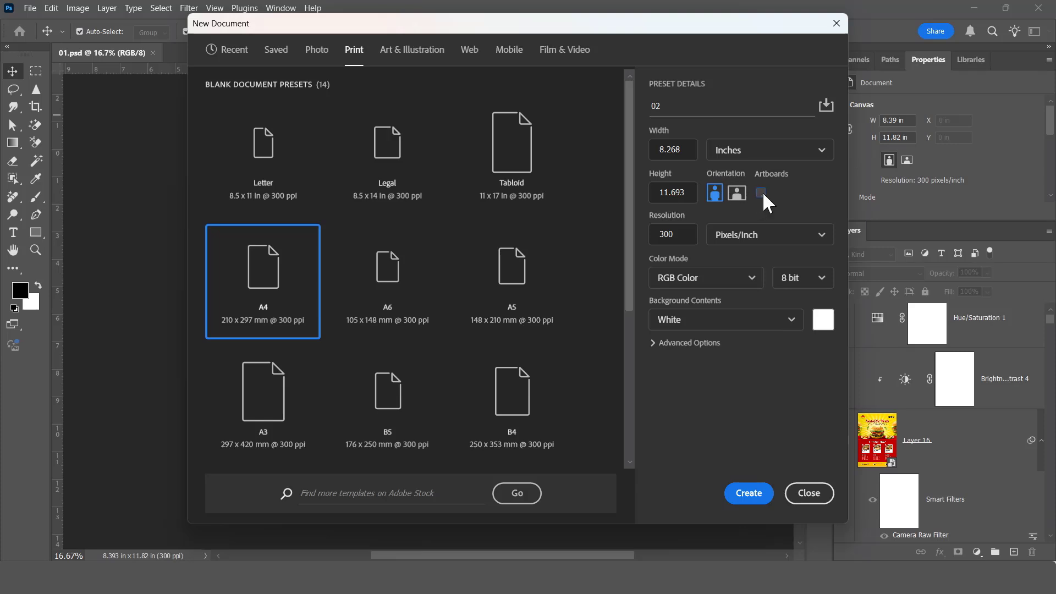
{"action": "left_click", "coordinate": [706, 280]}
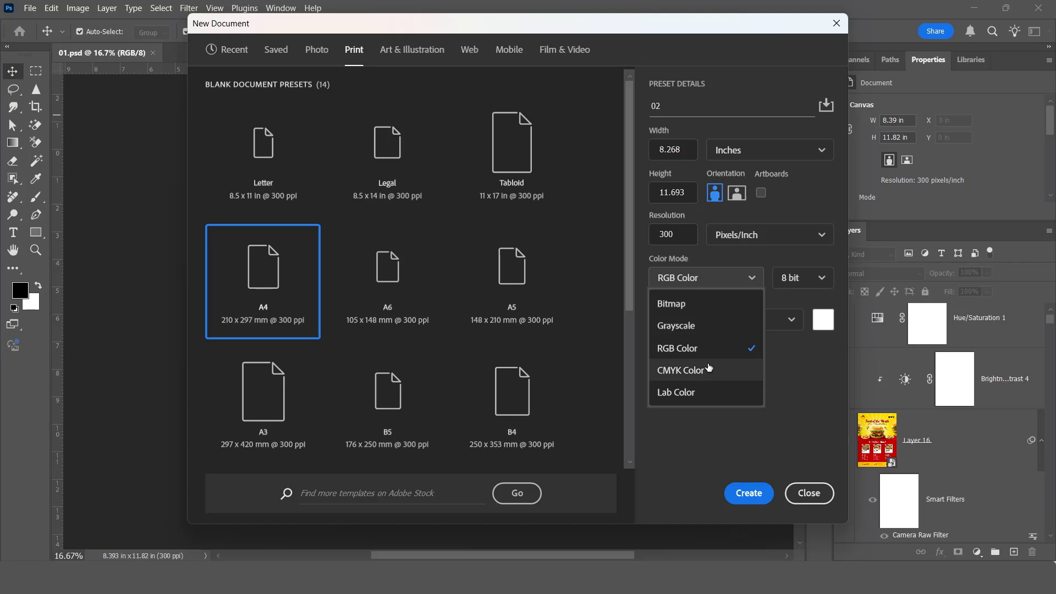
{"action": "left_click", "coordinate": [743, 278]}
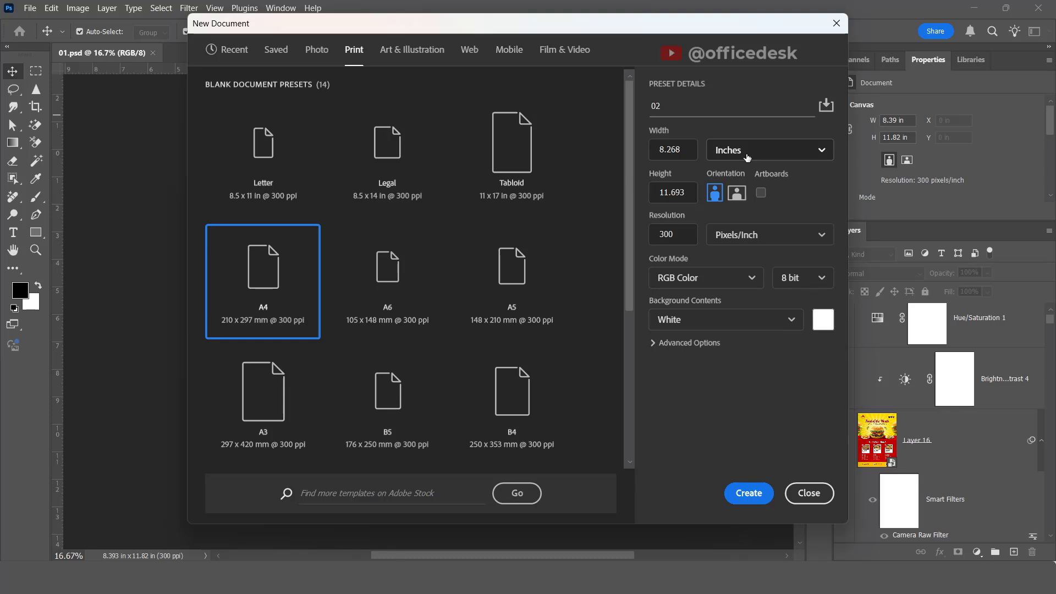
{"action": "left_click", "coordinate": [744, 497]}
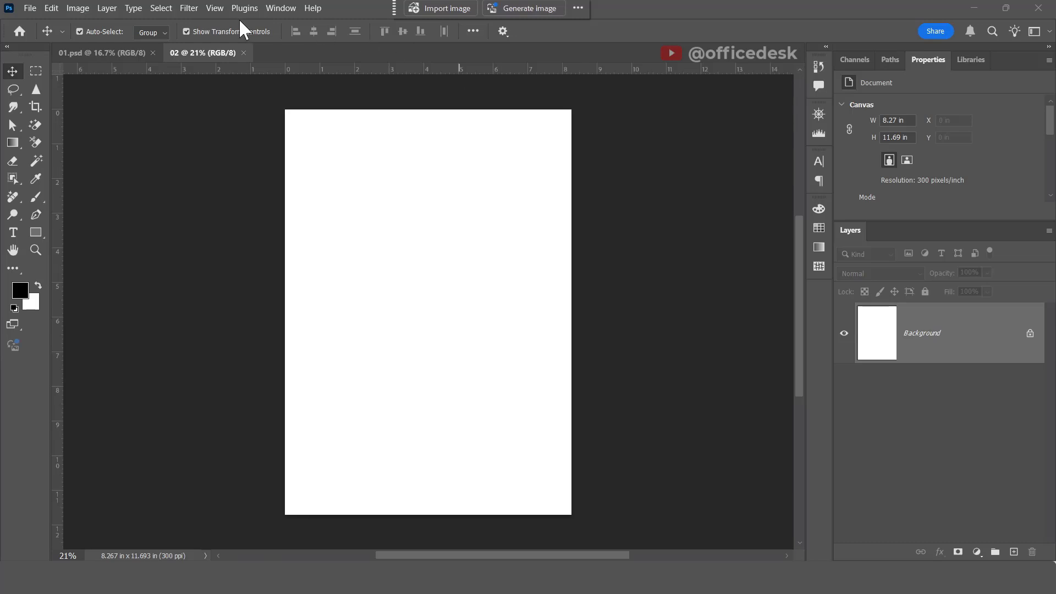
Start a new guide layout for the canvas with 10 columns and 2 rows.
{"action": "left_click", "coordinate": [214, 9]}
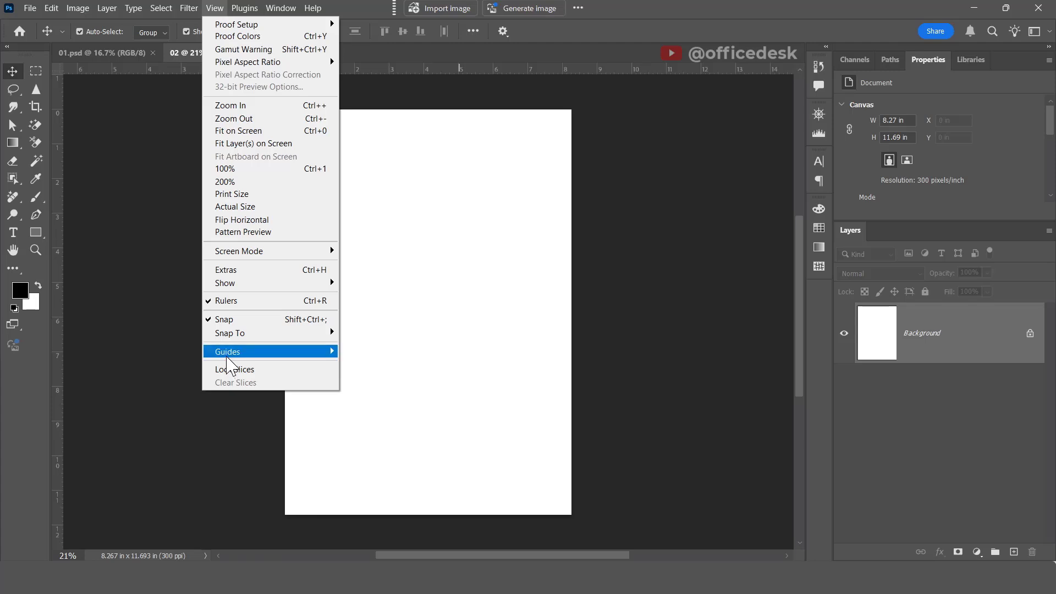
{"action": "mouse_move", "coordinate": [231, 355]}
{"action": "left_click", "coordinate": [405, 440]}
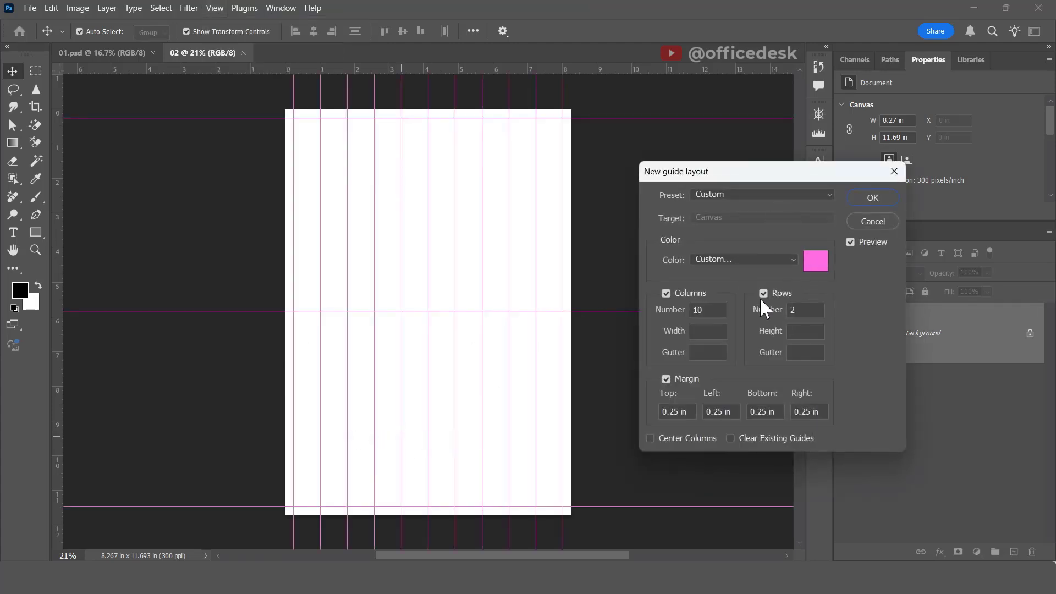
{"action": "left_click", "coordinate": [665, 292]}
{"action": "left_click", "coordinate": [665, 292]}
{"action": "left_click", "coordinate": [665, 292]}
{"action": "left_click", "coordinate": [665, 292]}
{"action": "left_click_drag", "start_coordinate": [710, 310], "coordinate": [676, 310]}
{"action": "left_click_drag", "start_coordinate": [796, 310], "coordinate": [766, 310]}
{"action": "type", "text": "1"}
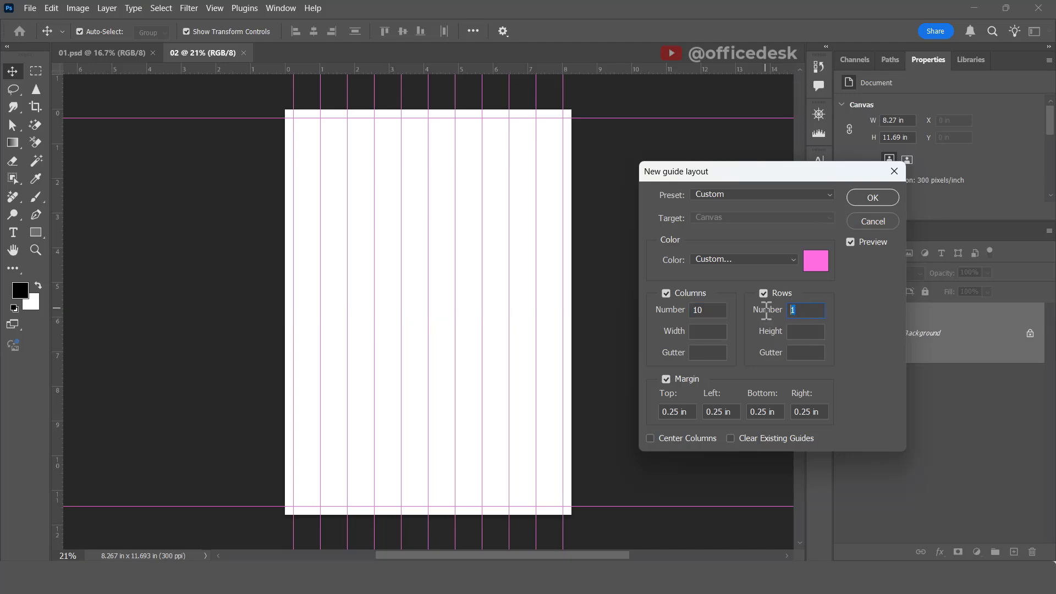
{"action": "type", "text": "2"}
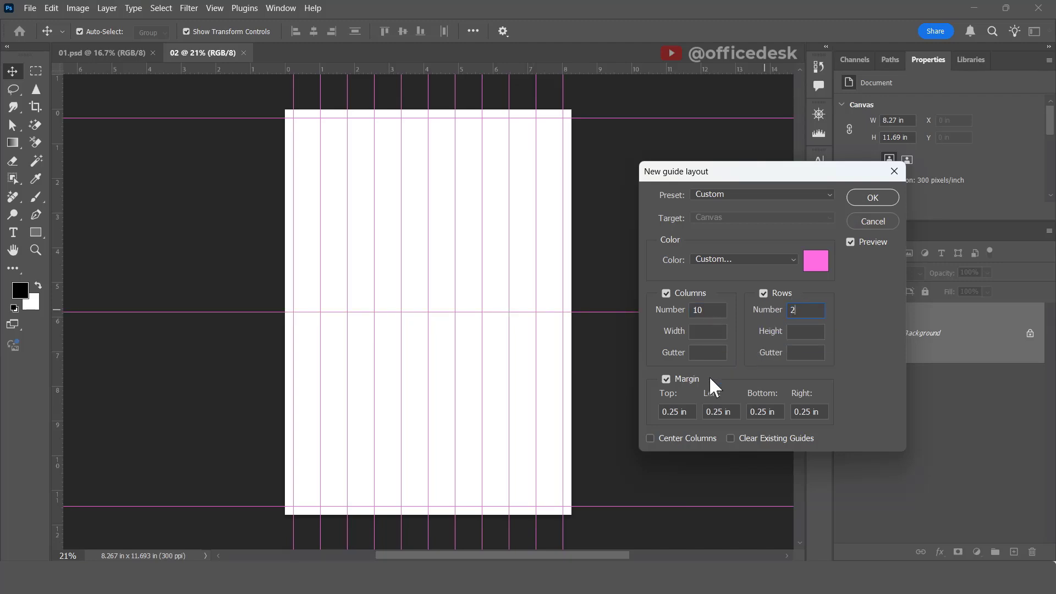
Toggle the 0.25 in margin off and on to compare the guide preview, leaving it enabled.
{"action": "left_click", "coordinate": [665, 378]}
{"action": "left_click", "coordinate": [665, 379]}
{"action": "left_click", "coordinate": [665, 378]}
{"action": "left_click", "coordinate": [665, 379]}
{"action": "left_click", "coordinate": [665, 380]}
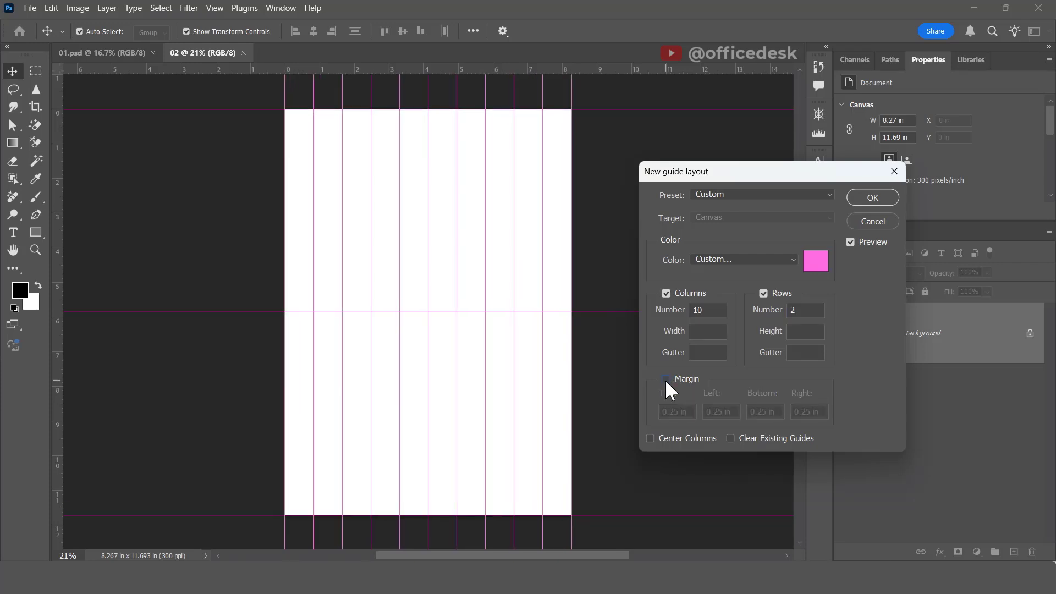
{"action": "left_click", "coordinate": [665, 380]}
{"action": "left_click", "coordinate": [666, 380]}
{"action": "left_click", "coordinate": [665, 379]}
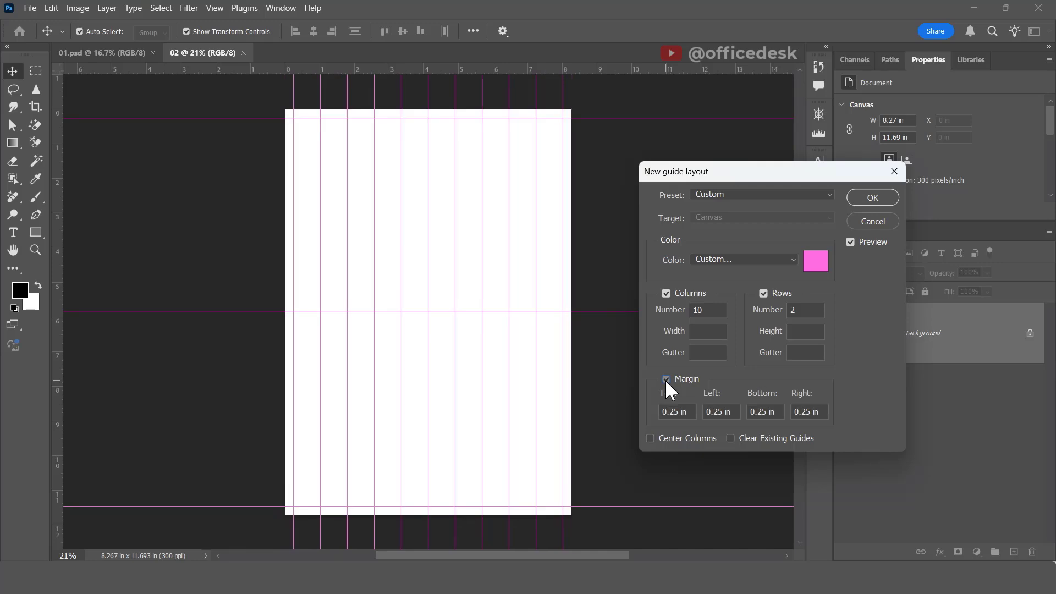
{"action": "left_click", "coordinate": [666, 378]}
{"action": "left_click", "coordinate": [665, 379]}
{"action": "left_click", "coordinate": [665, 379]}
{"action": "left_click", "coordinate": [665, 379]}
Change the guide color to green 2cf86a and apply the guide layout.
{"action": "left_click", "coordinate": [812, 266]}
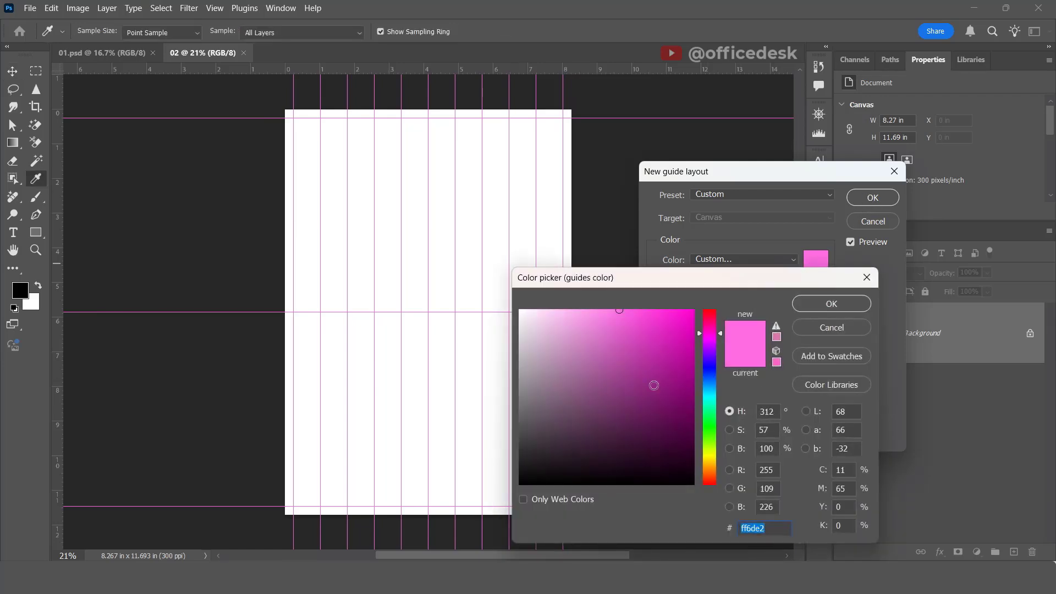
{"action": "left_click", "coordinate": [711, 405]}
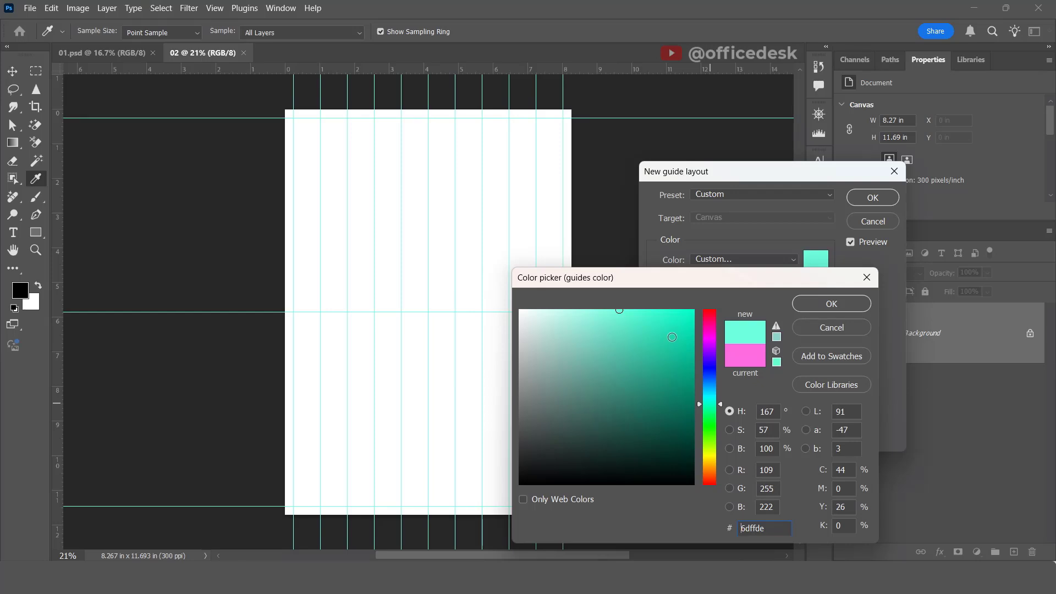
{"action": "left_click", "coordinate": [663, 315]}
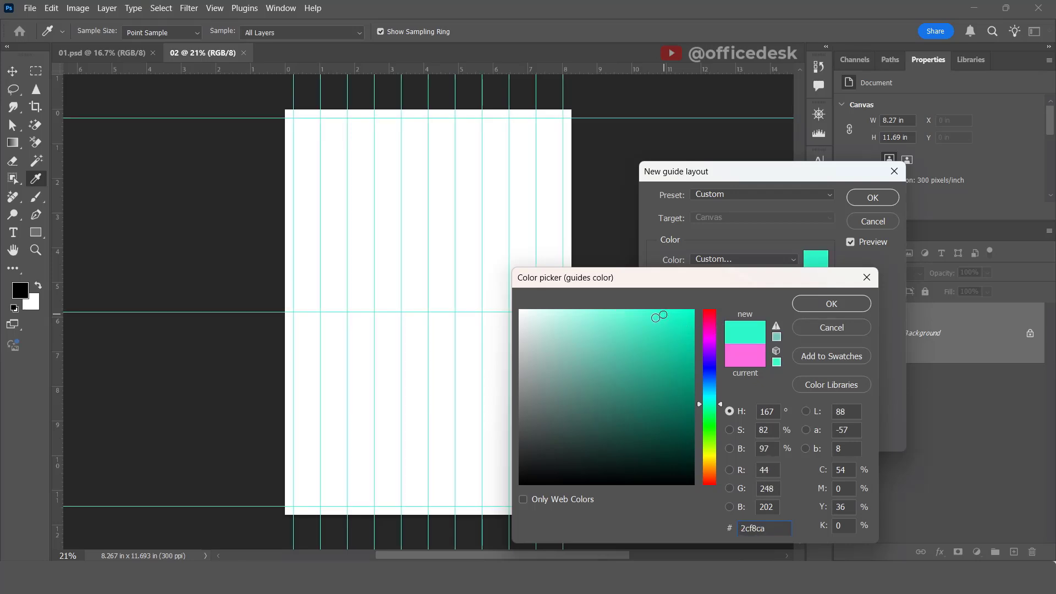
{"action": "left_click", "coordinate": [714, 418]}
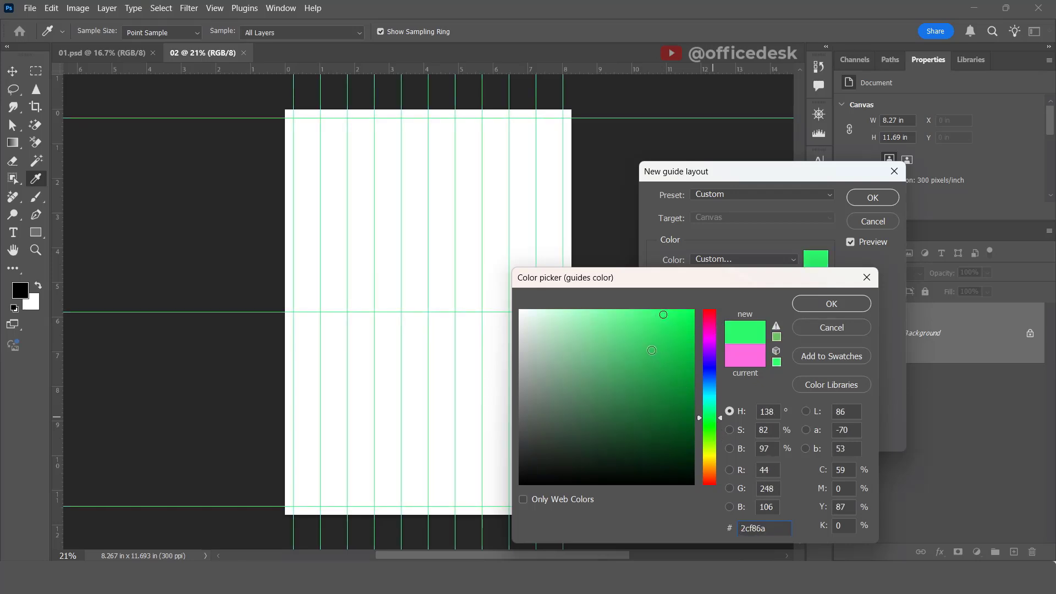
{"action": "left_click", "coordinate": [832, 306]}
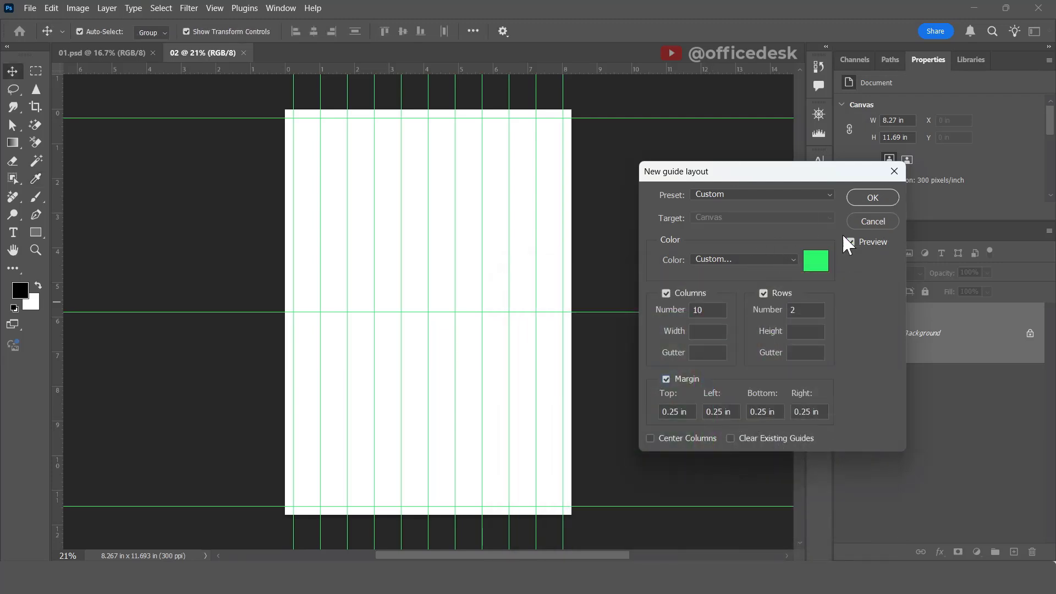
{"action": "left_click", "coordinate": [867, 198]}
Toggle the guides off and on to compare the page, leaving them shown.
{"action": "key", "text": "ctrl+h"}
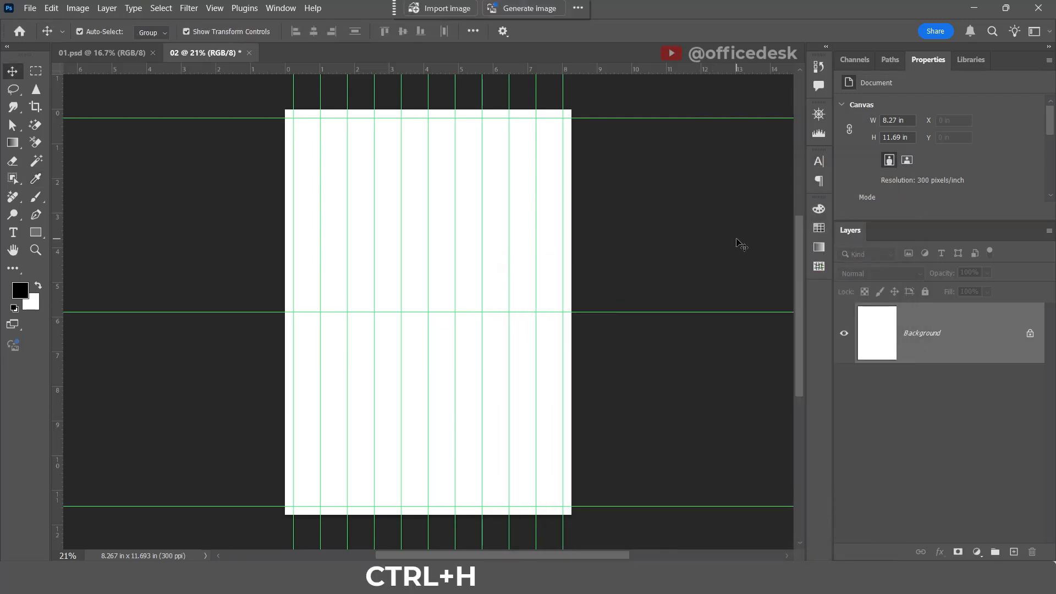
{"action": "key", "text": "ctrl+h"}
{"action": "key", "text": "ctrl+h"}
{"action": "key", "text": "ctrl+h"}
{"action": "key", "text": "ctrl+h"}
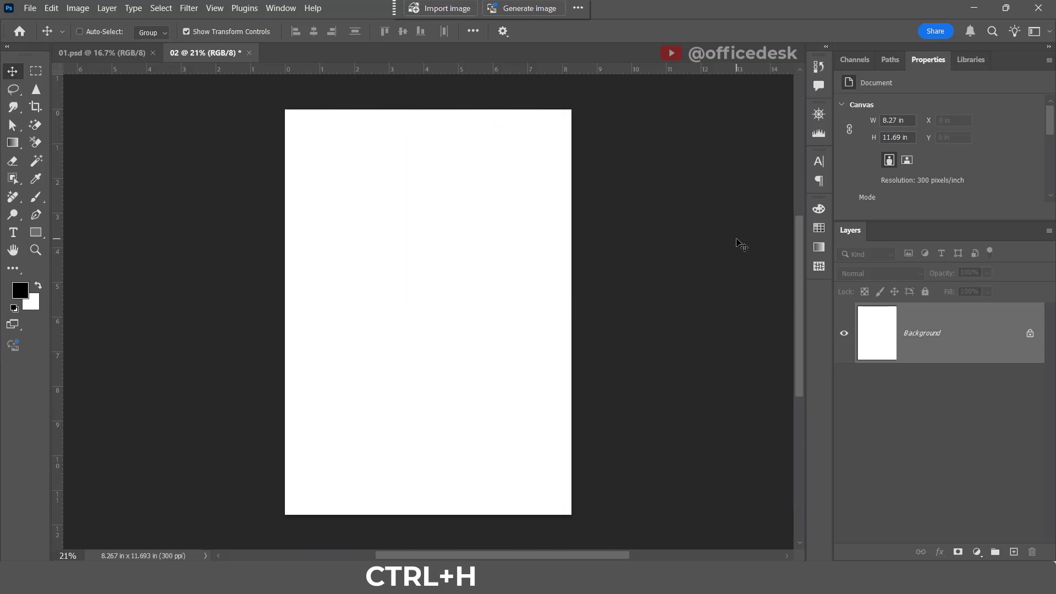
{"action": "key", "text": "ctrl+h"}
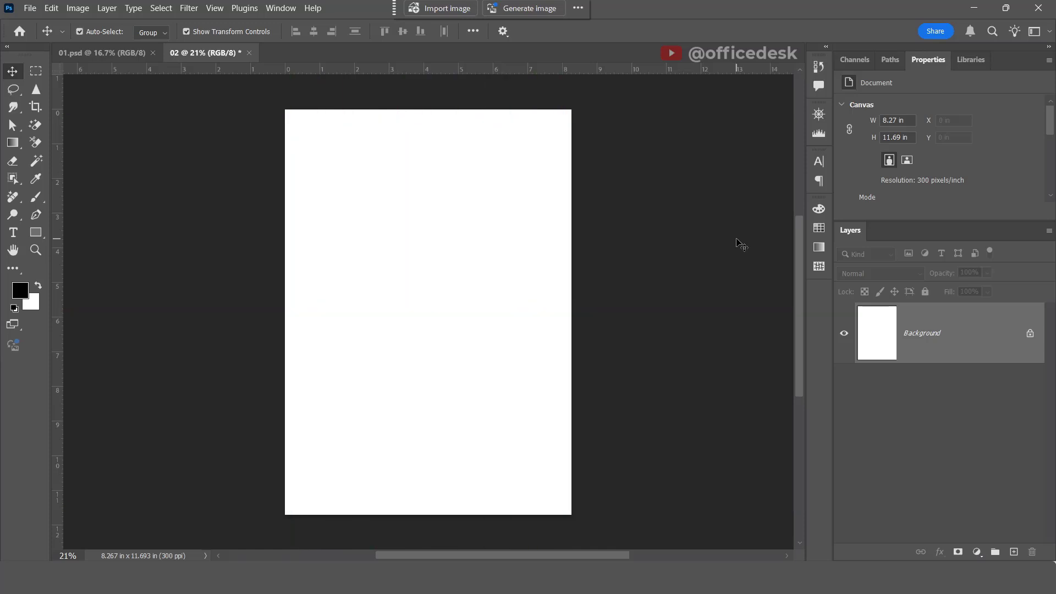
{"action": "key", "text": "ctrl+h"}
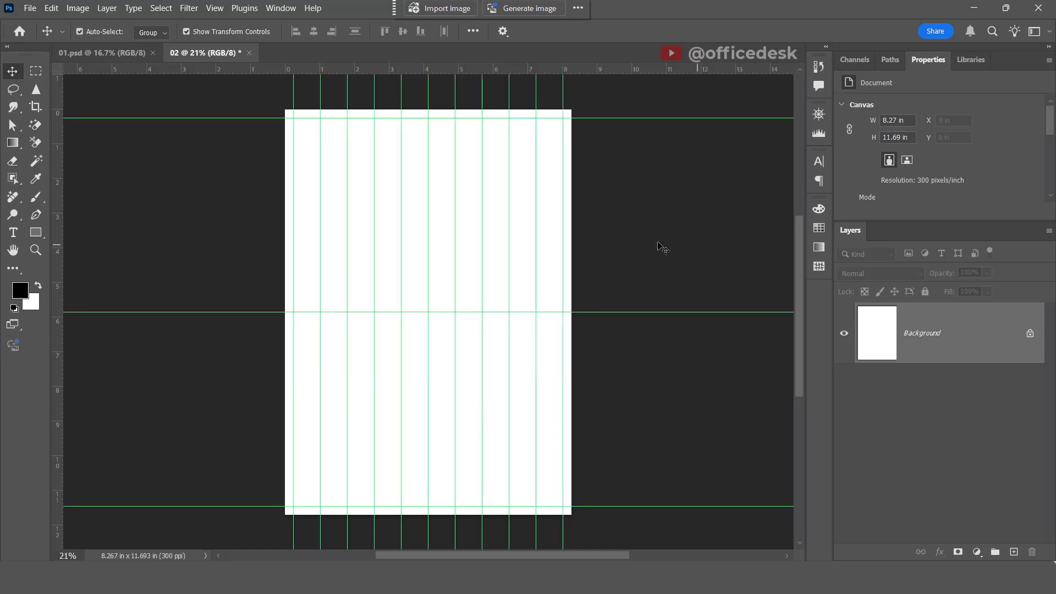
Draw a full-width red rectangle, about 2483 px wide, from the page's upper edge and set its height to 1500 px.
{"action": "left_click", "coordinate": [33, 231]}
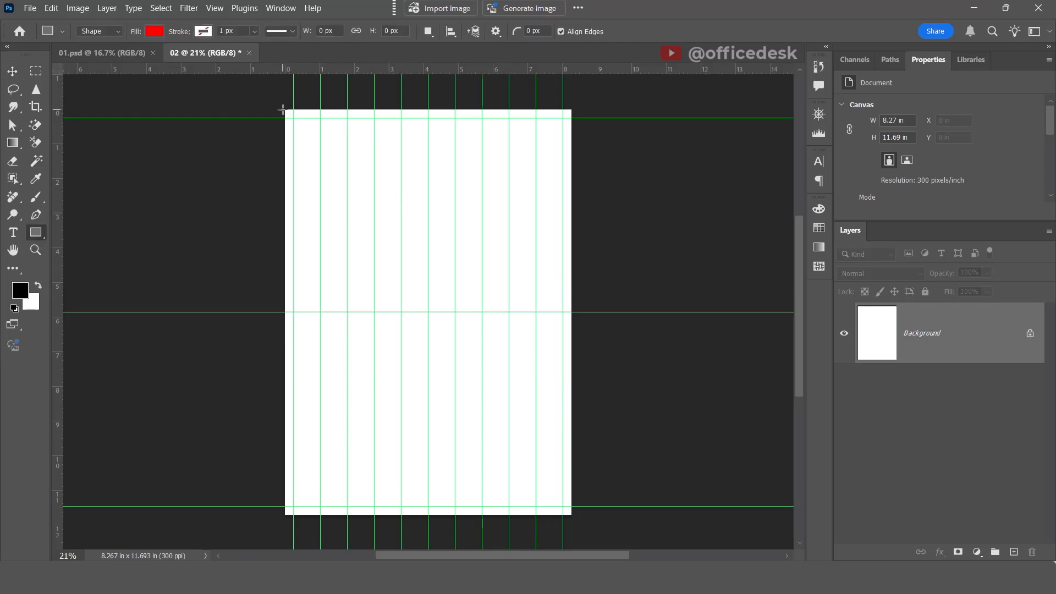
{"action": "left_click_drag", "start_coordinate": [284, 108], "coordinate": [571, 285]}
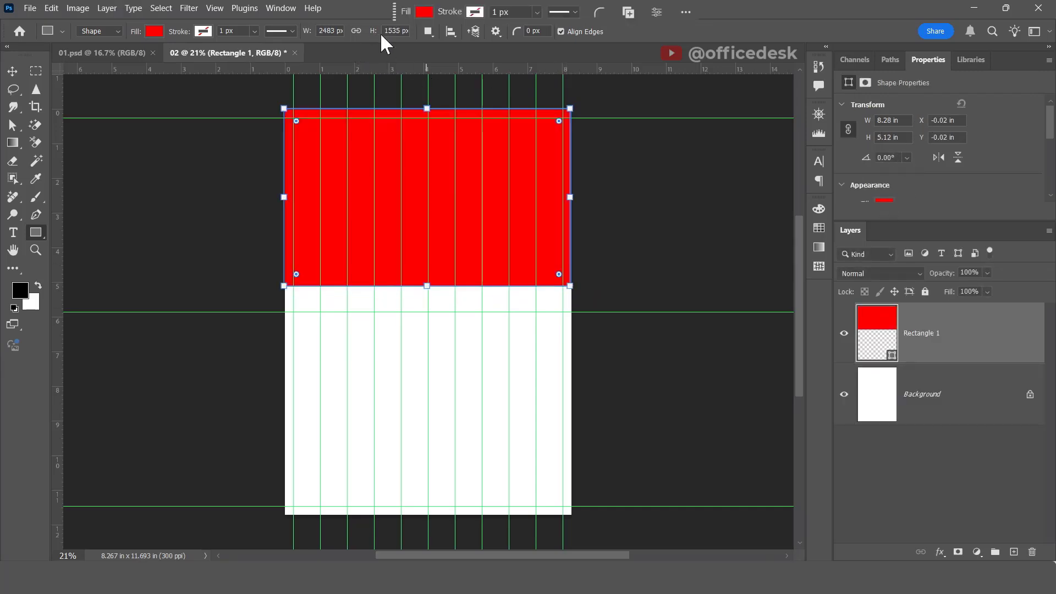
{"action": "left_click", "coordinate": [403, 33]}
{"action": "type", "text": "1500"}
{"action": "key", "text": "Return"}
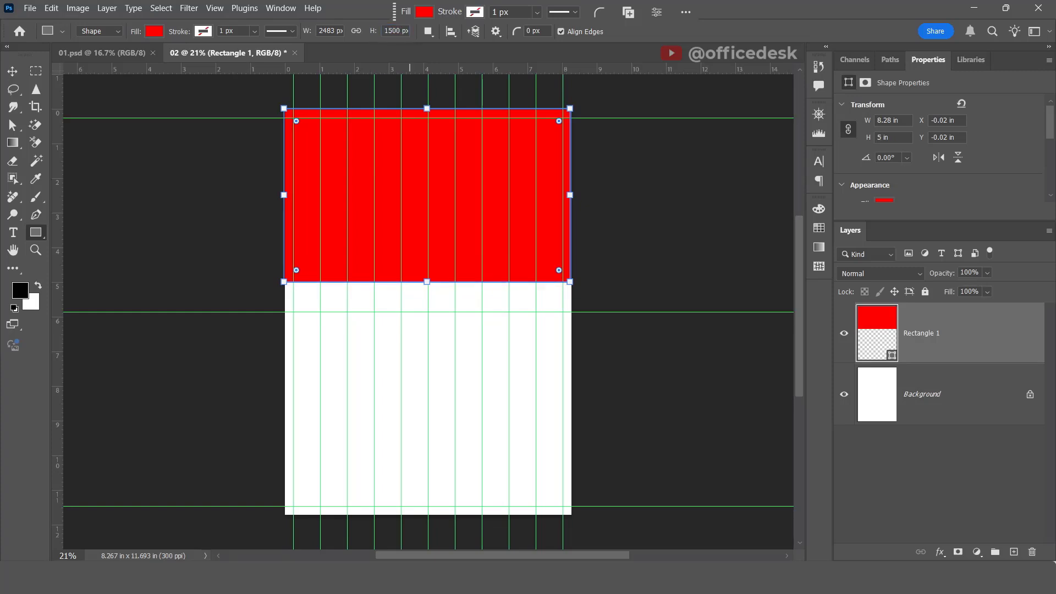
Fill the rectangle with the yellow swatch from the burger group, deselect it, and hide the guides.
{"action": "left_click", "coordinate": [157, 32]}
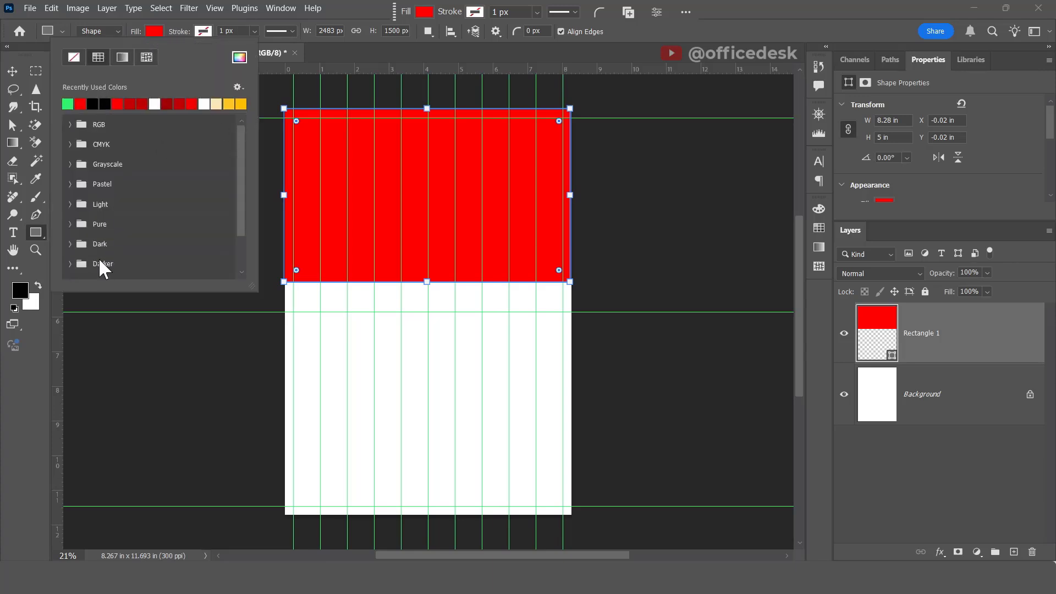
{"action": "scroll", "coordinate": [103, 256], "scroll_direction": "down", "scroll_amount": 2}
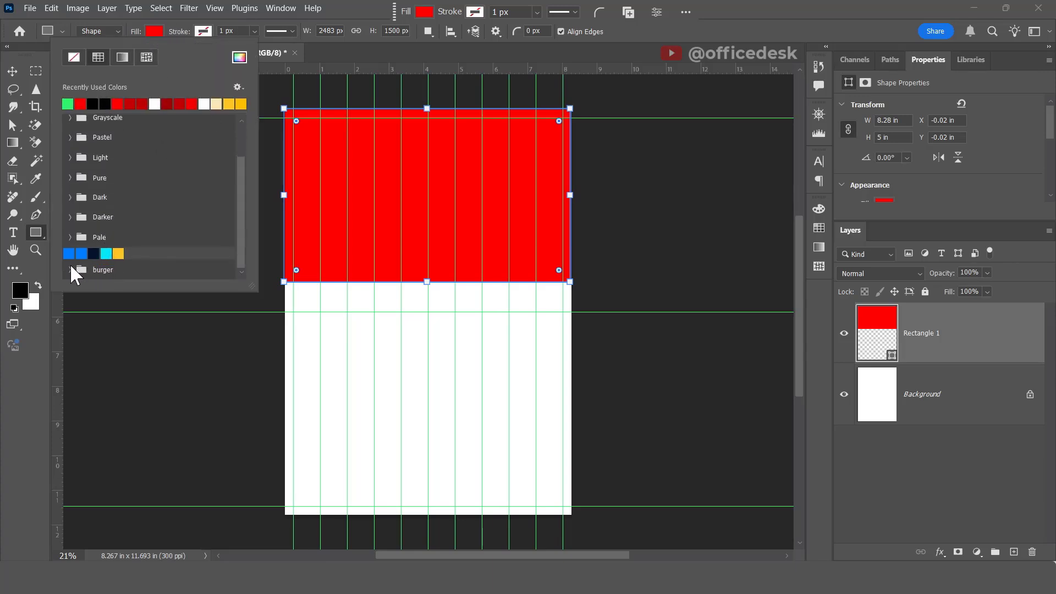
{"action": "left_click", "coordinate": [108, 273]}
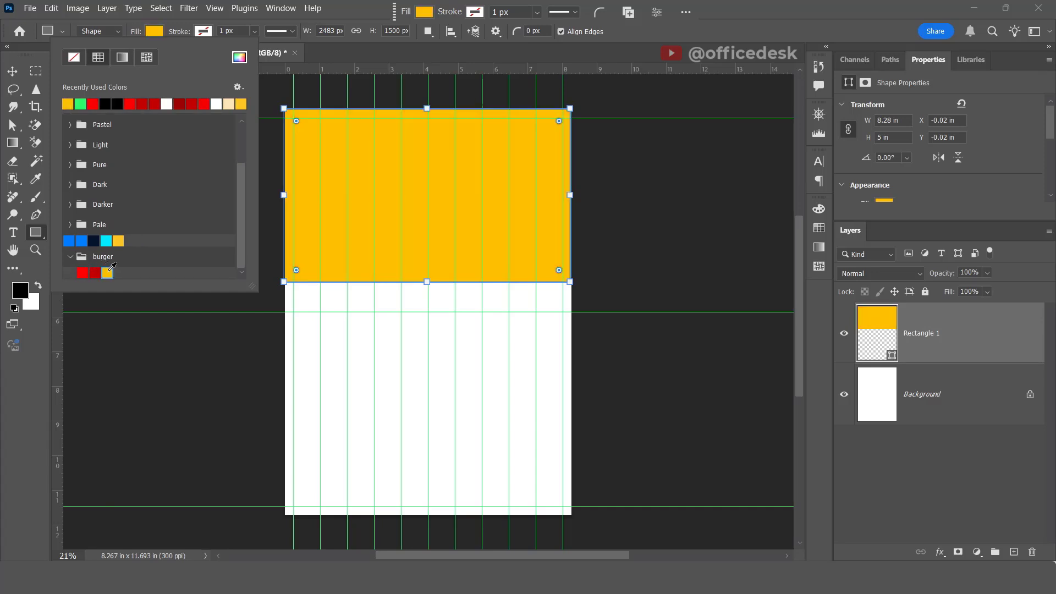
{"action": "left_click", "coordinate": [13, 70]}
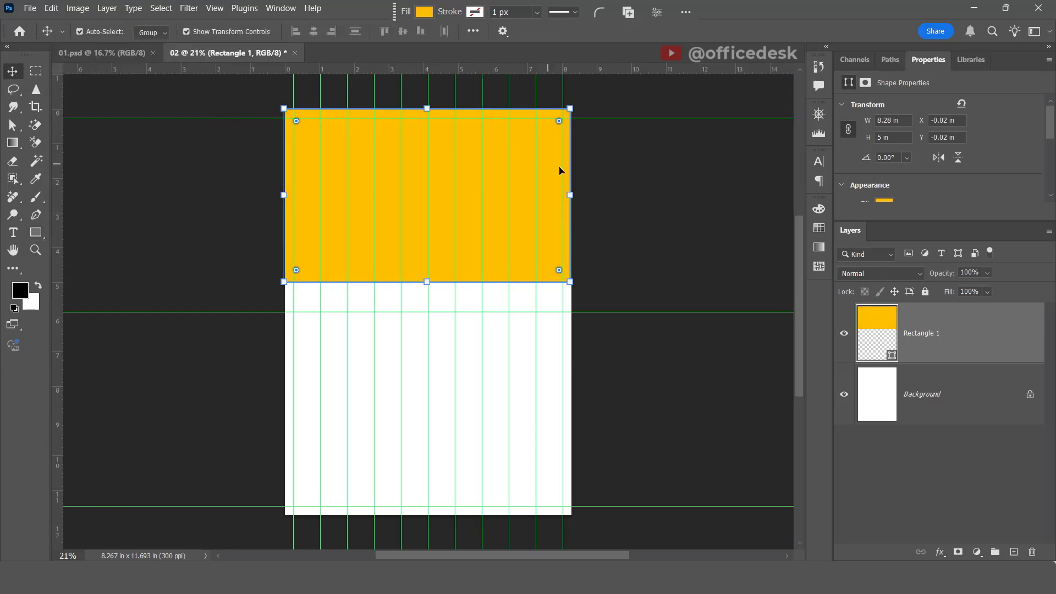
{"action": "left_click", "coordinate": [635, 159]}
{"action": "key", "text": "ctrl+h"}
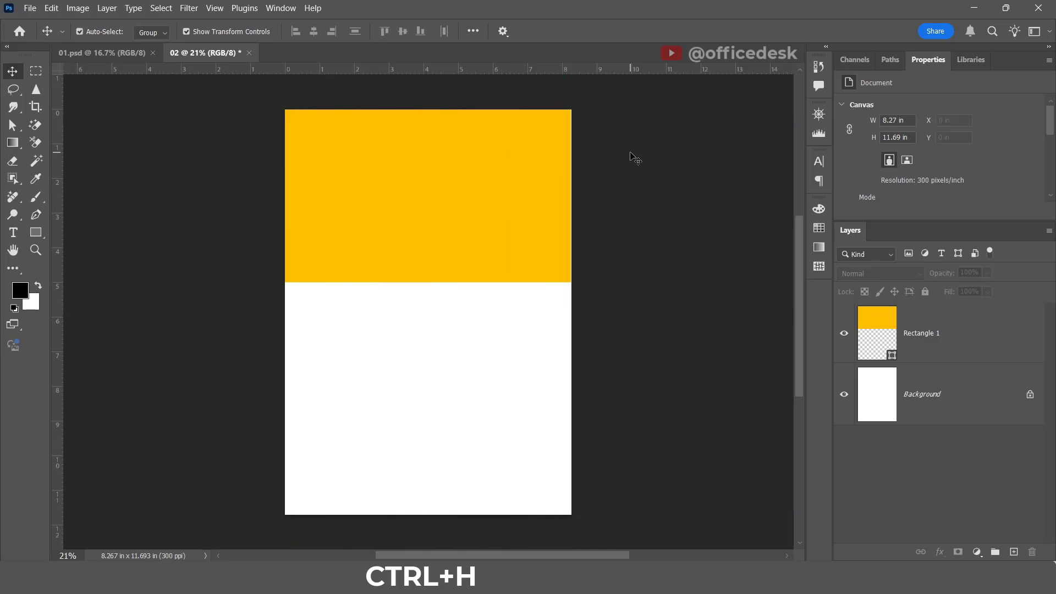
Scale the yellow rectangle to about 100.16% with Free Transform so it reaches the page's right edge.
{"action": "left_click", "coordinate": [444, 177]}
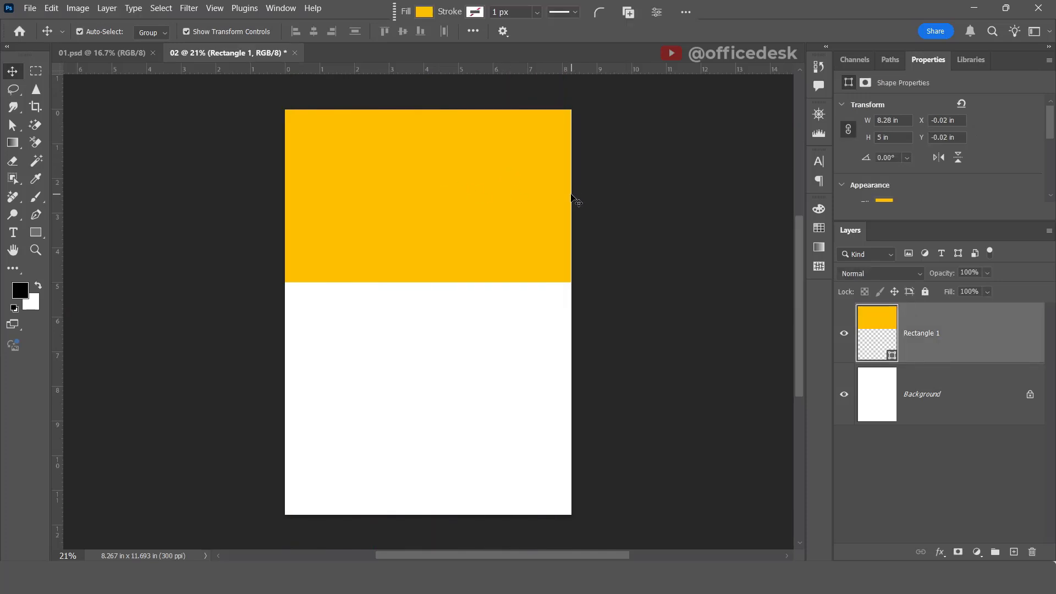
{"action": "key", "text": "ctrl+t"}
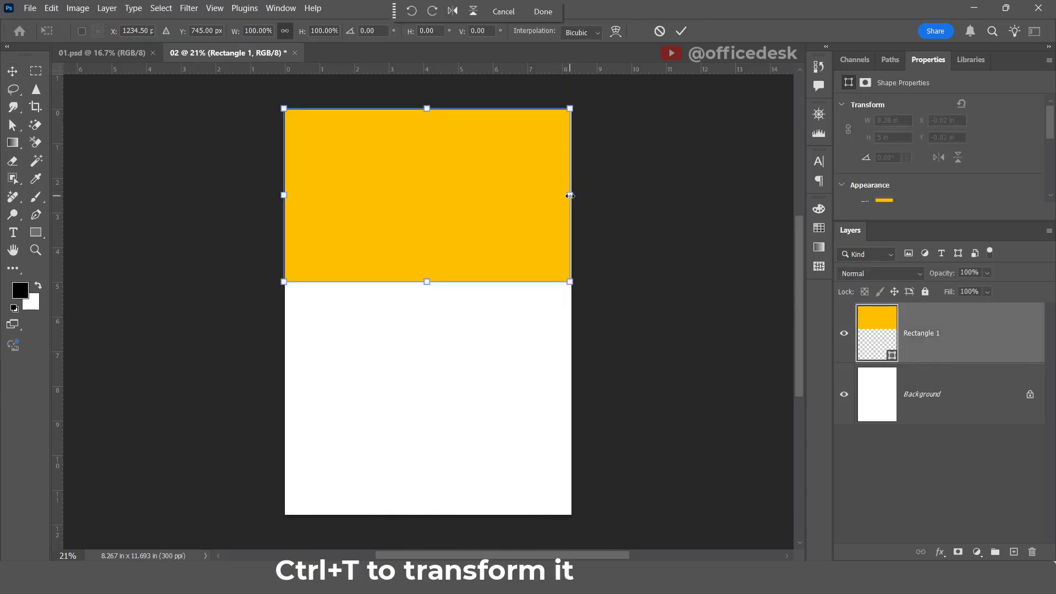
{"action": "left_click_drag", "start_coordinate": [570, 195], "coordinate": [571, 195]}
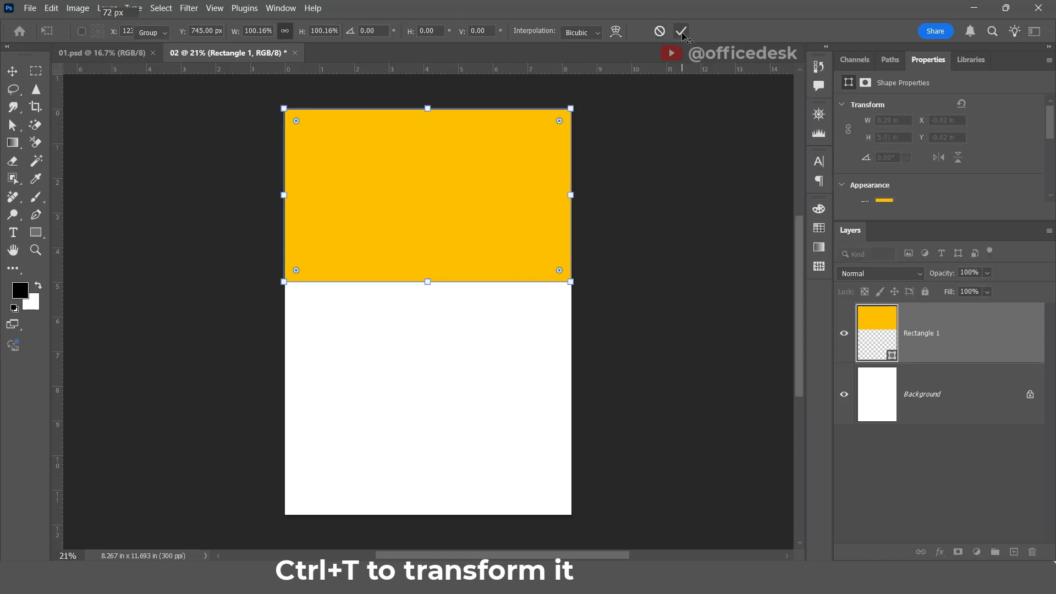
{"action": "left_click", "coordinate": [682, 31]}
{"action": "left_click", "coordinate": [648, 184]}
Duplicate the yellow rectangle directly beneath the original and reshape the copy into a full-width band about 1.14 in high.
{"action": "mouse_move", "coordinate": [465, 198]}
{"action": "left_mouse_down"}
{"action": "mouse_move", "coordinate": [450, 236]}
{"action": "mouse_move", "coordinate": [447, 385]}
{"action": "mouse_move", "coordinate": [446, 351]}
{"action": "left_mouse_up"}
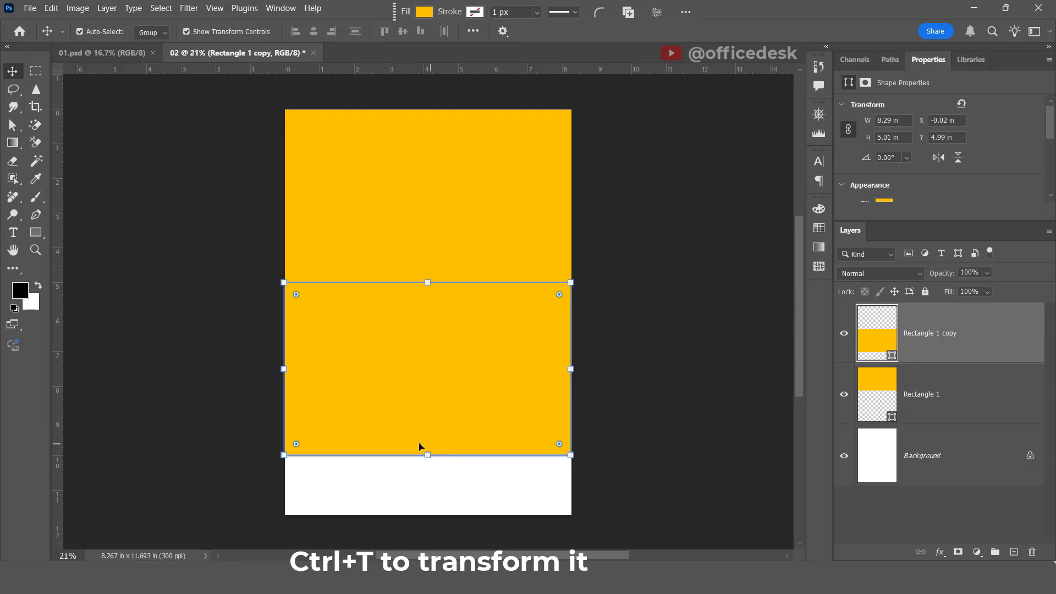
{"action": "left_click_drag", "start_coordinate": [427, 454], "coordinate": [427, 350]}
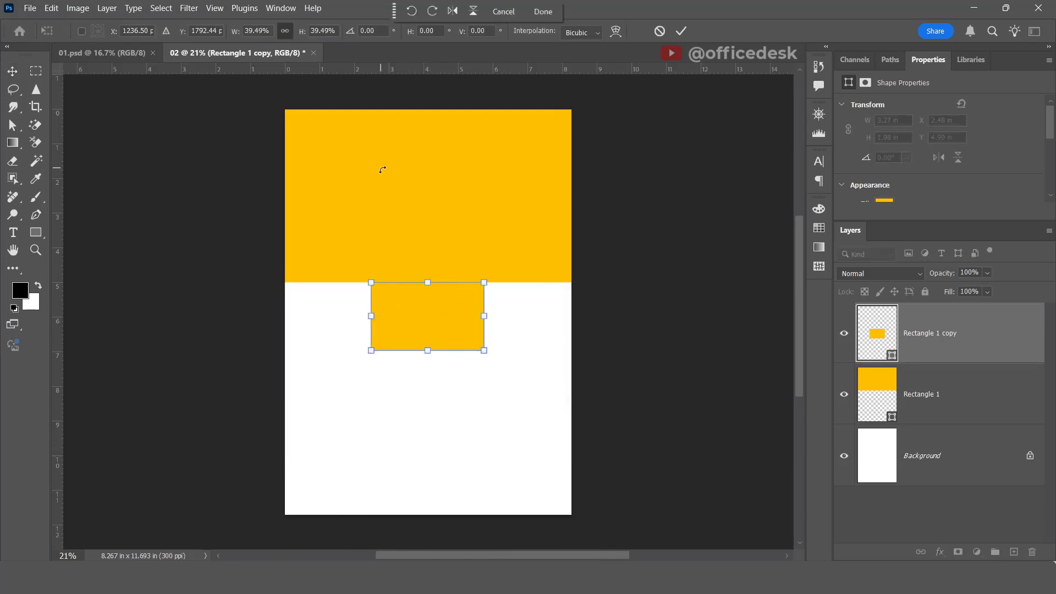
{"action": "left_click", "coordinate": [284, 31]}
{"action": "left_click_drag", "start_coordinate": [372, 315], "coordinate": [285, 315]}
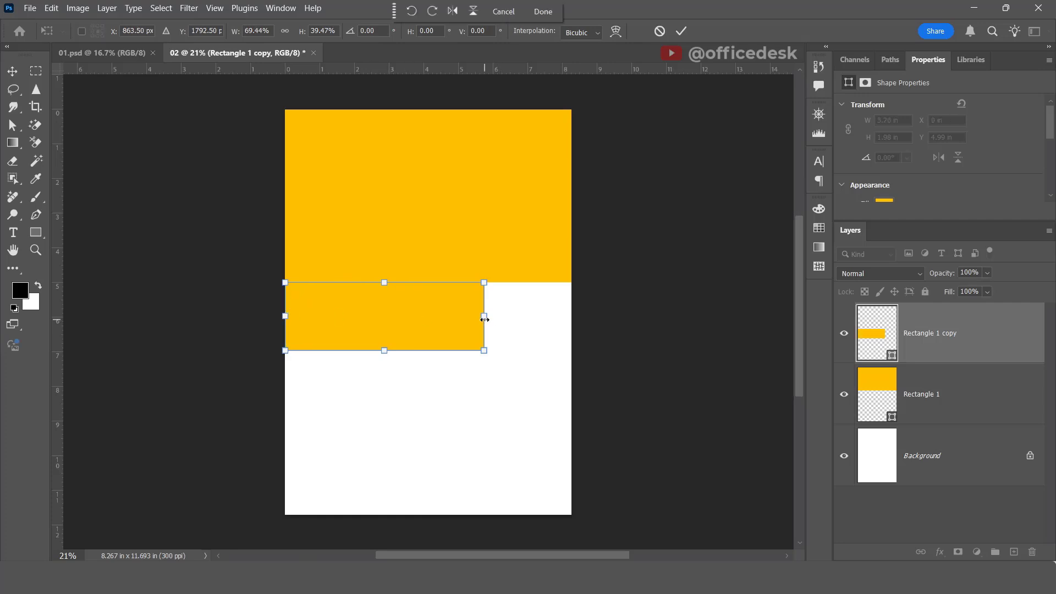
{"action": "left_click_drag", "start_coordinate": [485, 319], "coordinate": [570, 317]}
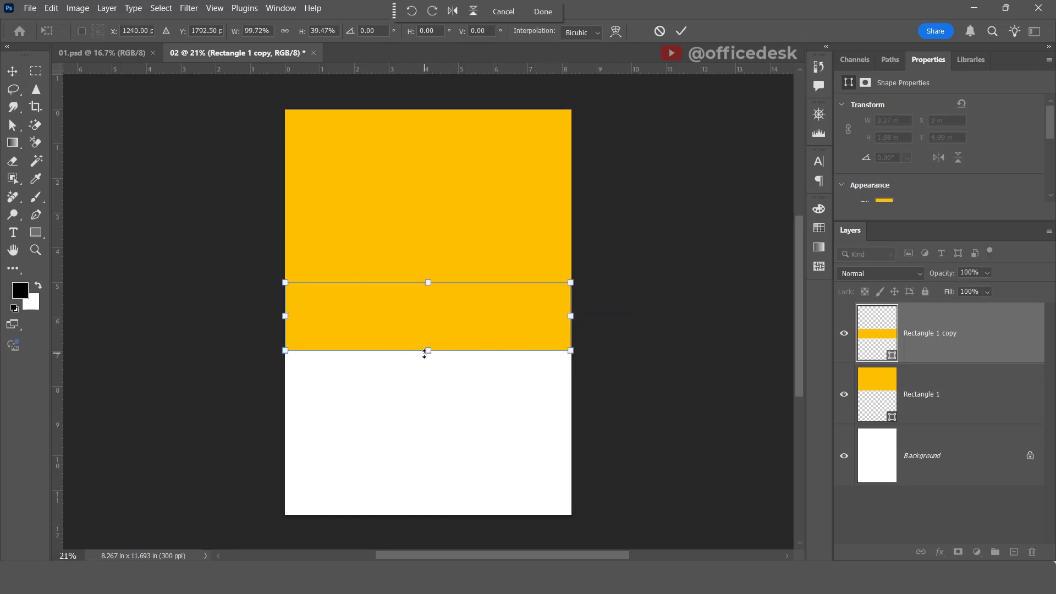
{"action": "left_click_drag", "start_coordinate": [424, 354], "coordinate": [428, 320]}
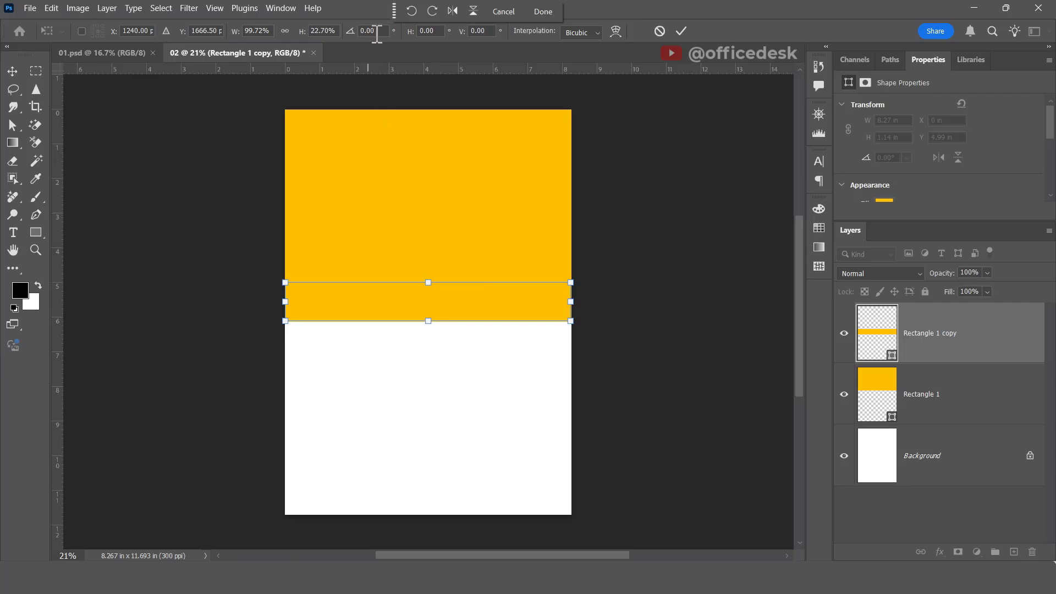
{"action": "key", "text": "Return"}
Set the copied band's height to 290 px with Free Transform.
{"action": "key", "text": "ctrl+t"}
{"action": "left_click", "coordinate": [332, 31]}
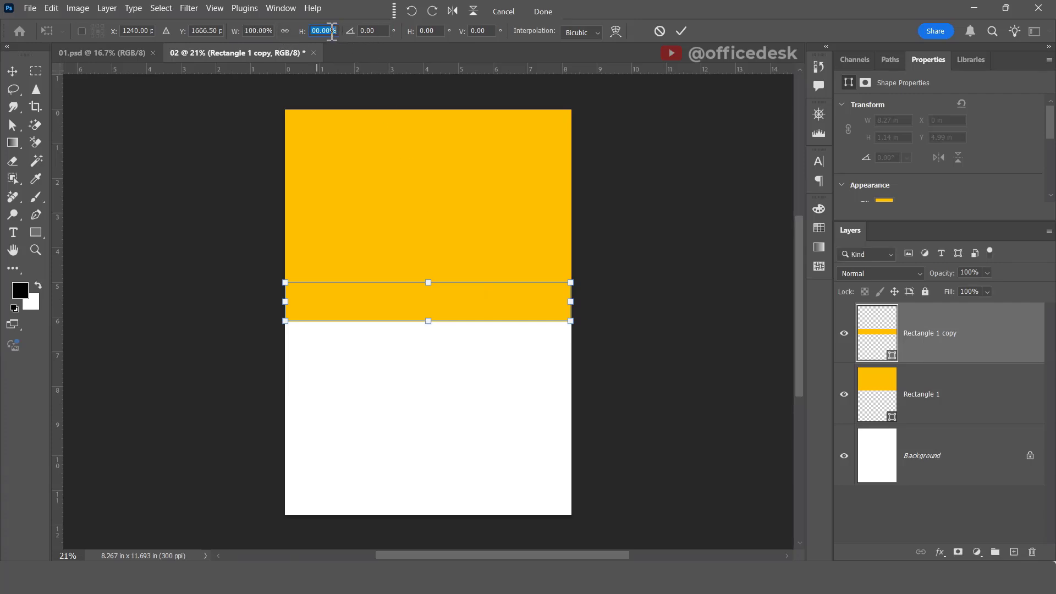
{"action": "type", "text": "290"}
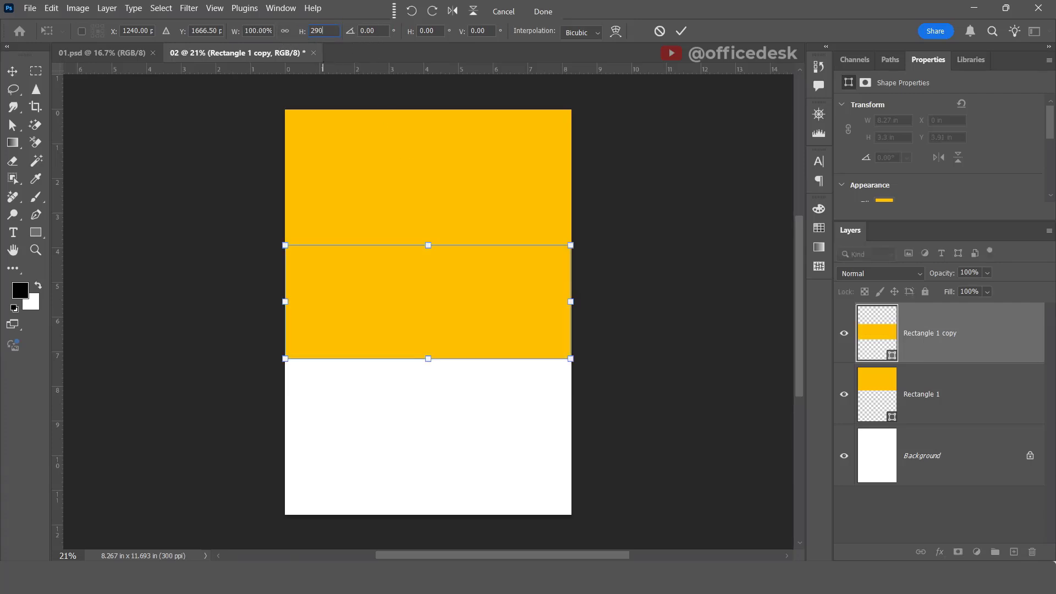
{"action": "type", "text": "px"}
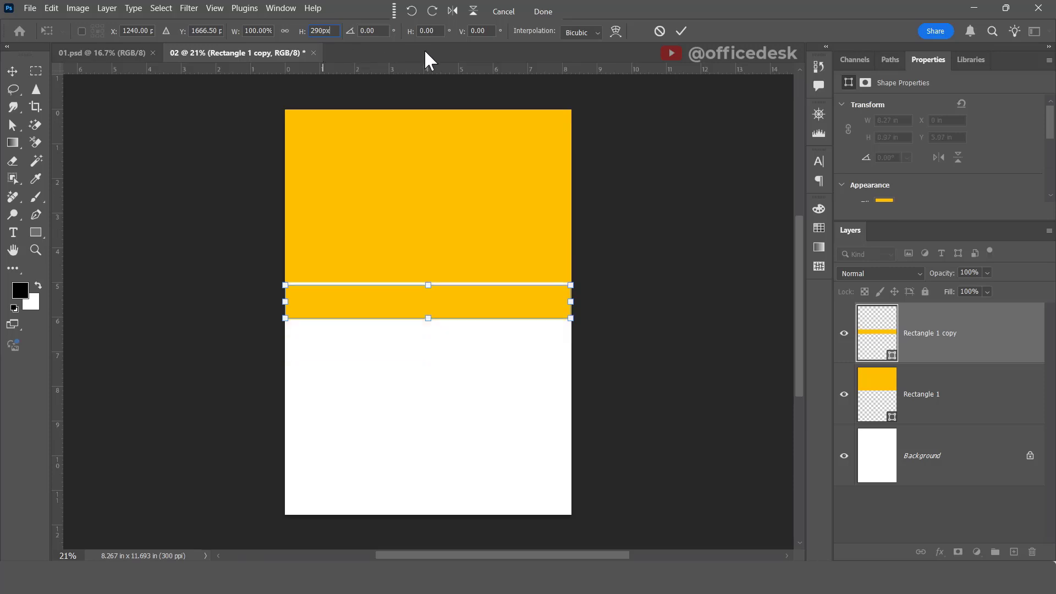
{"action": "left_click", "coordinate": [682, 31]}
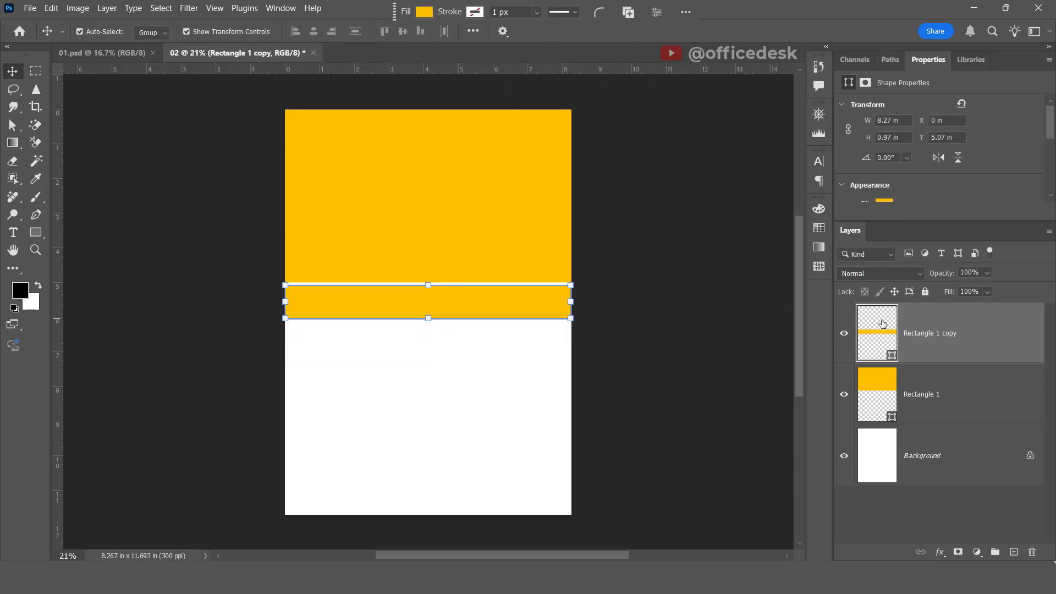
Fill the 290 px band with the bright red swatch from the burger group.
{"action": "scroll", "coordinate": [899, 190], "scroll_direction": "down", "scroll_amount": 1}
{"action": "left_click", "coordinate": [884, 182]}
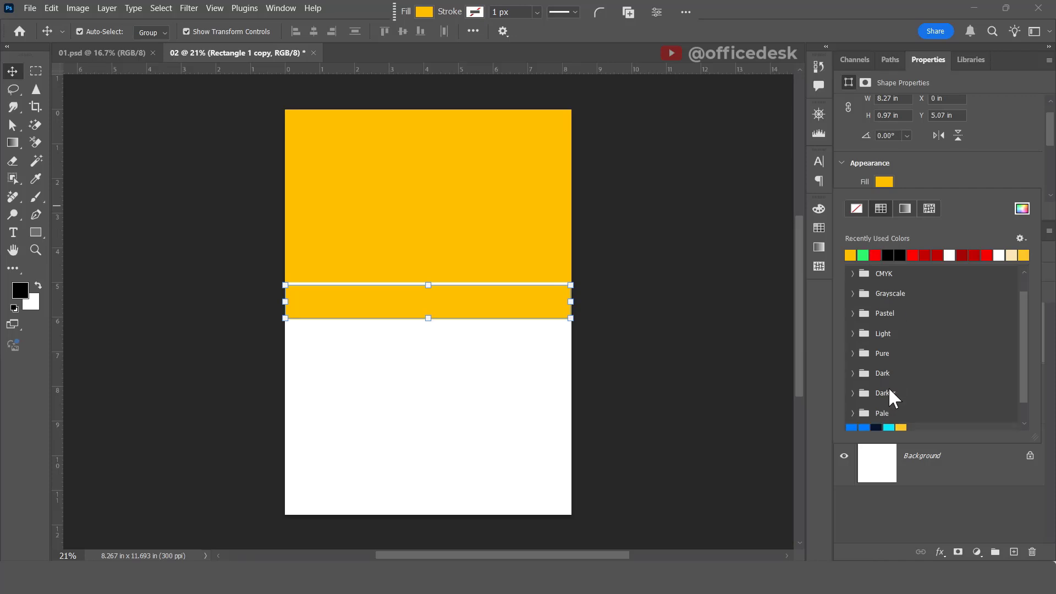
{"action": "scroll", "coordinate": [886, 415], "scroll_direction": "down", "scroll_amount": 1}
{"action": "left_click", "coordinate": [852, 422]}
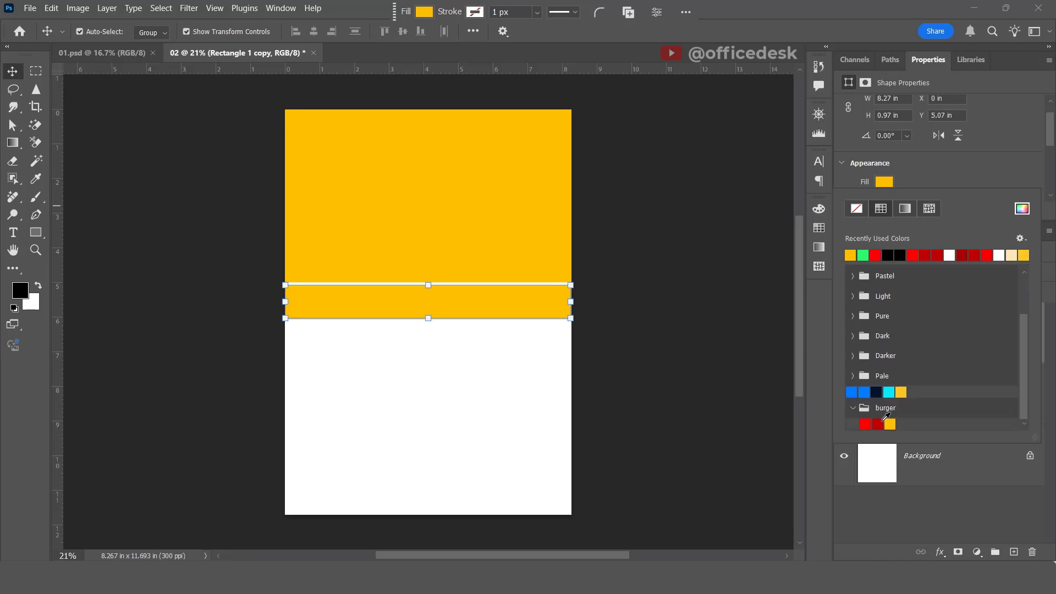
{"action": "left_click", "coordinate": [864, 424]}
{"action": "left_click", "coordinate": [17, 74]}
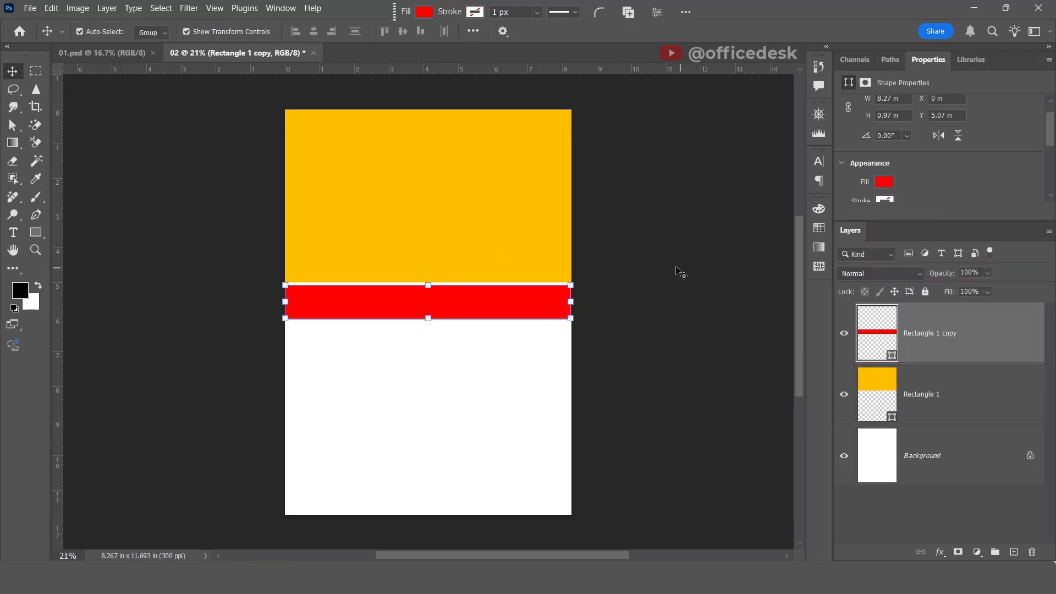
Move the red band up to meet the yellow rectangle's lower edge without a gap, and deselect it.
{"action": "left_click", "coordinate": [676, 269]}
{"action": "left_click", "coordinate": [527, 297]}
{"action": "left_click_drag", "start_coordinate": [526, 298], "coordinate": [526, 295]}
{"action": "left_click", "coordinate": [671, 290]}
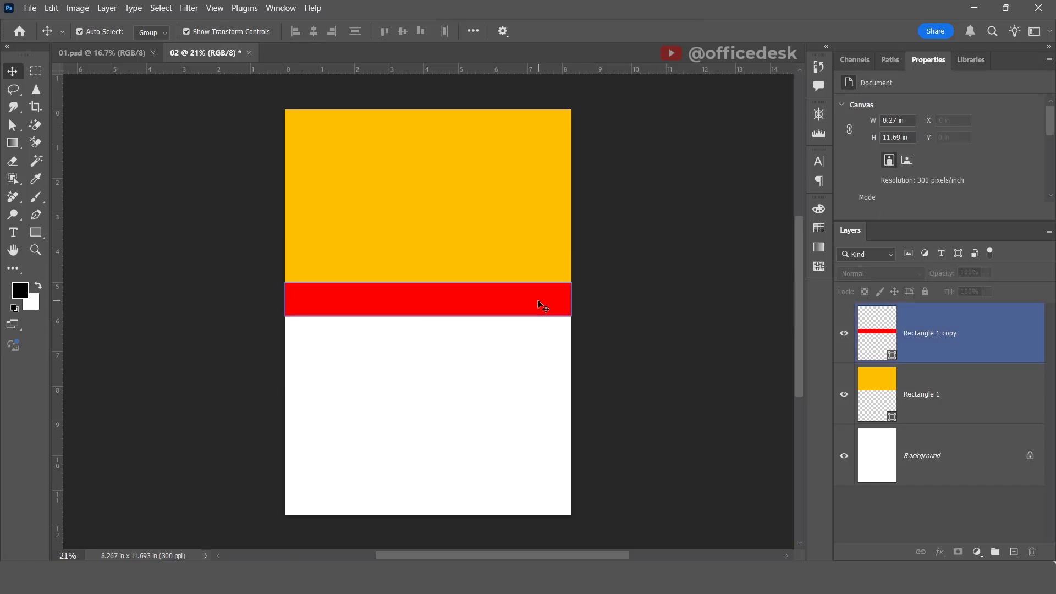
{"action": "left_click", "coordinate": [547, 295]}
{"action": "left_click", "coordinate": [680, 294]}
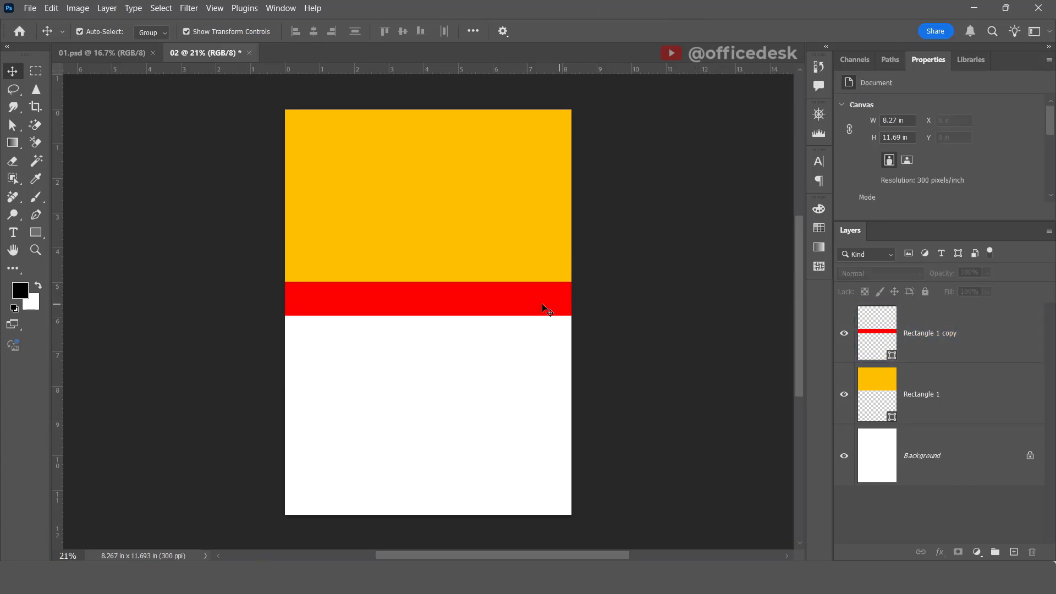
{"action": "left_click", "coordinate": [542, 305]}
{"action": "left_click", "coordinate": [685, 299]}
Duplicate the red band below itself, stretch the copy downward, and set its height to 1440 px.
{"action": "left_click", "coordinate": [495, 297]}
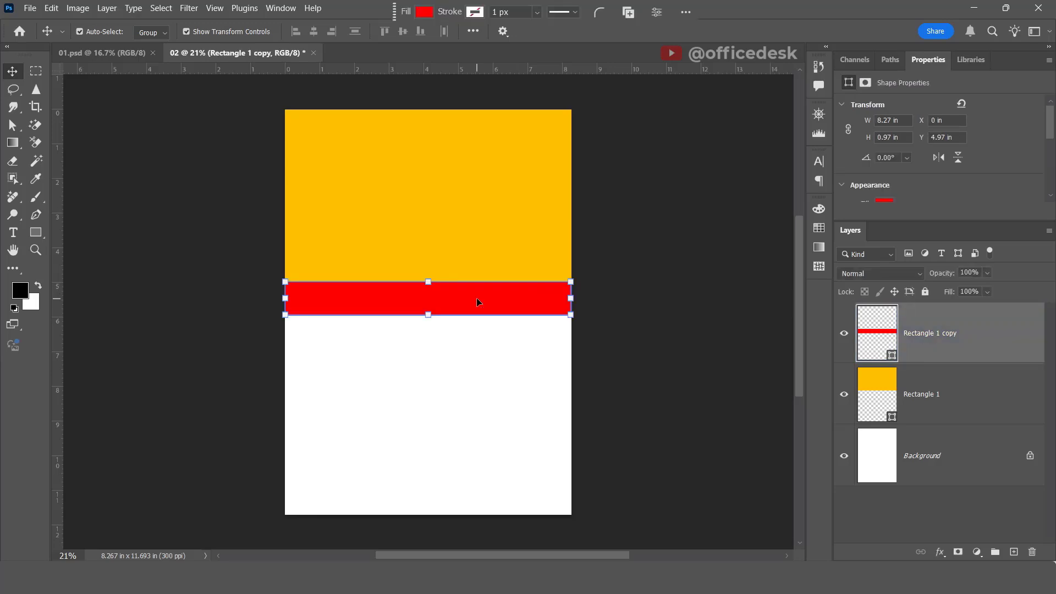
{"action": "left_click_drag", "start_coordinate": [501, 292], "coordinate": [428, 468]}
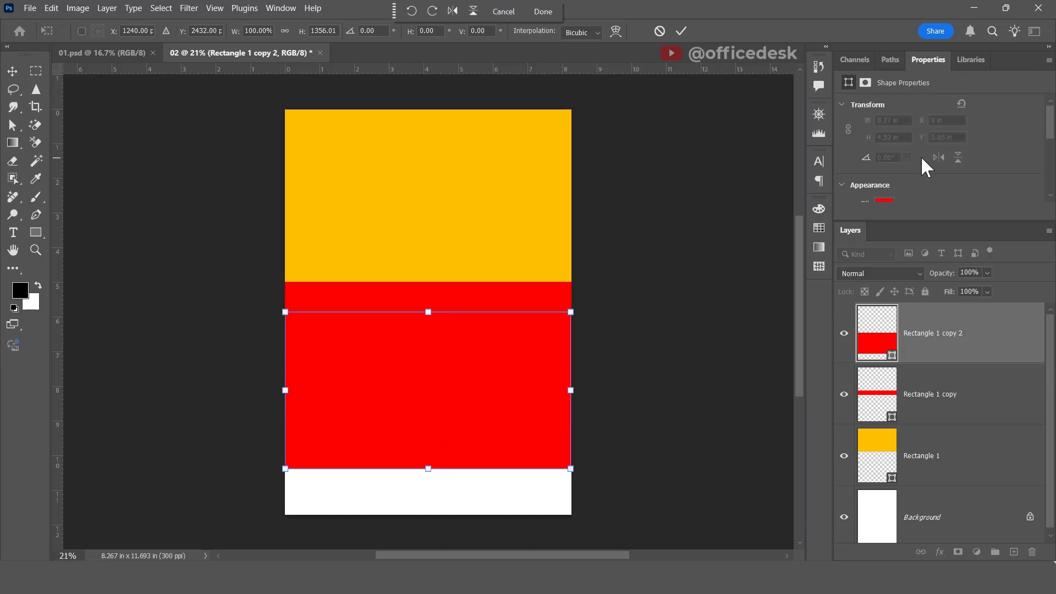
{"action": "left_click", "coordinate": [681, 31]}
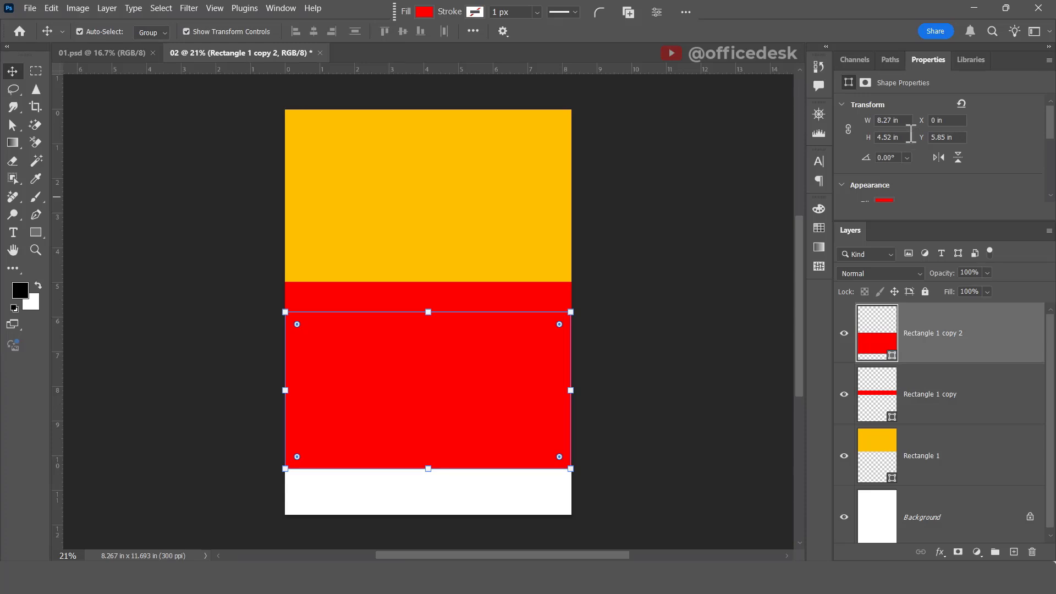
{"action": "left_click_drag", "start_coordinate": [908, 137], "coordinate": [856, 137]}
{"action": "type", "text": "1440px"}
{"action": "key", "text": "Return"}
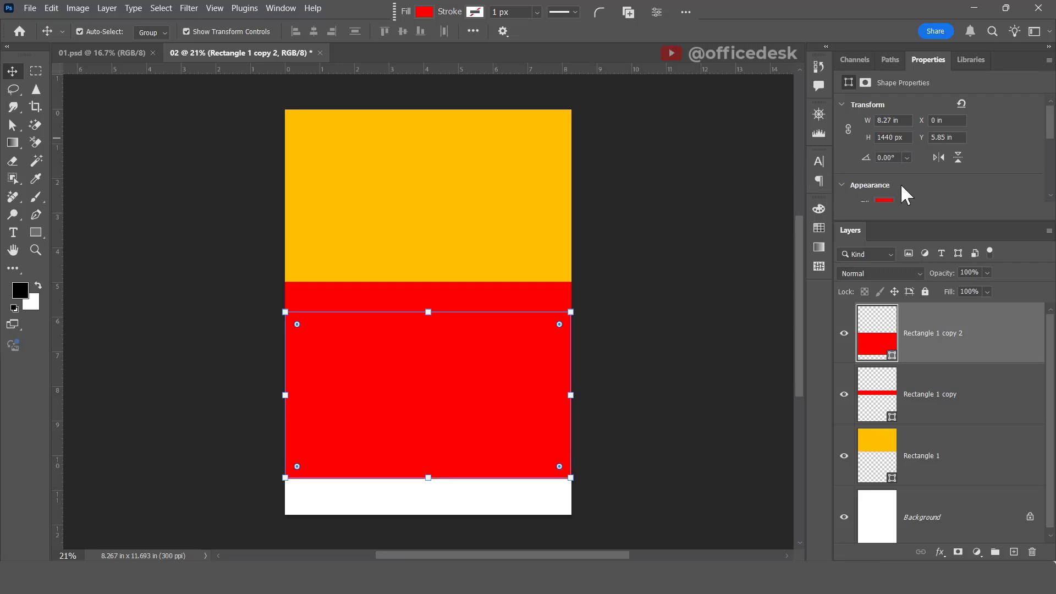
Fill the 1440 px rectangle with the dark red swatch from the burger group and deselect it.
{"action": "scroll", "coordinate": [902, 187], "scroll_direction": "down", "scroll_amount": 1}
{"action": "left_click", "coordinate": [884, 160]}
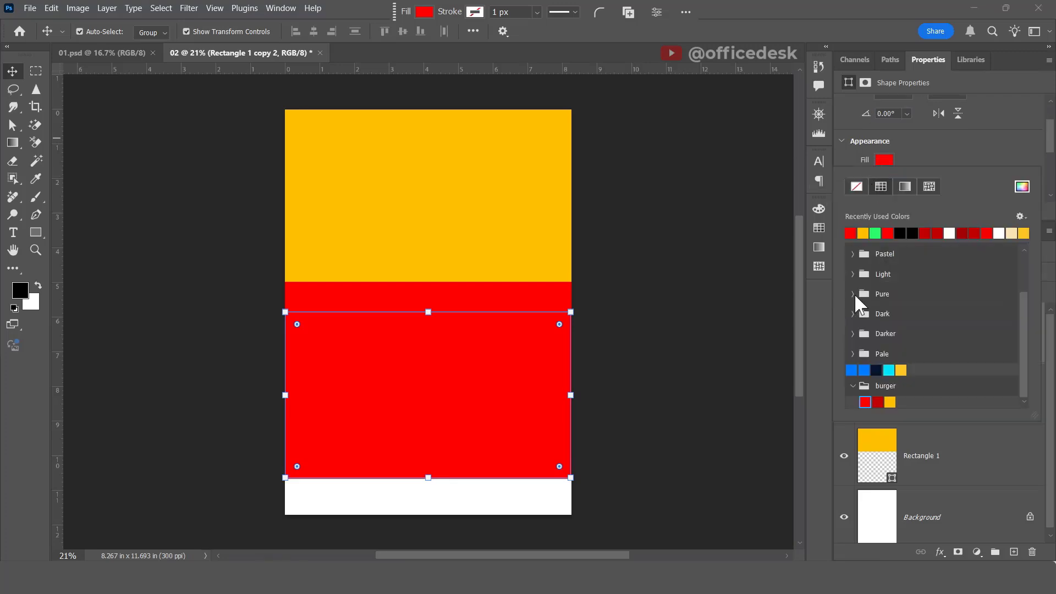
{"action": "left_click", "coordinate": [878, 402]}
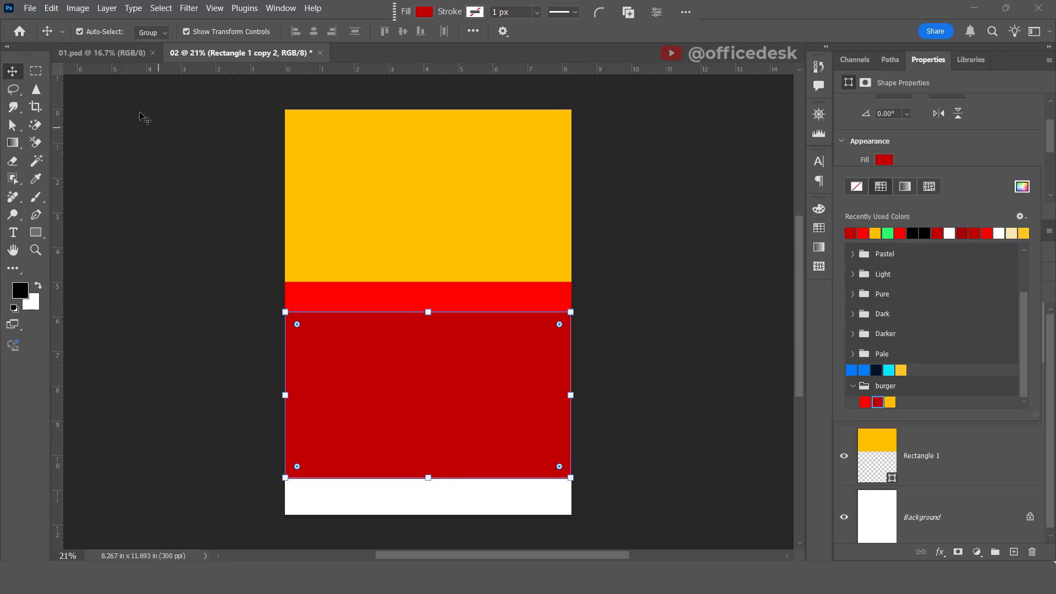
{"action": "left_click", "coordinate": [11, 72]}
{"action": "left_click", "coordinate": [685, 285]}
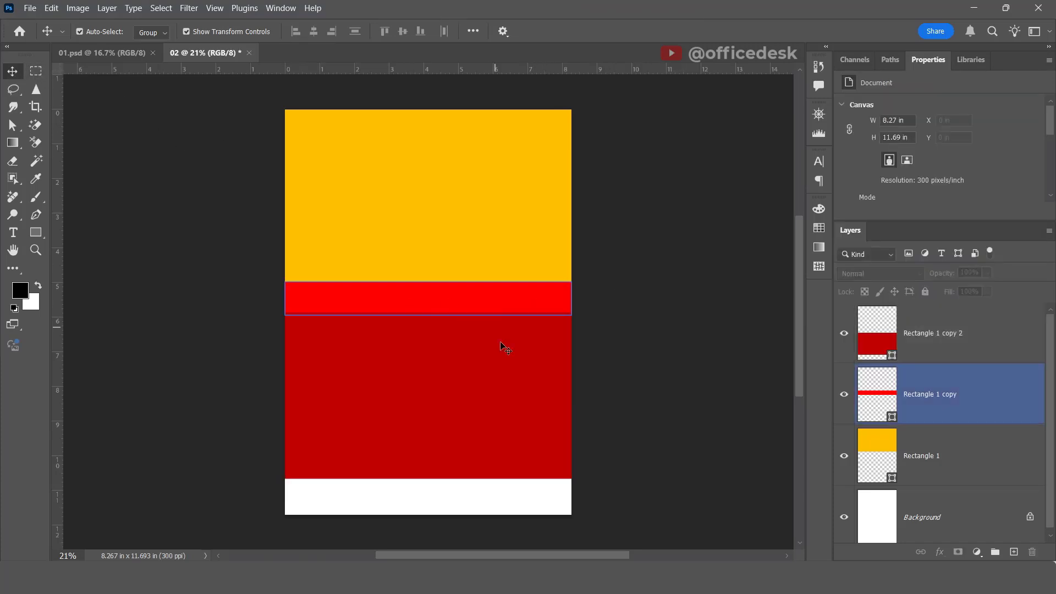
Duplicate the bright red band below the dark red rectangle, fill the copy with the lighter yellow swatch, and deselect it.
{"action": "left_click_drag", "start_coordinate": [506, 297], "coordinate": [501, 488]}
{"action": "scroll", "coordinate": [913, 187], "scroll_direction": "down", "scroll_amount": 1}
{"action": "left_click", "coordinate": [884, 181]}
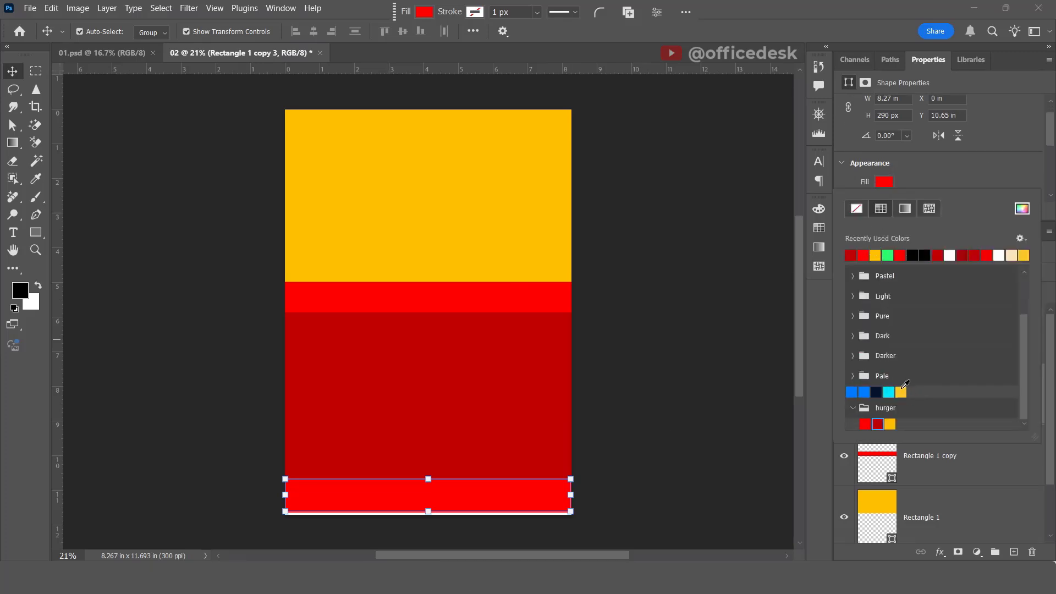
{"action": "left_click", "coordinate": [890, 424]}
{"action": "left_click", "coordinate": [437, 220]}
{"action": "left_click", "coordinate": [625, 360]}
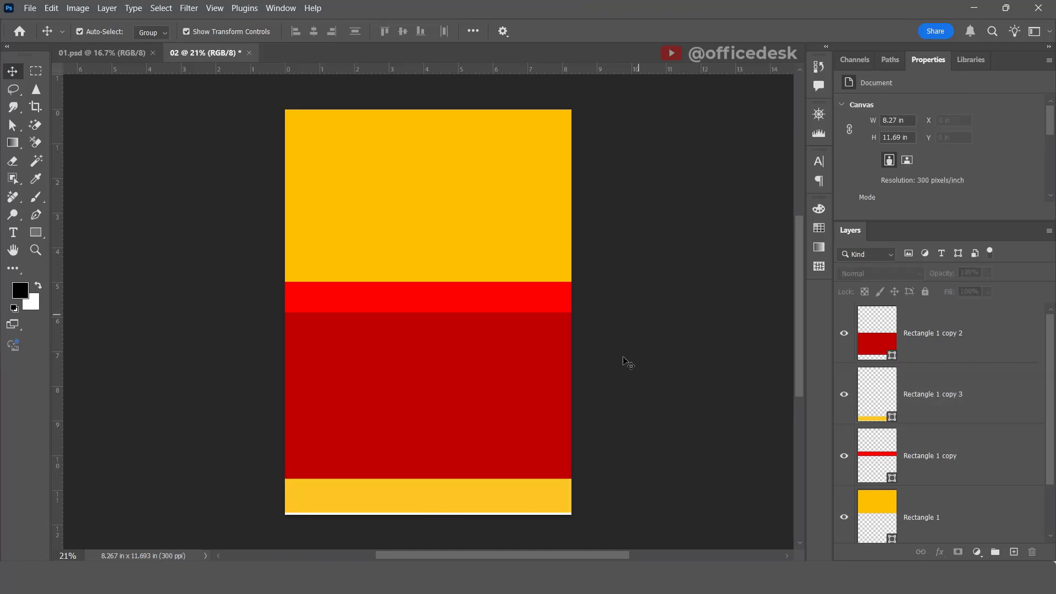
Stretch the lower yellow band to about 314 px high so it reaches the page's lower edge, and deselect it.
{"action": "left_click_drag", "start_coordinate": [462, 500], "coordinate": [428, 478]}
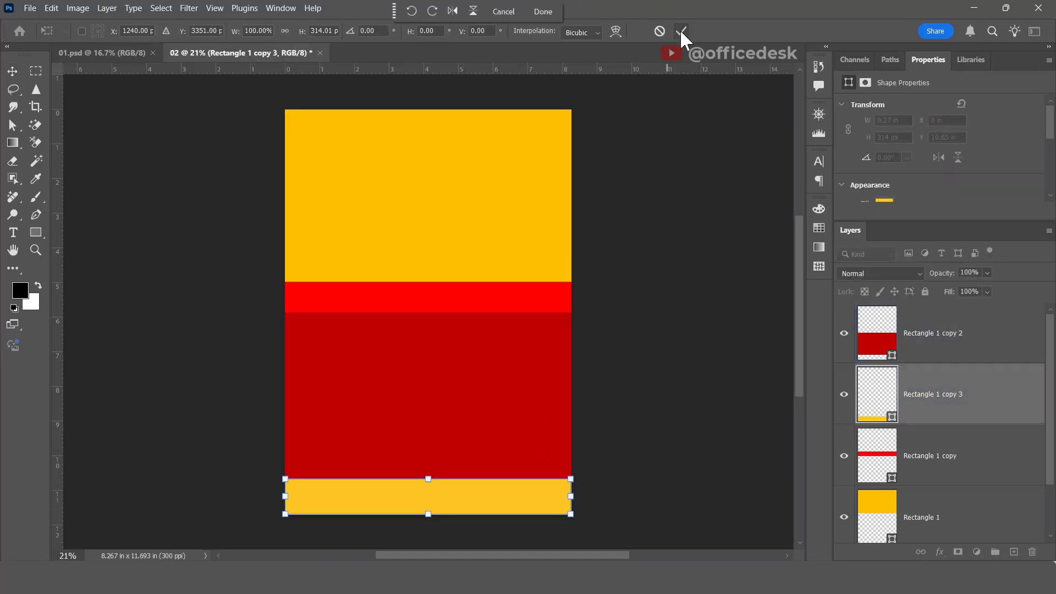
{"action": "left_click", "coordinate": [681, 31]}
{"action": "left_click", "coordinate": [700, 235]}
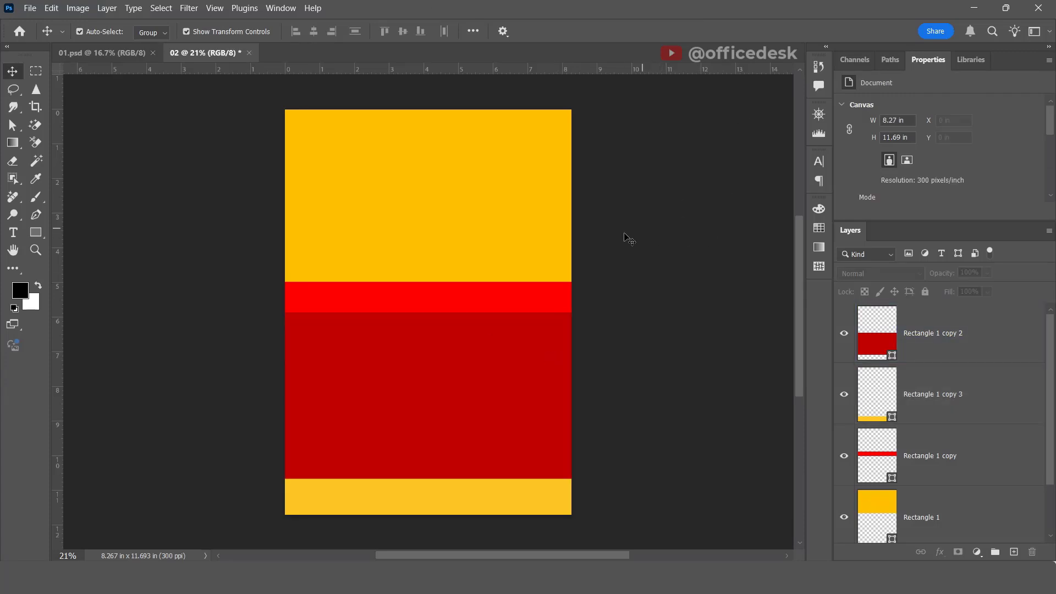
Add a Gradient Overlay layer style to the large yellow rectangle in the upper part of the page.
{"action": "left_click", "coordinate": [468, 184]}
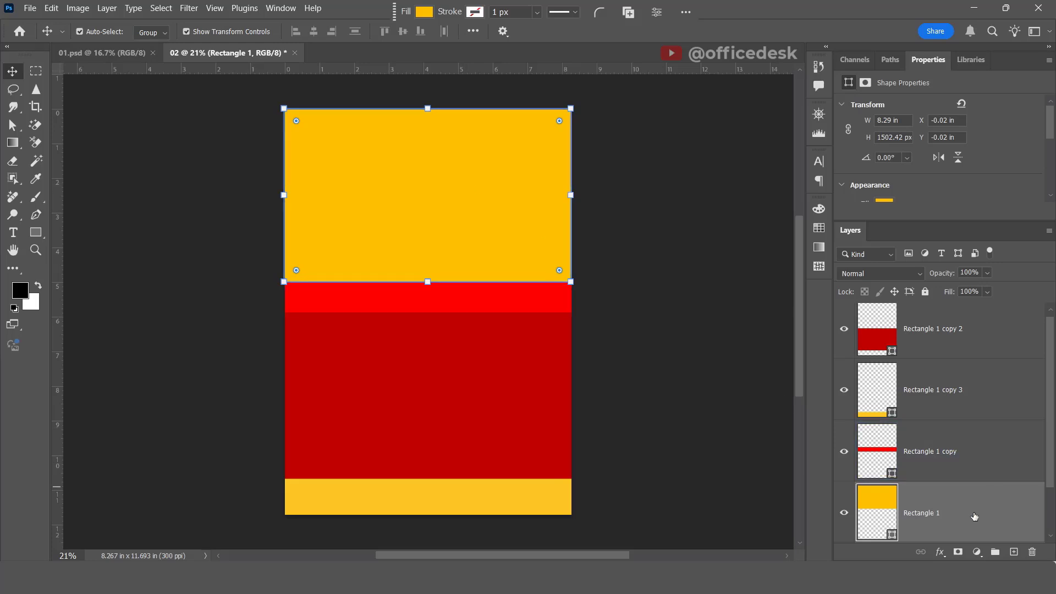
{"action": "scroll", "coordinate": [975, 516], "scroll_direction": "down", "scroll_amount": 2}
{"action": "left_click", "coordinate": [939, 552]}
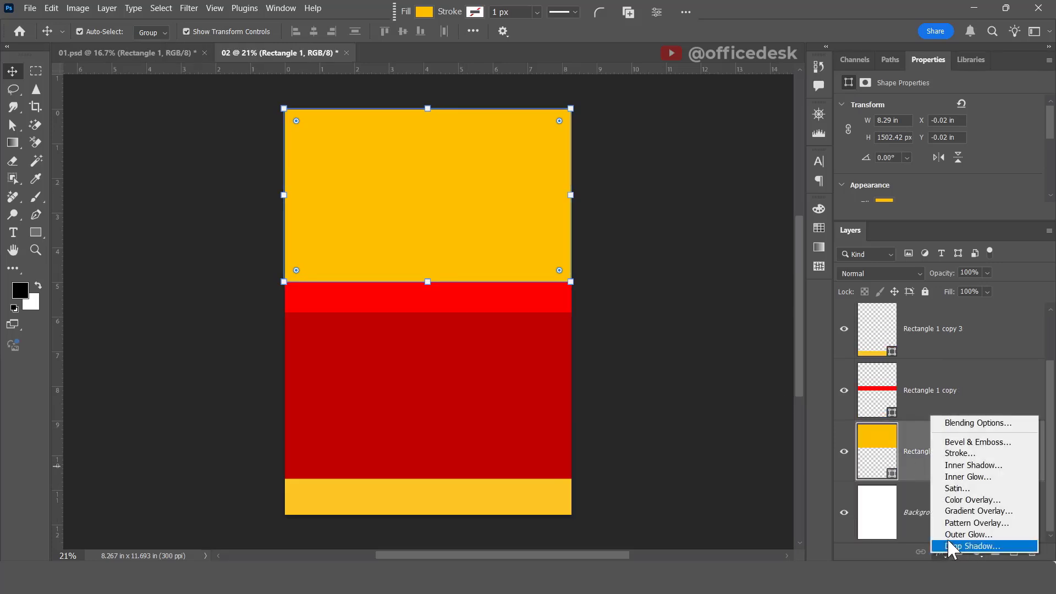
{"action": "left_click", "coordinate": [973, 511]}
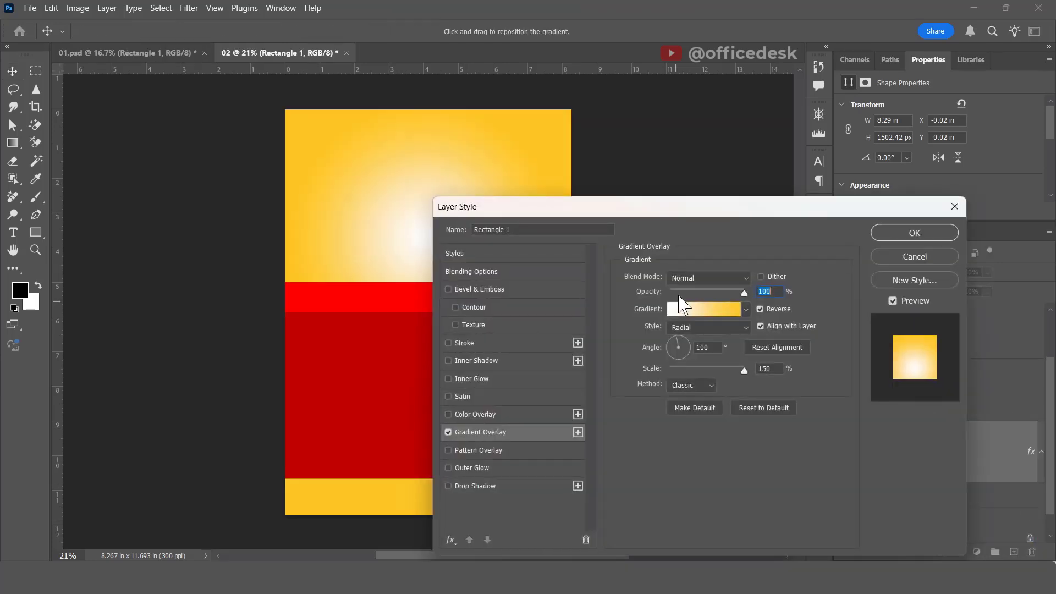
{"action": "left_click_drag", "start_coordinate": [743, 211], "coordinate": [589, 200]}
Examine the color of each of the overlay gradient's three stops in the Gradient Editor.
{"action": "left_click", "coordinate": [567, 300]}
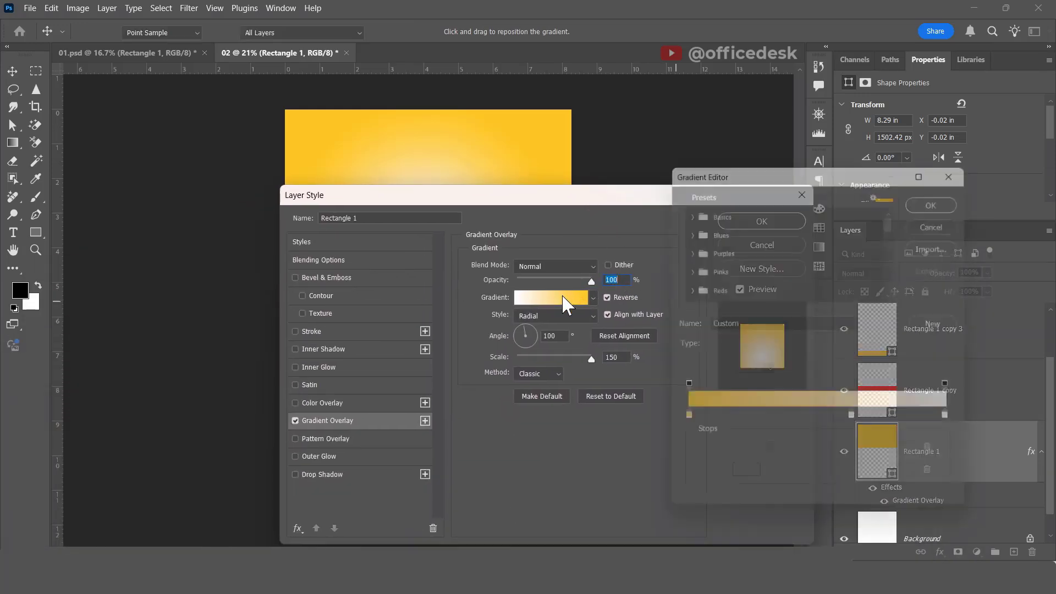
{"action": "double_click", "coordinate": [681, 421]}
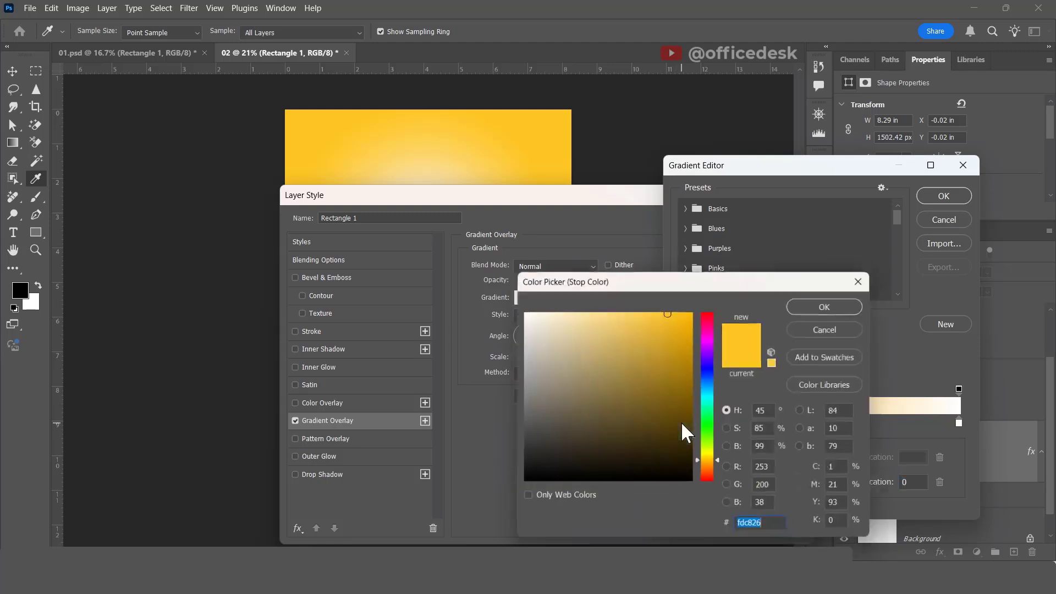
{"action": "left_click", "coordinate": [822, 306]}
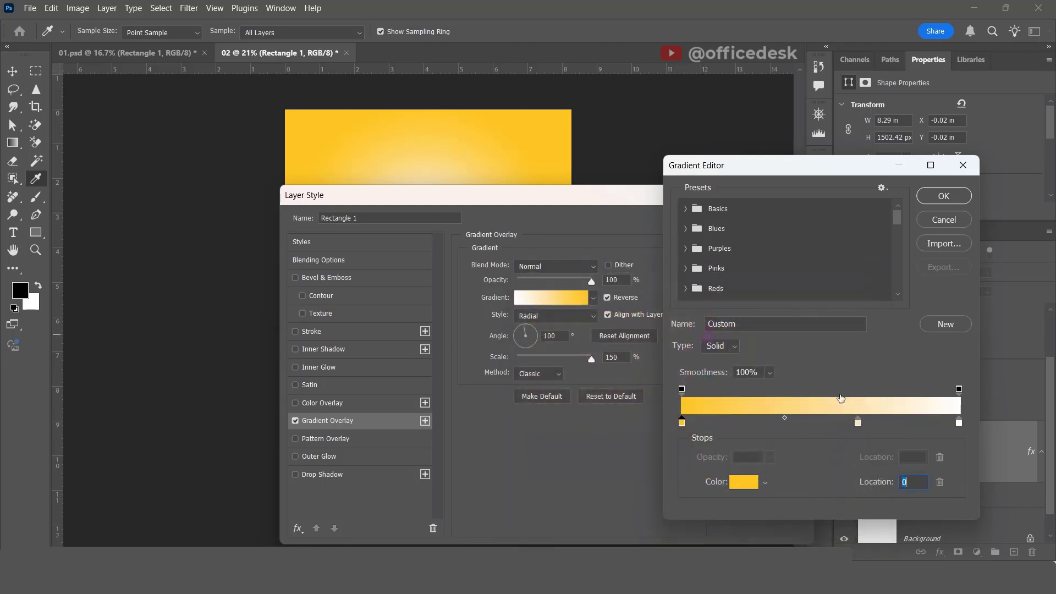
{"action": "double_click", "coordinate": [858, 423]}
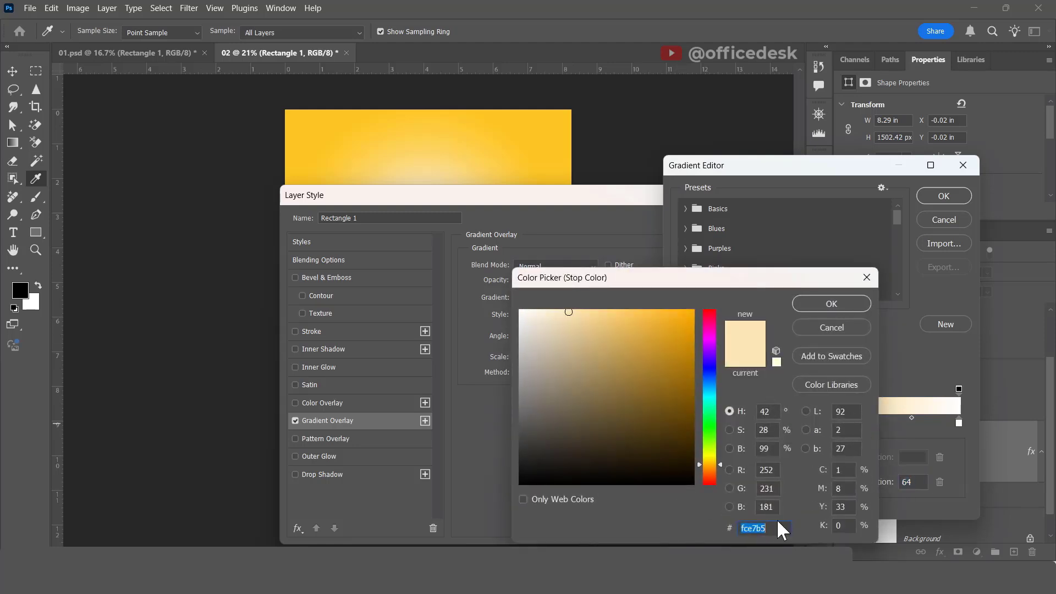
{"action": "left_click", "coordinate": [771, 528]}
{"action": "left_click", "coordinate": [831, 305]}
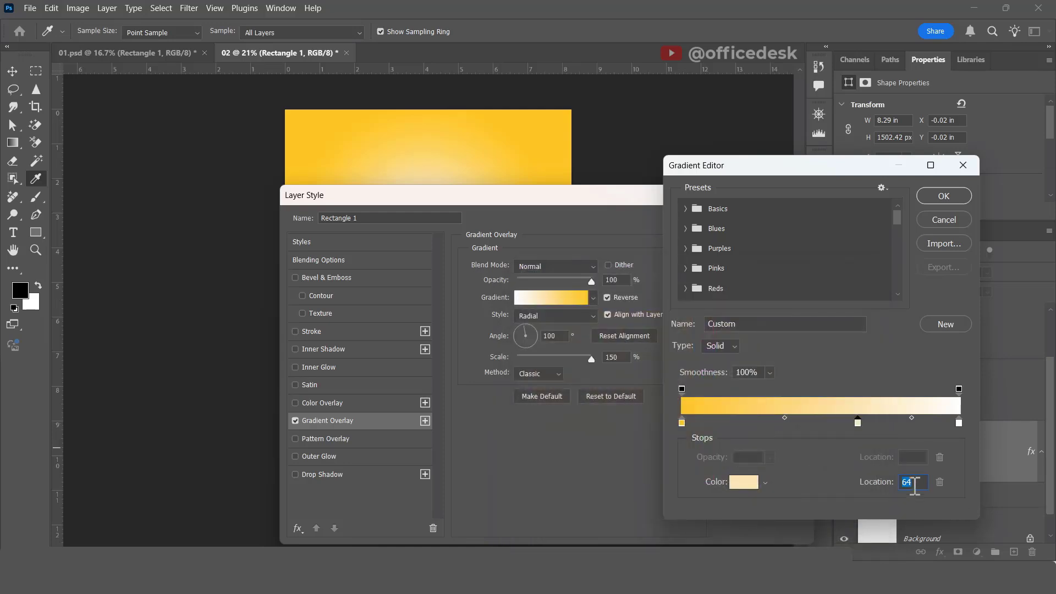
{"action": "double_click", "coordinate": [959, 422]}
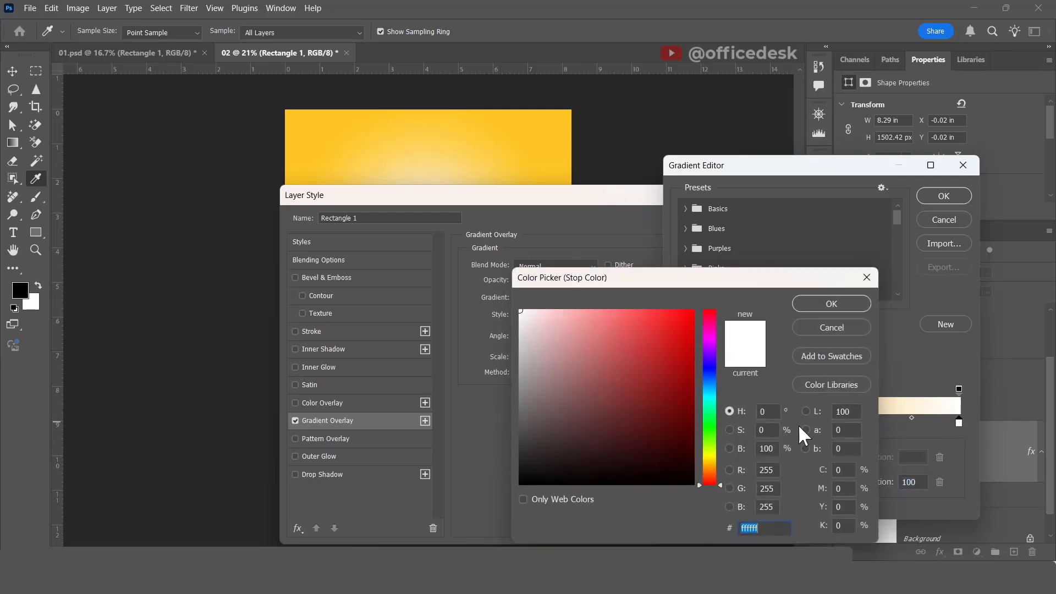
{"action": "left_click", "coordinate": [830, 304]}
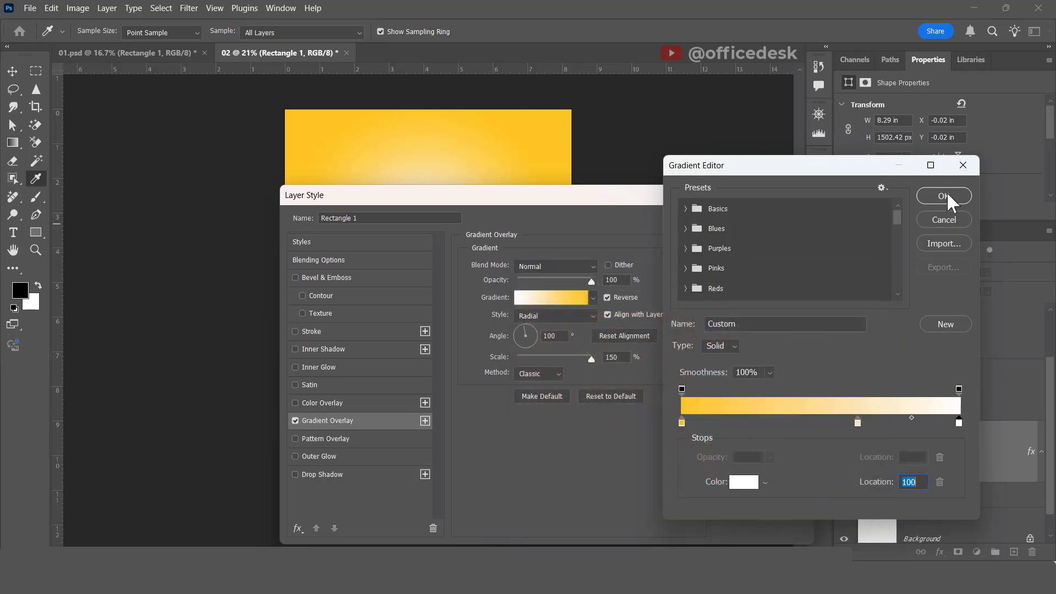
Confirm the three-stop gradient and apply the reversed radial overlay with a 100° angle and 150% scale, leaving the rectangle deselected.
{"action": "left_click", "coordinate": [945, 197]}
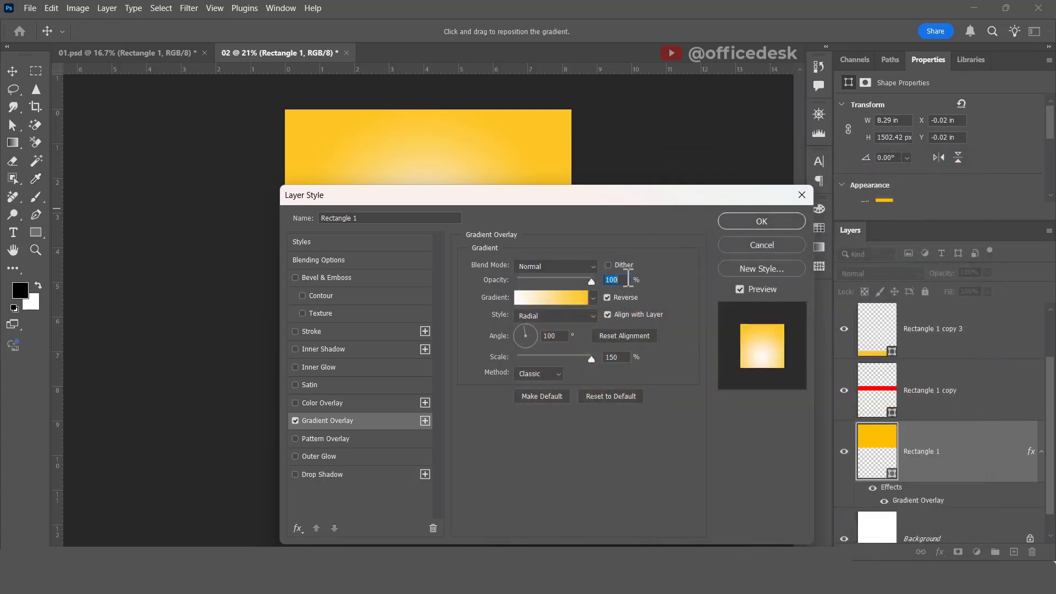
{"action": "left_click", "coordinate": [557, 336]}
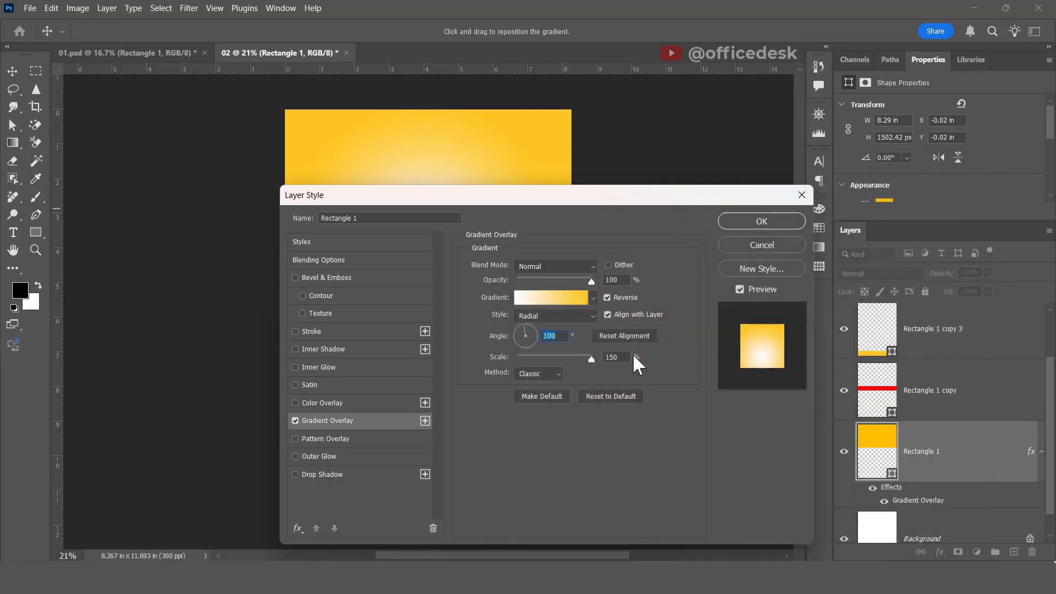
{"action": "left_click", "coordinate": [606, 357]}
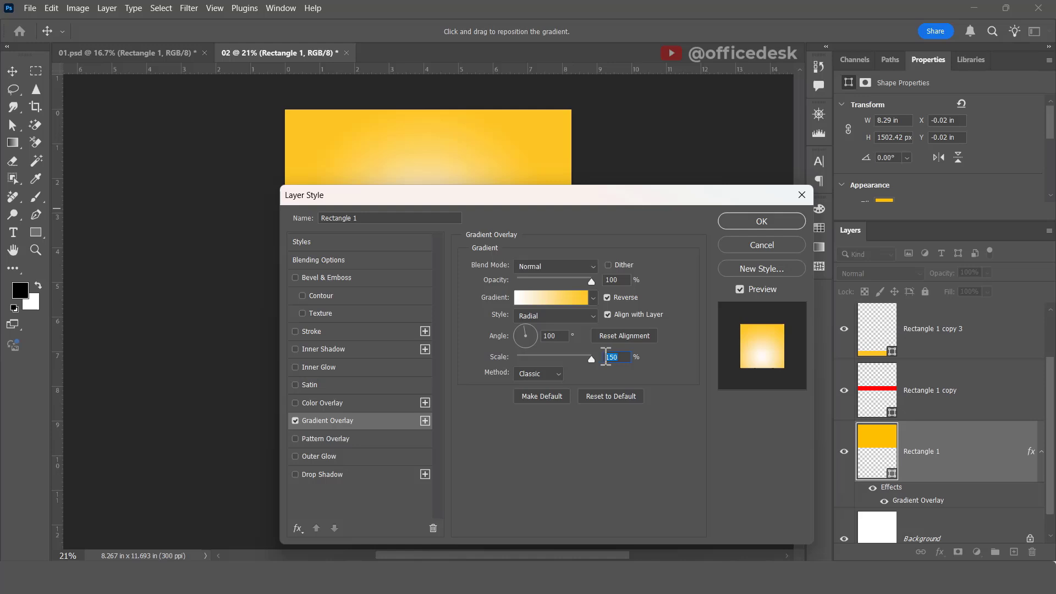
{"action": "left_click", "coordinate": [766, 226]}
{"action": "left_click", "coordinate": [691, 250]}
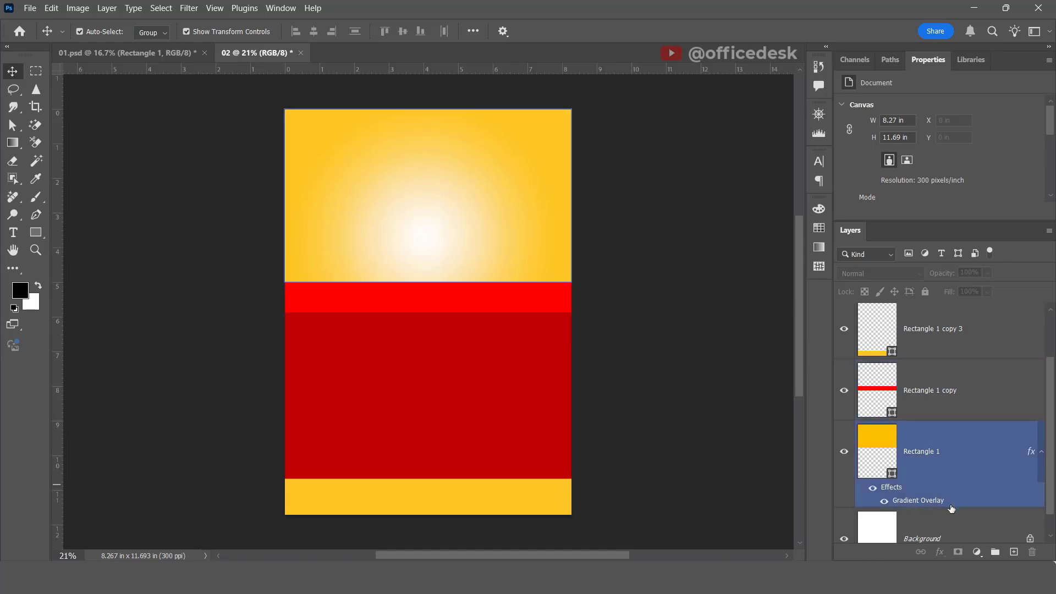
Combine all four rectangle layers, from Rectangle 1 up to Rectangle 1 copy 2, into one group.
{"action": "scroll", "coordinate": [951, 507], "scroll_direction": "down", "scroll_amount": 1}
{"action": "left_click", "coordinate": [948, 451]}
{"action": "scroll", "coordinate": [951, 391], "scroll_direction": "up", "scroll_amount": 1}
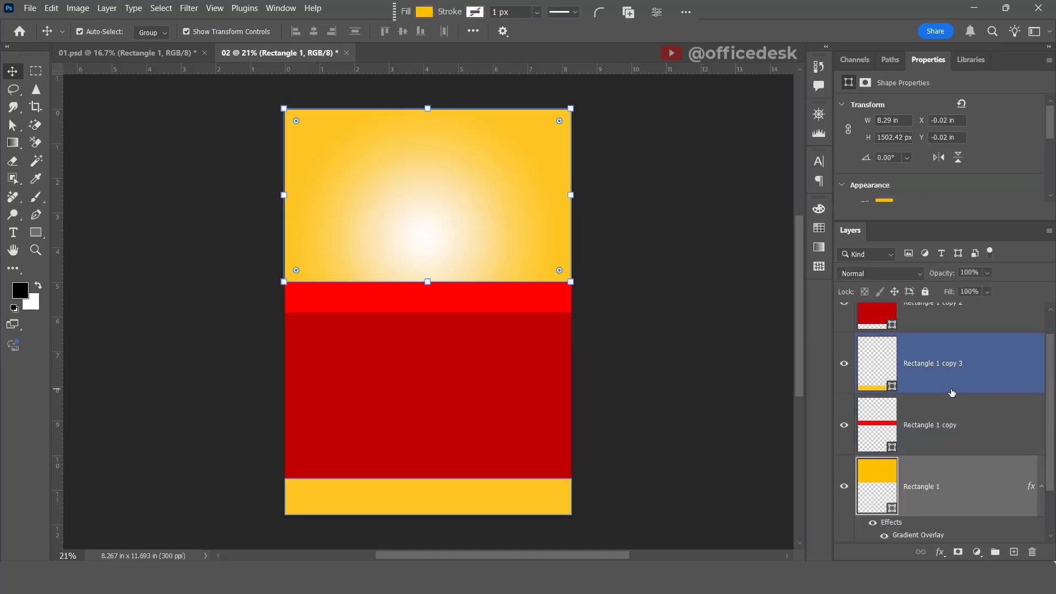
{"action": "scroll", "coordinate": [952, 407], "scroll_direction": "down", "scroll_amount": 1}
{"action": "scroll", "coordinate": [952, 415], "scroll_direction": "up", "scroll_amount": 1}
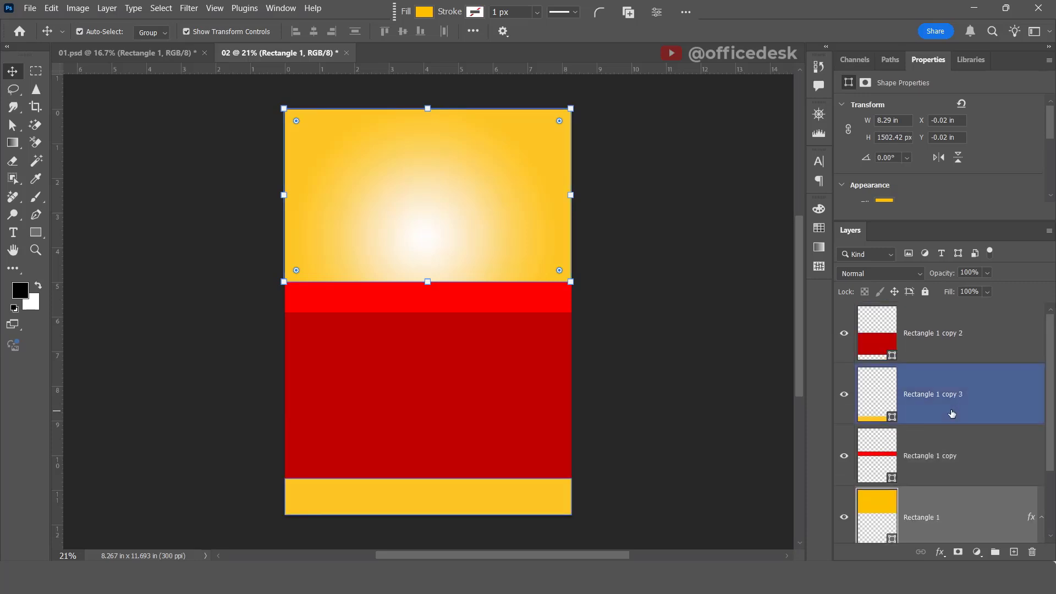
{"action": "left_click", "coordinate": [917, 333], "text": "shift"}
{"action": "key", "text": "ctrl+g"}
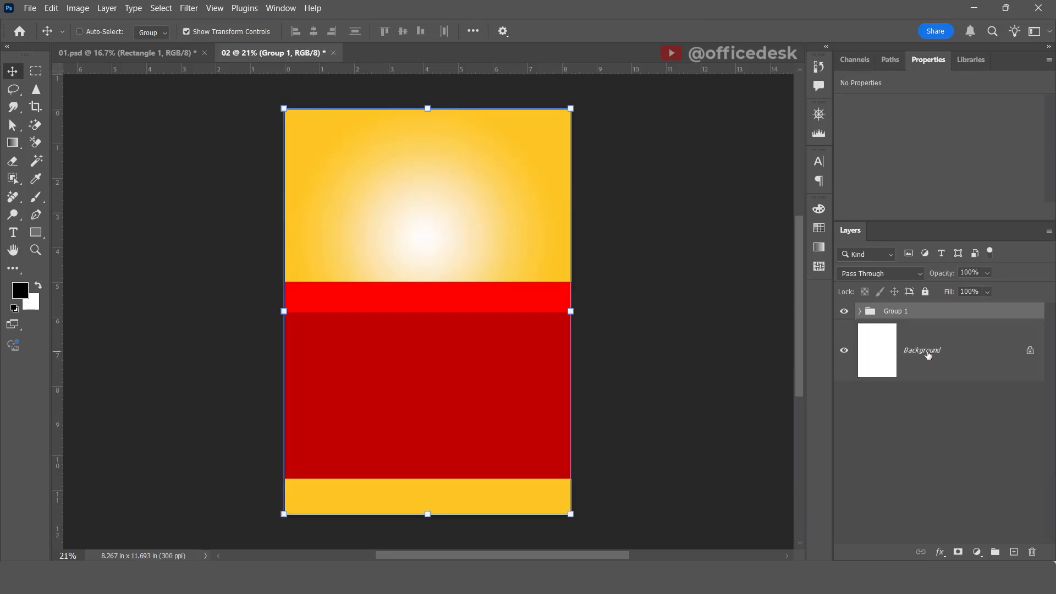
Toggle the new group's visibility to check its contents, and rename it "background shapes".
{"action": "left_click", "coordinate": [841, 312]}
{"action": "left_click", "coordinate": [842, 312]}
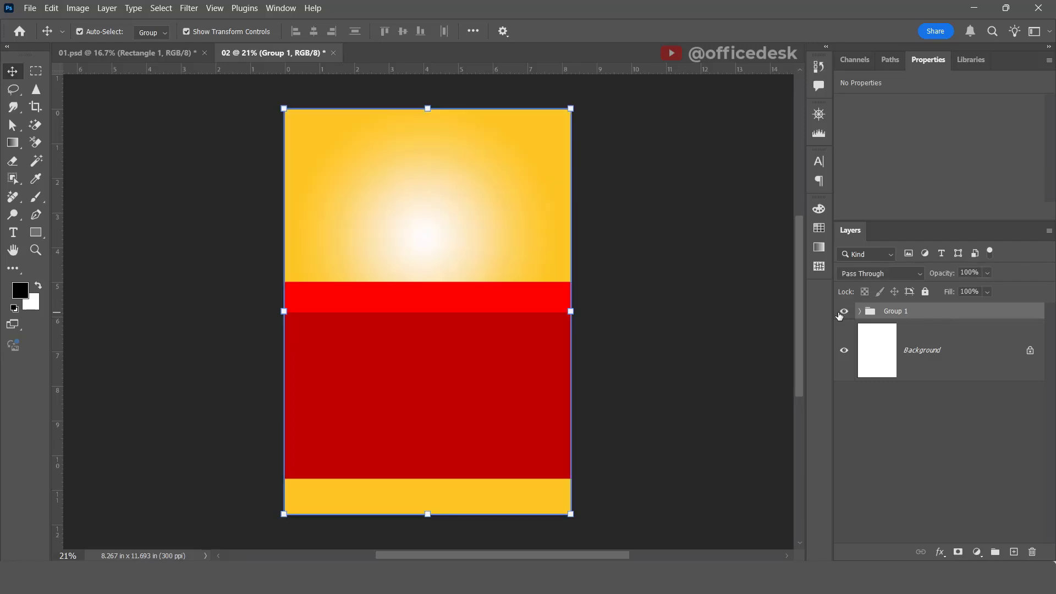
{"action": "left_click", "coordinate": [842, 312]}
{"action": "left_click", "coordinate": [842, 313]}
{"action": "double_click", "coordinate": [891, 312]}
{"action": "type", "text": "backg"}
{"action": "key", "text": "Return"}
Add an empty layer above the group, shorten the group's name to "background", and reselect the empty layer.
{"action": "left_click", "coordinate": [1019, 550]}
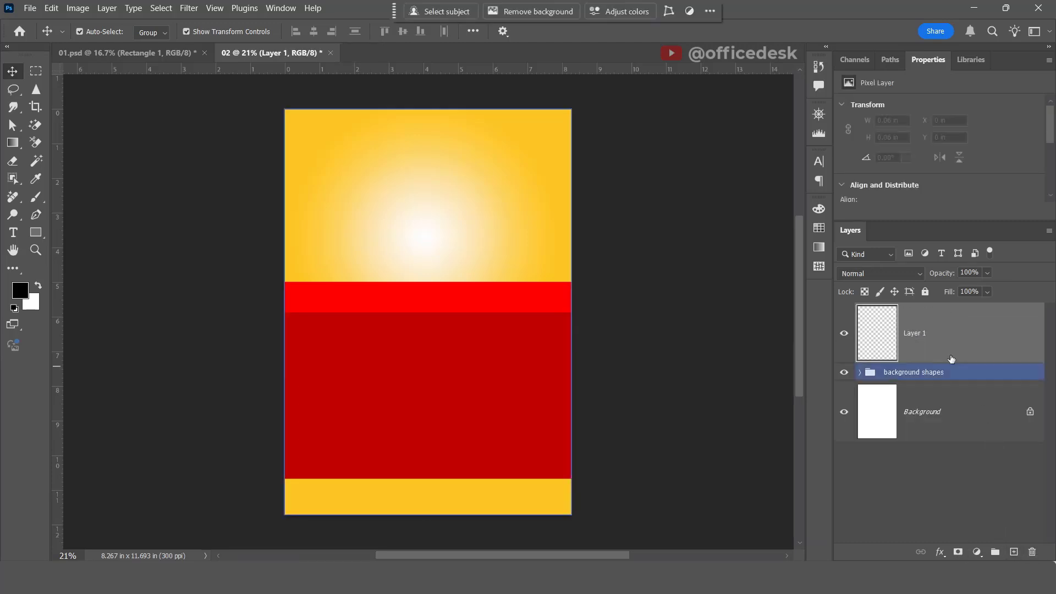
{"action": "double_click", "coordinate": [942, 371]}
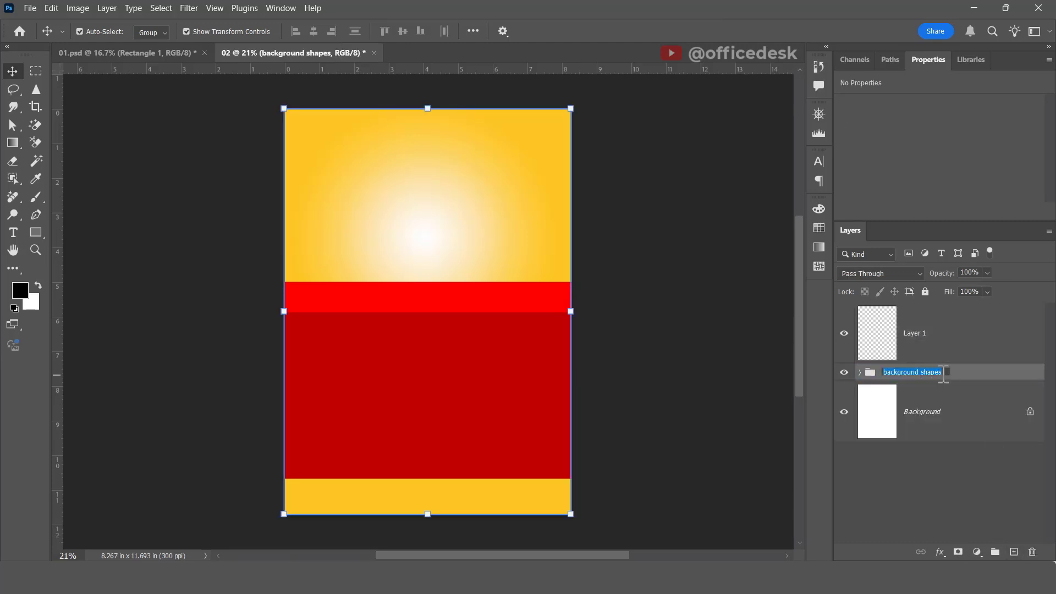
{"action": "left_click_drag", "start_coordinate": [943, 373], "coordinate": [919, 373]}
{"action": "left_click", "coordinate": [923, 340]}
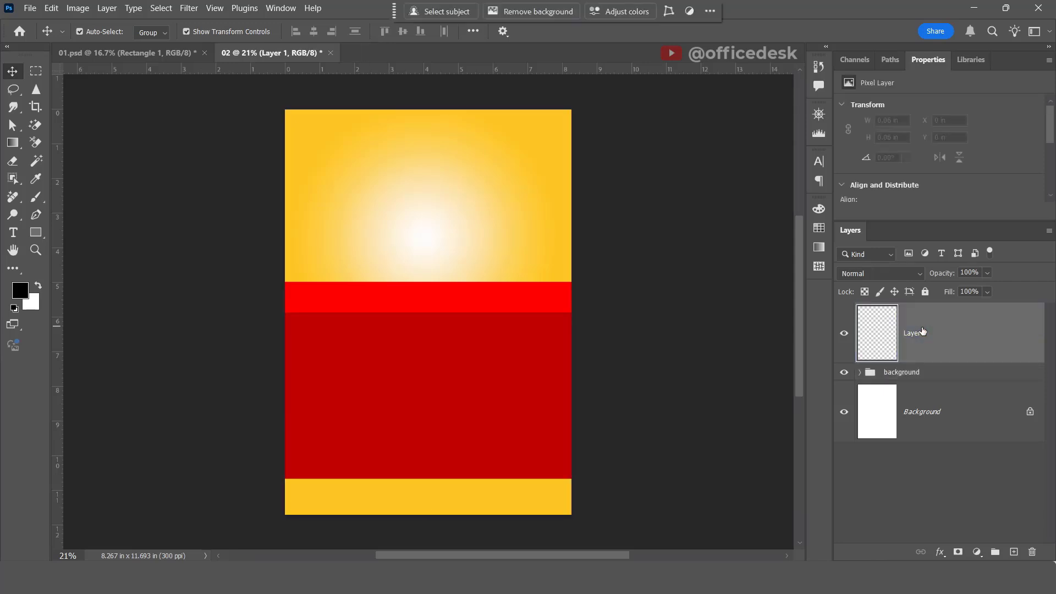
Place the burger image 01.png into the flyer as an embedded object.
{"action": "left_click", "coordinate": [30, 8]}
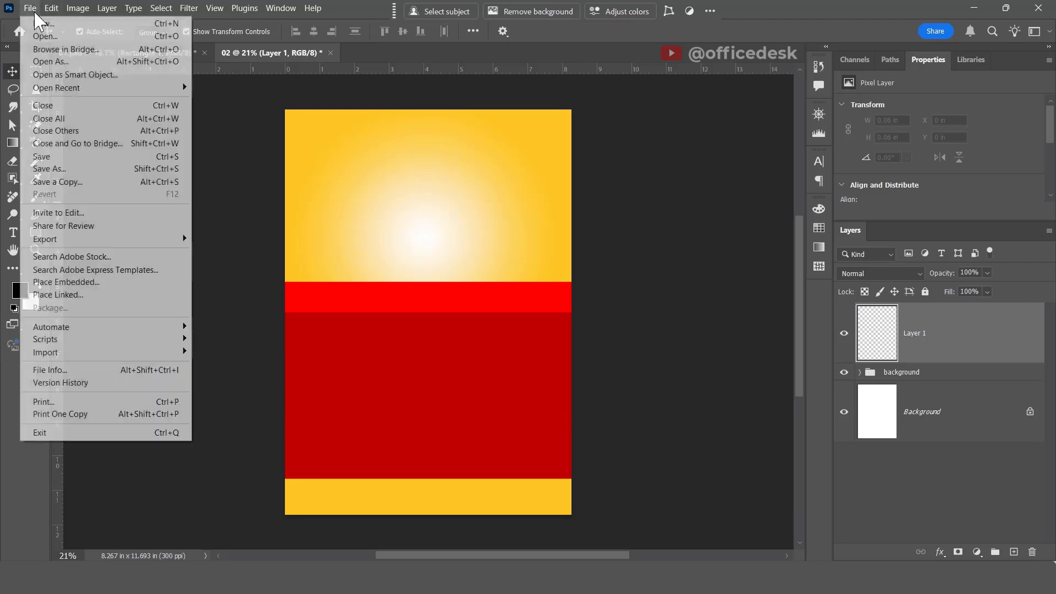
{"action": "left_click", "coordinate": [63, 281]}
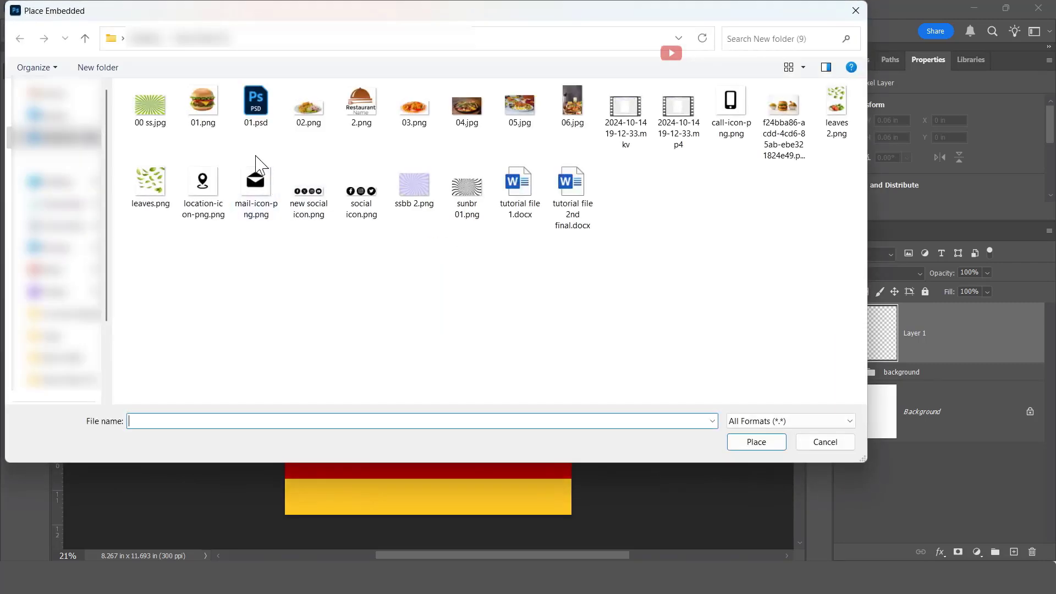
{"action": "left_click", "coordinate": [207, 114]}
{"action": "left_click", "coordinate": [769, 443]}
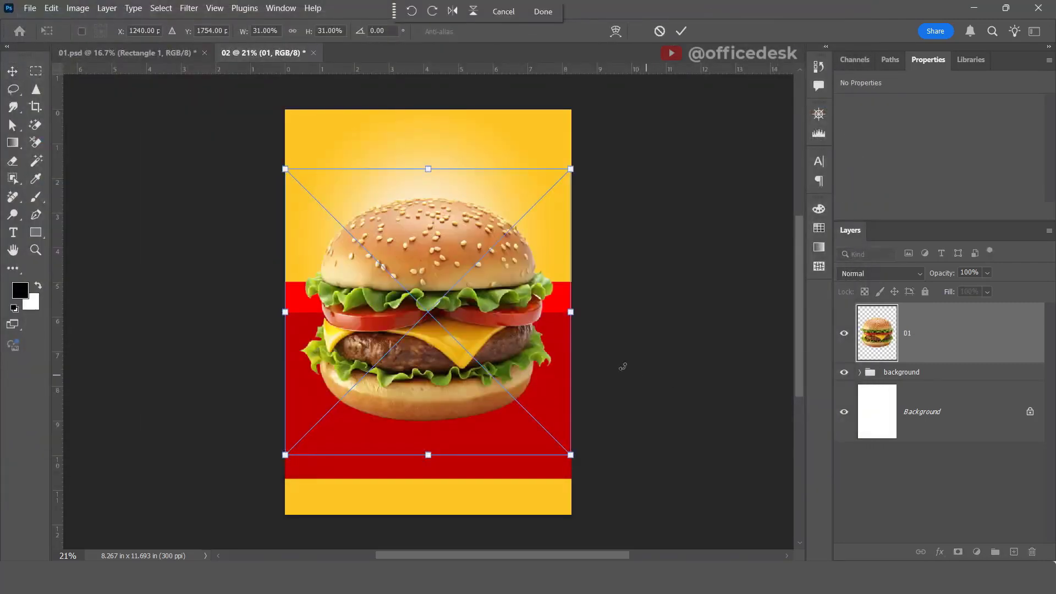
Scale the placed burger proportionally to 14% and commit the transformation.
{"action": "left_click", "coordinate": [293, 31]}
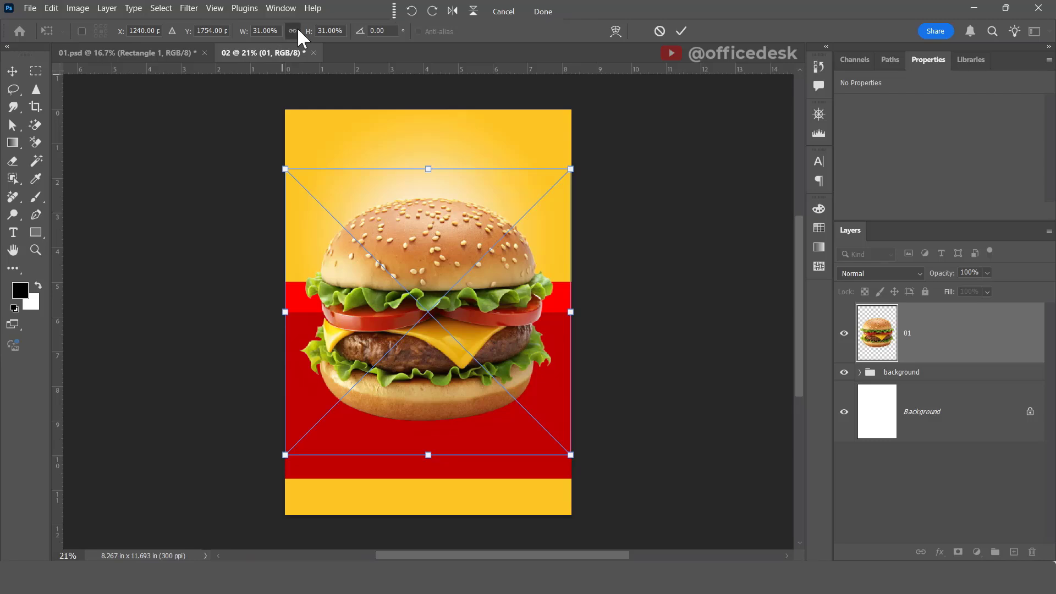
{"action": "left_click", "coordinate": [258, 31]}
{"action": "type", "text": "14"}
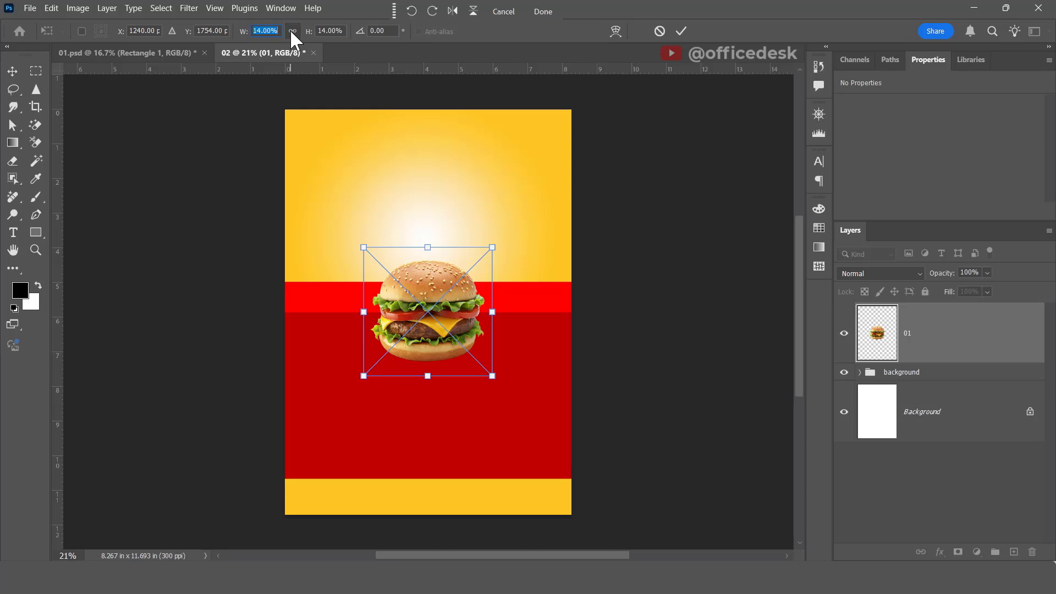
{"action": "left_click", "coordinate": [680, 30]}
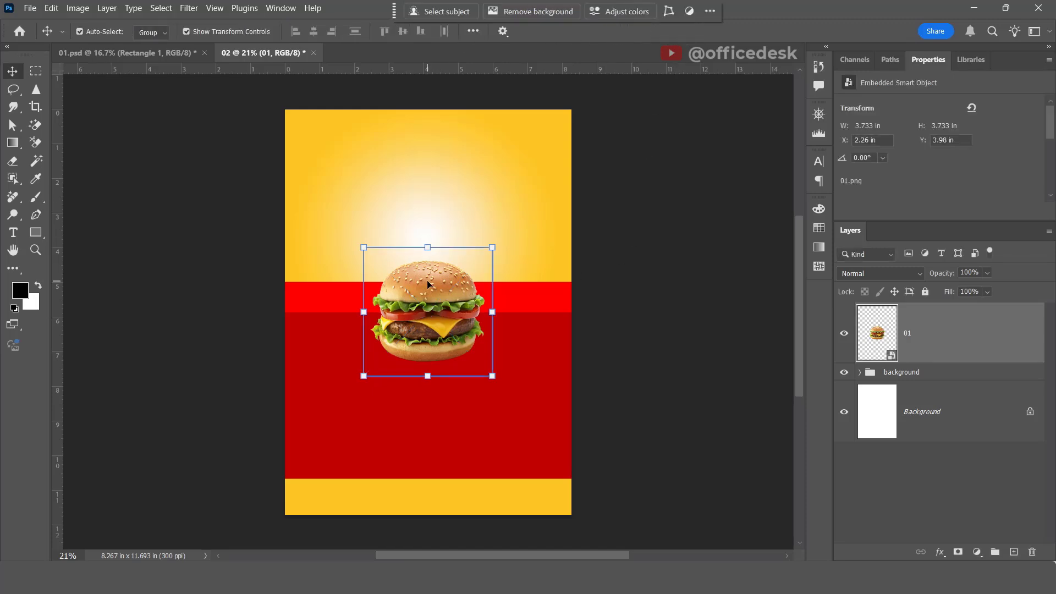
Move the burger straight up to about X 2.25 in, Y 2.48 in, across the yellow and bright red bands, and deselect it.
{"action": "left_click_drag", "start_coordinate": [428, 282], "coordinate": [429, 227]}
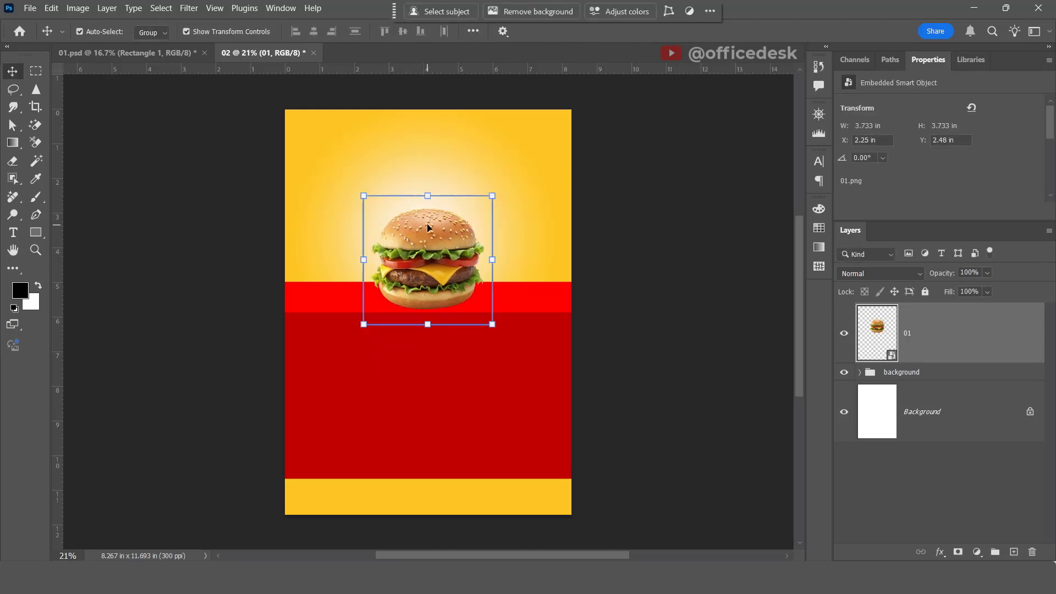
{"action": "left_click", "coordinate": [447, 332]}
{"action": "left_click", "coordinate": [692, 298]}
Collapse the background group and add a Multiply drop shadow to the burger: 67% opacity, 90° angle, 11 px distance, 3% spread, 8 px size.
{"action": "key", "text": "ctrl+plus"}
{"action": "key", "text": "ctrl+plus"}
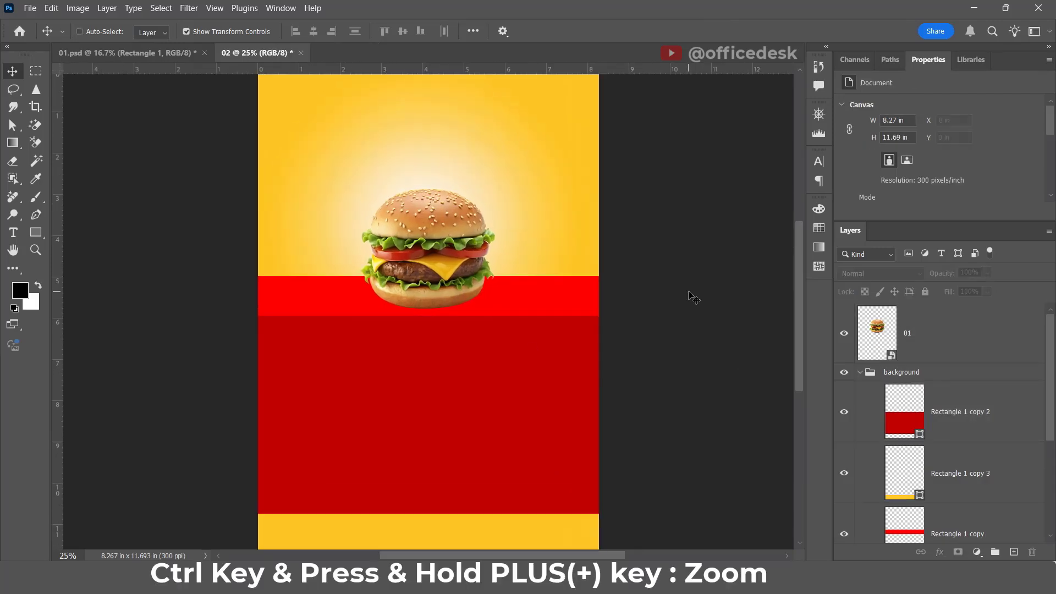
{"action": "left_click_drag", "start_coordinate": [676, 221], "coordinate": [687, 315]}
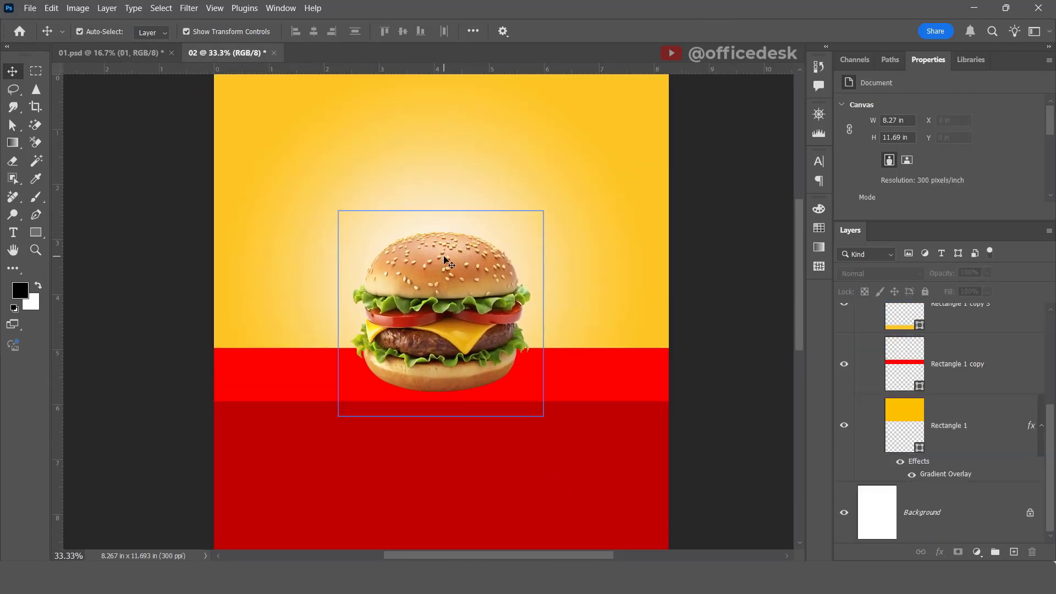
{"action": "left_click", "coordinate": [447, 261]}
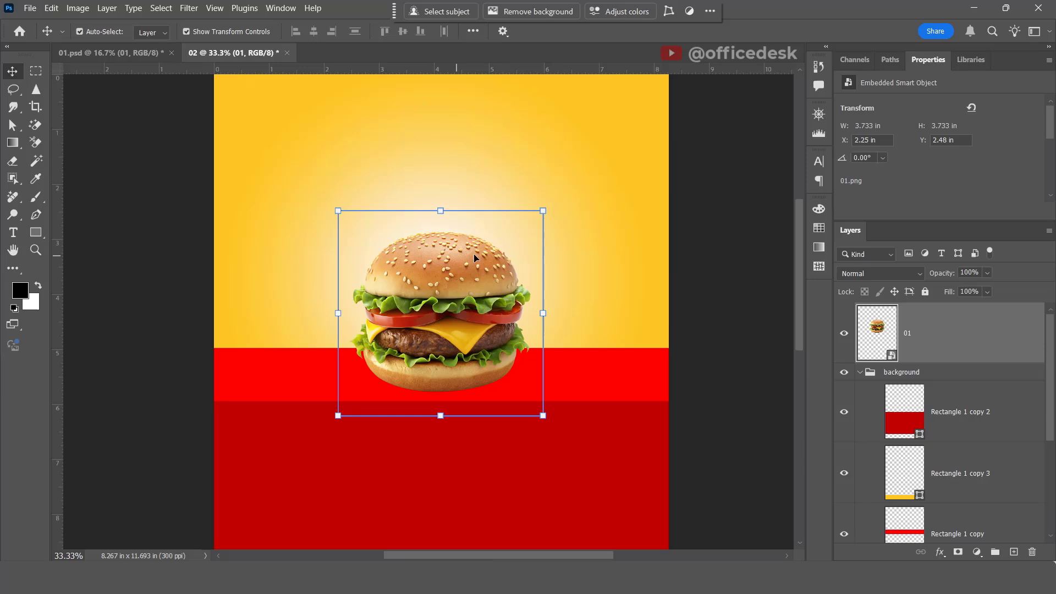
{"action": "left_click", "coordinate": [860, 372]}
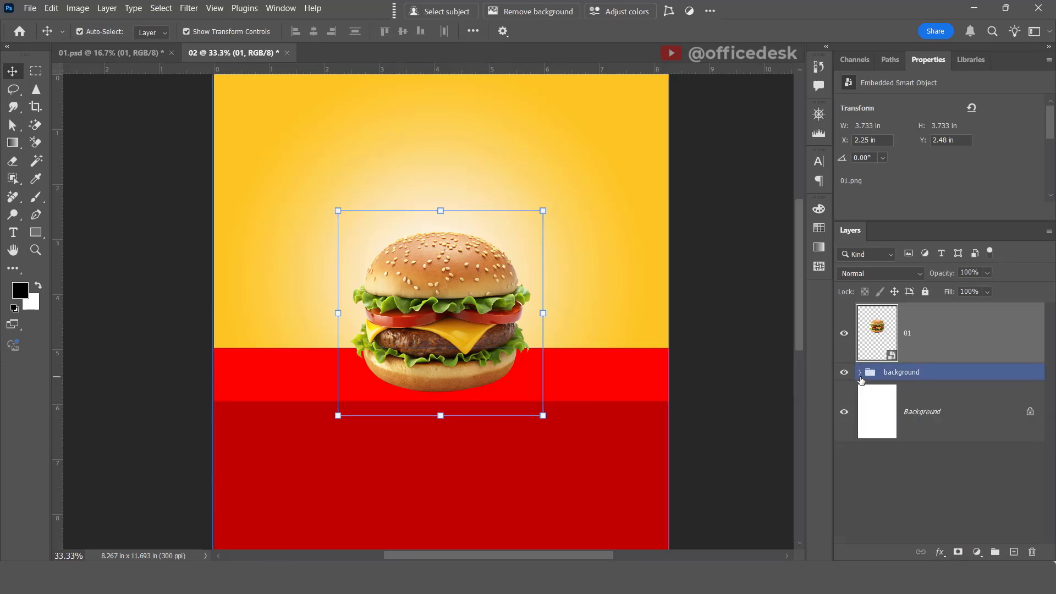
{"action": "left_click", "coordinate": [972, 550]}
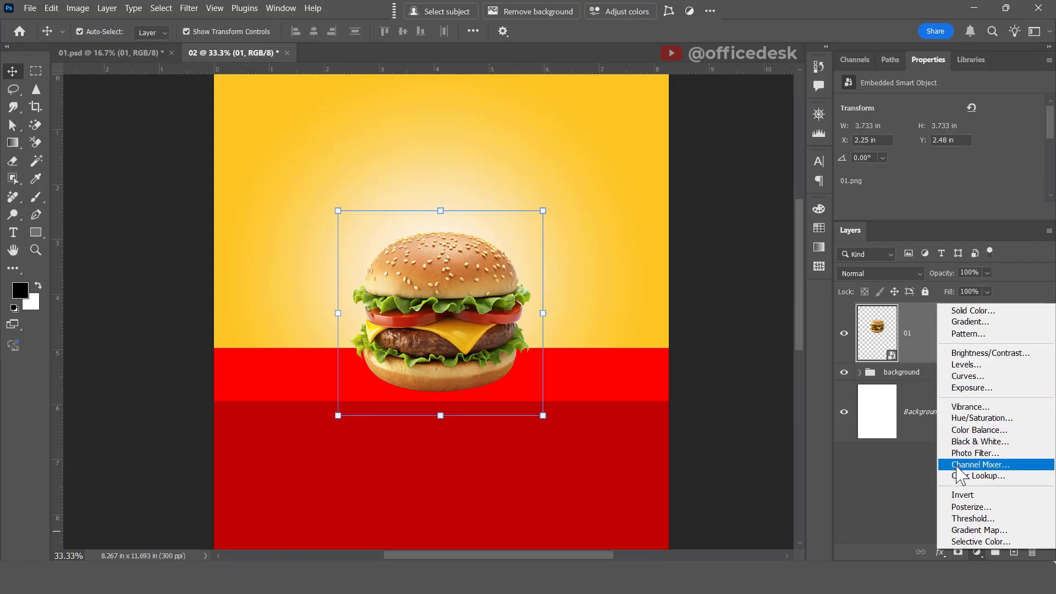
{"action": "left_click", "coordinate": [939, 551]}
{"action": "left_click", "coordinate": [939, 552]}
{"action": "left_click", "coordinate": [959, 541]}
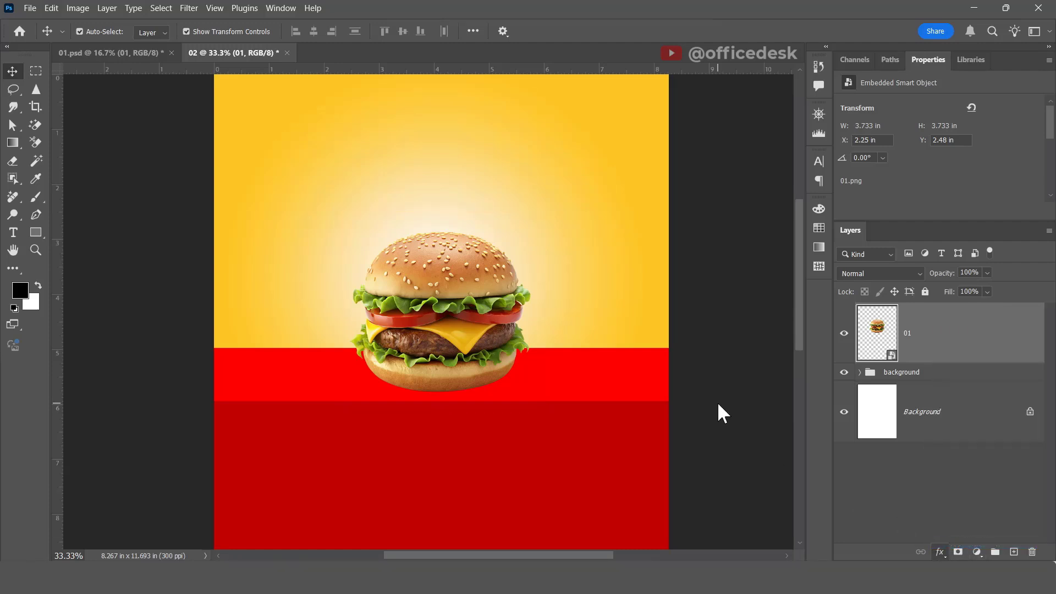
{"action": "left_click_drag", "start_coordinate": [562, 201], "coordinate": [860, 154]}
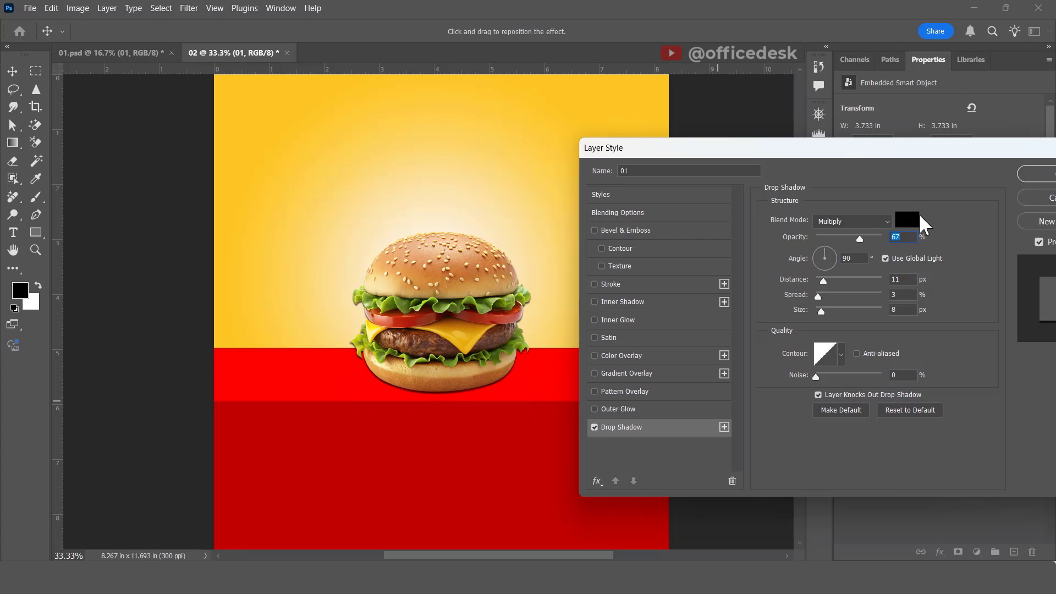
Examine the drop shadow's color, distance, size and contour settings.
{"action": "left_click", "coordinate": [906, 225]}
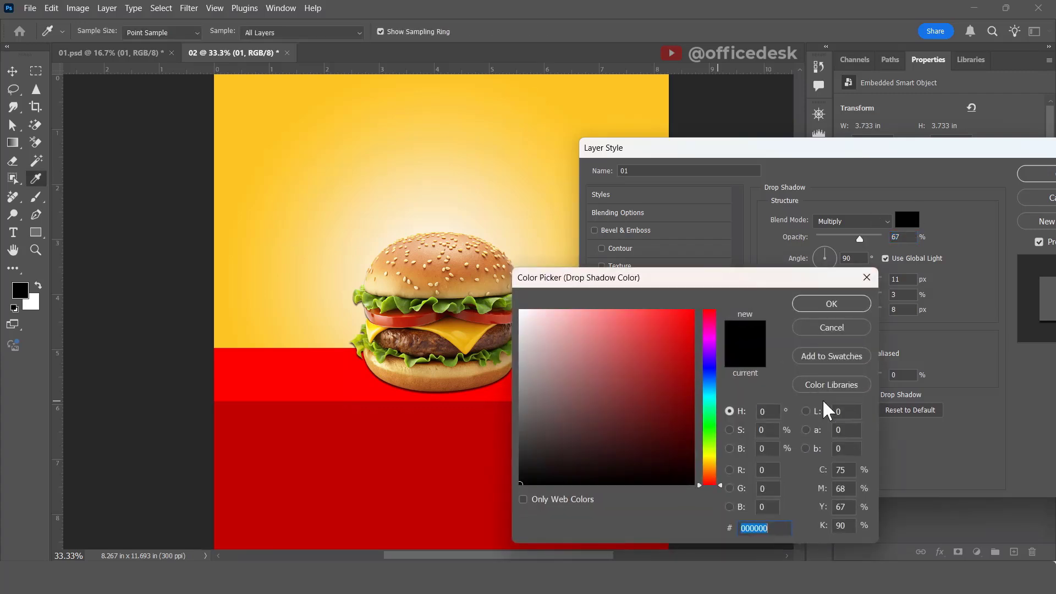
{"action": "left_click", "coordinate": [825, 308]}
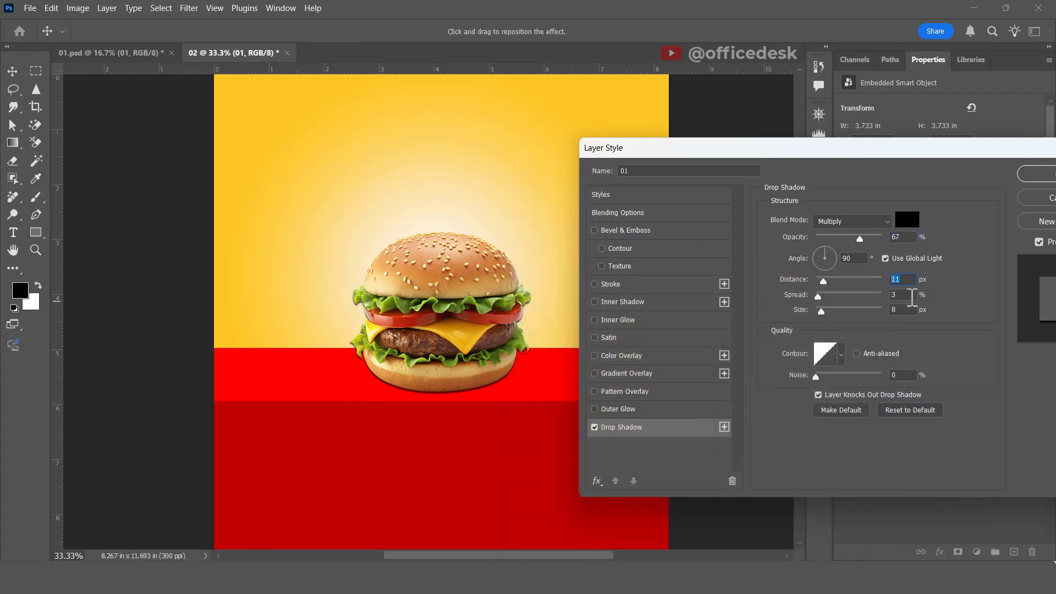
{"action": "left_click", "coordinate": [897, 309]}
{"action": "left_click", "coordinate": [840, 355]}
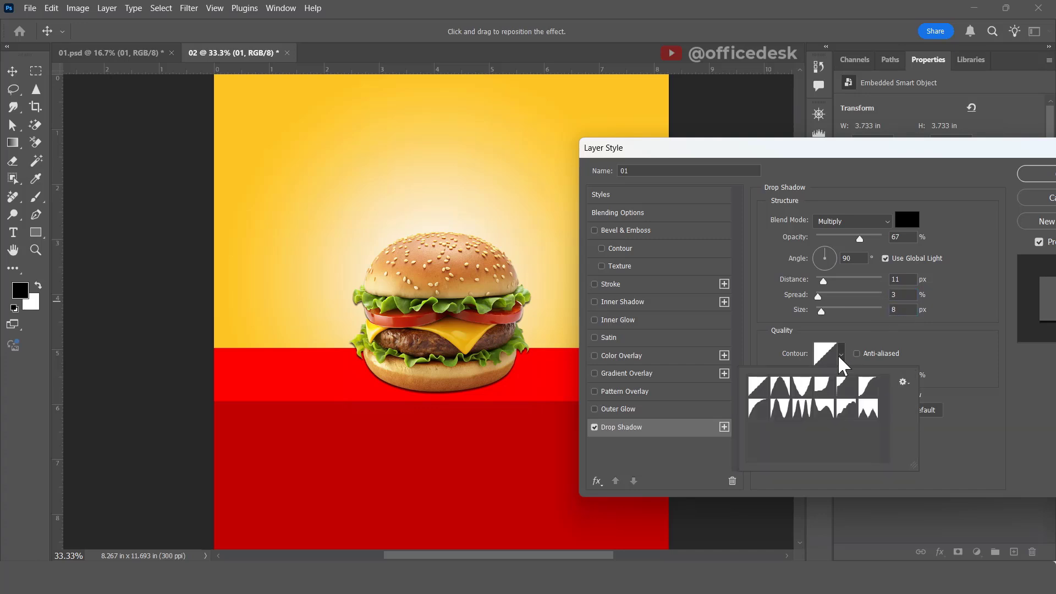
{"action": "left_click", "coordinate": [905, 152]}
{"action": "left_click_drag", "start_coordinate": [905, 152], "coordinate": [755, 159]}
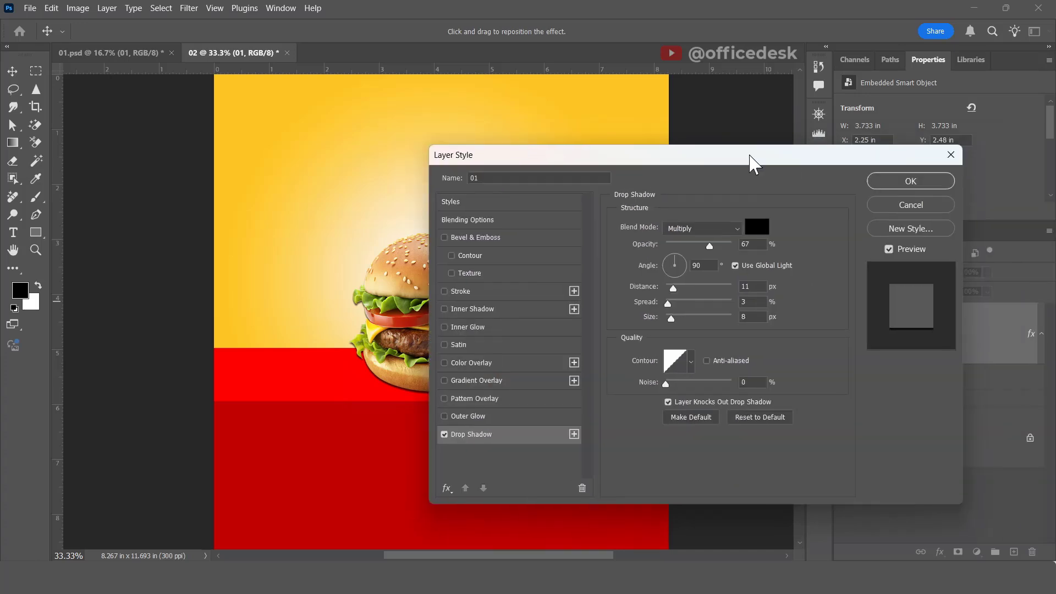
Compare the burger with and without its drop shadow, and apply the layer style with the shadow enabled.
{"action": "left_click_drag", "start_coordinate": [577, 158], "coordinate": [691, 103]}
{"action": "left_click", "coordinate": [558, 379]}
{"action": "left_click", "coordinate": [557, 380]}
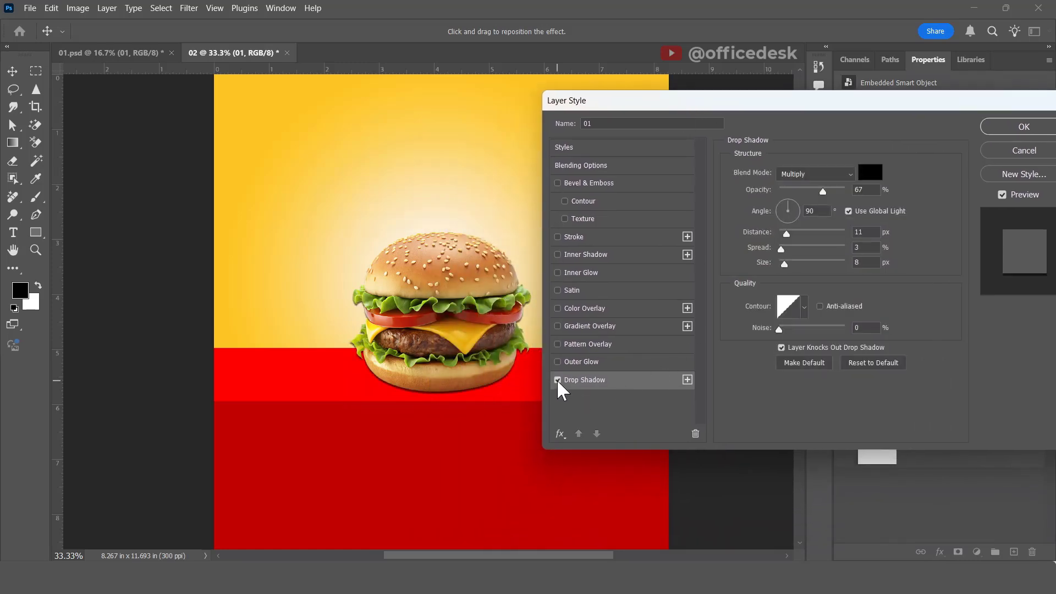
{"action": "left_click", "coordinate": [557, 379]}
{"action": "left_click", "coordinate": [558, 379]}
{"action": "left_click", "coordinate": [558, 380]}
{"action": "left_click", "coordinate": [557, 379]}
{"action": "left_click_drag", "start_coordinate": [925, 105], "coordinate": [722, 132]}
{"action": "left_click", "coordinate": [809, 159]}
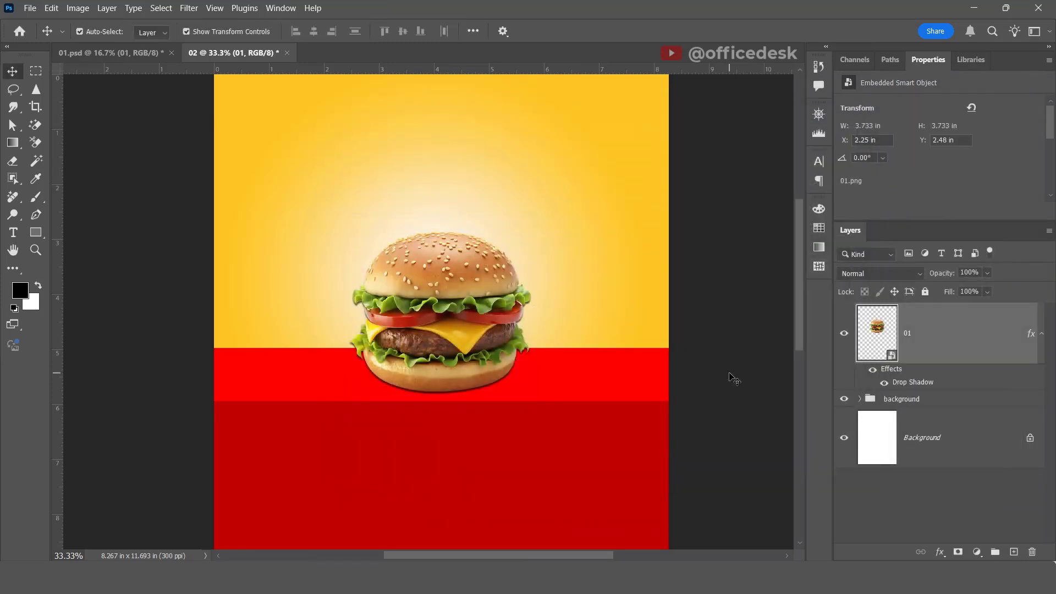
Add an empty layer directly below the burger and stamp one black Soft Round brush spot of 1300 px centred behind it.
{"action": "left_click", "coordinate": [935, 333]}
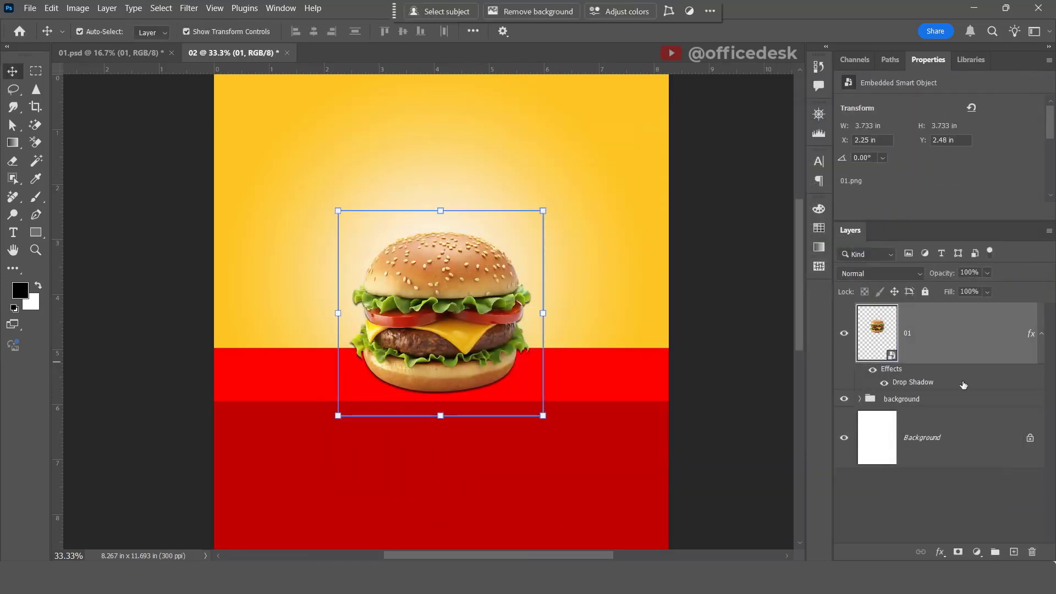
{"action": "left_click", "coordinate": [1013, 552], "text": "ctrl"}
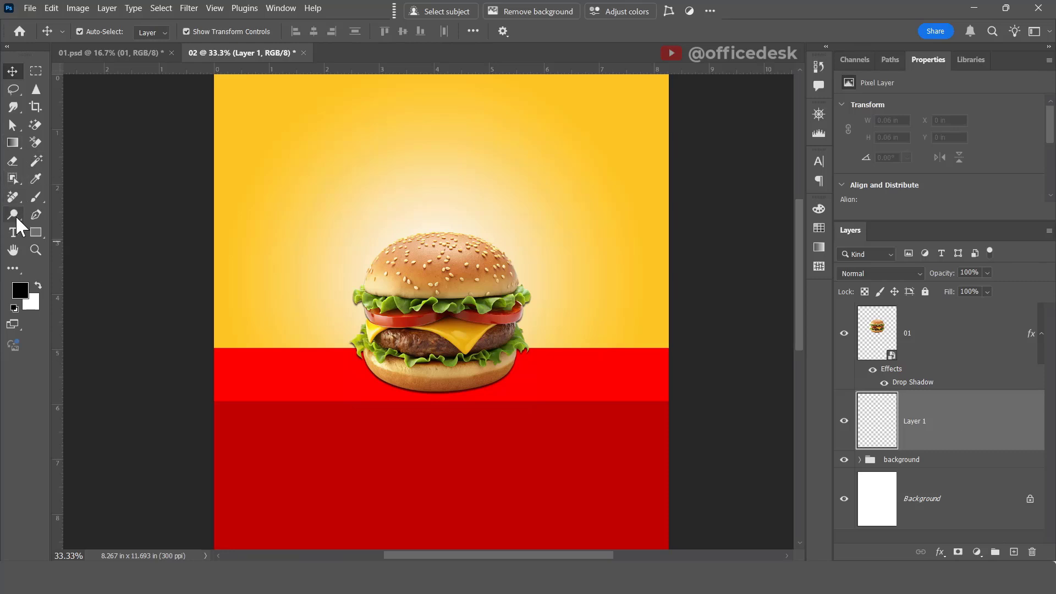
{"action": "left_click", "coordinate": [37, 196]}
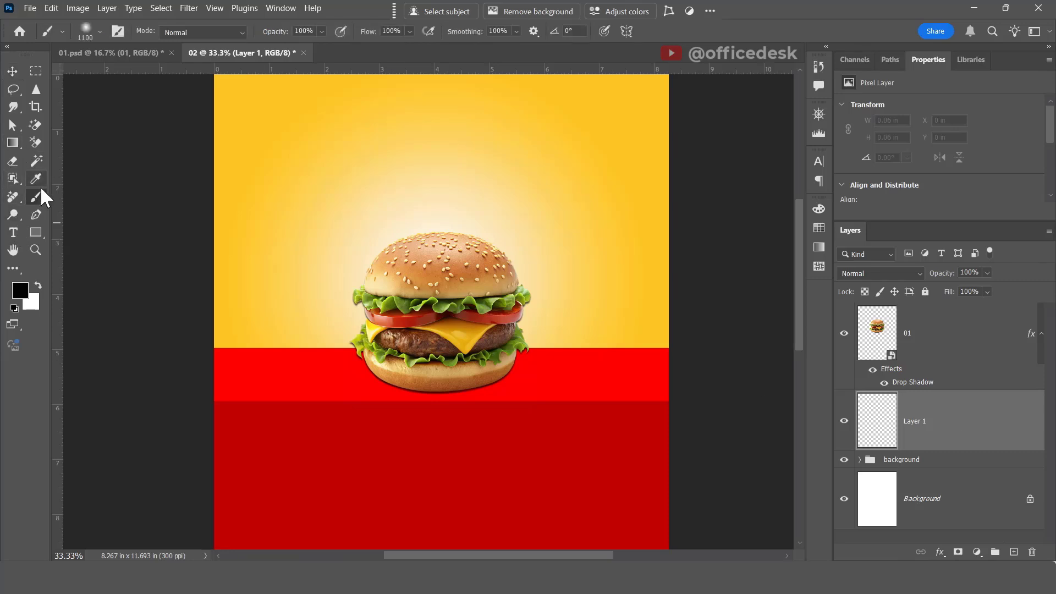
{"action": "left_click", "coordinate": [99, 32]}
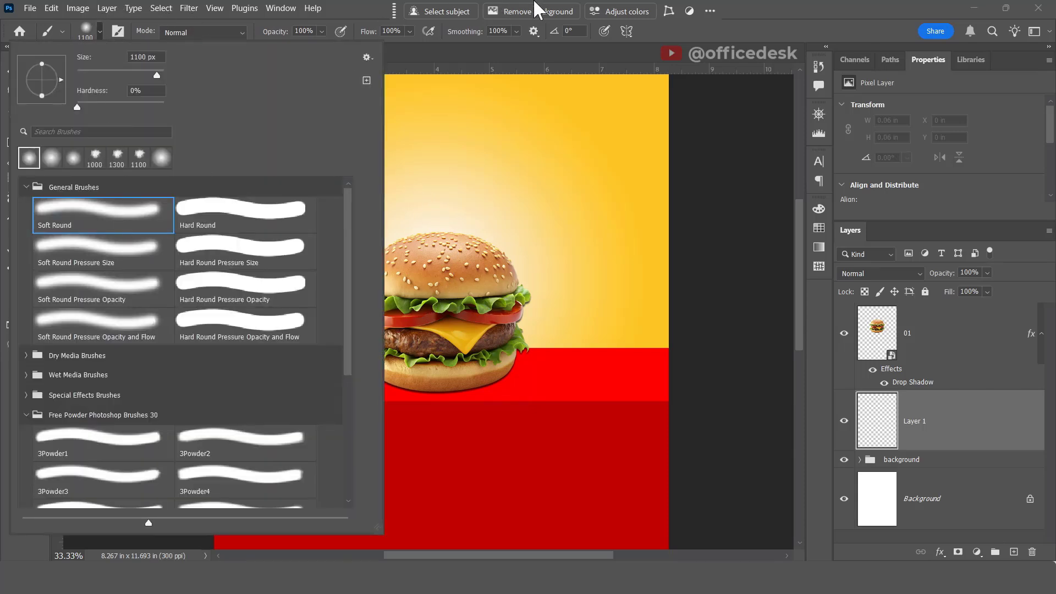
{"action": "left_click", "coordinate": [764, 5]}
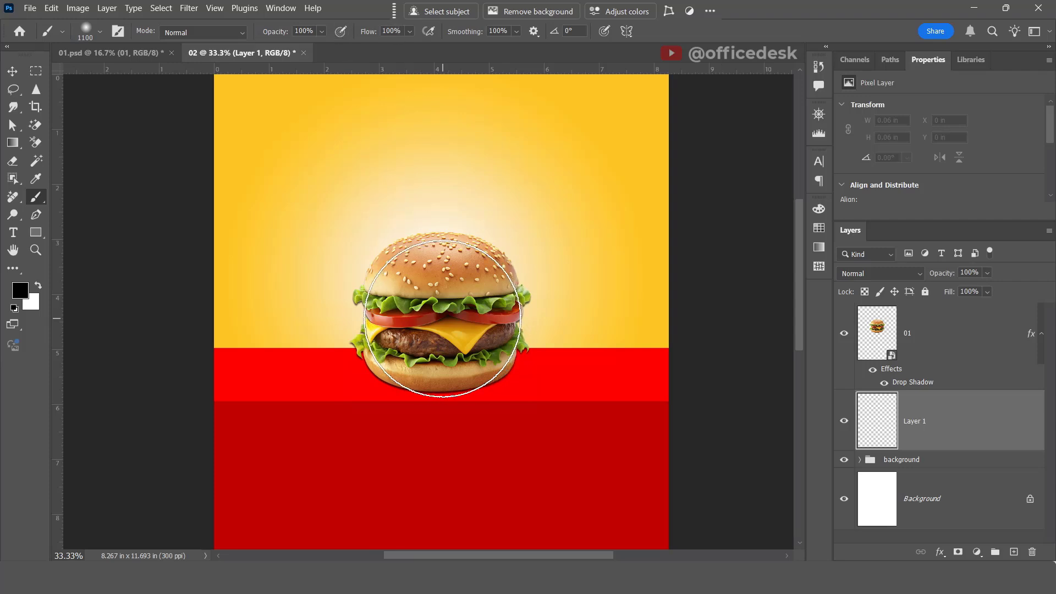
{"action": "key", "text": "bracketright"}
{"action": "key", "text": "bracketright"}
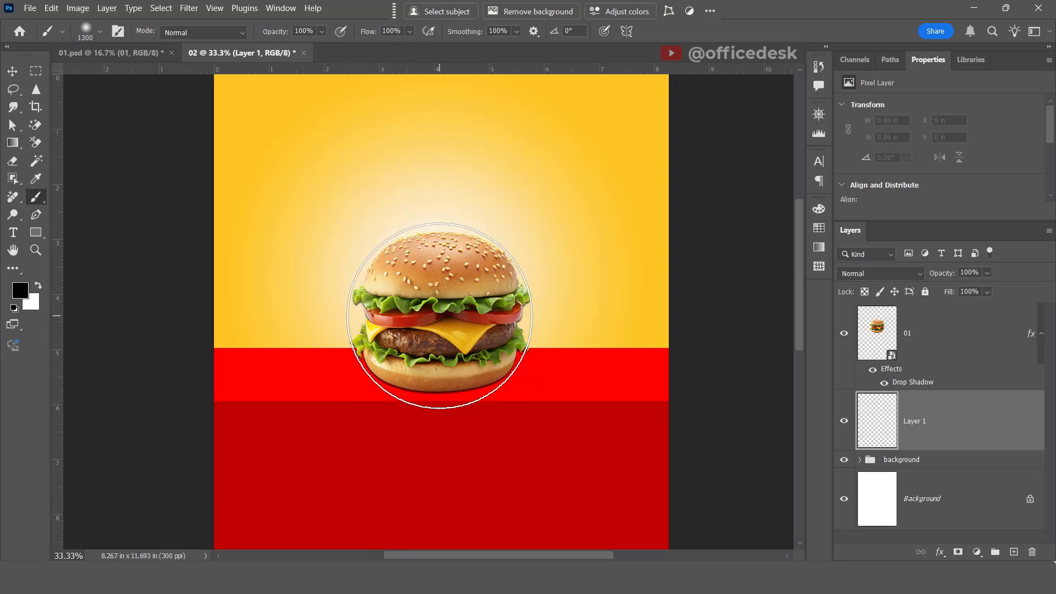
{"action": "left_click", "coordinate": [440, 316]}
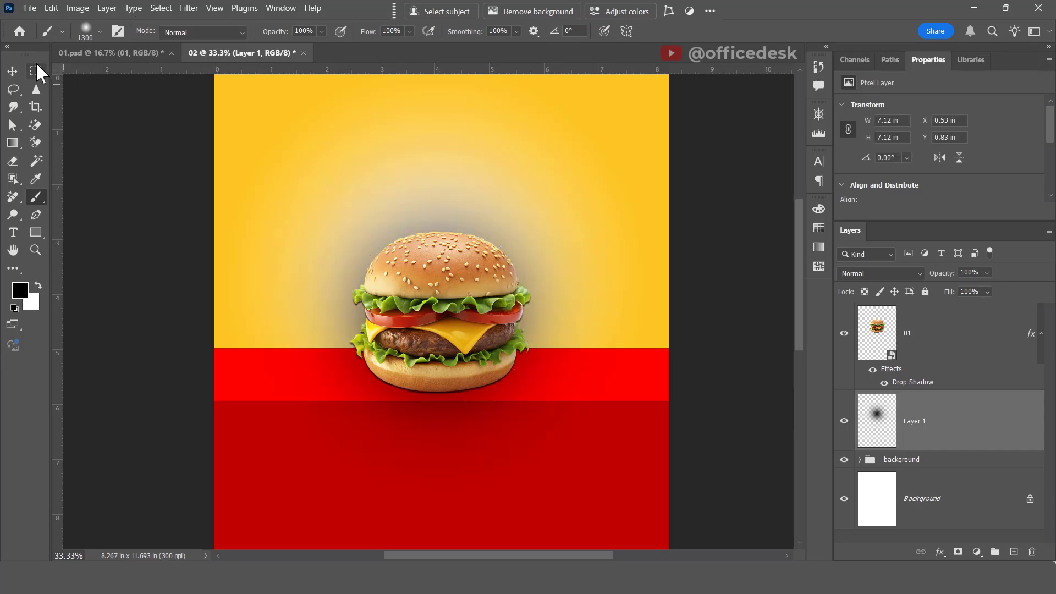
Transform the black spot into a flat shadow under the burger: squash its height, widen it to 115%, and centre it at X 1240 px, Y 1636 px.
{"action": "left_click", "coordinate": [12, 71]}
{"action": "key", "text": "ctrl+t"}
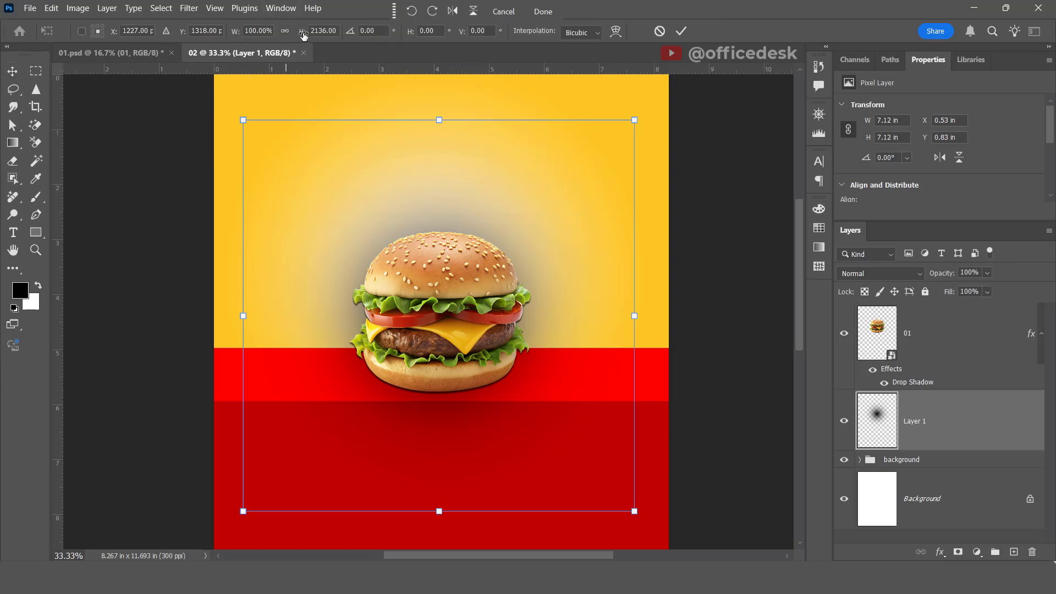
{"action": "left_click_drag", "start_coordinate": [301, 32], "coordinate": [251, 103]}
{"action": "left_click_drag", "start_coordinate": [563, 312], "coordinate": [543, 375]}
{"action": "left_click_drag", "start_coordinate": [301, 31], "coordinate": [299, 39]}
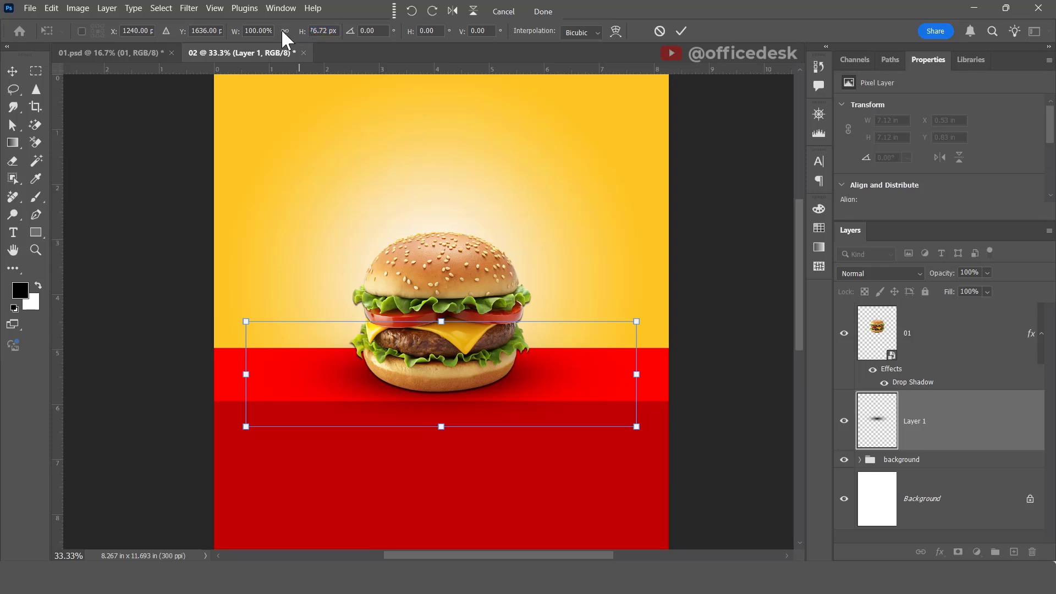
{"action": "left_click_drag", "start_coordinate": [236, 34], "coordinate": [246, 33]}
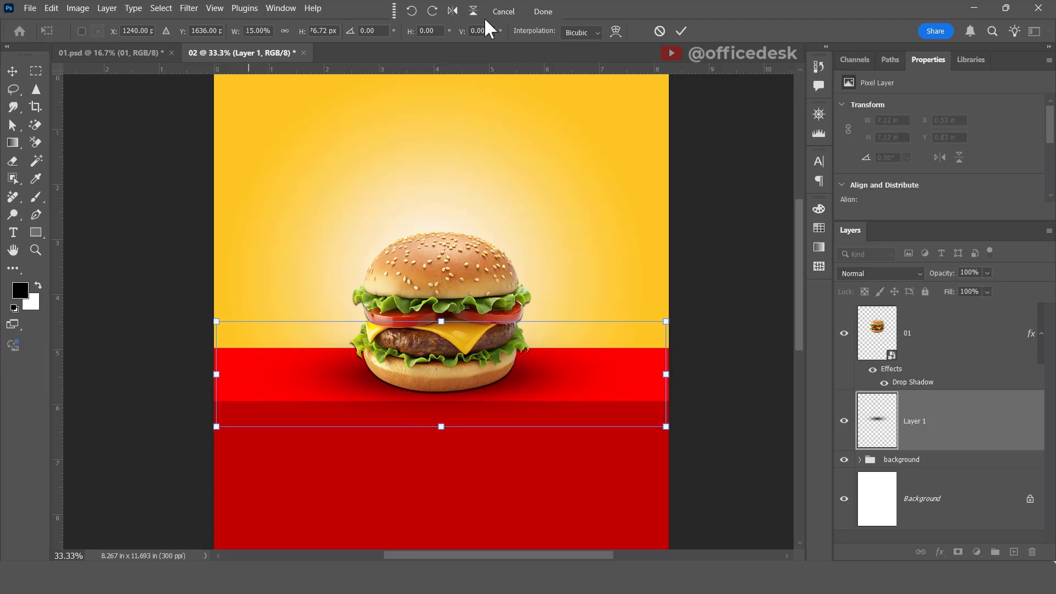
{"action": "left_click", "coordinate": [677, 32]}
Compare the burger with and without the painted ground shadow on Layer 1.
{"action": "left_click", "coordinate": [843, 421]}
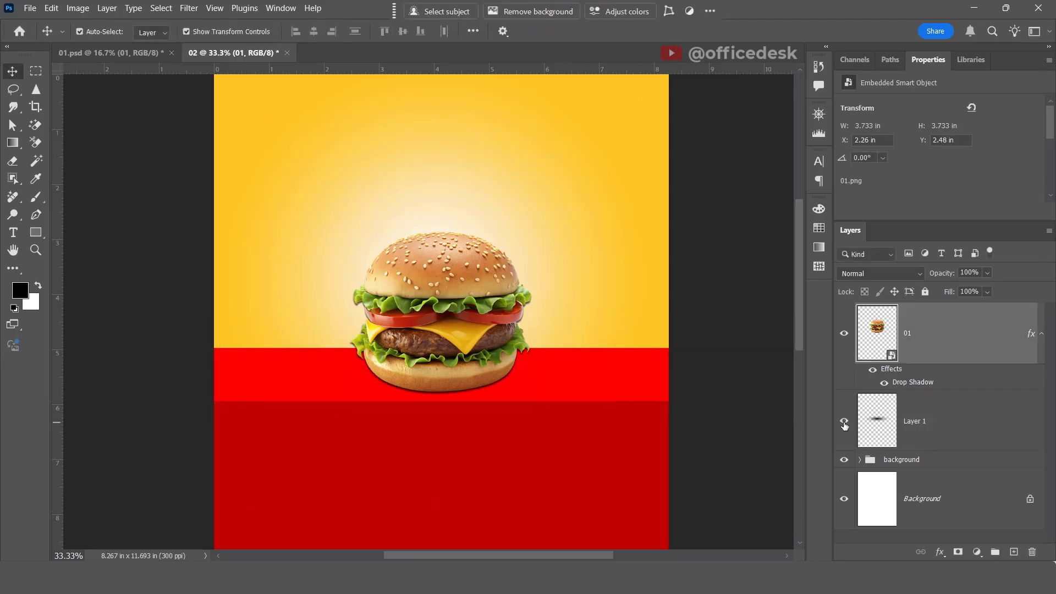
{"action": "left_click", "coordinate": [843, 422]}
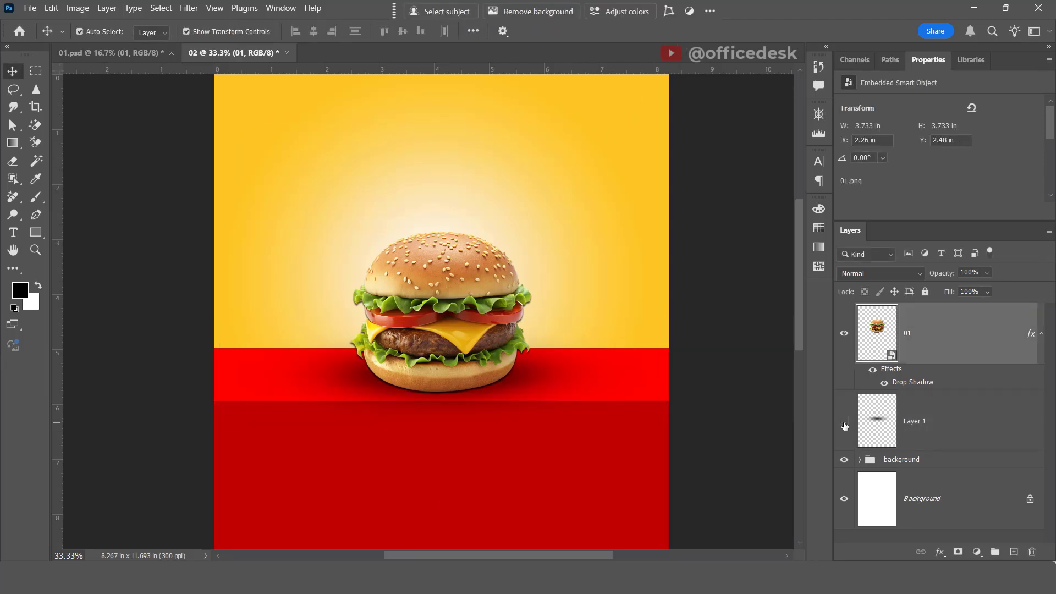
{"action": "left_click", "coordinate": [843, 421]}
{"action": "left_click", "coordinate": [843, 421]}
{"action": "left_click", "coordinate": [843, 422]}
{"action": "left_click", "coordinate": [842, 421]}
{"action": "left_click", "coordinate": [842, 421]}
{"action": "left_click", "coordinate": [842, 420]}
{"action": "left_click", "coordinate": [842, 419]}
Add a Levels adjustment layer above the burger and clip it to the burger layer.
{"action": "scroll", "coordinate": [740, 316], "scroll_direction": "up", "scroll_amount": 1}
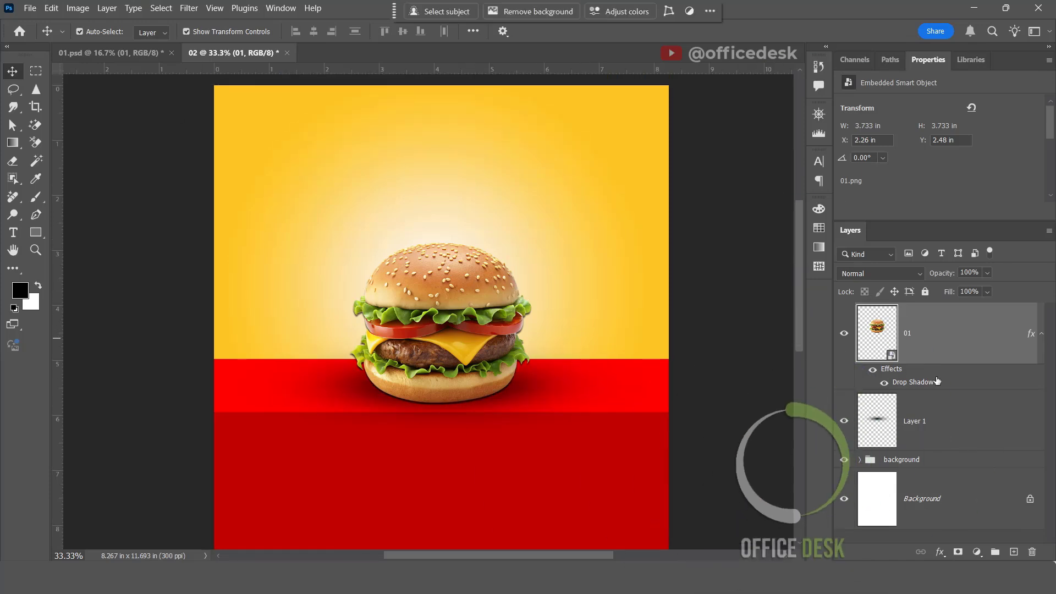
{"action": "left_click", "coordinate": [977, 552]}
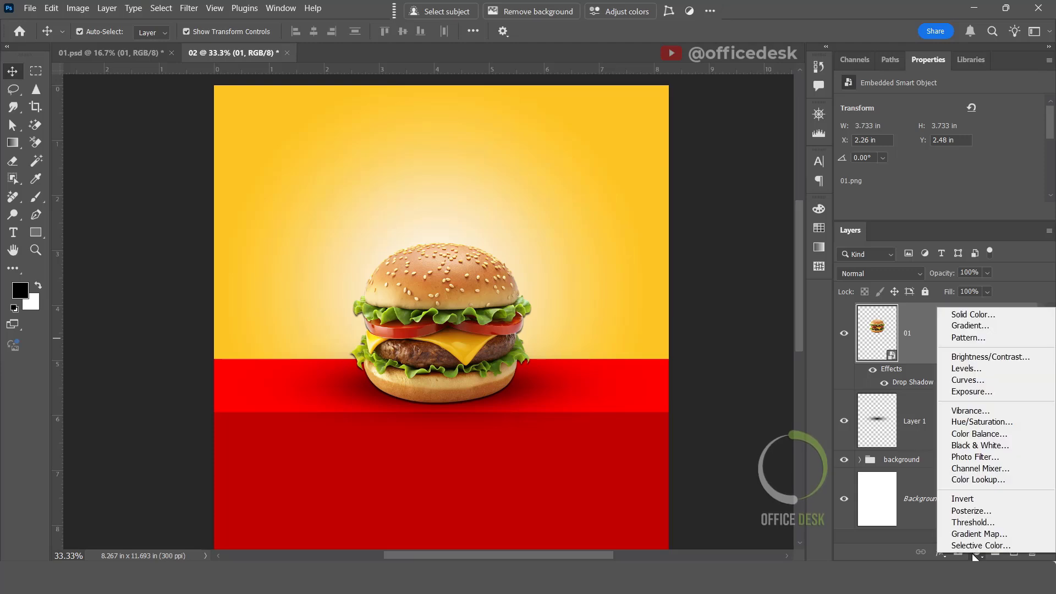
{"action": "left_click", "coordinate": [990, 368]}
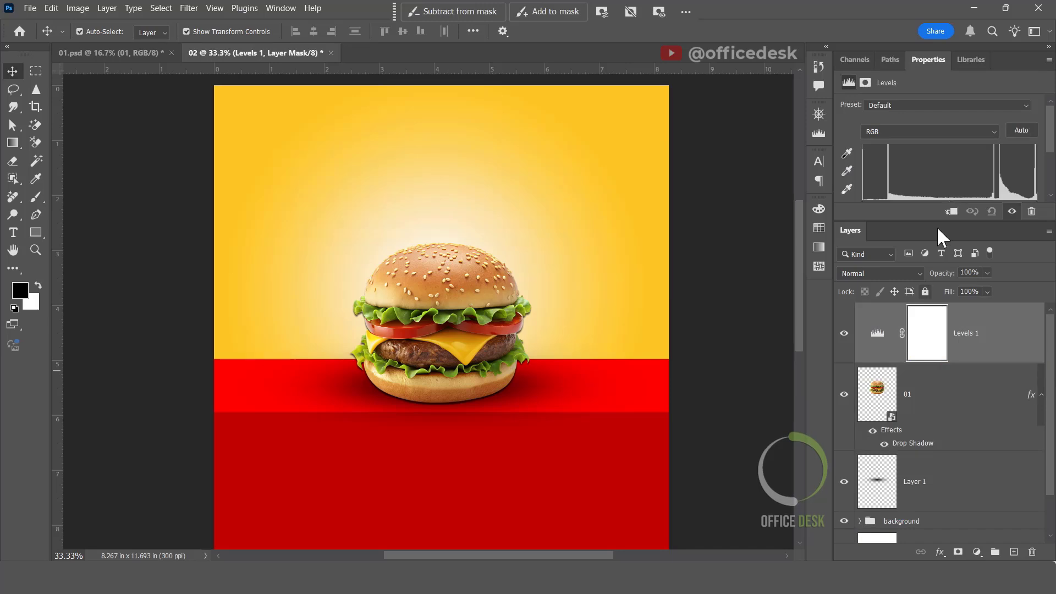
{"action": "left_click", "coordinate": [952, 212]}
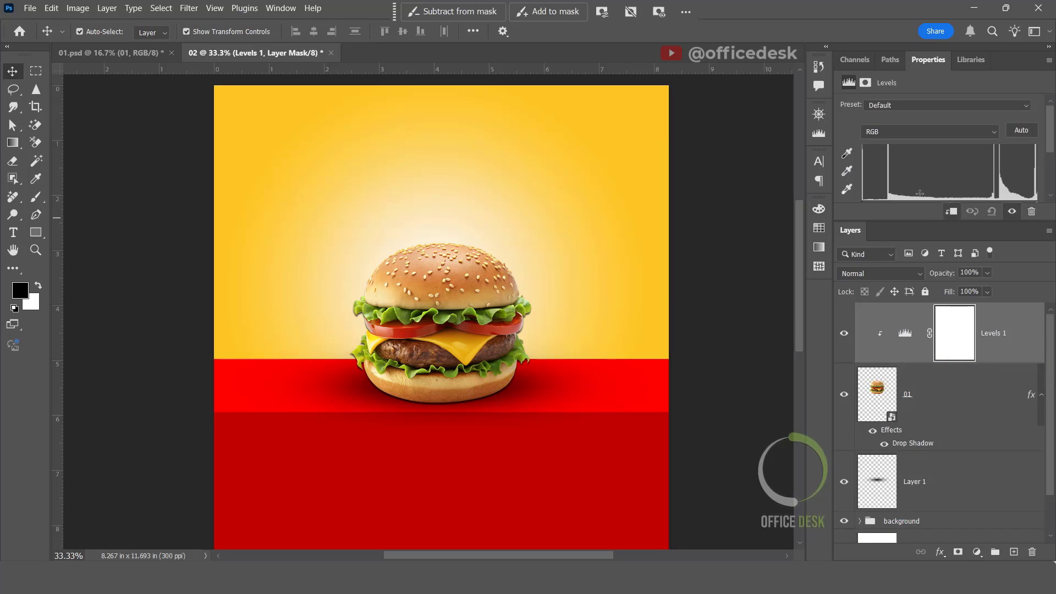
Set the Levels input black point to 16 and the white point to 199.
{"action": "scroll", "coordinate": [931, 199], "scroll_direction": "down", "scroll_amount": 3}
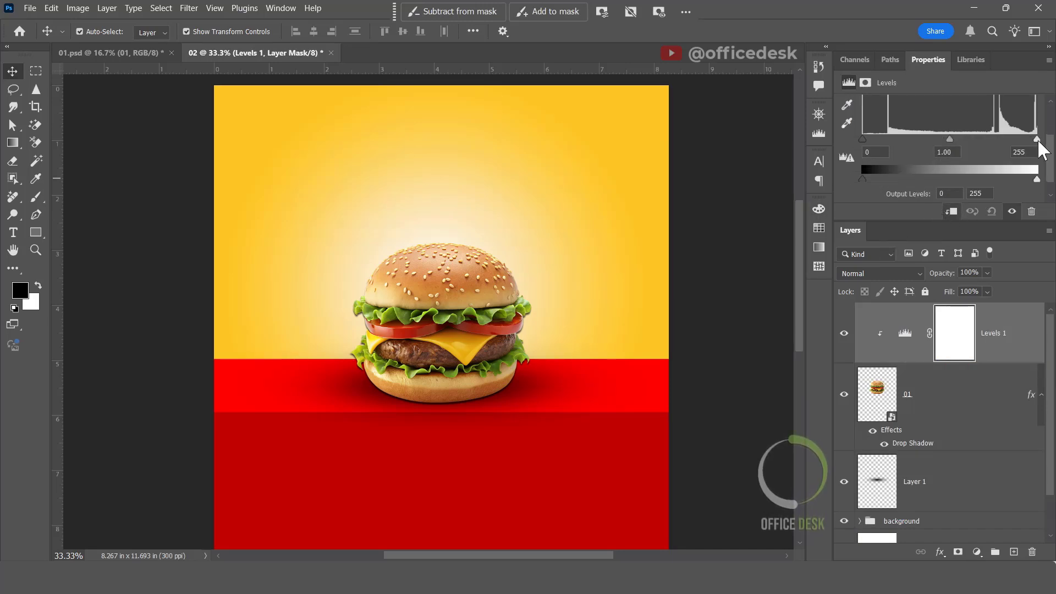
{"action": "left_click_drag", "start_coordinate": [1036, 140], "coordinate": [1010, 142]}
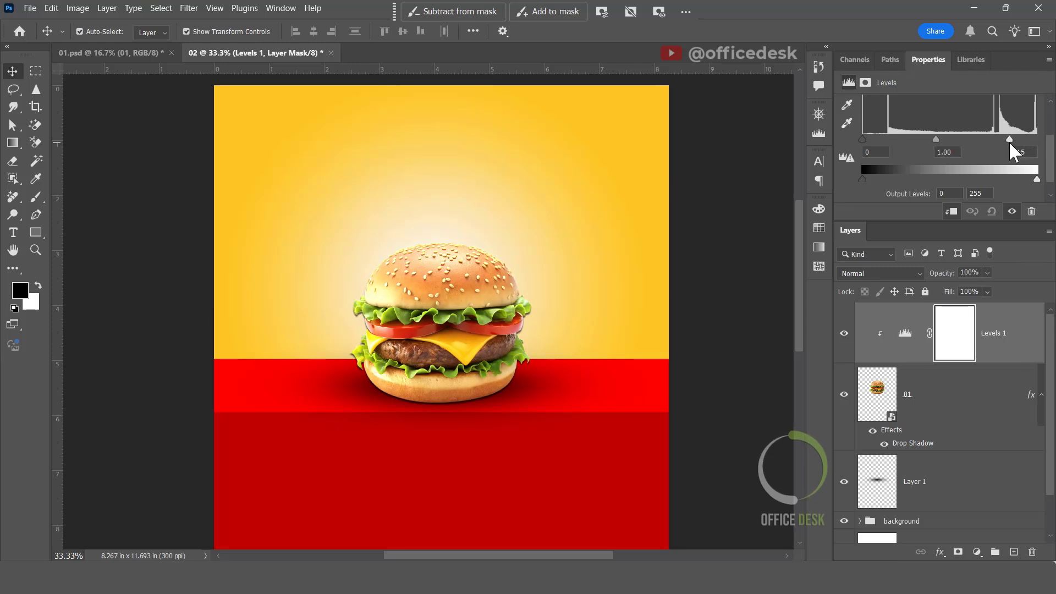
{"action": "mouse_move", "coordinate": [862, 139]}
{"action": "left_mouse_down"}
{"action": "mouse_move", "coordinate": [886, 138]}
{"action": "mouse_move", "coordinate": [873, 134]}
{"action": "left_mouse_up"}
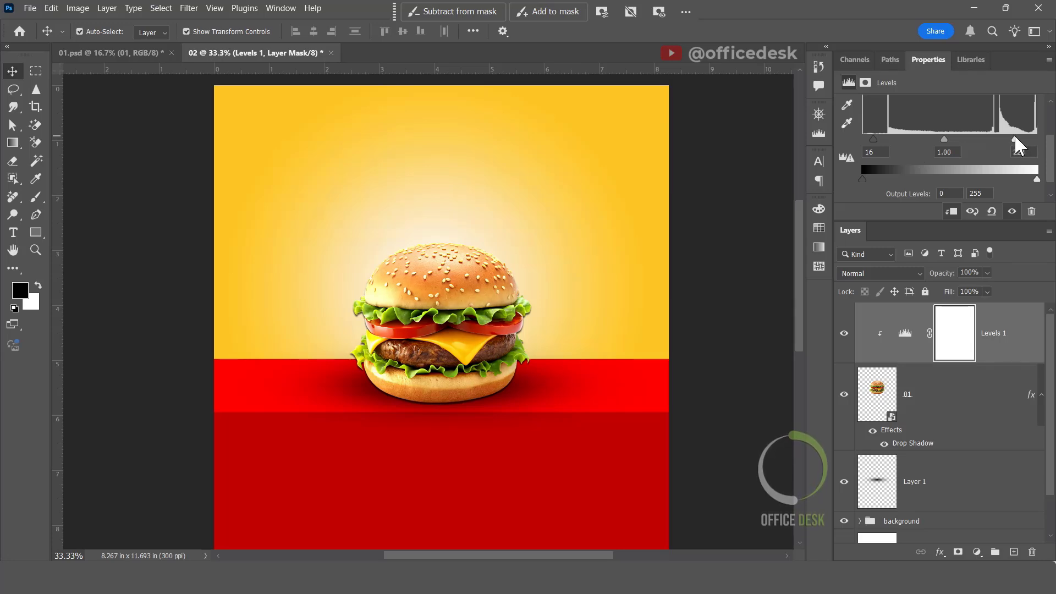
{"action": "mouse_move", "coordinate": [1016, 137]}
{"action": "left_mouse_down"}
{"action": "mouse_move", "coordinate": [982, 138]}
{"action": "mouse_move", "coordinate": [992, 146]}
{"action": "mouse_move", "coordinate": [1003, 134]}
{"action": "left_mouse_up"}
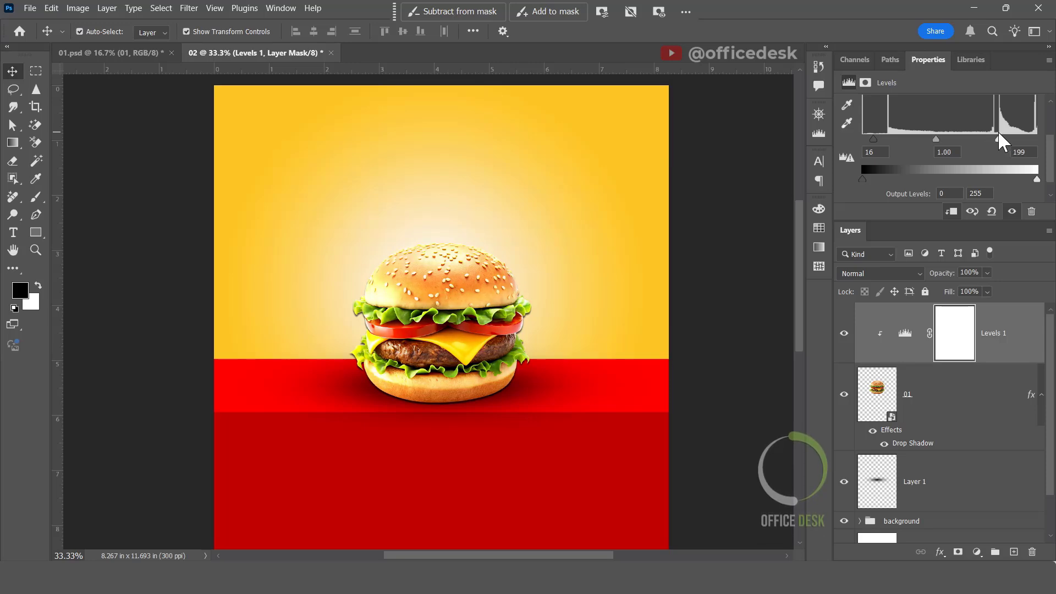
Invert the Levels mask to black and paint white along the top bun's upper edge with a soft 300 px brush at 70% flow.
{"action": "left_click", "coordinate": [968, 343]}
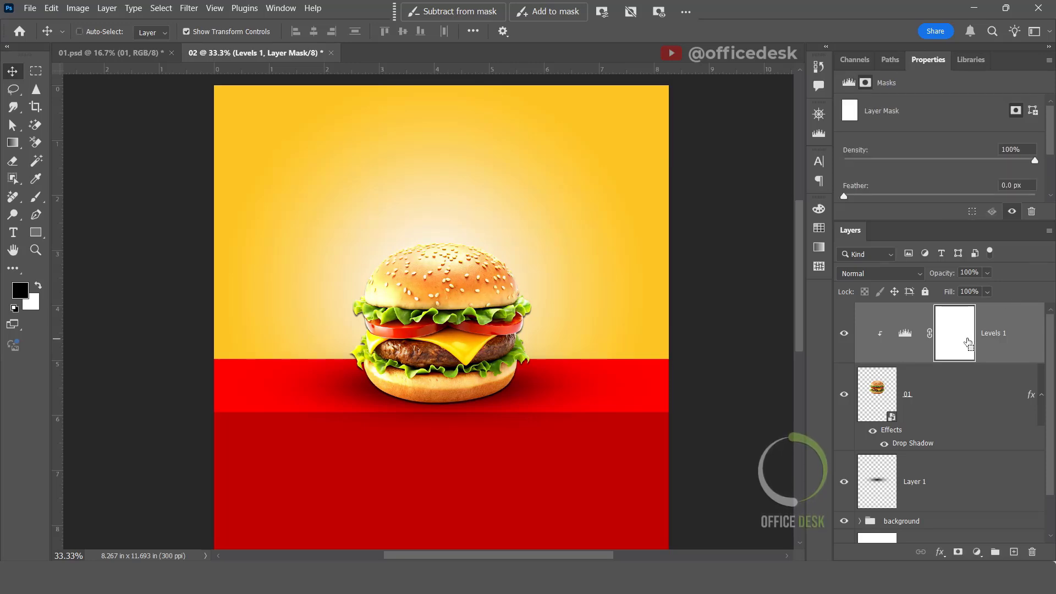
{"action": "key", "text": "ctrl+i"}
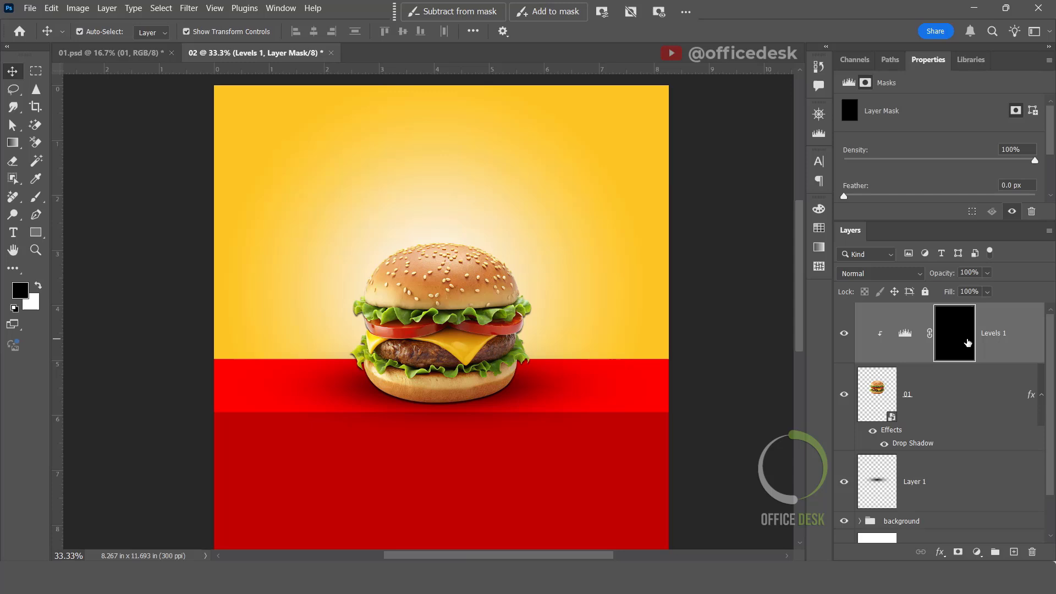
{"action": "left_click", "coordinate": [35, 197]}
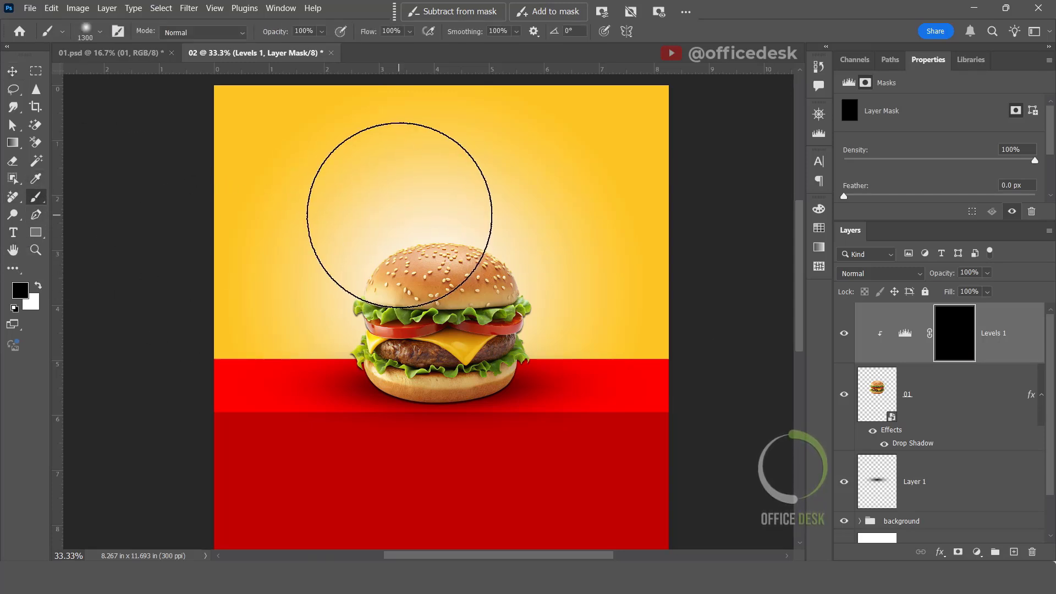
{"action": "key", "text": "bracketleft"}
{"action": "key", "text": "bracketleft"}
{"action": "key", "text": "bracketleft"}
{"action": "key", "text": "bracketleft"}
{"action": "key", "text": "bracketleft"}
{"action": "key", "text": "bracketleft"}
{"action": "key", "text": "bracketleft"}
{"action": "key", "text": "bracketleft"}
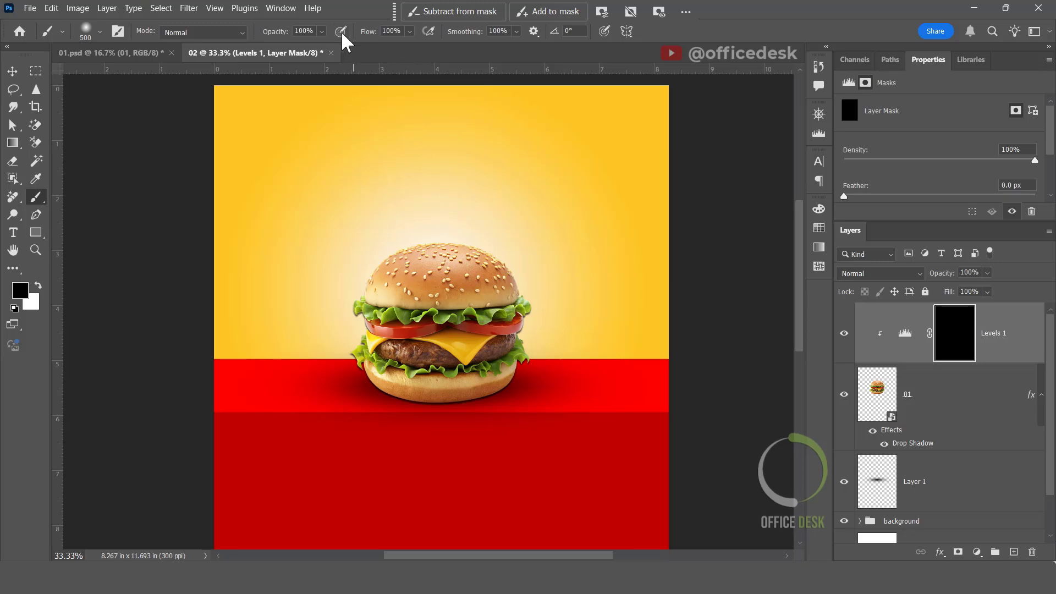
{"action": "left_click", "coordinate": [409, 31]}
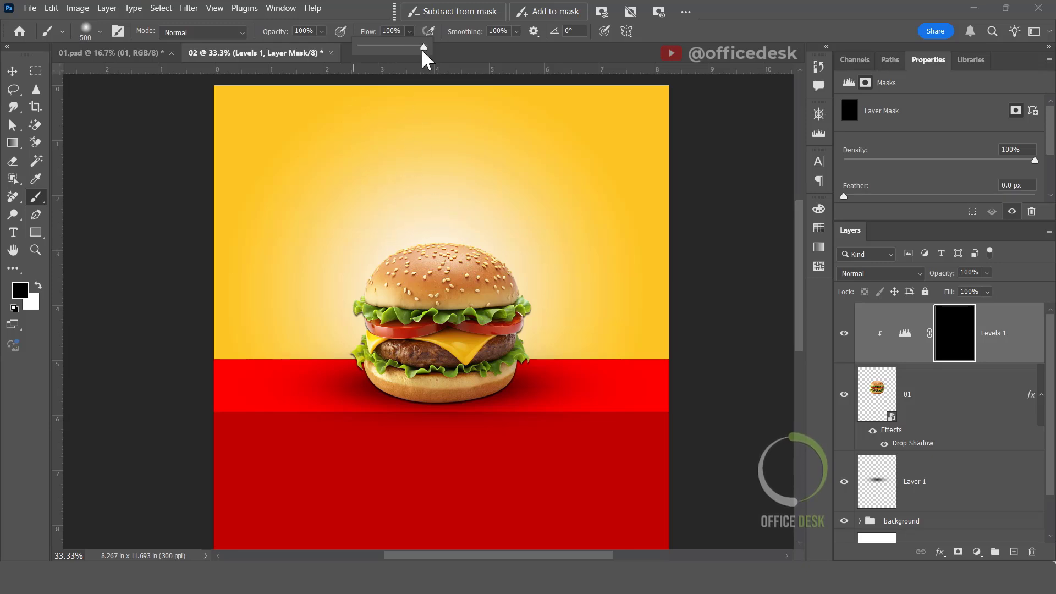
{"action": "left_click_drag", "start_coordinate": [424, 48], "coordinate": [404, 48]}
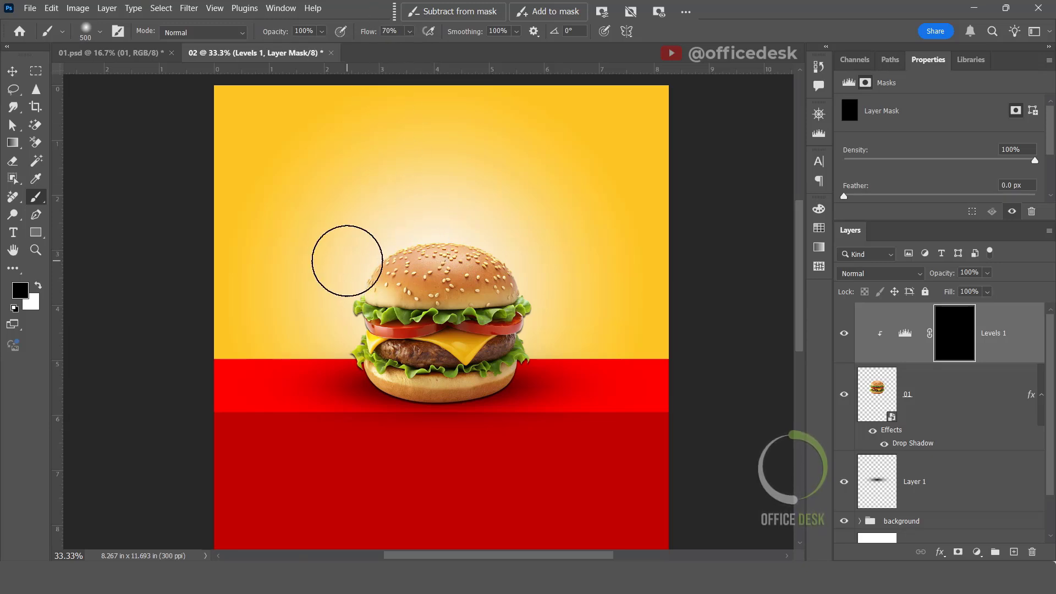
{"action": "key", "text": "bracketleft"}
{"action": "key", "text": "bracketleft"}
{"action": "key", "text": "bracketleft"}
{"action": "key", "text": "bracketleft"}
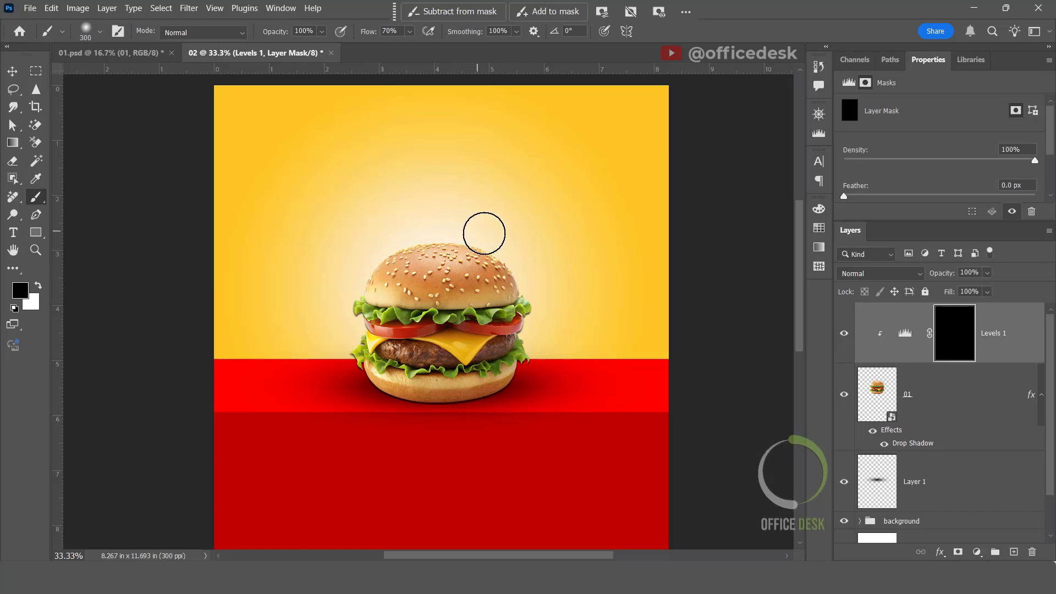
{"action": "left_click", "coordinate": [38, 286]}
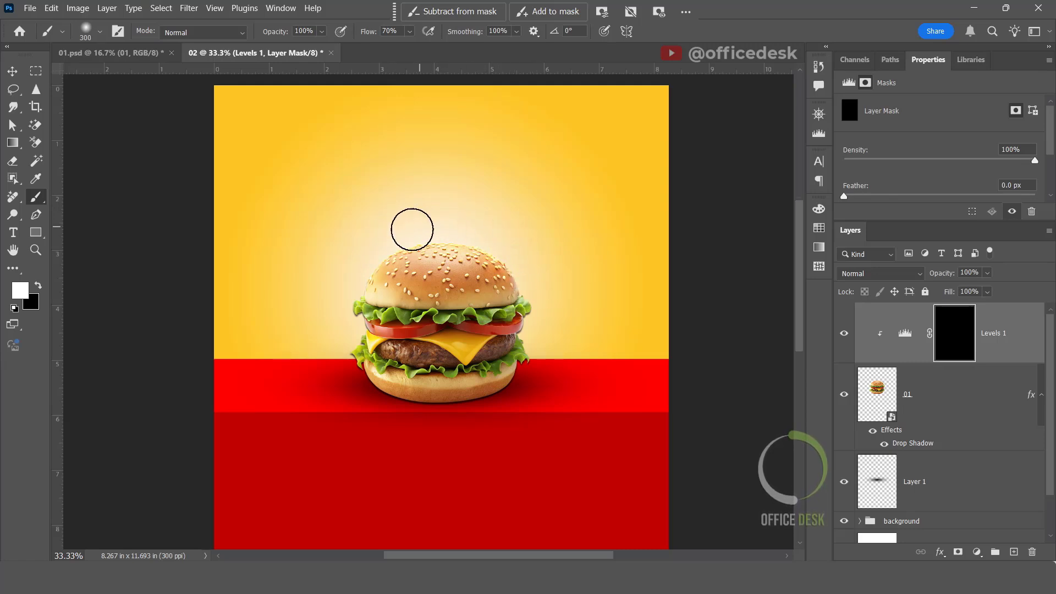
{"action": "mouse_move", "coordinate": [412, 229]}
{"action": "left_mouse_down"}
{"action": "mouse_move", "coordinate": [353, 259]}
{"action": "mouse_move", "coordinate": [363, 264]}
{"action": "left_mouse_up"}
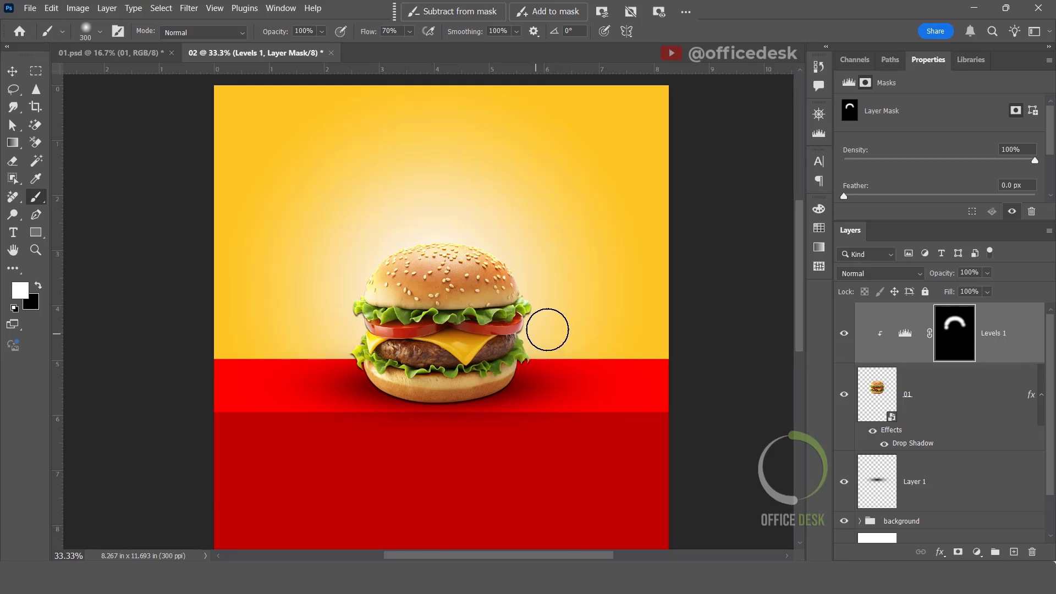
Compare the highlights on the burger's top bun with and without the Levels adjustment layer.
{"action": "left_click", "coordinate": [843, 334]}
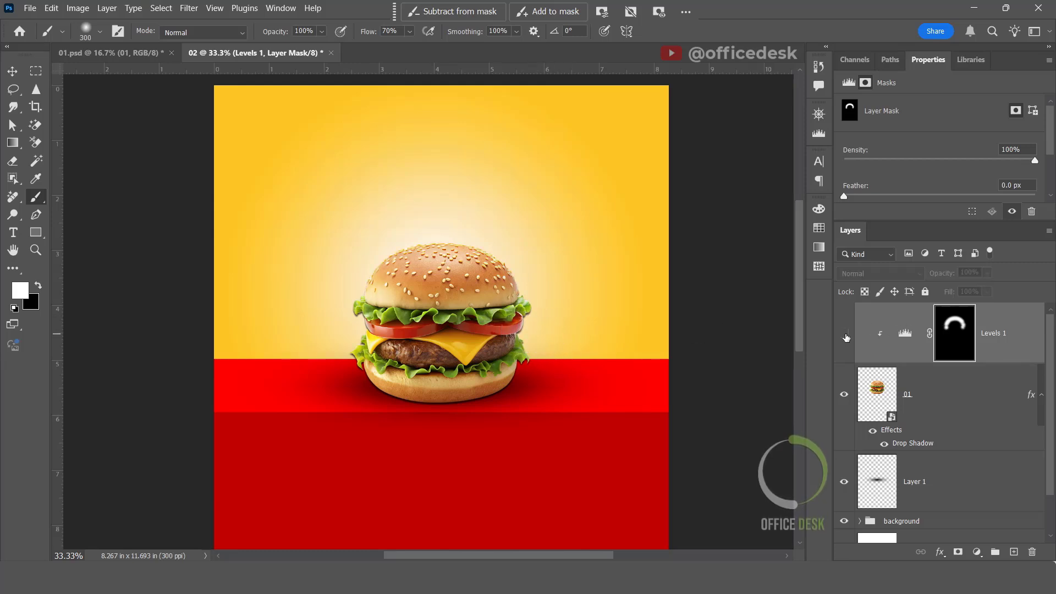
{"action": "left_click", "coordinate": [843, 334]}
{"action": "left_click", "coordinate": [844, 335]}
{"action": "left_click", "coordinate": [845, 336]}
{"action": "left_click", "coordinate": [846, 336]}
{"action": "left_click", "coordinate": [845, 337]}
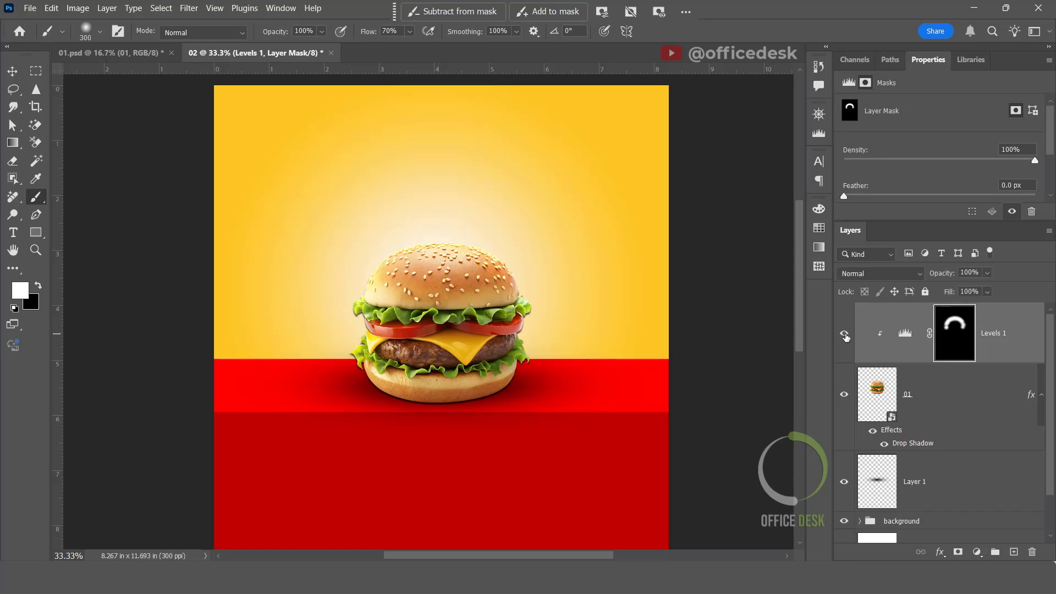
{"action": "left_click", "coordinate": [845, 337]}
{"action": "left_click", "coordinate": [845, 336]}
{"action": "left_click", "coordinate": [845, 337]}
{"action": "left_click", "coordinate": [845, 336]}
{"action": "left_click", "coordinate": [845, 337]}
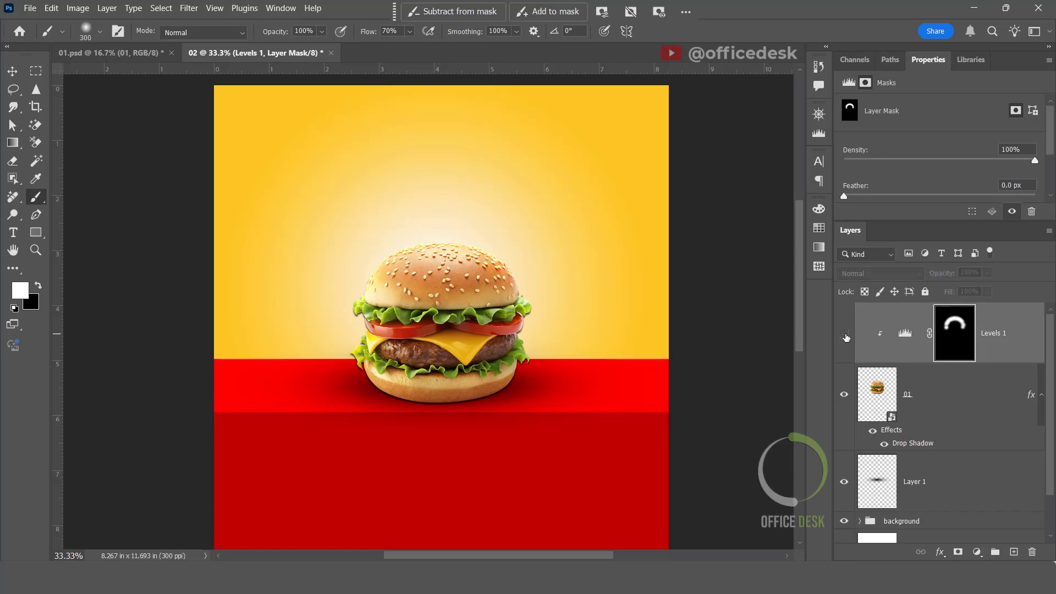
{"action": "left_click", "coordinate": [845, 337]}
{"action": "left_click", "coordinate": [845, 337]}
{"action": "left_click", "coordinate": [845, 337]}
{"action": "left_click", "coordinate": [845, 337]}
{"action": "left_click", "coordinate": [845, 337]}
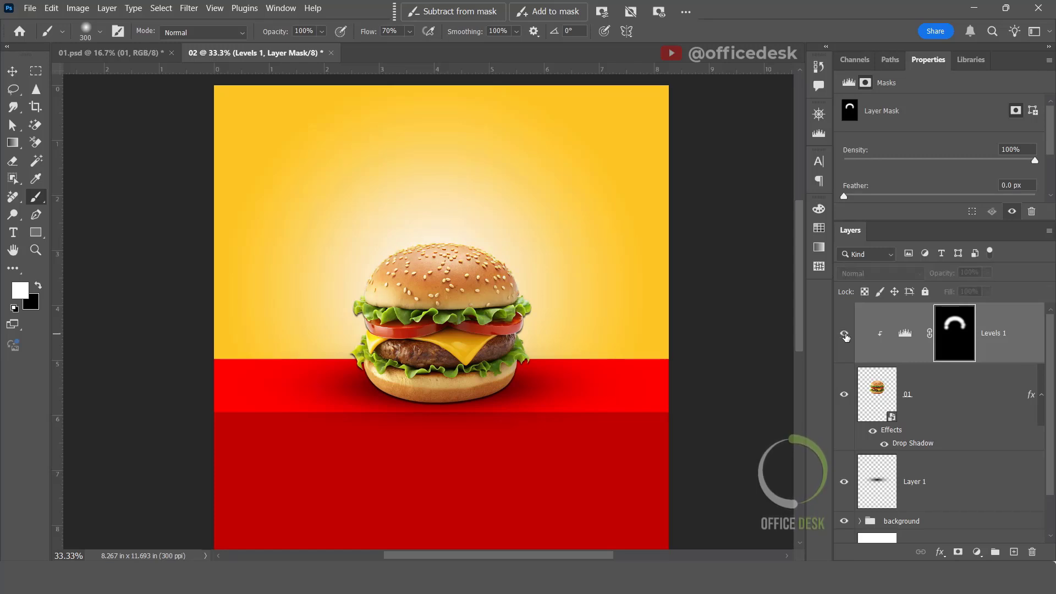
{"action": "left_click", "coordinate": [845, 336]}
{"action": "left_click", "coordinate": [845, 337]}
{"action": "left_click", "coordinate": [845, 336]}
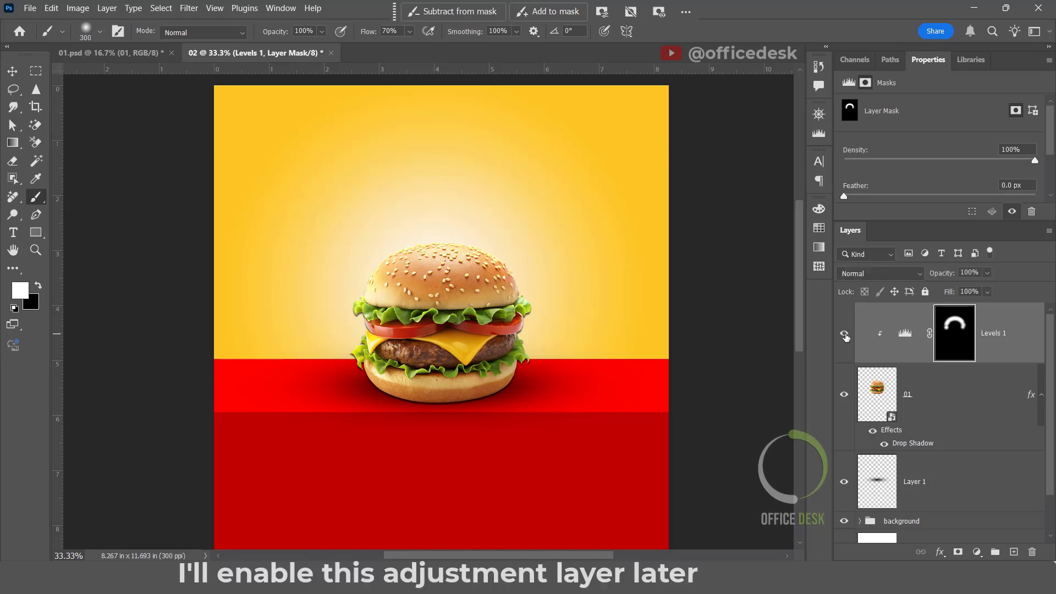
{"action": "left_click", "coordinate": [845, 336]}
{"action": "left_click", "coordinate": [845, 335]}
{"action": "left_click", "coordinate": [845, 332]}
{"action": "left_click", "coordinate": [846, 331]}
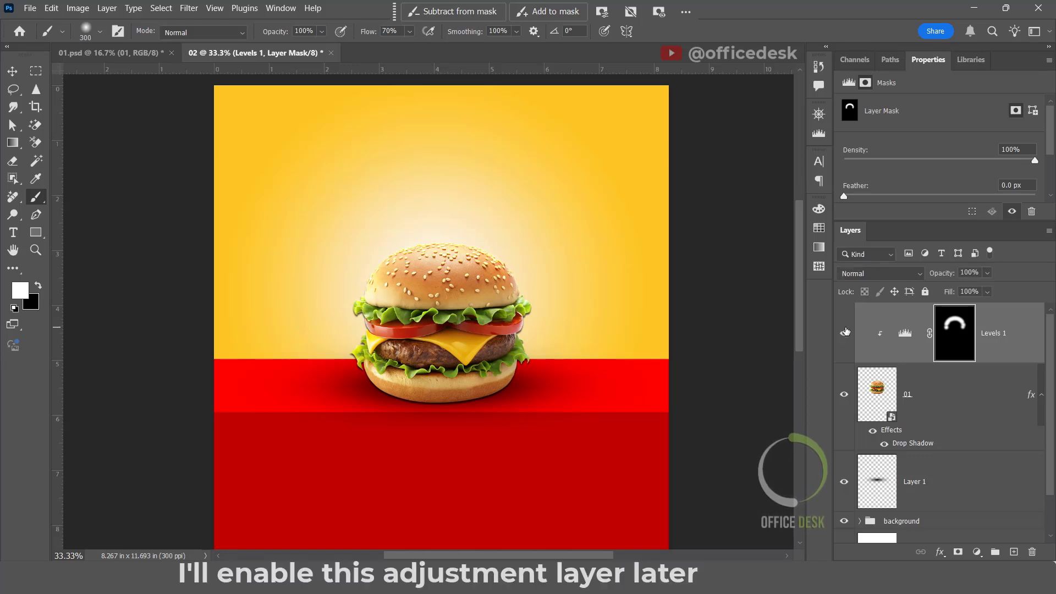
Hide the first Levels adjustment layer and add a second one above it, clipped to the burger layer.
{"action": "left_click", "coordinate": [845, 331]}
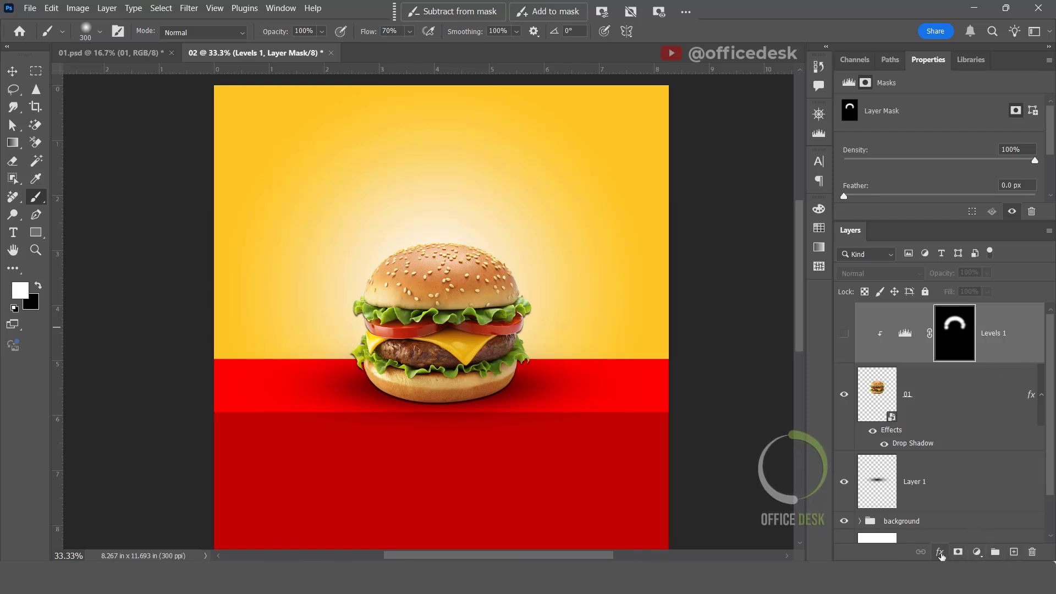
{"action": "left_click", "coordinate": [940, 551]}
{"action": "left_click", "coordinate": [1033, 262]}
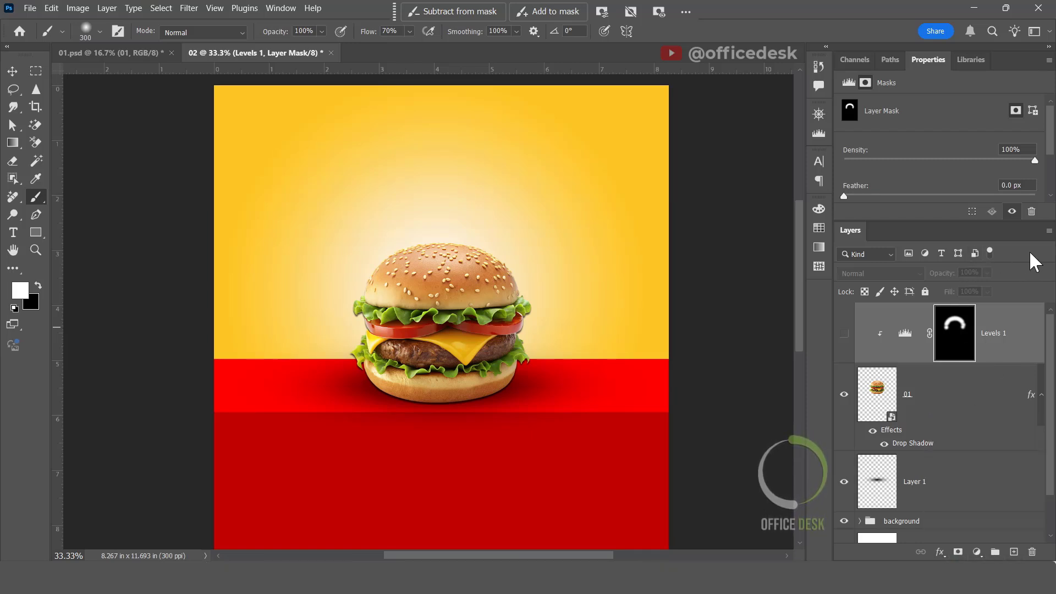
{"action": "left_click", "coordinate": [977, 552]}
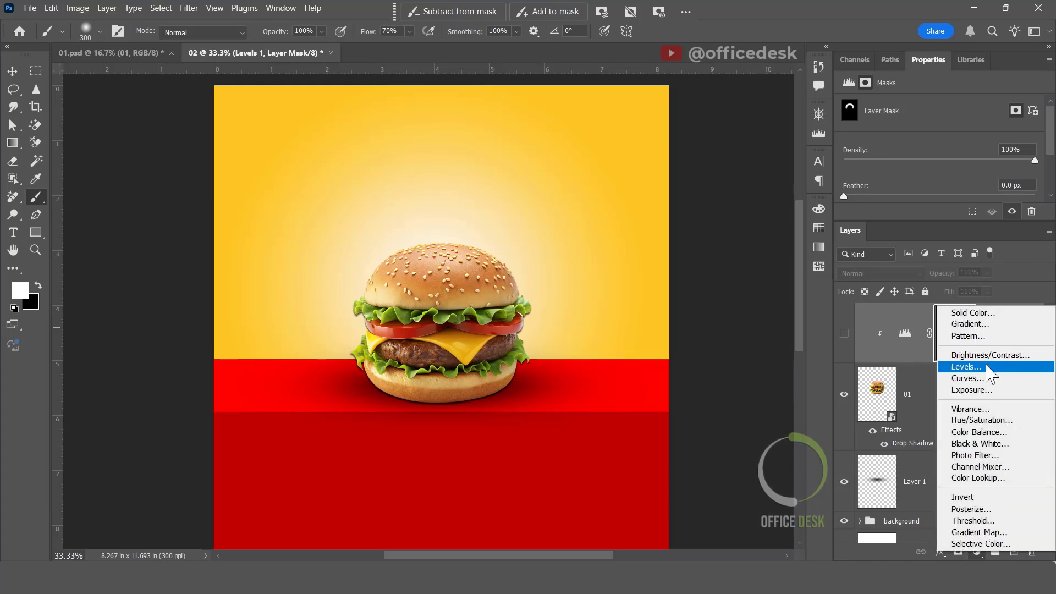
{"action": "left_click", "coordinate": [978, 367]}
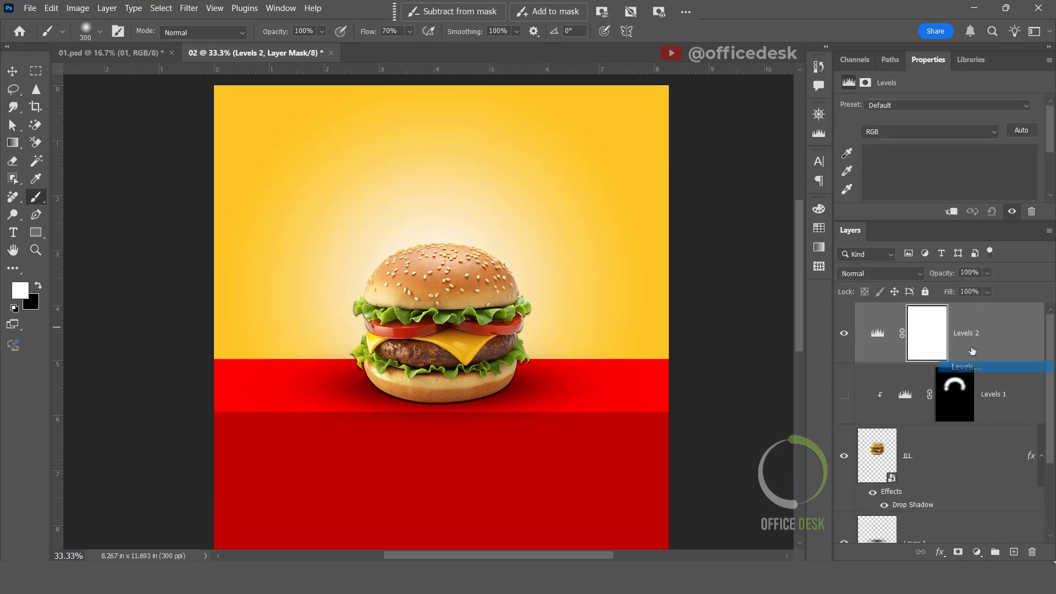
{"action": "scroll", "coordinate": [888, 188], "scroll_direction": "down", "scroll_amount": 2}
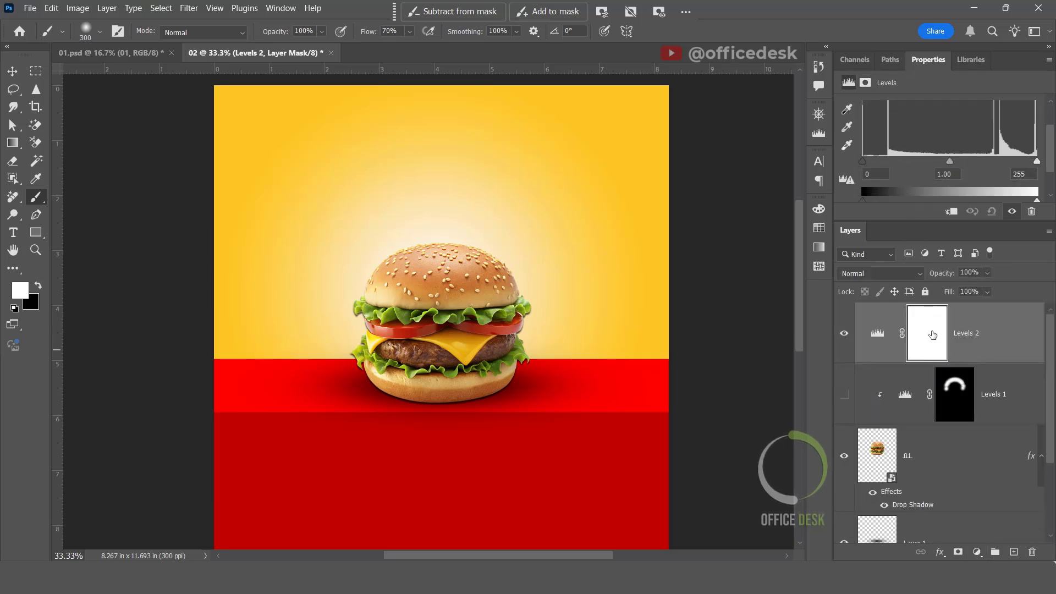
{"action": "left_click", "coordinate": [942, 211]}
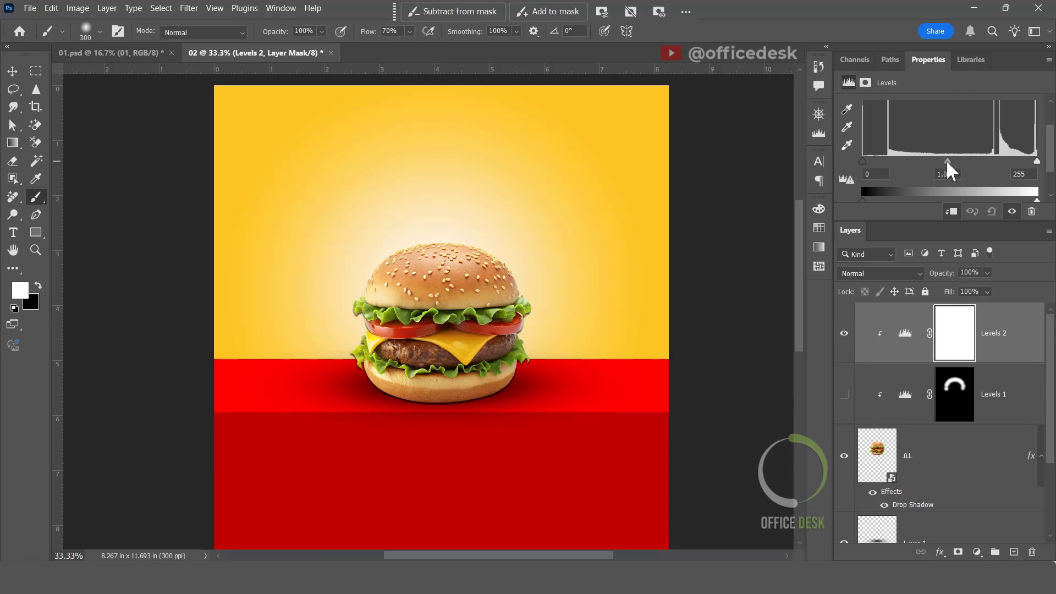
Set the second Levels layer's input black point to 11 and its midtones to 0.88.
{"action": "mouse_move", "coordinate": [947, 161]}
{"action": "left_mouse_down"}
{"action": "mouse_move", "coordinate": [931, 164]}
{"action": "mouse_move", "coordinate": [964, 158]}
{"action": "left_mouse_up"}
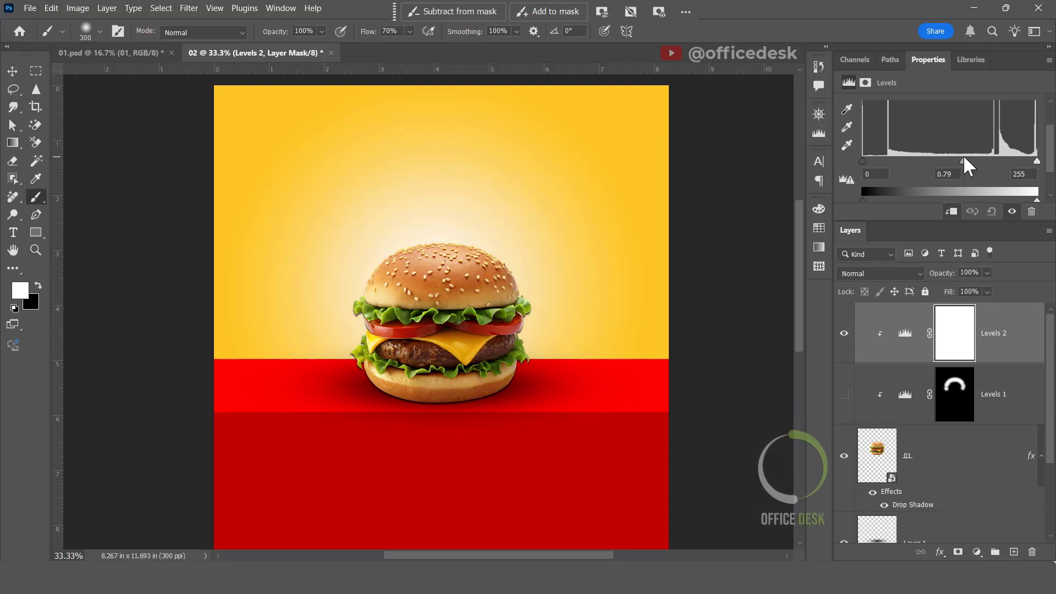
{"action": "mouse_move", "coordinate": [1037, 162]}
{"action": "left_mouse_down"}
{"action": "mouse_move", "coordinate": [1014, 170]}
{"action": "mouse_move", "coordinate": [1047, 174]}
{"action": "left_mouse_up"}
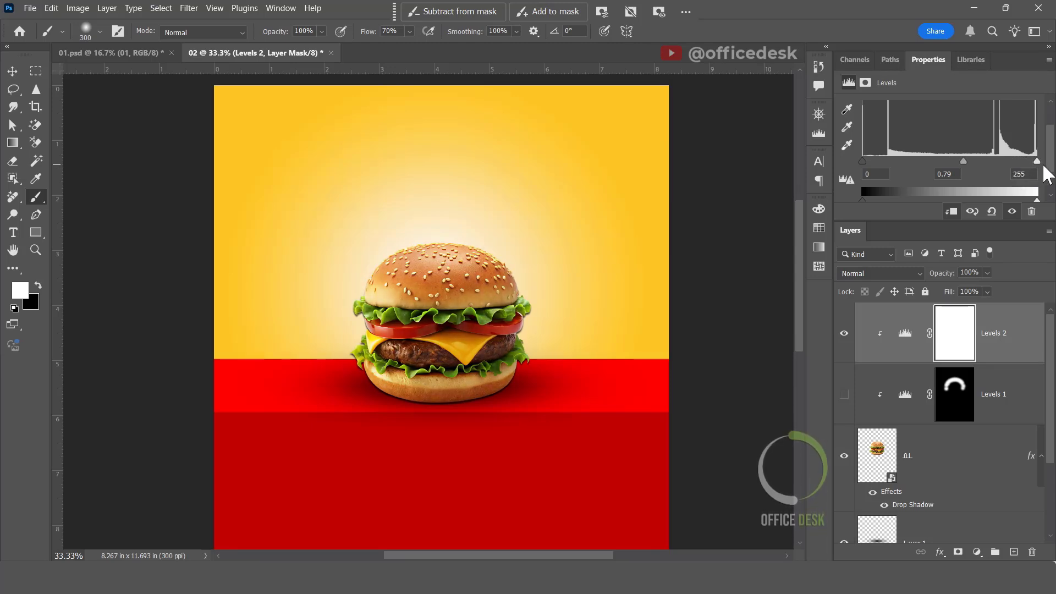
{"action": "left_click_drag", "start_coordinate": [863, 161], "coordinate": [873, 160]}
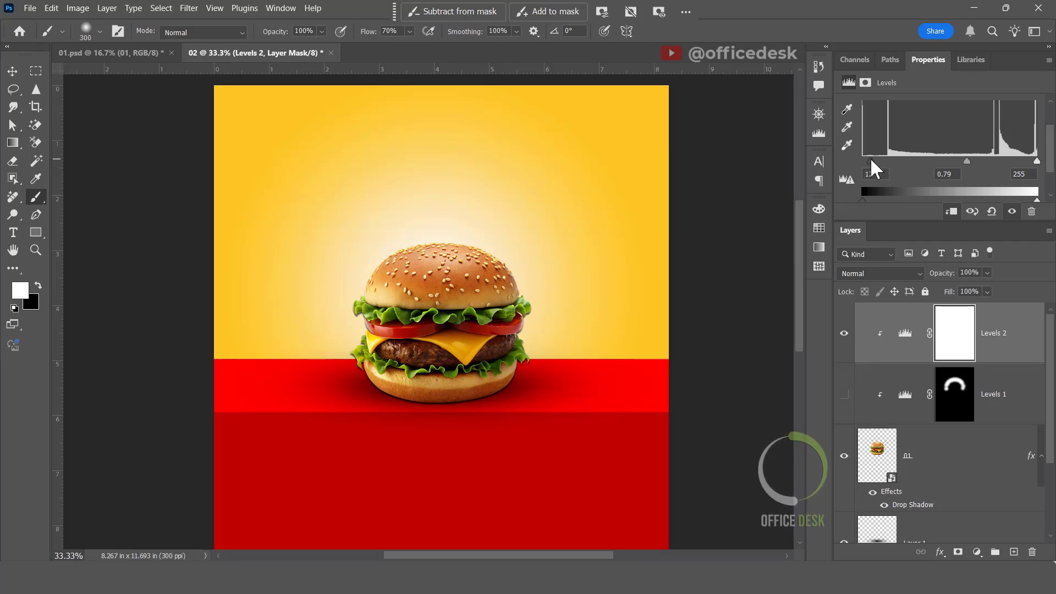
{"action": "mouse_move", "coordinate": [966, 161]}
{"action": "left_mouse_down"}
{"action": "mouse_move", "coordinate": [951, 160]}
{"action": "mouse_move", "coordinate": [967, 160]}
{"action": "left_mouse_up"}
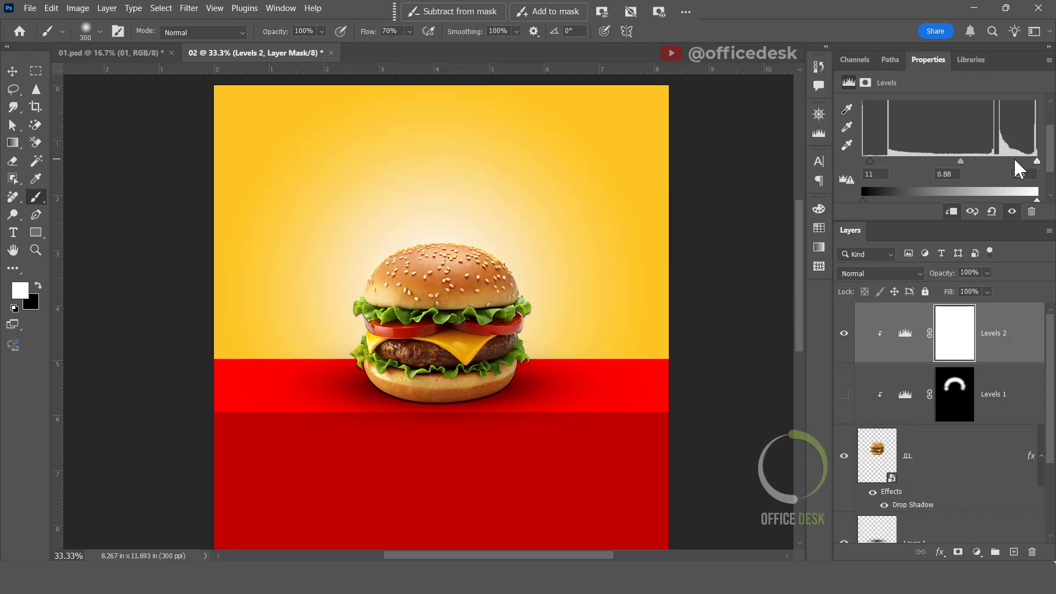
Invert the Levels 2 mask to black and paint white over the burger's lower half with the soft brush, raising its flow to 100%.
{"action": "left_click", "coordinate": [946, 321]}
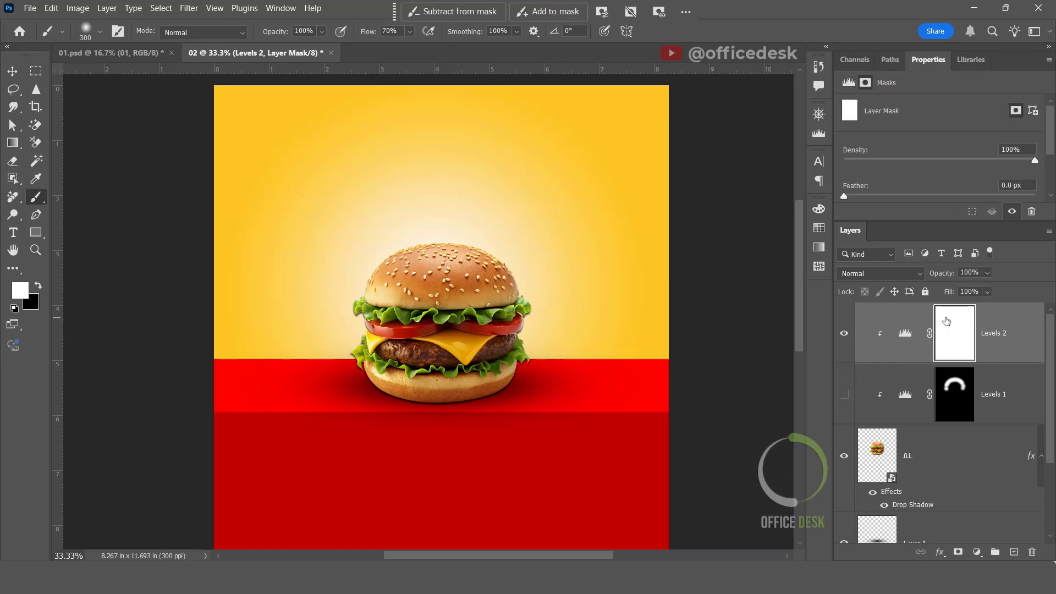
{"action": "key", "text": "ctrl+i"}
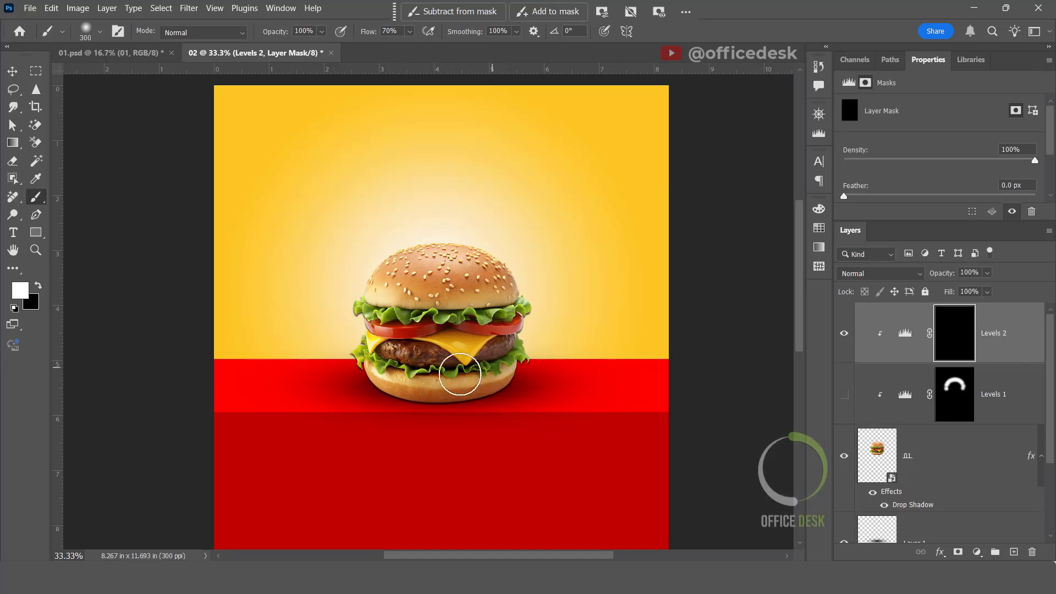
{"action": "mouse_move", "coordinate": [467, 371]}
{"action": "left_mouse_down"}
{"action": "mouse_move", "coordinate": [372, 353]}
{"action": "mouse_move", "coordinate": [423, 394]}
{"action": "mouse_move", "coordinate": [437, 387]}
{"action": "left_mouse_up"}
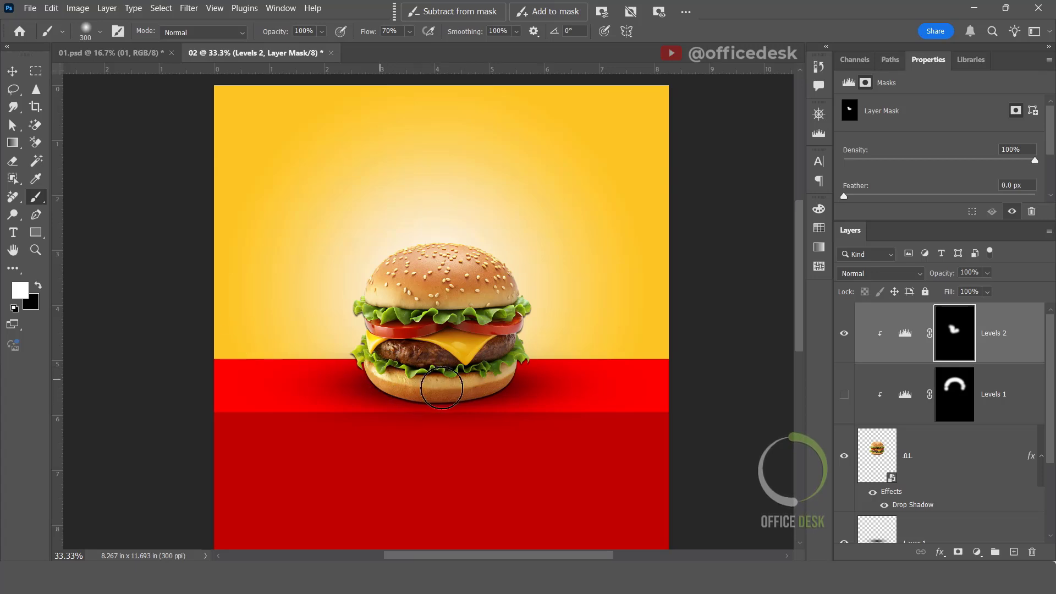
{"action": "scroll", "coordinate": [877, 165], "scroll_direction": "down", "scroll_amount": 1}
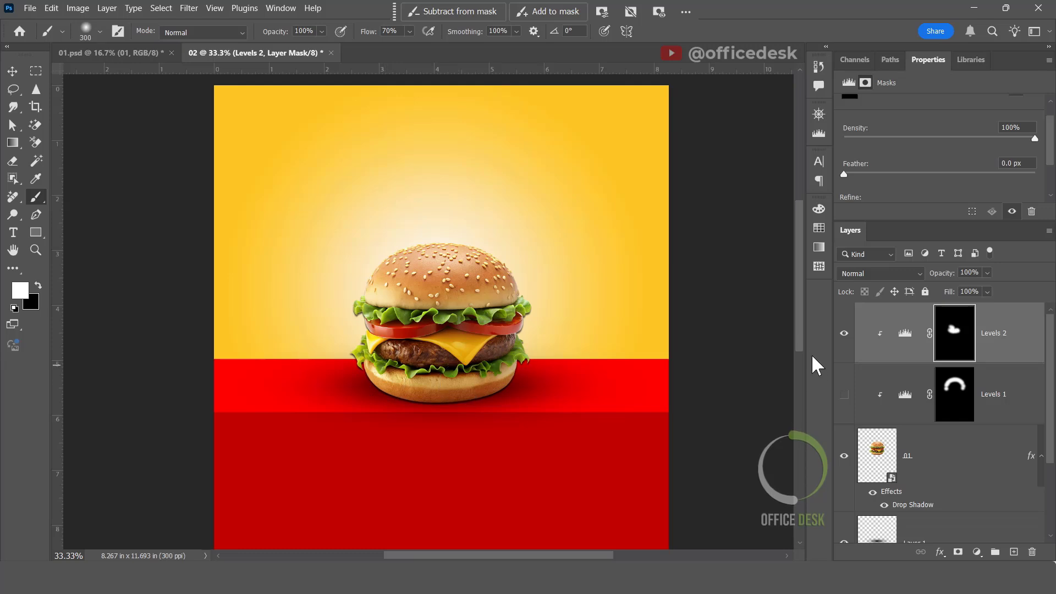
{"action": "left_click", "coordinate": [843, 332]}
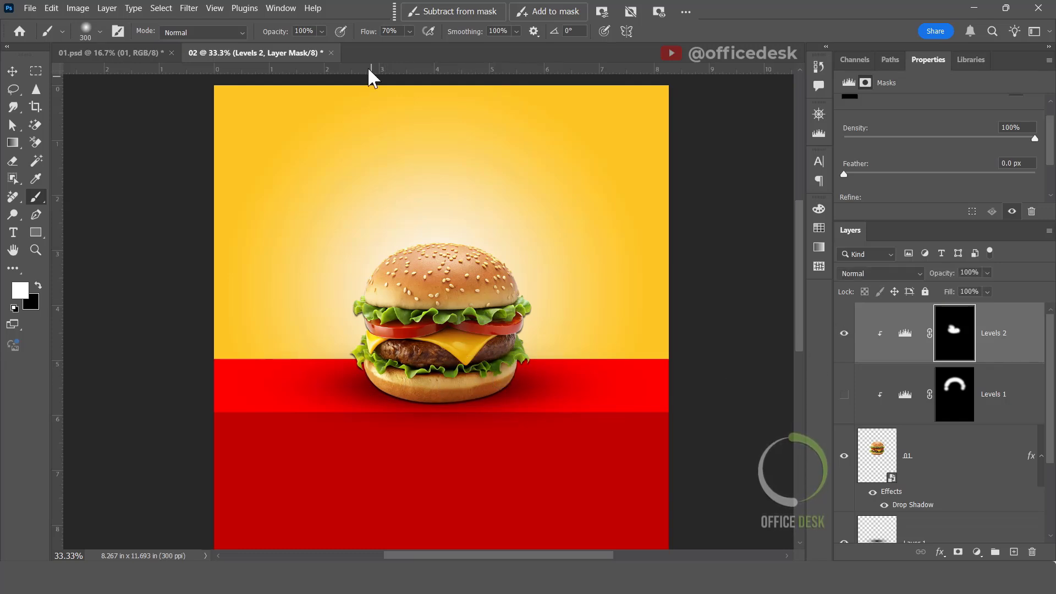
{"action": "left_click", "coordinate": [409, 31]}
{"action": "left_click_drag", "start_coordinate": [417, 47], "coordinate": [444, 47]}
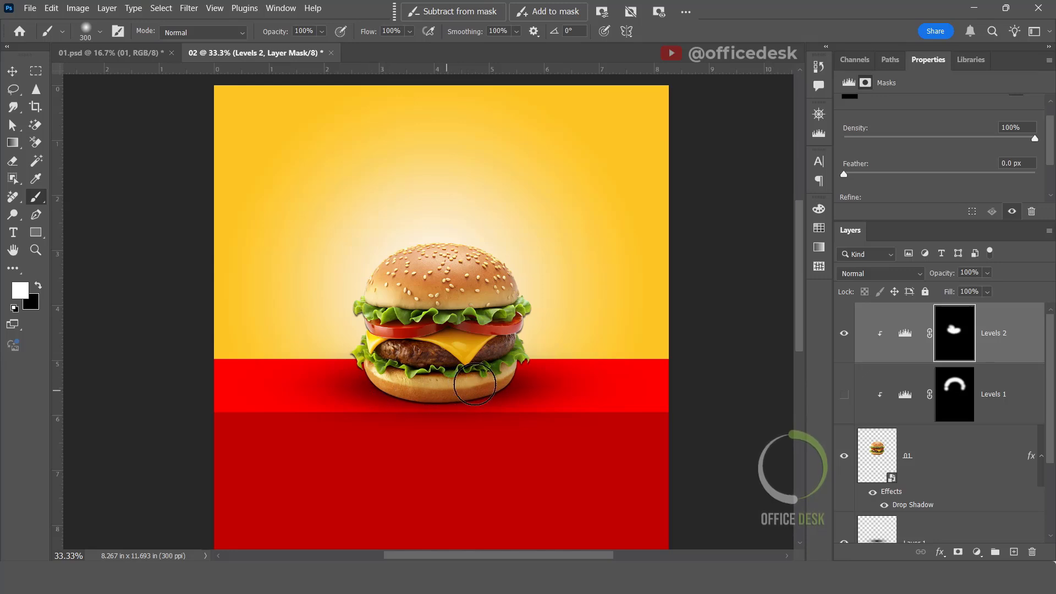
{"action": "left_click", "coordinate": [844, 334]}
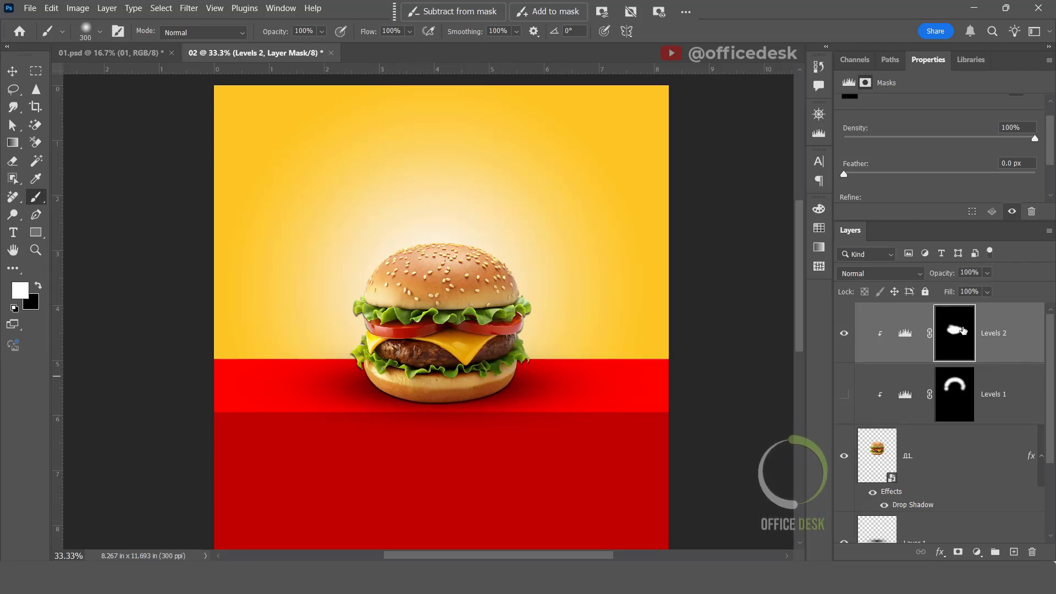
Lower the output white level of the Levels 2 adjustment to darken the burger's masked lower part.
{"action": "left_click", "coordinate": [905, 336]}
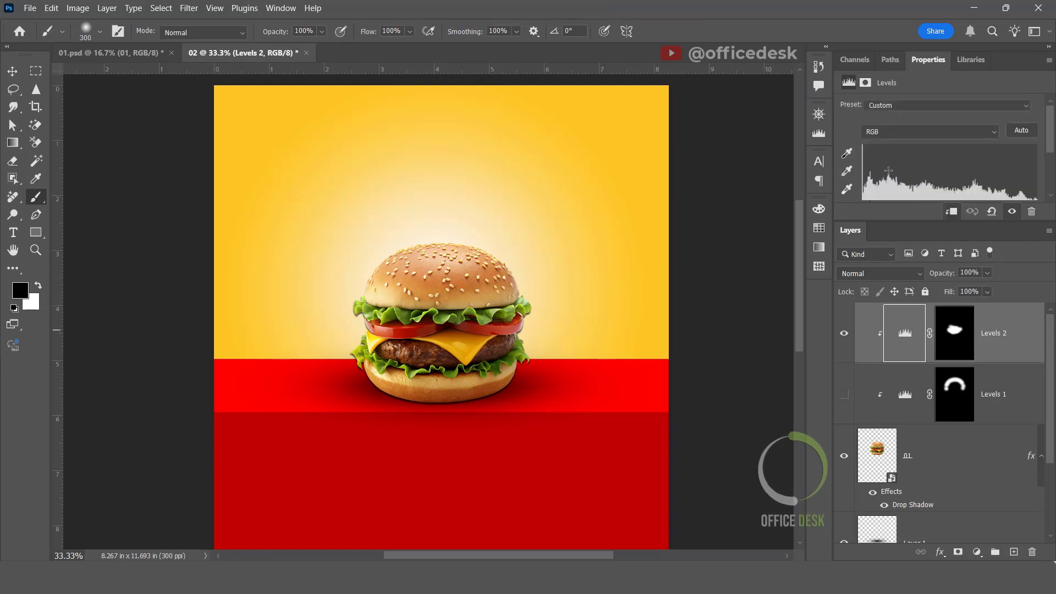
{"action": "scroll", "coordinate": [976, 189], "scroll_direction": "down", "scroll_amount": 1}
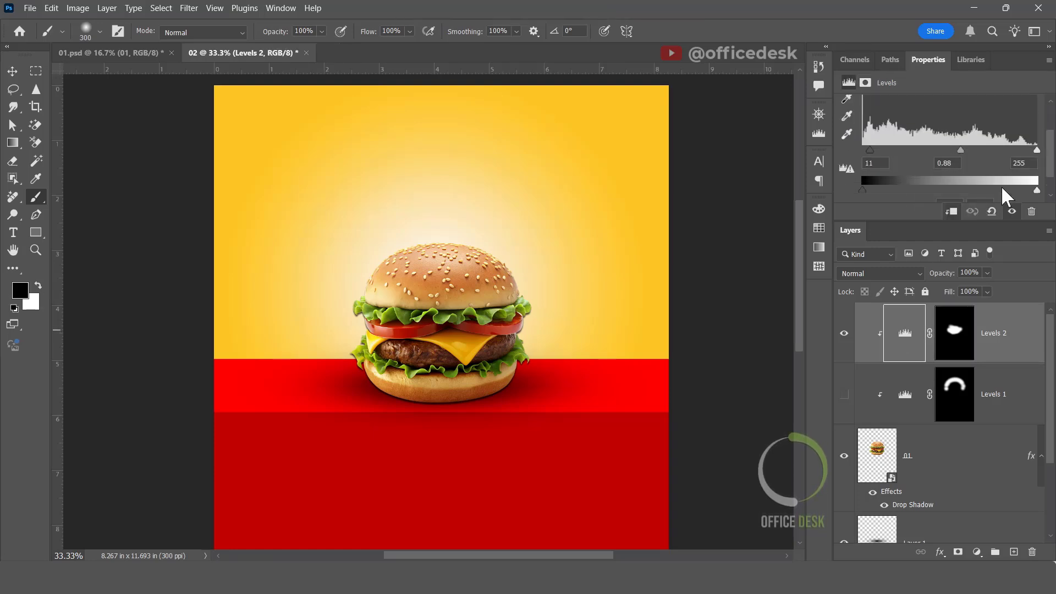
{"action": "left_click_drag", "start_coordinate": [1037, 190], "coordinate": [1011, 189]}
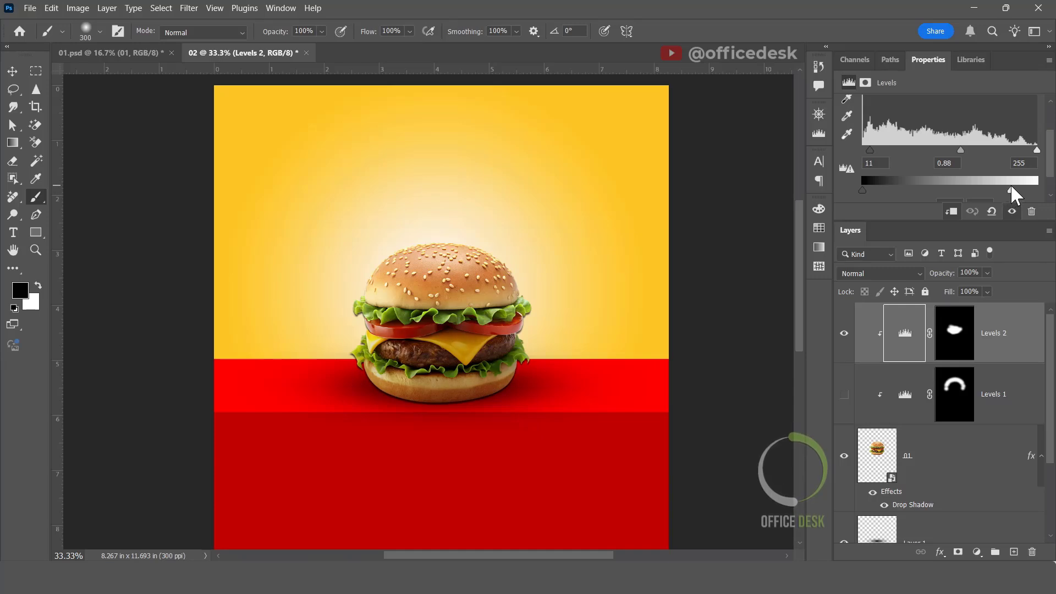
Reactivate the Levels 2 mask for painting with white as the foreground colour.
{"action": "left_click", "coordinate": [940, 351]}
{"action": "key", "text": "x"}
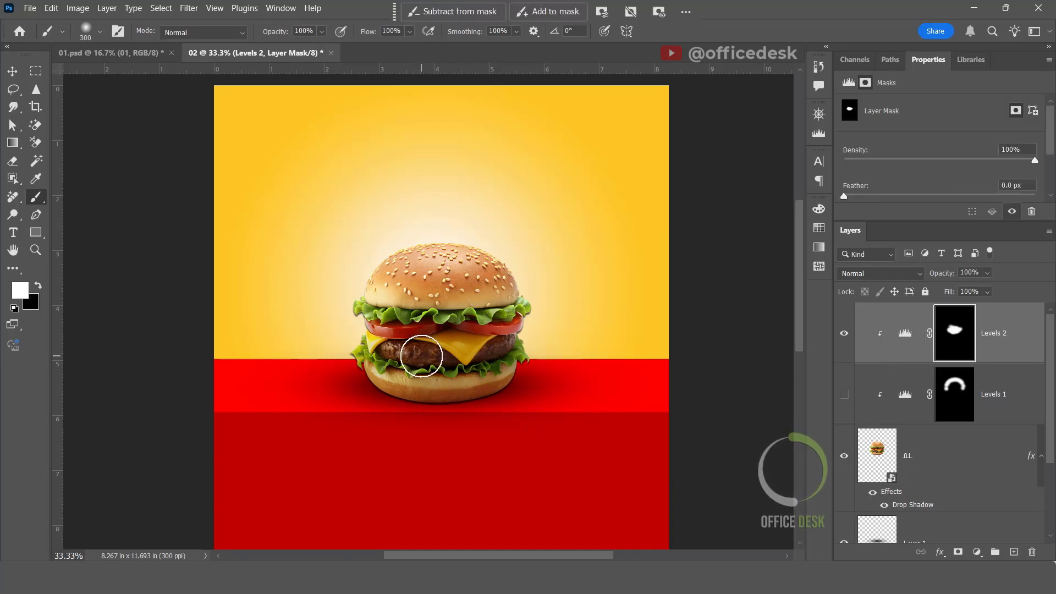
{"action": "left_click", "coordinate": [38, 284]}
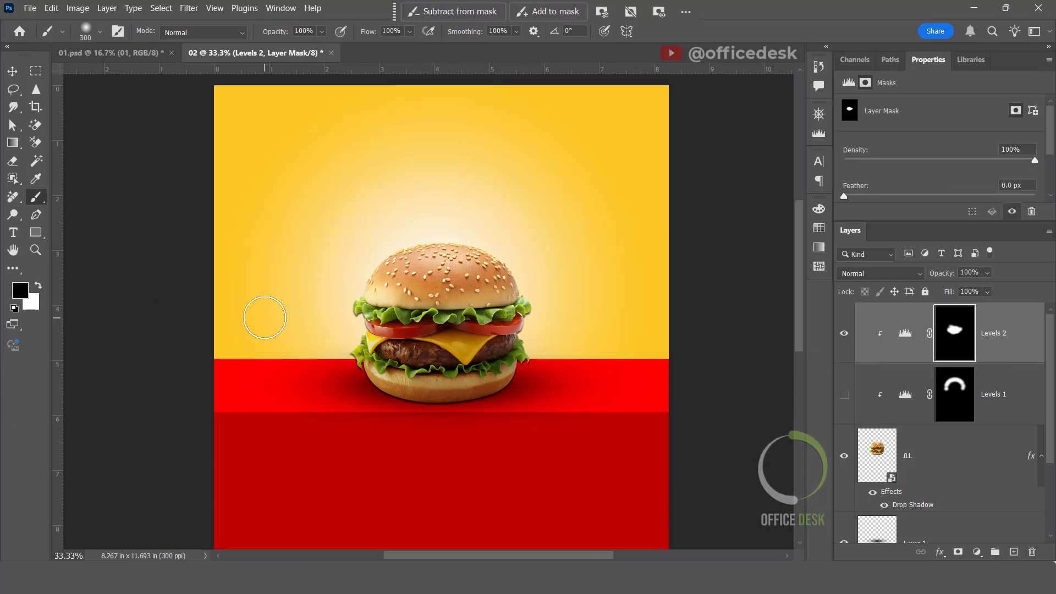
{"action": "left_click", "coordinate": [38, 285]}
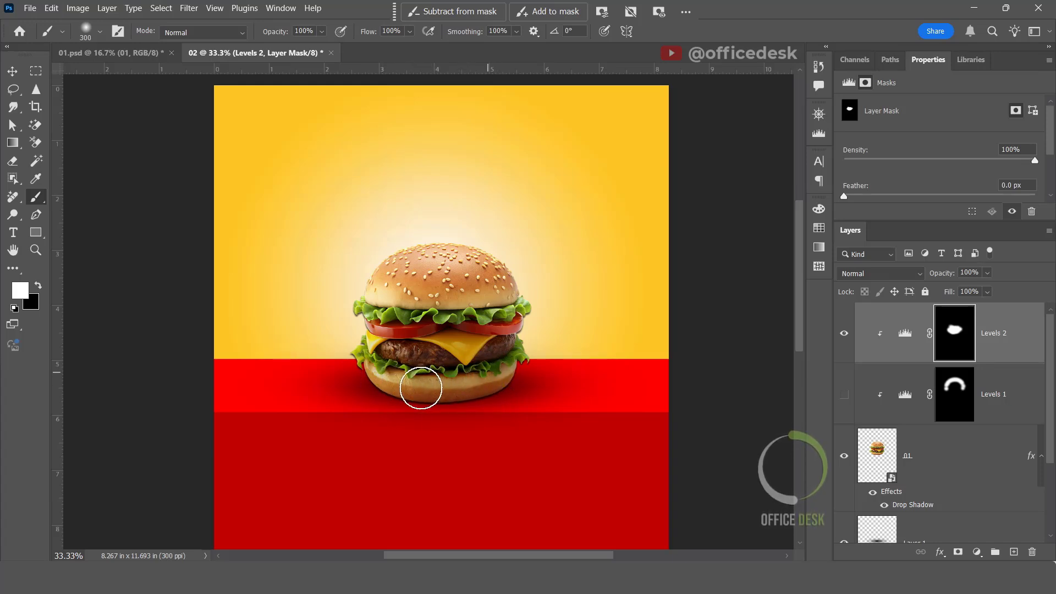
Compare the shading on the burger's lower half with and without the Levels 2 adjustment layer.
{"action": "left_click", "coordinate": [845, 334]}
{"action": "left_click", "coordinate": [844, 334]}
{"action": "left_click", "coordinate": [844, 333]}
{"action": "left_click", "coordinate": [844, 334]}
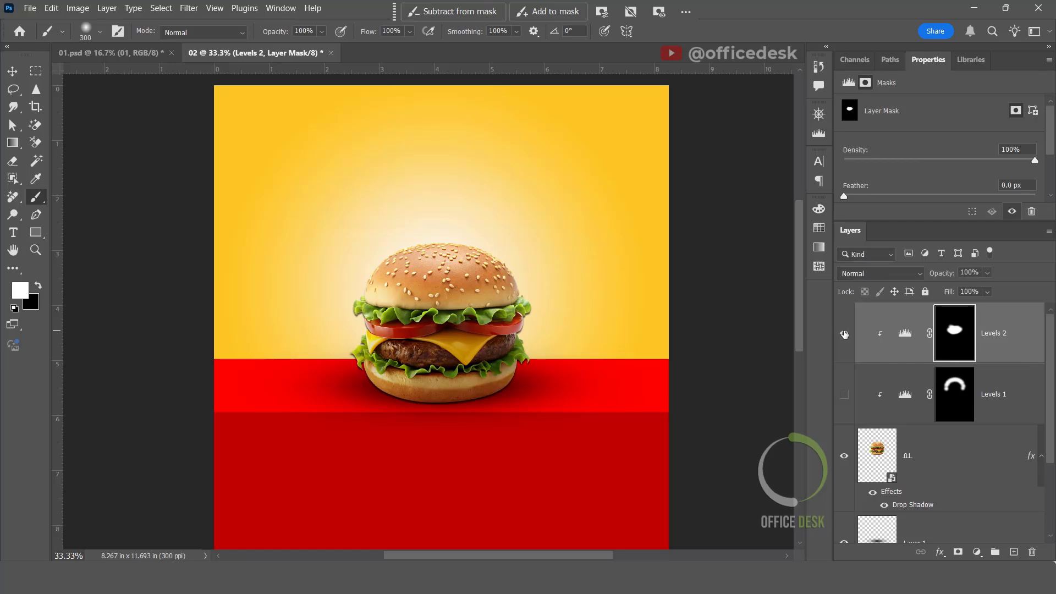
{"action": "left_click", "coordinate": [844, 334]}
{"action": "left_click", "coordinate": [844, 333]}
{"action": "left_click", "coordinate": [844, 334]}
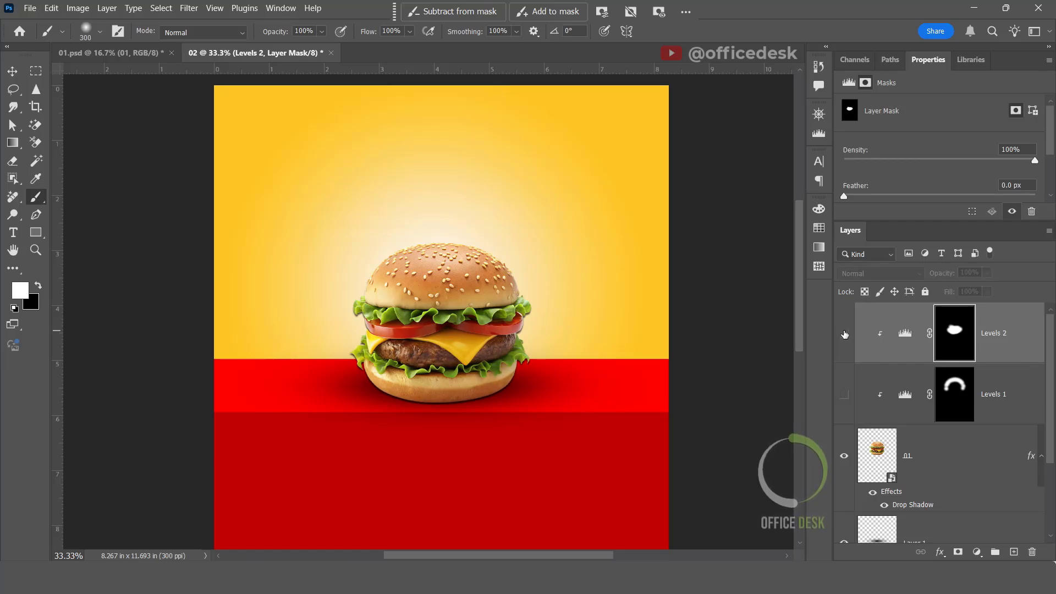
{"action": "left_click", "coordinate": [844, 334]}
{"action": "left_click", "coordinate": [844, 334]}
{"action": "left_click", "coordinate": [844, 334]}
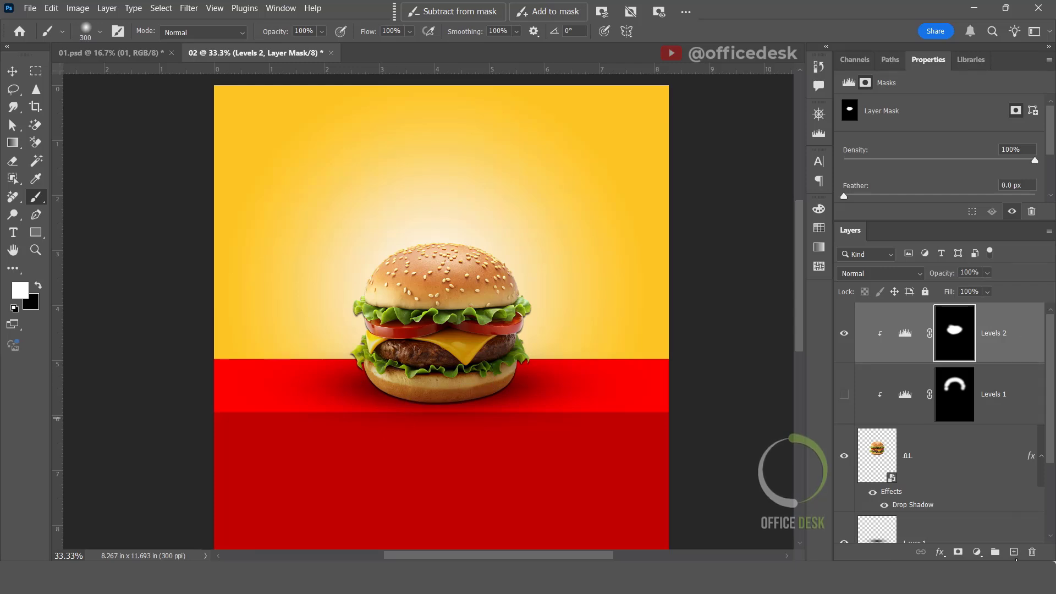
Add an empty layer on top and group the burger, its shadow and both Levels layers under the name "burger".
{"action": "left_click", "coordinate": [1014, 551]}
{"action": "scroll", "coordinate": [1004, 402], "scroll_direction": "down", "scroll_amount": 3}
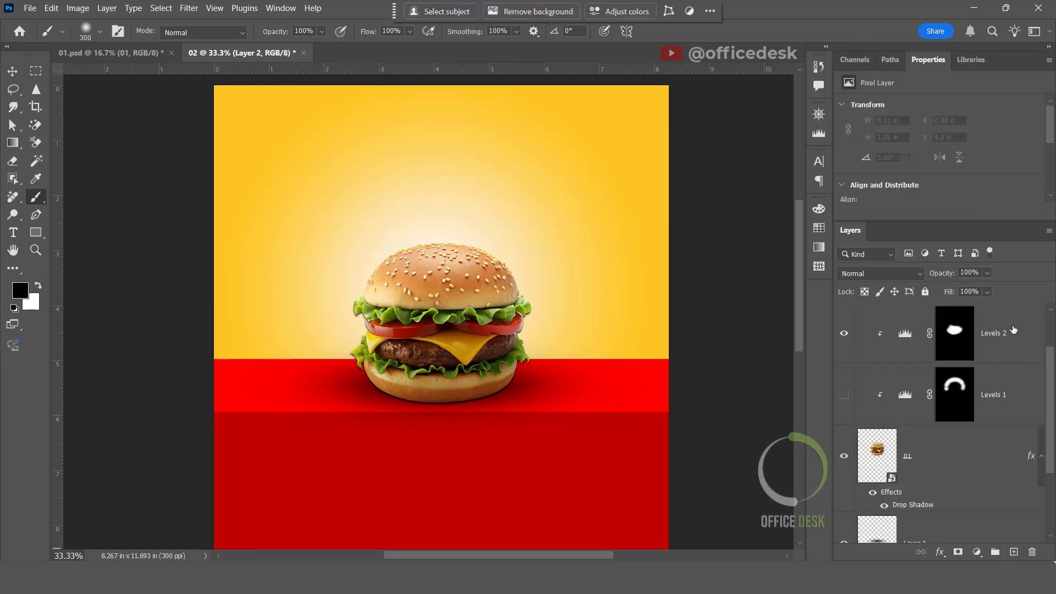
{"action": "left_click", "coordinate": [962, 440]}
{"action": "scroll", "coordinate": [984, 396], "scroll_direction": "up", "scroll_amount": 2}
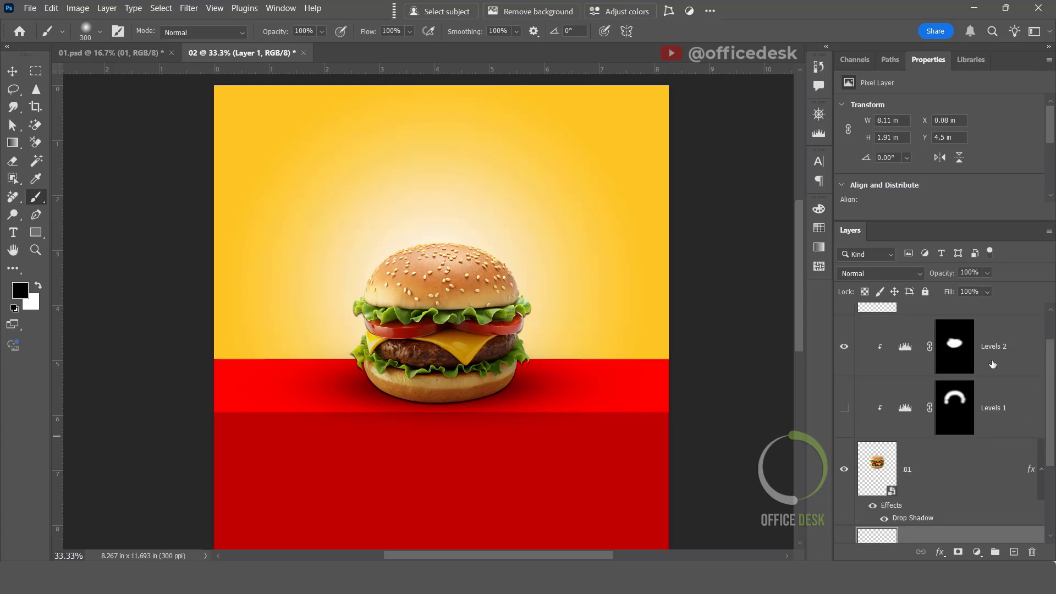
{"action": "left_click", "coordinate": [997, 344], "text": "shift"}
{"action": "key", "text": "ctrl+g"}
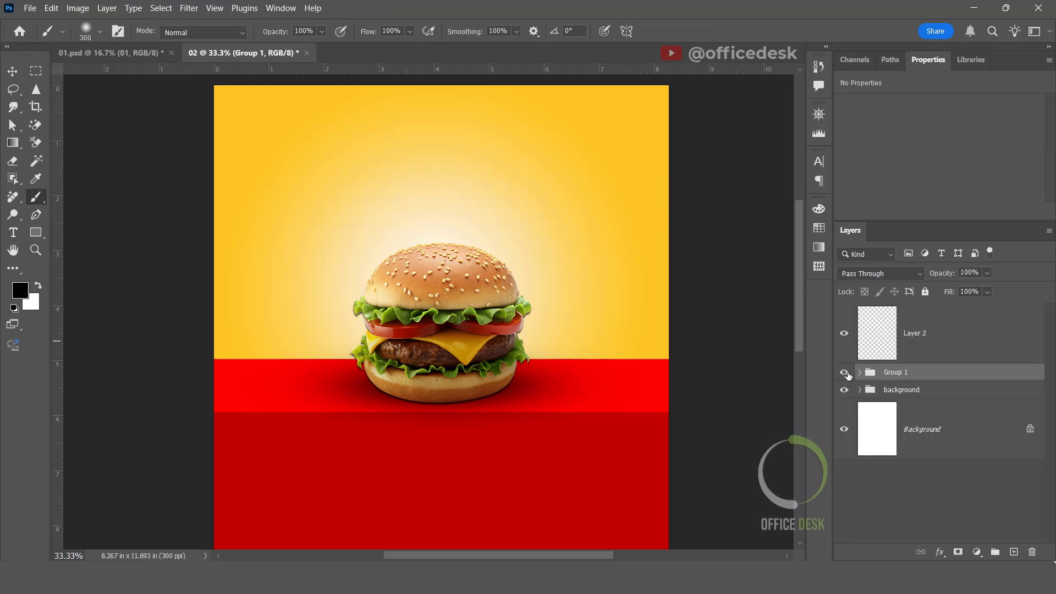
{"action": "double_click", "coordinate": [894, 372]}
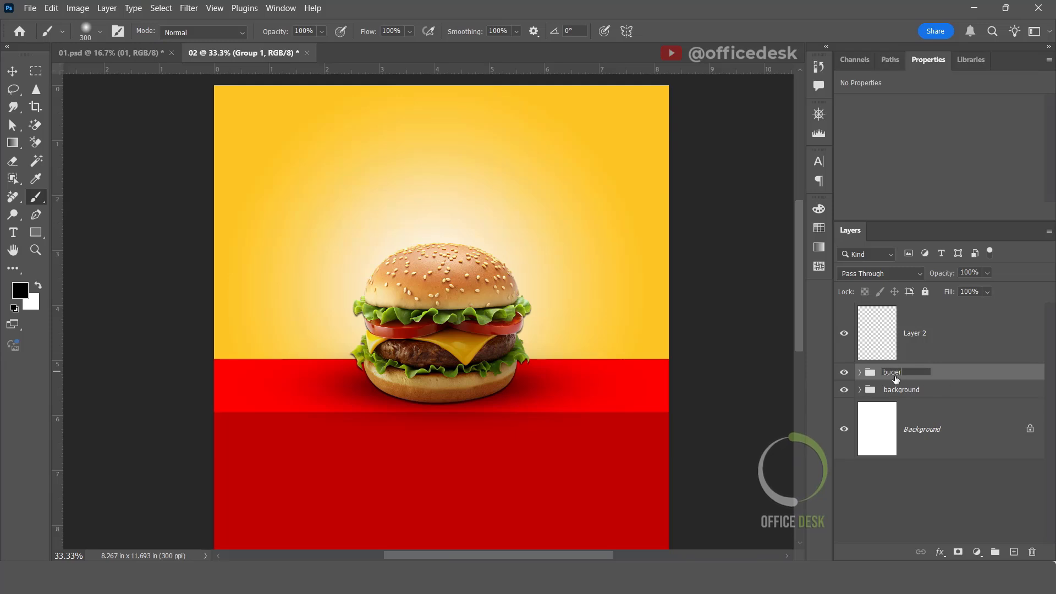
{"action": "left_click", "coordinate": [956, 349]}
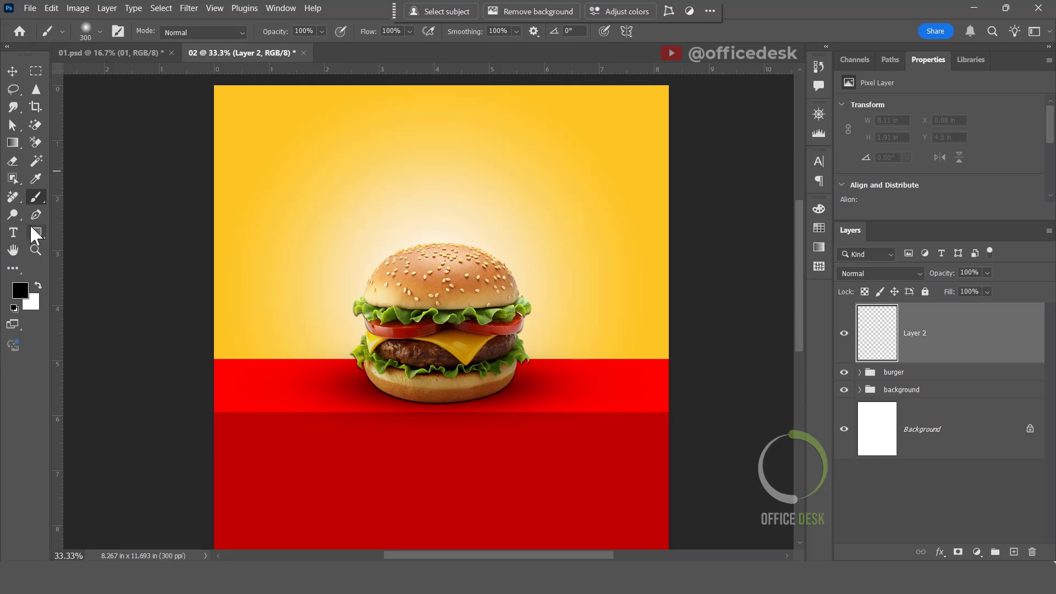
Add the red heading "Food of the Month" in 55 pt Lobster and position it on the yellow background above the burger.
{"action": "left_click", "coordinate": [14, 232]}
{"action": "scroll", "coordinate": [407, 187], "scroll_direction": "down", "scroll_amount": 1}
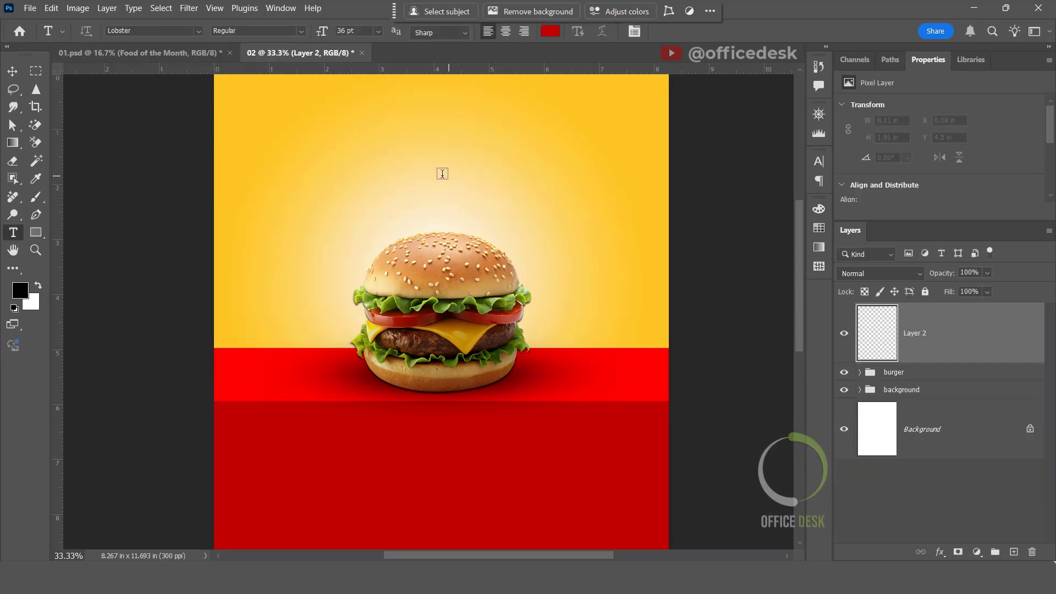
{"action": "scroll", "coordinate": [390, 181], "scroll_direction": "up", "scroll_amount": 1}
{"action": "left_click", "coordinate": [389, 180]}
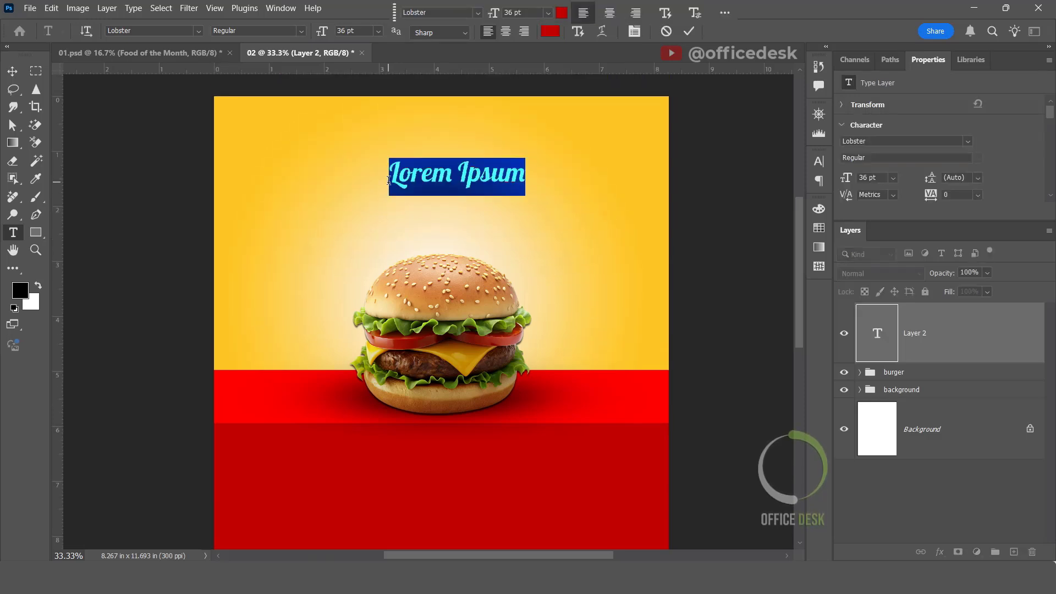
{"action": "type", "text": "Food of the Month"}
{"action": "left_click", "coordinate": [12, 71]}
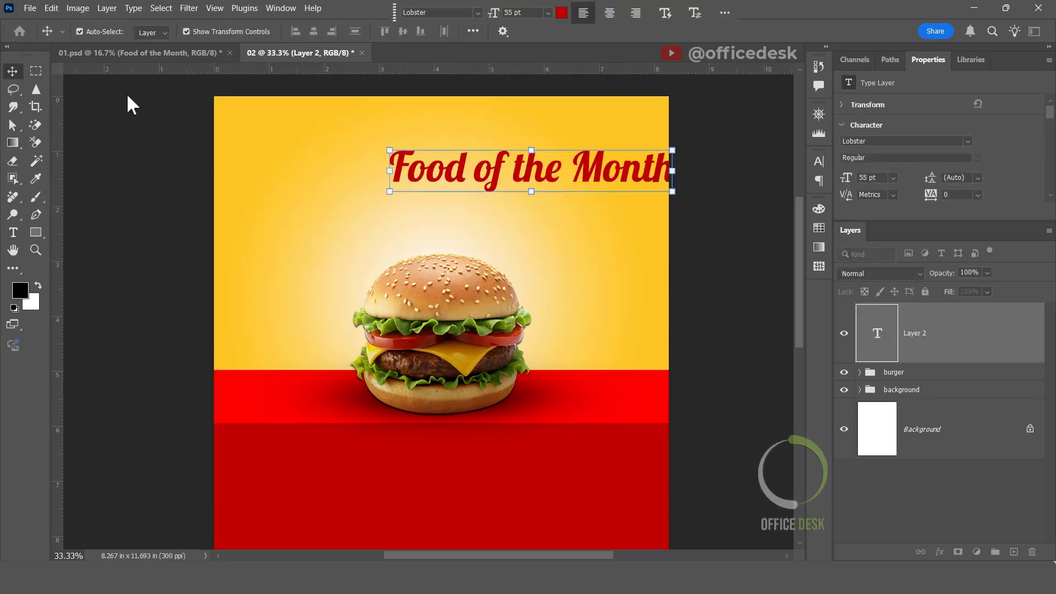
{"action": "left_click_drag", "start_coordinate": [499, 171], "coordinate": [428, 173]}
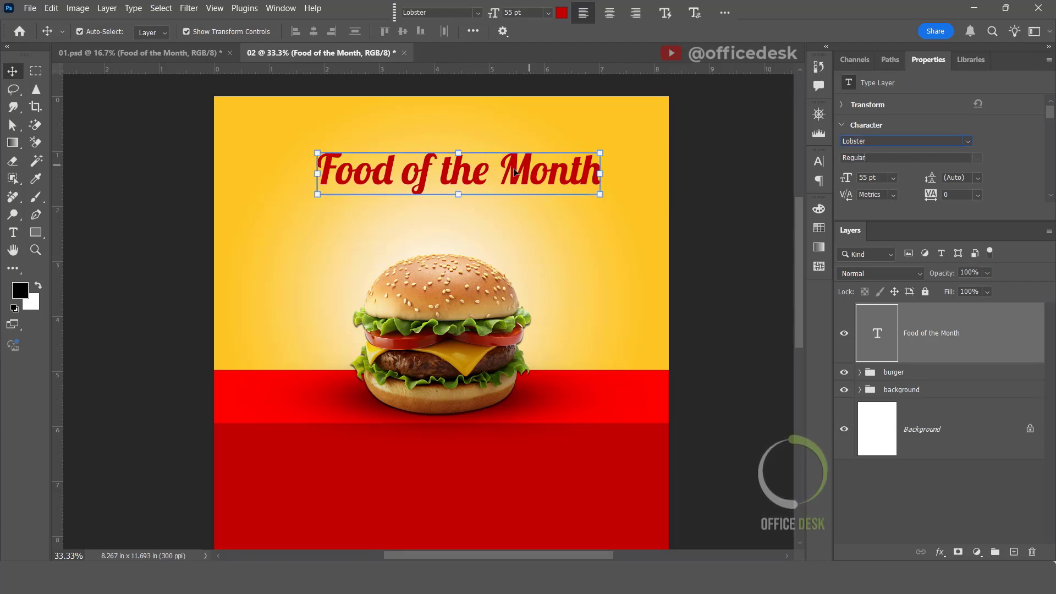
Centre the "Food of the Month" heading horizontally on the page and shift it slightly lower, closer to the burger.
{"action": "key", "text": "ctrl"}
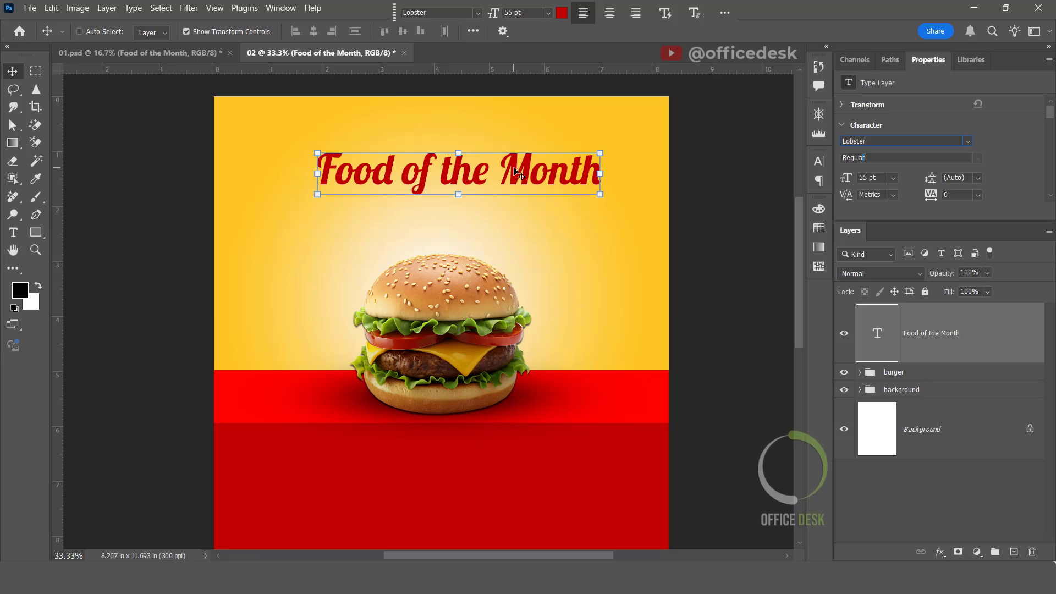
{"action": "left_click", "coordinate": [711, 137]}
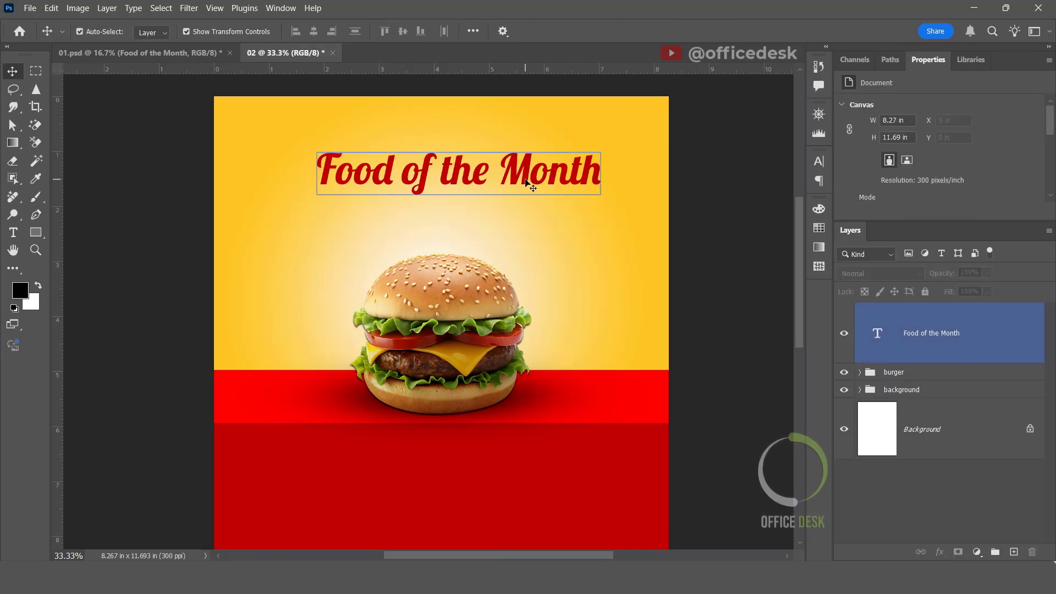
{"action": "key", "text": "ctrl+semicolon"}
{"action": "left_click_drag", "start_coordinate": [474, 173], "coordinate": [450, 177]}
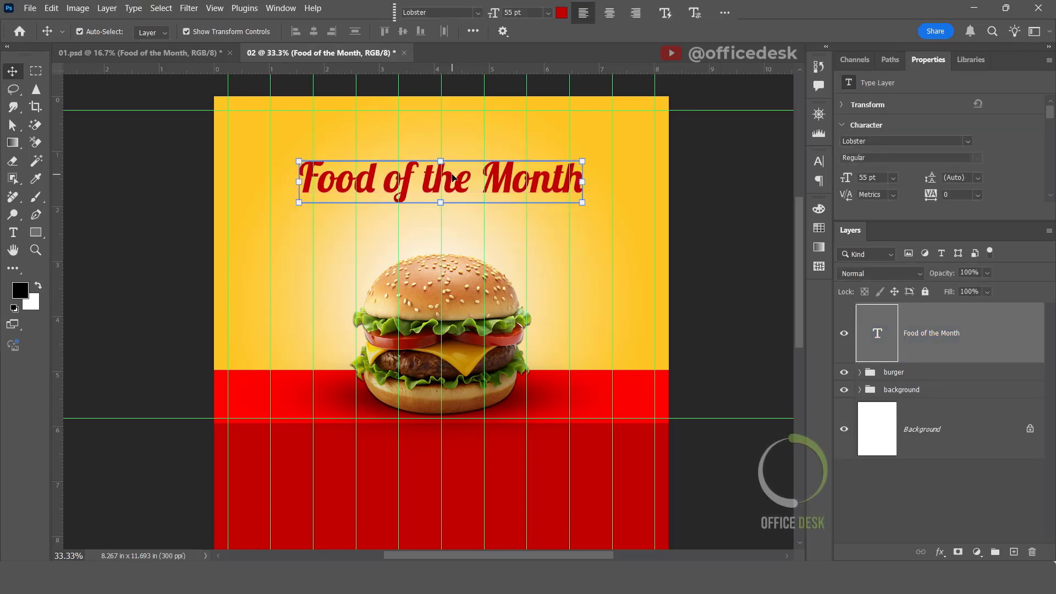
{"action": "key", "text": "ctrl+a"}
{"action": "left_click", "coordinate": [315, 32]}
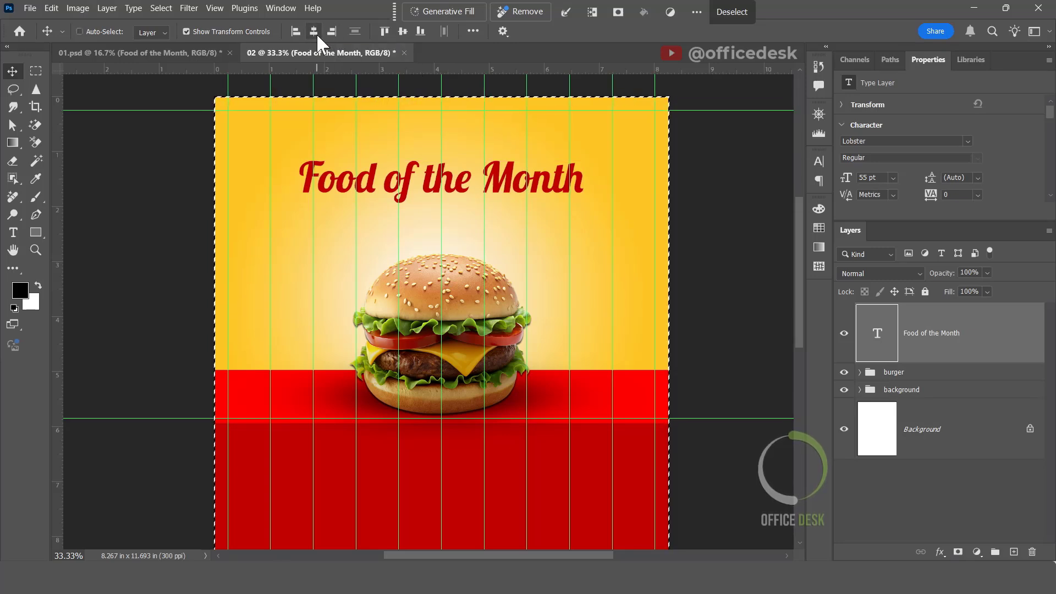
{"action": "key", "text": "ctrl+h"}
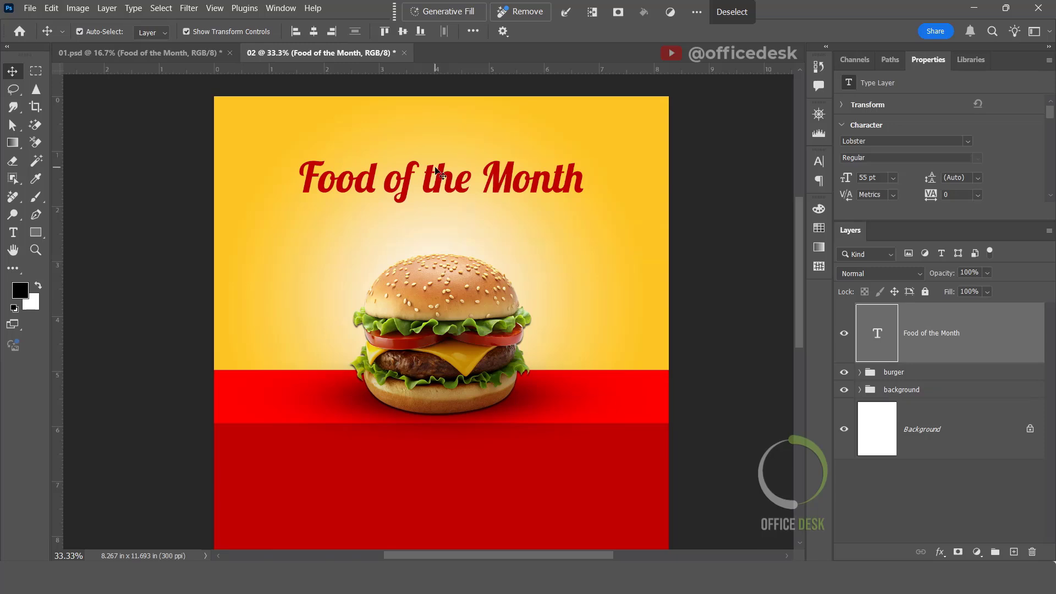
{"action": "left_click_drag", "start_coordinate": [408, 171], "coordinate": [408, 179]}
Add the text "OFFER VALID FROM JAN 1st TO 31st 2025" in black 15 pt Poppins between the heading and the burger.
{"action": "left_click", "coordinate": [10, 235]}
{"action": "scroll", "coordinate": [385, 231], "scroll_direction": "down", "scroll_amount": 1}
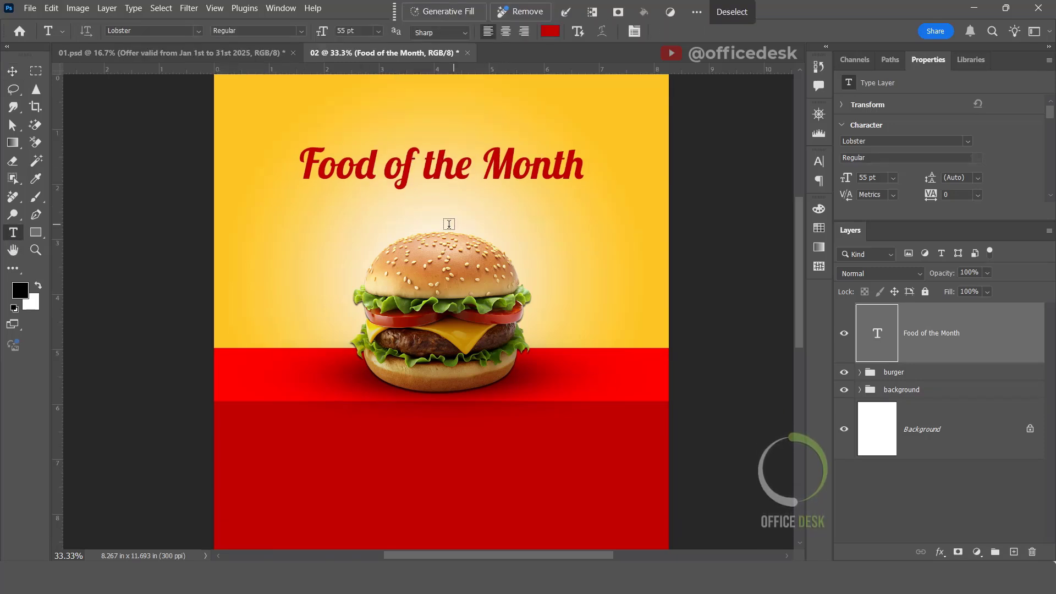
{"action": "left_click", "coordinate": [354, 209]}
{"action": "type", "text": "OFFER VALID FROM JAN 1st TO 31st 2025"}
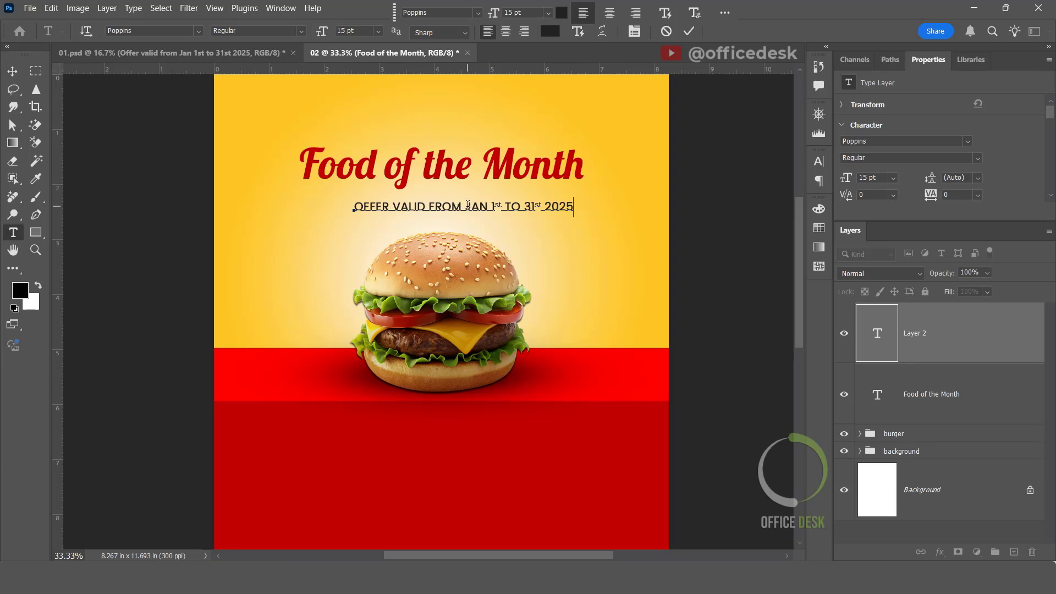
Change the month in the offer line to "DEC" and finish the text editing.
{"action": "left_click_drag", "start_coordinate": [469, 206], "coordinate": [491, 208]}
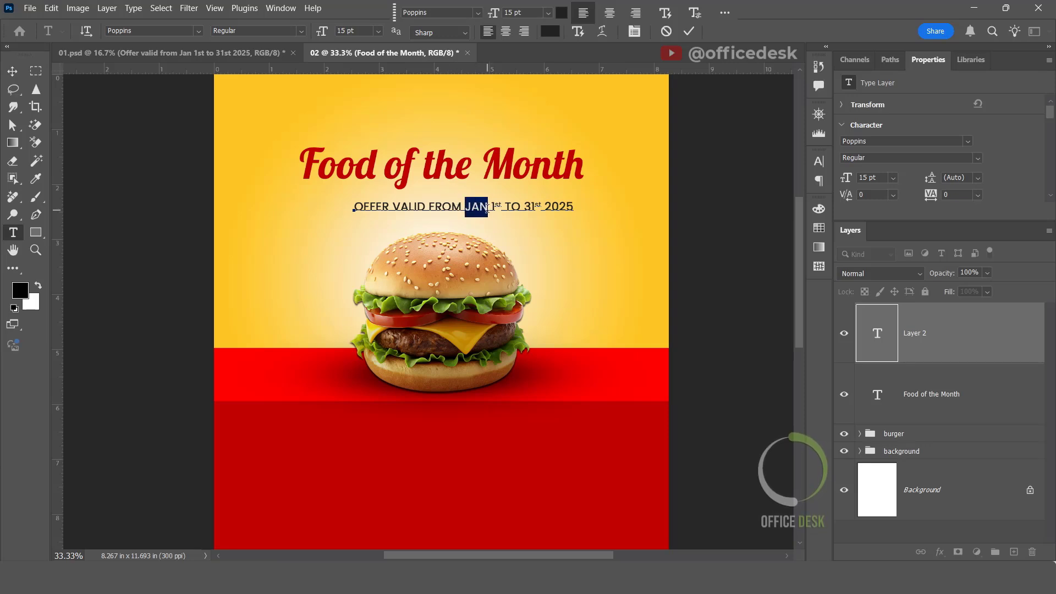
{"action": "type", "text": "DEC"}
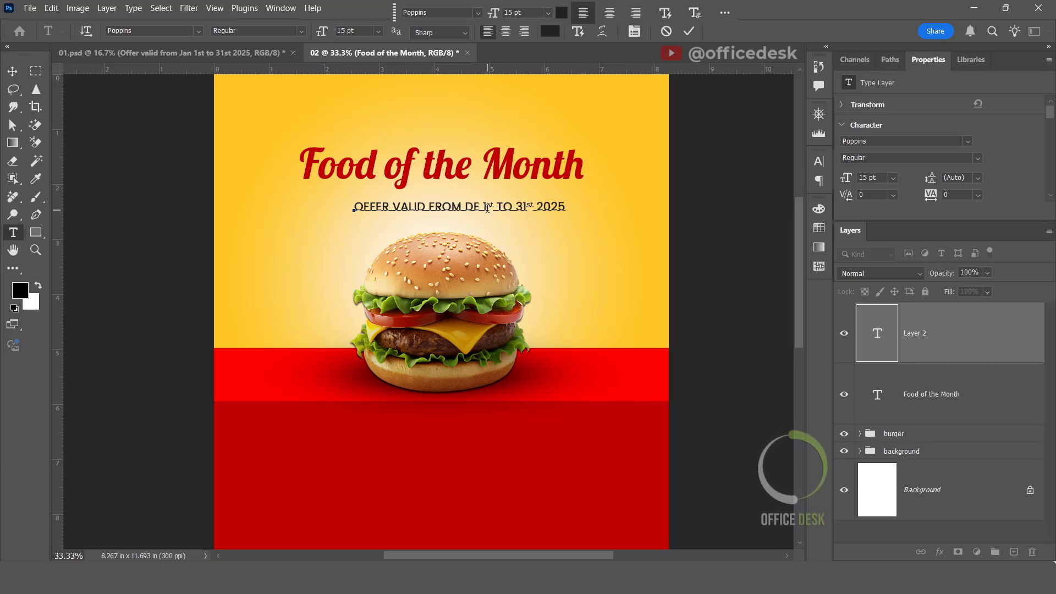
{"action": "left_click", "coordinate": [12, 71]}
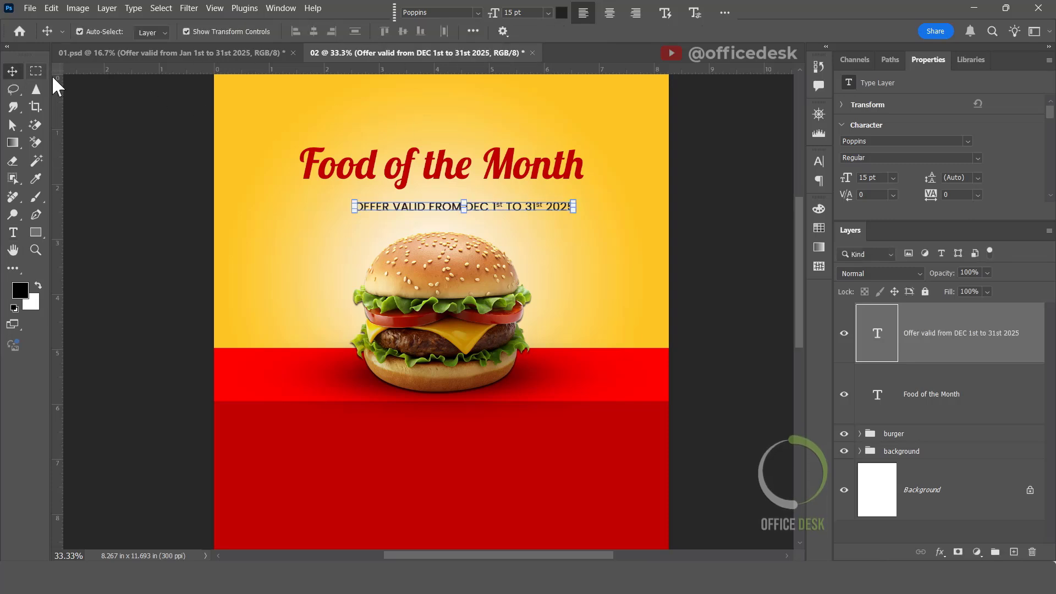
Centre the offer line horizontally on the page and clear the selection.
{"action": "key", "text": "ctrl+a"}
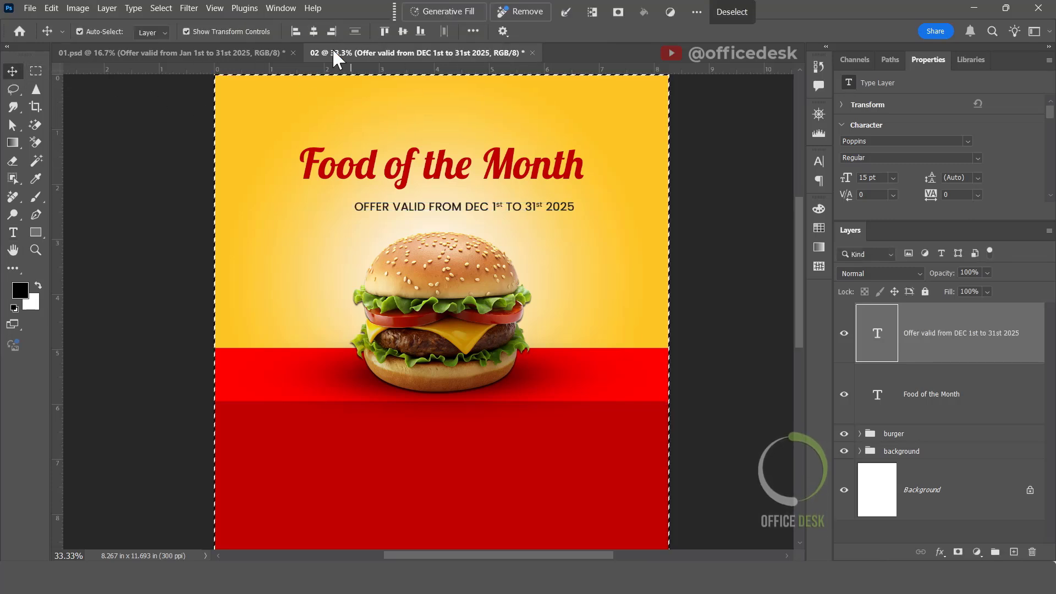
{"action": "left_click", "coordinate": [314, 31]}
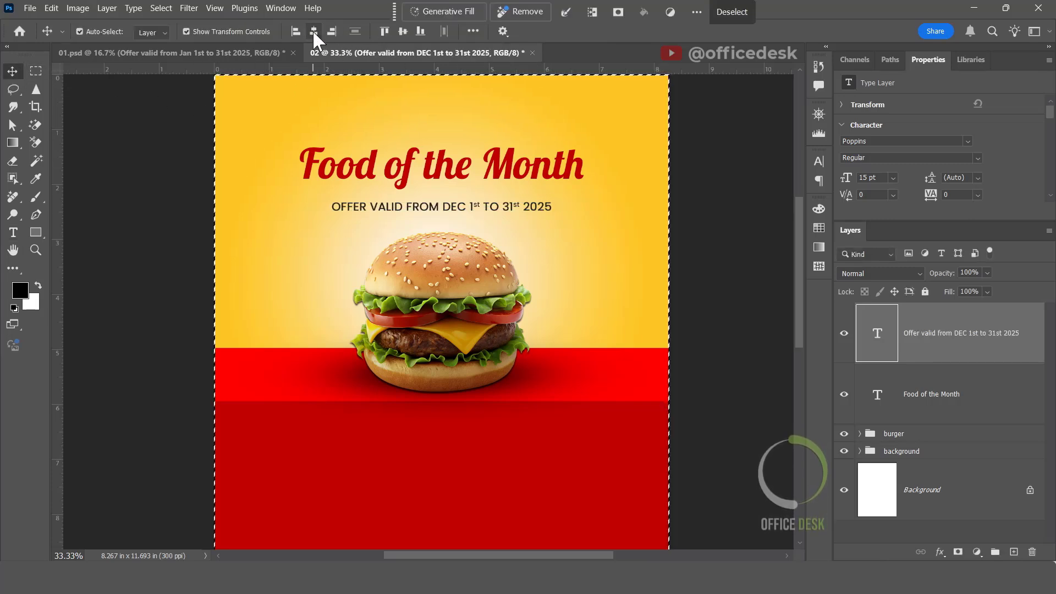
{"action": "left_click", "coordinate": [740, 208]}
{"action": "key", "text": "ctrl+d"}
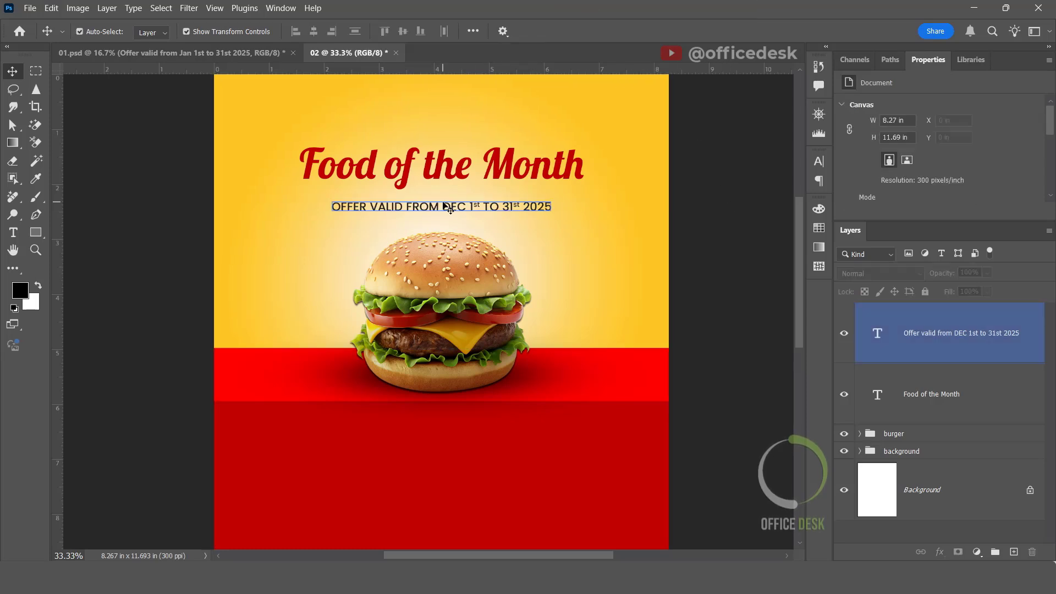
Nudge the offer line straight up so it sits closer beneath the "Food of the Month" heading.
{"action": "left_click", "coordinate": [443, 206]}
{"action": "key", "text": "Up"}
{"action": "key", "text": "Up"}
{"action": "key", "text": "Up"}
{"action": "key", "text": "Up"}
{"action": "key", "text": "Up"}
{"action": "key", "text": "Up"}
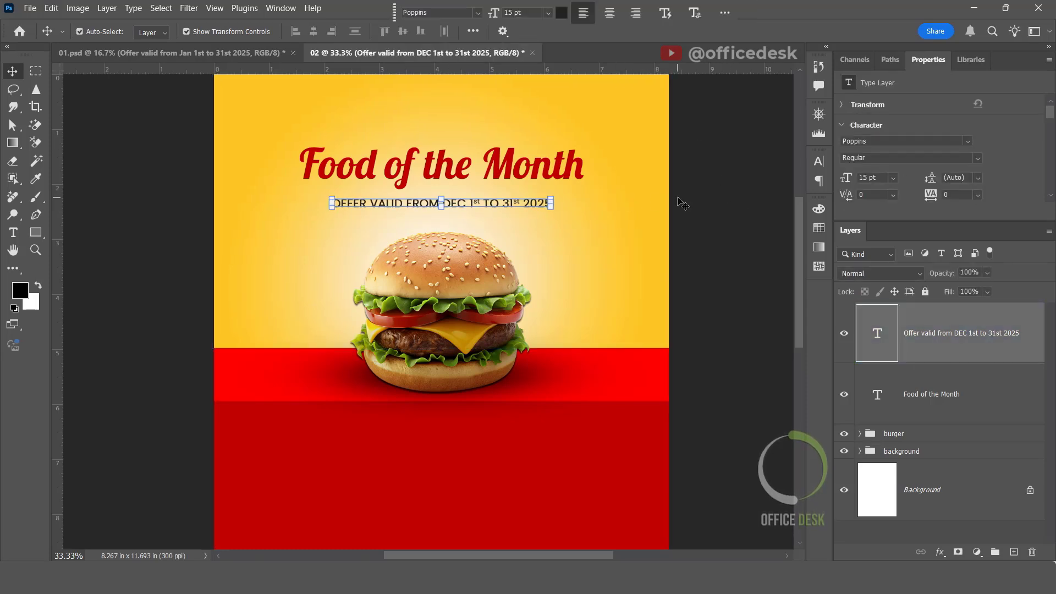
{"action": "key", "text": "Up"}
{"action": "key", "text": "Up"}
{"action": "key", "text": "Up"}
{"action": "key", "text": "Up"}
{"action": "key", "text": "Up"}
{"action": "left_click", "coordinate": [722, 222]}
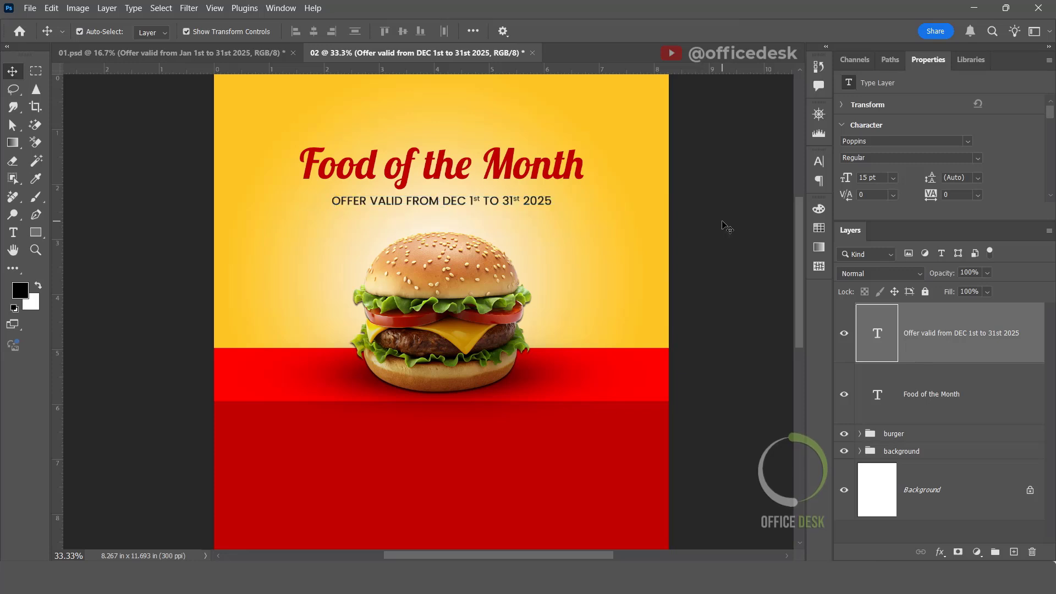
{"action": "scroll", "coordinate": [718, 297], "scroll_direction": "up", "scroll_amount": 2}
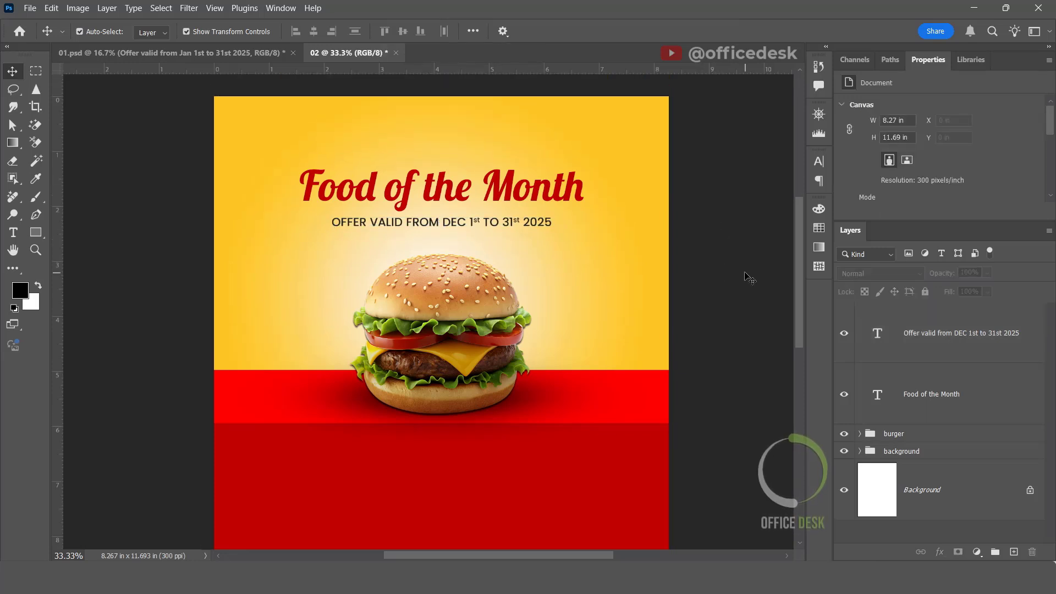
Embed the restaurant logo 2.png scaled to 77%, and position it in the page's upper-left corner with the guides shown.
{"action": "left_click", "coordinate": [30, 8]}
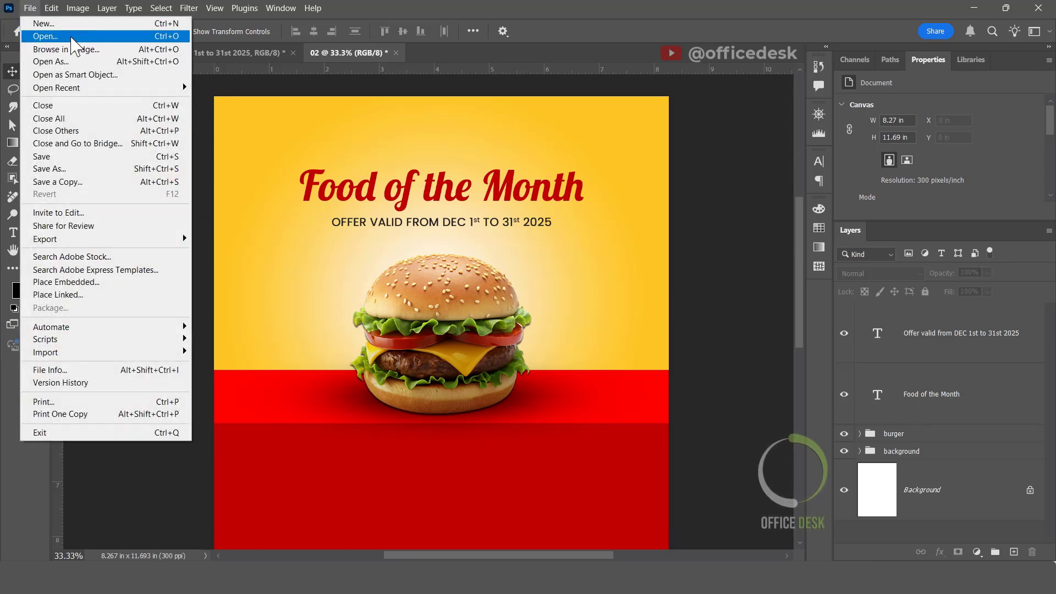
{"action": "left_click", "coordinate": [74, 286]}
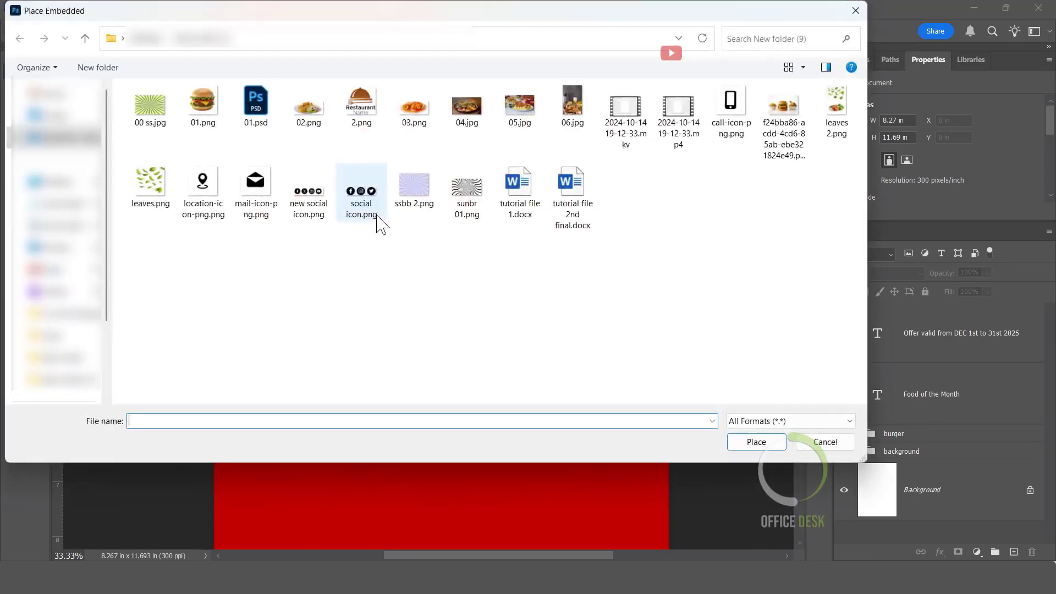
{"action": "left_click", "coordinate": [361, 104]}
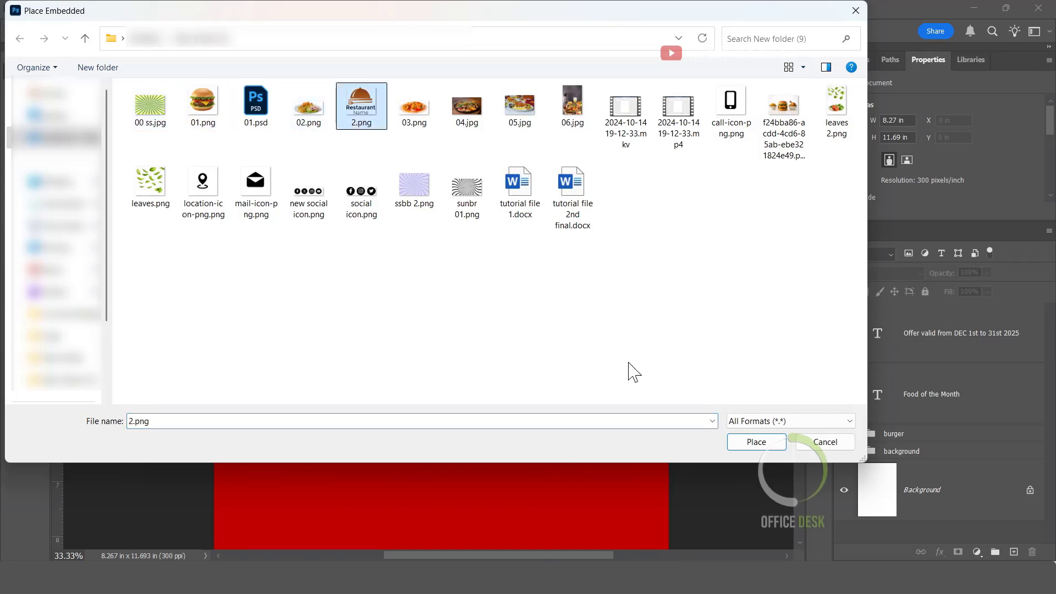
{"action": "left_click", "coordinate": [759, 445]}
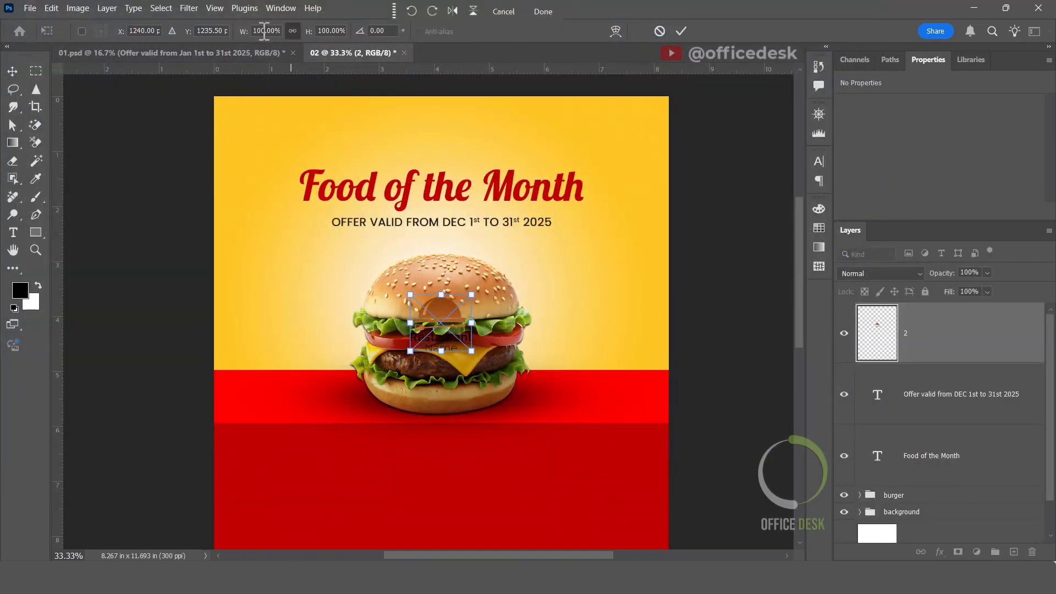
{"action": "left_click_drag", "start_coordinate": [242, 34], "coordinate": [228, 33]}
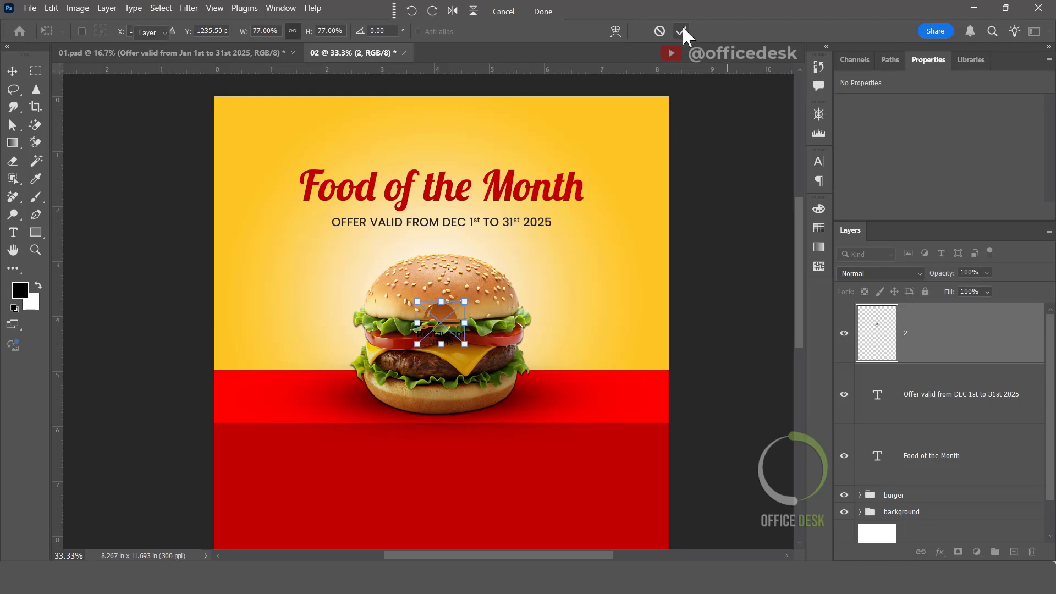
{"action": "left_click", "coordinate": [680, 30]}
{"action": "left_click_drag", "start_coordinate": [441, 324], "coordinate": [251, 132]}
{"action": "key", "text": "ctrl+semicolon"}
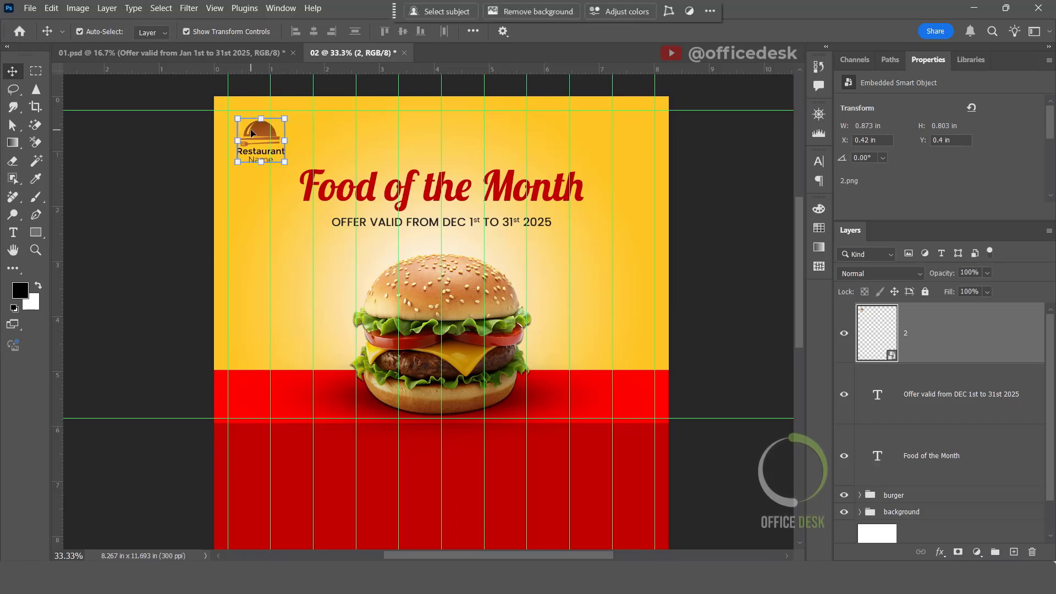
Add a gradient overlay to the logo and set the gradient's yellow colour stop to dark red 8c0101.
{"action": "left_click", "coordinate": [940, 552]}
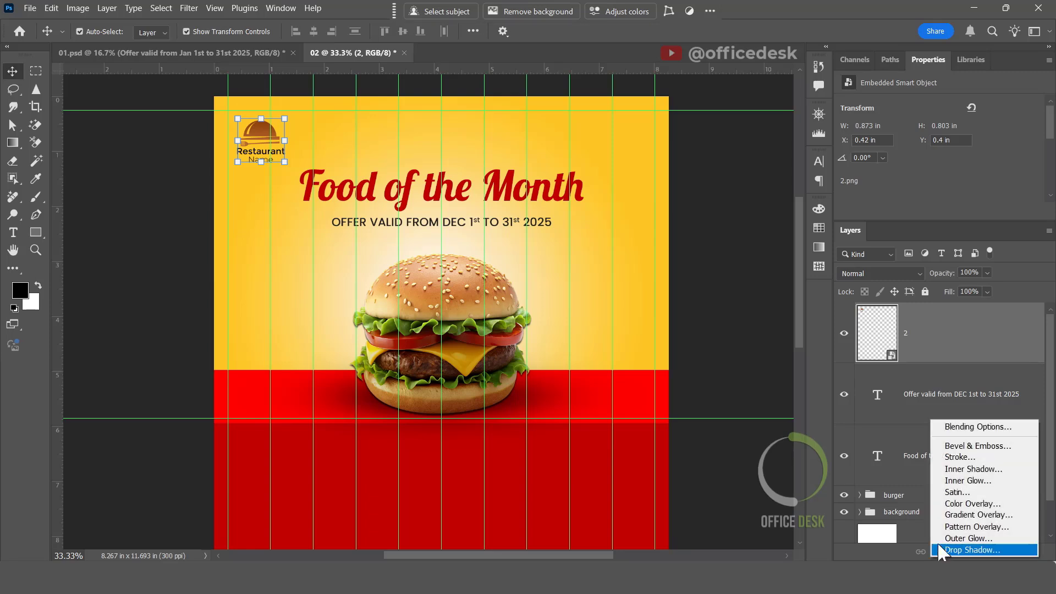
{"action": "left_click", "coordinate": [968, 515]}
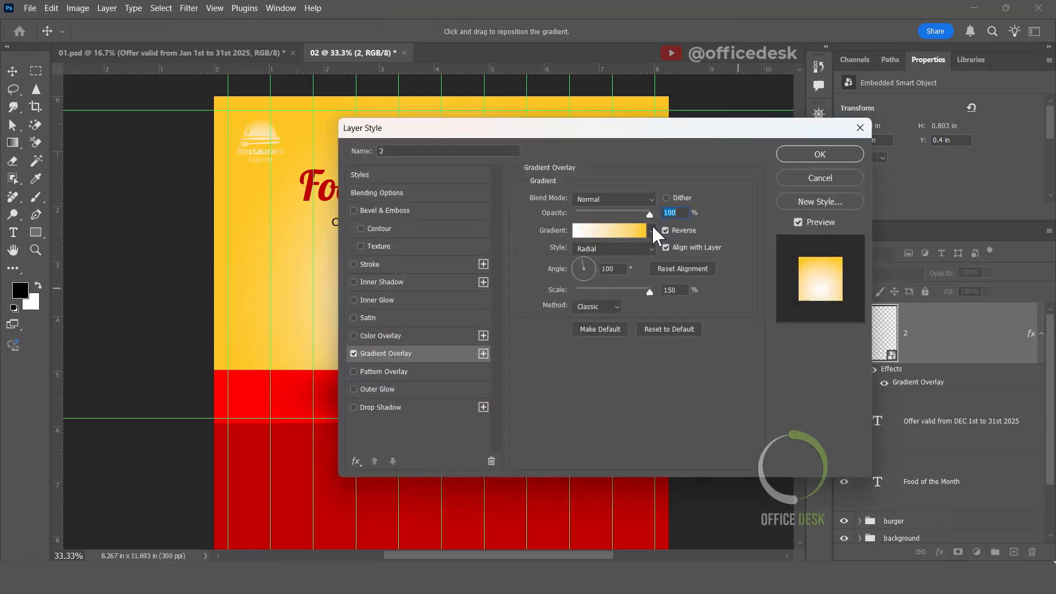
{"action": "left_click", "coordinate": [627, 230]}
{"action": "left_click_drag", "start_coordinate": [826, 421], "coordinate": [836, 459]}
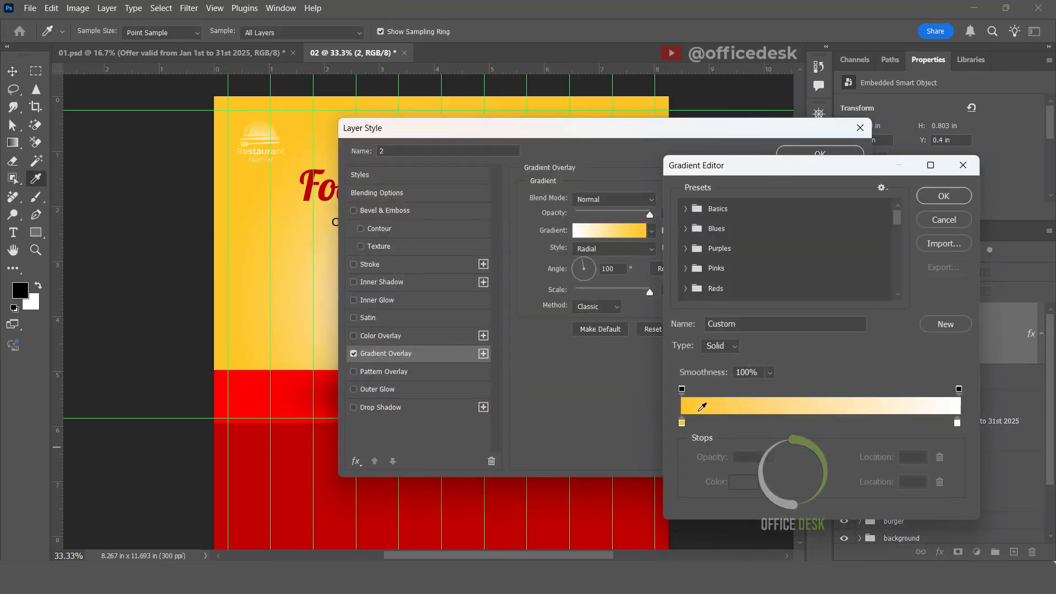
{"action": "left_click", "coordinate": [681, 421]}
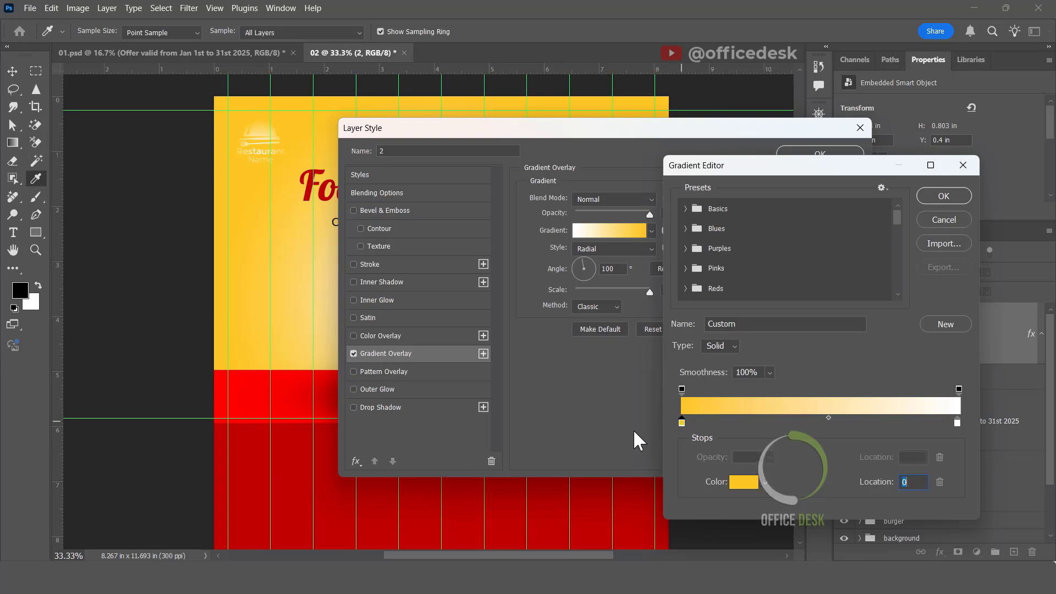
{"action": "double_click", "coordinate": [682, 422]}
{"action": "left_click", "coordinate": [303, 447]}
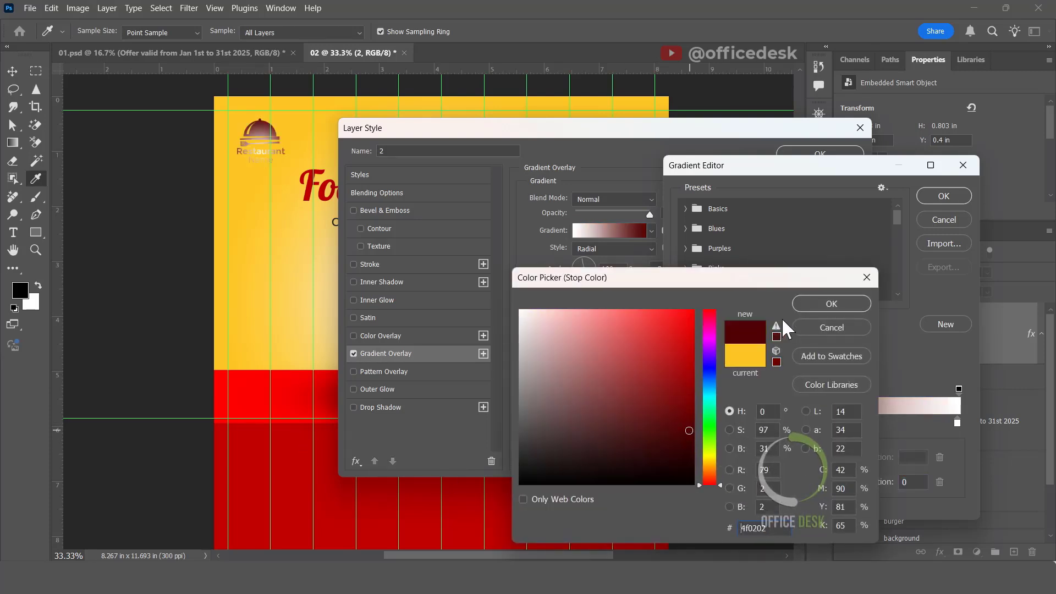
{"action": "left_click", "coordinate": [694, 389]}
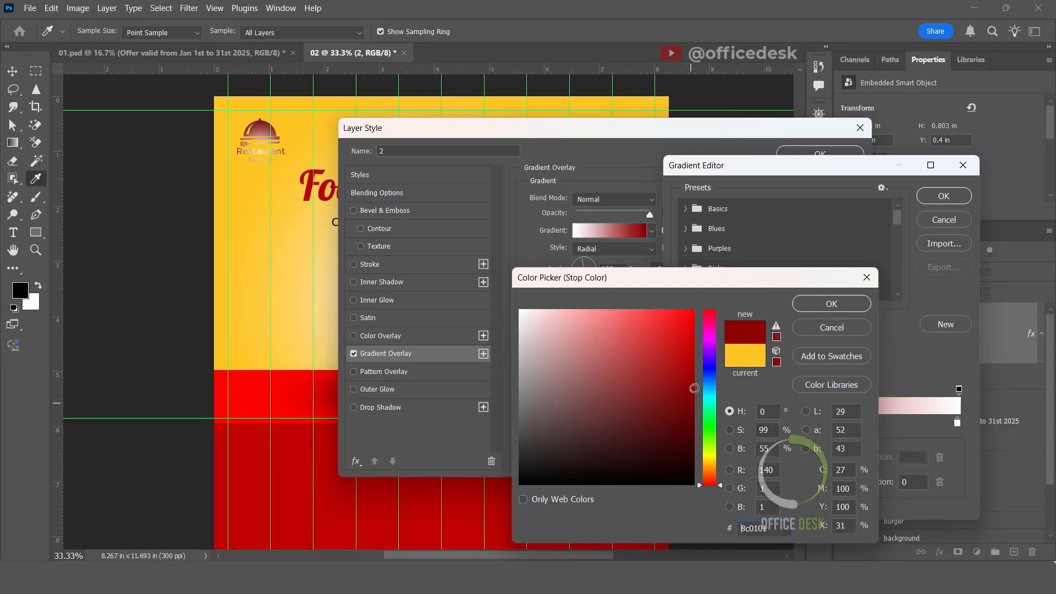
{"action": "left_click", "coordinate": [831, 304]}
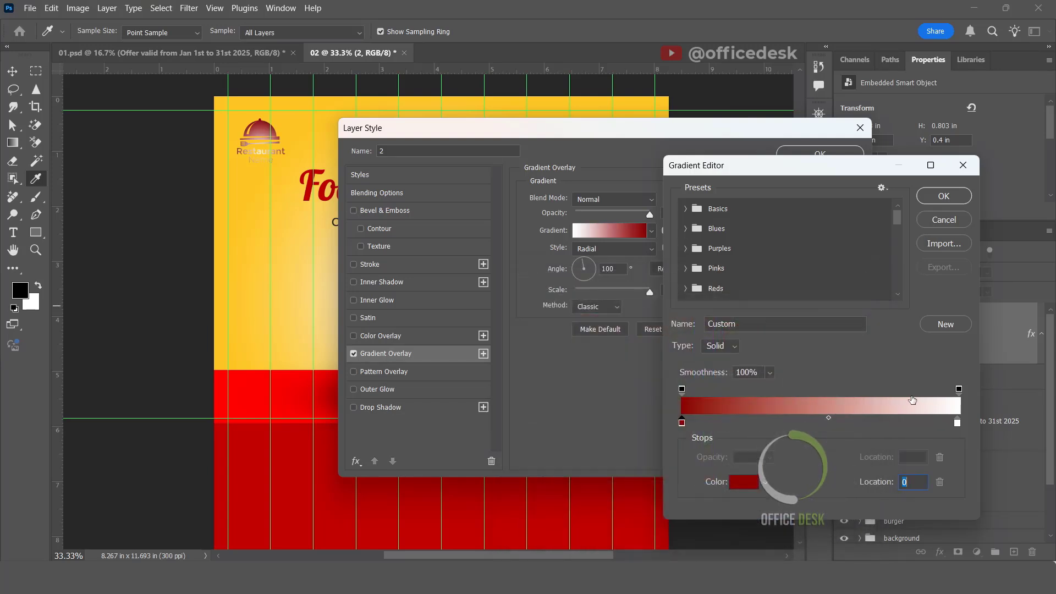
Set the gradient's white colour stop to bright red f30000, shift the gradient slightly across the logo and apply the layer style.
{"action": "double_click", "coordinate": [956, 421]}
{"action": "left_click", "coordinate": [308, 386]}
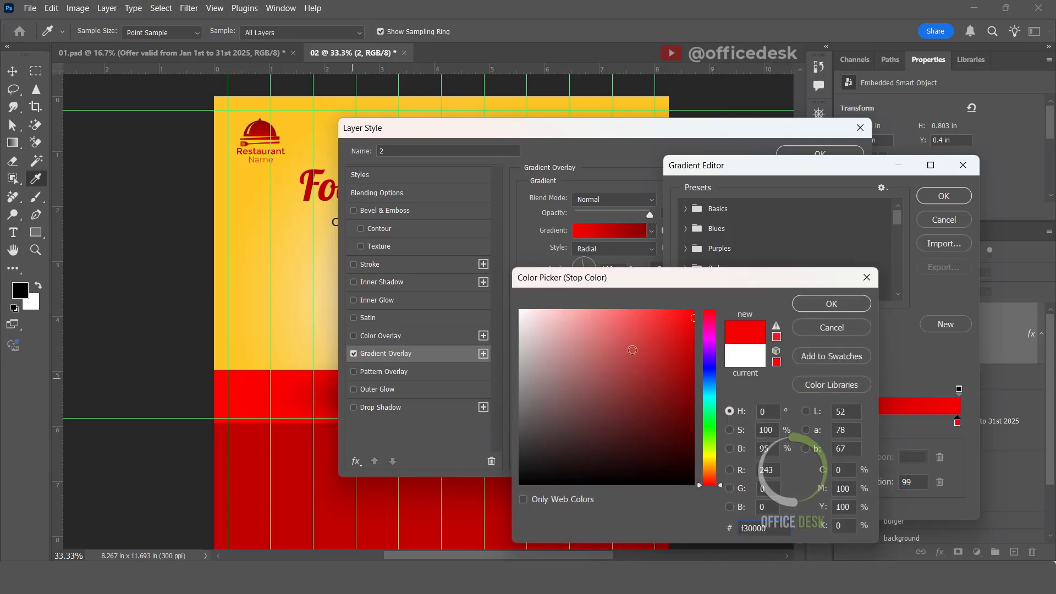
{"action": "left_click", "coordinate": [827, 305]}
{"action": "left_click", "coordinate": [938, 198]}
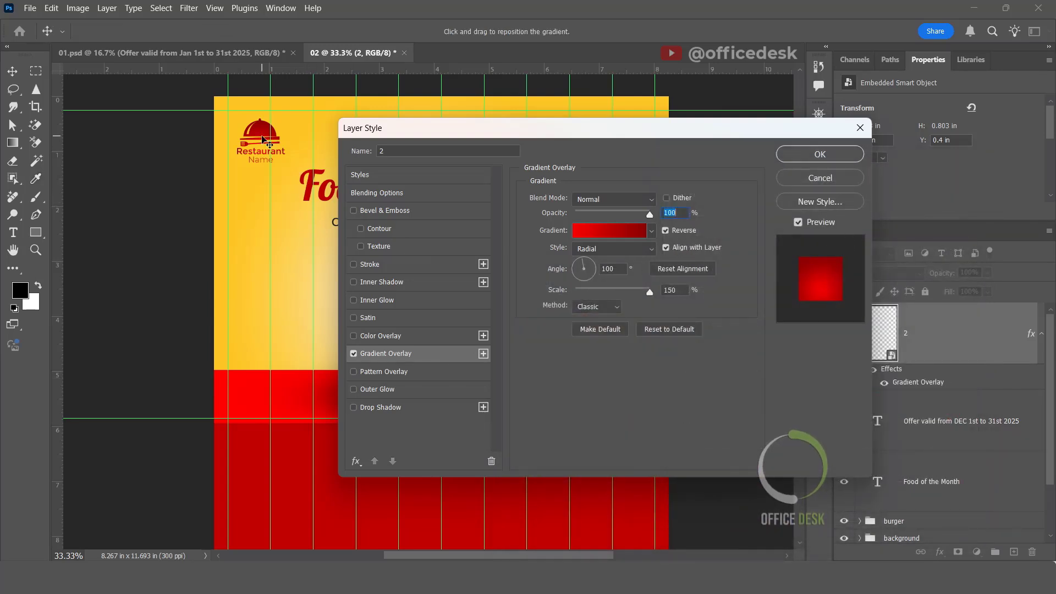
{"action": "left_click_drag", "start_coordinate": [262, 140], "coordinate": [276, 139]}
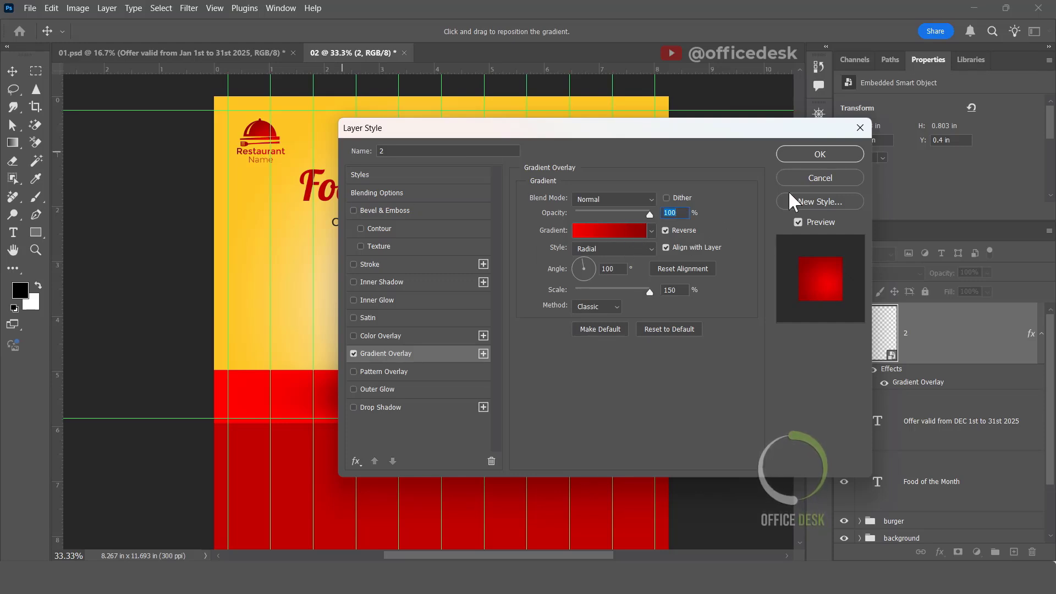
{"action": "left_click", "coordinate": [822, 155]}
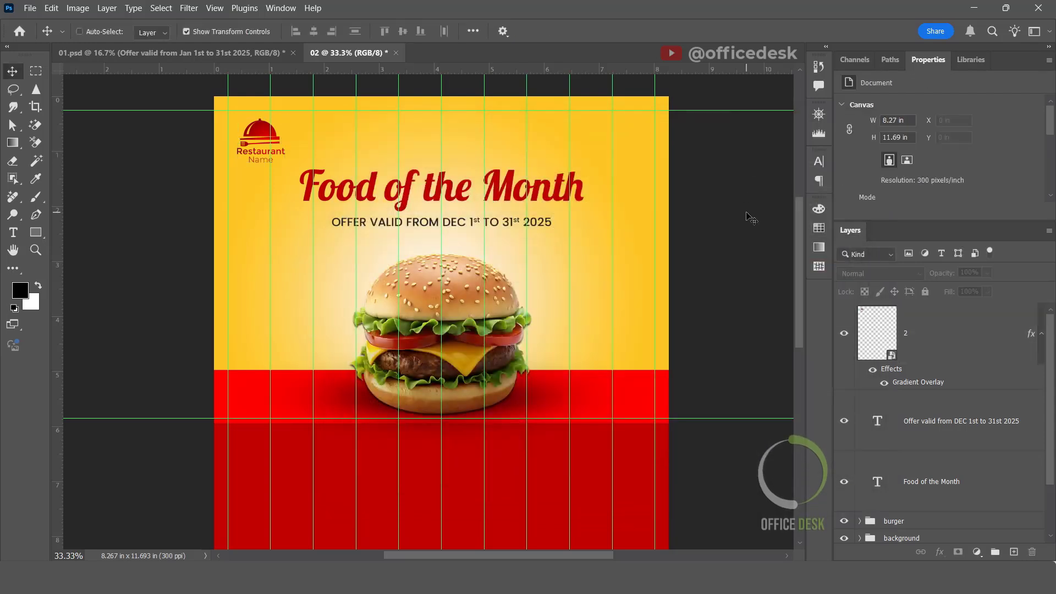
Shift the restaurant logo slightly right to centre it on the second vertical guide, and hide the guides.
{"action": "key", "text": "ctrl+semicolon"}
{"action": "key", "text": "ctrl+semicolon"}
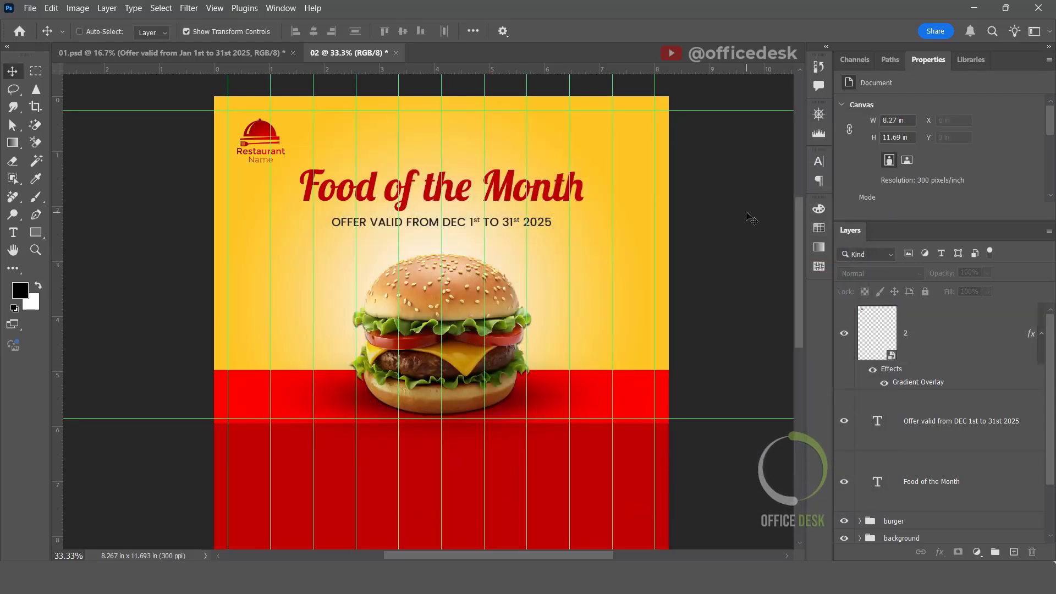
{"action": "left_click", "coordinate": [262, 142]}
{"action": "left_click", "coordinate": [259, 144]}
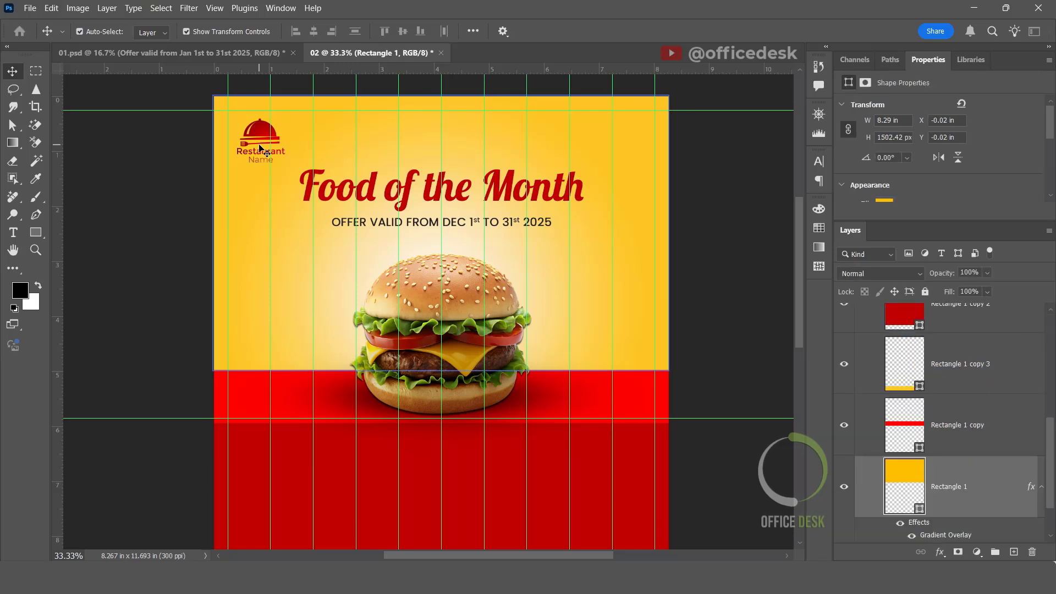
{"action": "left_click_drag", "start_coordinate": [252, 136], "coordinate": [260, 137]}
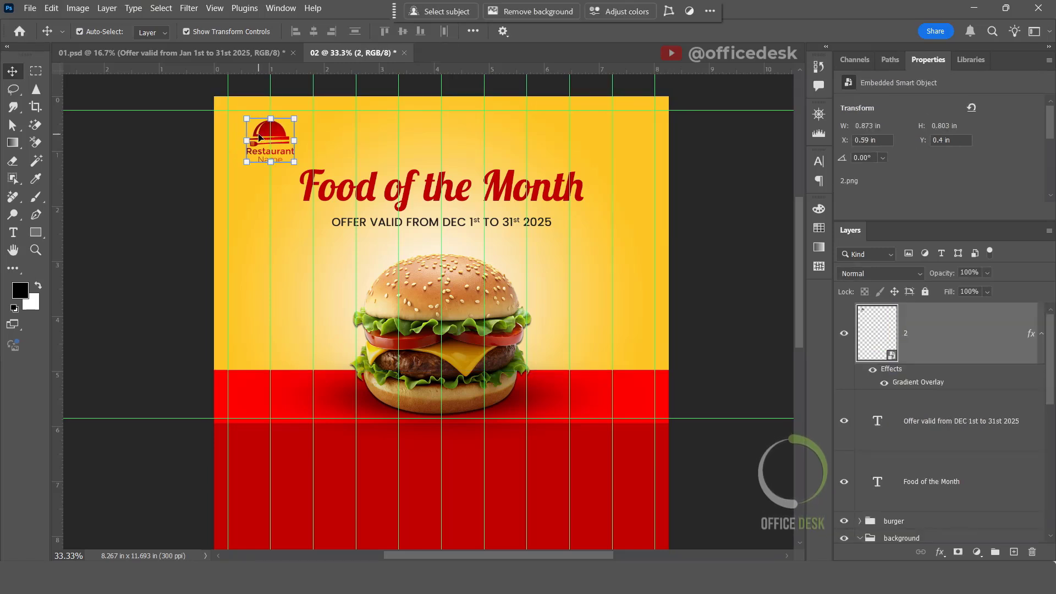
{"action": "left_click", "coordinate": [677, 231]}
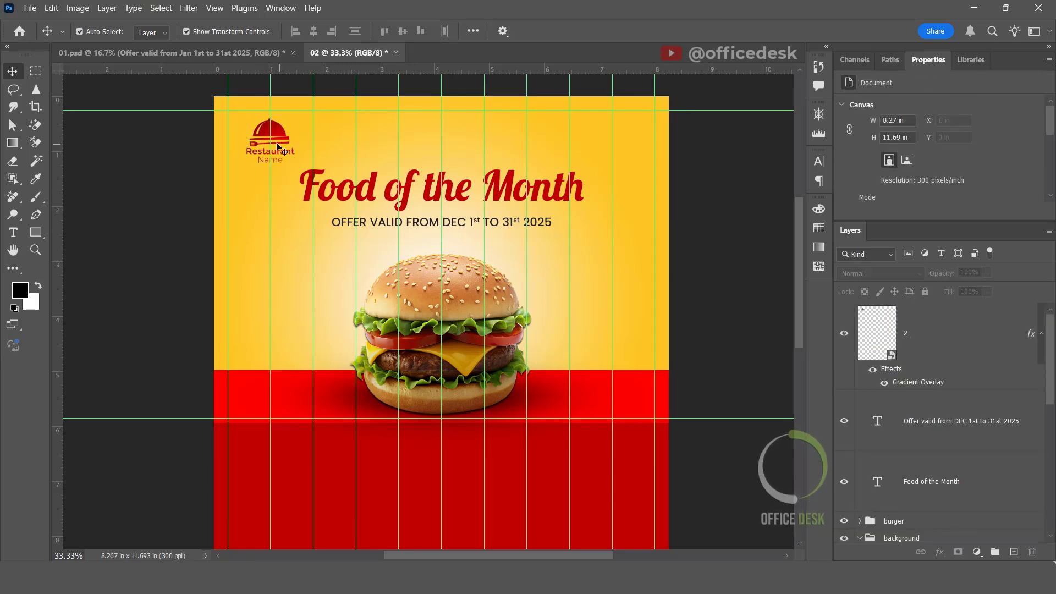
{"action": "key", "text": "ctrl+semicolon"}
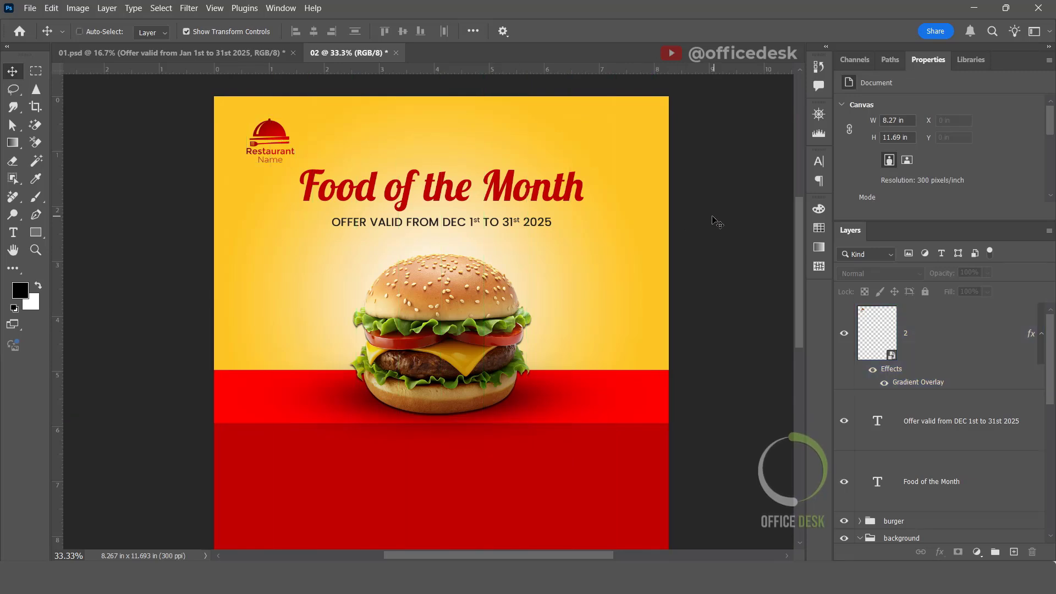
Nudge the "Food of the Month" heading and the offer line together slightly down the page.
{"action": "left_click", "coordinate": [493, 225]}
{"action": "left_click", "coordinate": [497, 195], "text": "shift"}
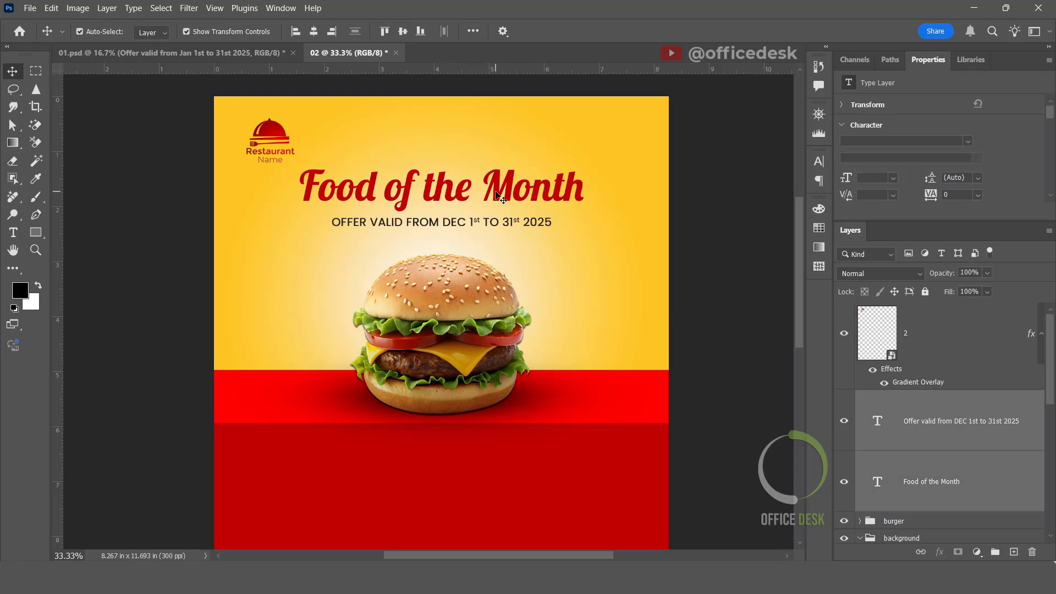
{"action": "key", "text": "Down"}
{"action": "key", "text": "Down"}
{"action": "key", "text": "Down"}
{"action": "key", "text": "Down"}
{"action": "key", "text": "Down"}
{"action": "key", "text": "Down"}
{"action": "key", "text": "Down"}
{"action": "key", "text": "Down"}
{"action": "key", "text": "Down"}
{"action": "key", "text": "Down"}
{"action": "key", "text": "Down"}
{"action": "key", "text": "Down"}
{"action": "key", "text": "Down"}
{"action": "key", "text": "Down"}
{"action": "key", "text": "Down"}
{"action": "key", "text": "Down"}
{"action": "key", "text": "Down"}
{"action": "key", "text": "Down"}
{"action": "key", "text": "Down"}
{"action": "key", "text": "Down"}
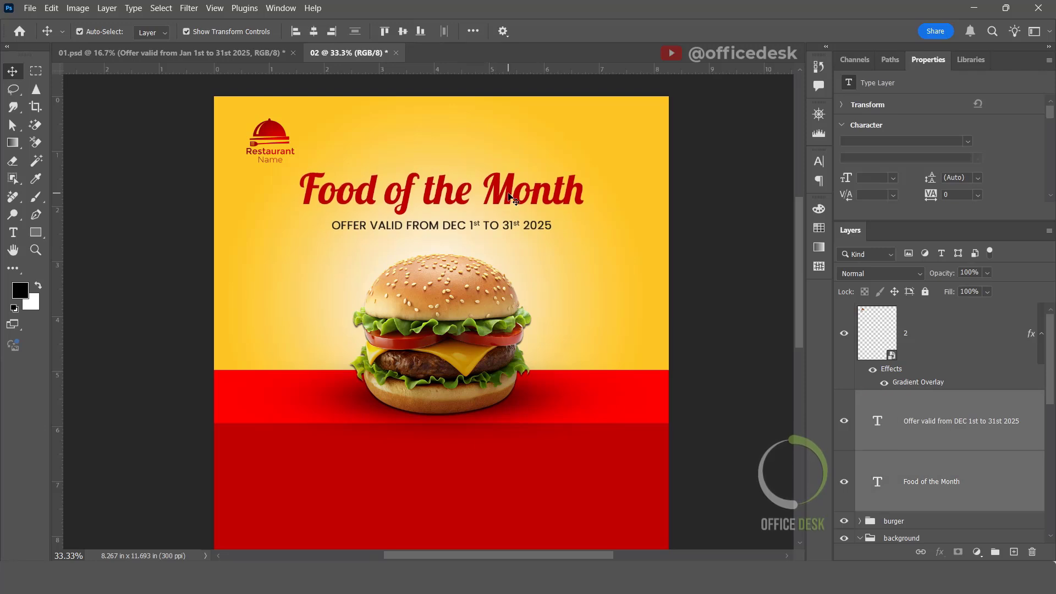
Group the heading and offer line layers and name the group "Heading text".
{"action": "key", "text": "ctrl+g"}
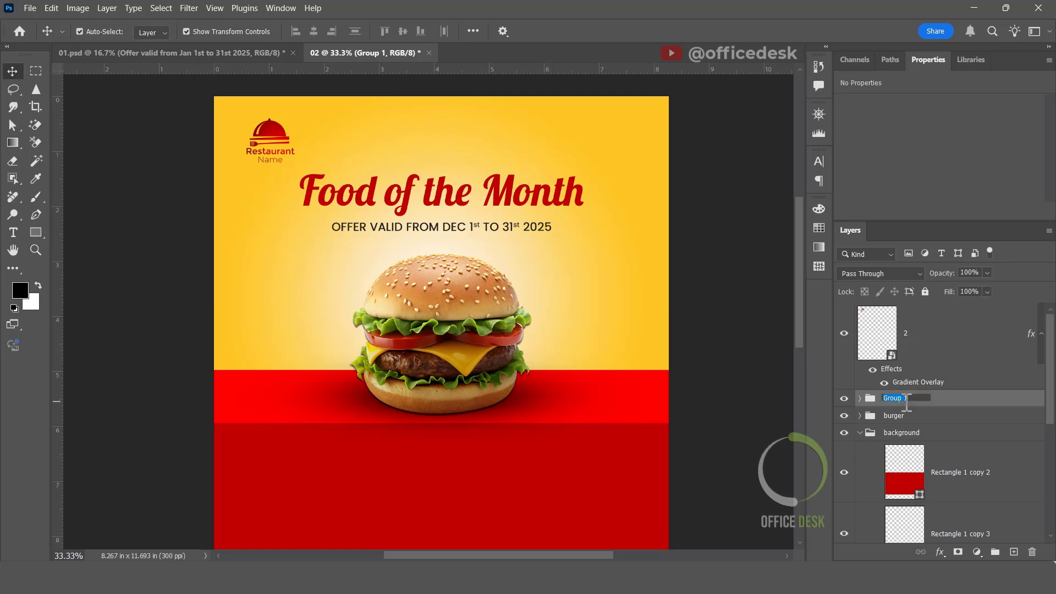
{"action": "type", "text": "ading"}
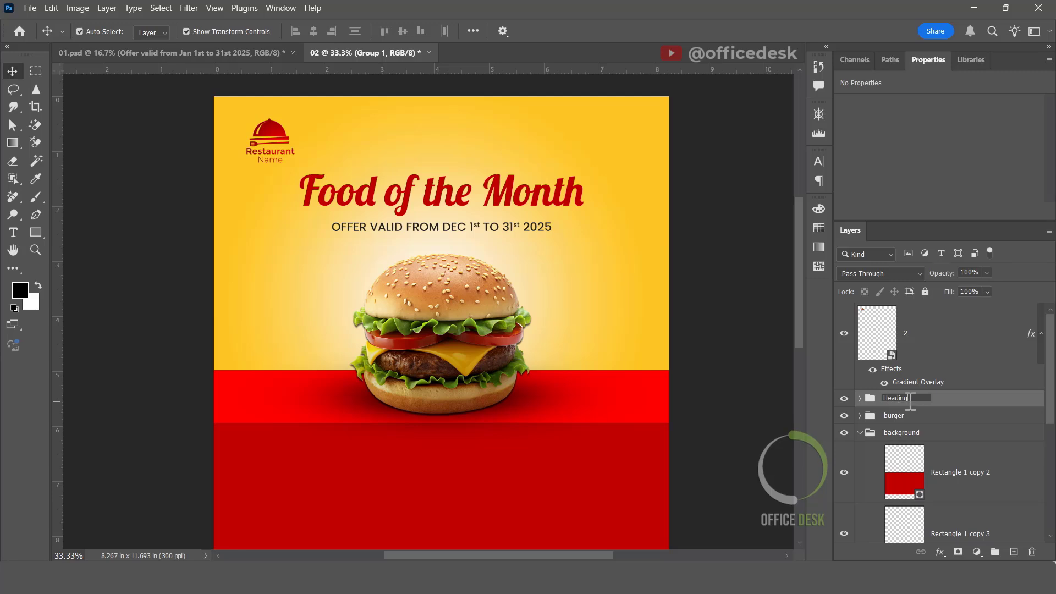
{"action": "type", "text": " te"}
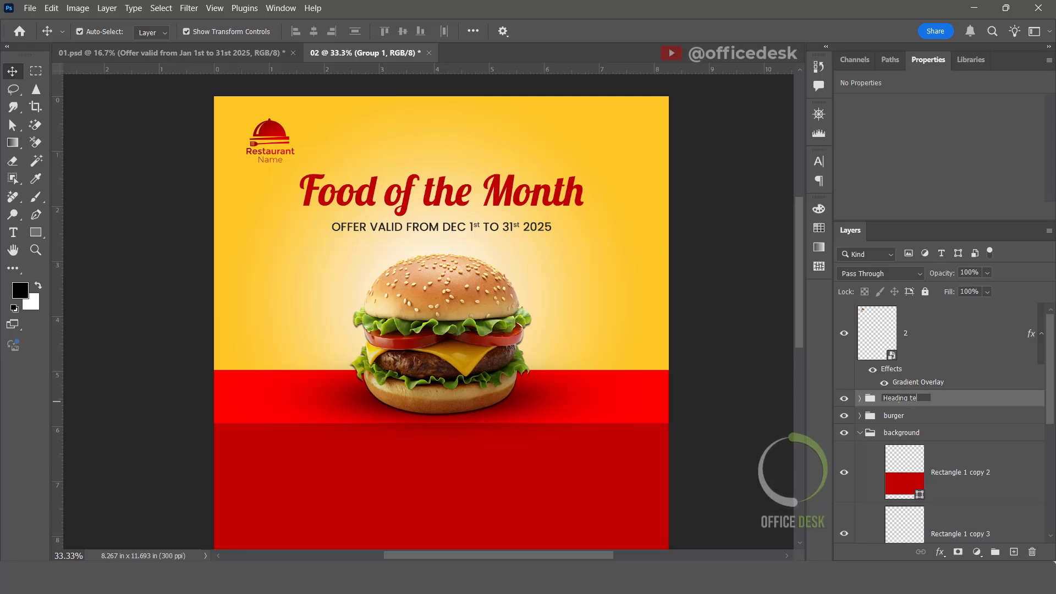
{"action": "type", "text": "xt"}
{"action": "key", "text": "Return"}
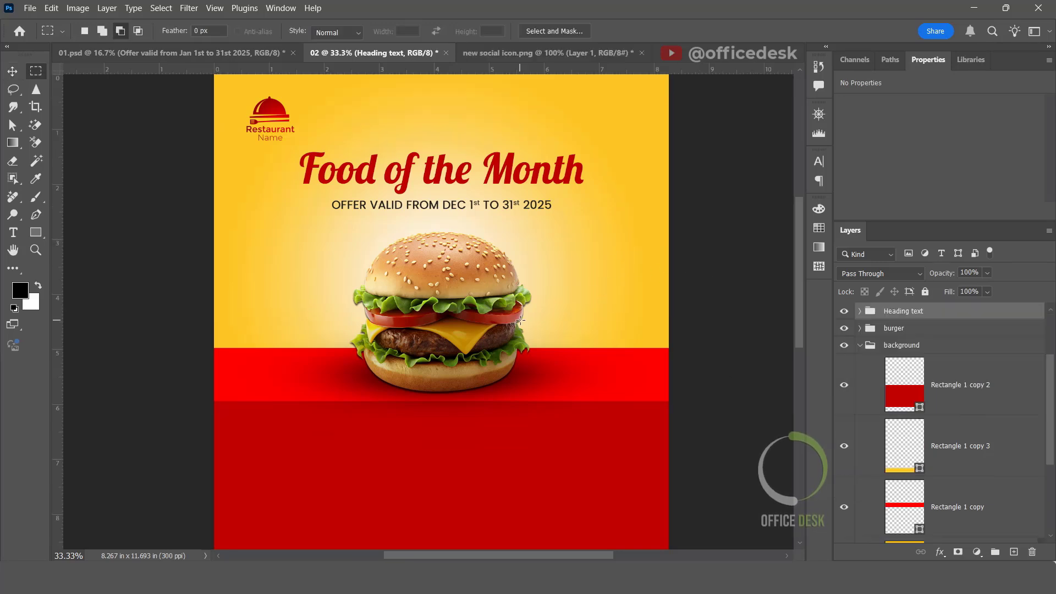
Paste the copied social icons into the flyer, convert them to a smart object and move them to the page's upper-right area.
{"action": "scroll", "coordinate": [525, 327], "scroll_direction": "up", "scroll_amount": 1}
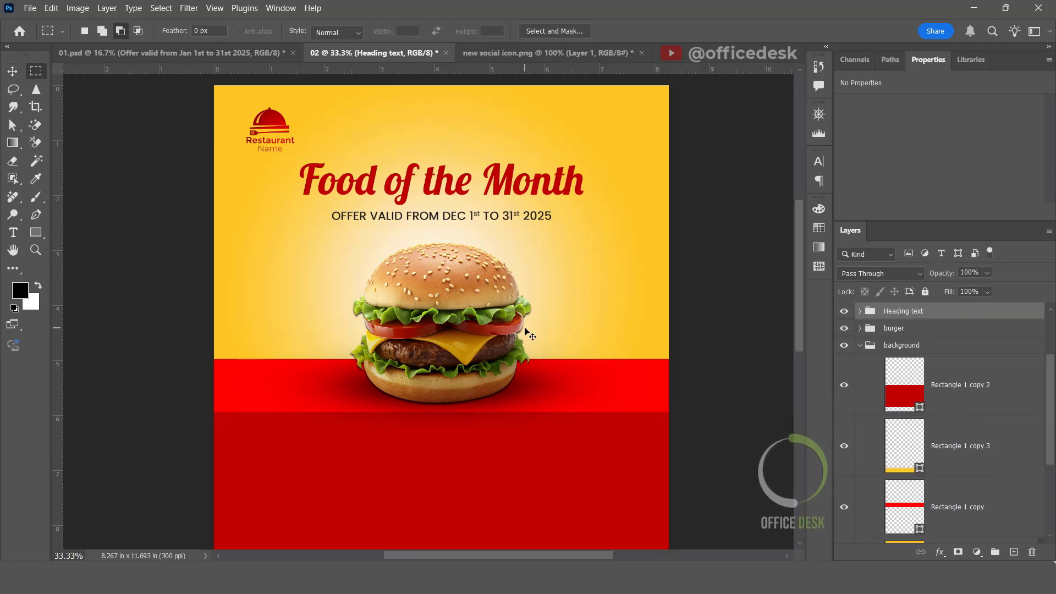
{"action": "key", "text": "ctrl+v"}
{"action": "left_click", "coordinate": [12, 71]}
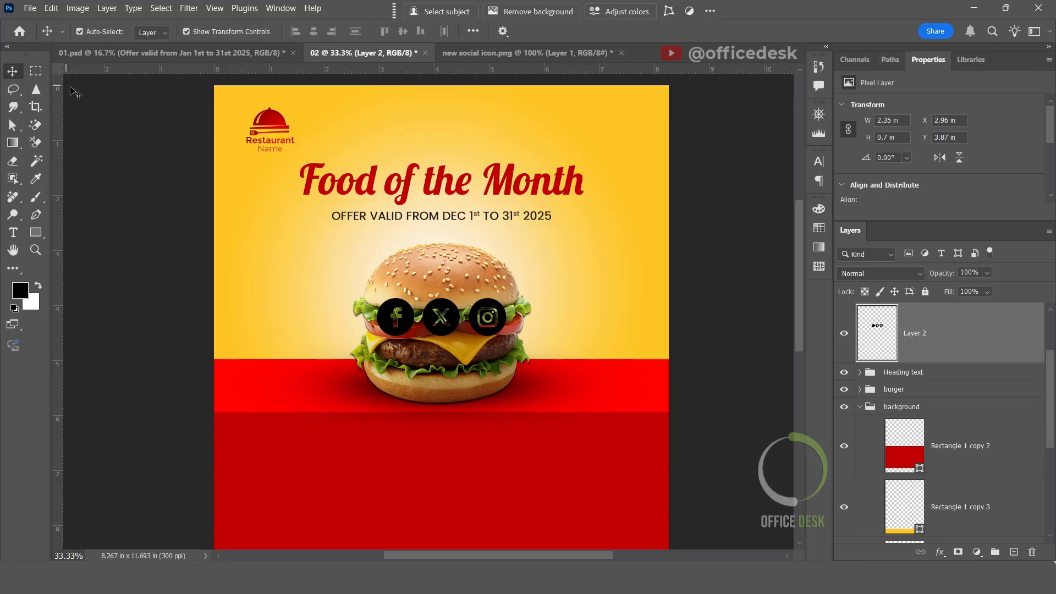
{"action": "right_click", "coordinate": [1001, 334]}
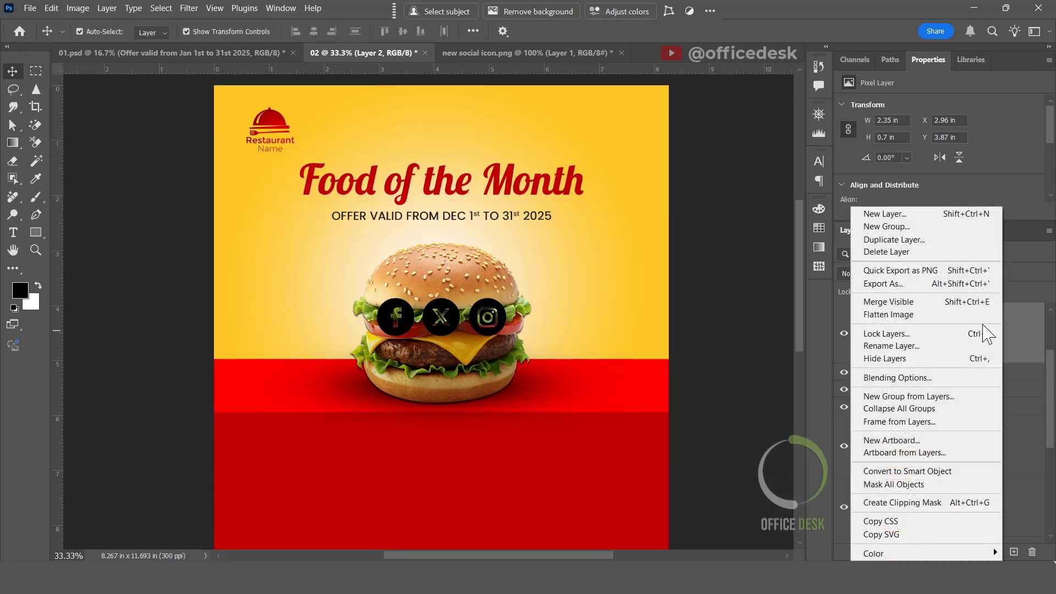
{"action": "left_click", "coordinate": [899, 471]}
{"action": "left_click_drag", "start_coordinate": [497, 311], "coordinate": [619, 102]}
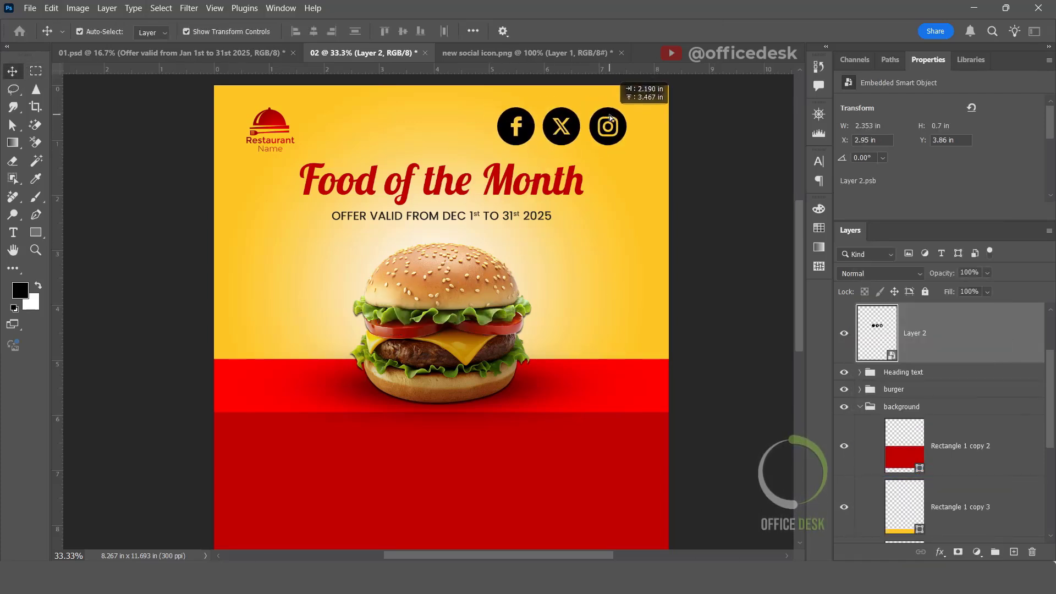
Scale the social icons to 51% and move them closer to the page's right edge, level with the logo.
{"action": "key", "text": "ctrl+t"}
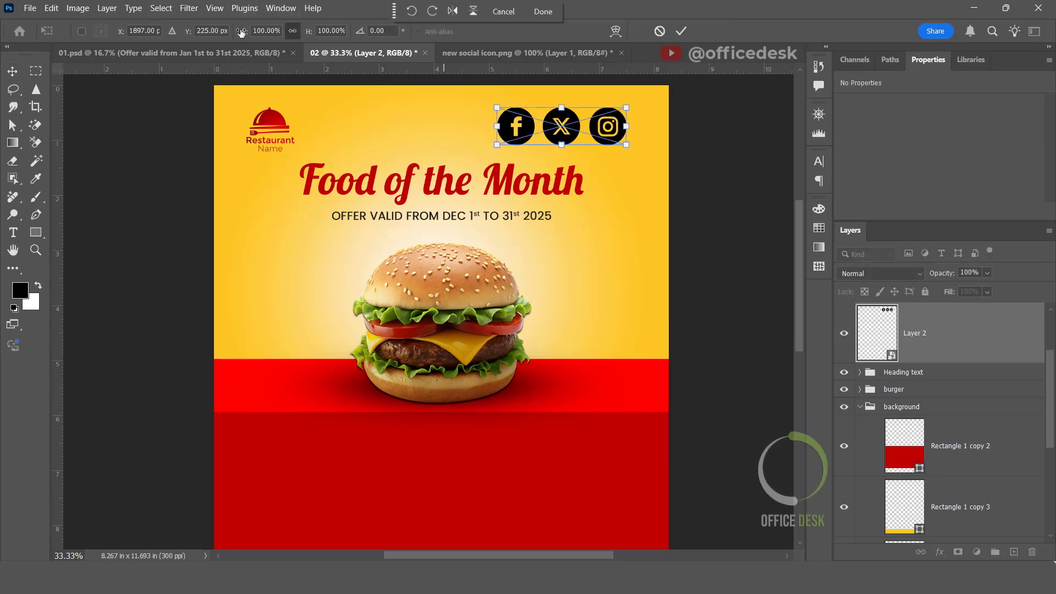
{"action": "left_click_drag", "start_coordinate": [243, 31], "coordinate": [207, 44]}
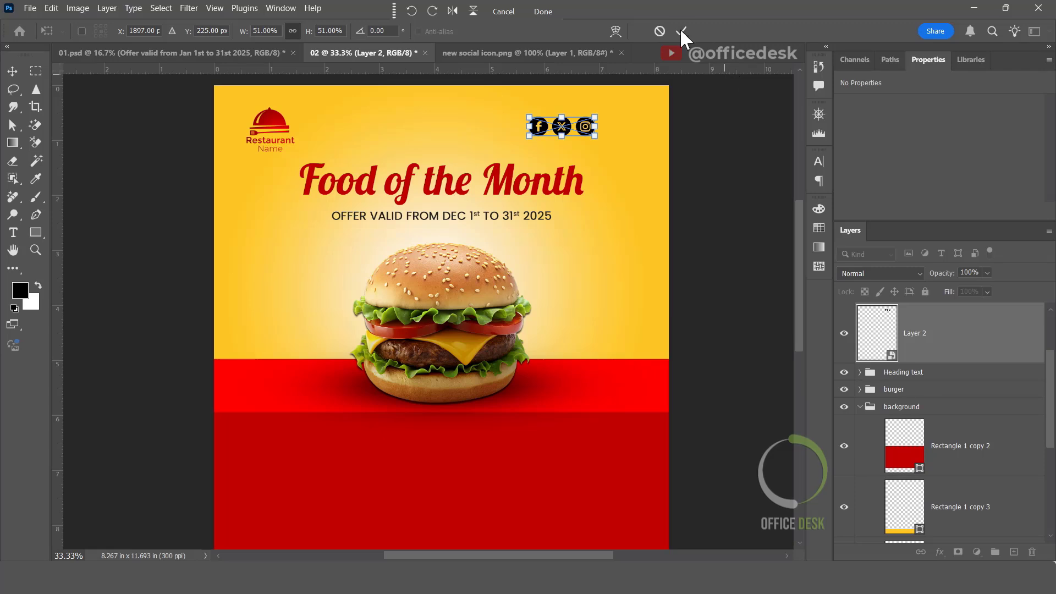
{"action": "left_click", "coordinate": [681, 30]}
{"action": "left_click_drag", "start_coordinate": [587, 128], "coordinate": [625, 130]}
{"action": "left_click", "coordinate": [284, 132], "text": "shift"}
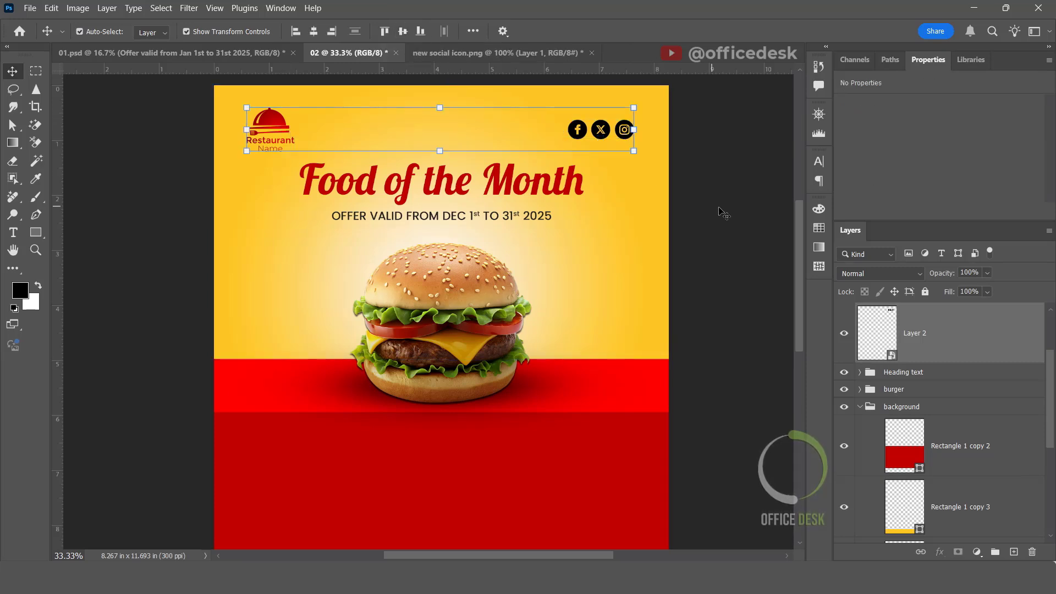
{"action": "left_click", "coordinate": [752, 215]}
With the guides shown, shift the social icons slightly right to balance the logo's side margin, and hide the guides again.
{"action": "key", "text": "ctrl+semicolon"}
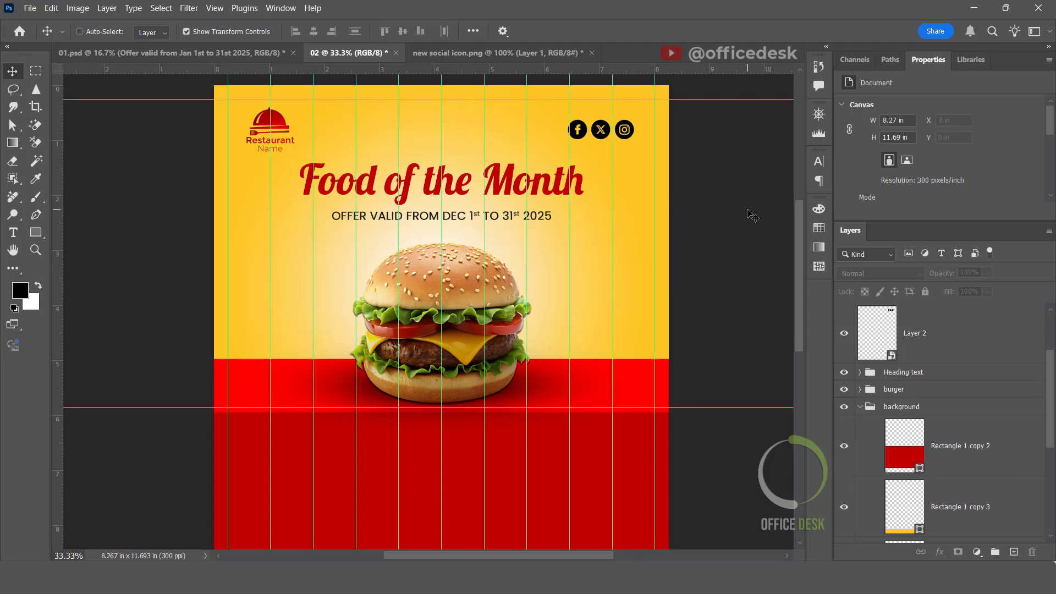
{"action": "key", "text": "ctrl+v"}
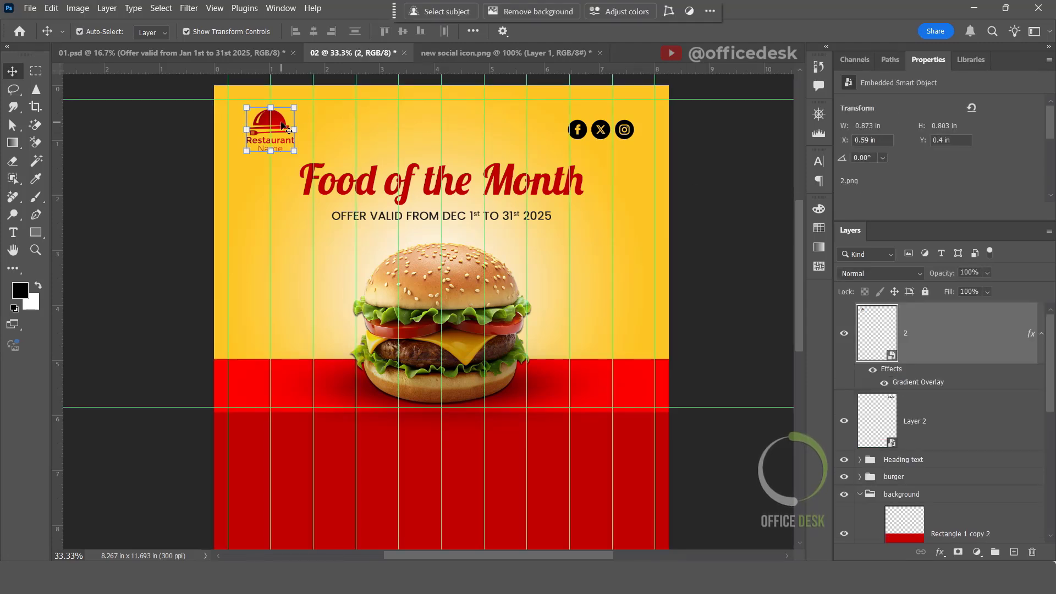
{"action": "left_click", "coordinate": [623, 127]}
{"action": "left_click", "coordinate": [622, 127]}
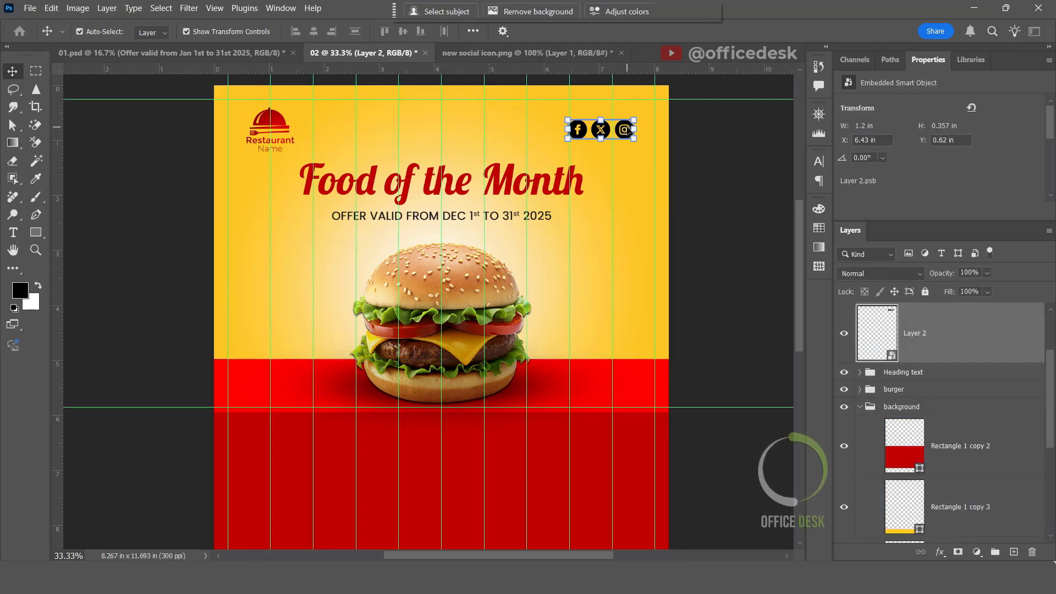
{"action": "left_click_drag", "start_coordinate": [622, 126], "coordinate": [635, 129]}
{"action": "left_click", "coordinate": [282, 129]}
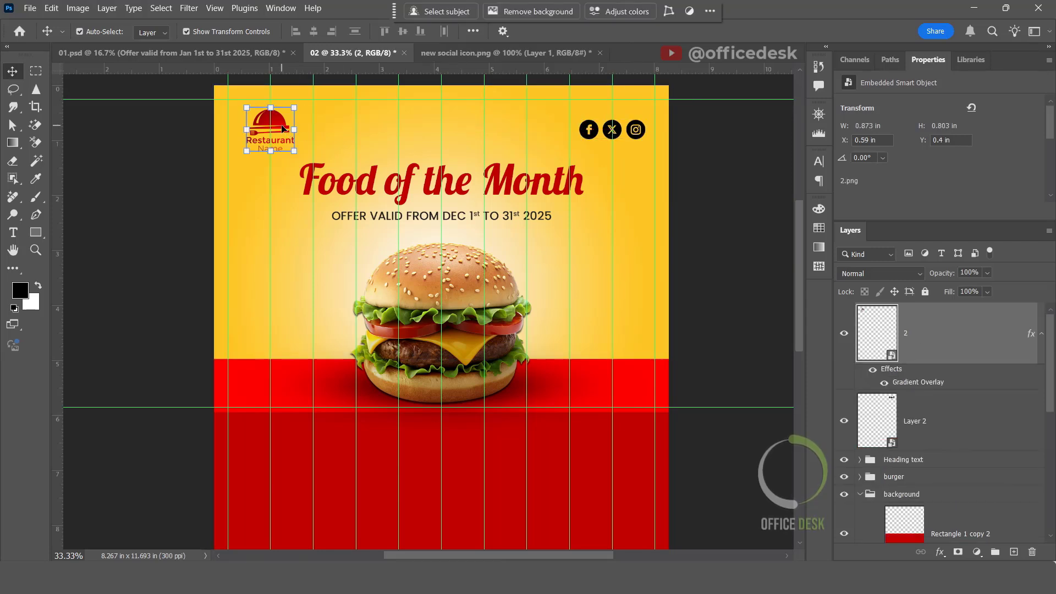
{"action": "left_click", "coordinate": [635, 130]}
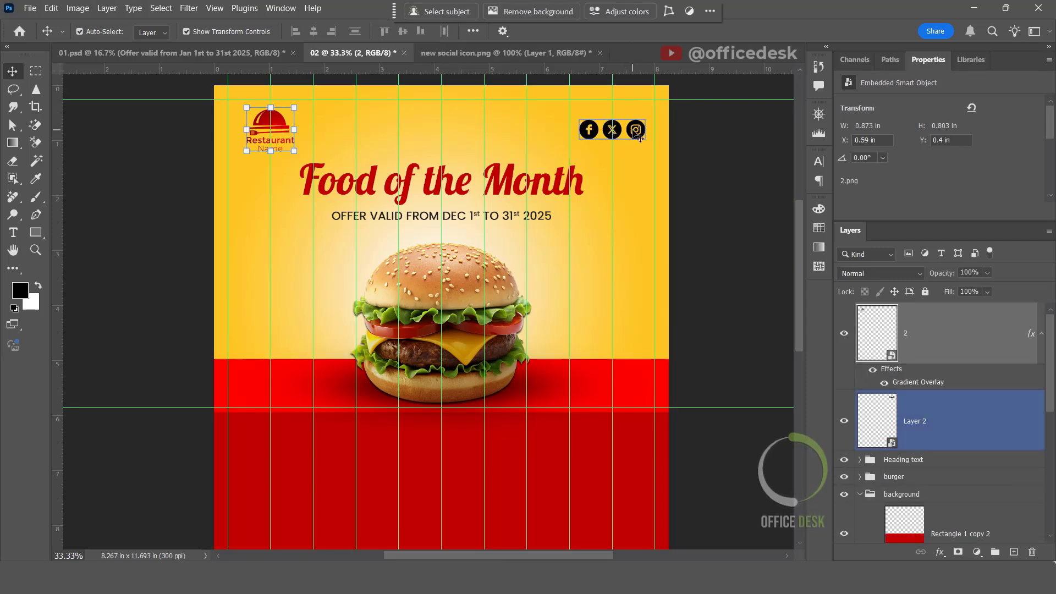
{"action": "left_click", "coordinate": [283, 127]}
{"action": "left_click", "coordinate": [636, 129], "text": "shift"}
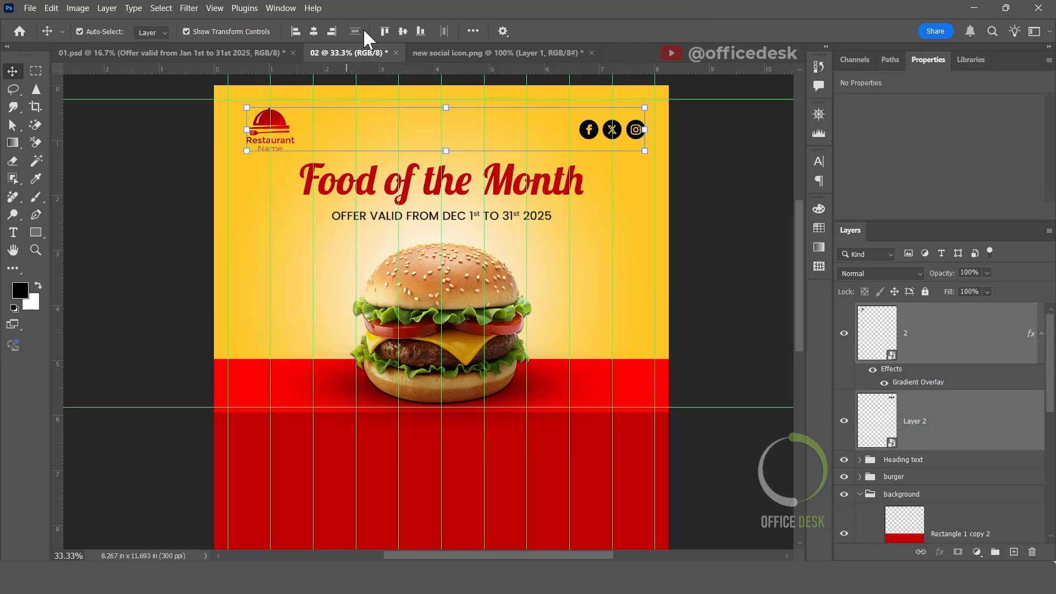
{"action": "left_click", "coordinate": [731, 214]}
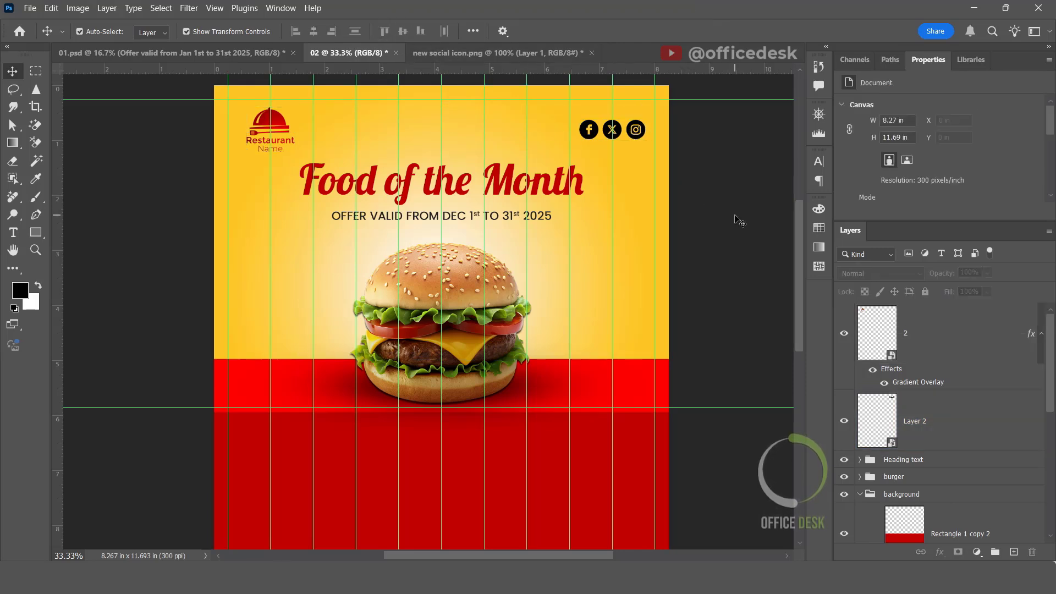
{"action": "key", "text": "ctrl+semicolon"}
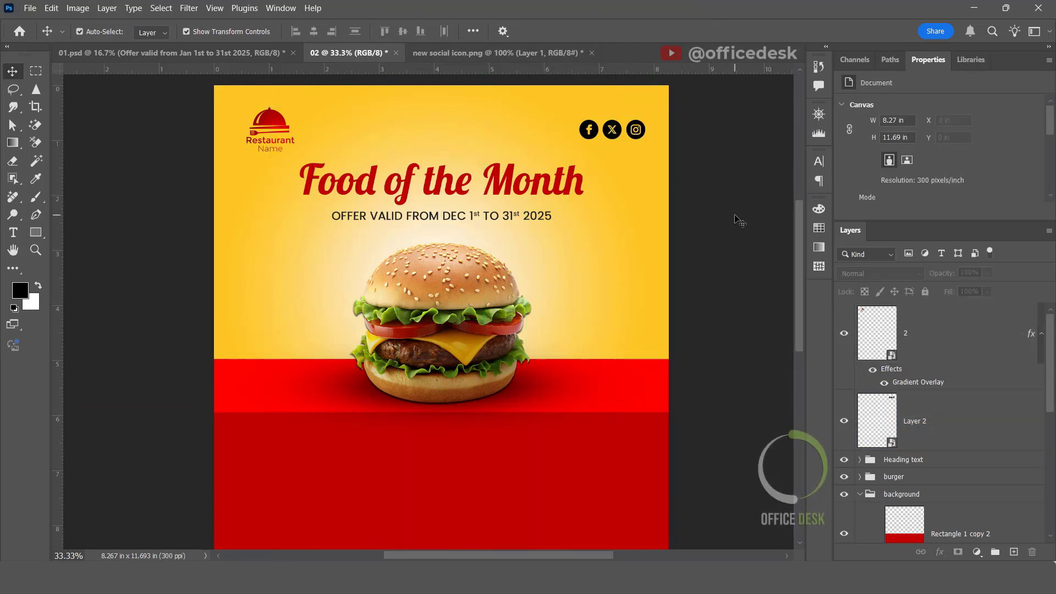
Nudge the heading and offer line a little further down, closer to the burger, and deselect them.
{"action": "scroll", "coordinate": [703, 308], "scroll_direction": "up", "scroll_amount": 1}
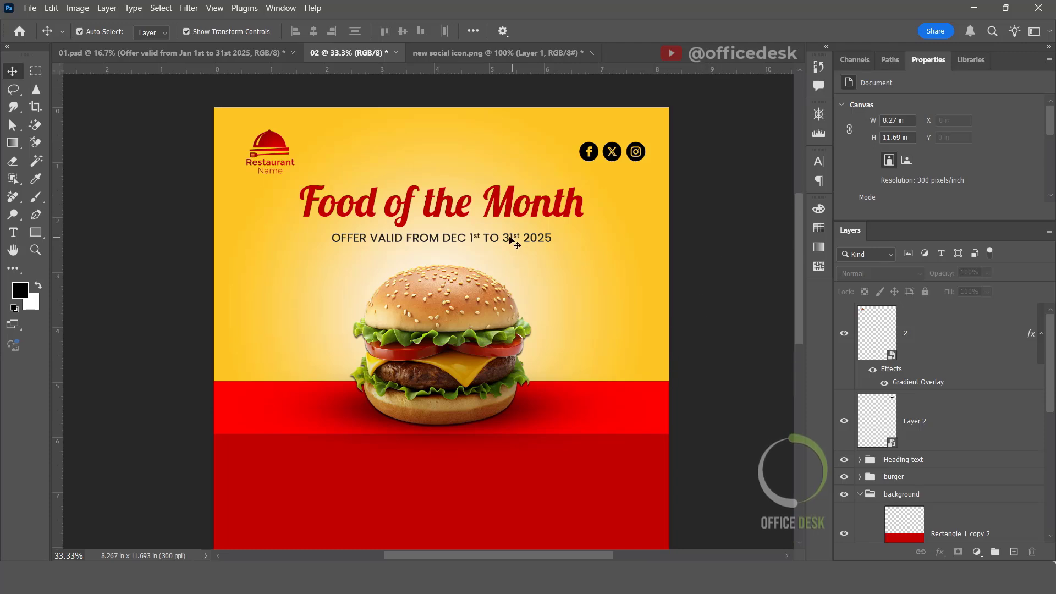
{"action": "left_click", "coordinate": [490, 242]}
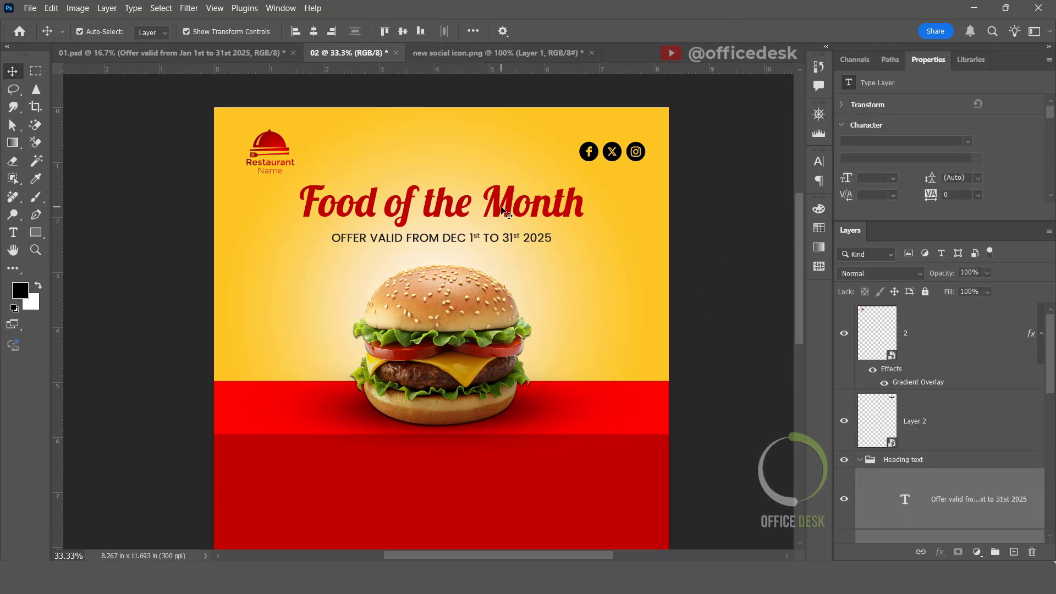
{"action": "key", "text": "Down"}
{"action": "key", "text": "Down"}
{"action": "key", "text": "Down"}
{"action": "key", "text": "Down"}
{"action": "key", "text": "Down"}
{"action": "key", "text": "Down"}
{"action": "key", "text": "Down"}
{"action": "key", "text": "Down"}
{"action": "key", "text": "Down"}
{"action": "key", "text": "Down"}
{"action": "key", "text": "Down"}
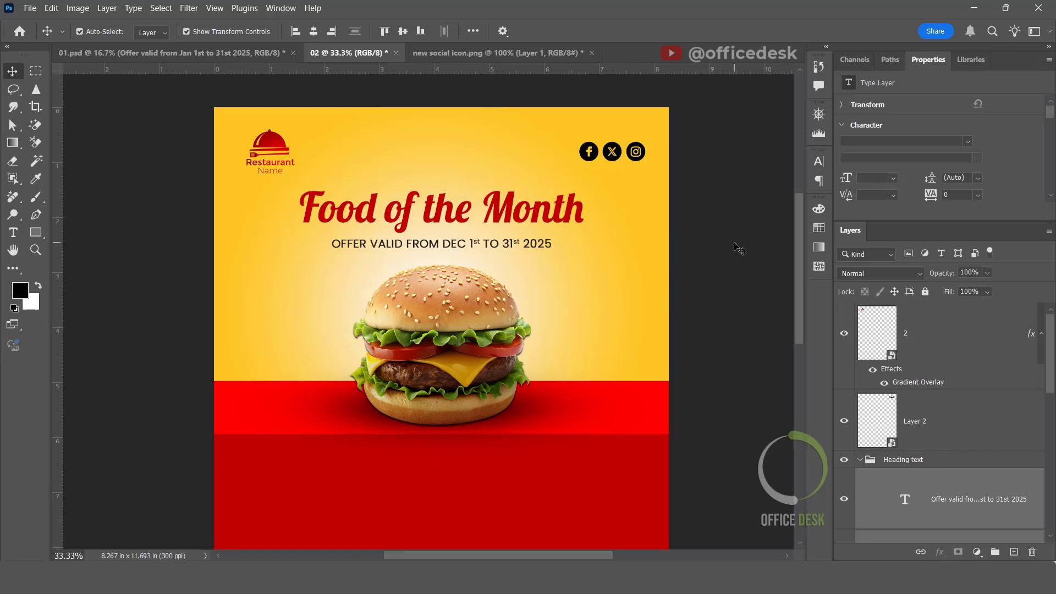
{"action": "key", "text": "Down"}
{"action": "left_click", "coordinate": [735, 243]}
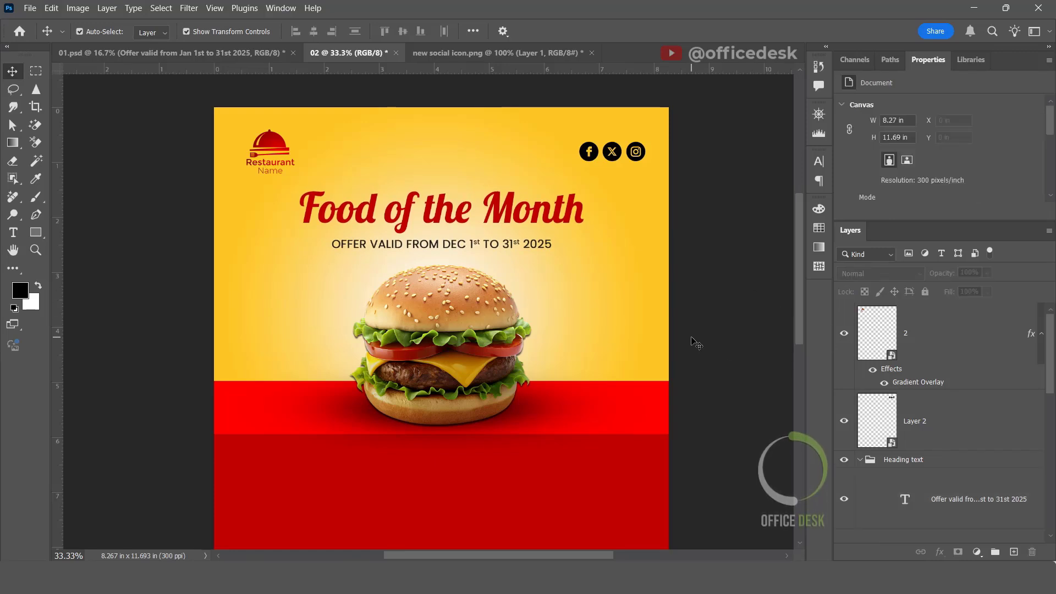
Add a new layer directly above Rectangle 1 and place 00 ss.jpg in it as an embedded image.
{"action": "scroll", "coordinate": [959, 518], "scroll_direction": "down", "scroll_amount": 10}
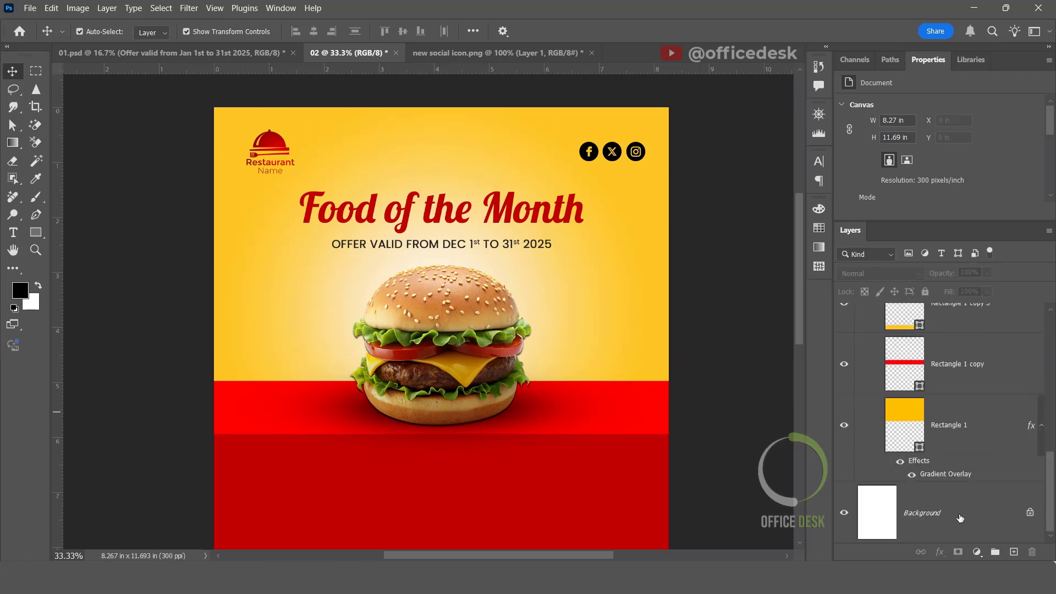
{"action": "left_click", "coordinate": [944, 427]}
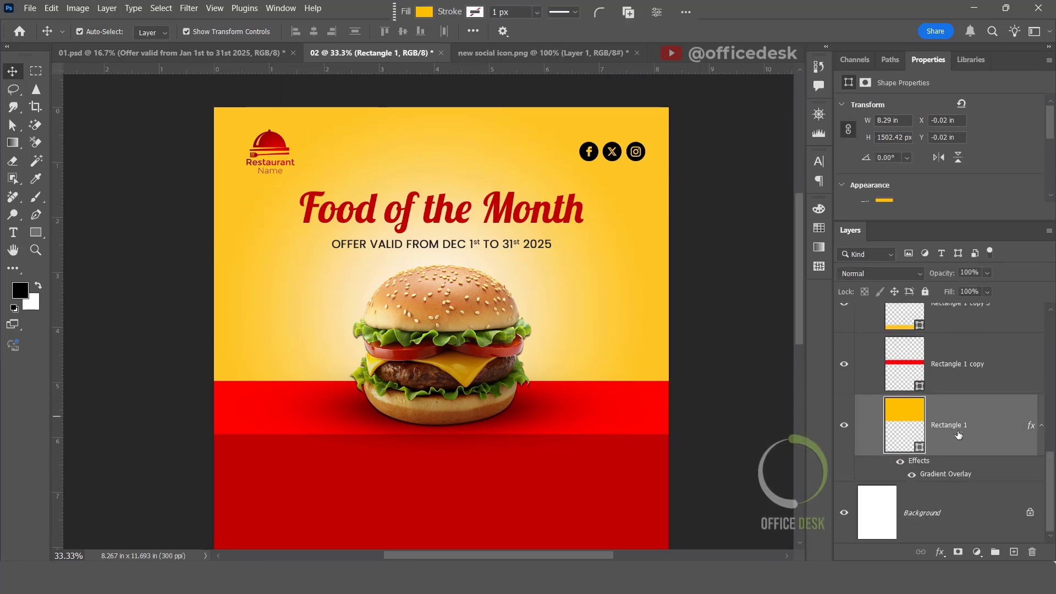
{"action": "left_click", "coordinate": [1012, 552]}
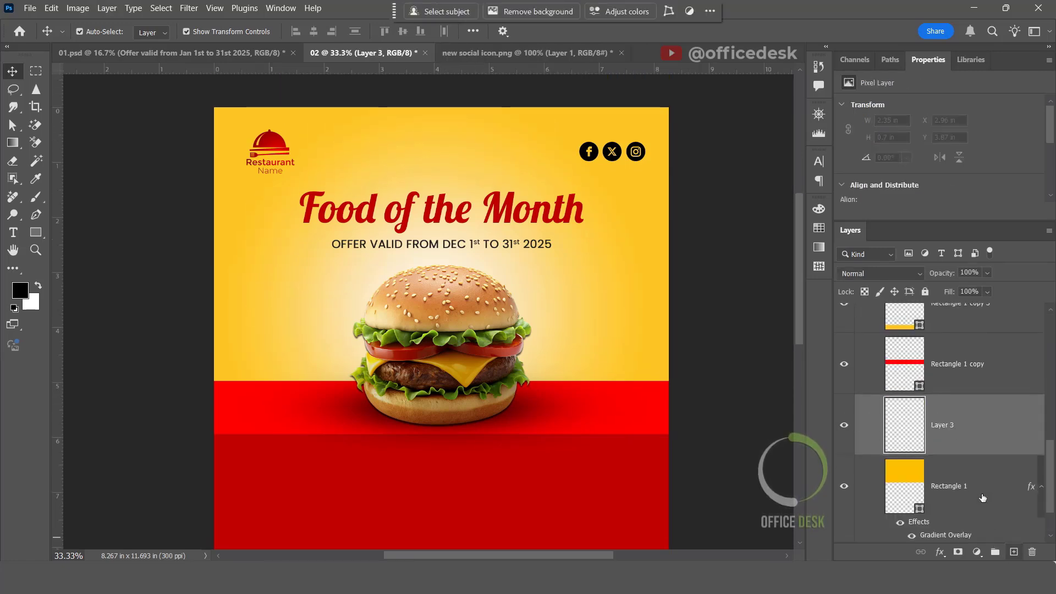
{"action": "left_click", "coordinate": [29, 7]}
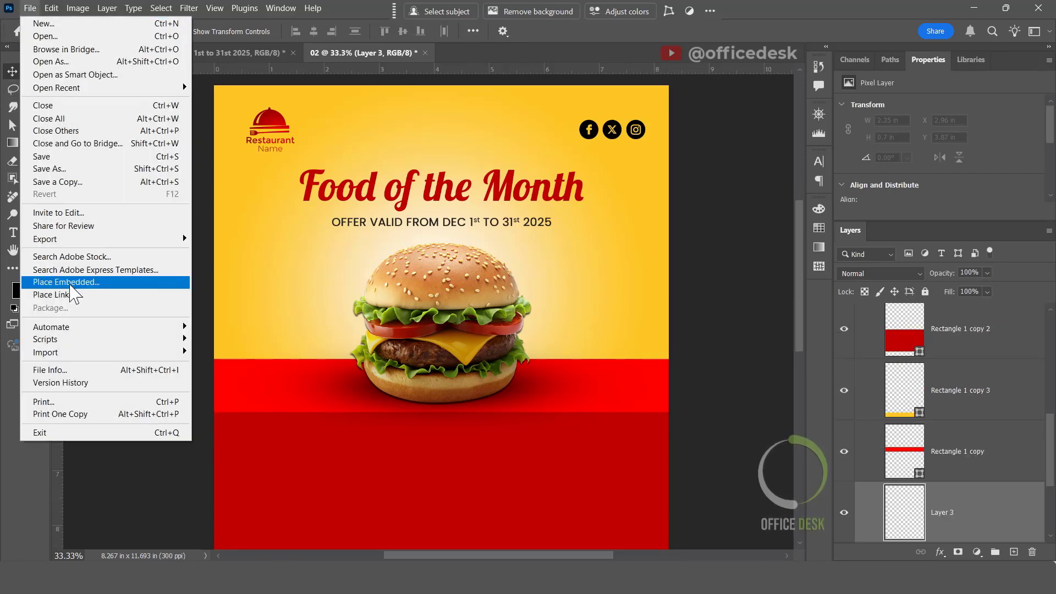
{"action": "left_click", "coordinate": [71, 284]}
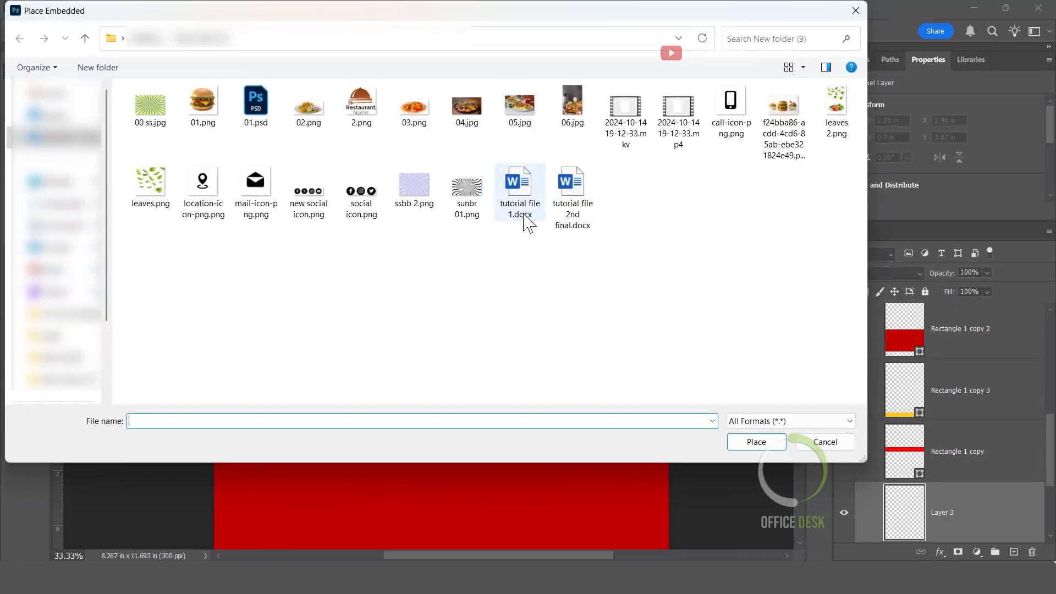
{"action": "left_click", "coordinate": [150, 105]}
{"action": "left_click", "coordinate": [754, 442]}
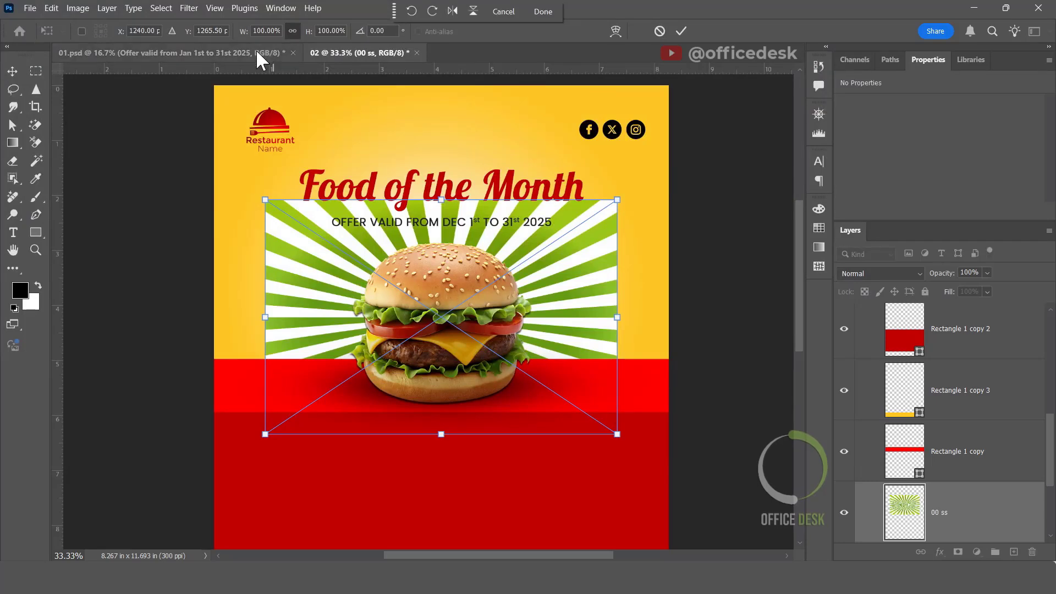
Scale the sunburst image to 172% and move it up so it covers the whole yellow band.
{"action": "left_click_drag", "start_coordinate": [244, 35], "coordinate": [290, 65]}
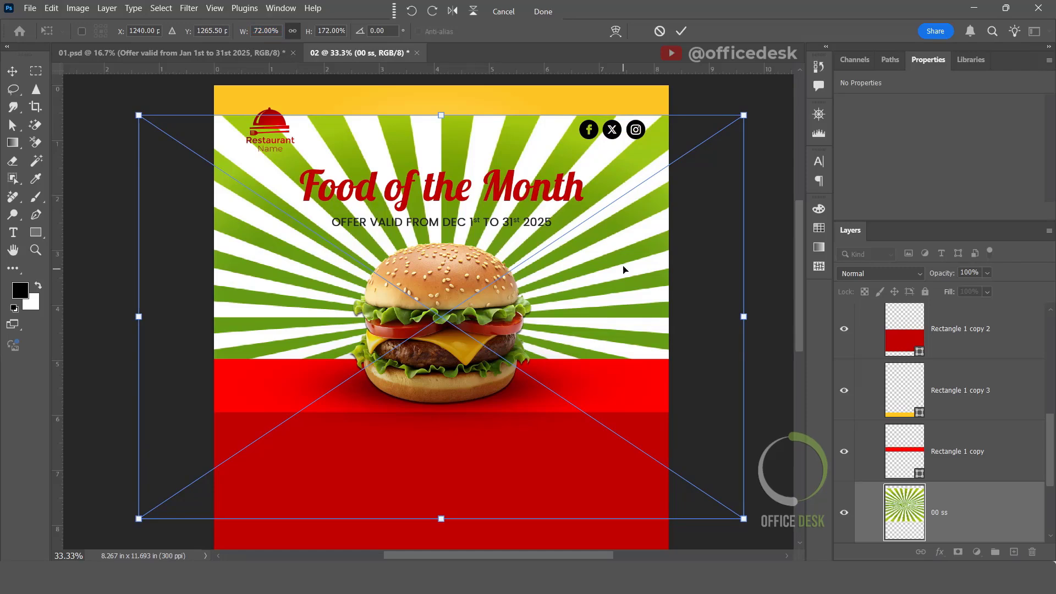
{"action": "left_click_drag", "start_coordinate": [606, 234], "coordinate": [611, 162]}
{"action": "left_click", "coordinate": [682, 31]}
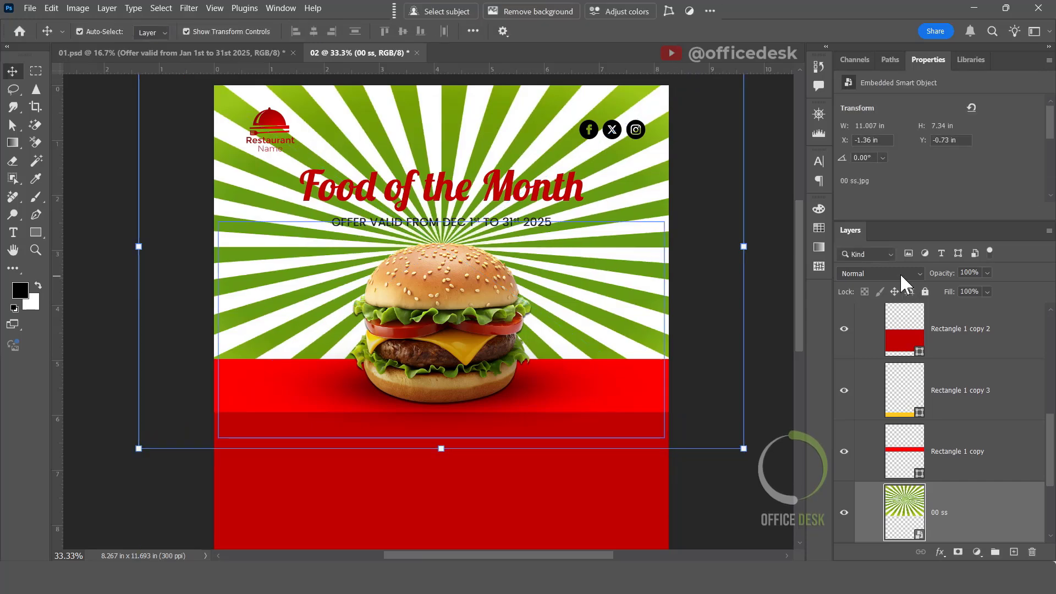
Blend the sunburst into the yellow band using Soft Light at 40% opacity.
{"action": "left_click", "coordinate": [900, 273]}
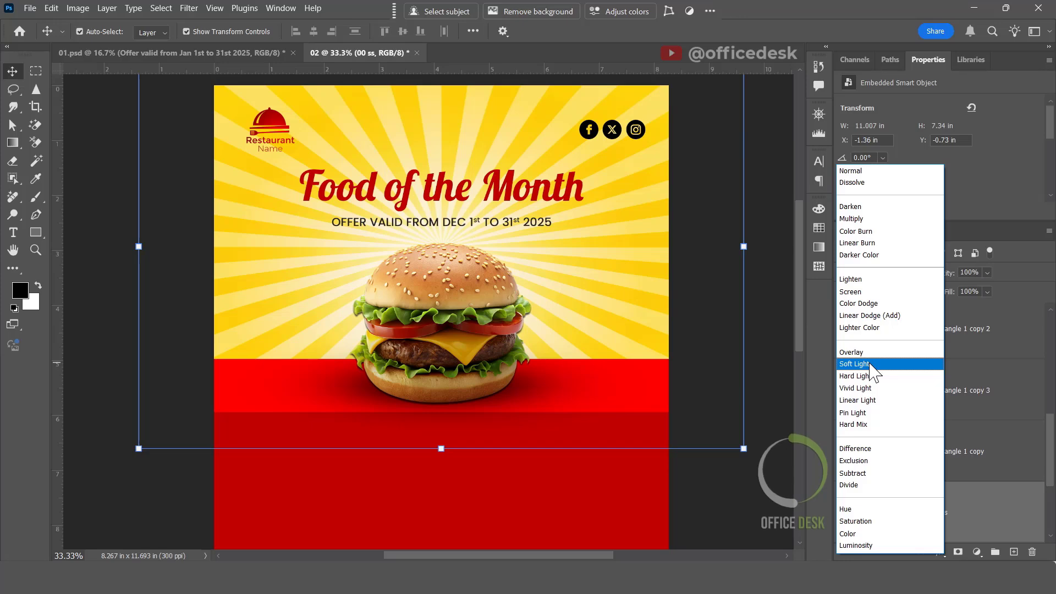
{"action": "left_click", "coordinate": [854, 364]}
{"action": "left_click_drag", "start_coordinate": [982, 270], "coordinate": [963, 284]}
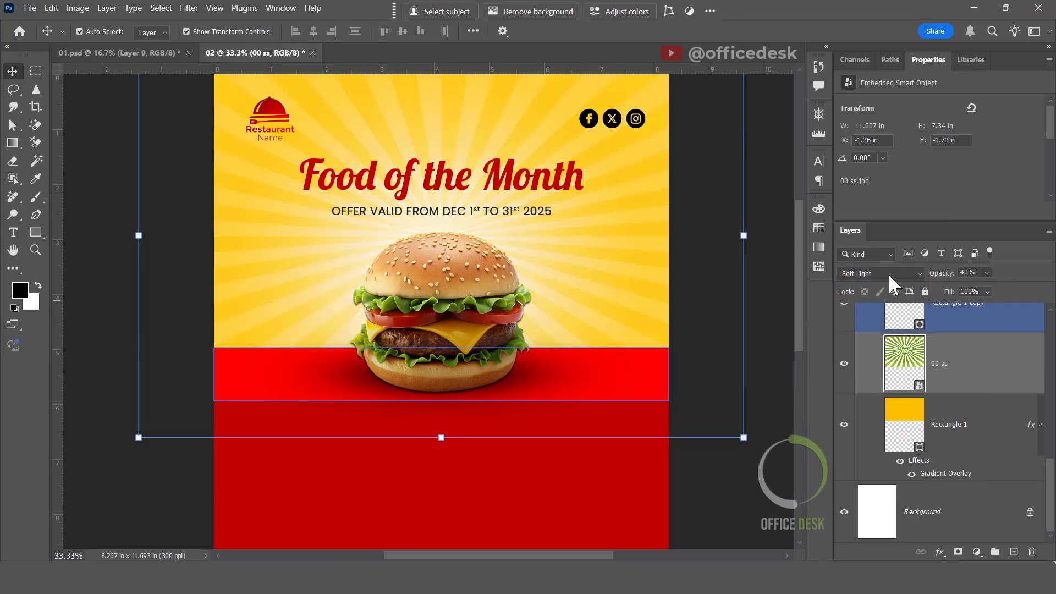
Set the sunburst layer's blend mode to Overlay and its opacity to 18%, and deselect it.
{"action": "left_click", "coordinate": [888, 273]}
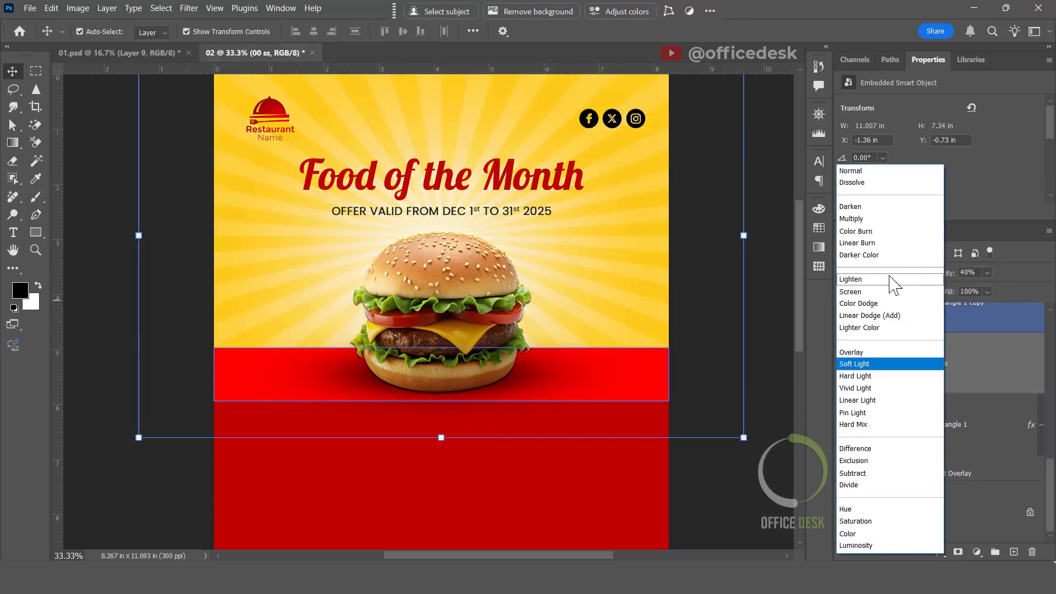
{"action": "left_click", "coordinate": [853, 353]}
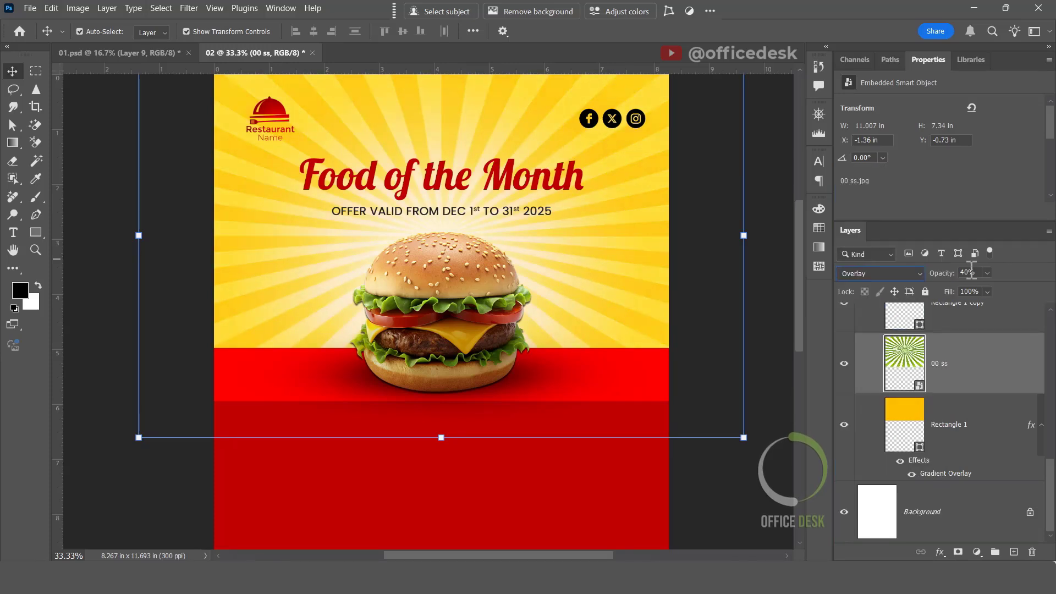
{"action": "type", "text": "8"}
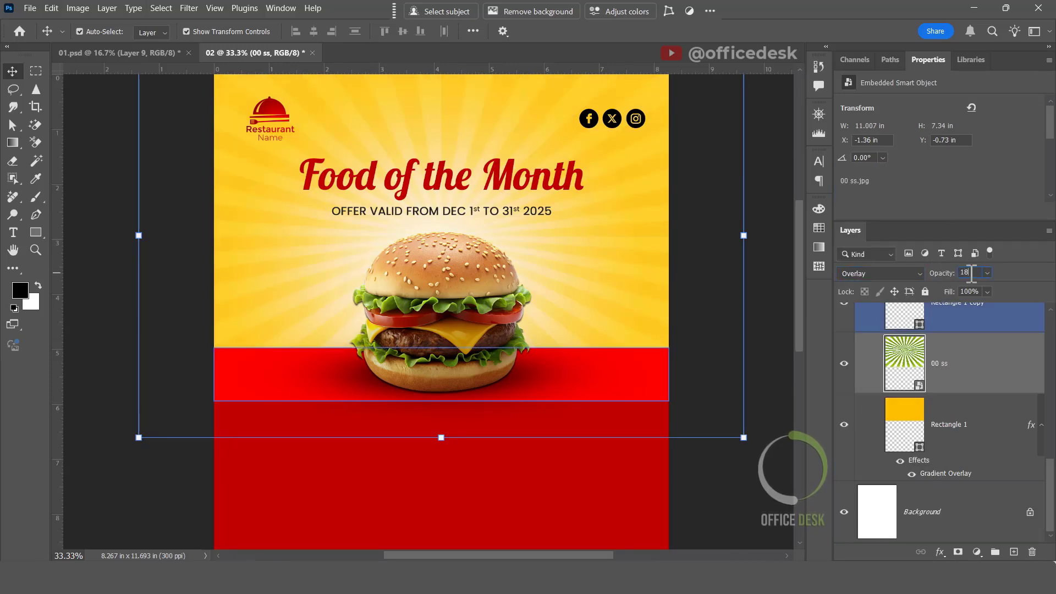
{"action": "left_click", "coordinate": [775, 190]}
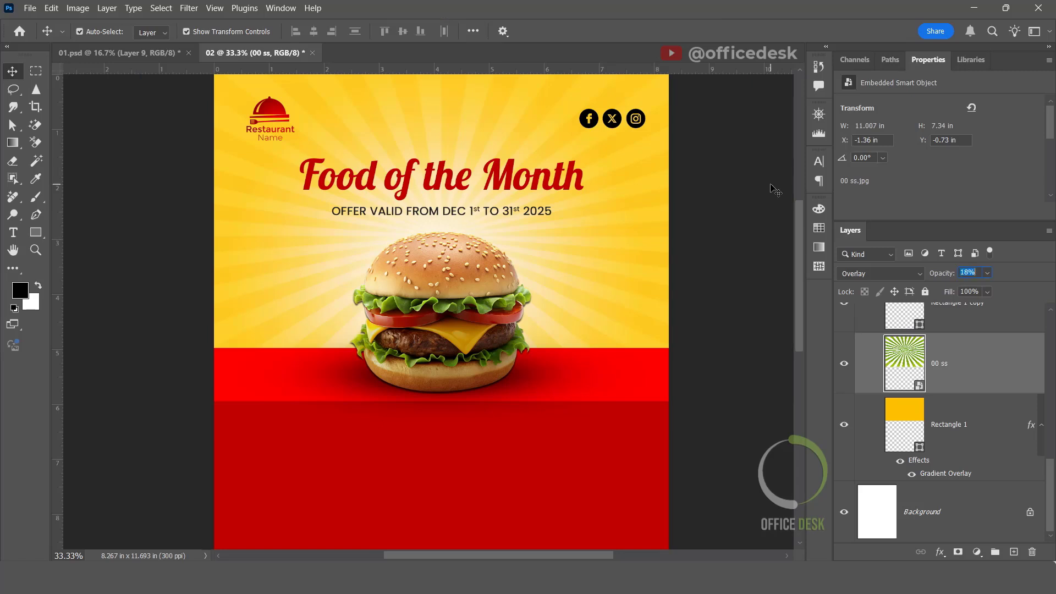
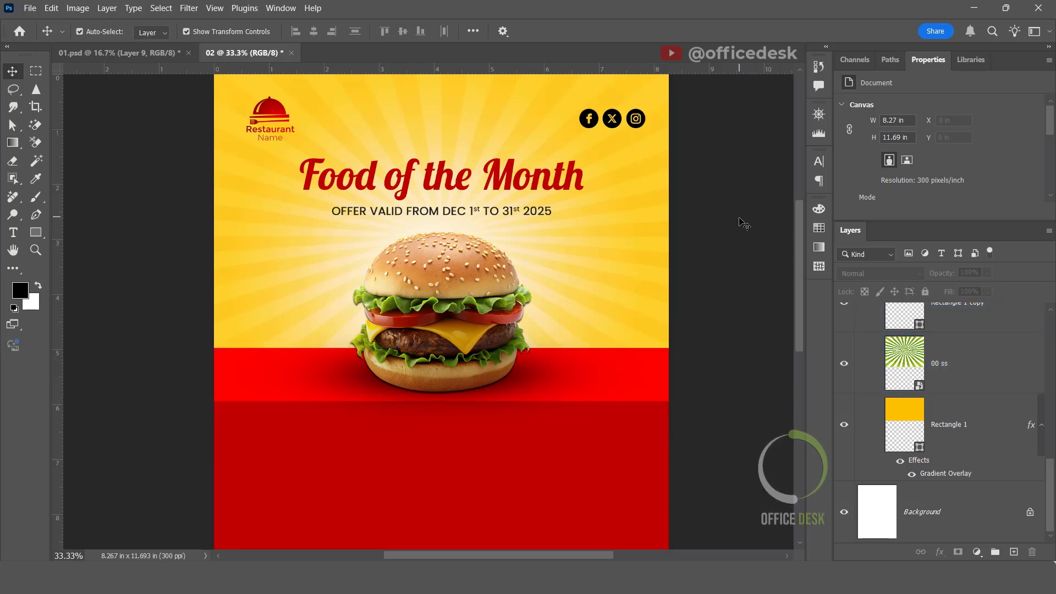
Collapse the background and Heading text layer groups.
{"action": "scroll", "coordinate": [722, 318], "scroll_direction": "up", "scroll_amount": 1}
{"action": "scroll", "coordinate": [717, 322], "scroll_direction": "up", "scroll_amount": 2}
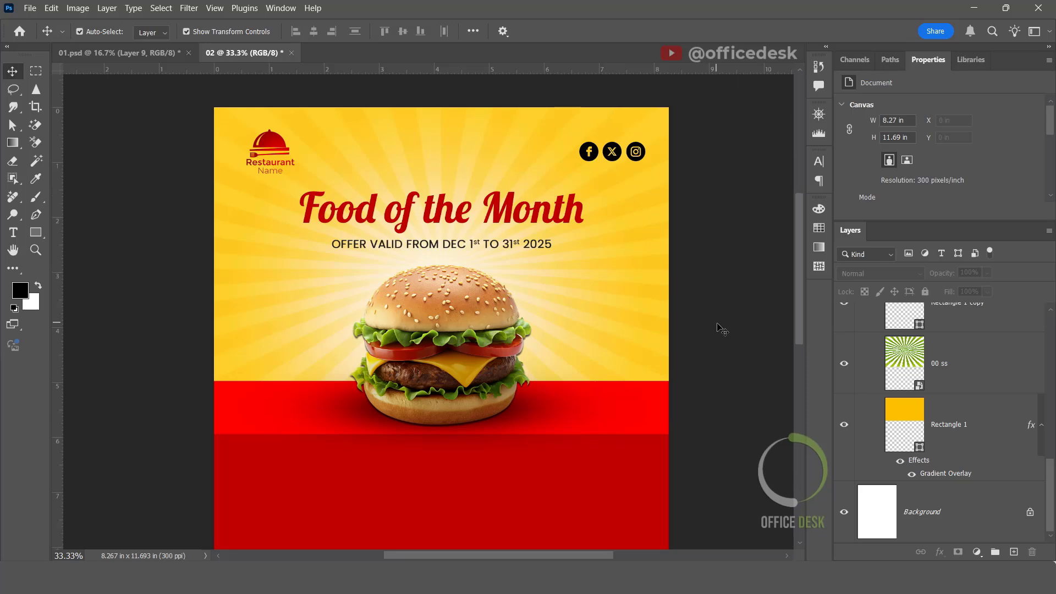
{"action": "scroll", "coordinate": [731, 330], "scroll_direction": "down", "scroll_amount": 1}
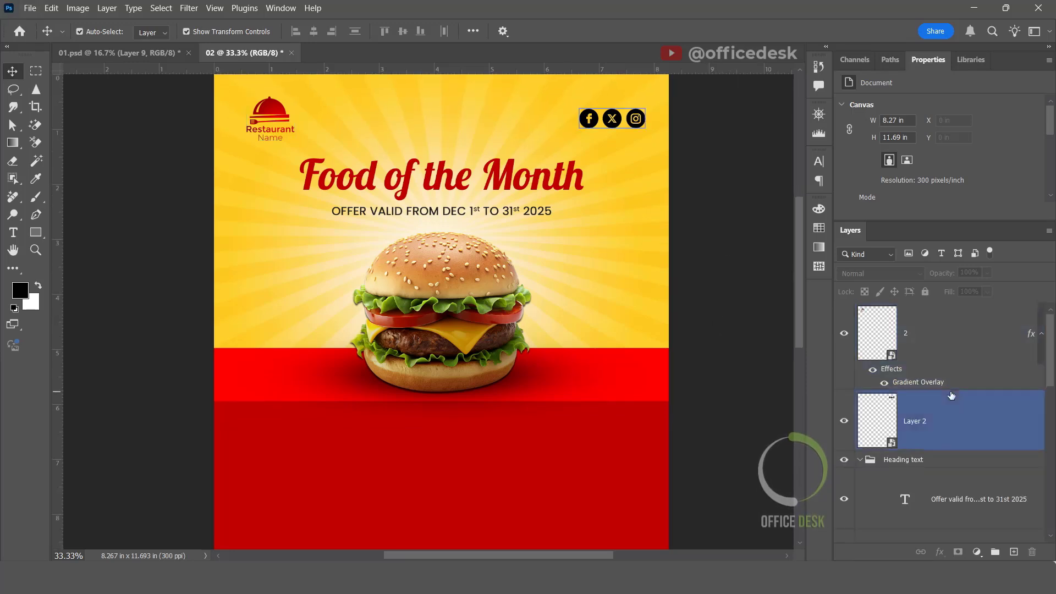
{"action": "scroll", "coordinate": [924, 439], "scroll_direction": "down", "scroll_amount": 3}
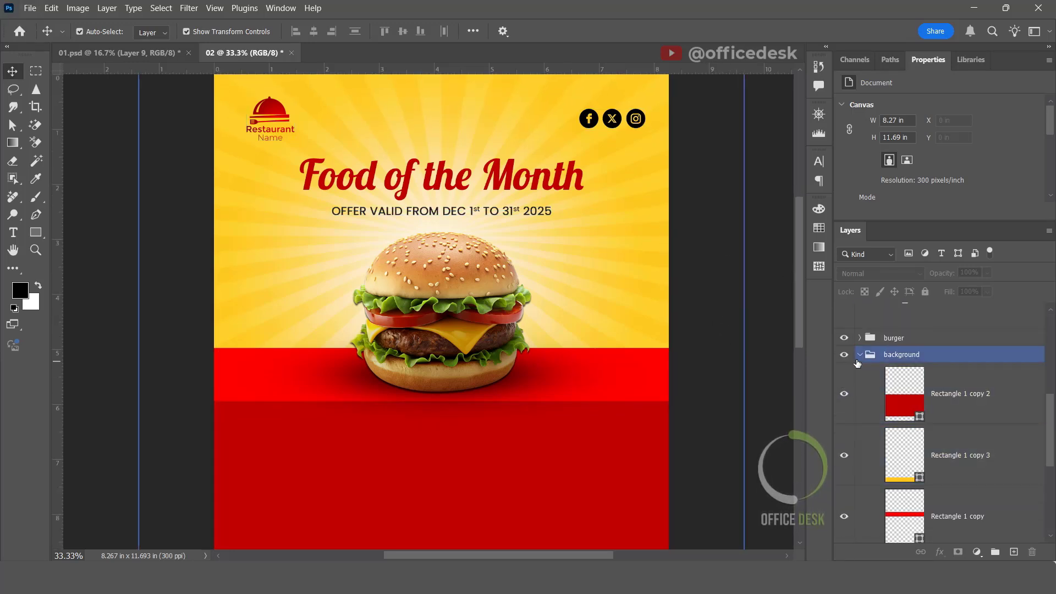
{"action": "left_click", "coordinate": [859, 354]}
{"action": "scroll", "coordinate": [912, 396], "scroll_direction": "up", "scroll_amount": 3}
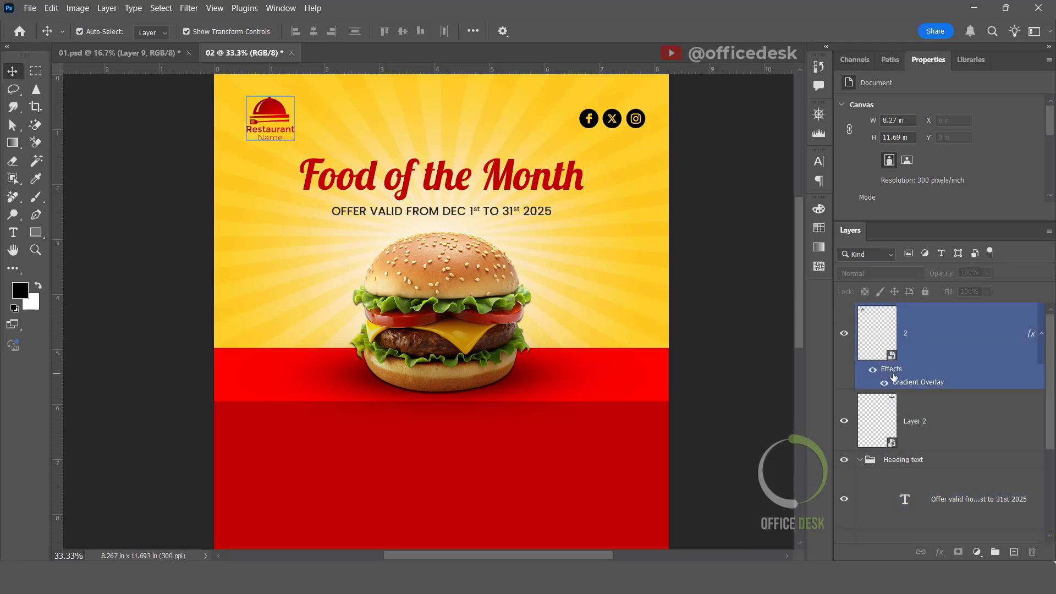
{"action": "left_click", "coordinate": [860, 459]}
Group the logo and social icon layers and name the group "logo social icons".
{"action": "left_click", "coordinate": [934, 421]}
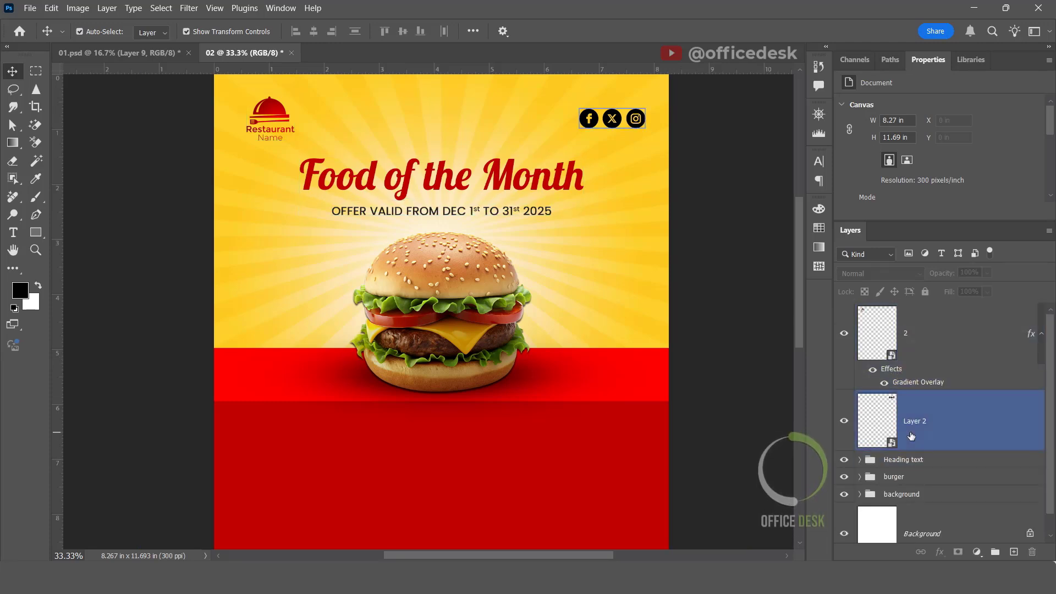
{"action": "left_click", "coordinate": [945, 342], "text": "shift"}
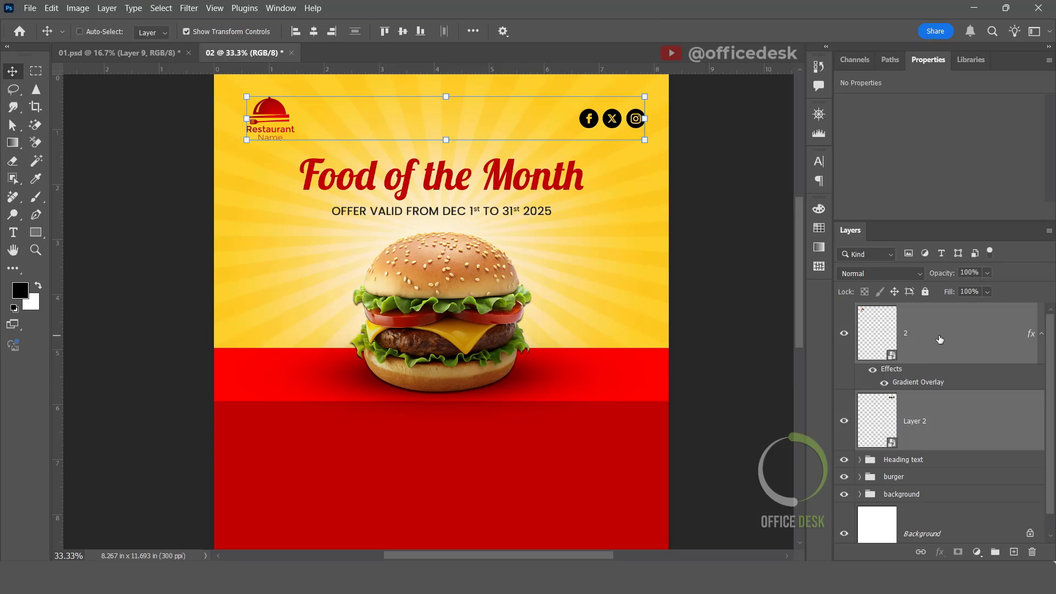
{"action": "key", "text": "ctrl+g"}
{"action": "double_click", "coordinate": [908, 311]}
{"action": "type", "text": "log"}
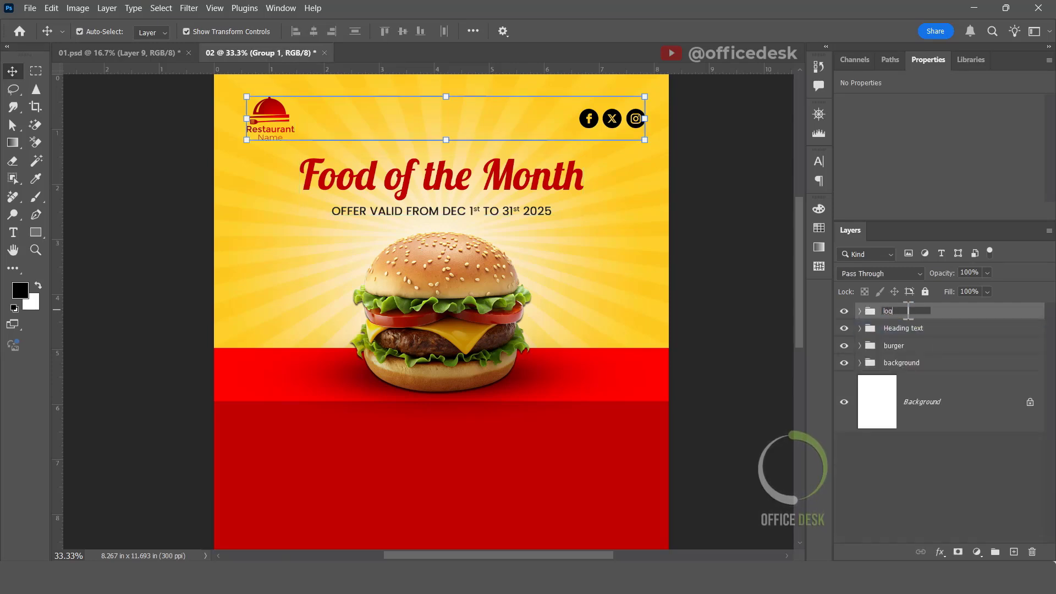
{"action": "type", "text": "o socia"}
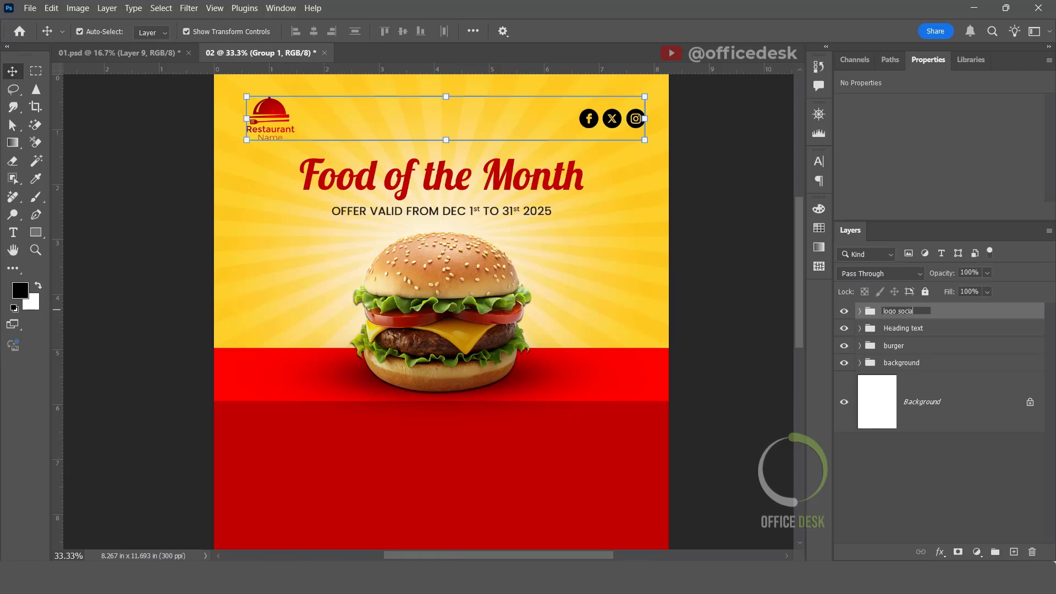
{"action": "type", "text": "l icons"}
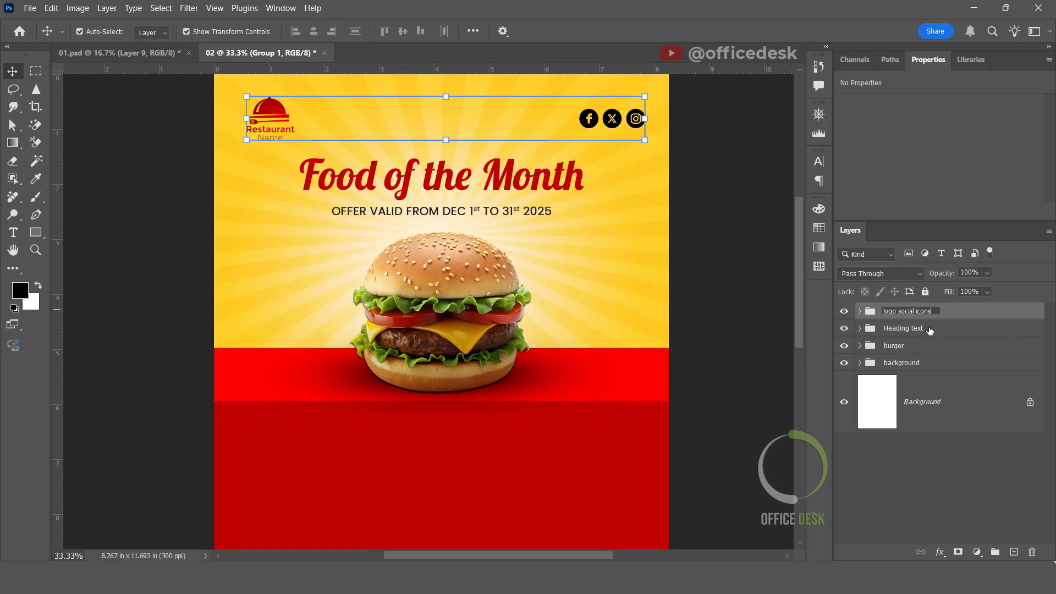
{"action": "key", "text": "Return"}
Add an empty layer above the logo social icons group and another directly above the burger group.
{"action": "left_click", "coordinate": [903, 328]}
{"action": "left_click", "coordinate": [927, 311]}
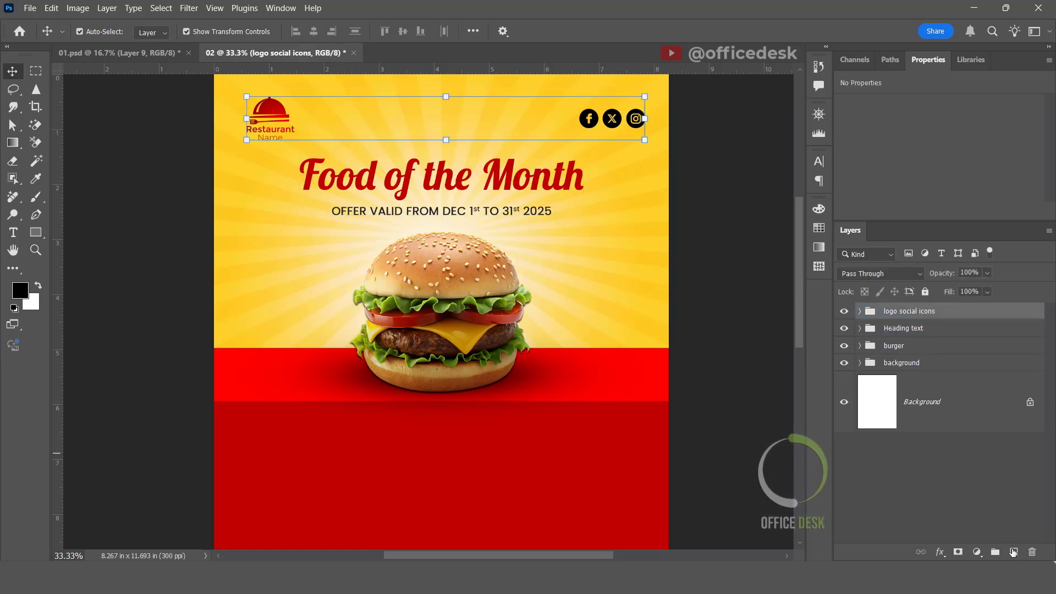
{"action": "left_click", "coordinate": [1014, 552]}
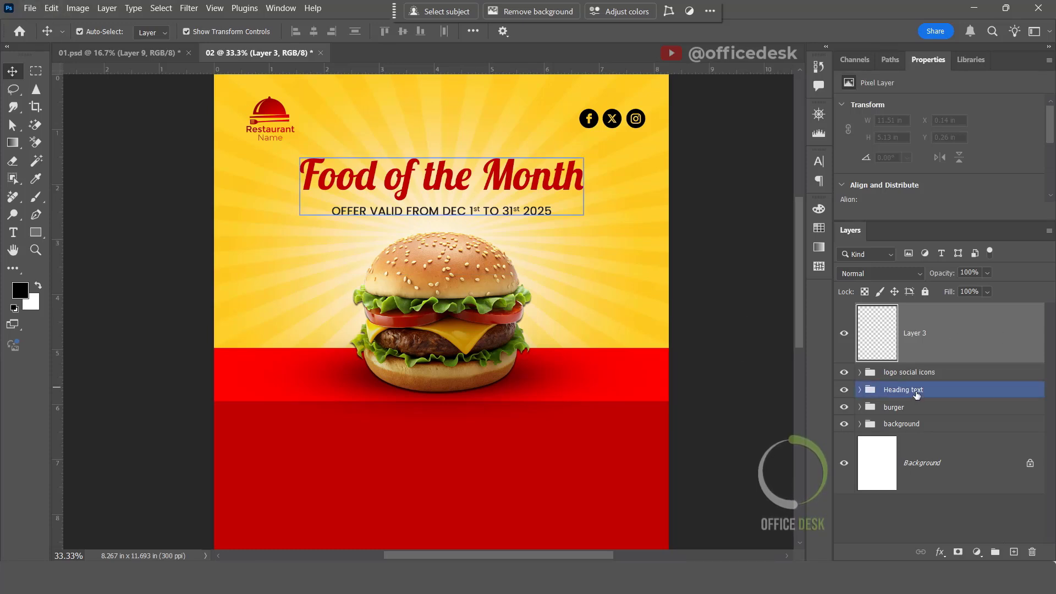
{"action": "left_click", "coordinate": [890, 406]}
{"action": "left_click", "coordinate": [1018, 541]}
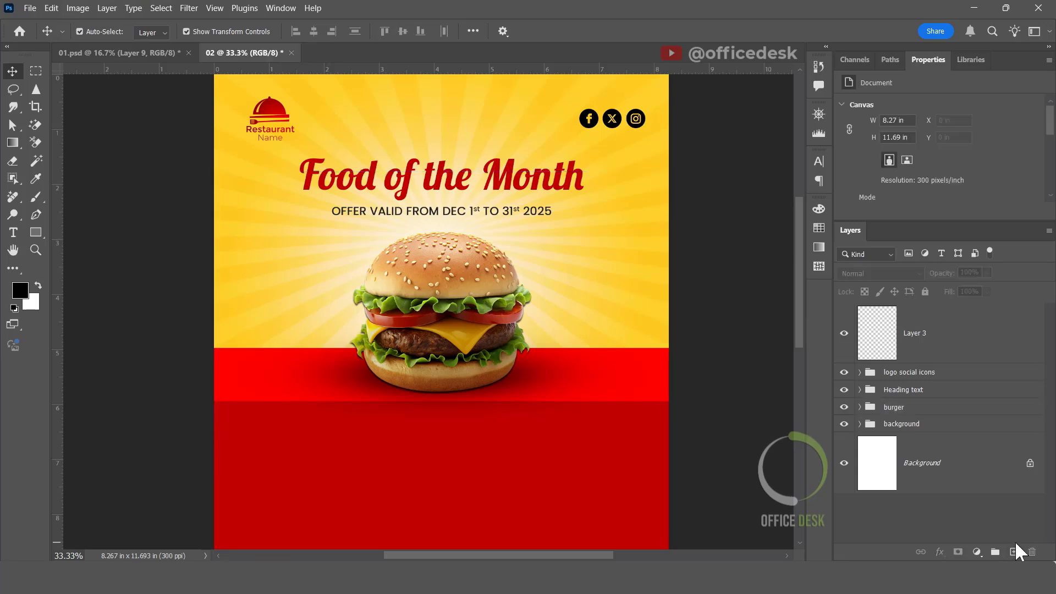
{"action": "left_click", "coordinate": [935, 407]}
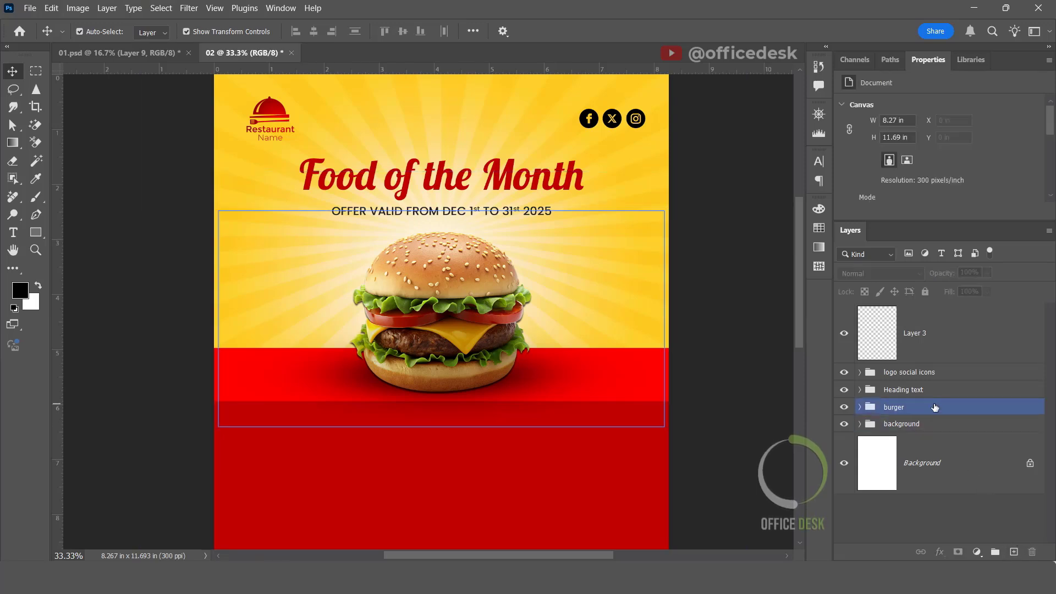
{"action": "left_click", "coordinate": [1013, 552]}
Place 03.png as an embedded image in the empty layer above the burger group.
{"action": "left_click", "coordinate": [29, 9]}
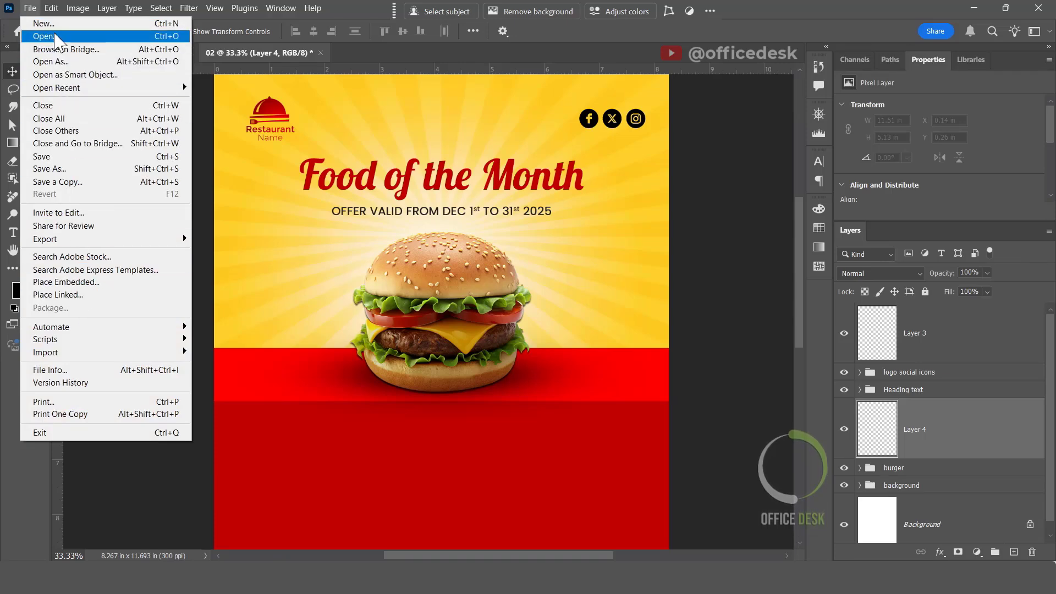
{"action": "left_click", "coordinate": [66, 281]}
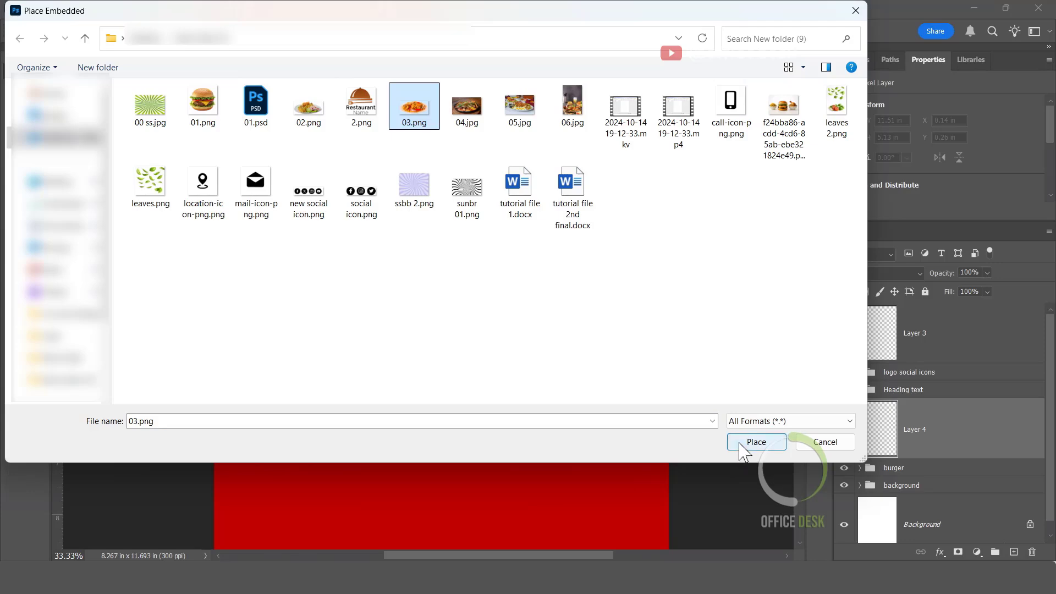
{"action": "left_click", "coordinate": [756, 442]}
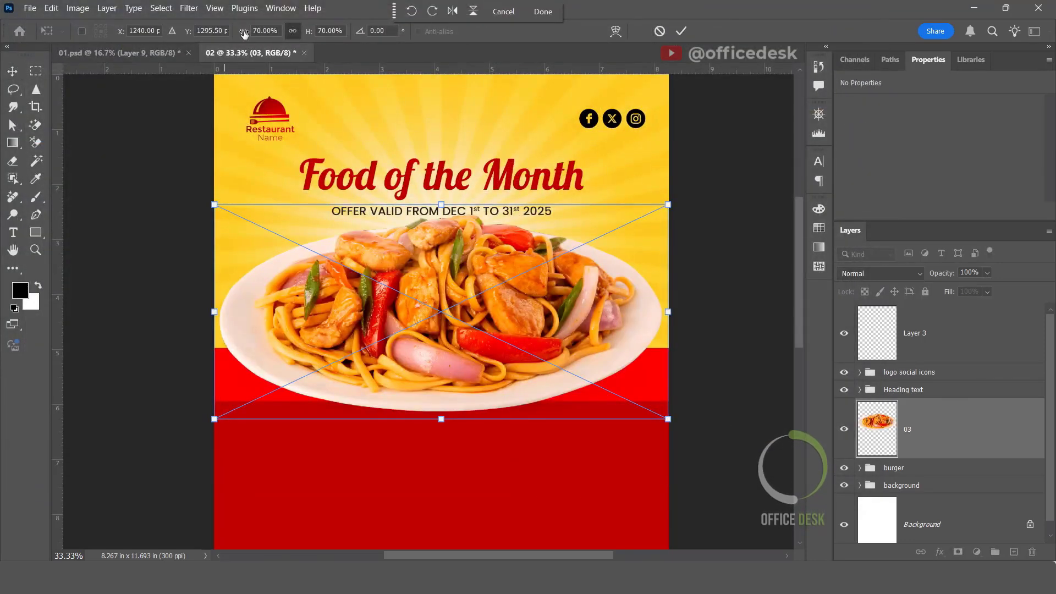
Scale the noodle plate to 17% and move it to the left of the burger, over the top edge of the red band.
{"action": "left_click_drag", "start_coordinate": [244, 34], "coordinate": [205, 37]}
{"action": "left_click", "coordinate": [276, 30]}
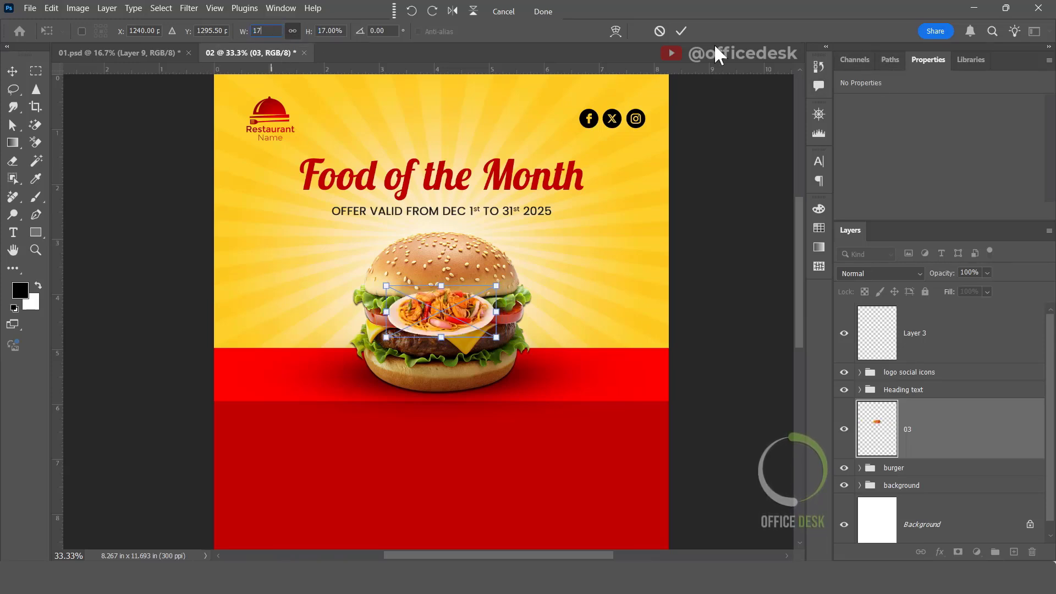
{"action": "left_click", "coordinate": [680, 31]}
{"action": "left_click_drag", "start_coordinate": [393, 308], "coordinate": [246, 360]}
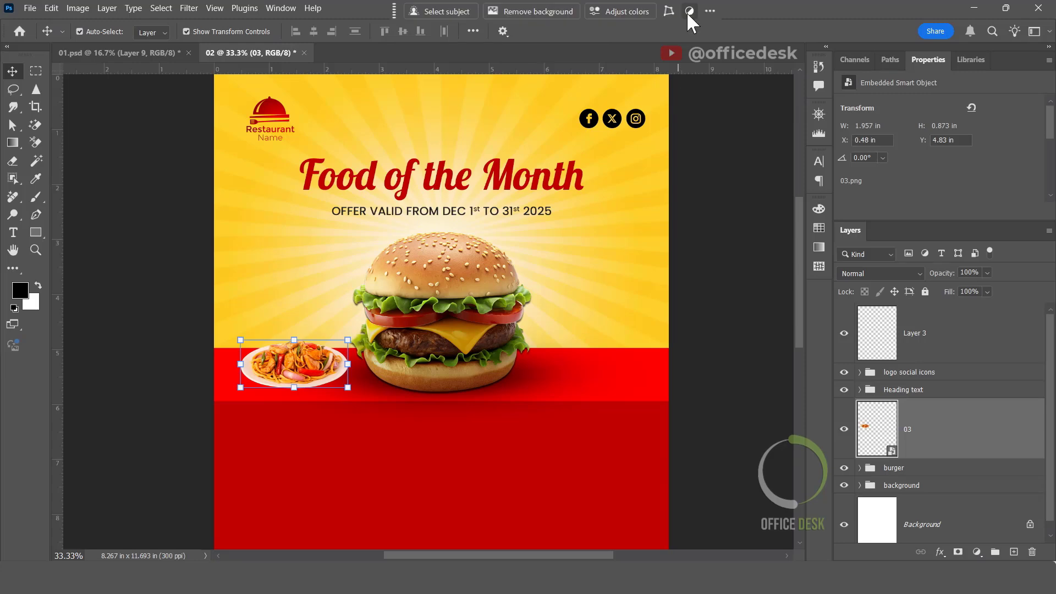
Copy the burger layer's drop shadow style and paste it onto the noodle plate layer 03.
{"action": "left_click", "coordinate": [860, 467]}
{"action": "scroll", "coordinate": [908, 467], "scroll_direction": "down", "scroll_amount": 3}
{"action": "left_click", "coordinate": [963, 382]}
{"action": "right_click", "coordinate": [963, 383]}
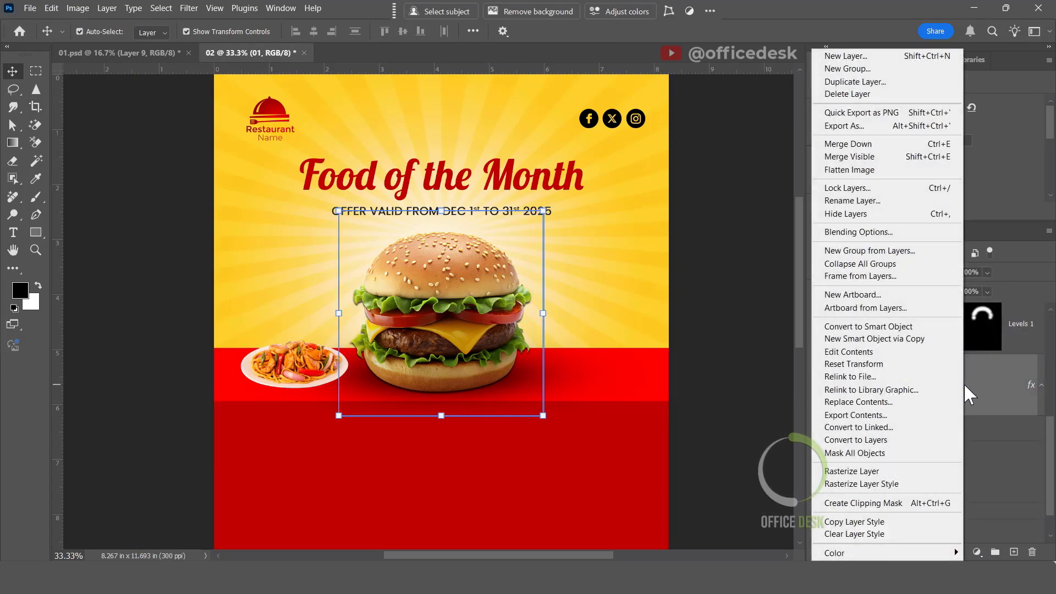
{"action": "left_click", "coordinate": [868, 520]}
{"action": "scroll", "coordinate": [935, 380], "scroll_direction": "up", "scroll_amount": 3}
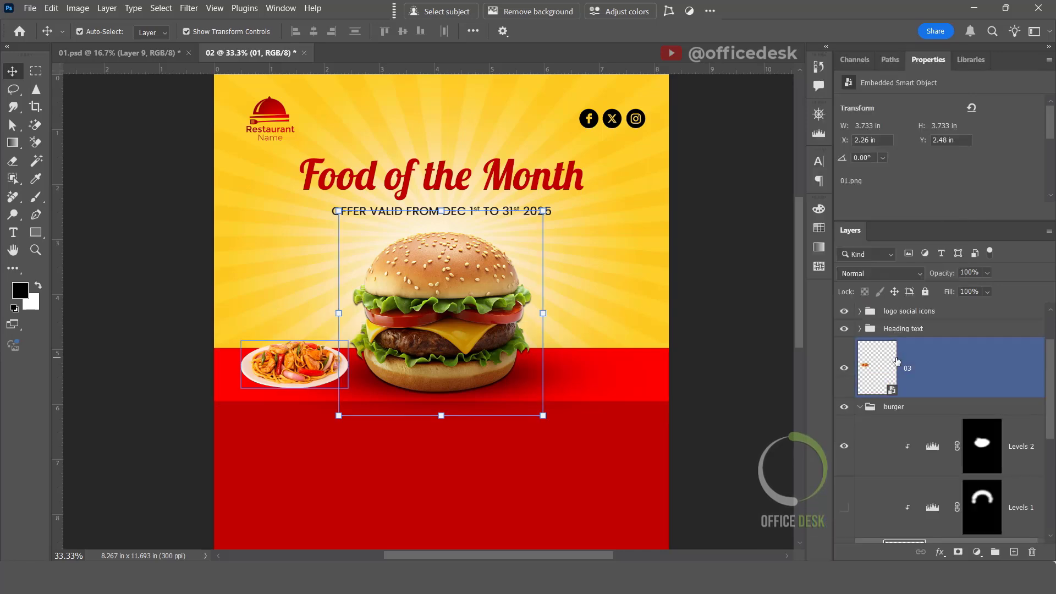
{"action": "left_click", "coordinate": [860, 408]}
{"action": "left_click", "coordinate": [880, 415]}
{"action": "right_click", "coordinate": [890, 424]}
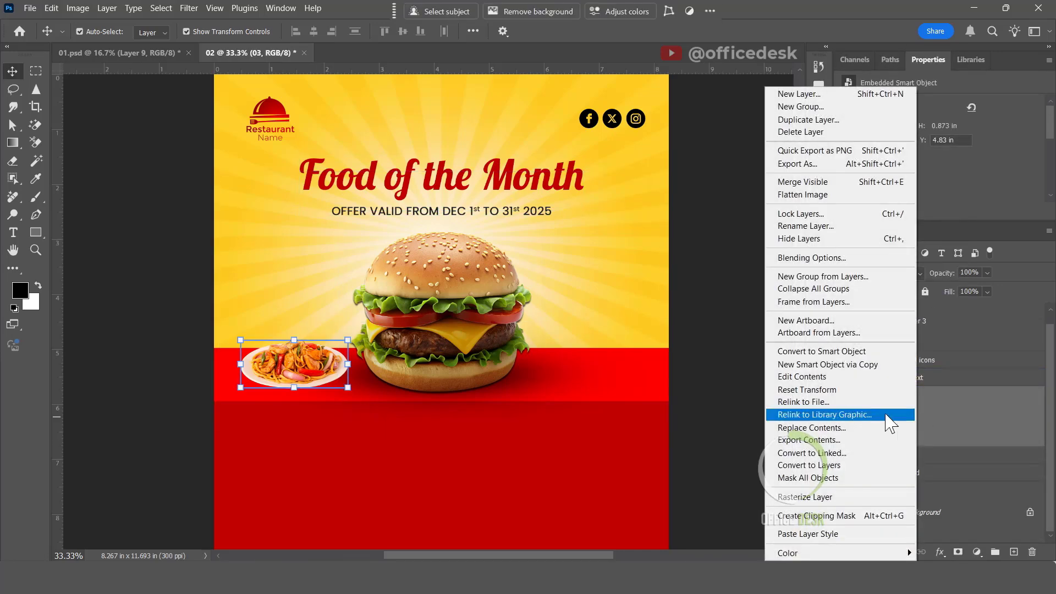
{"action": "left_click", "coordinate": [803, 534]}
{"action": "left_click", "coordinate": [754, 341]}
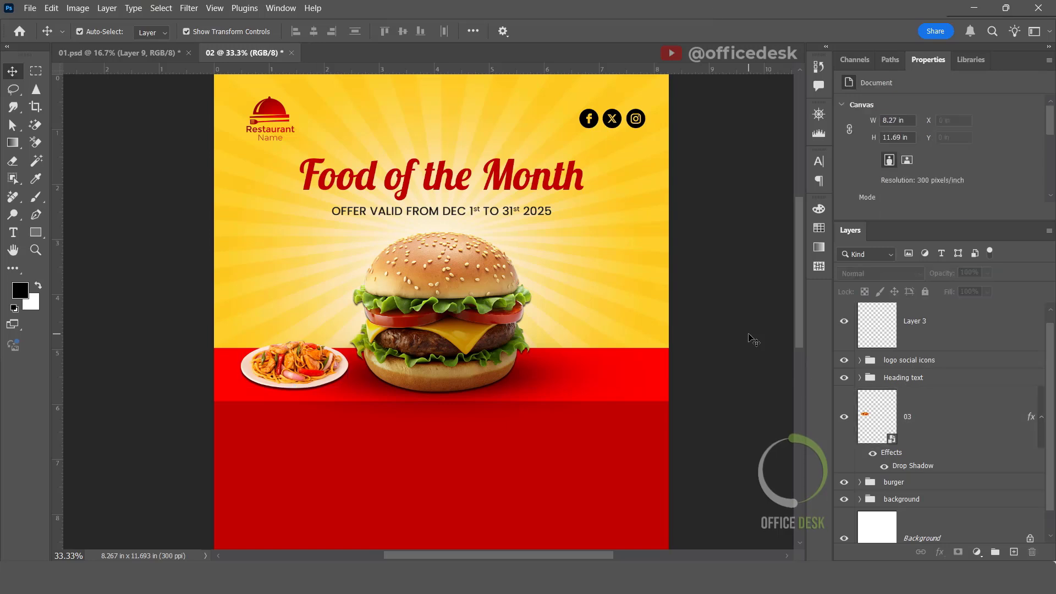
Compare the noodle plate with its drop shadow hidden and shown.
{"action": "left_click", "coordinate": [874, 378]}
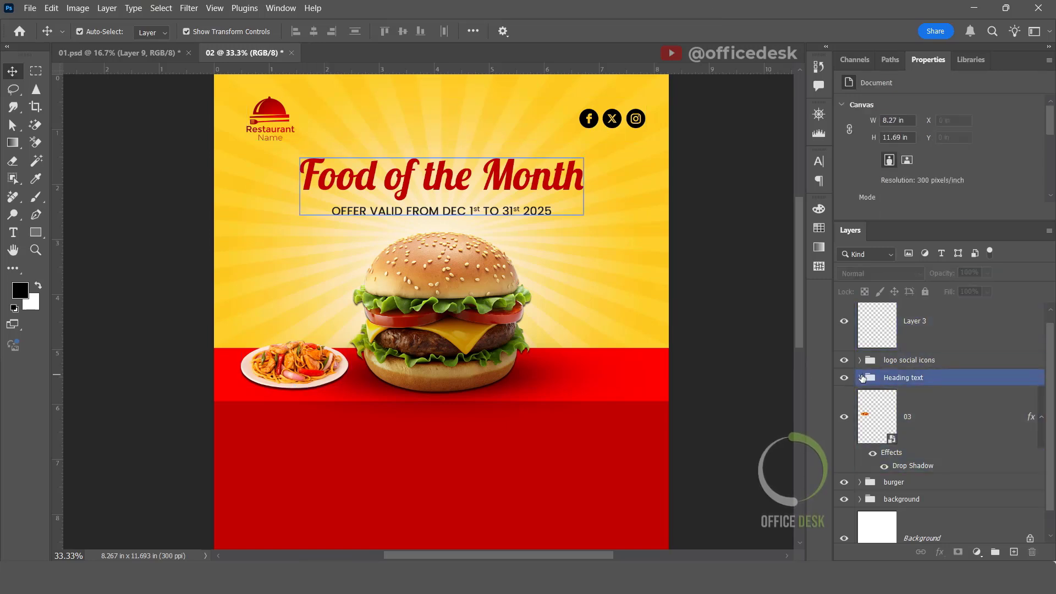
{"action": "left_click", "coordinate": [902, 465]}
{"action": "left_click", "coordinate": [884, 467]}
{"action": "left_click", "coordinate": [883, 466]}
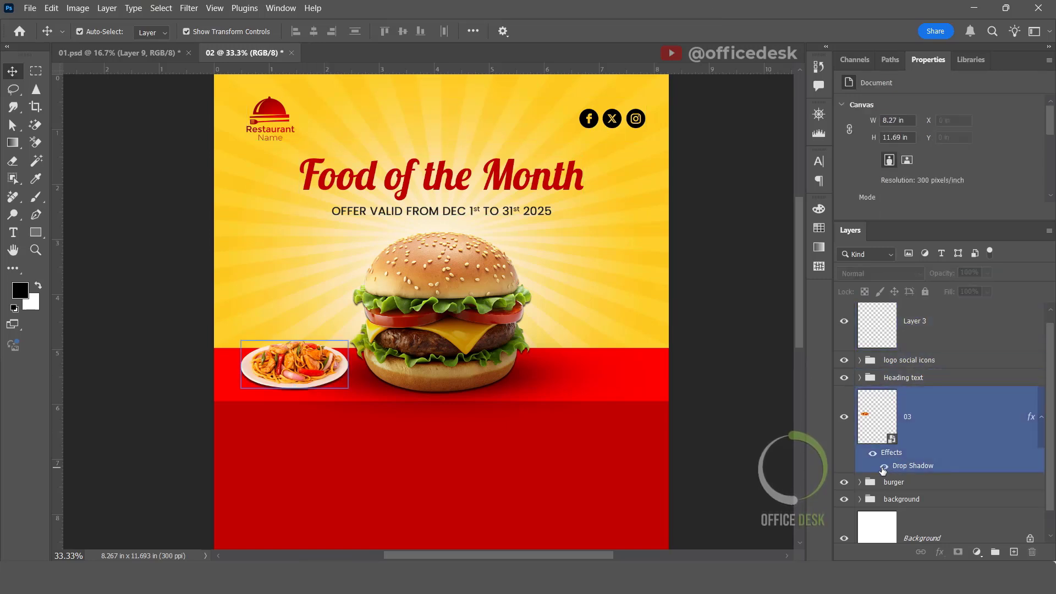
{"action": "left_click", "coordinate": [884, 466]}
{"action": "left_click", "coordinate": [884, 467]}
{"action": "left_click", "coordinate": [746, 376]}
{"action": "left_click", "coordinate": [902, 433]}
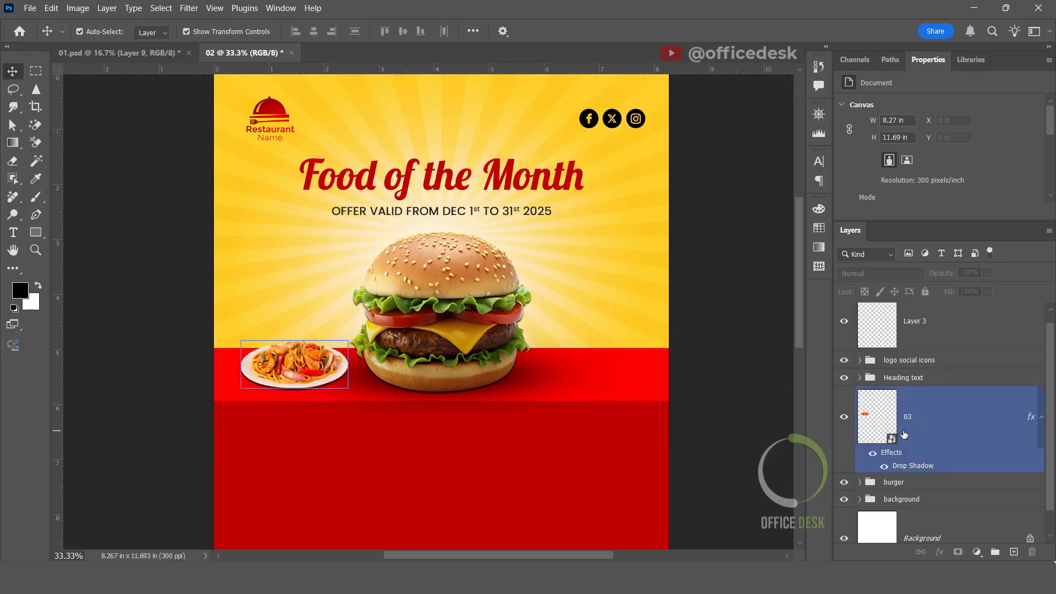
{"action": "left_click", "coordinate": [883, 468]}
{"action": "left_click", "coordinate": [884, 468]}
{"action": "left_click", "coordinate": [737, 336]}
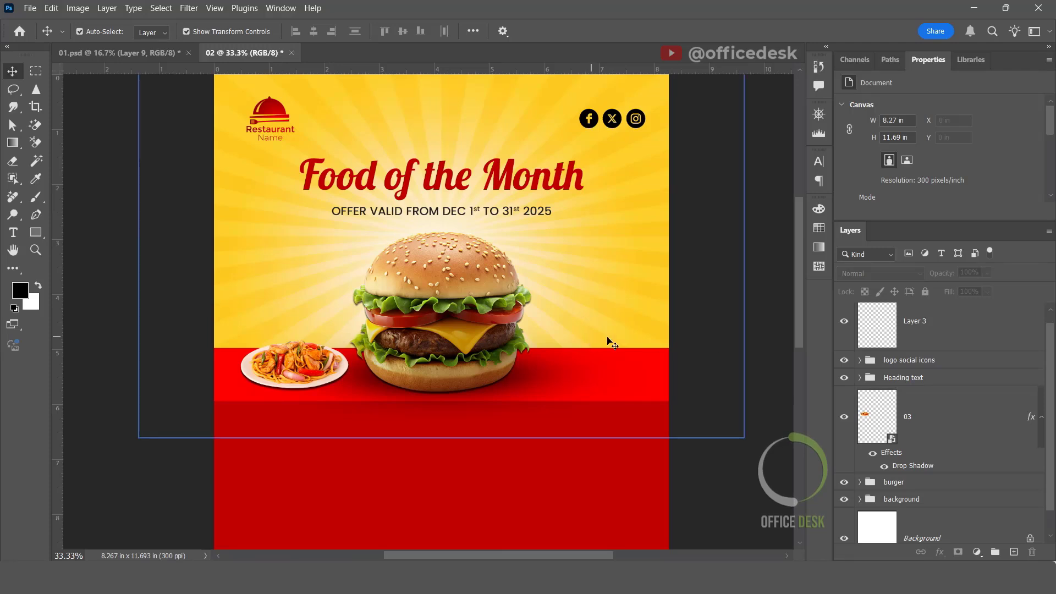
Add a layer beneath the noodle plate layer and paint one soft black dab behind the plate with a 600 px brush.
{"action": "left_click", "coordinate": [294, 364]}
{"action": "left_click", "coordinate": [1015, 552], "text": "ctrl"}
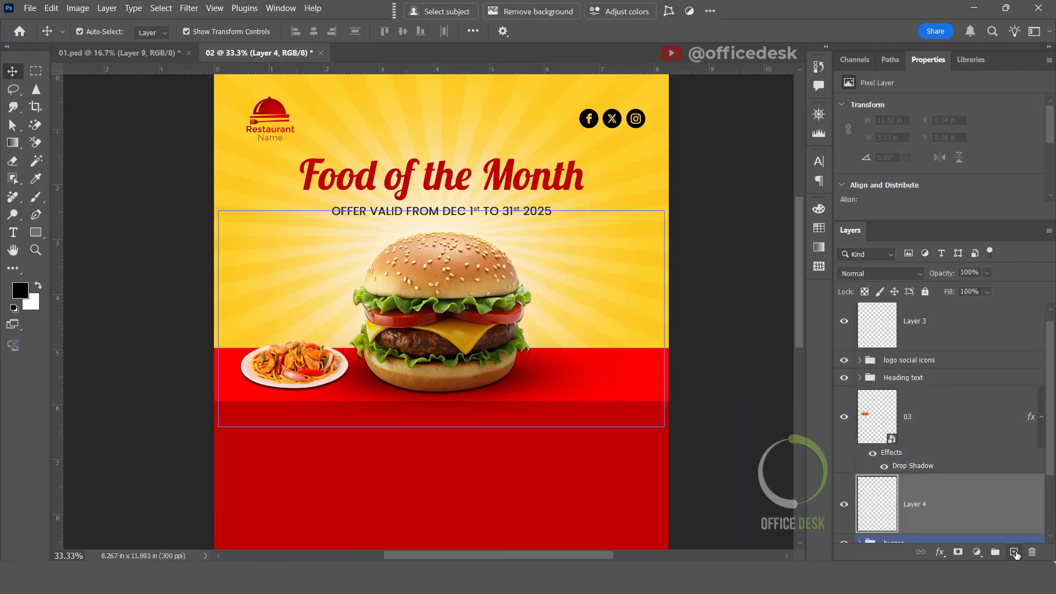
{"action": "left_click", "coordinate": [36, 196]}
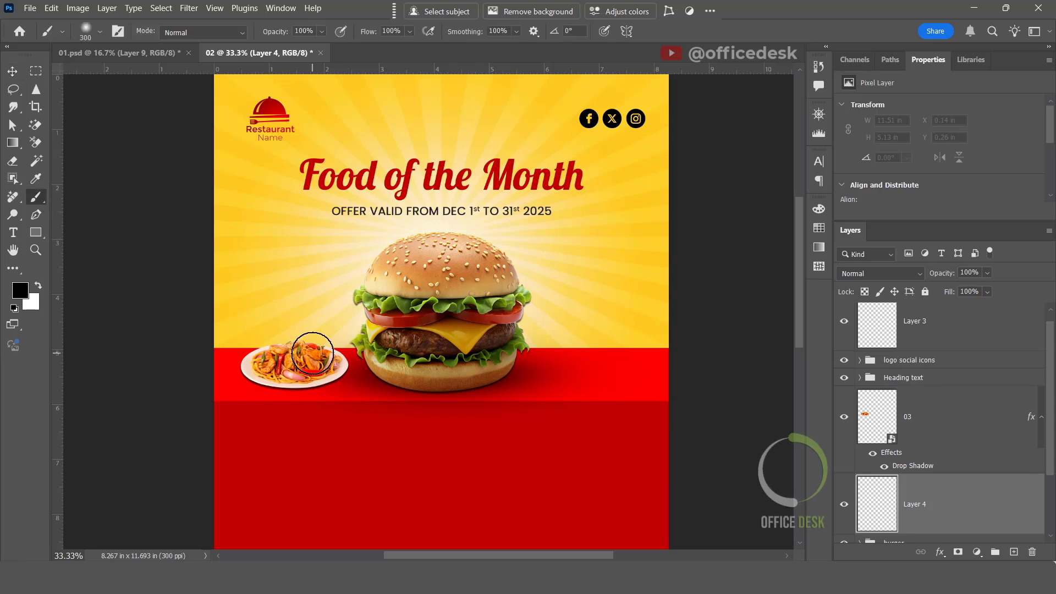
{"action": "key", "text": "bracketright"}
{"action": "key", "text": "bracketright"}
{"action": "key", "text": "bracketright"}
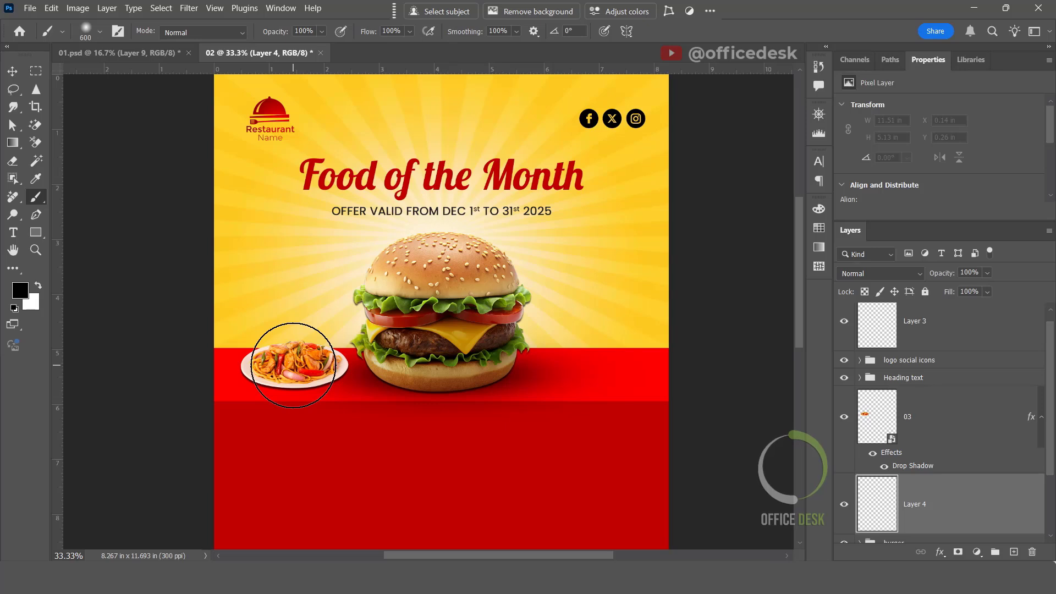
{"action": "left_click", "coordinate": [293, 365]}
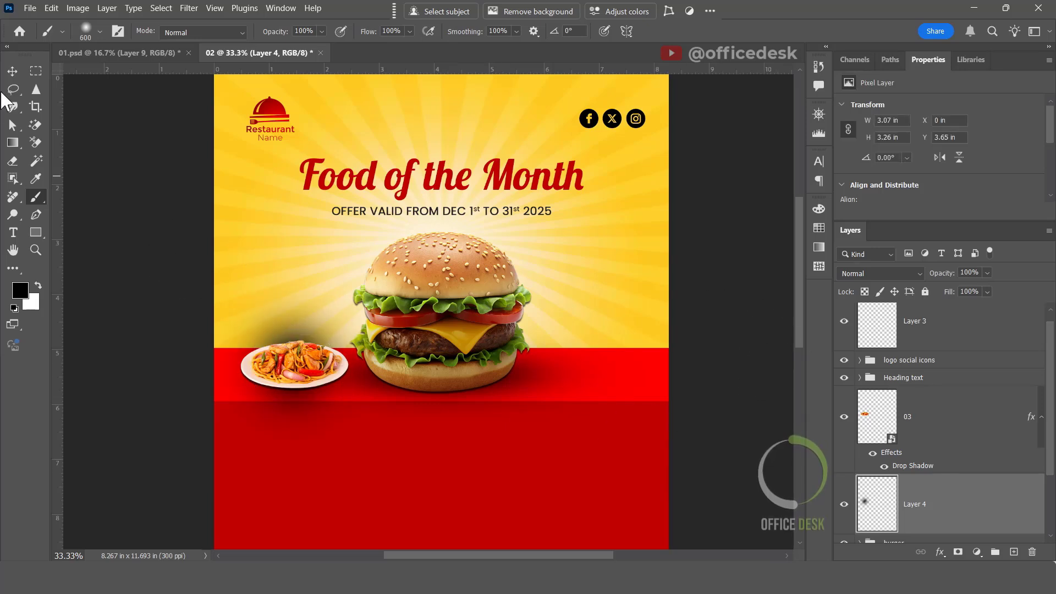
Transform the black dab to about 168% width and 371 px height, and shift it slightly down under the noodle plate as a ground shadow.
{"action": "left_click", "coordinate": [8, 75]}
{"action": "key", "text": "ctrl+t"}
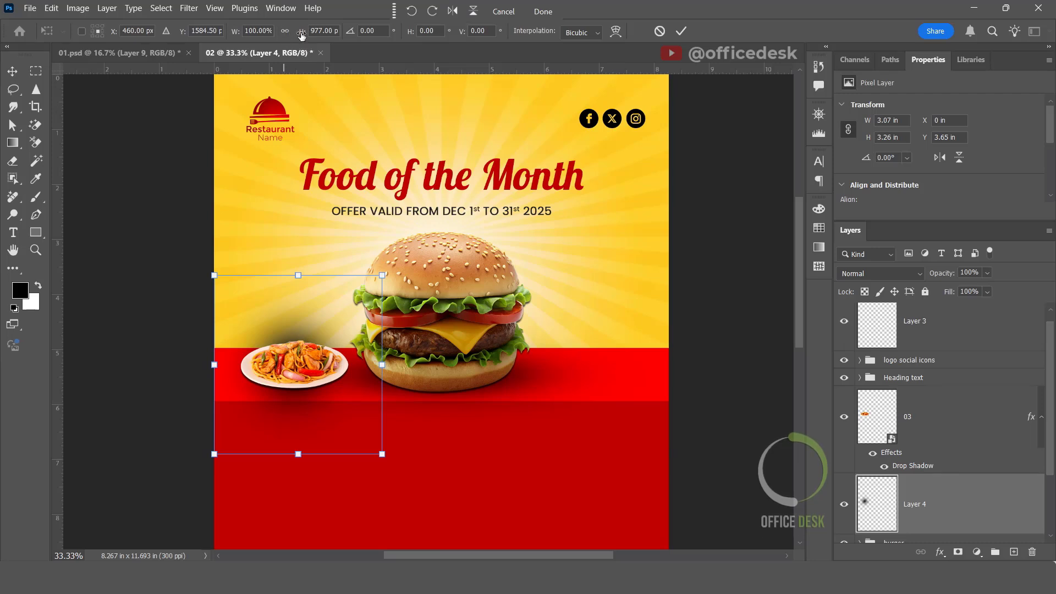
{"action": "left_click_drag", "start_coordinate": [301, 35], "coordinate": [279, 146]}
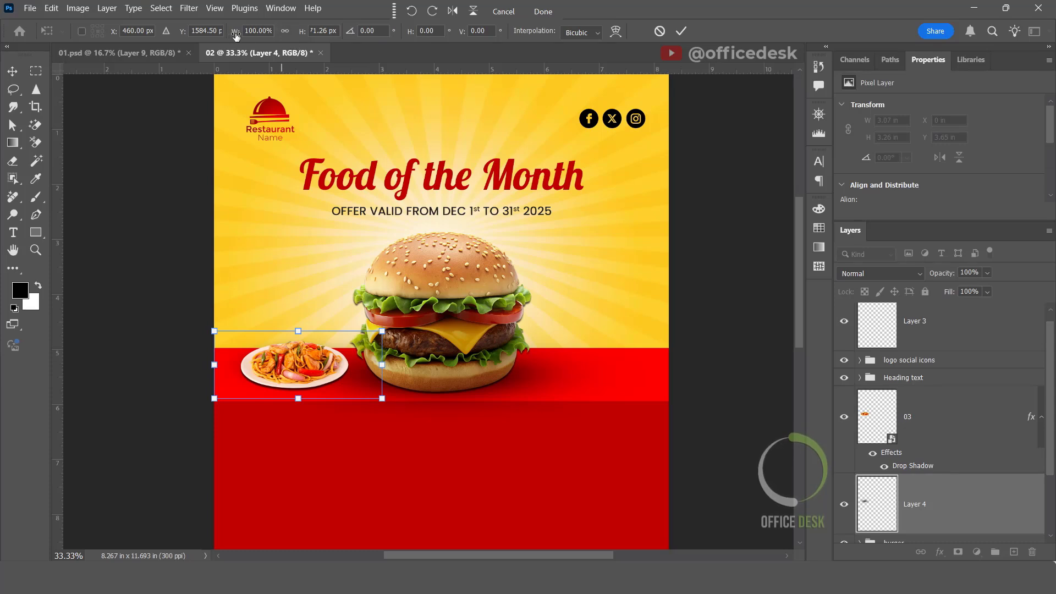
{"action": "left_click_drag", "start_coordinate": [234, 33], "coordinate": [283, 30]}
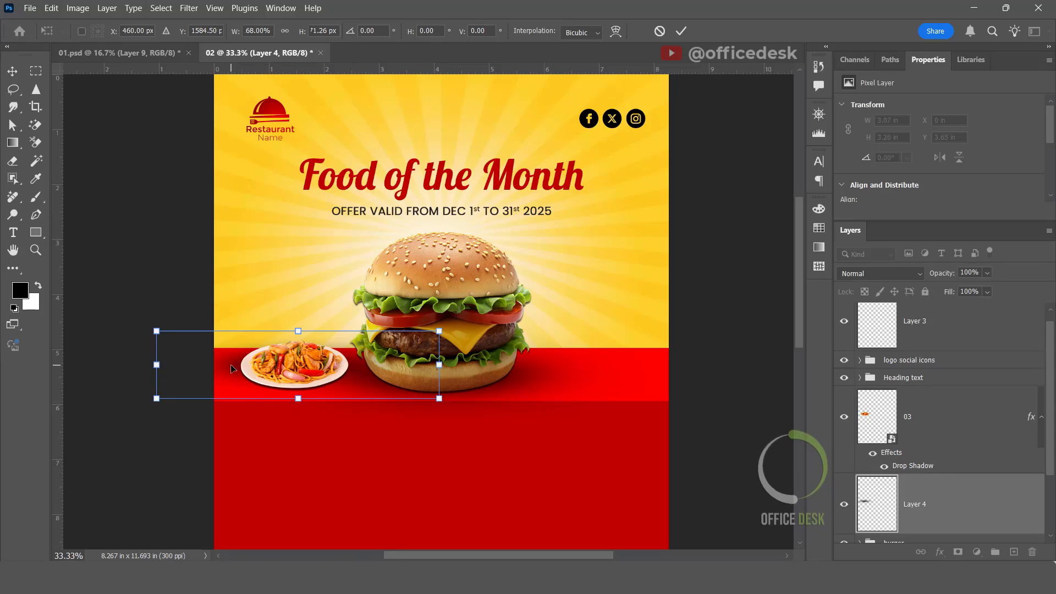
{"action": "left_click_drag", "start_coordinate": [235, 372], "coordinate": [231, 382]}
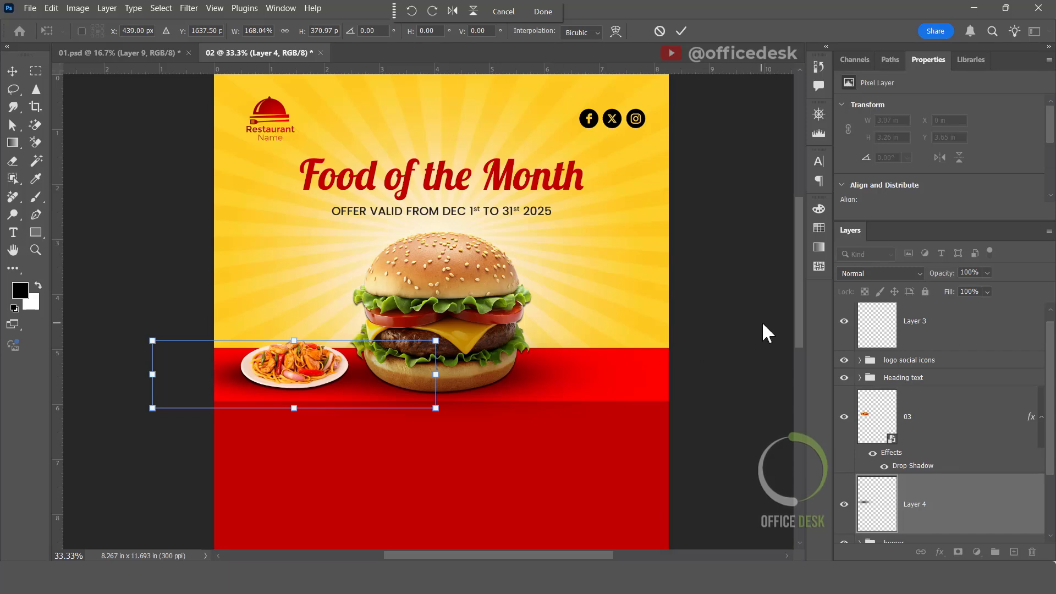
{"action": "key", "text": "Return"}
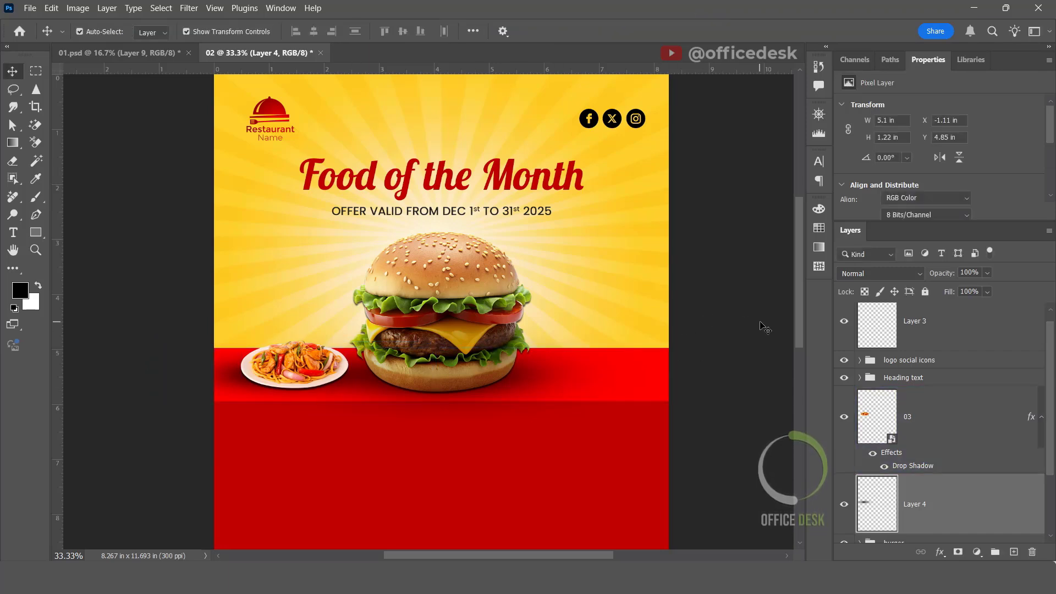
Add a Brightness/Contrast adjustment clipped to the noodle plate layer, with brightness 62 and contrast -3.
{"action": "left_click", "coordinate": [914, 443]}
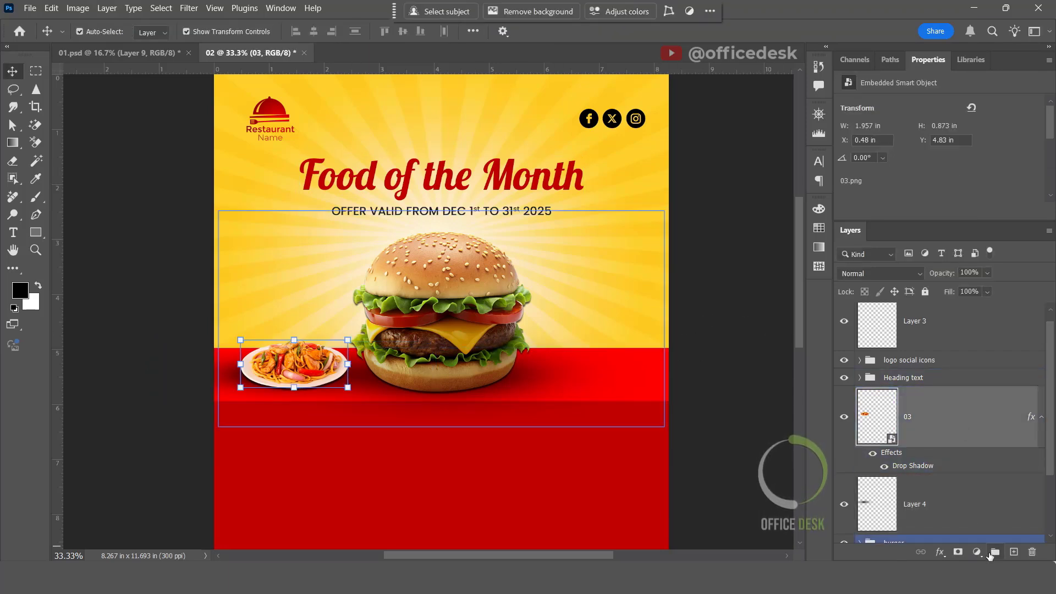
{"action": "left_click", "coordinate": [978, 553]}
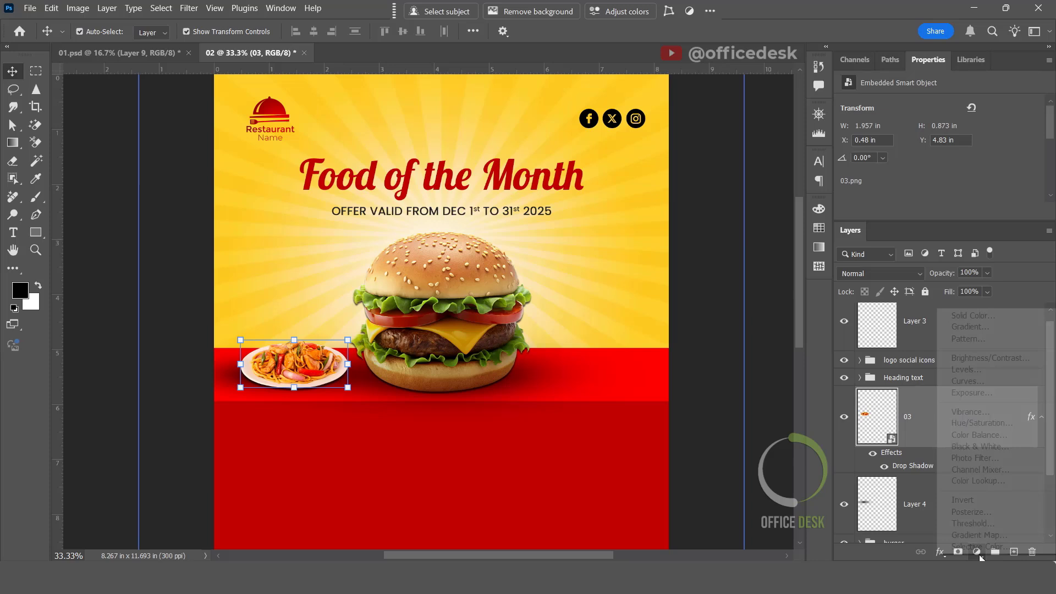
{"action": "left_click", "coordinate": [984, 358]}
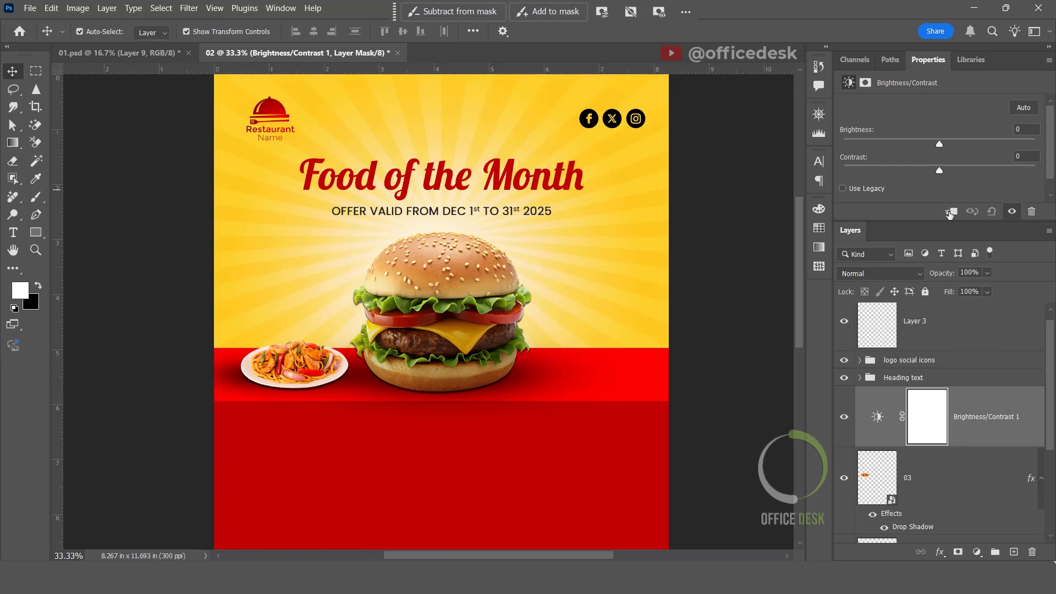
{"action": "left_click", "coordinate": [951, 212]}
{"action": "left_click_drag", "start_coordinate": [940, 143], "coordinate": [988, 133]}
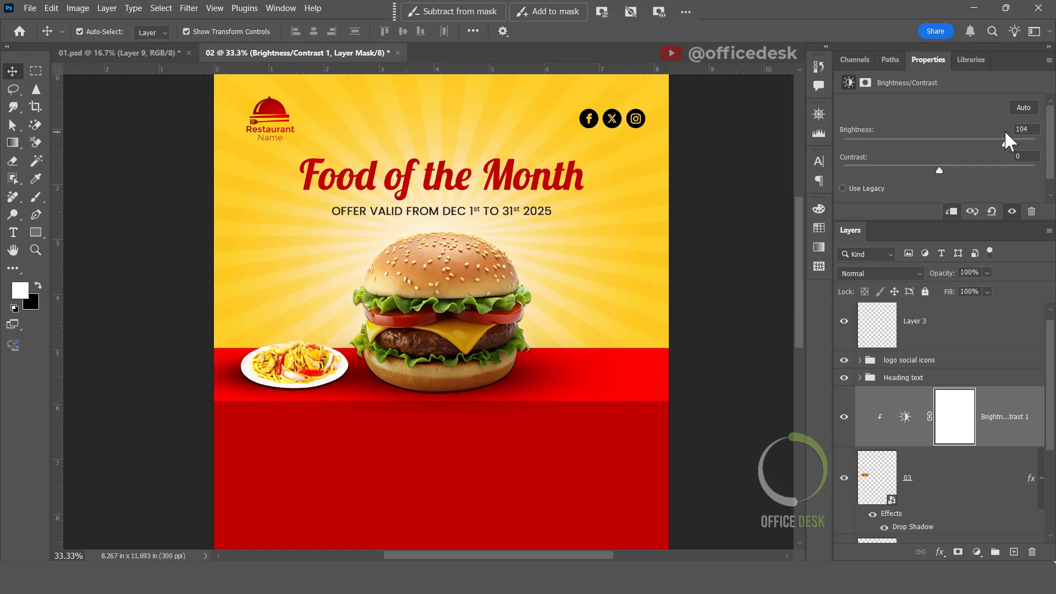
{"action": "mouse_move", "coordinate": [940, 171]}
{"action": "left_mouse_down"}
{"action": "mouse_move", "coordinate": [871, 172]}
{"action": "mouse_move", "coordinate": [945, 170]}
{"action": "mouse_move", "coordinate": [934, 160]}
{"action": "left_mouse_up"}
{"action": "left_click_drag", "start_coordinate": [1005, 144], "coordinate": [980, 147]}
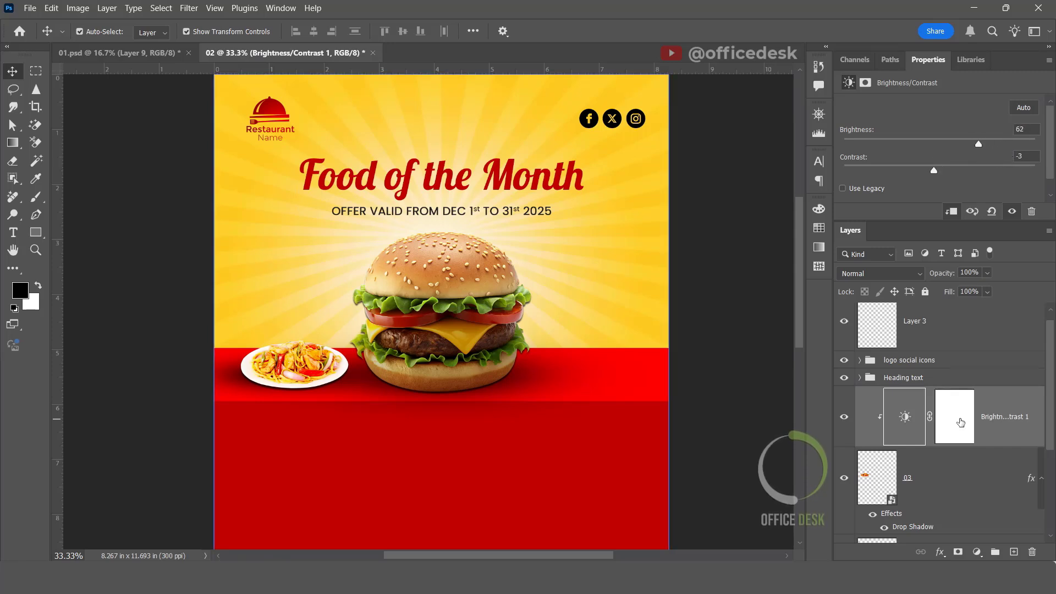
Invert the Brightness/Contrast mask and paint white over the noodle plate's upper part with a 200 px brush at 70% flow.
{"action": "left_click", "coordinate": [956, 416]}
{"action": "key", "text": "ctrl+i"}
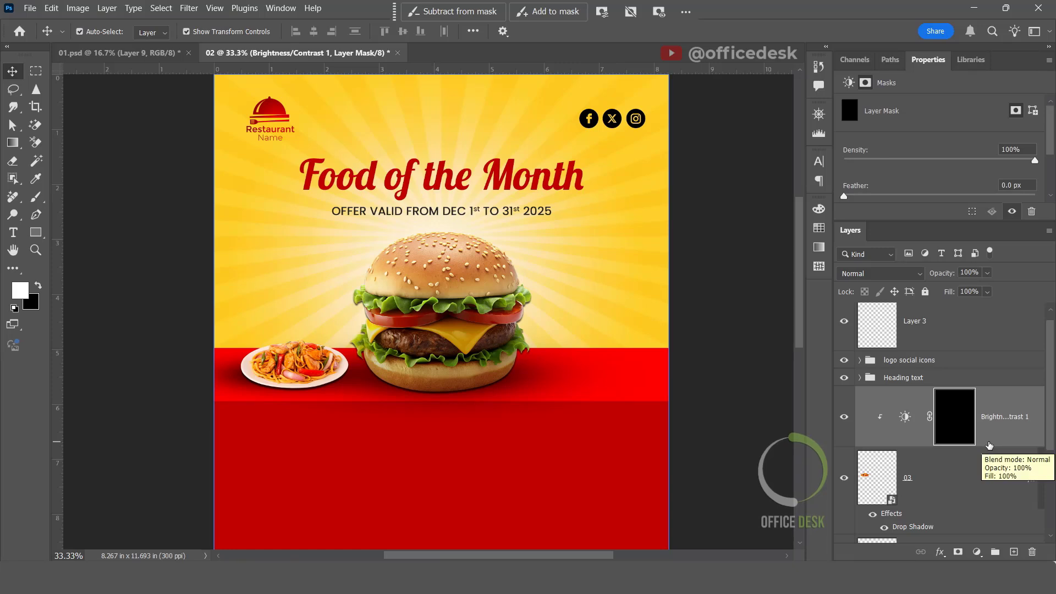
{"action": "left_click", "coordinate": [35, 196]}
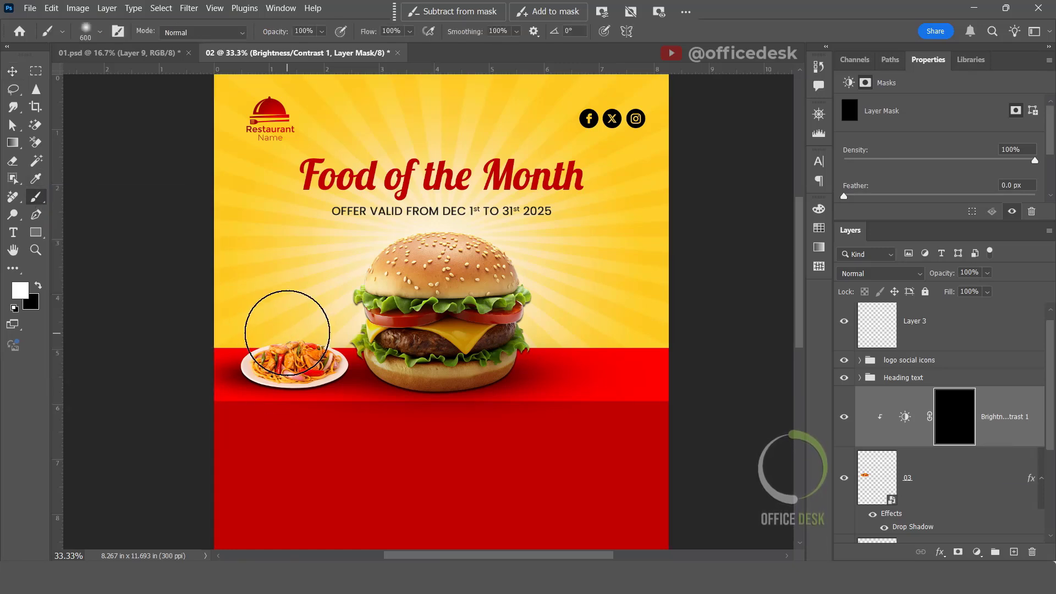
{"action": "key", "text": "bracketleft"}
{"action": "key", "text": "bracketleft"}
{"action": "key", "text": "bracketleft"}
{"action": "key", "text": "bracketleft"}
{"action": "key", "text": "bracketleft"}
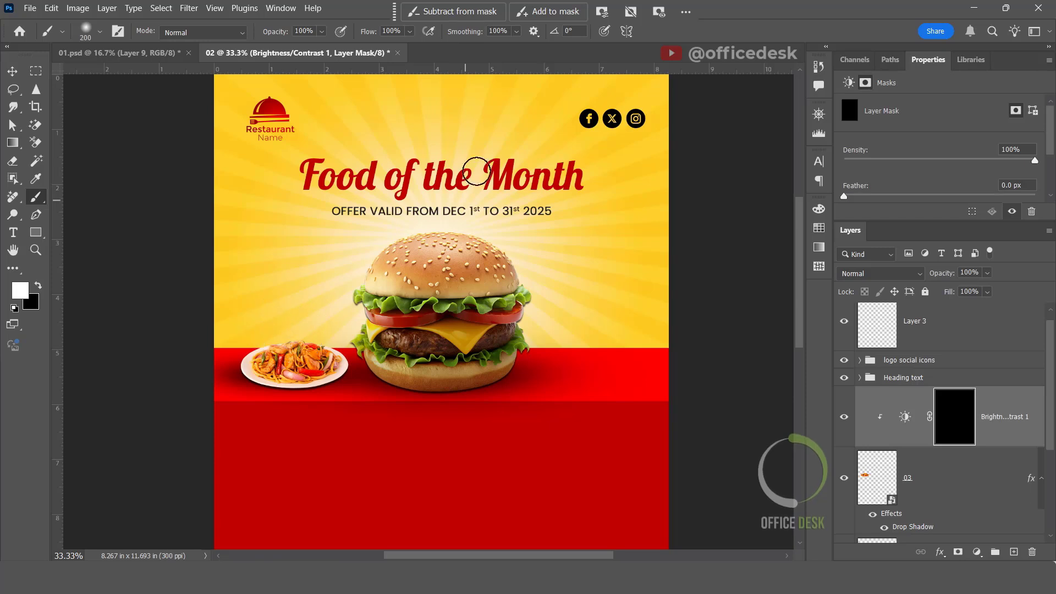
{"action": "left_click", "coordinate": [409, 31]}
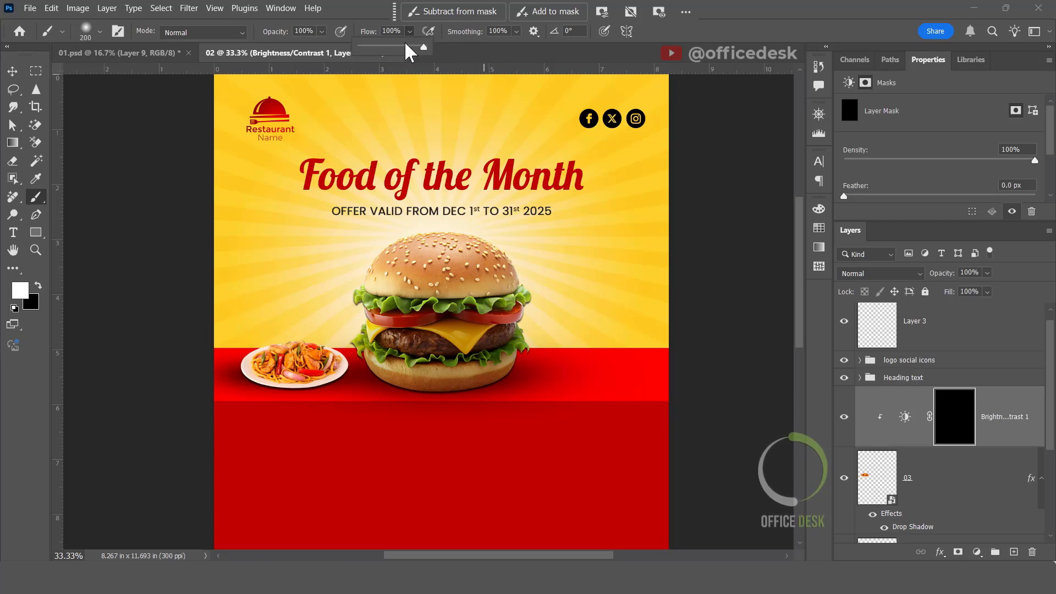
{"action": "mouse_move", "coordinate": [252, 343]}
{"action": "left_mouse_down"}
{"action": "mouse_move", "coordinate": [311, 343]}
{"action": "mouse_move", "coordinate": [297, 340]}
{"action": "mouse_move", "coordinate": [353, 359]}
{"action": "mouse_move", "coordinate": [299, 330]}
{"action": "mouse_move", "coordinate": [348, 347]}
{"action": "mouse_move", "coordinate": [252, 342]}
{"action": "mouse_move", "coordinate": [299, 324]}
{"action": "mouse_move", "coordinate": [271, 330]}
{"action": "mouse_move", "coordinate": [296, 345]}
{"action": "left_mouse_up"}
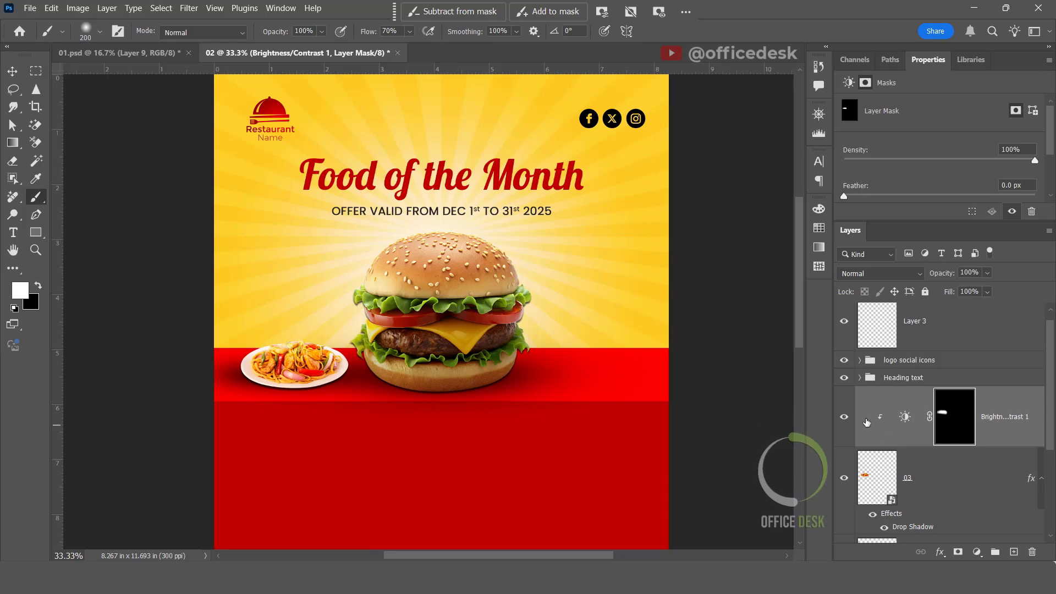
Compare the noodle plate with its Brightness/Contrast adjustment hidden and shown, and leave no layer selected.
{"action": "left_click", "coordinate": [844, 417]}
{"action": "left_click", "coordinate": [844, 417]}
{"action": "left_click", "coordinate": [845, 417]}
{"action": "left_click", "coordinate": [845, 418]}
{"action": "left_click", "coordinate": [12, 71]}
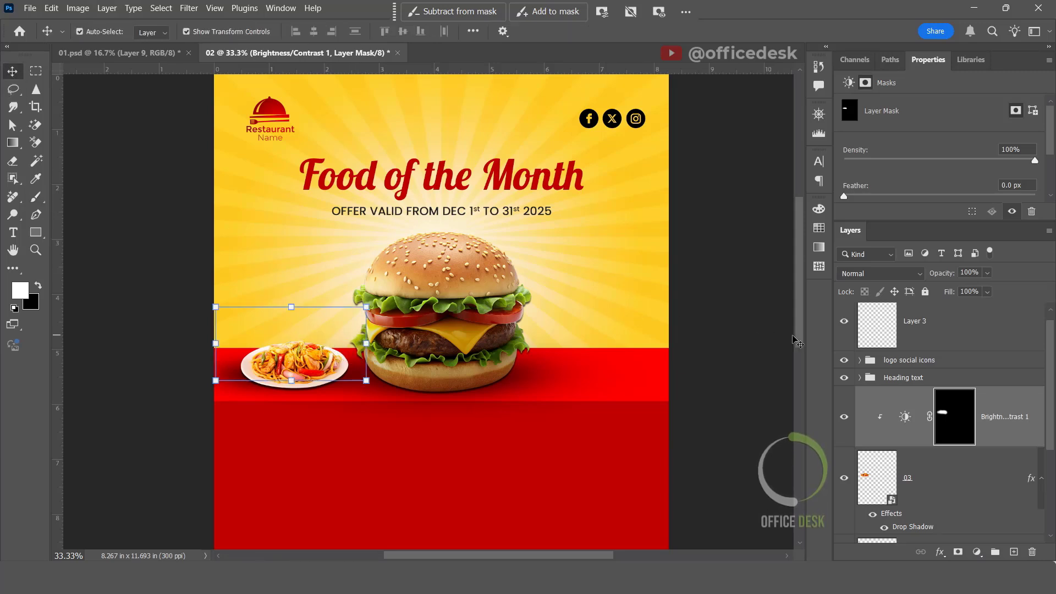
{"action": "left_click", "coordinate": [746, 338]}
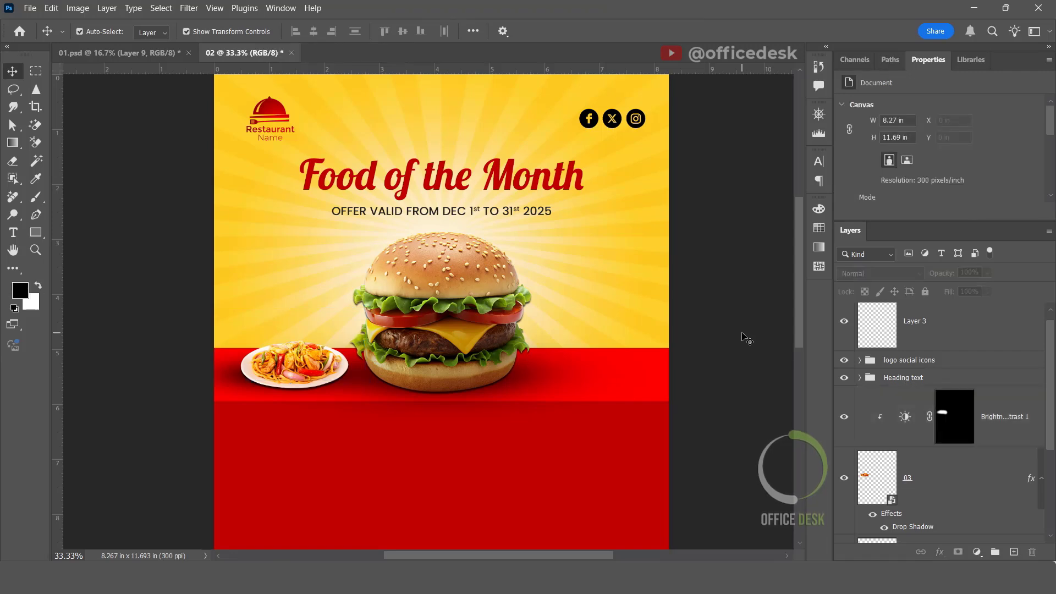
Add an empty layer above the noodle plate's Brightness/Contrast adjustment and place 02.png there as an embedded image.
{"action": "scroll", "coordinate": [1006, 431], "scroll_direction": "down", "scroll_amount": 1}
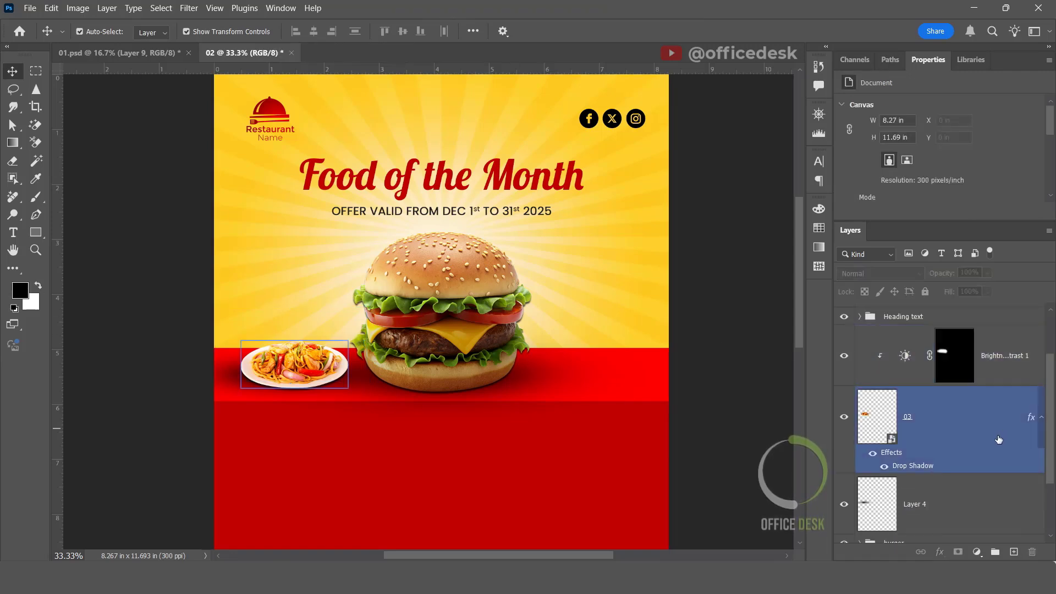
{"action": "scroll", "coordinate": [999, 440], "scroll_direction": "down", "scroll_amount": 1}
{"action": "left_click", "coordinate": [990, 468]}
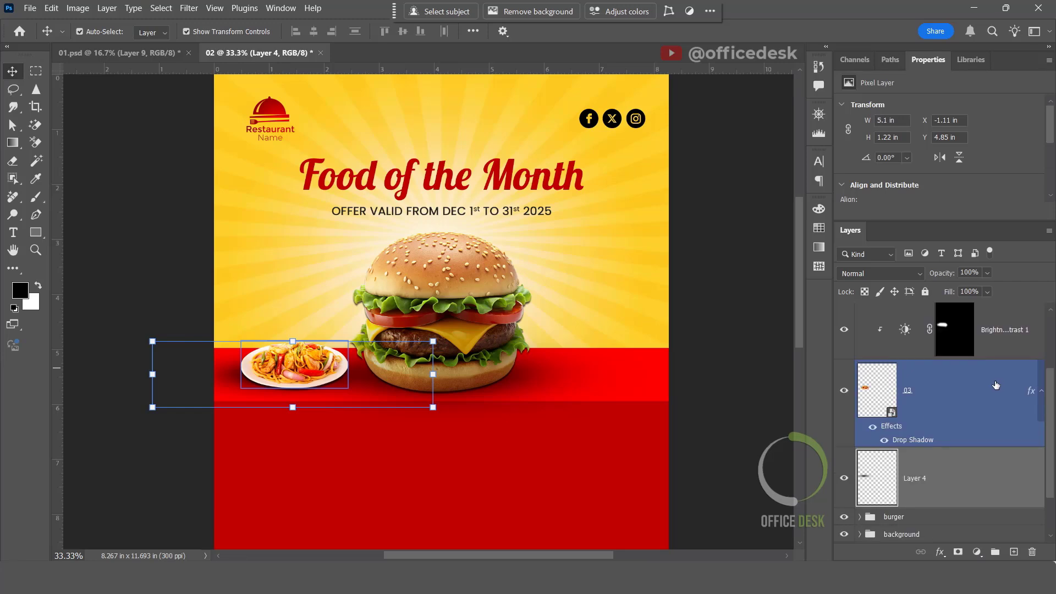
{"action": "scroll", "coordinate": [995, 385], "scroll_direction": "up", "scroll_amount": 1}
{"action": "left_click", "coordinate": [996, 391]}
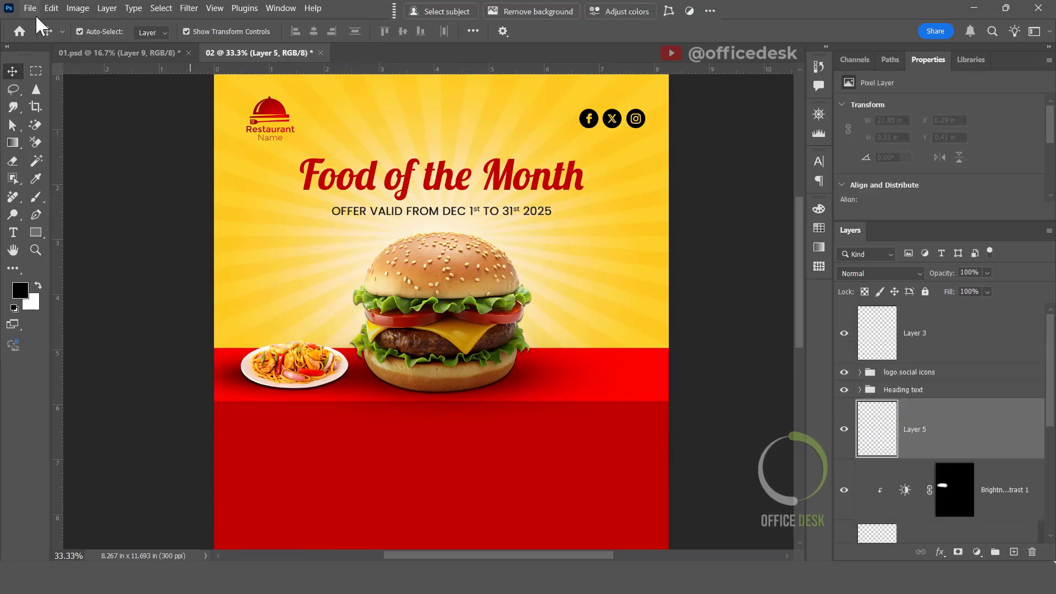
{"action": "left_click", "coordinate": [29, 8]}
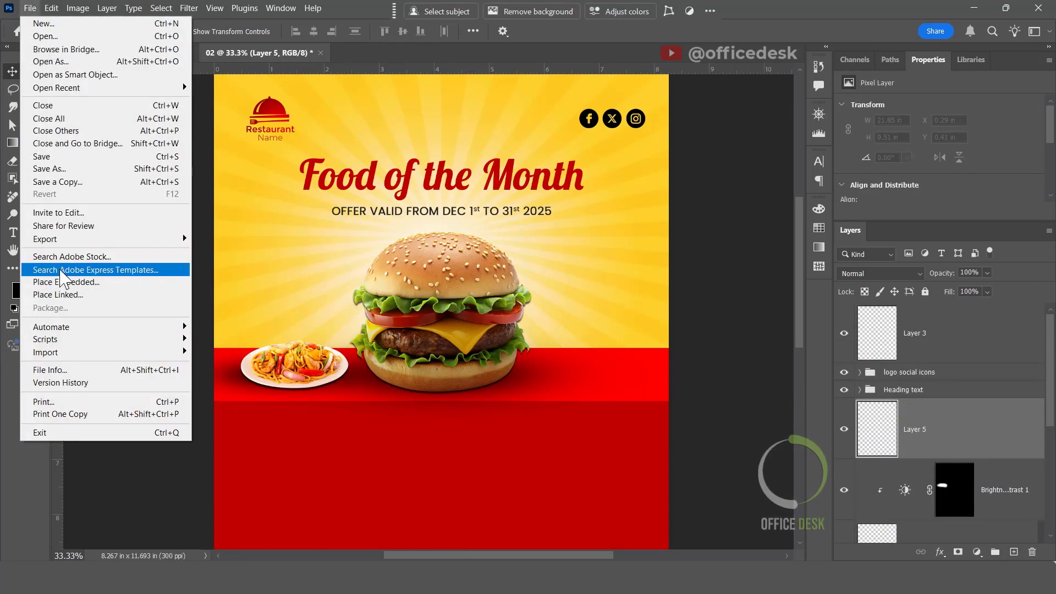
{"action": "left_click", "coordinate": [65, 282]}
{"action": "left_click", "coordinate": [307, 127]}
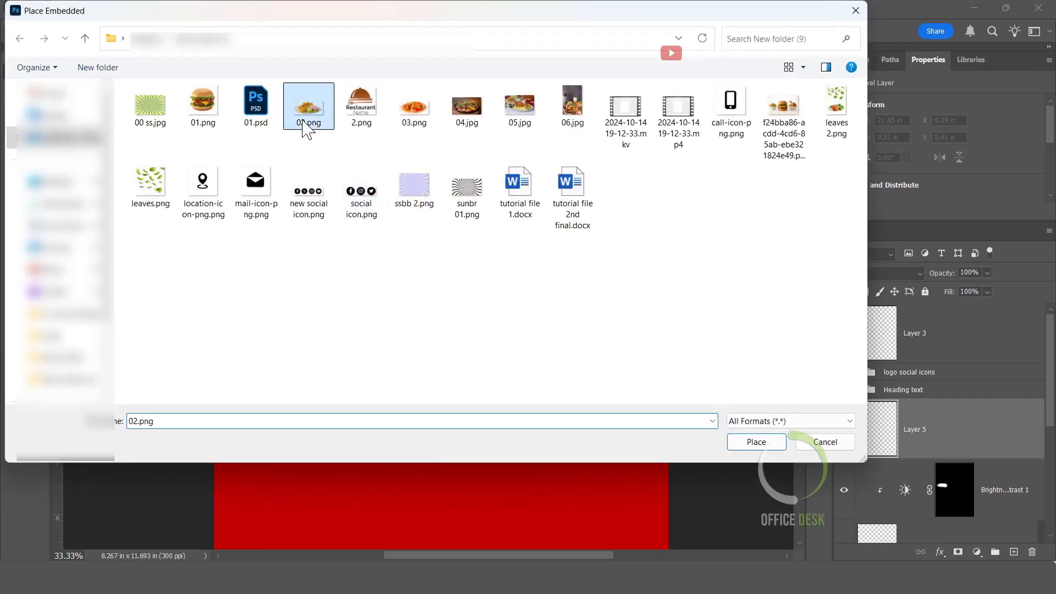
{"action": "left_click", "coordinate": [755, 441]}
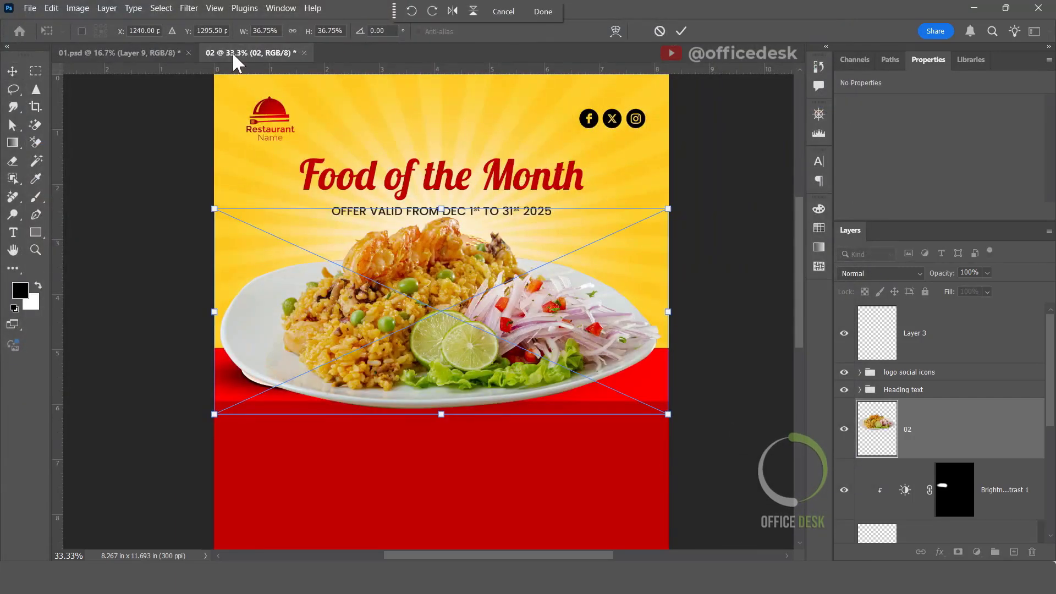
Move the rice plate over the noodle plate beside the burger and scale it to 9%.
{"action": "left_click_drag", "start_coordinate": [244, 31], "coordinate": [224, 37]}
{"action": "left_click", "coordinate": [681, 31]}
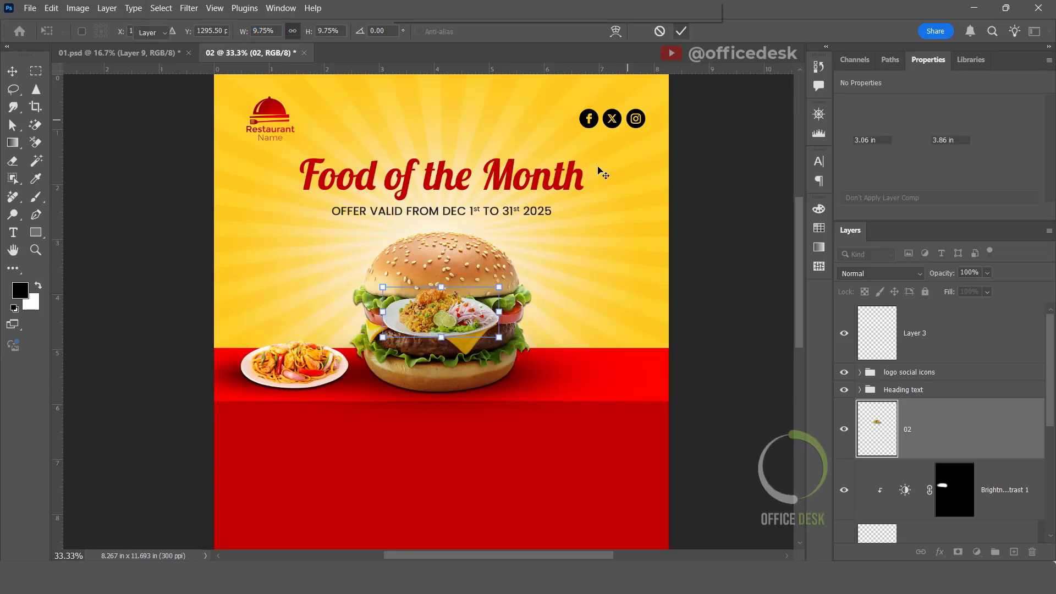
{"action": "left_click_drag", "start_coordinate": [470, 316], "coordinate": [301, 359]}
{"action": "key", "text": "ctrl+t"}
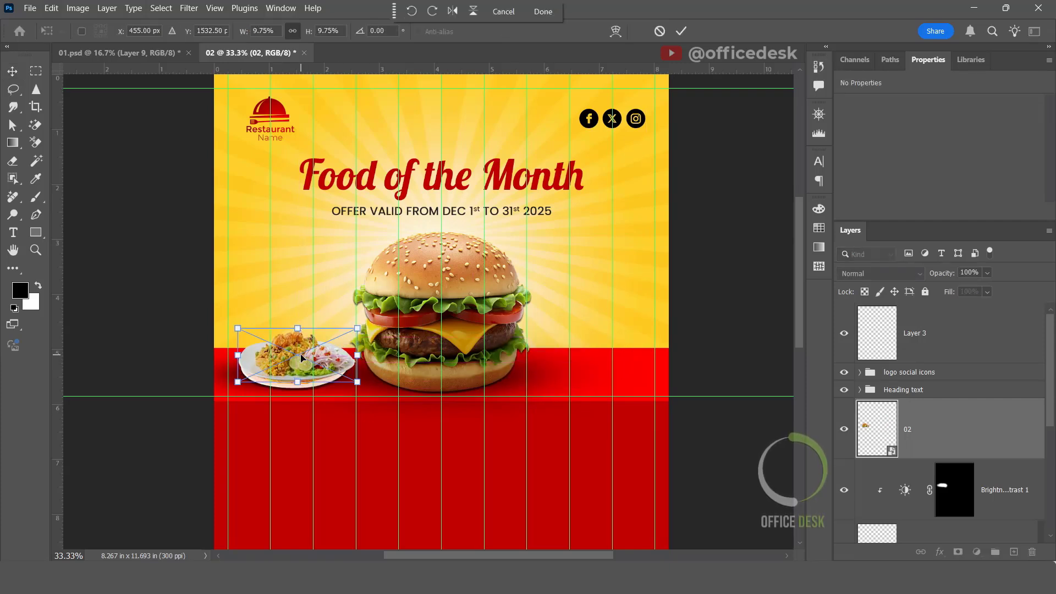
{"action": "double_click", "coordinate": [265, 31]}
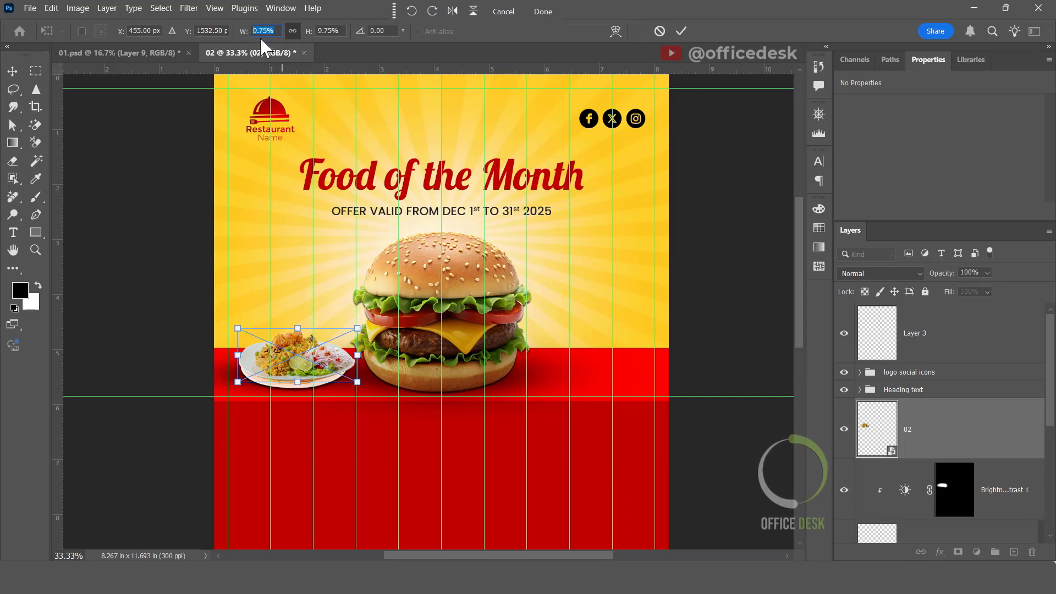
{"action": "type", "text": "9"}
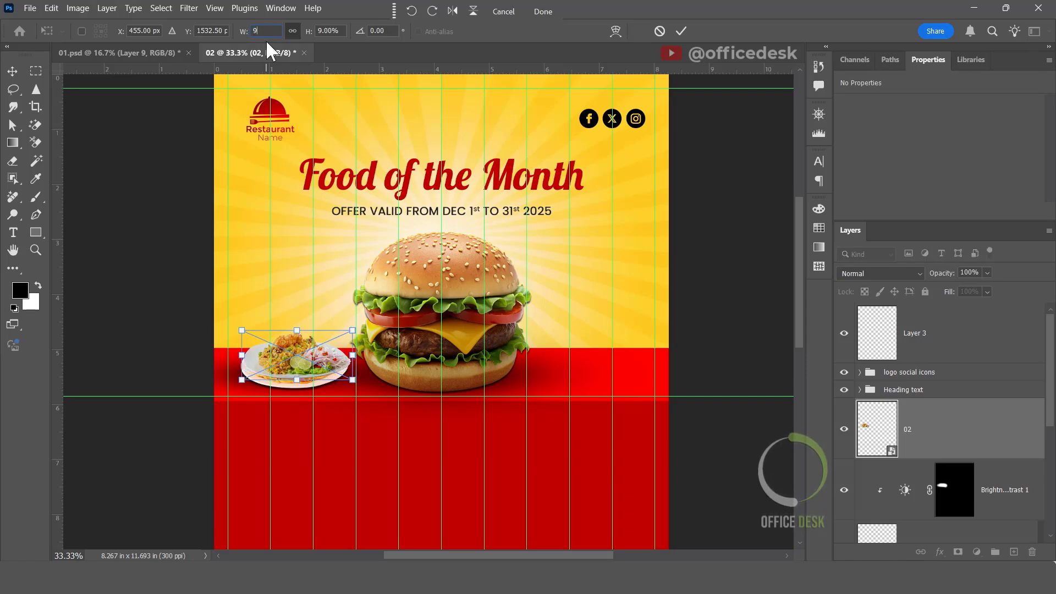
Finish scaling the rice plate to 9%, place it on the red table to the right of the burger, and hide the guides.
{"action": "left_click", "coordinate": [682, 31]}
{"action": "left_click_drag", "start_coordinate": [286, 362], "coordinate": [570, 371]}
{"action": "left_click", "coordinate": [719, 329]}
{"action": "key", "text": "ctrl+semicolon"}
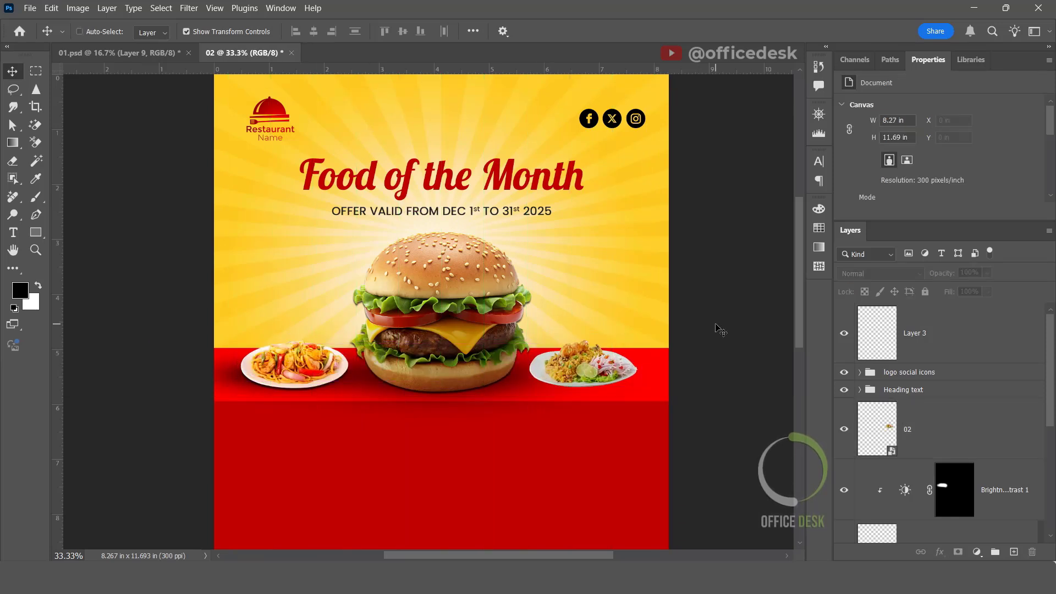
Copy the drop shadow layer style from the noodle plate layer 03 to the rice plate layer 02.
{"action": "left_click", "coordinate": [583, 365]}
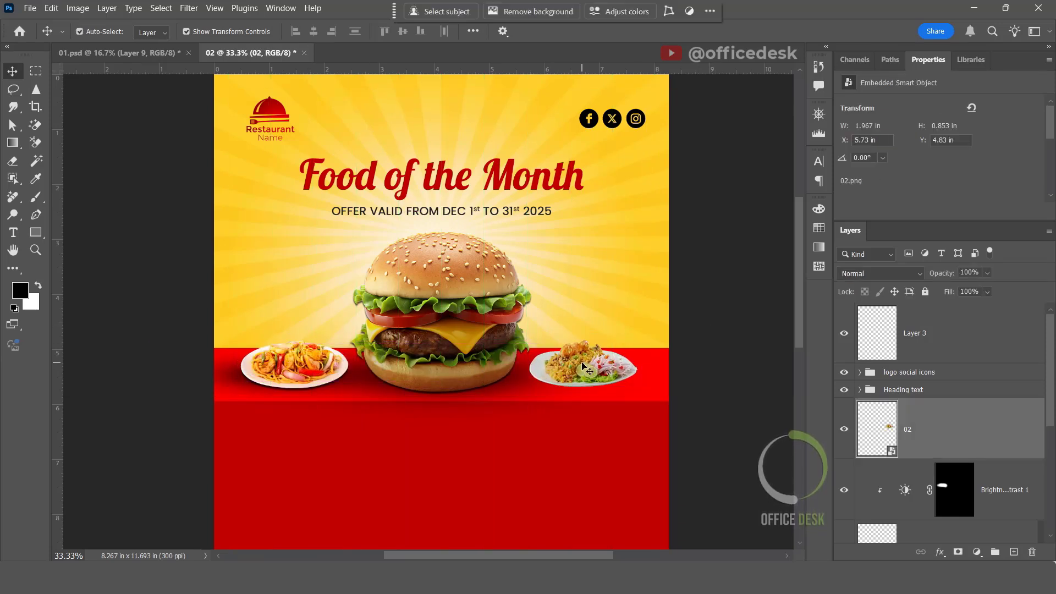
{"action": "scroll", "coordinate": [942, 456], "scroll_direction": "down", "scroll_amount": 3}
{"action": "right_click", "coordinate": [932, 368]}
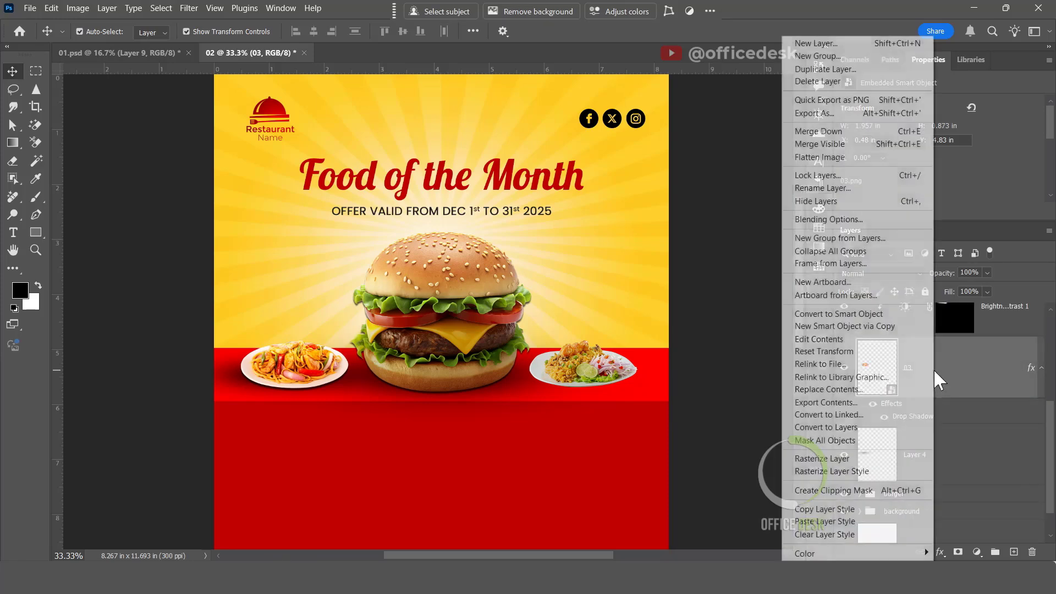
{"action": "left_click", "coordinate": [847, 490]}
{"action": "scroll", "coordinate": [942, 412], "scroll_direction": "up", "scroll_amount": 3}
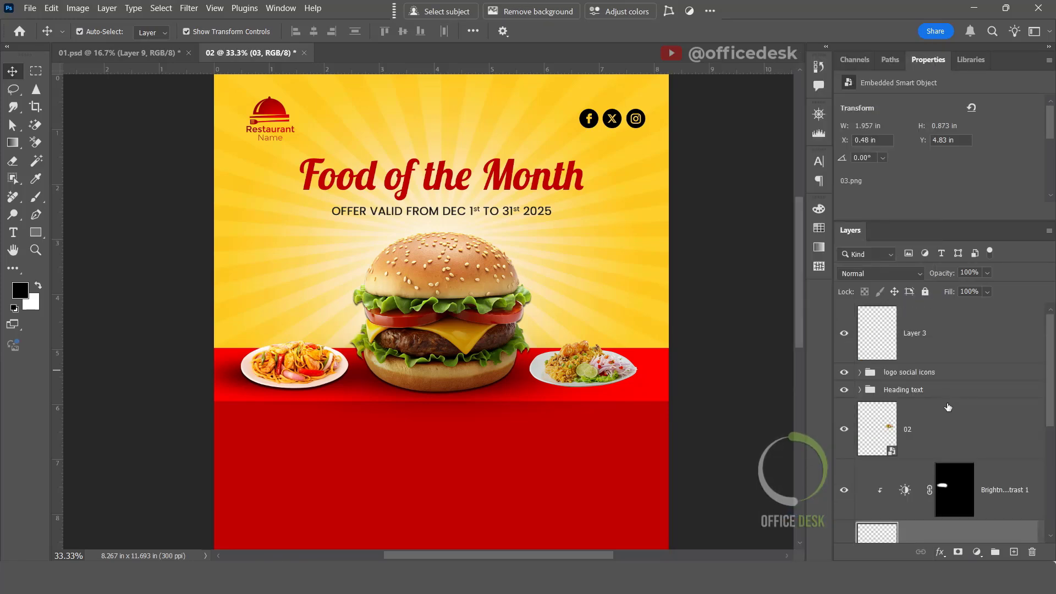
{"action": "right_click", "coordinate": [916, 441]}
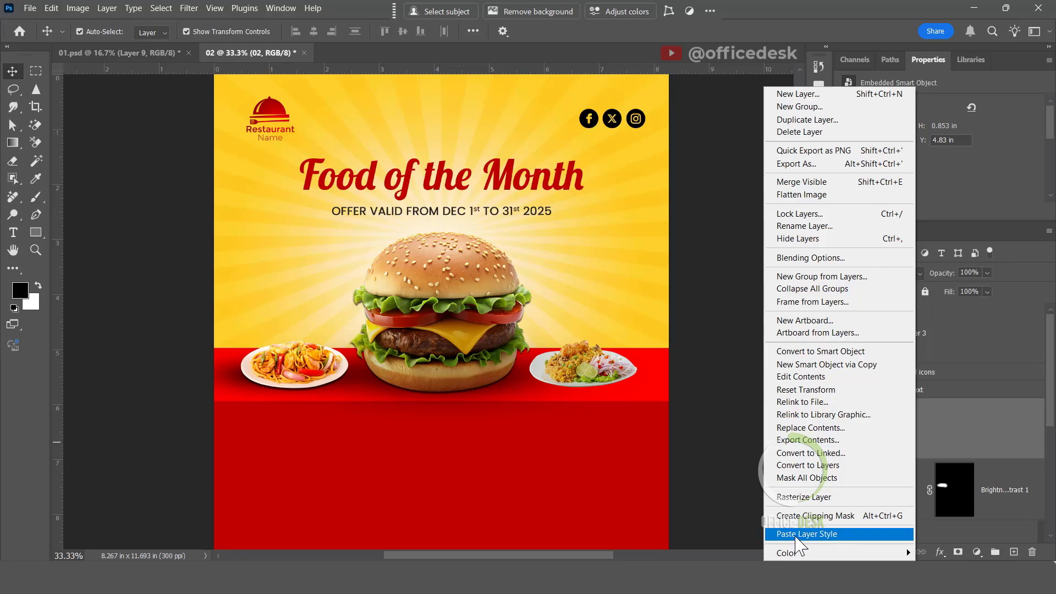
{"action": "left_click", "coordinate": [806, 534]}
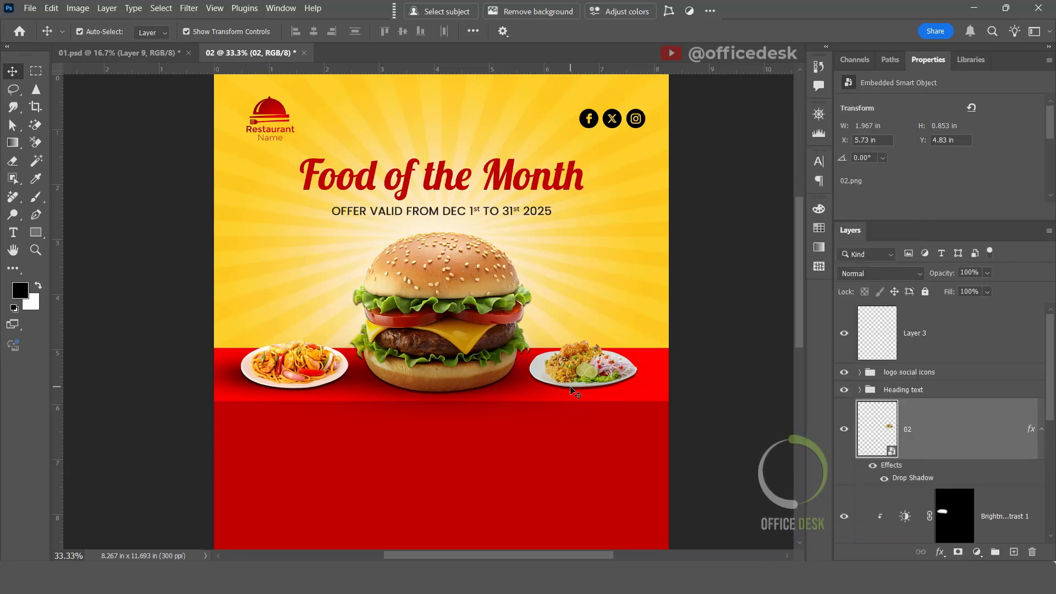
Add a Brightness/Contrast adjustment clipped to the rice plate, with brightness 60 and contrast 41.
{"action": "left_click", "coordinate": [976, 551]}
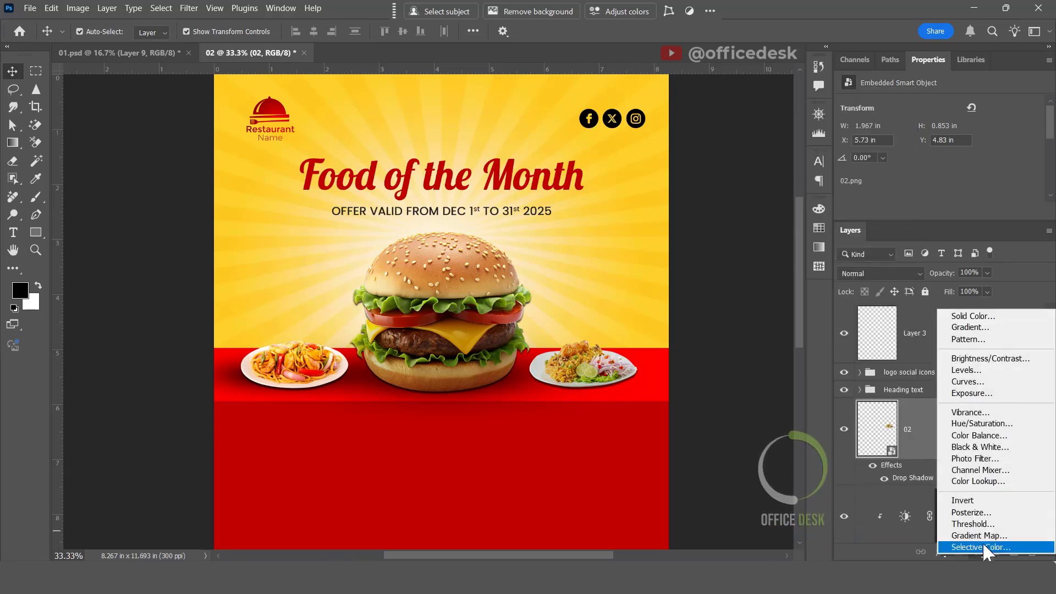
{"action": "left_click", "coordinate": [985, 362]}
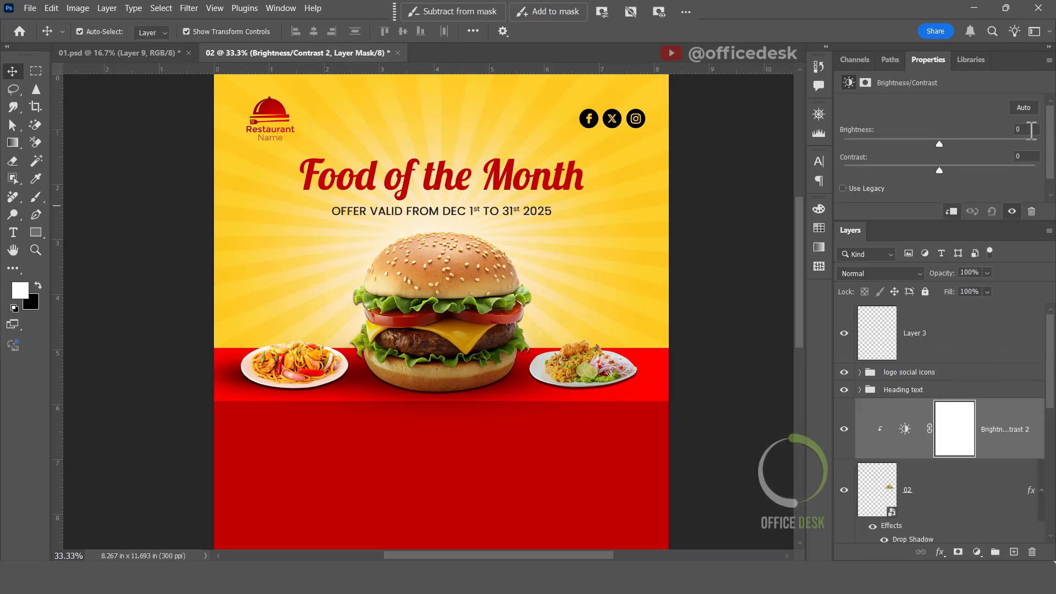
{"action": "left_click_drag", "start_coordinate": [942, 143], "coordinate": [969, 160]}
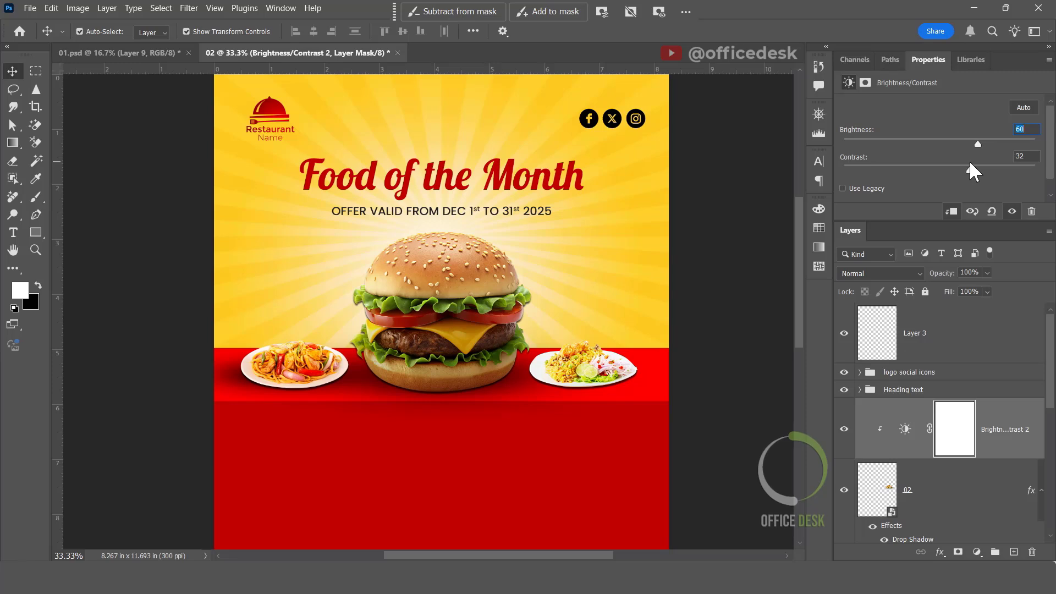
{"action": "left_click_drag", "start_coordinate": [971, 163], "coordinate": [979, 164]}
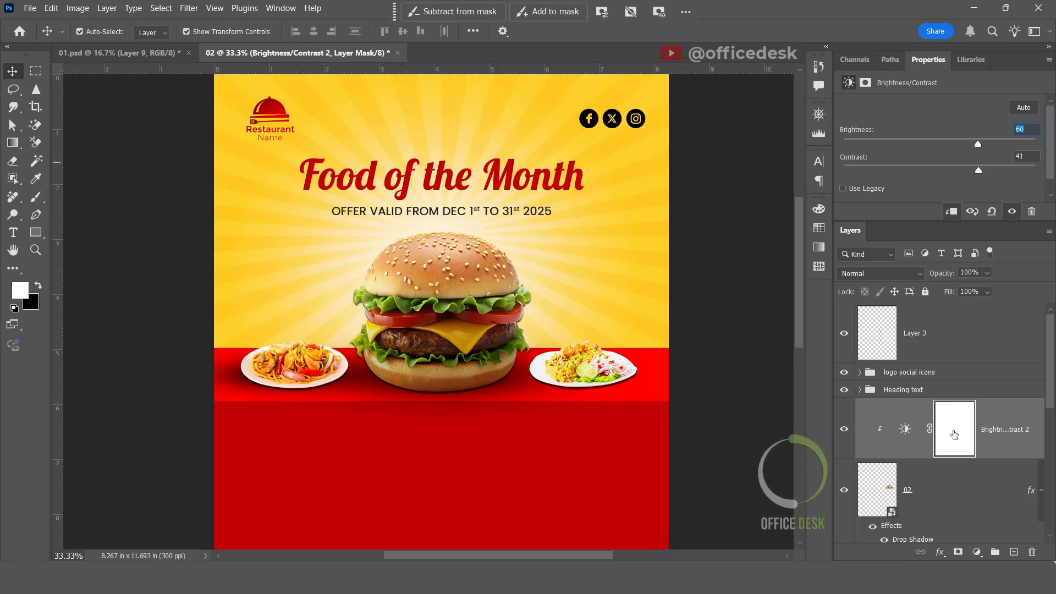
Invert the Brightness/Contrast adjustment's mask to black and paint white over the rice to brighten only the food.
{"action": "left_click", "coordinate": [962, 437]}
{"action": "key", "text": "ctrl+i"}
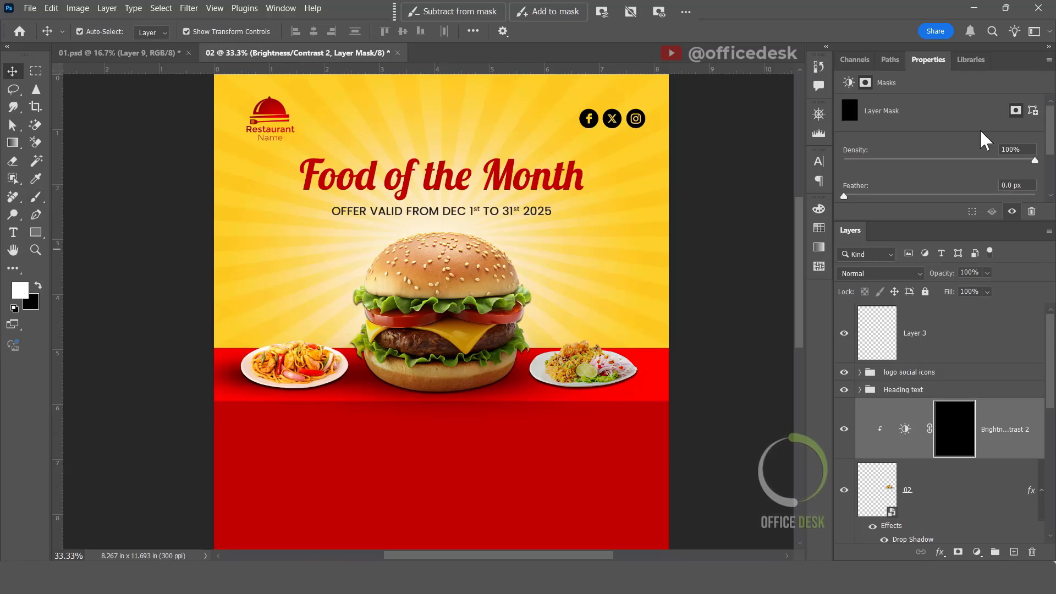
{"action": "left_click", "coordinate": [36, 197]}
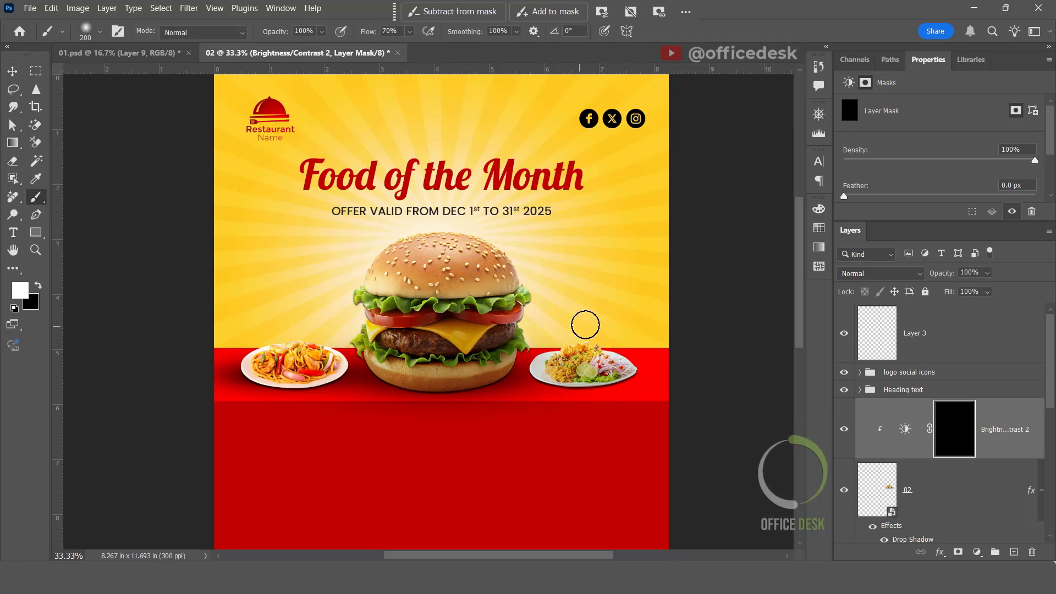
{"action": "left_click_drag", "start_coordinate": [585, 329], "coordinate": [577, 340]}
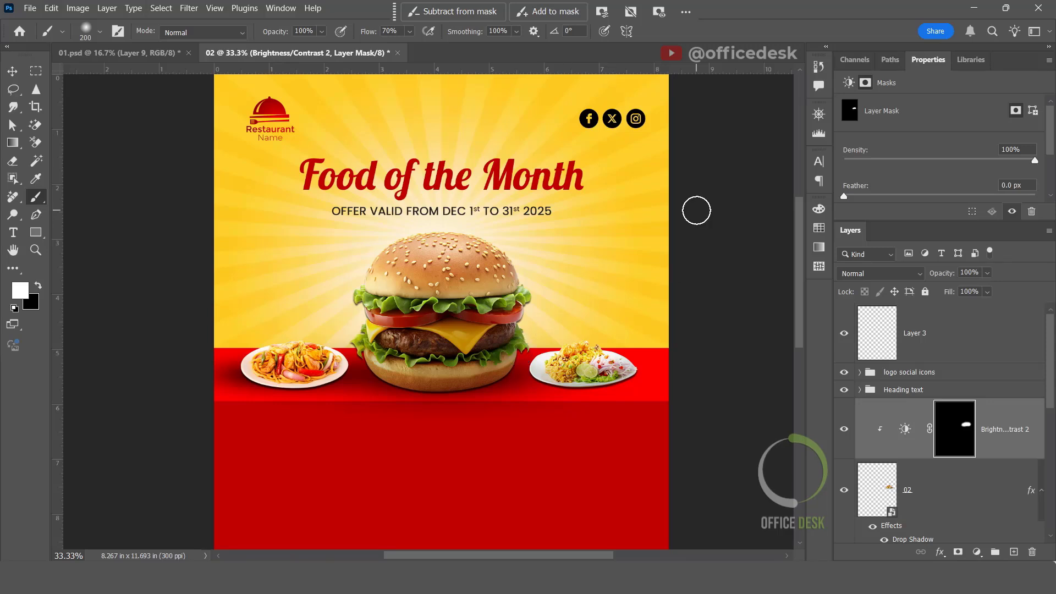
{"action": "left_click_drag", "start_coordinate": [230, 70], "coordinate": [297, 31]}
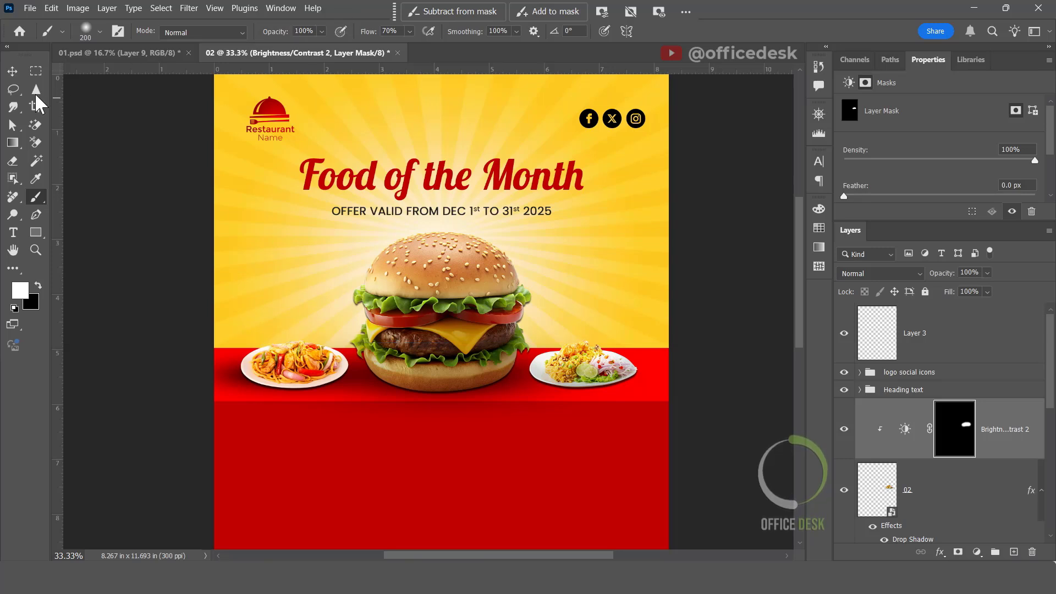
{"action": "left_click", "coordinate": [12, 71]}
{"action": "left_click", "coordinate": [756, 331]}
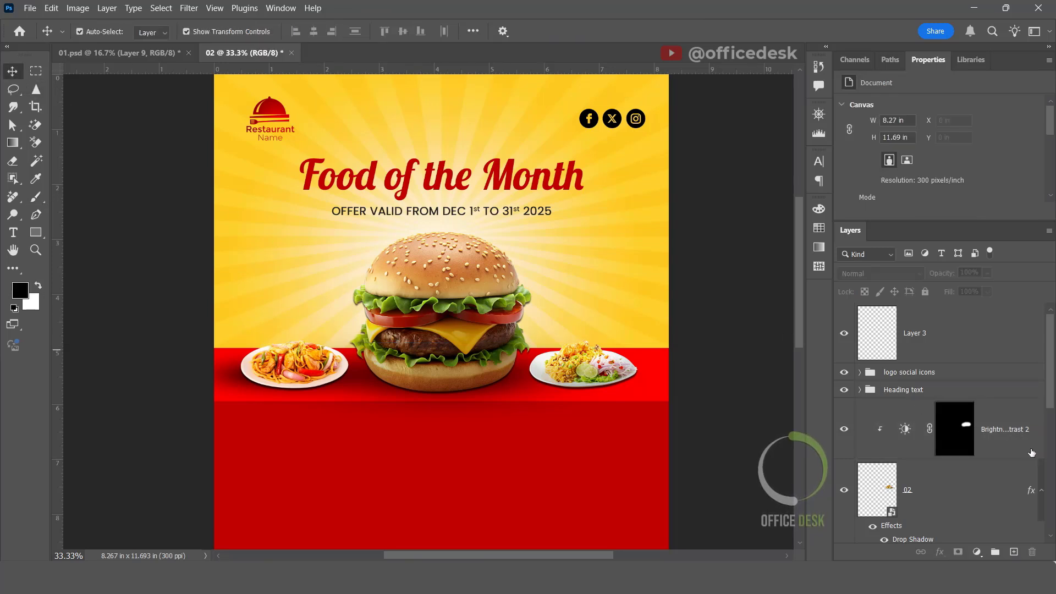
Duplicate the Layer 4 shadow, move the copy directly below layer 02, and position it beneath the rice plate.
{"action": "scroll", "coordinate": [1009, 486], "scroll_direction": "down", "scroll_amount": 8}
{"action": "left_click", "coordinate": [951, 426]}
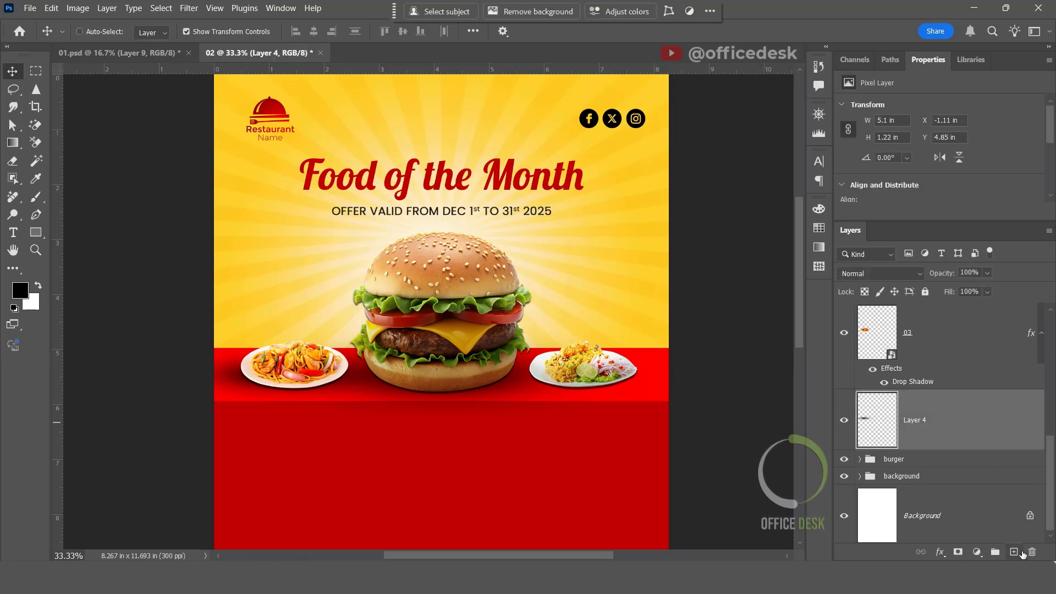
{"action": "key", "text": "ctrl+j"}
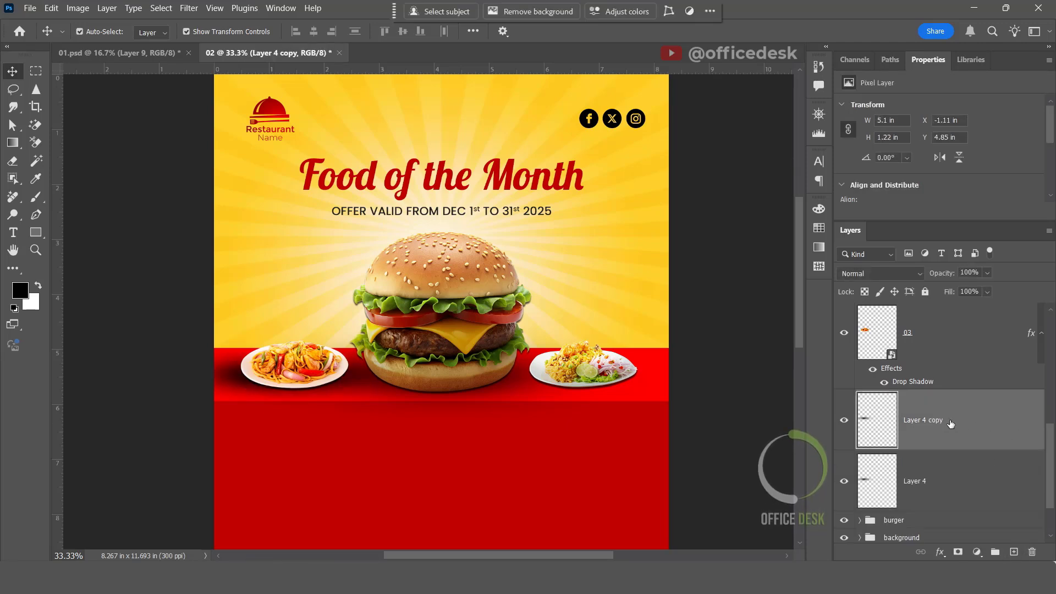
{"action": "scroll", "coordinate": [946, 440], "scroll_direction": "up", "scroll_amount": 1}
{"action": "scroll", "coordinate": [940, 504], "scroll_direction": "up", "scroll_amount": 1}
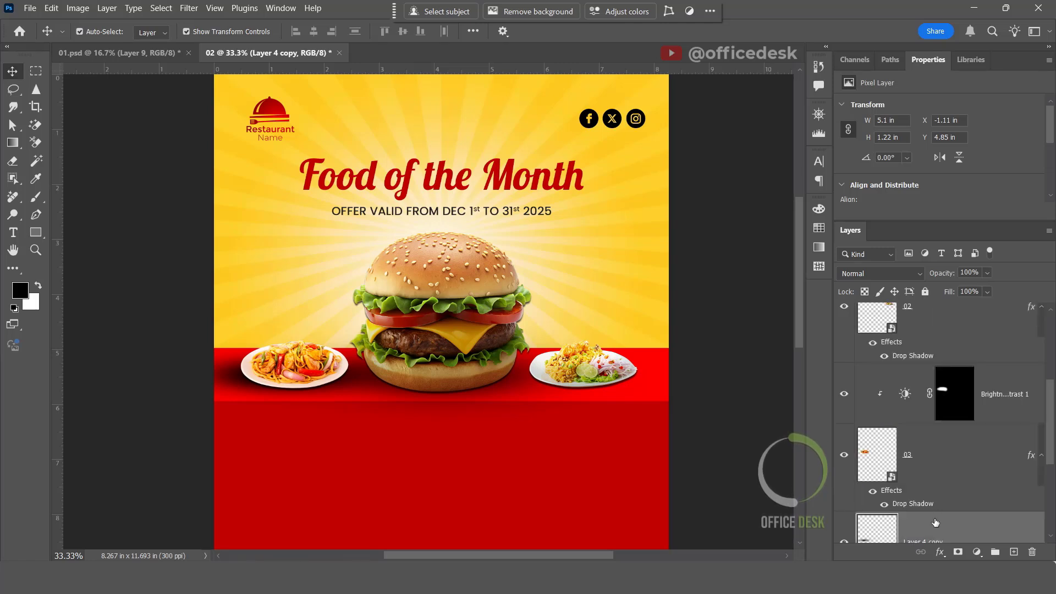
{"action": "left_click_drag", "start_coordinate": [934, 521], "coordinate": [935, 364]}
{"action": "left_click_drag", "start_coordinate": [277, 388], "coordinate": [574, 394]}
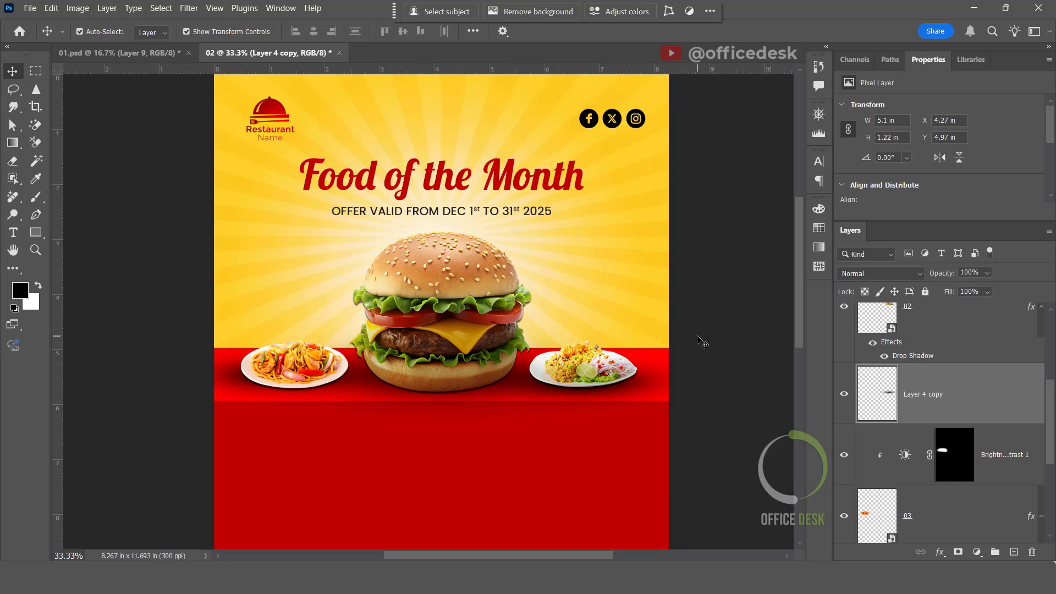
{"action": "left_click", "coordinate": [696, 337]}
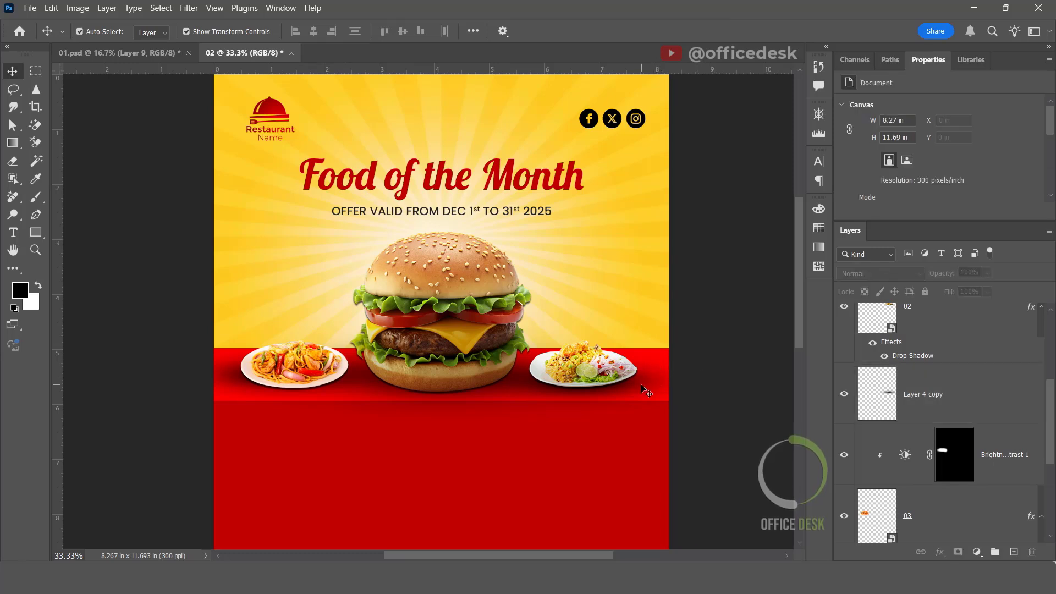
{"action": "left_click", "coordinate": [644, 391]}
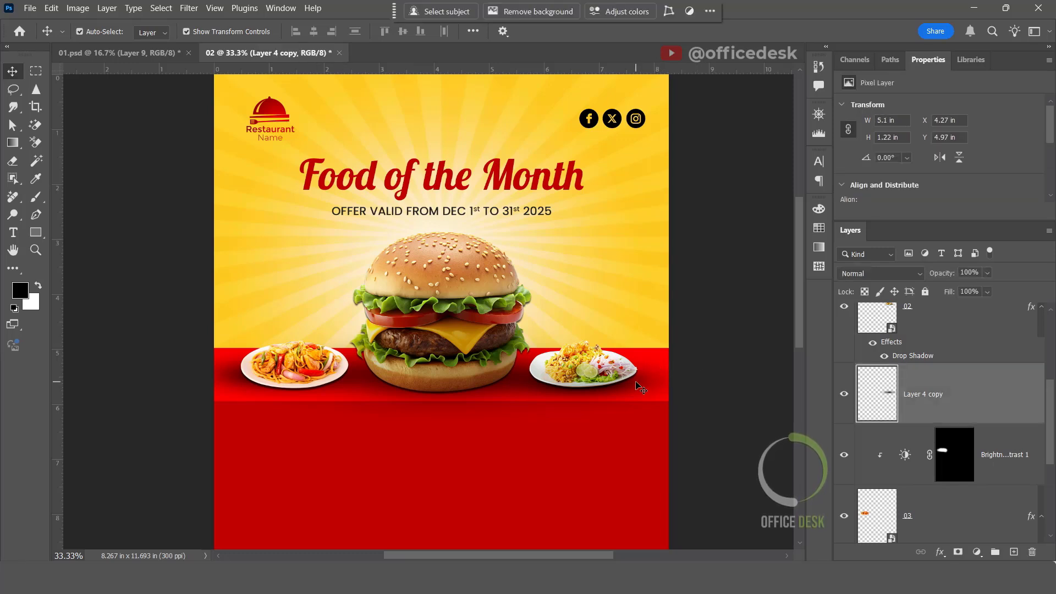
{"action": "left_click", "coordinate": [748, 361]}
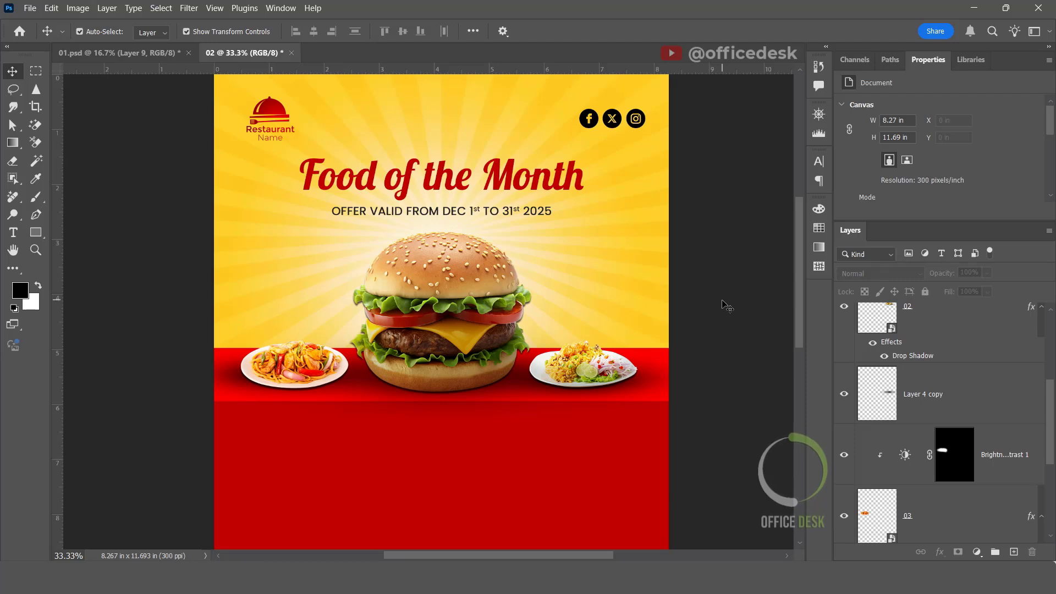
Copy the heading text "Our New Food Item" from the 01.psd document.
{"action": "scroll", "coordinate": [723, 302], "scroll_direction": "down", "scroll_amount": 3}
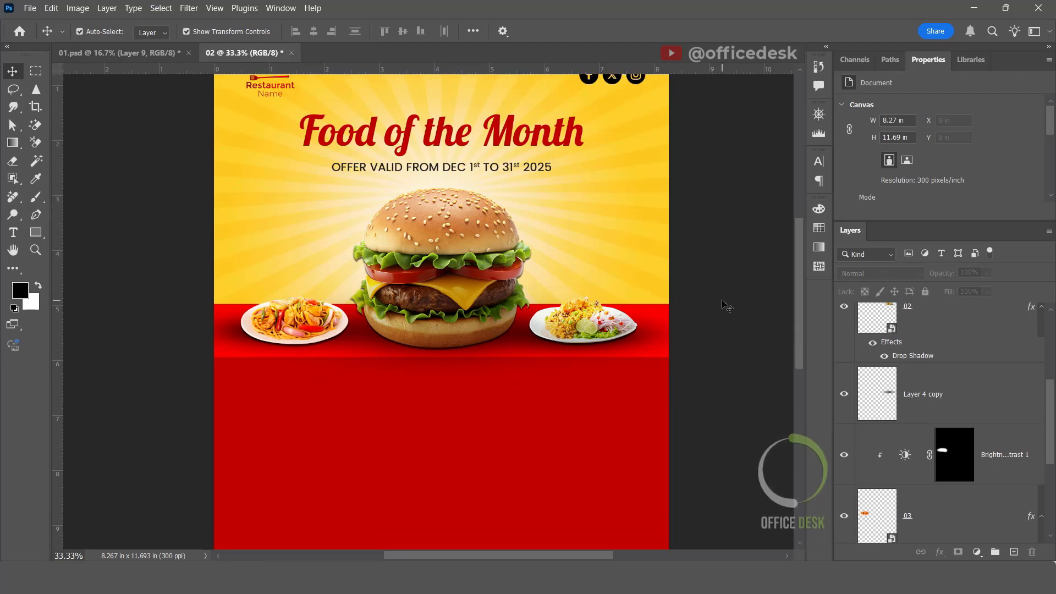
{"action": "scroll", "coordinate": [697, 342], "scroll_direction": "up", "scroll_amount": 4}
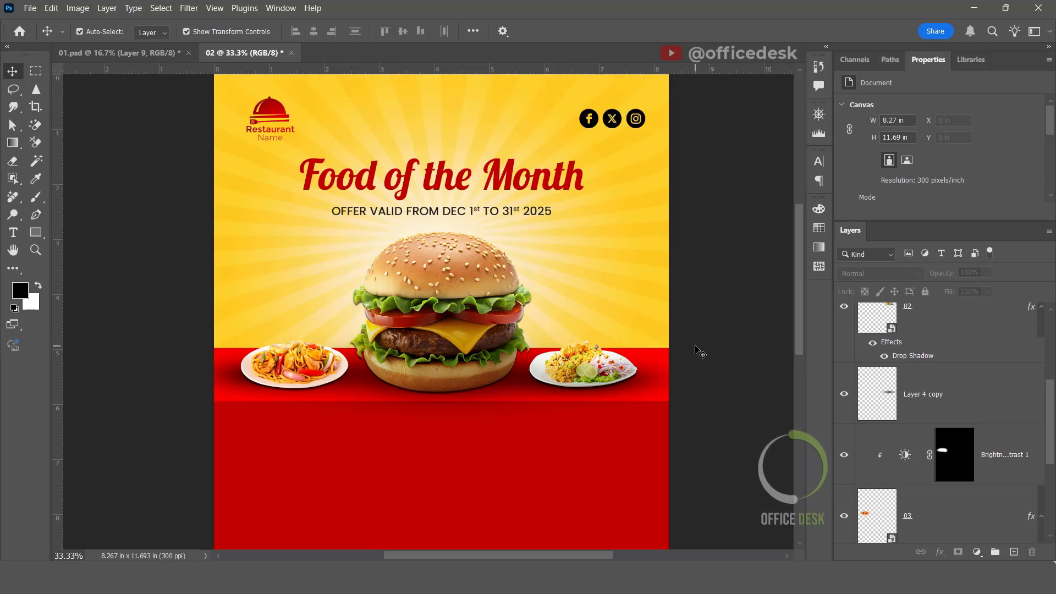
{"action": "scroll", "coordinate": [699, 351], "scroll_direction": "down", "scroll_amount": 3}
{"action": "scroll", "coordinate": [698, 351], "scroll_direction": "down", "scroll_amount": 3}
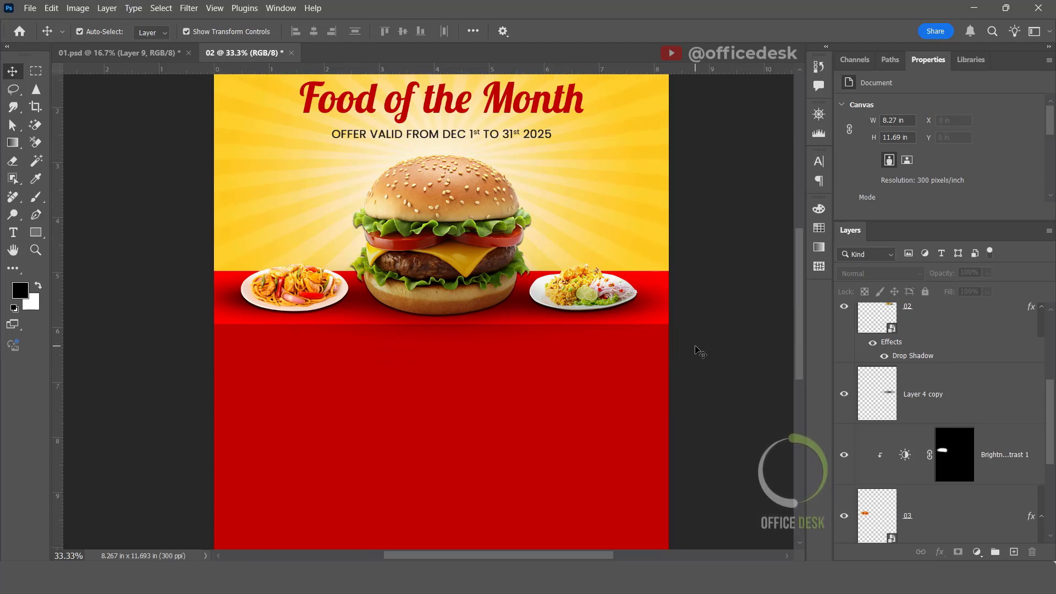
{"action": "scroll", "coordinate": [461, 445], "scroll_direction": "down", "scroll_amount": 6}
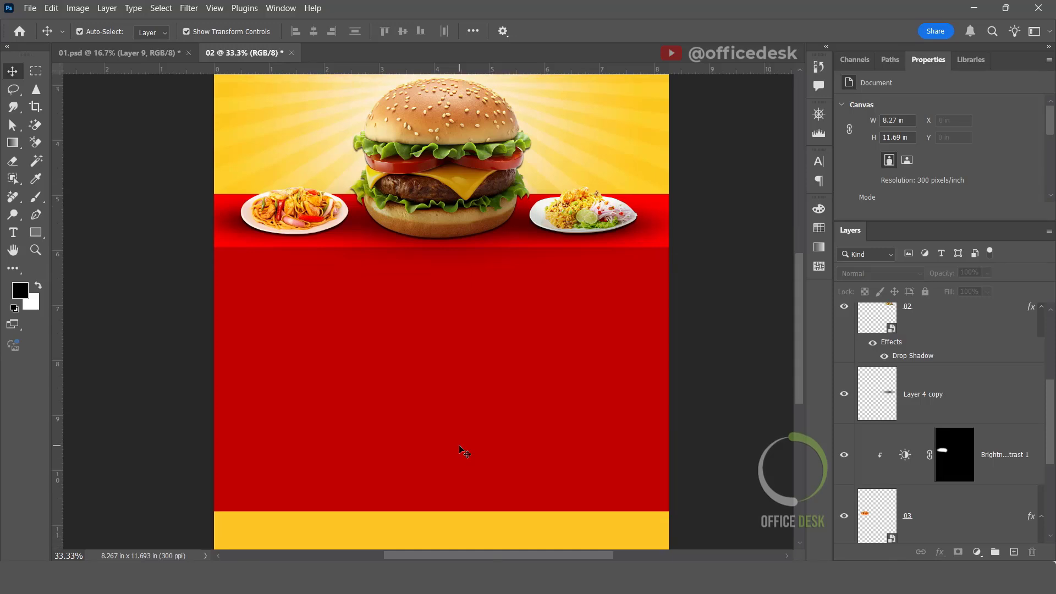
{"action": "left_click", "coordinate": [110, 52]}
{"action": "left_click", "coordinate": [437, 333]}
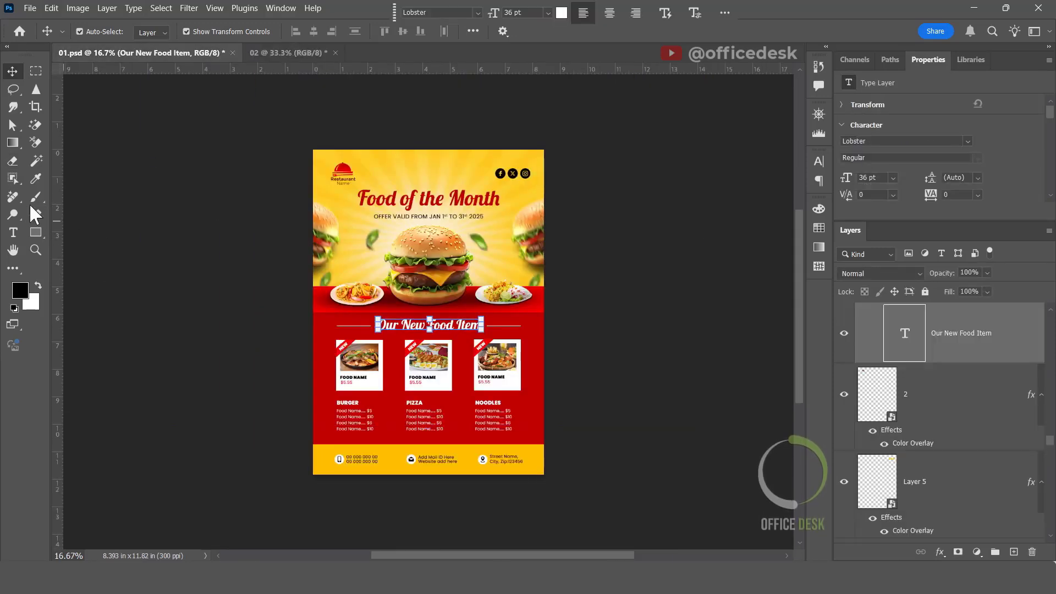
{"action": "left_click", "coordinate": [13, 232]}
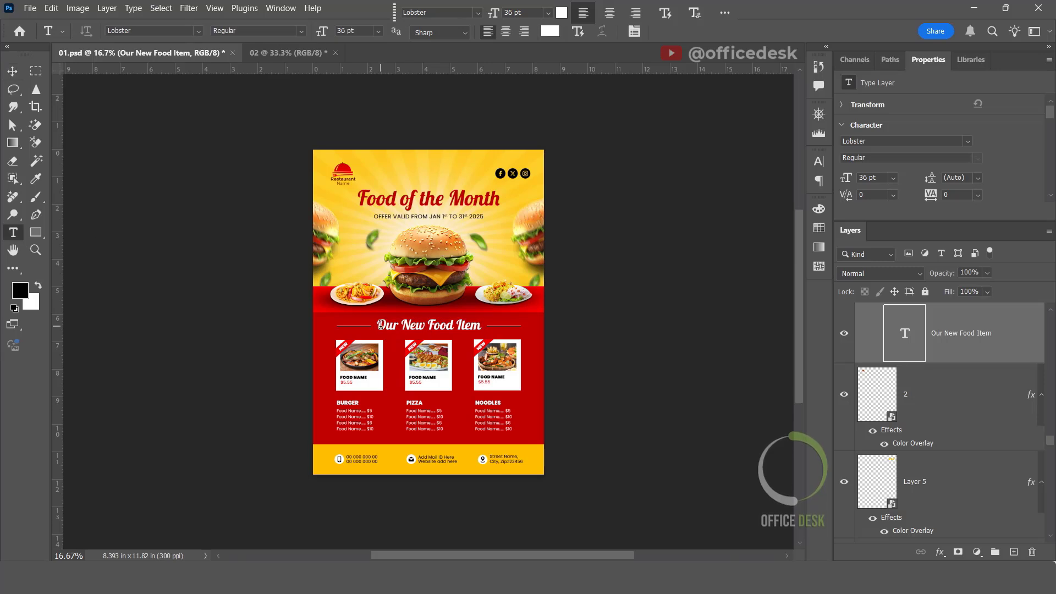
{"action": "left_click_drag", "start_coordinate": [380, 324], "coordinate": [498, 327]}
{"action": "key", "text": "ctrl+c"}
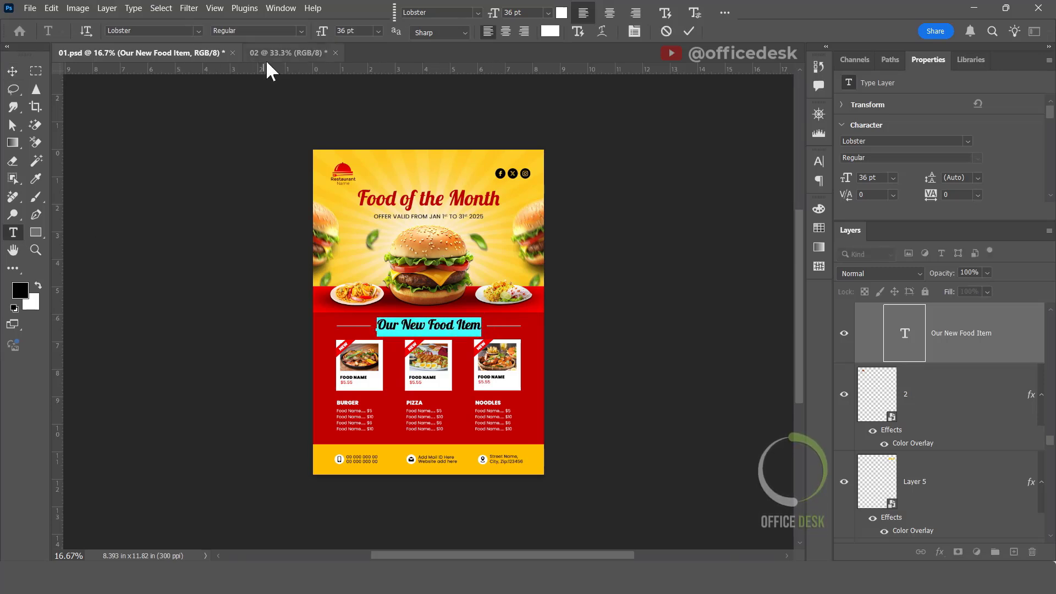
Paste the heading "Our New Food Item" as new text on the red area below the table in document 02.
{"action": "left_click", "coordinate": [287, 53]}
{"action": "scroll", "coordinate": [331, 320], "scroll_direction": "up", "scroll_amount": 1}
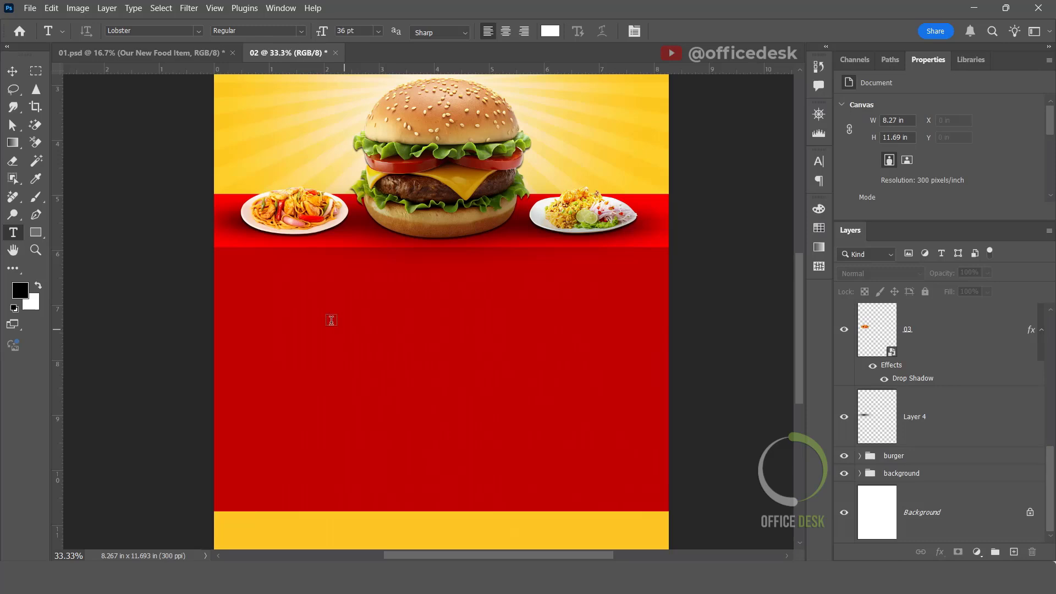
{"action": "left_click", "coordinate": [302, 285]}
{"action": "key", "text": "ctrl+v"}
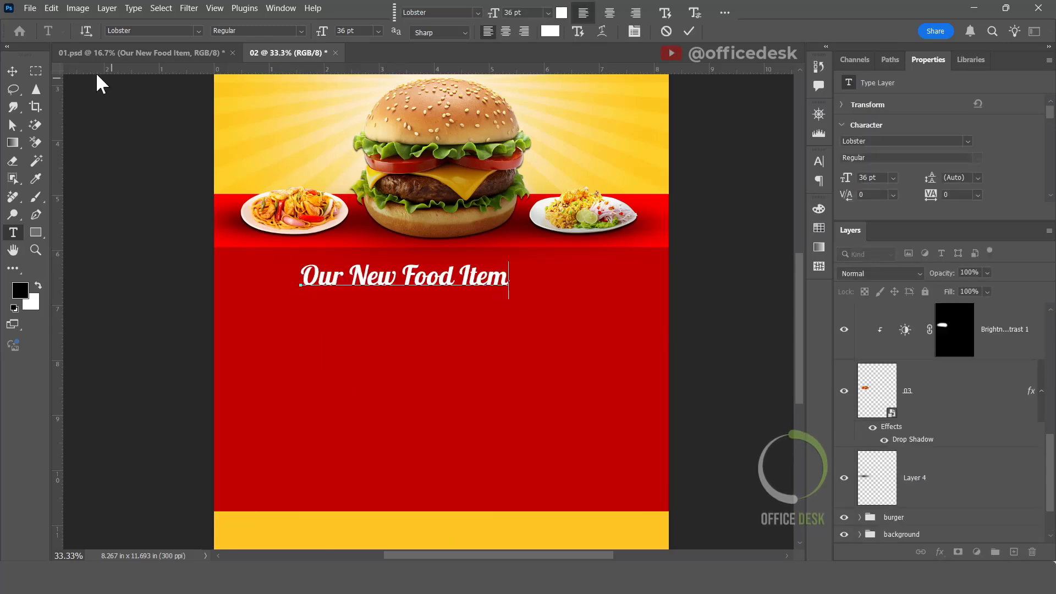
{"action": "left_click", "coordinate": [12, 71]}
Commit the "Our New Food Item" heading, move it toward the middle, and centre it horizontally on the canvas with the guides shown temporarily.
{"action": "key", "text": "ctrl"}
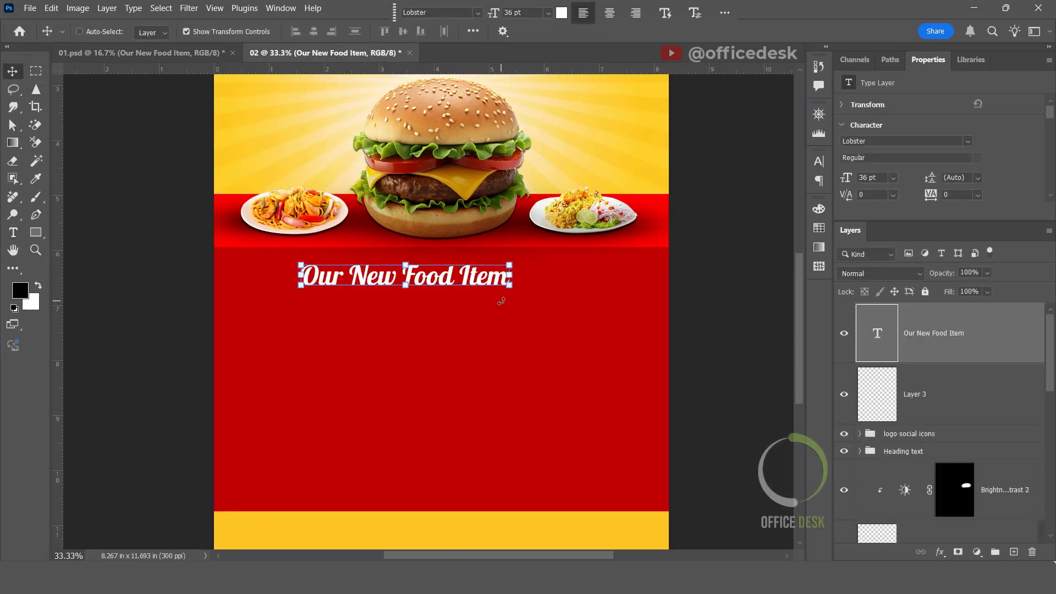
{"action": "key", "text": "ctrl+semicolon"}
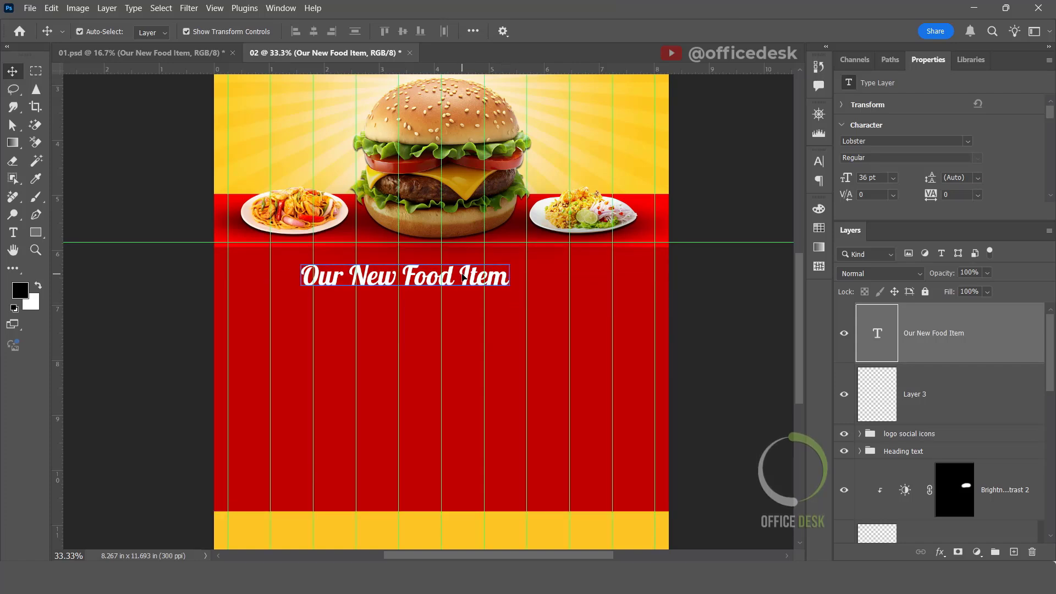
{"action": "mouse_move", "coordinate": [464, 277]}
{"action": "left_mouse_down"}
{"action": "mouse_move", "coordinate": [491, 279]}
{"action": "mouse_move", "coordinate": [469, 274]}
{"action": "left_mouse_up"}
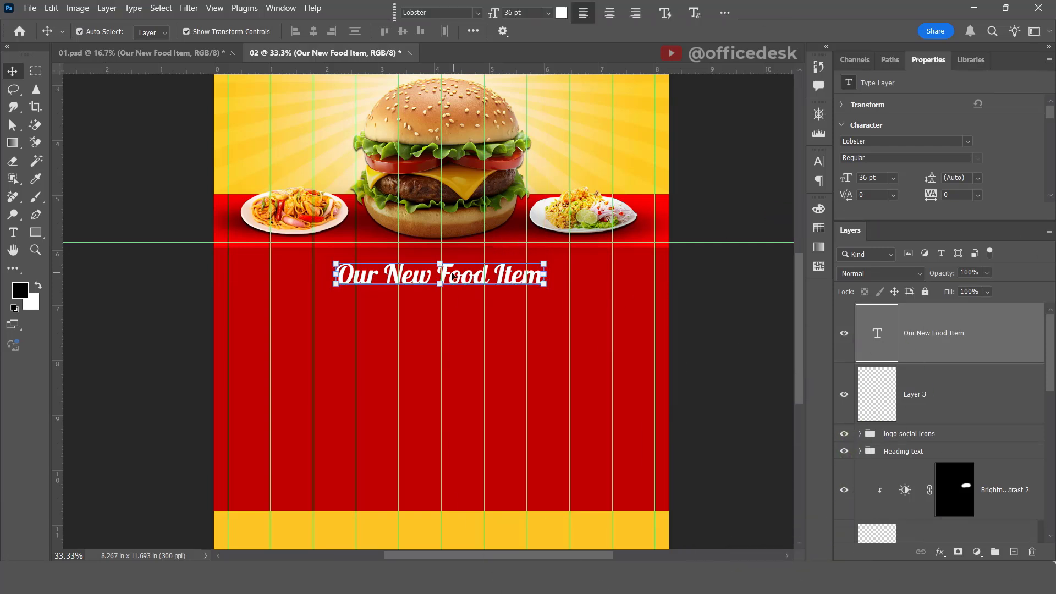
{"action": "key", "text": "ctrl+a"}
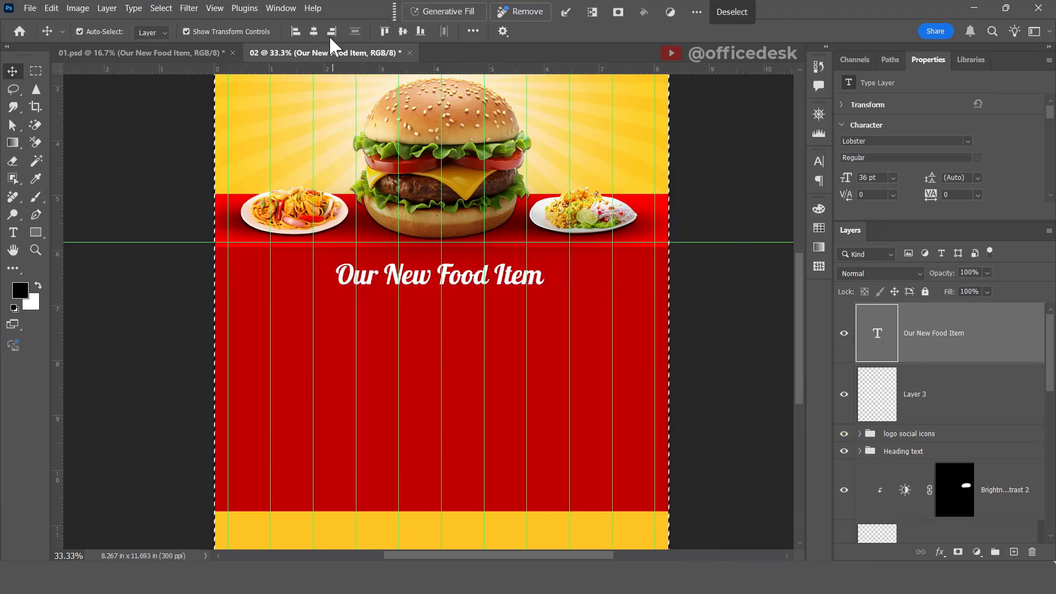
{"action": "left_click", "coordinate": [313, 32]}
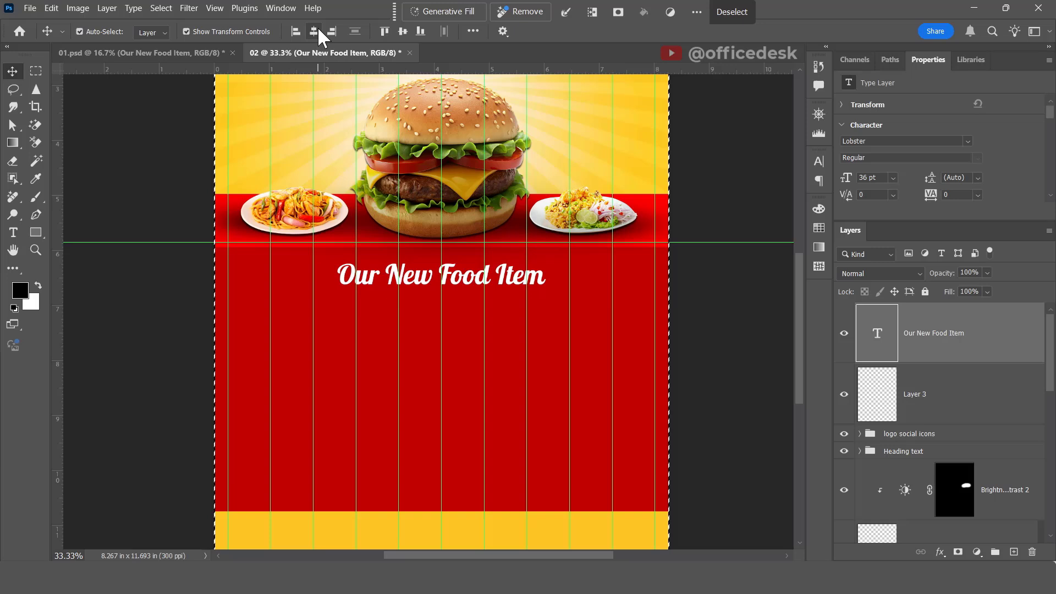
{"action": "key", "text": "ctrl+d"}
{"action": "left_click", "coordinate": [725, 341]}
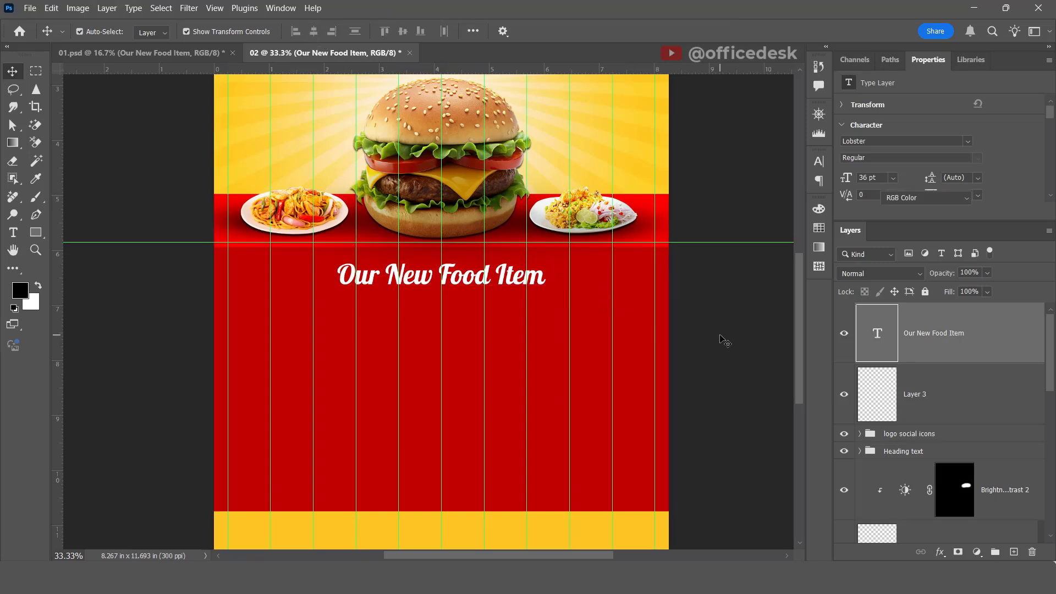
{"action": "key", "text": "ctrl+semicolon"}
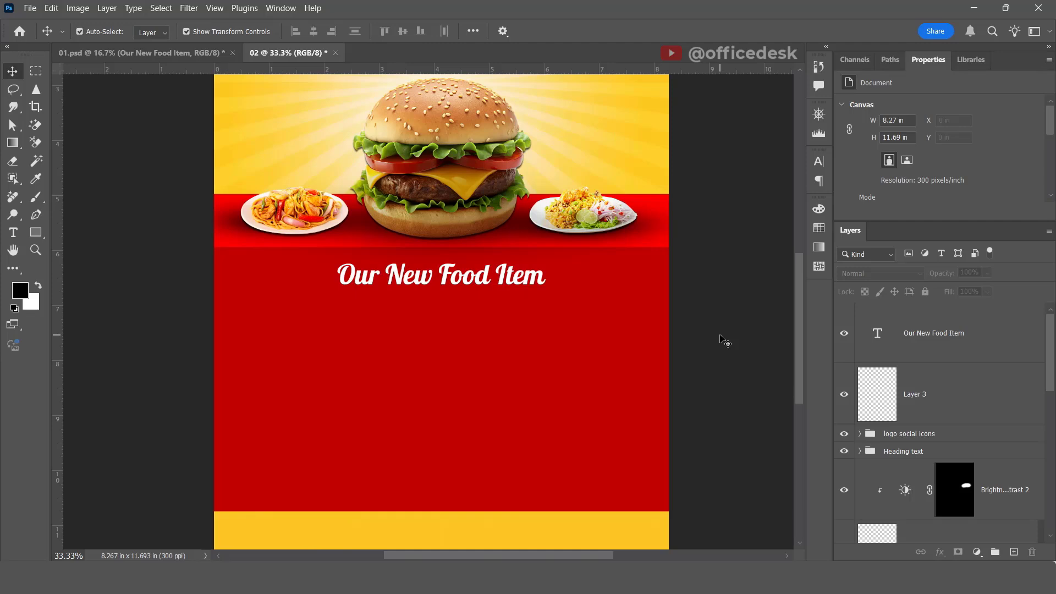
Nudge the "Our New Food Item" heading up and down to fine-tune its vertical position below the table.
{"action": "left_click", "coordinate": [471, 283]}
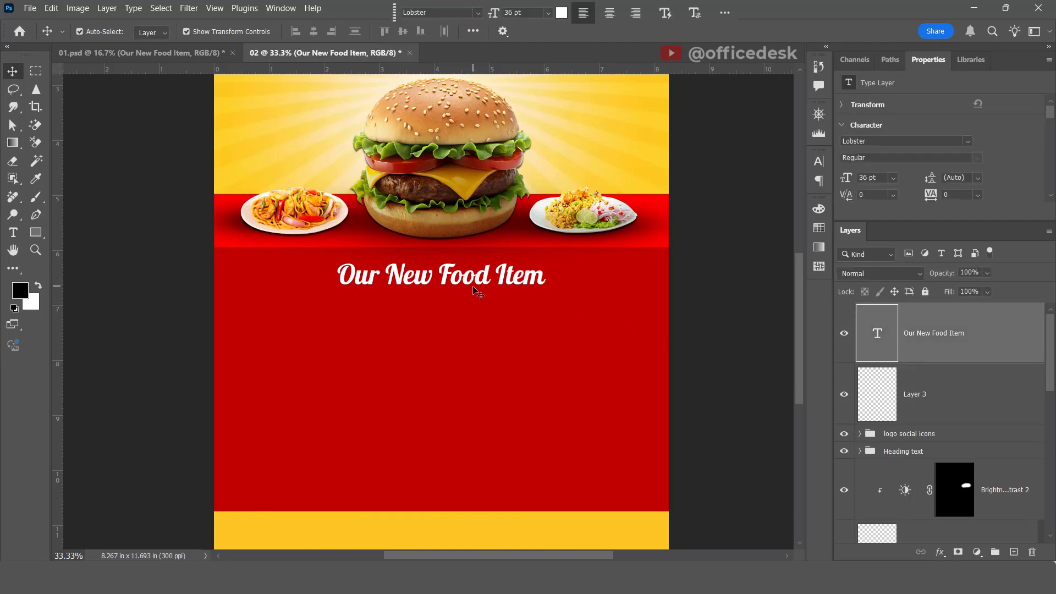
{"action": "key", "text": "Up"}
{"action": "key", "text": "Up"}
{"action": "key", "text": "Up"}
{"action": "key", "text": "Up"}
{"action": "key", "text": "Up"}
{"action": "key", "text": "Up"}
{"action": "key", "text": "Up"}
{"action": "key", "text": "Up"}
{"action": "key", "text": "Up"}
{"action": "key", "text": "Down"}
{"action": "key", "text": "Down"}
{"action": "key", "text": "Down"}
{"action": "key", "text": "Down"}
{"action": "key", "text": "Down"}
{"action": "key", "text": "Down"}
{"action": "key", "text": "Down"}
{"action": "key", "text": "Down"}
{"action": "key", "text": "Down"}
{"action": "key", "text": "Down"}
{"action": "key", "text": "Down"}
{"action": "key", "text": "Down"}
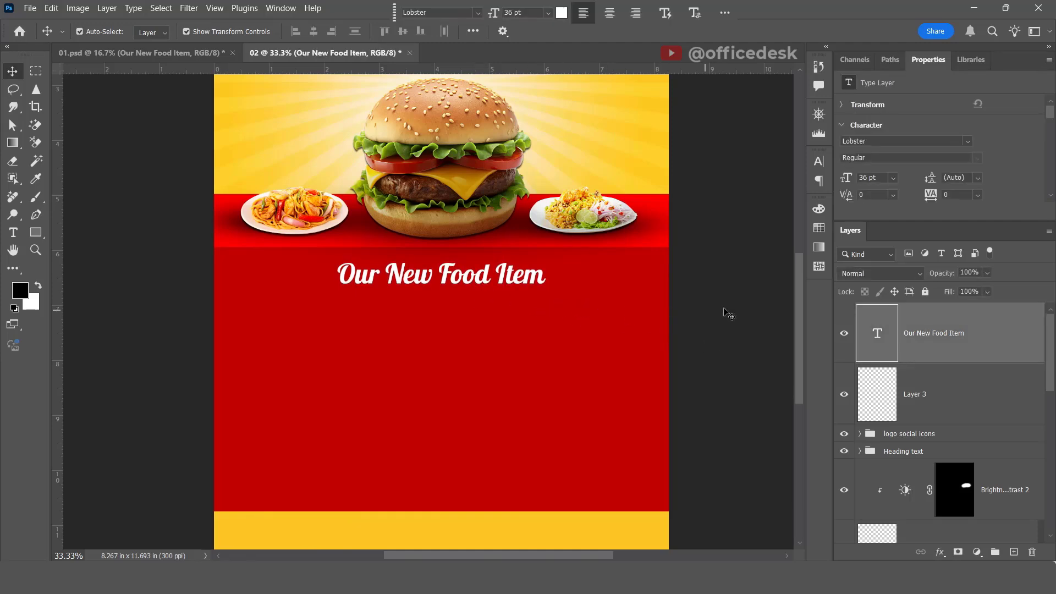
{"action": "left_click", "coordinate": [737, 311]}
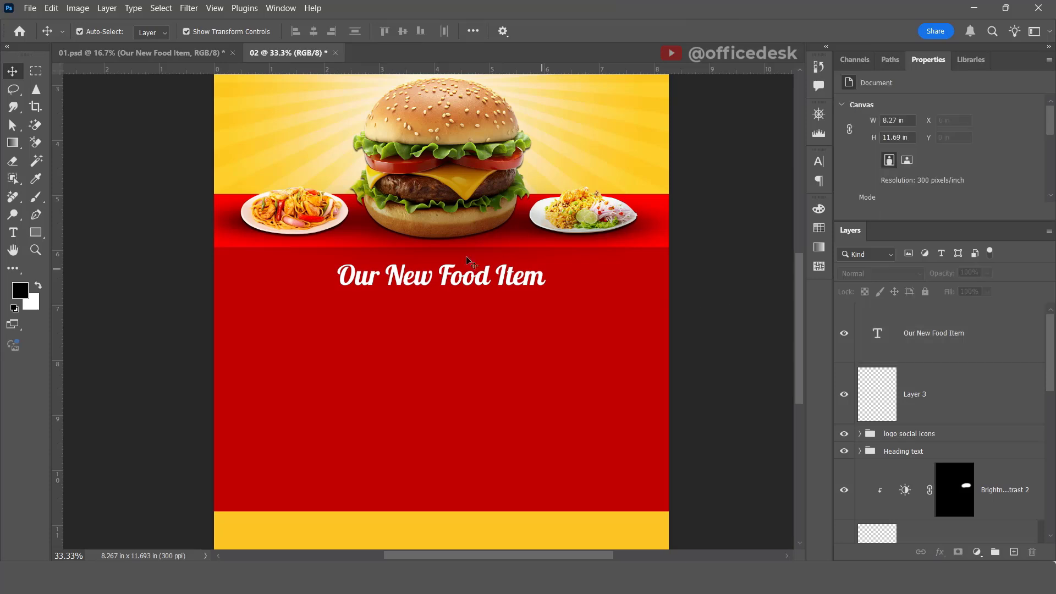
On a new layer, draw a horizontal line about 339 px long left of the heading, with no fill and a white stroke.
{"action": "left_click", "coordinate": [968, 352]}
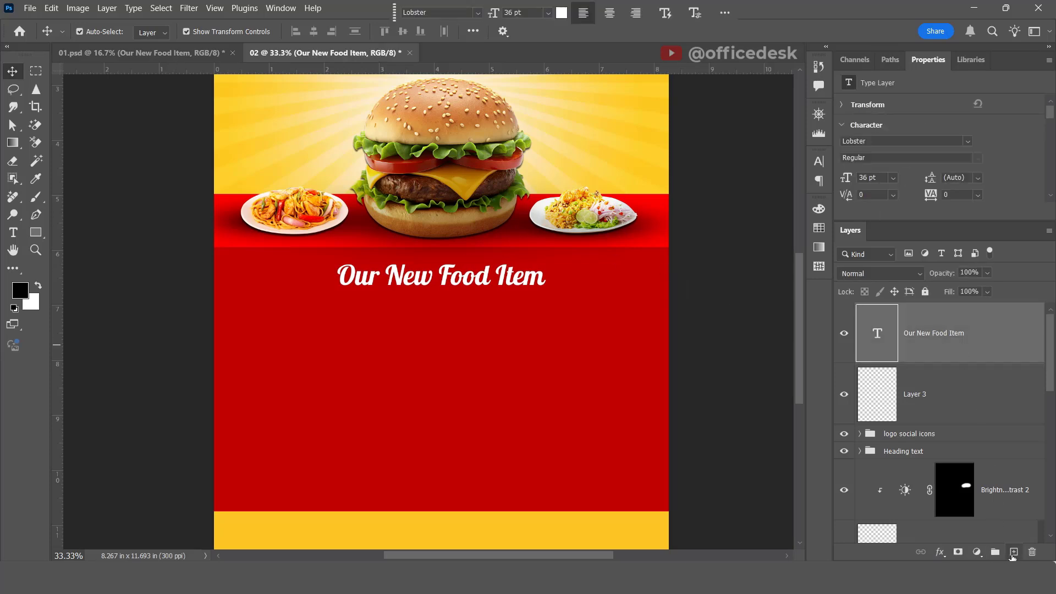
{"action": "left_click", "coordinate": [1014, 551]}
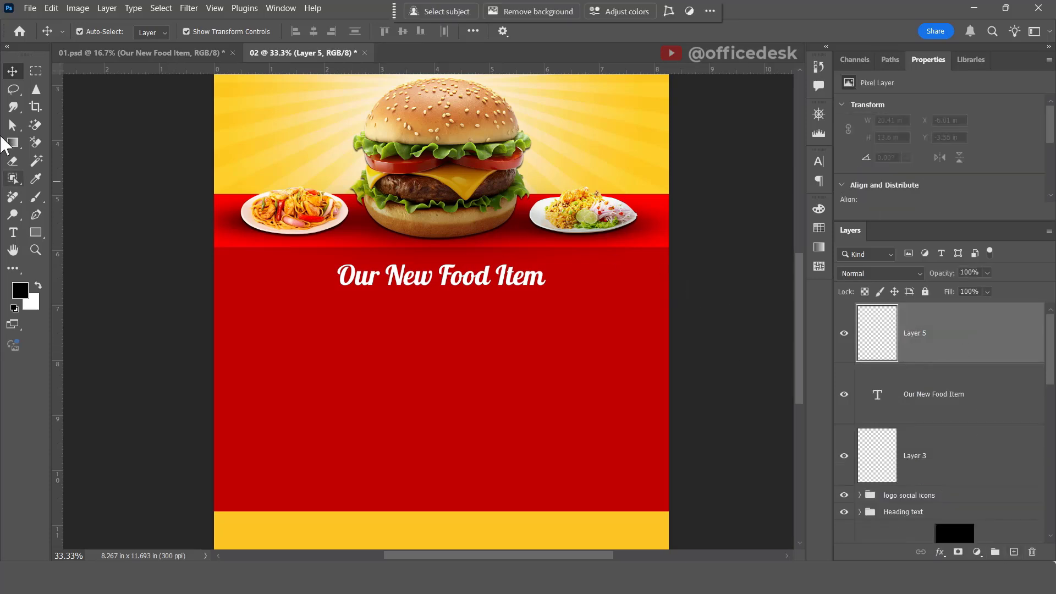
{"action": "left_click", "coordinate": [36, 232]}
{"action": "left_click", "coordinate": [91, 284]}
{"action": "left_click", "coordinate": [155, 31]}
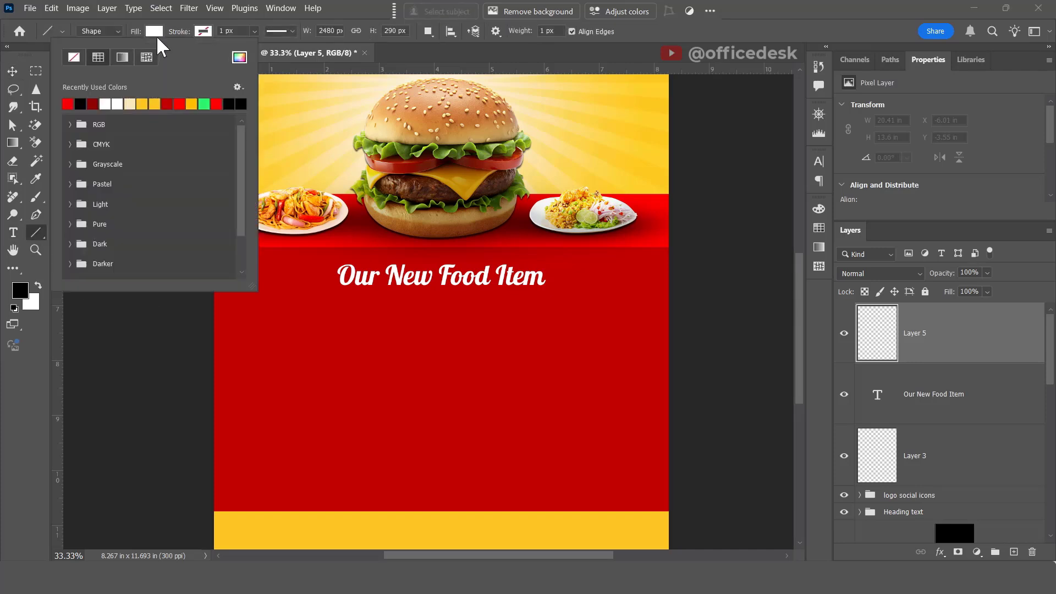
{"action": "left_click", "coordinate": [73, 58]}
{"action": "left_click", "coordinate": [203, 31]}
{"action": "left_click", "coordinate": [161, 100]}
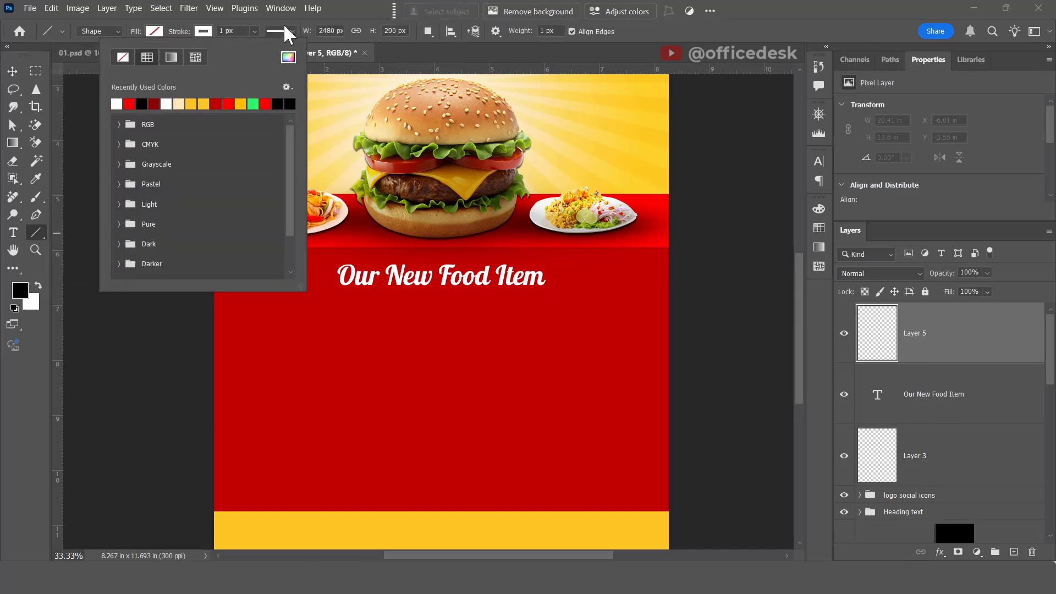
{"action": "left_click", "coordinate": [317, 273]}
{"action": "left_click_drag", "start_coordinate": [329, 278], "coordinate": [266, 277]}
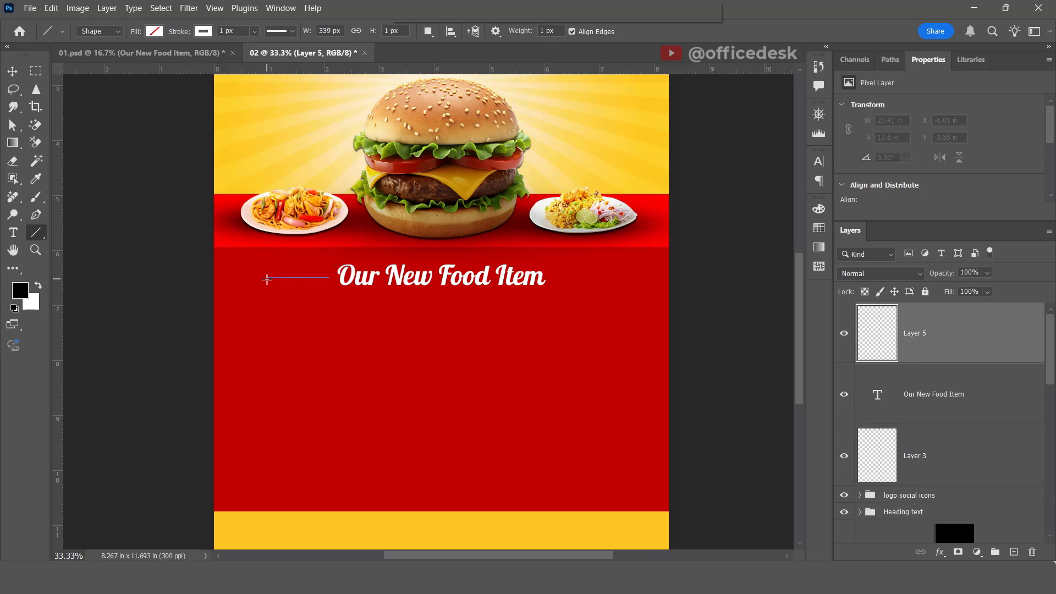
Set the line's stroke width to 5 px.
{"action": "left_click", "coordinate": [232, 31]}
{"action": "type", "text": "5p"}
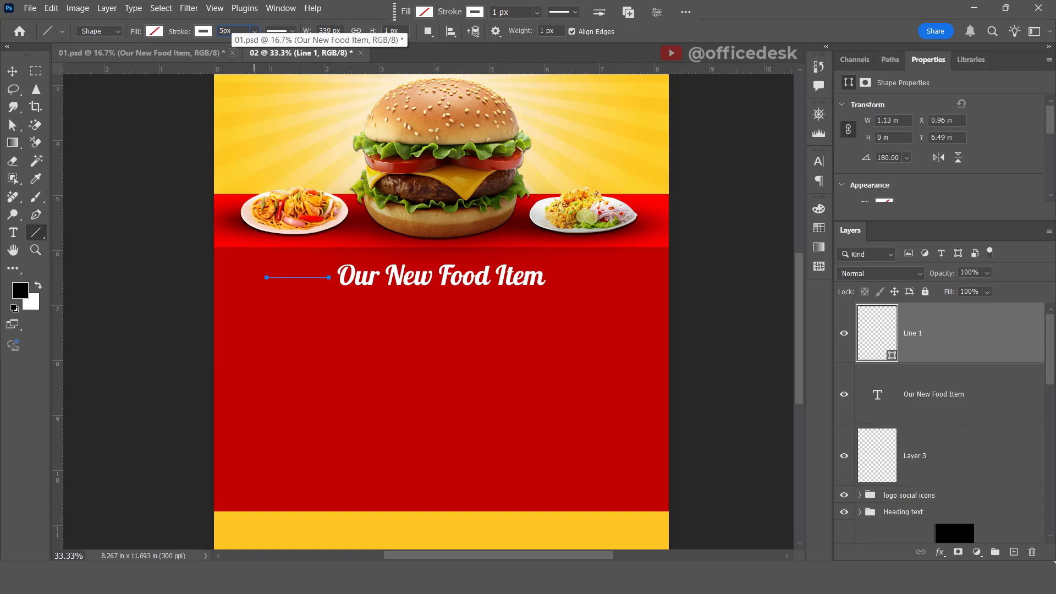
{"action": "key", "text": "Return"}
Duplicate the line and move the copy level to the right side of the "Our New Food Item" heading.
{"action": "left_click", "coordinate": [12, 71]}
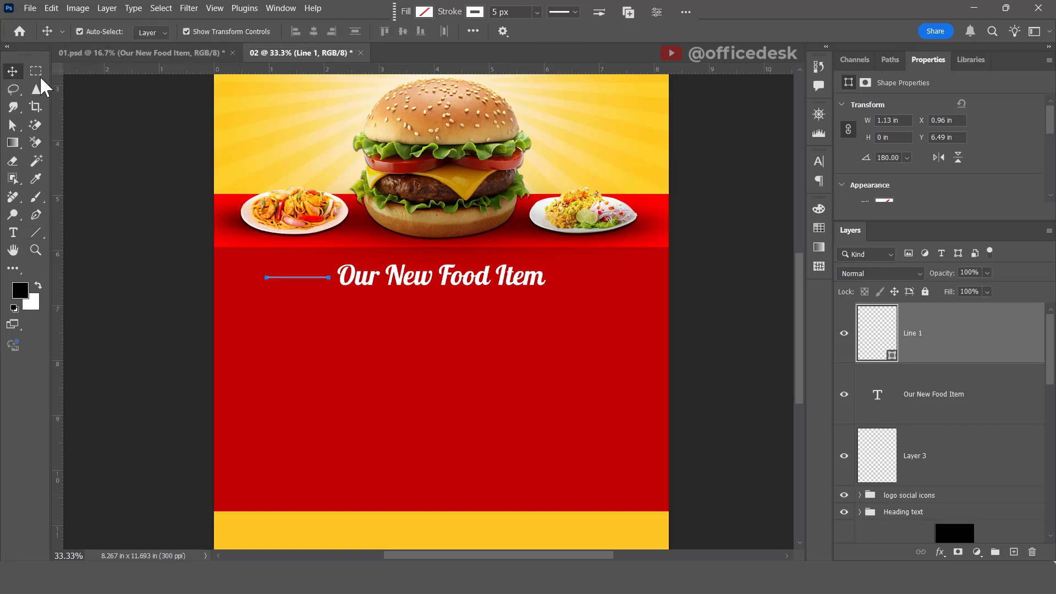
{"action": "key", "text": "ctrl+j"}
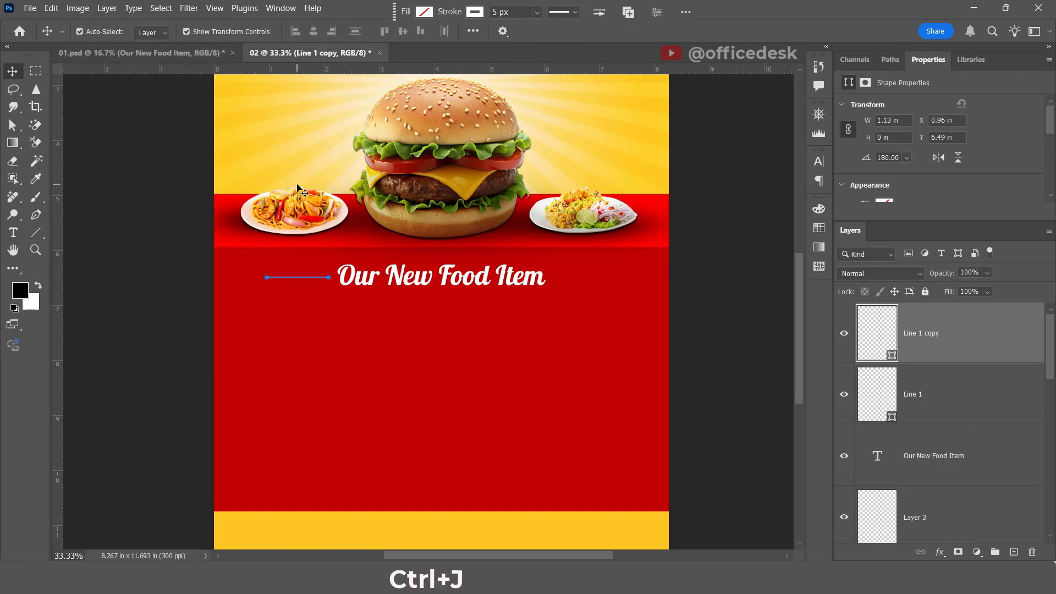
{"action": "left_click_drag", "start_coordinate": [307, 278], "coordinate": [598, 279]}
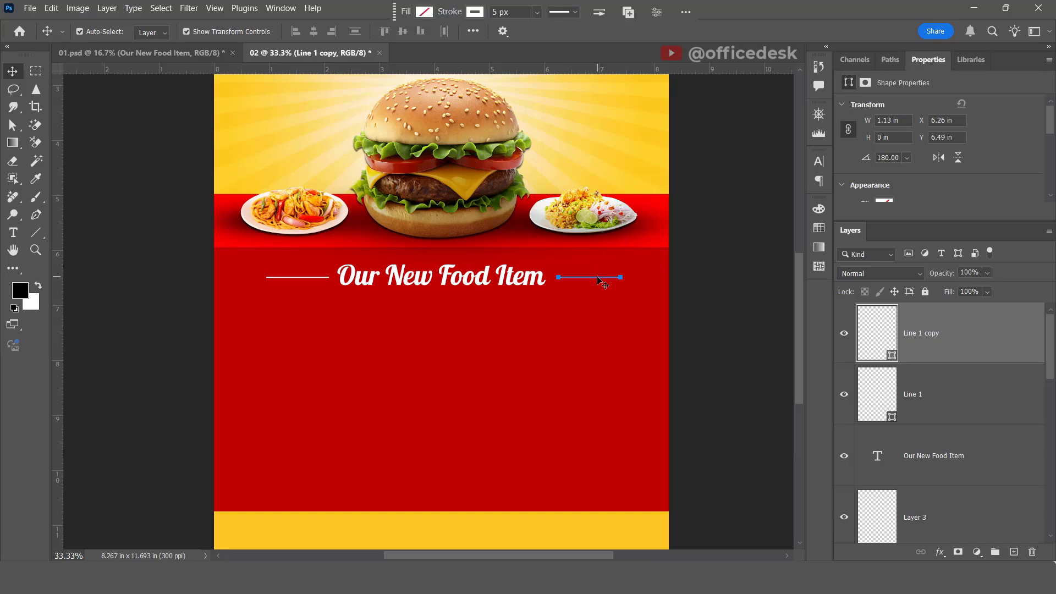
Align the vertical centres of both lines and the heading, and distribute their horizontal centres evenly.
{"action": "left_click", "coordinate": [910, 388], "text": "shift"}
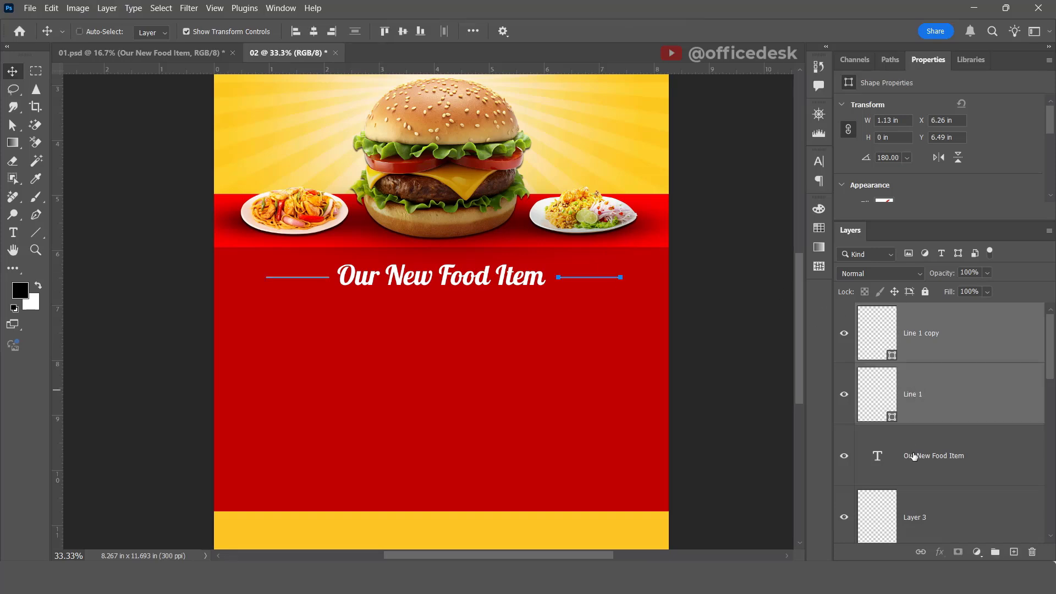
{"action": "left_click", "coordinate": [915, 457], "text": "shift"}
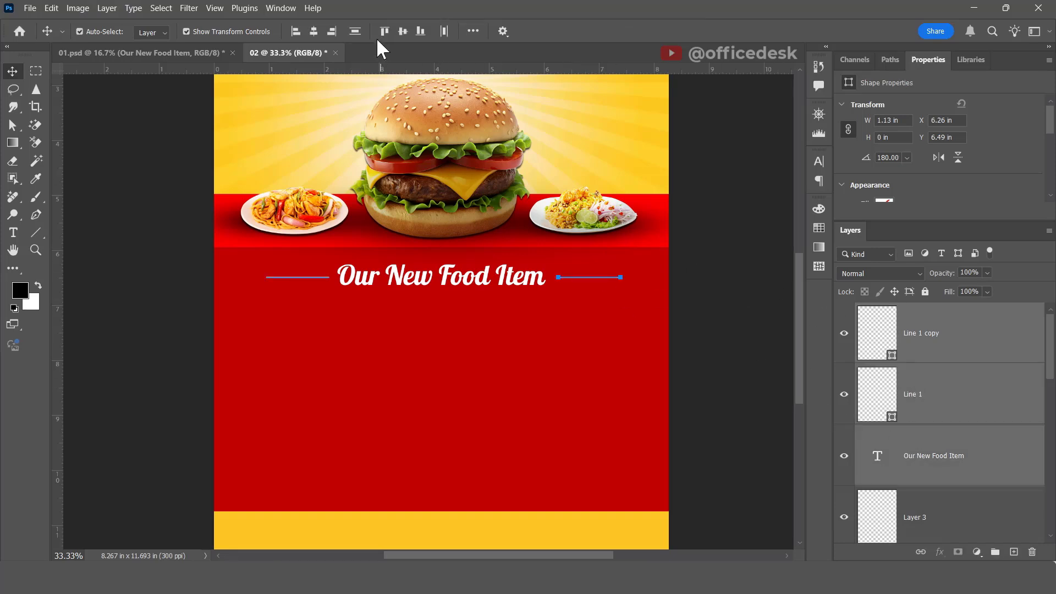
{"action": "left_click", "coordinate": [472, 31]}
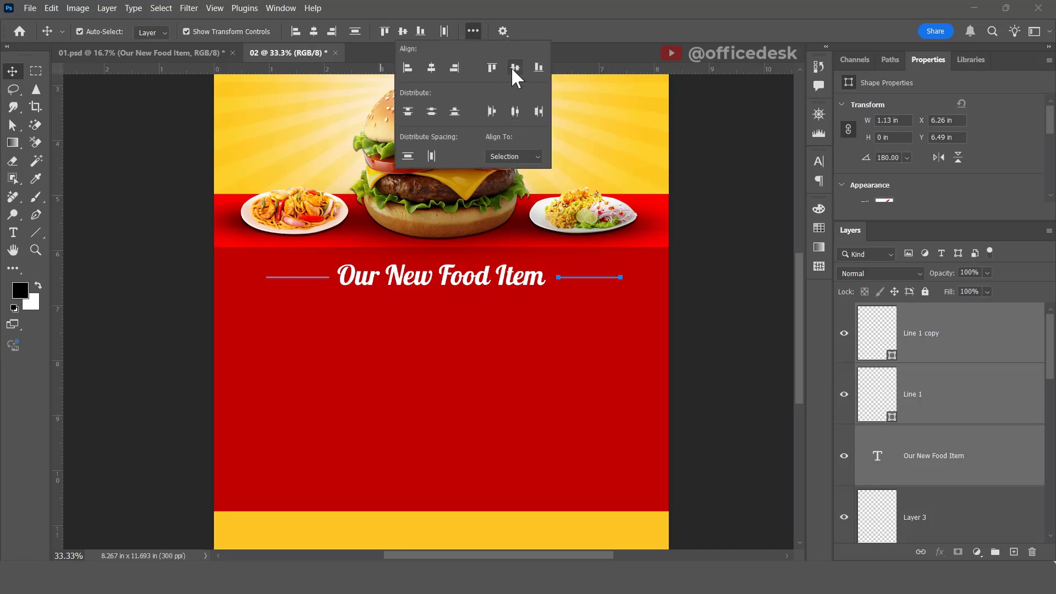
{"action": "left_click", "coordinate": [513, 68]}
{"action": "left_click", "coordinate": [514, 110]}
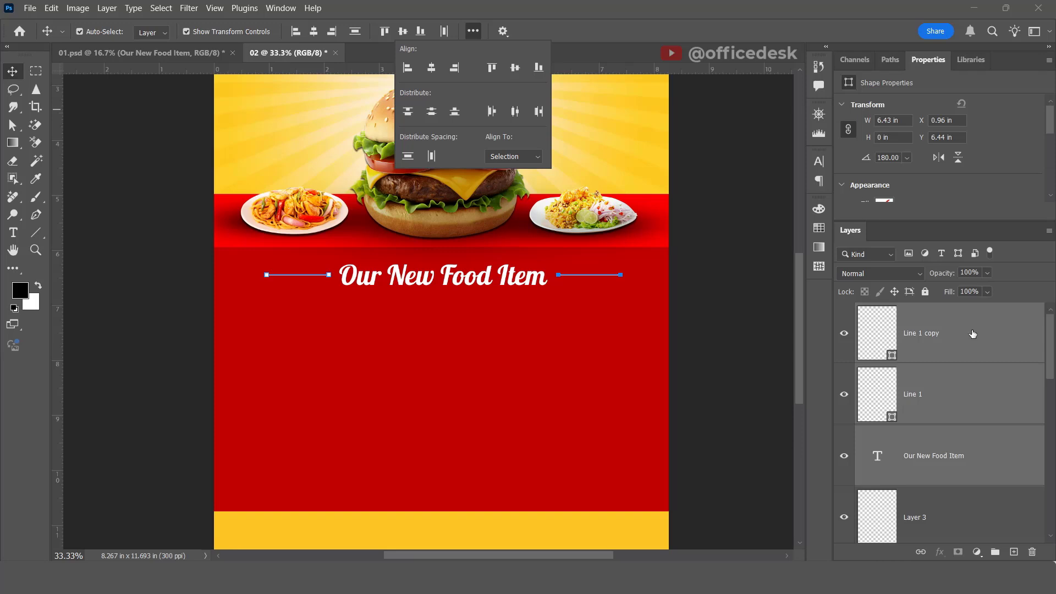
{"action": "left_click", "coordinate": [579, 3]}
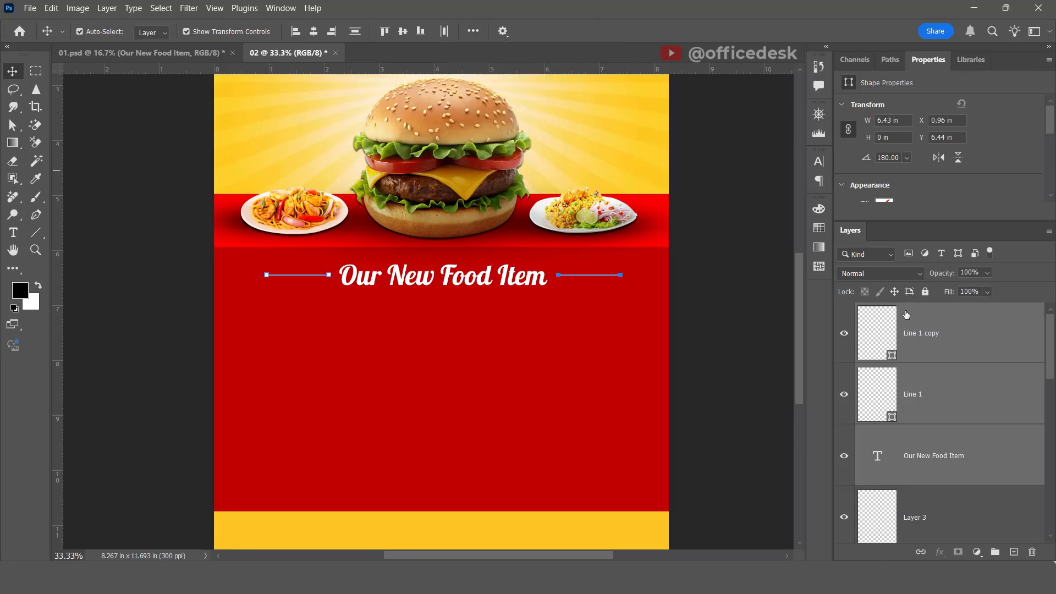
Group the heading with its two lines and centre the group horizontally on the canvas, showing the guides only while aligning.
{"action": "key", "text": "ctrl+g"}
{"action": "key", "text": "ctrl+semicolon"}
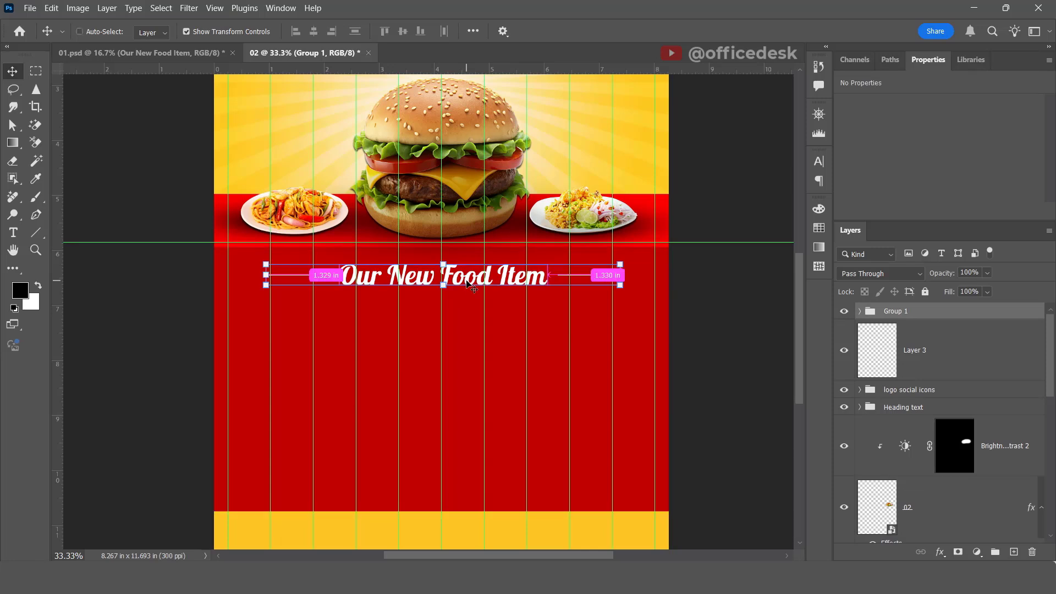
{"action": "key", "text": "ctrl+a"}
{"action": "left_click", "coordinate": [317, 32]}
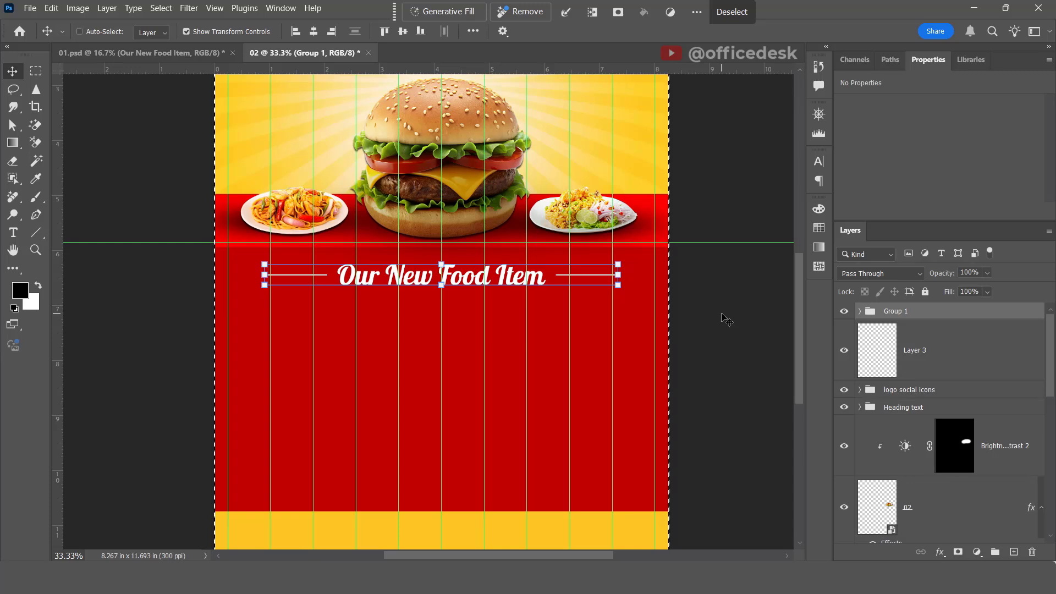
{"action": "key", "text": "ctrl+d"}
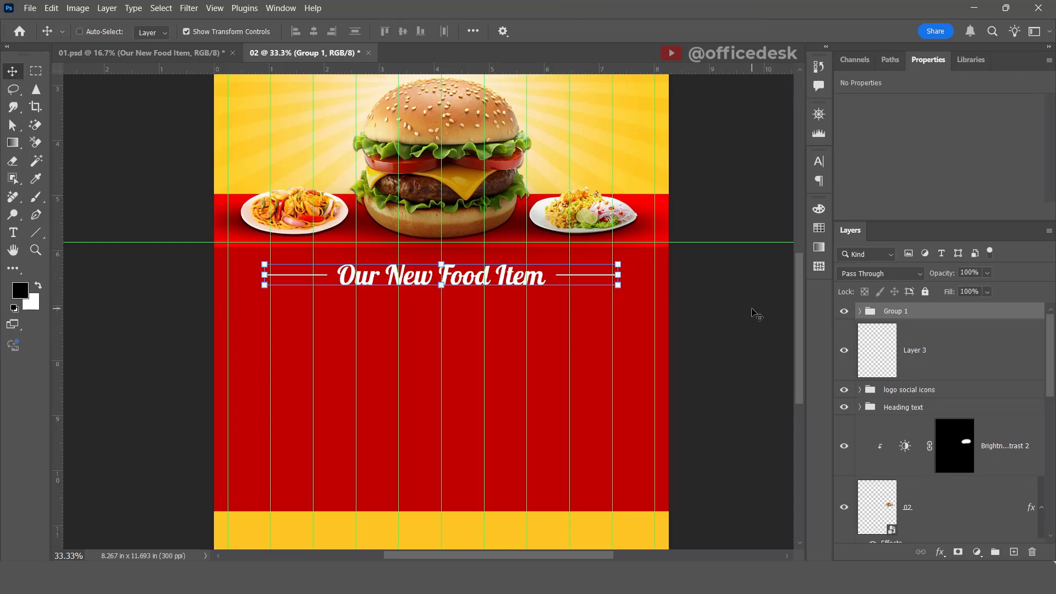
{"action": "key", "text": "ctrl+h"}
{"action": "left_click", "coordinate": [757, 313]}
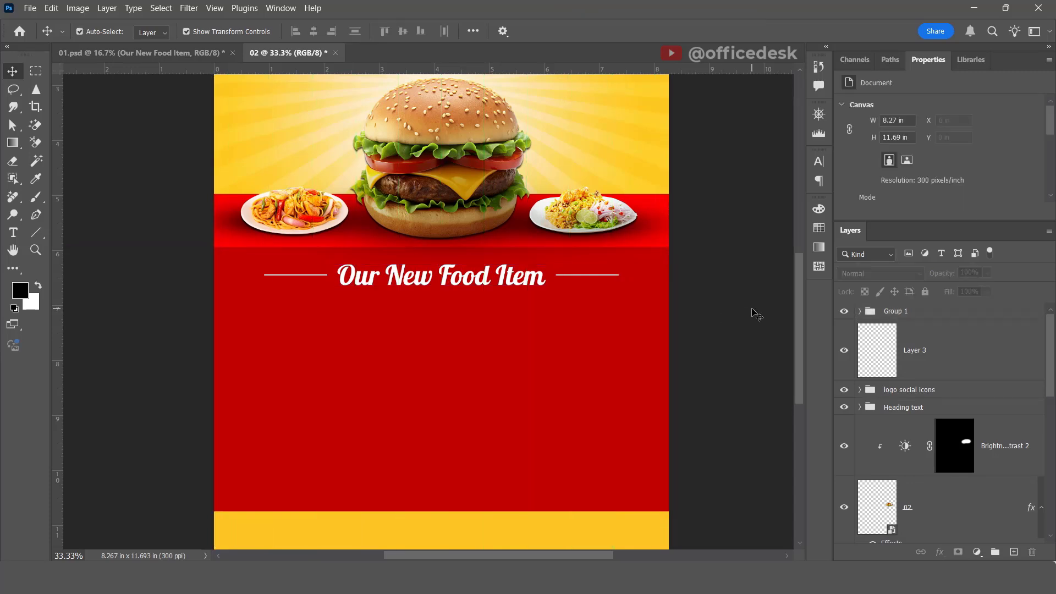
Draw a rectangle about 568 × 523 px below the heading's left line and narrow it to about 527 px.
{"action": "scroll", "coordinate": [744, 342], "scroll_direction": "down", "scroll_amount": 1}
{"action": "scroll", "coordinate": [743, 342], "scroll_direction": "down", "scroll_amount": 2}
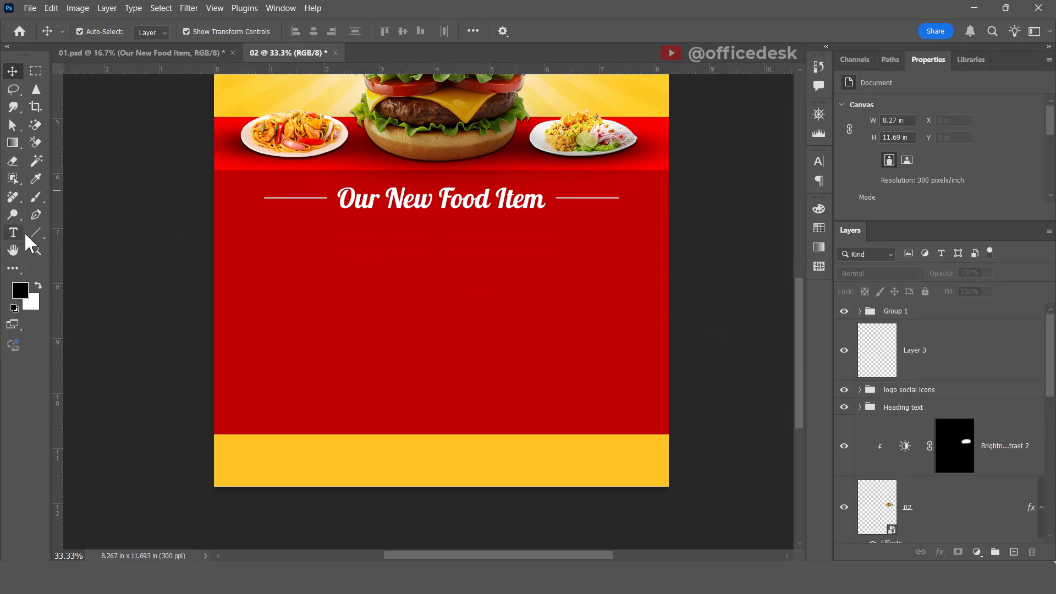
{"action": "left_click_drag", "start_coordinate": [36, 231], "coordinate": [88, 235]}
{"action": "left_click_drag", "start_coordinate": [257, 231], "coordinate": [360, 327]}
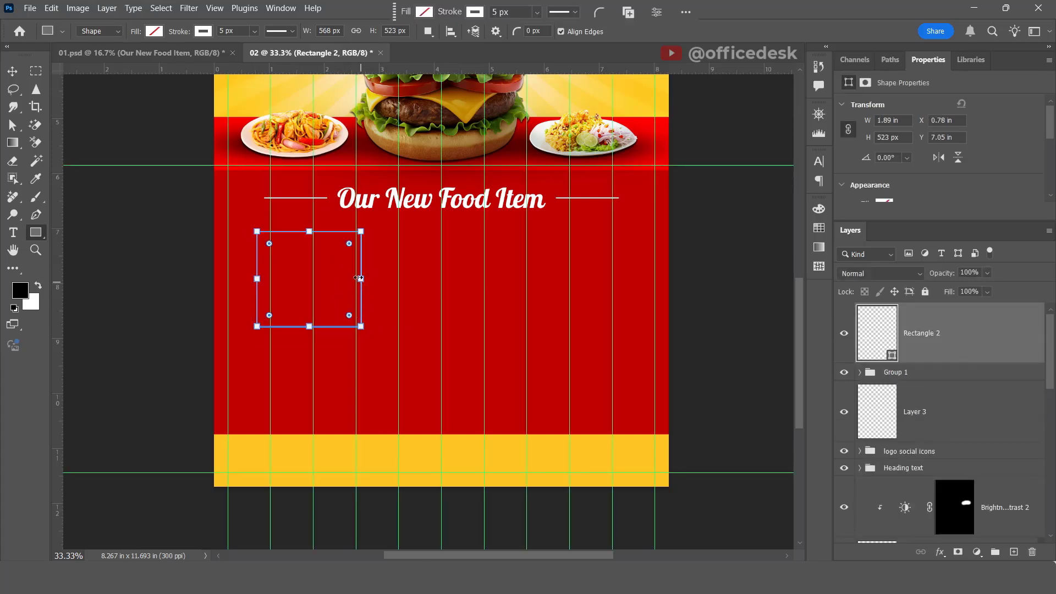
{"action": "left_click_drag", "start_coordinate": [256, 278], "coordinate": [265, 279]}
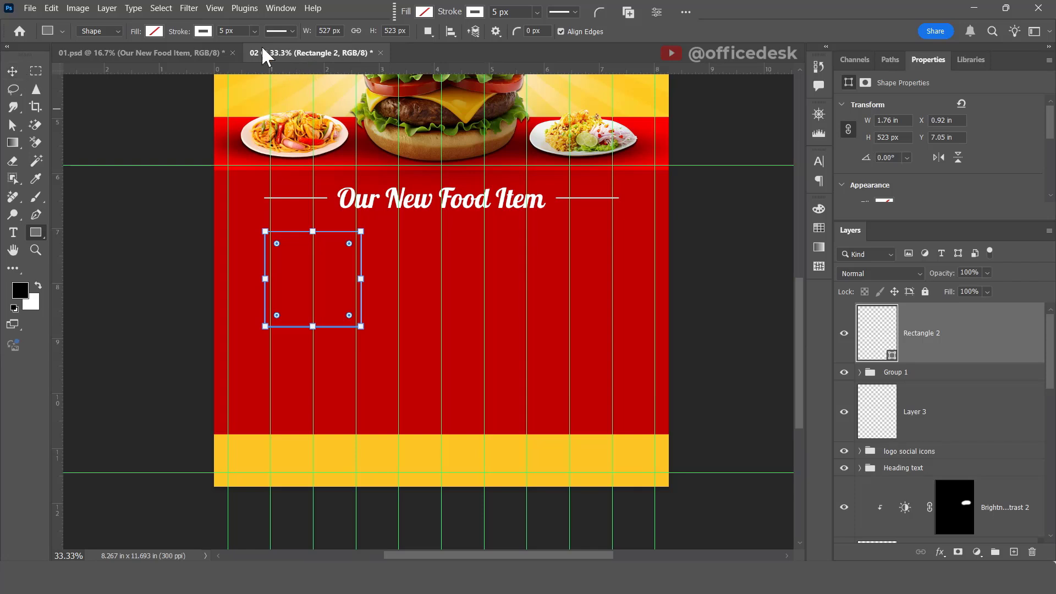
Give the new rectangle a white fill and no stroke.
{"action": "left_click", "coordinate": [155, 31]}
{"action": "left_click", "coordinate": [67, 103]}
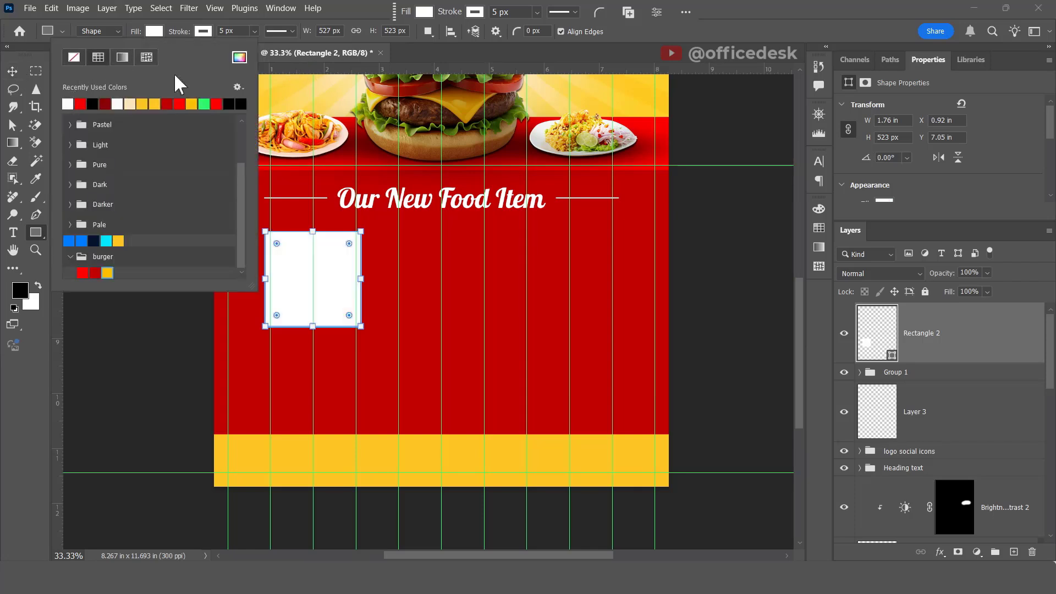
{"action": "left_click", "coordinate": [203, 31]}
{"action": "left_click", "coordinate": [123, 57]}
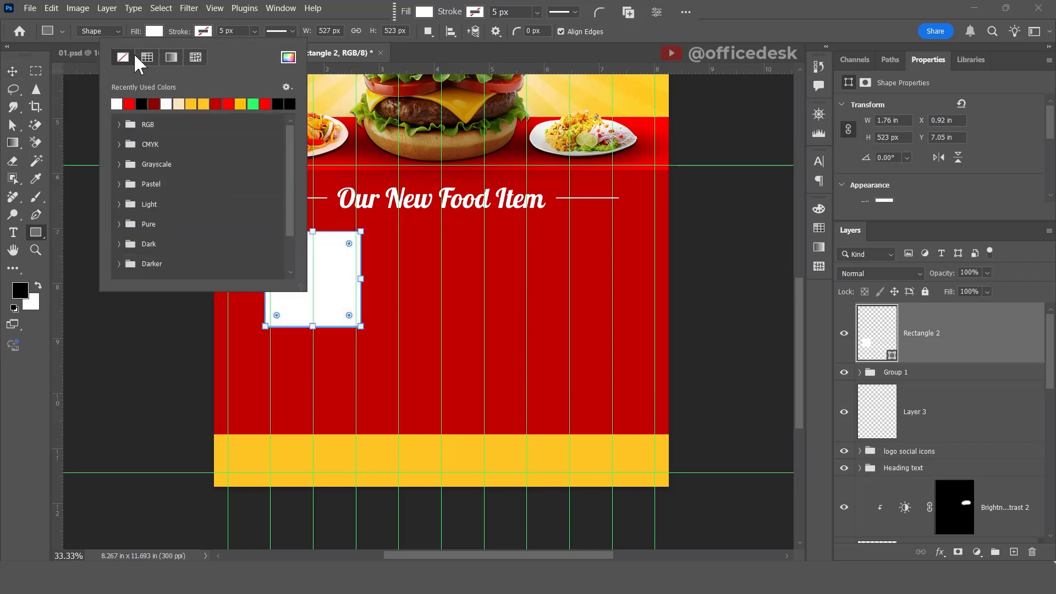
Resize the white rectangle to 510 px wide and 555 px high, unlinking its width and height before changing the height.
{"action": "left_click", "coordinate": [12, 71]}
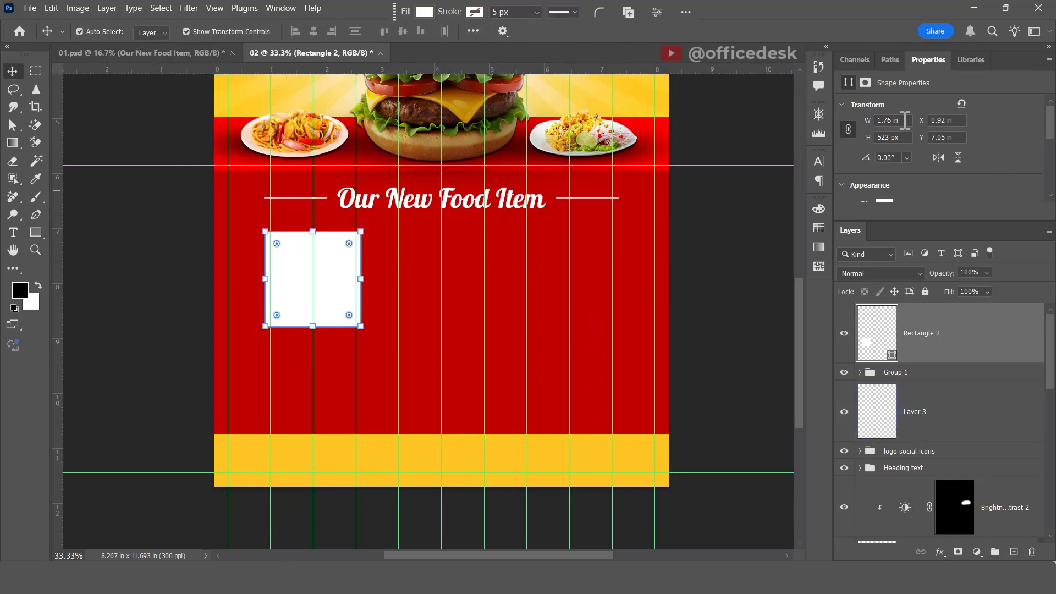
{"action": "left_click_drag", "start_coordinate": [905, 120], "coordinate": [858, 121]}
{"action": "type", "text": "510px"}
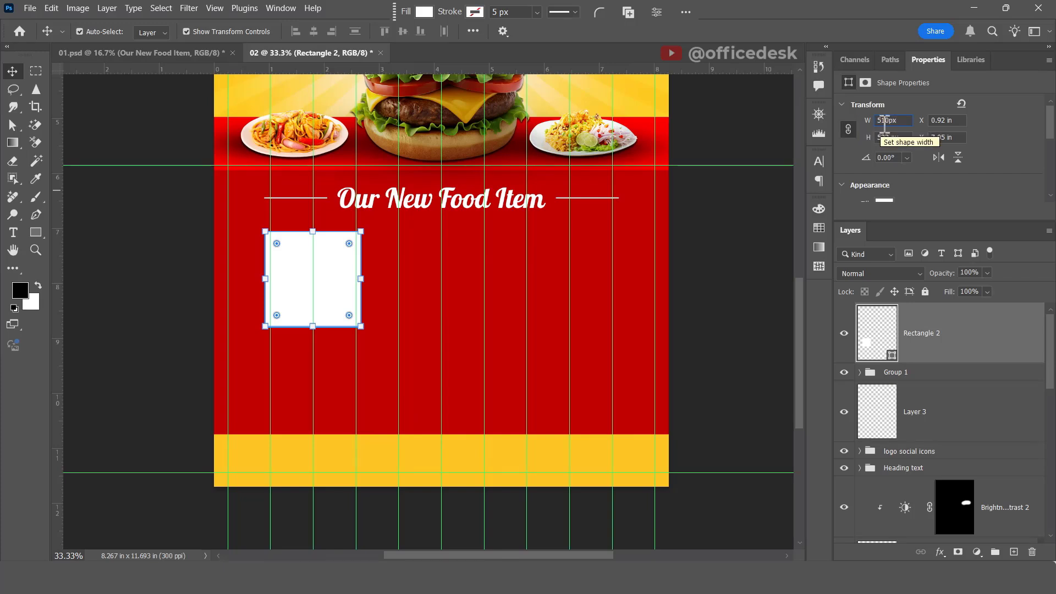
{"action": "key", "text": "Tab"}
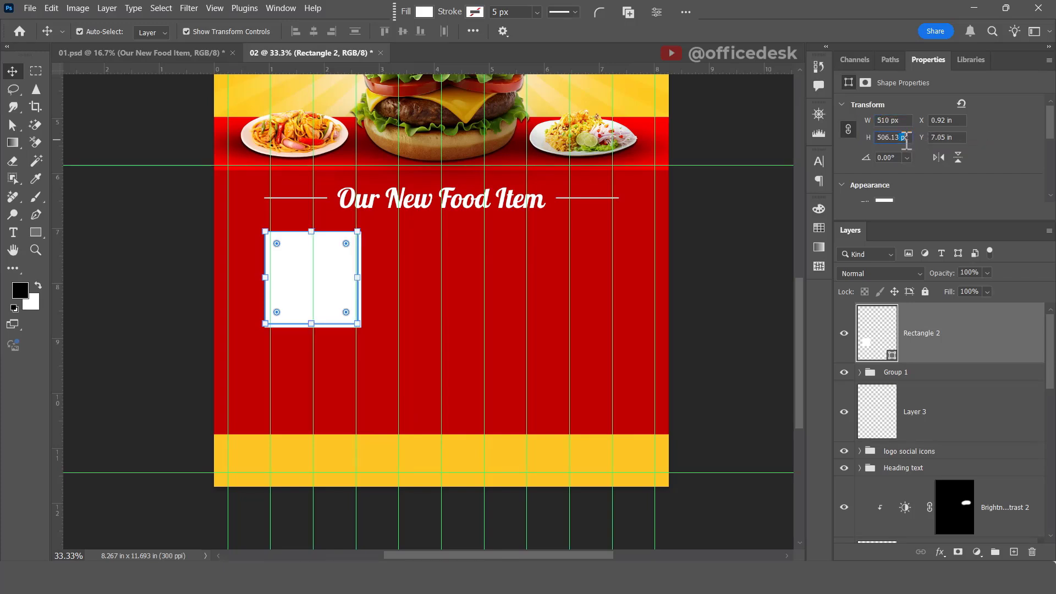
{"action": "left_click", "coordinate": [848, 129]}
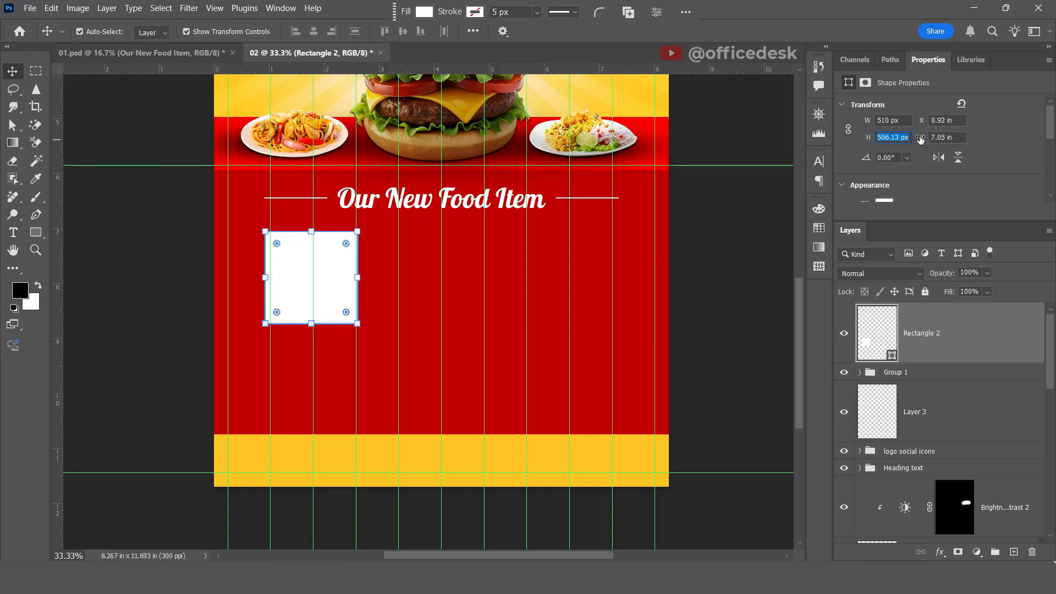
{"action": "type", "text": "555"}
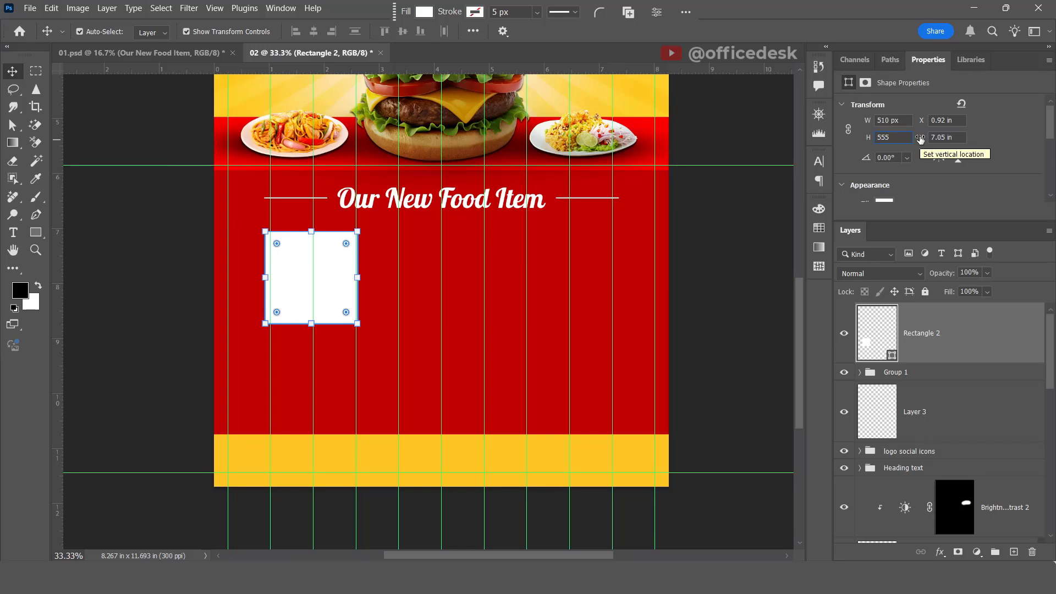
{"action": "key", "text": "Return"}
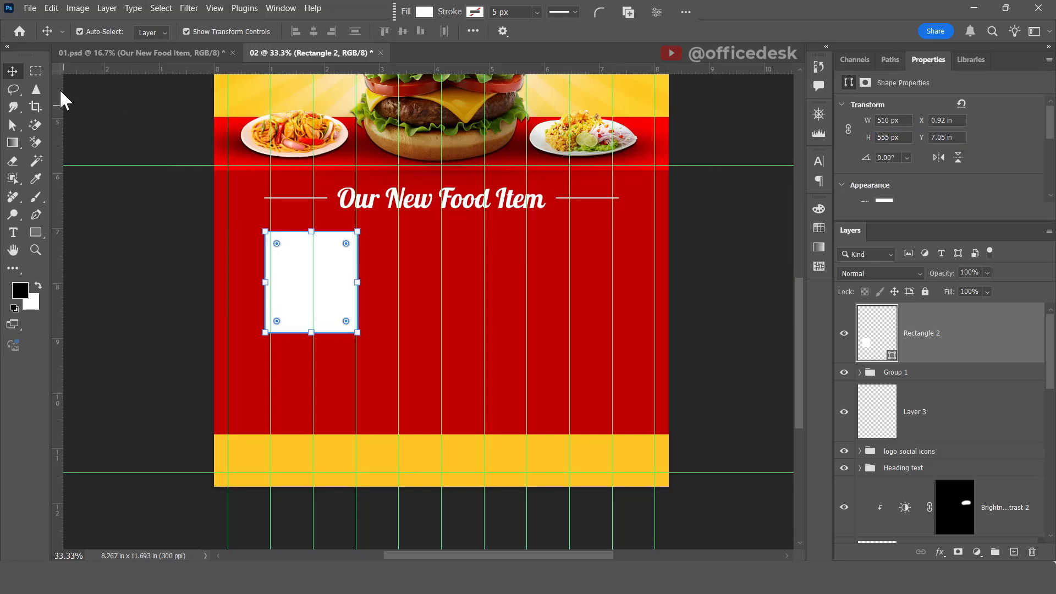
Nudge the white rectangle to about X 0.95 in, Y 7.07 in, and swap the foreground and background colours.
{"action": "left_click", "coordinate": [119, 218]}
{"action": "left_click", "coordinate": [292, 249]}
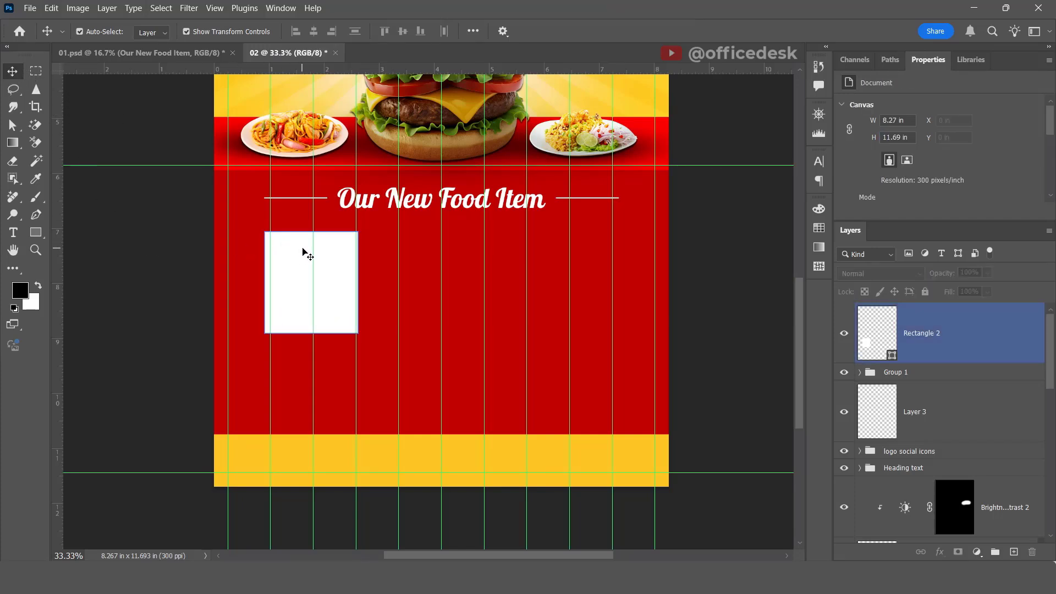
{"action": "left_click_drag", "start_coordinate": [323, 254], "coordinate": [326, 256]}
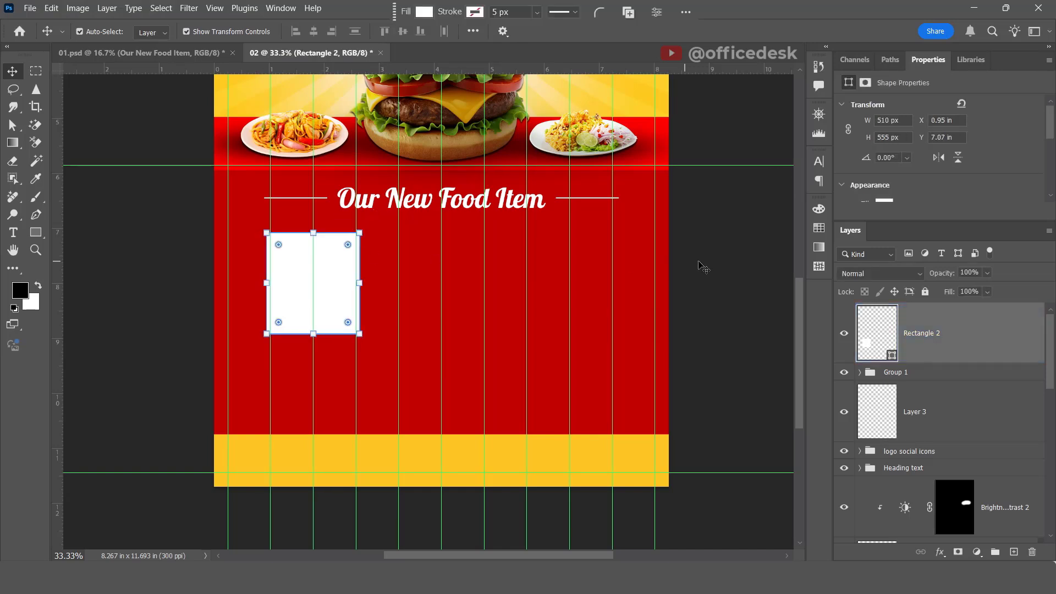
{"action": "left_click", "coordinate": [764, 237]}
{"action": "left_click", "coordinate": [348, 240]}
{"action": "left_click", "coordinate": [745, 279]}
{"action": "key", "text": "x"}
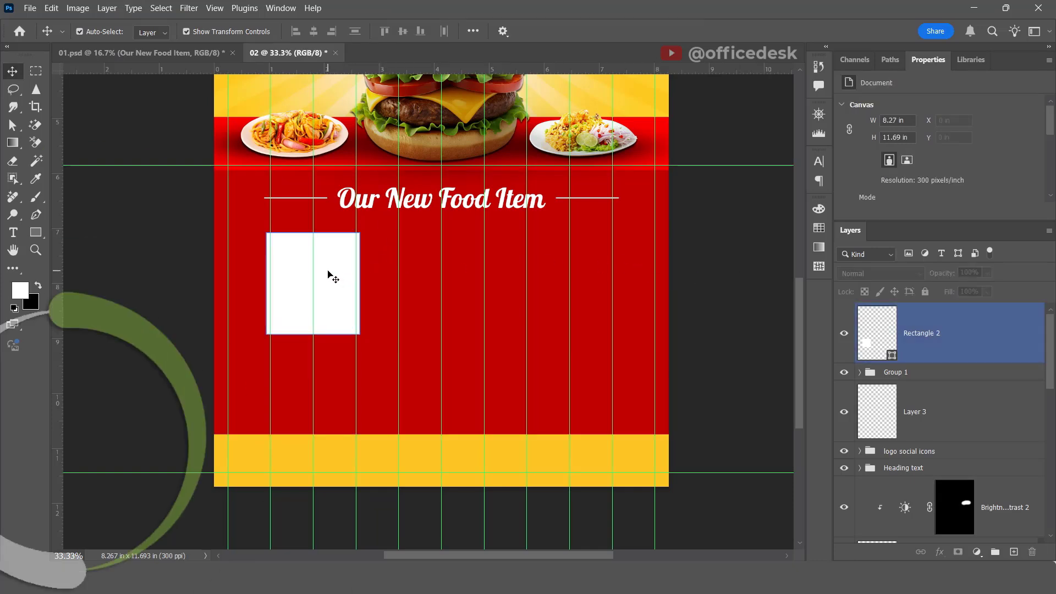
Duplicate the white rectangle to its right and resize the copy to 420 × 300 px.
{"action": "left_click_drag", "start_coordinate": [332, 275], "coordinate": [429, 271]}
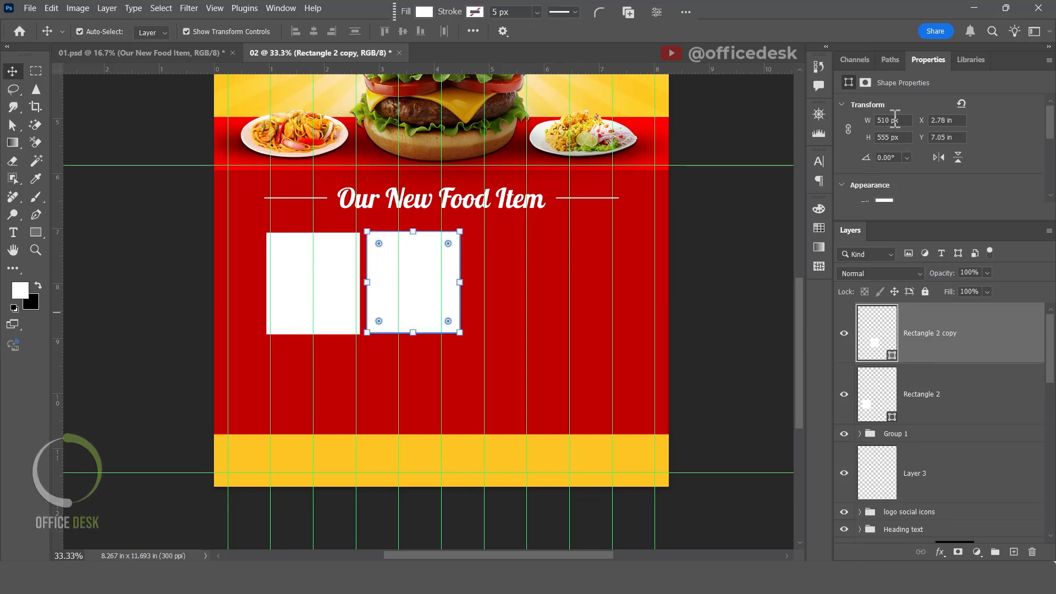
{"action": "left_click", "coordinate": [860, 121]}
{"action": "type", "text": "4"}
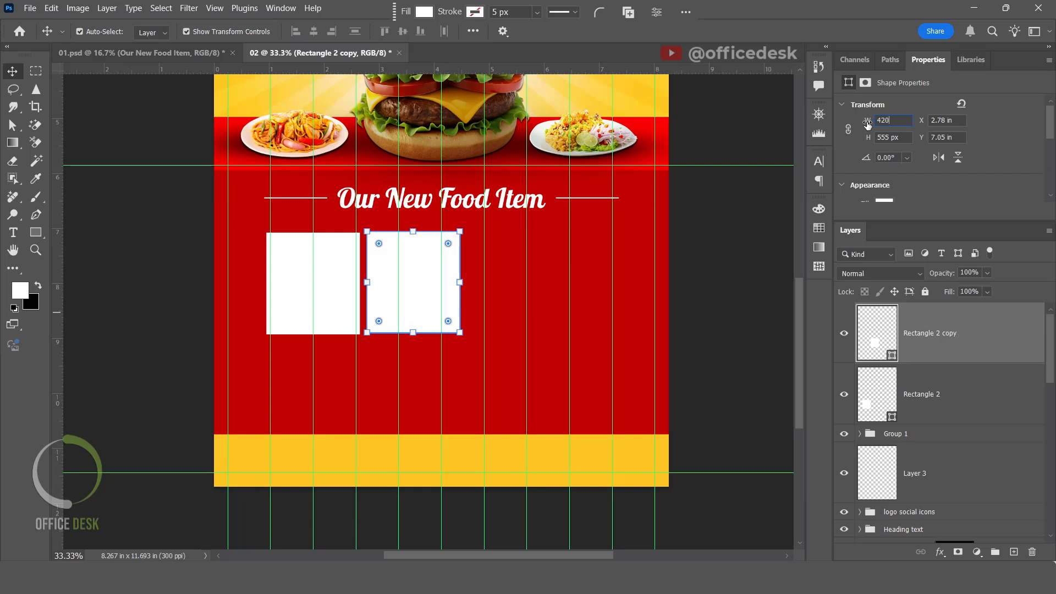
{"action": "type", "text": "20"}
{"action": "left_click", "coordinate": [905, 136]}
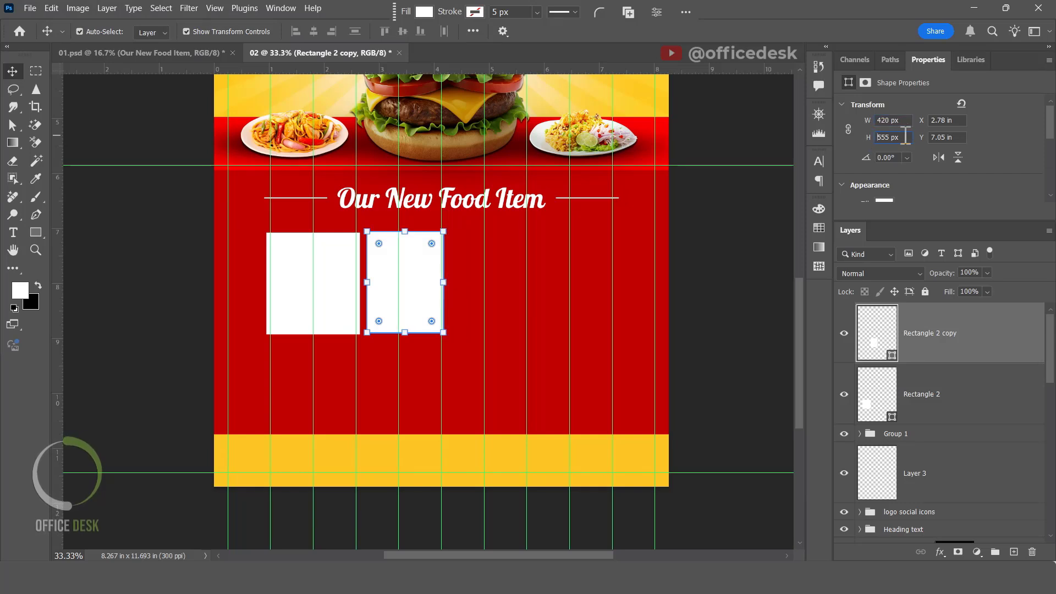
{"action": "left_click_drag", "start_coordinate": [904, 137], "coordinate": [871, 139]}
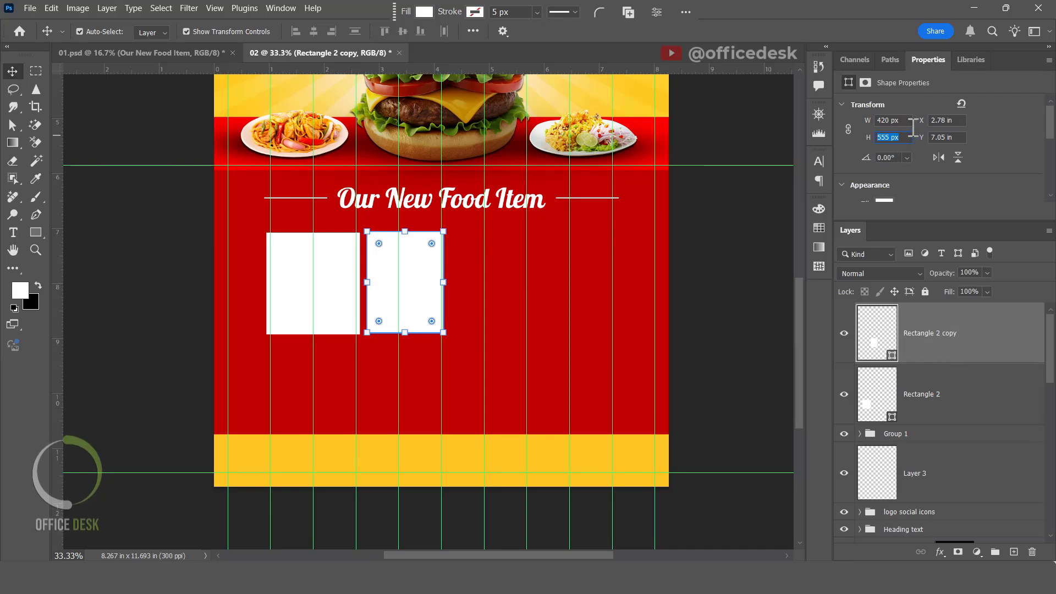
{"action": "type", "text": "300"}
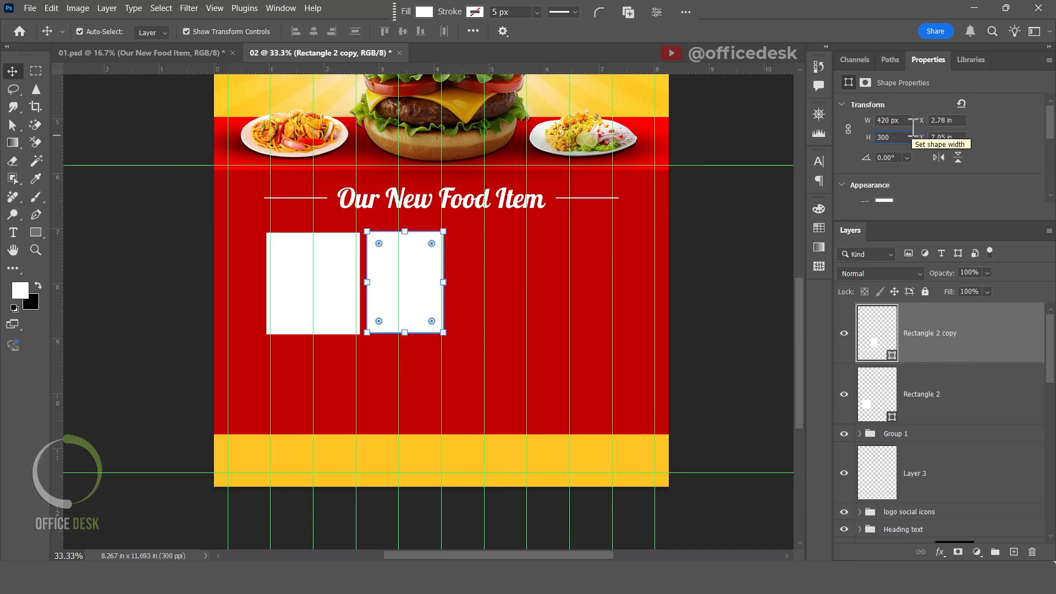
{"action": "key", "text": "Return"}
Fill the smaller rectangle with the recently used light cream colour.
{"action": "scroll", "coordinate": [888, 187], "scroll_direction": "down", "scroll_amount": 1}
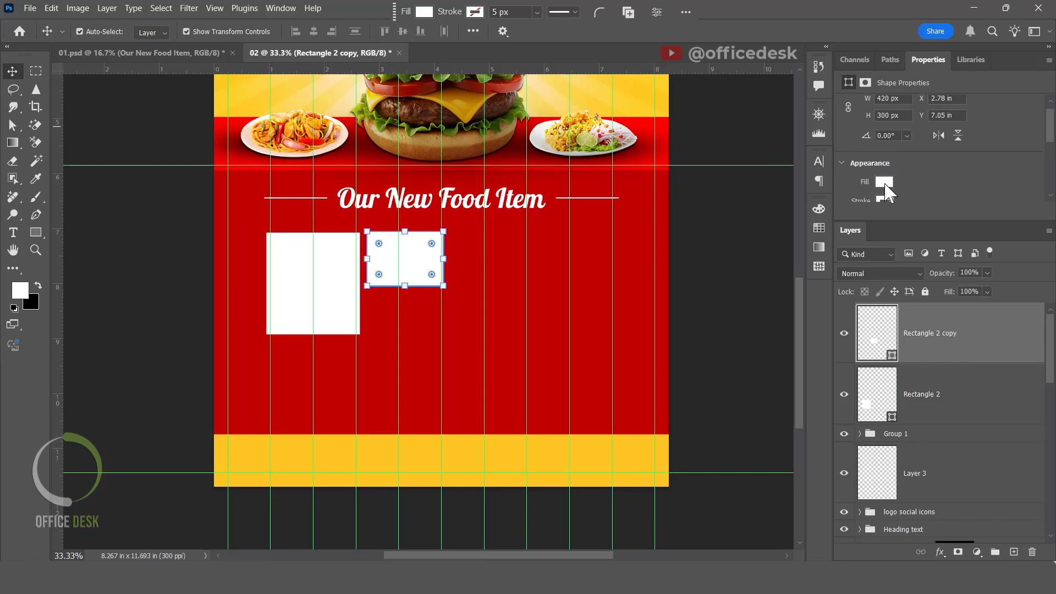
{"action": "left_click", "coordinate": [884, 181]}
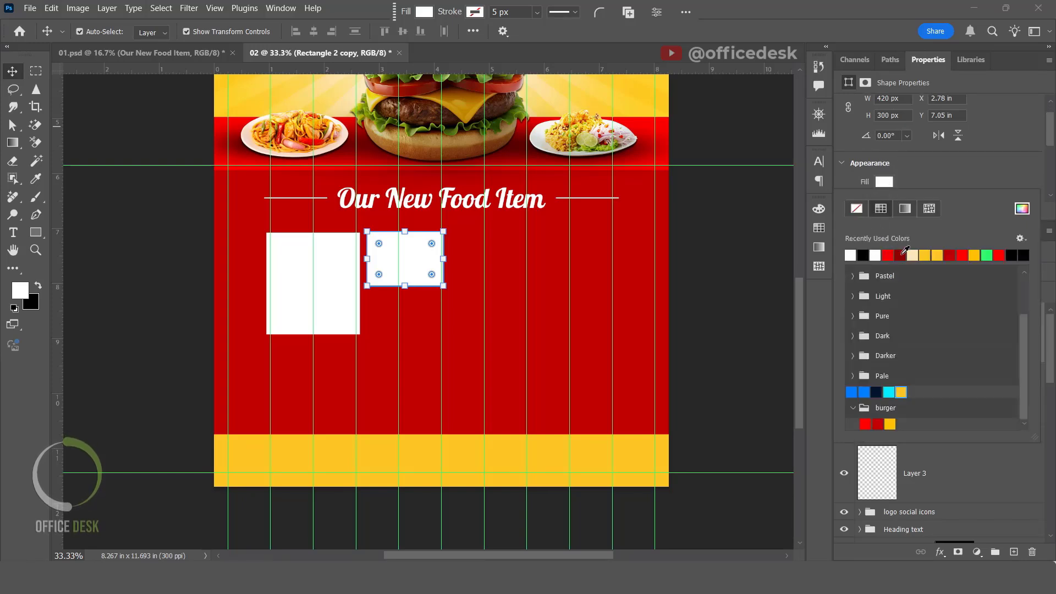
{"action": "left_click", "coordinate": [913, 254]}
{"action": "left_click", "coordinate": [91, 160]}
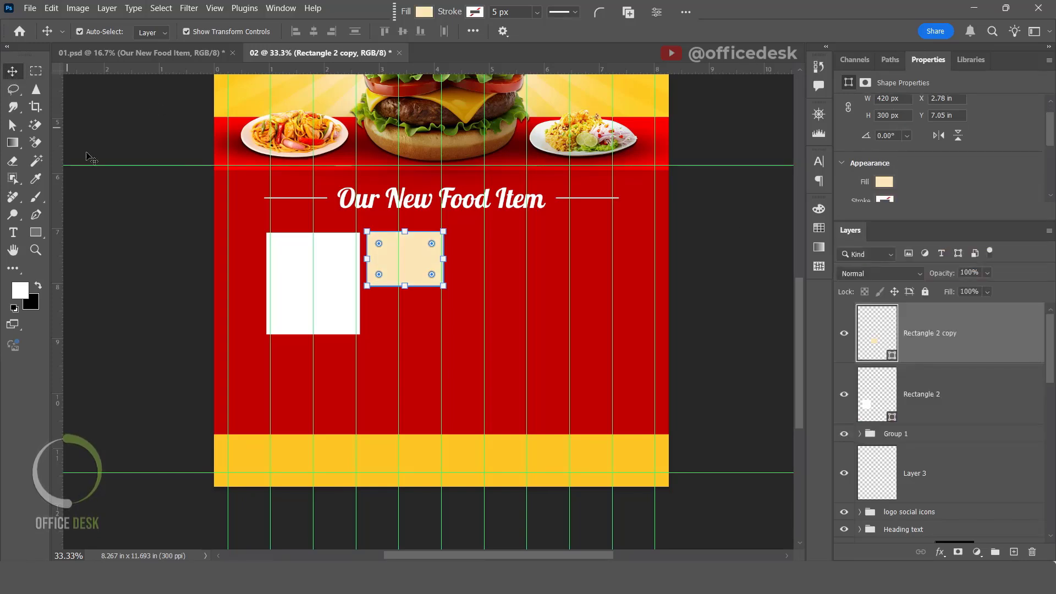
Move the cream rectangle into the upper part of the white frame, centred horizontally, and hide the guides.
{"action": "left_click_drag", "start_coordinate": [415, 266], "coordinate": [328, 277]}
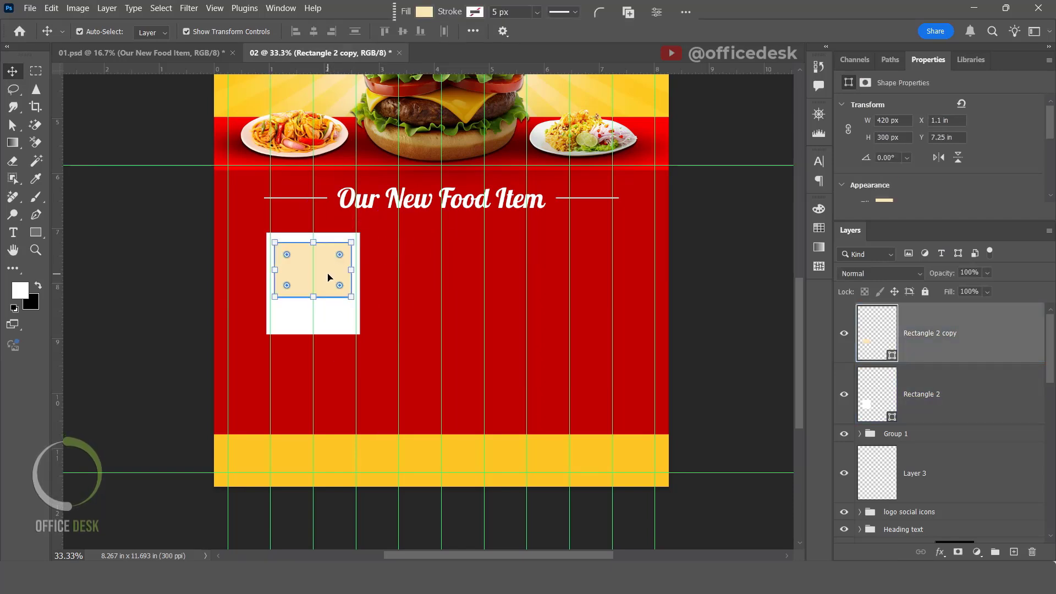
{"action": "key", "text": "ctrl+h"}
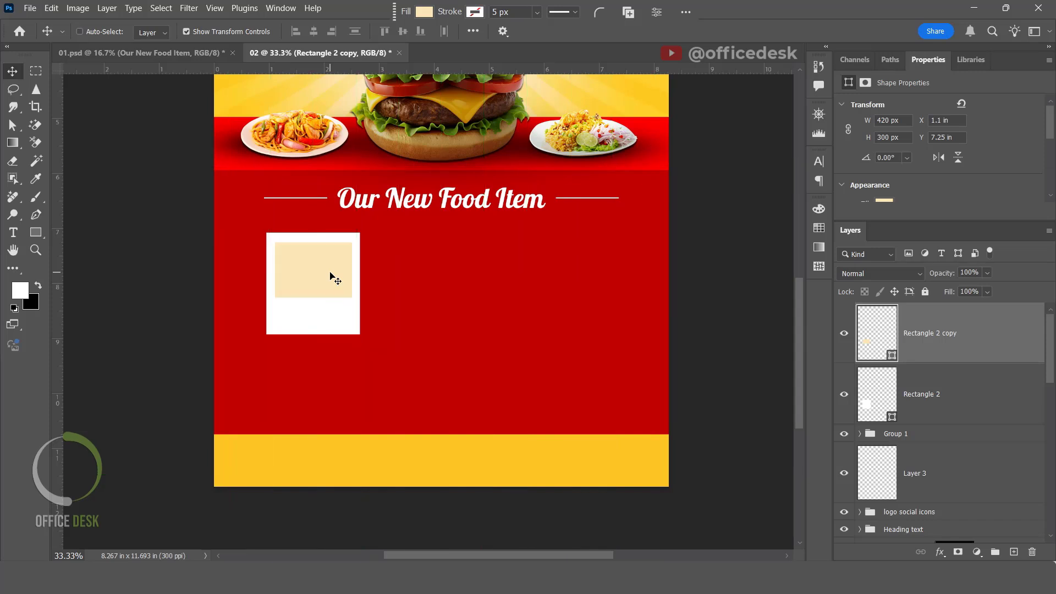
{"action": "key", "text": "ctrl+equal"}
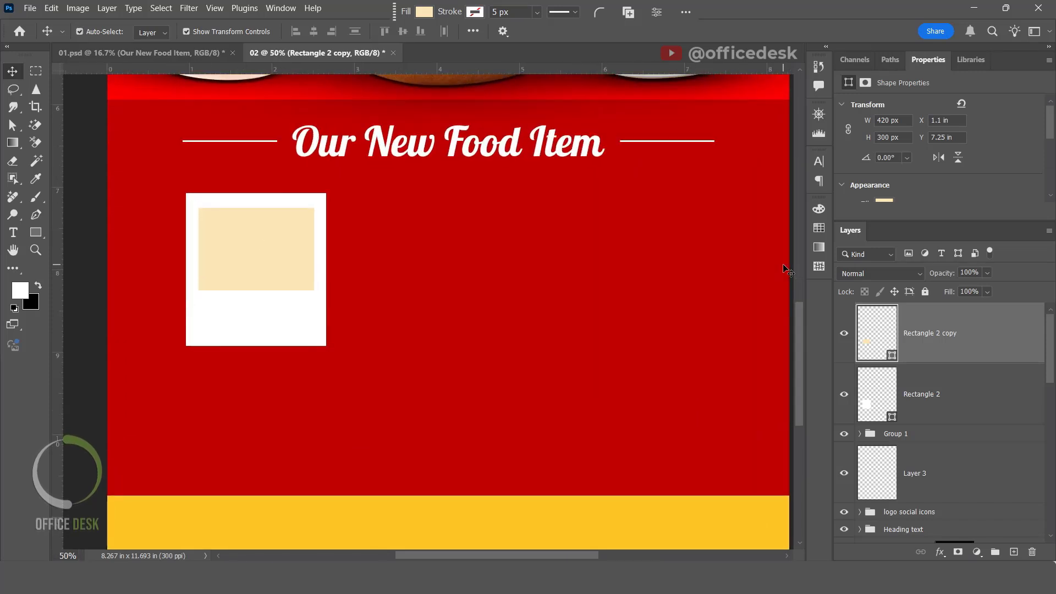
{"action": "left_click_drag", "start_coordinate": [87, 177], "coordinate": [115, 200]}
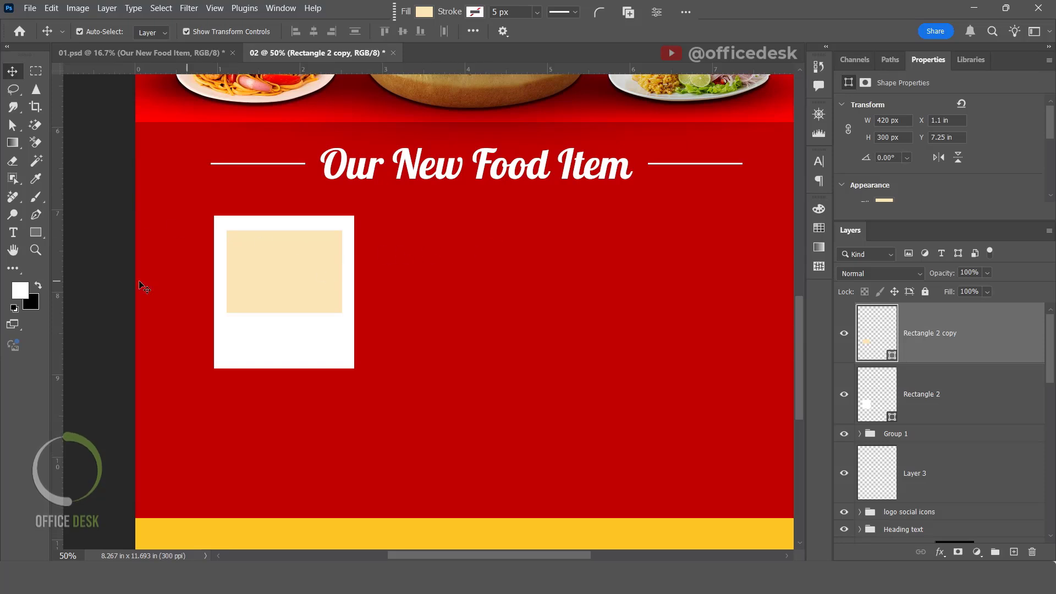
Add a new layer above the cream rectangle and place the image 04.jpg as an embedded object.
{"action": "left_click", "coordinate": [1014, 552]}
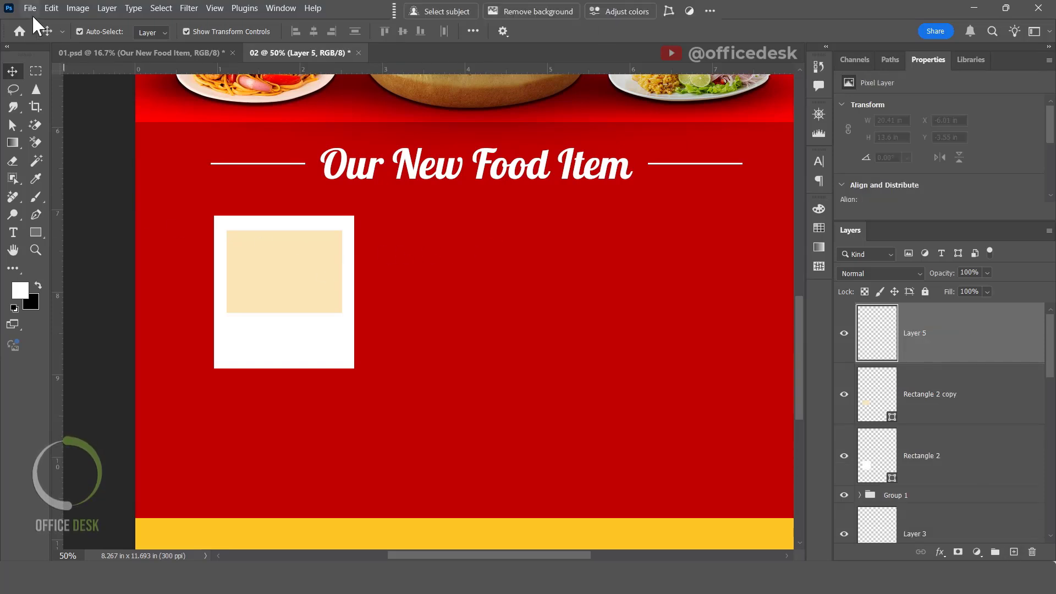
{"action": "left_click", "coordinate": [30, 8]}
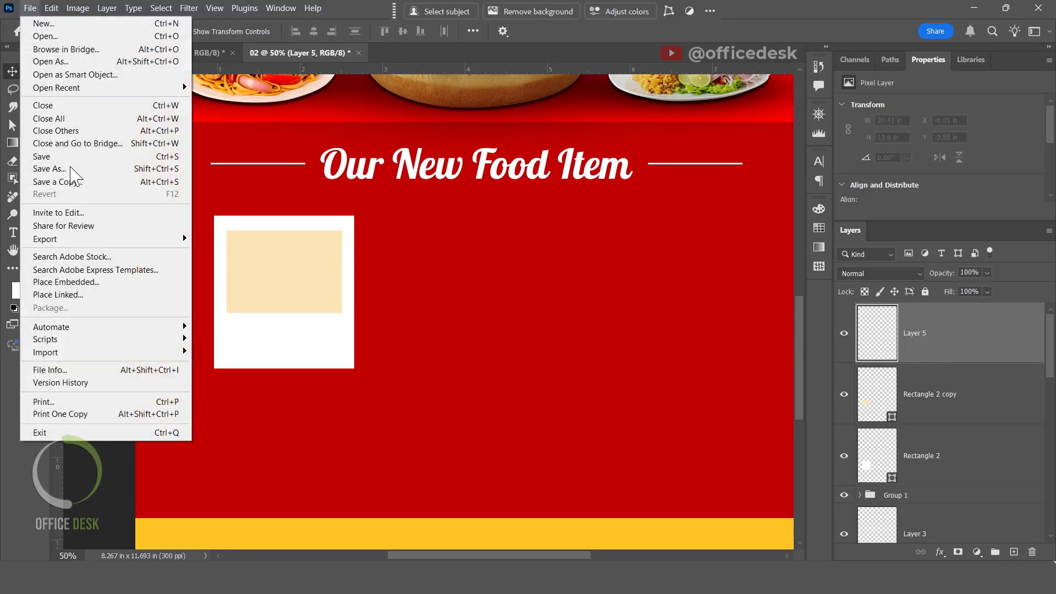
{"action": "left_click", "coordinate": [98, 282]}
{"action": "left_click", "coordinate": [467, 106]}
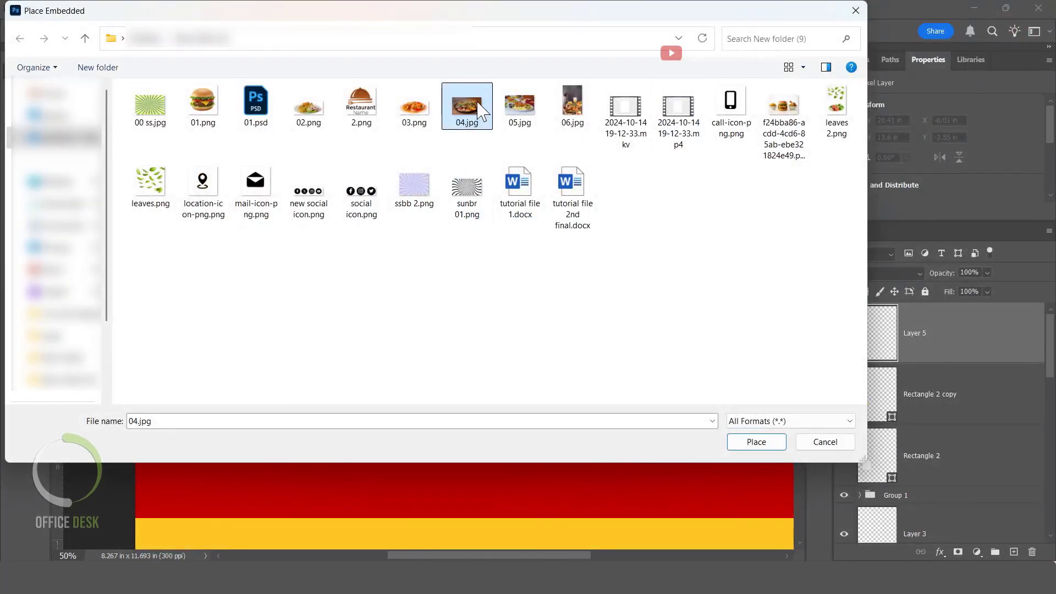
{"action": "left_click", "coordinate": [752, 445]}
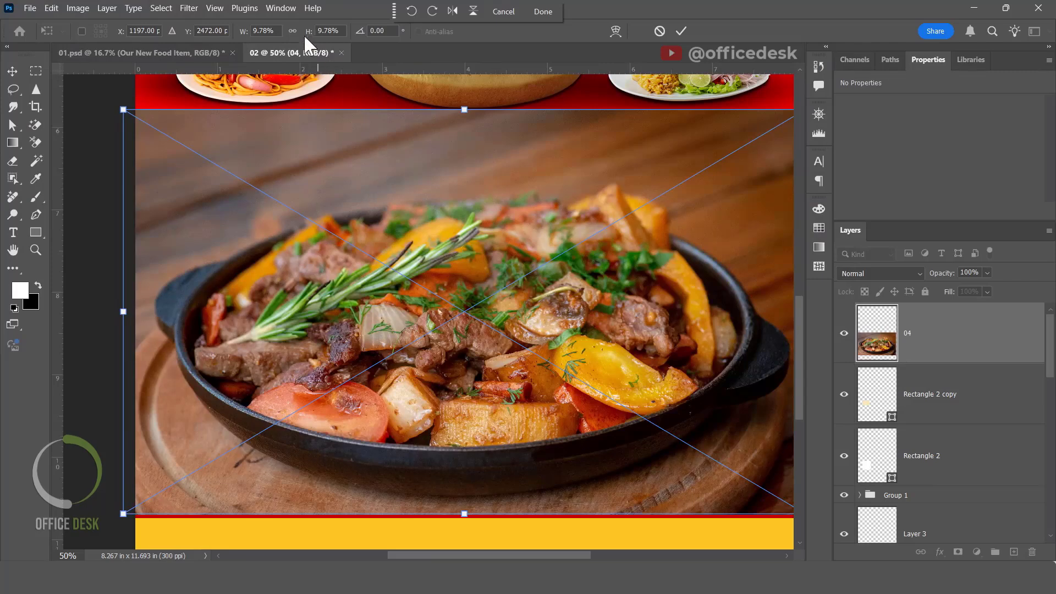
Scale the placed food photo proportionally to about 1.99% and position it over the cream rectangle.
{"action": "left_click", "coordinate": [293, 31]}
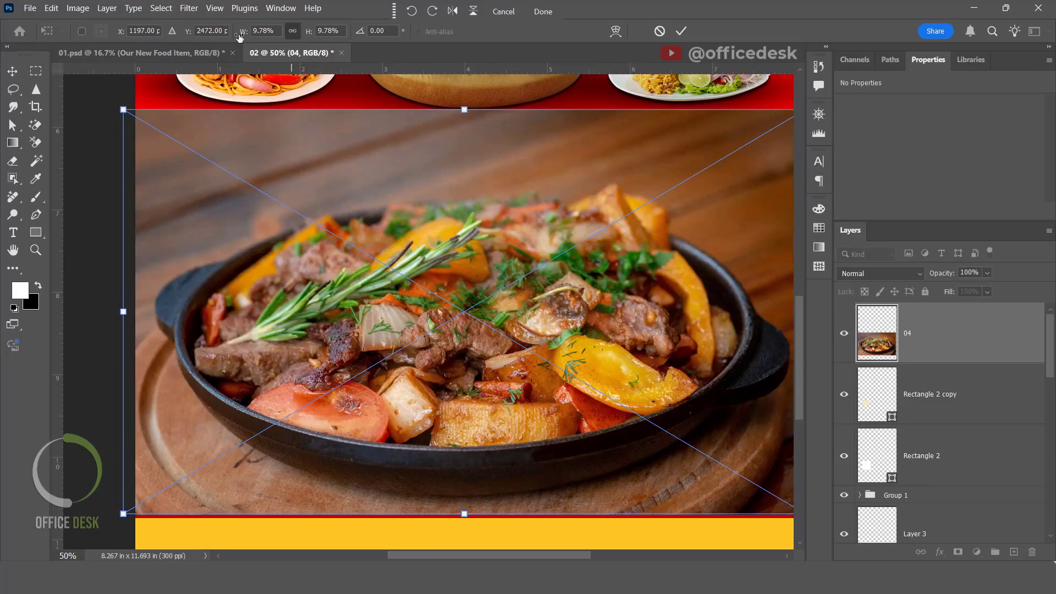
{"action": "left_click_drag", "start_coordinate": [239, 33], "coordinate": [228, 37]}
{"action": "left_click_drag", "start_coordinate": [455, 297], "coordinate": [286, 249]}
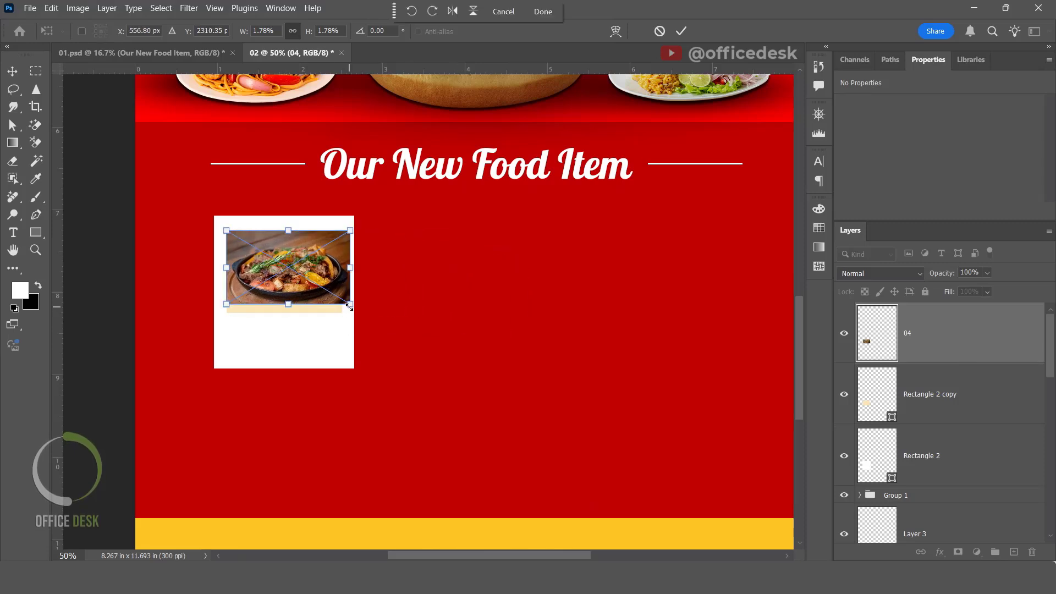
{"action": "left_click_drag", "start_coordinate": [349, 305], "coordinate": [328, 282]}
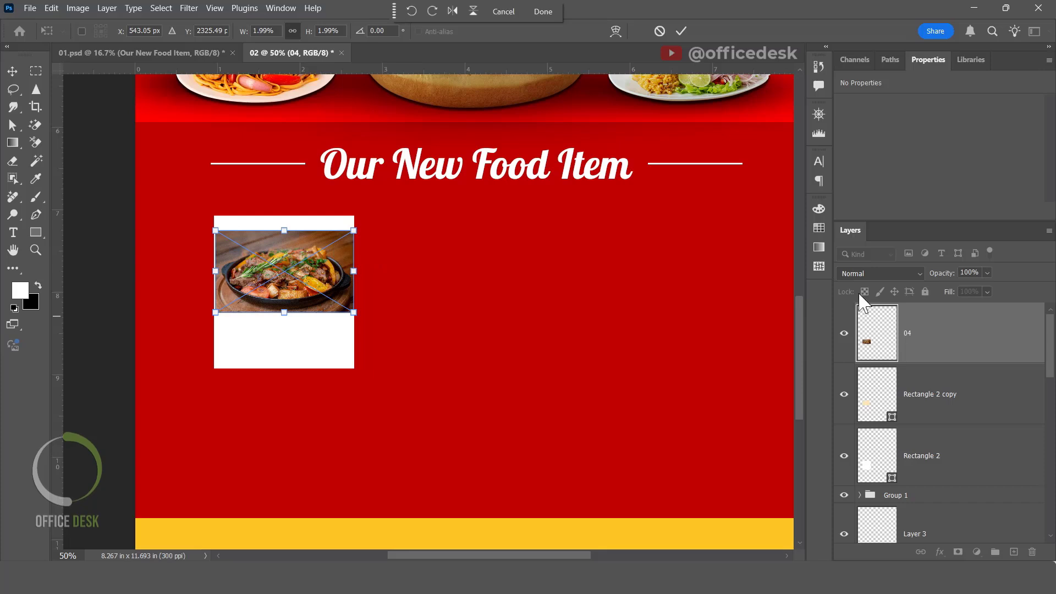
{"action": "left_click", "coordinate": [681, 30]}
Clip the food photo to the cream rectangle with a clipping mask.
{"action": "right_click", "coordinate": [994, 332]}
{"action": "left_click", "coordinate": [841, 513]}
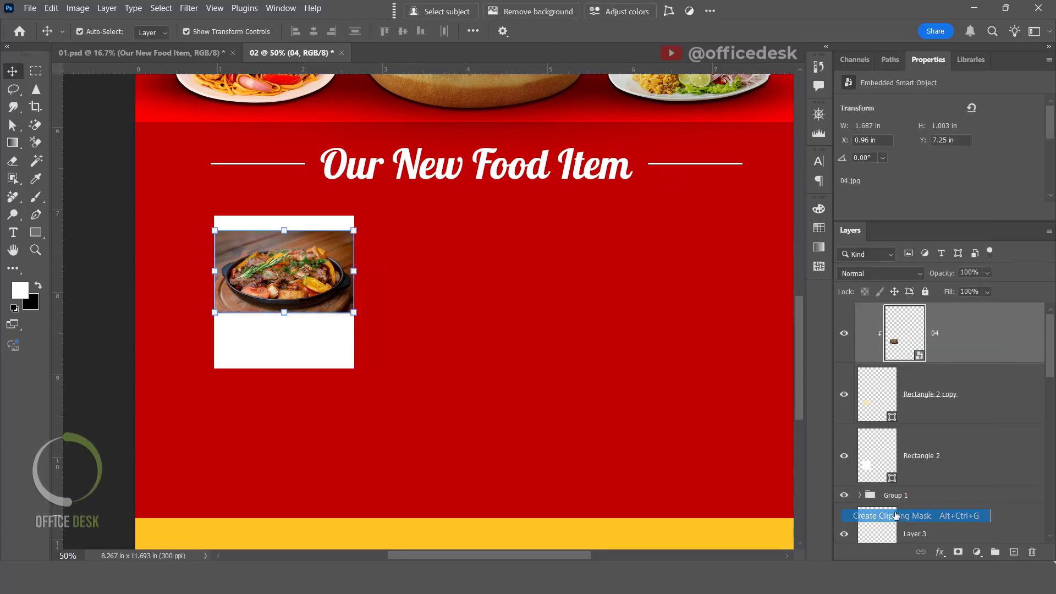
{"action": "left_click", "coordinate": [104, 197]}
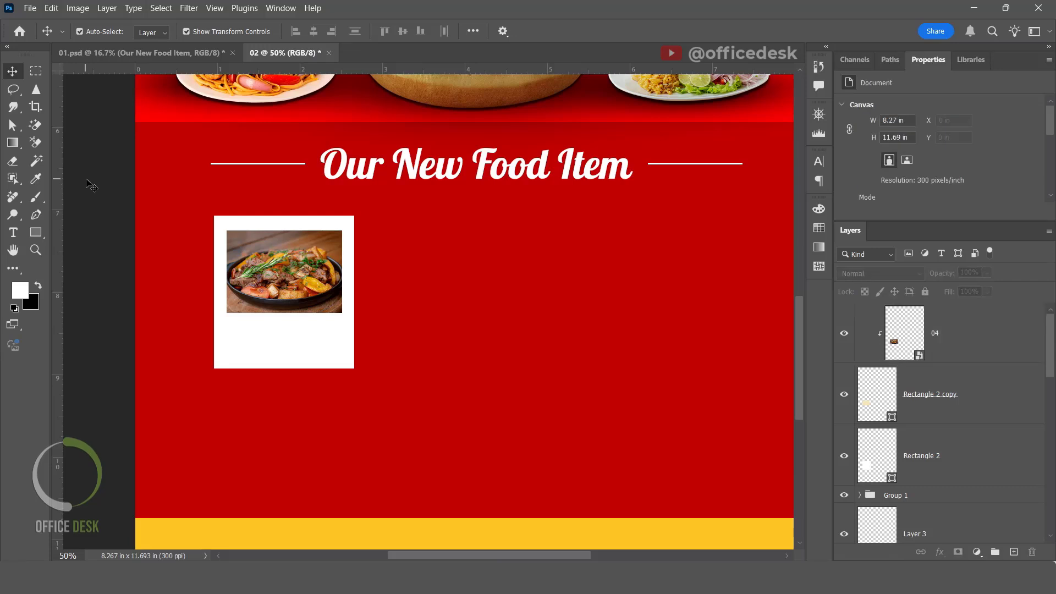
Enlarge the clipped food photo to about 2.10% and shift it slightly upward within its frame.
{"action": "left_click", "coordinate": [966, 336]}
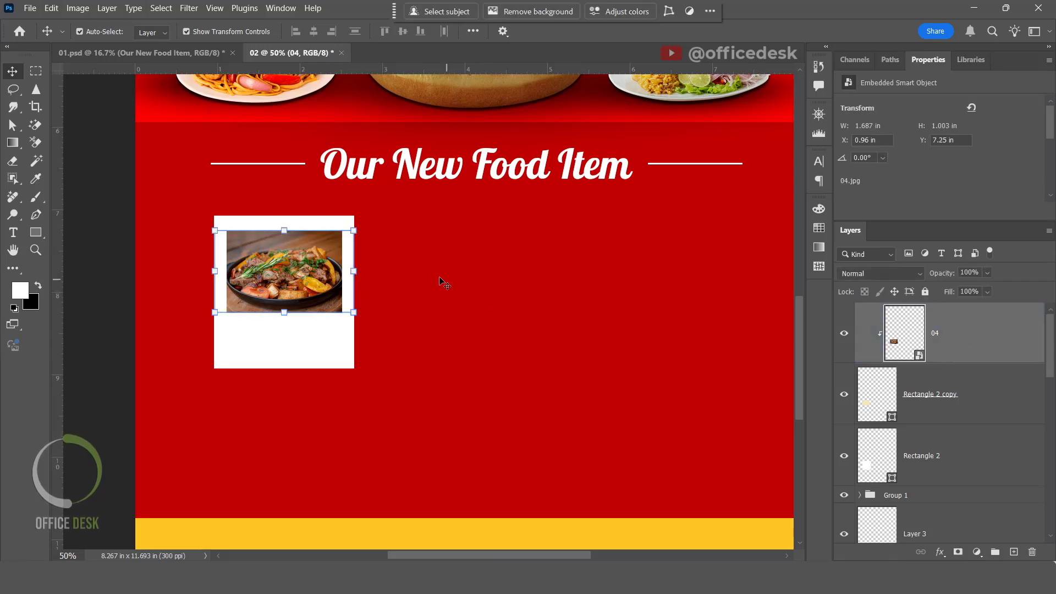
{"action": "left_click", "coordinate": [355, 230]}
{"action": "left_click_drag", "start_coordinate": [358, 229], "coordinate": [358, 227]}
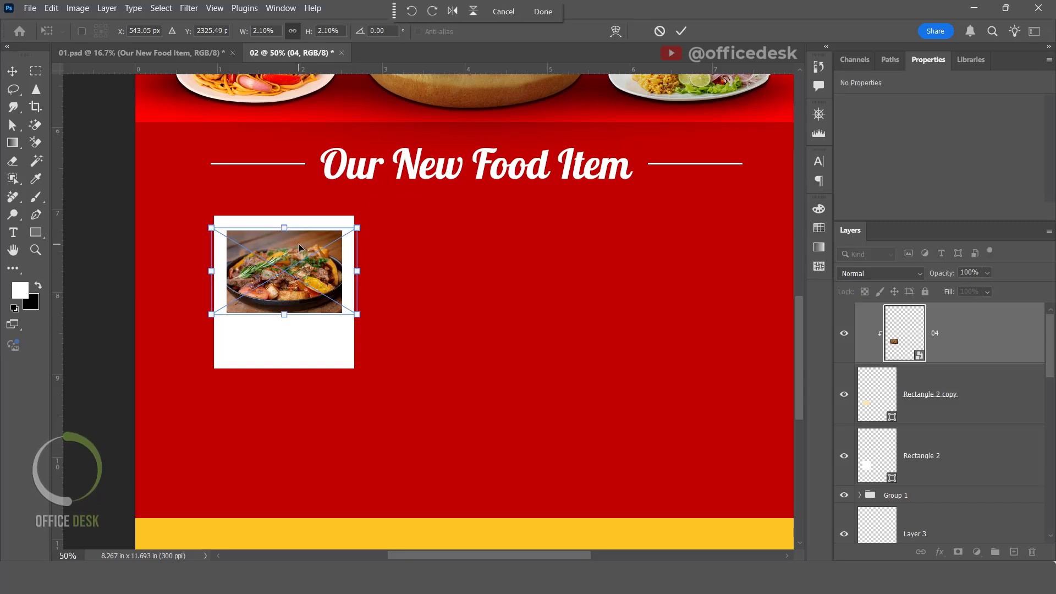
{"action": "left_click_drag", "start_coordinate": [298, 244], "coordinate": [299, 242]}
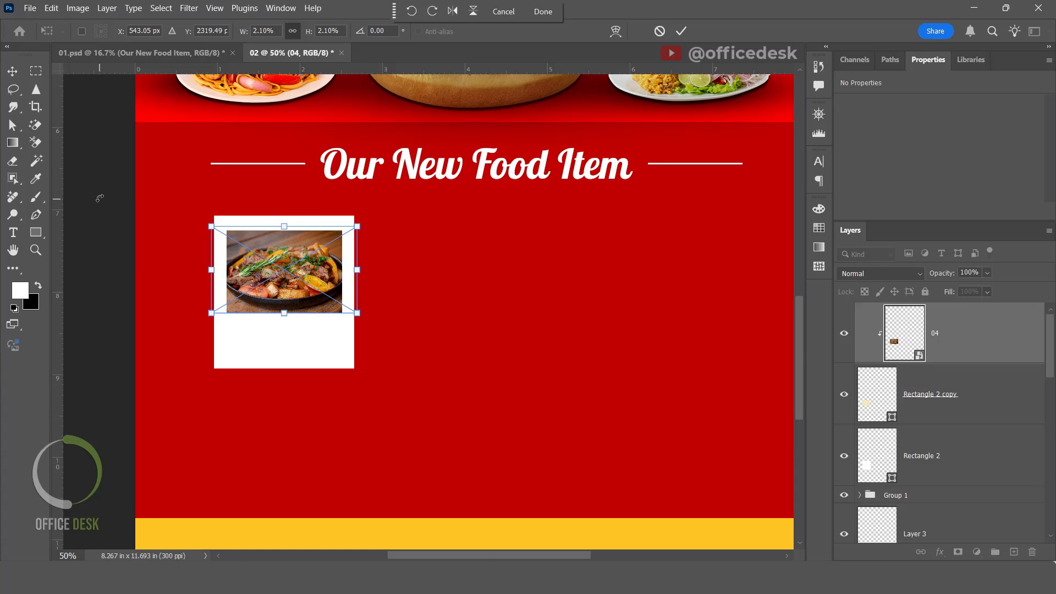
{"action": "left_click", "coordinate": [681, 31]}
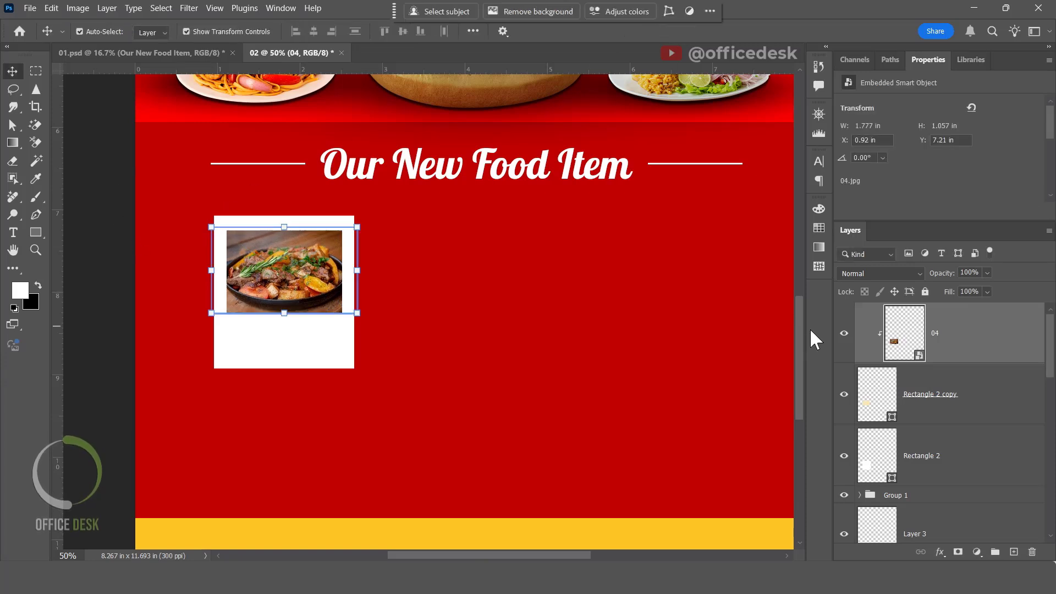
{"action": "left_click", "coordinate": [106, 202]}
Add a new empty layer above the clipped food photo.
{"action": "left_click", "coordinate": [944, 418]}
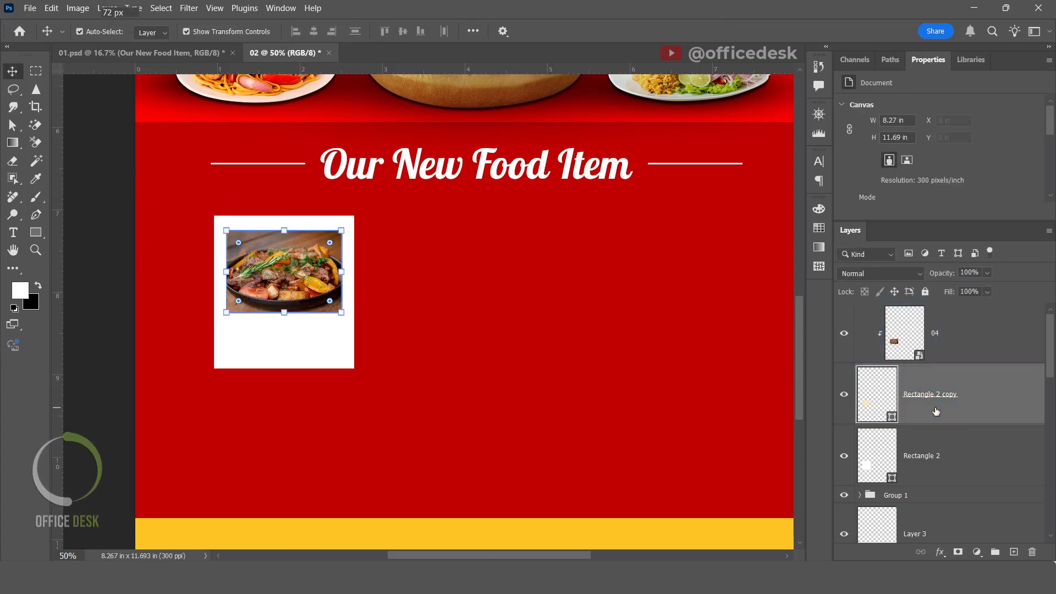
{"action": "left_click", "coordinate": [945, 455]}
{"action": "left_click", "coordinate": [968, 332]}
{"action": "left_click", "coordinate": [1016, 553]}
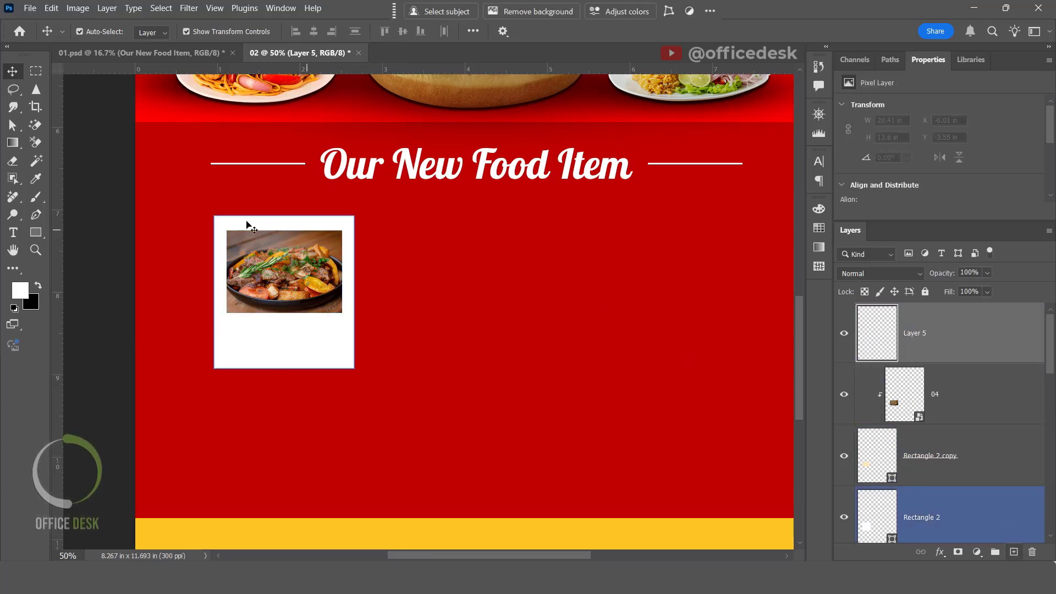
{"action": "scroll", "coordinate": [189, 302], "scroll_direction": "up", "scroll_amount": 1}
{"action": "left_click_drag", "start_coordinate": [964, 368], "coordinate": [973, 554]}
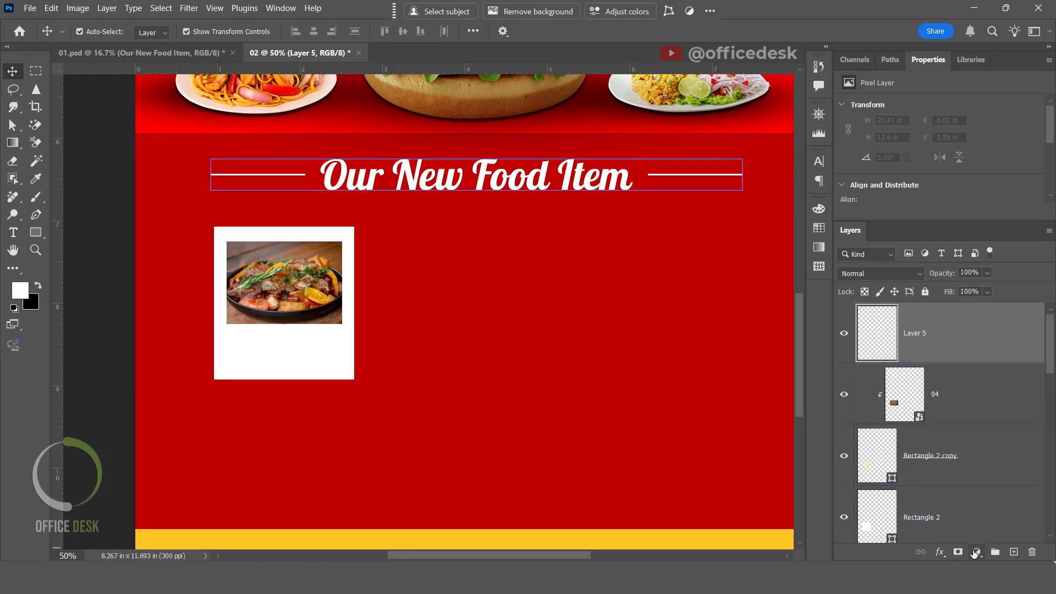
Add a Brightness/Contrast adjustment layer clipped to the layer below, with brightness 14 and contrast 7.
{"action": "left_click", "coordinate": [976, 553]}
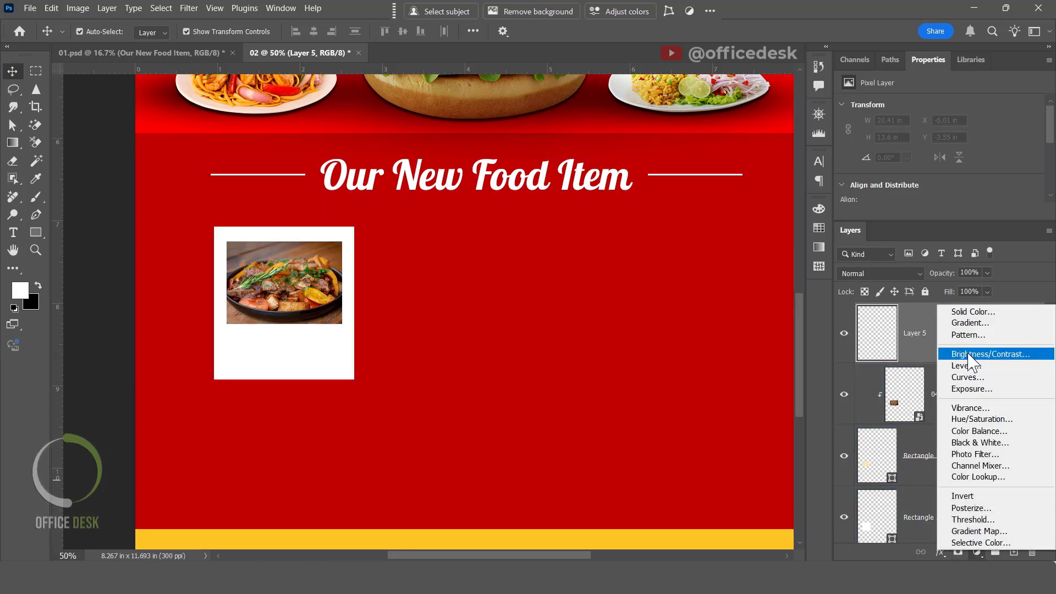
{"action": "left_click", "coordinate": [943, 353]}
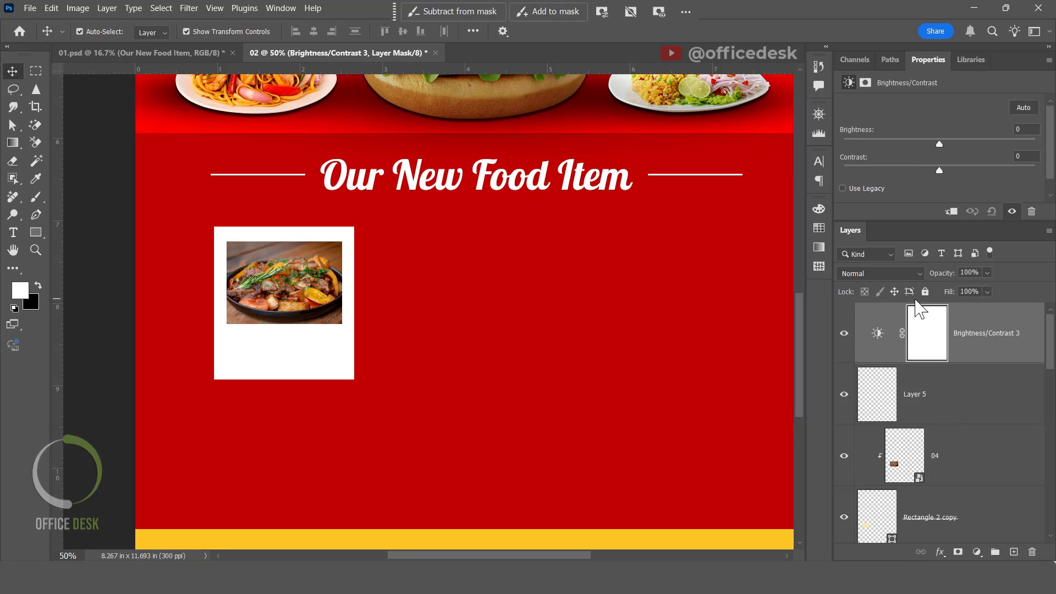
{"action": "left_click", "coordinate": [954, 213]}
{"action": "left_click_drag", "start_coordinate": [941, 143], "coordinate": [953, 143]}
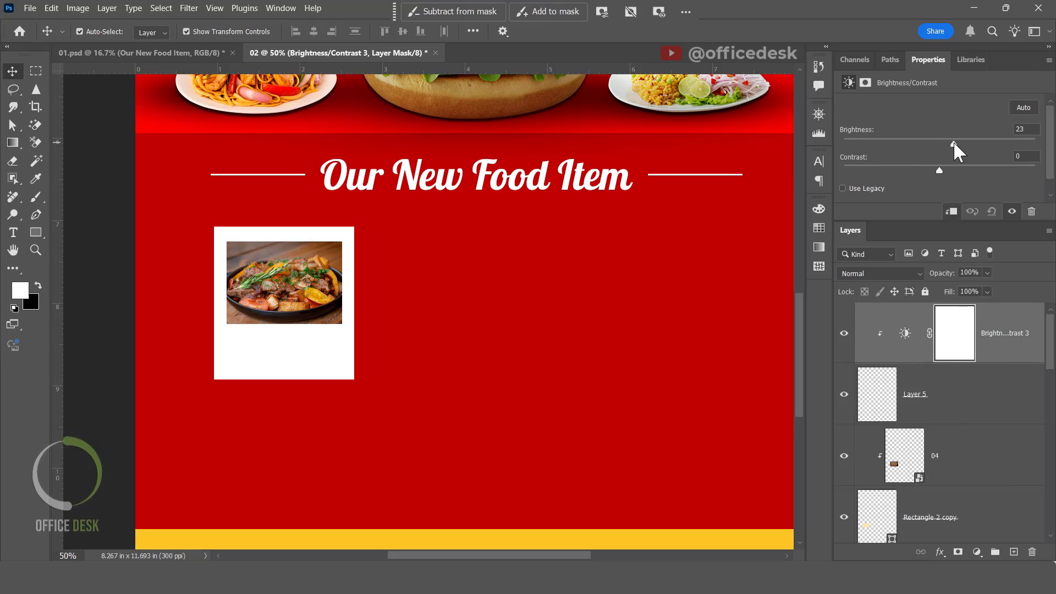
{"action": "key", "text": "ctrl+z"}
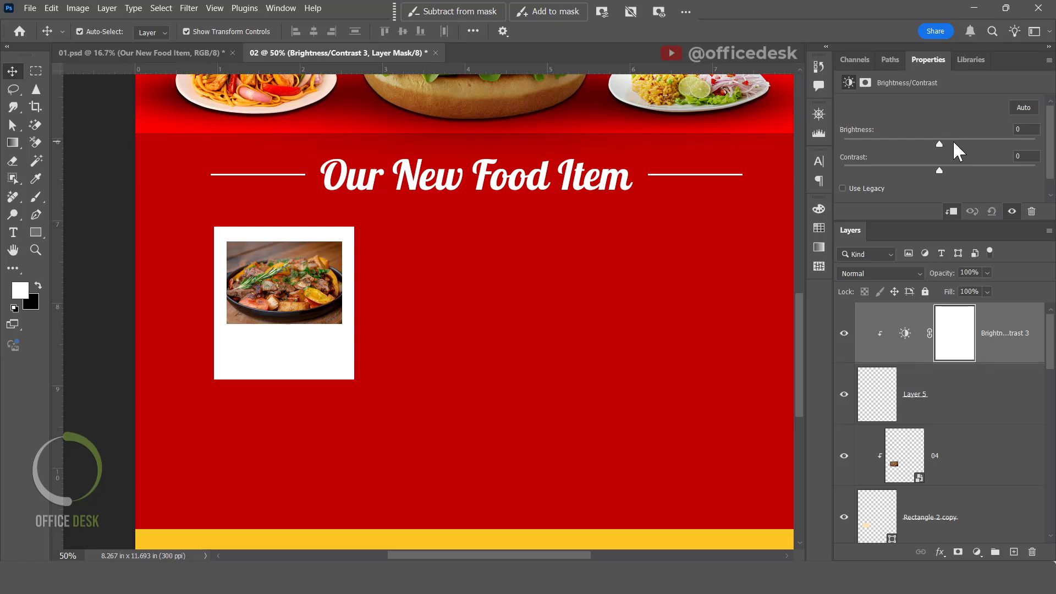
{"action": "left_click_drag", "start_coordinate": [937, 145], "coordinate": [946, 168]}
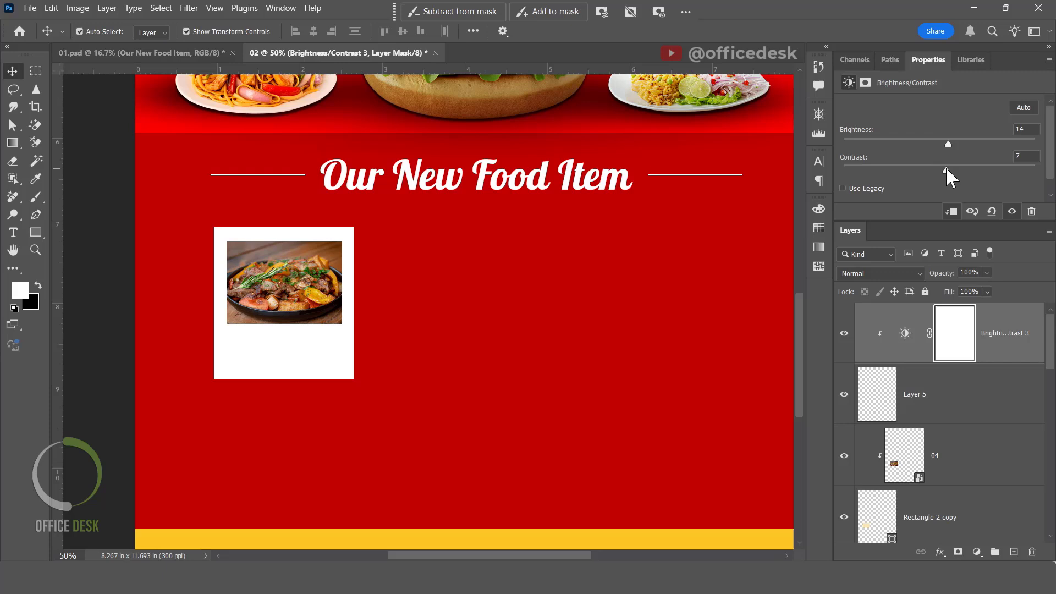
Delete the empty layer beneath the Brightness/Contrast adjustment and clip the adjustment to the food photo.
{"action": "left_click", "coordinate": [843, 336]}
{"action": "left_click", "coordinate": [843, 333]}
{"action": "left_click_drag", "start_coordinate": [924, 394], "coordinate": [1033, 551]}
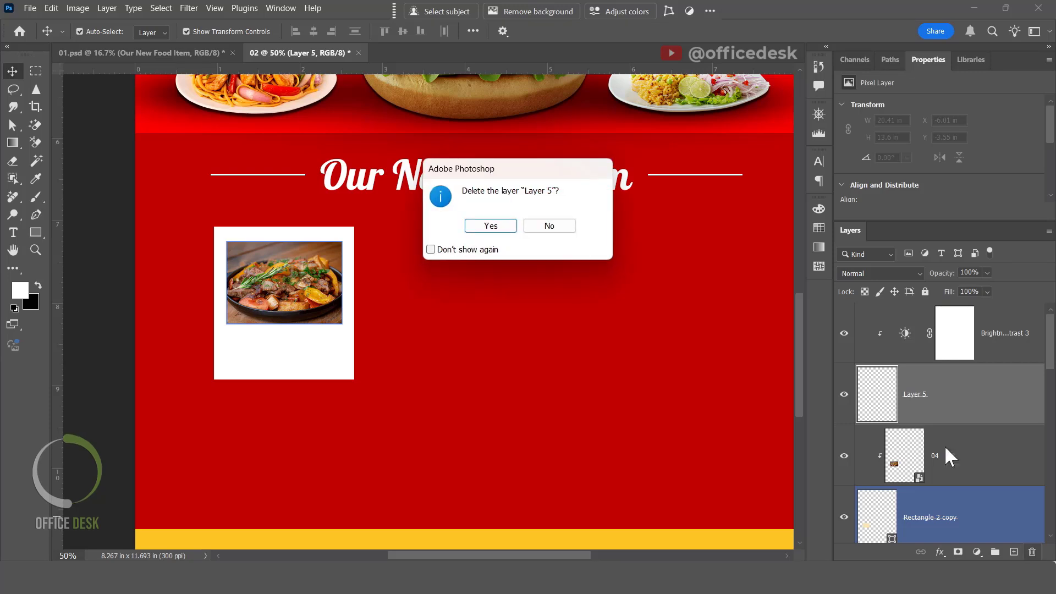
{"action": "left_click", "coordinate": [513, 230]}
{"action": "left_click", "coordinate": [926, 332]}
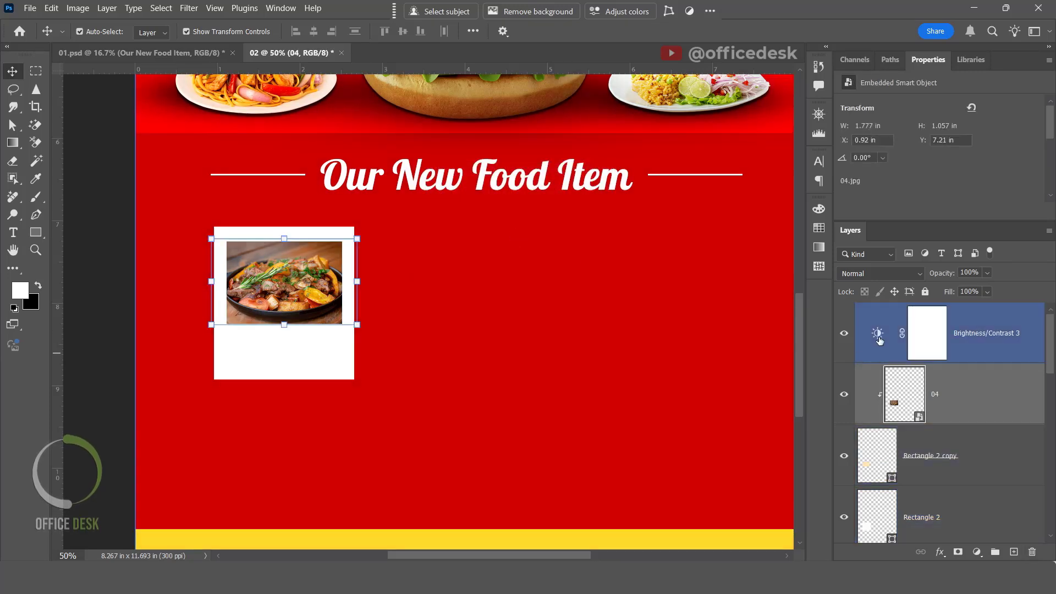
{"action": "right_click", "coordinate": [984, 334]}
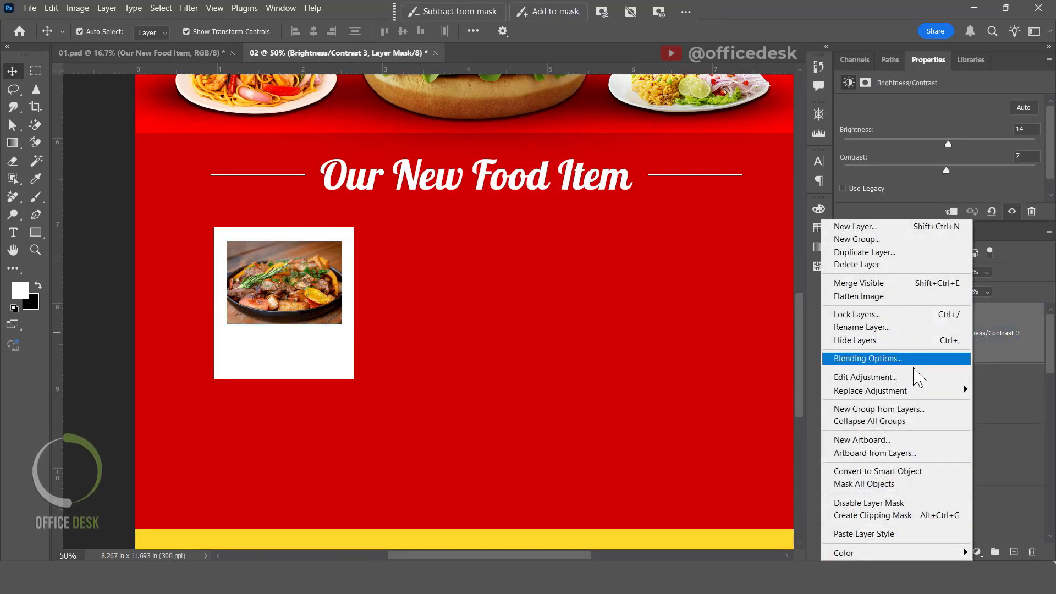
{"action": "left_click", "coordinate": [879, 515]}
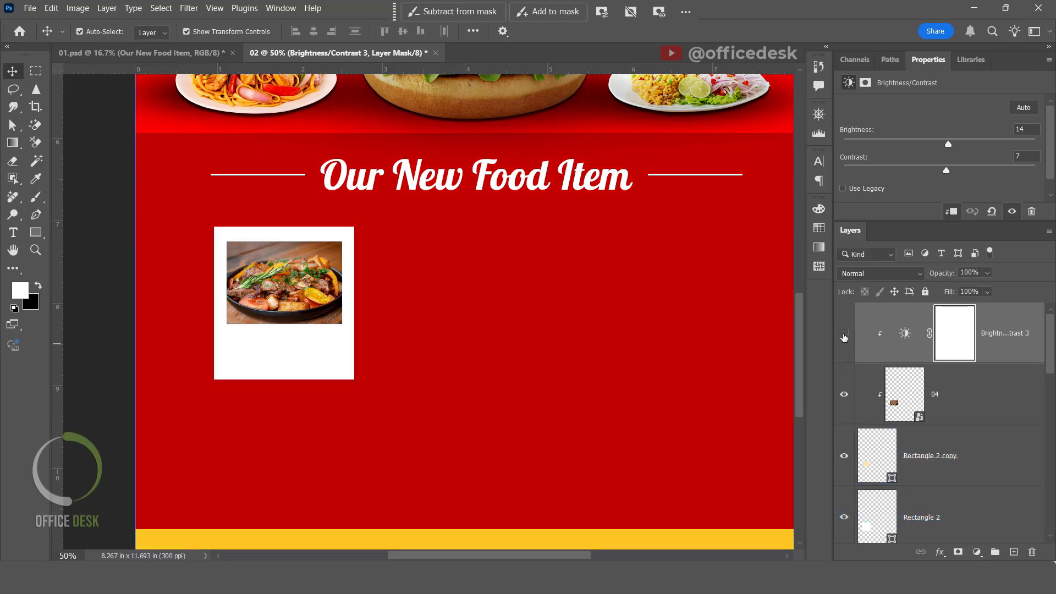
Set the adjustment's brightness to 19 and contrast to 8, comparing the food photo with and without it.
{"action": "left_click", "coordinate": [844, 335]}
{"action": "left_click", "coordinate": [844, 336]}
{"action": "left_click", "coordinate": [844, 336]}
{"action": "left_click", "coordinate": [844, 336]}
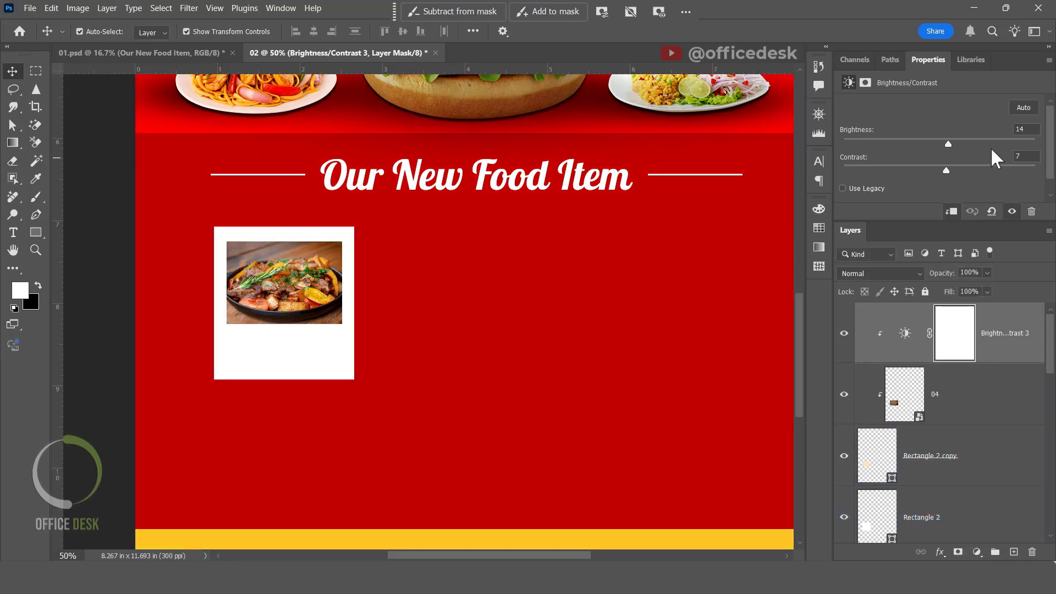
{"action": "left_click_drag", "start_coordinate": [949, 142], "coordinate": [951, 142]}
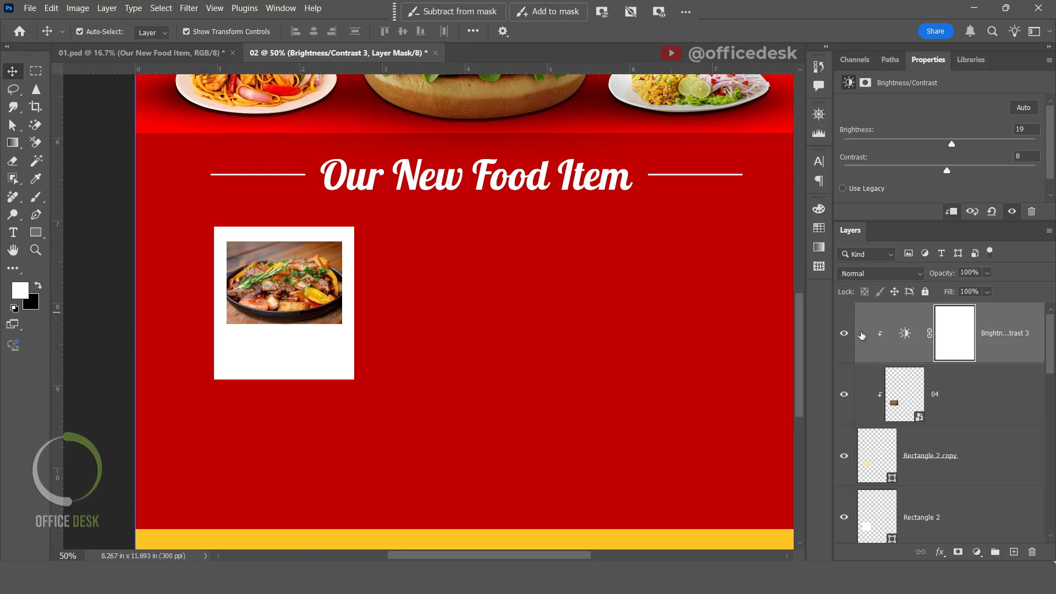
{"action": "left_click", "coordinate": [845, 334]}
{"action": "left_click", "coordinate": [844, 334]}
{"action": "left_click", "coordinate": [845, 334]}
{"action": "left_click", "coordinate": [844, 334]}
{"action": "left_click", "coordinate": [844, 335]}
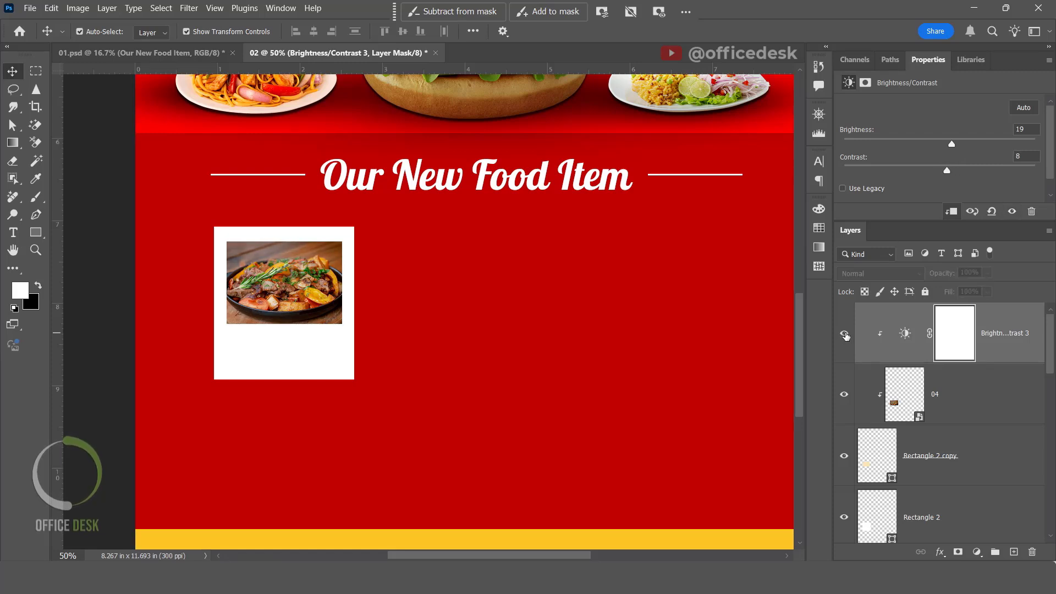
{"action": "left_click", "coordinate": [844, 334]}
{"action": "left_click", "coordinate": [977, 415]}
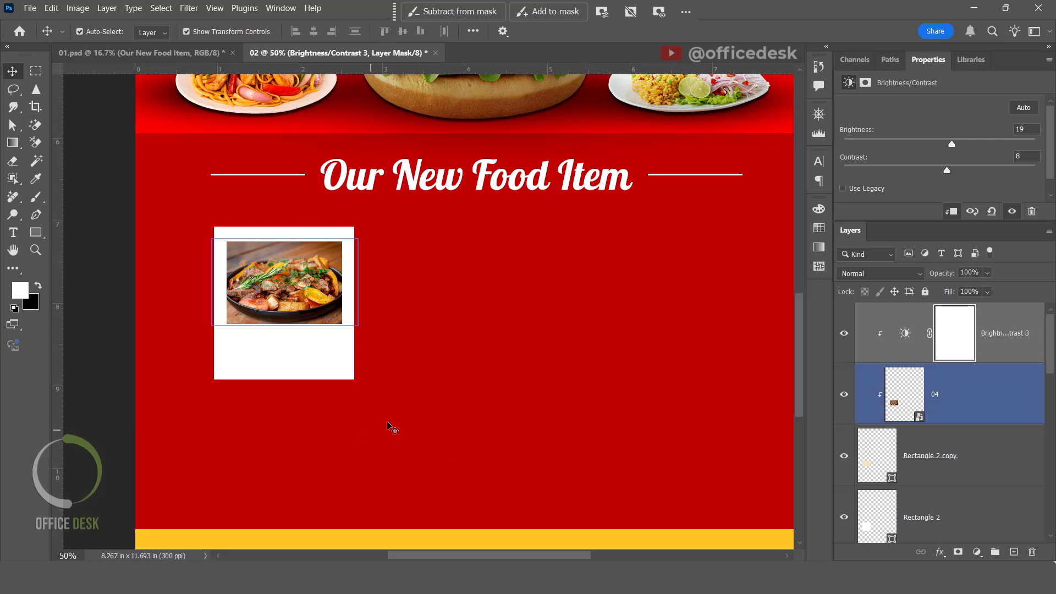
{"action": "left_click", "coordinate": [918, 352]}
{"action": "left_click", "coordinate": [107, 219]}
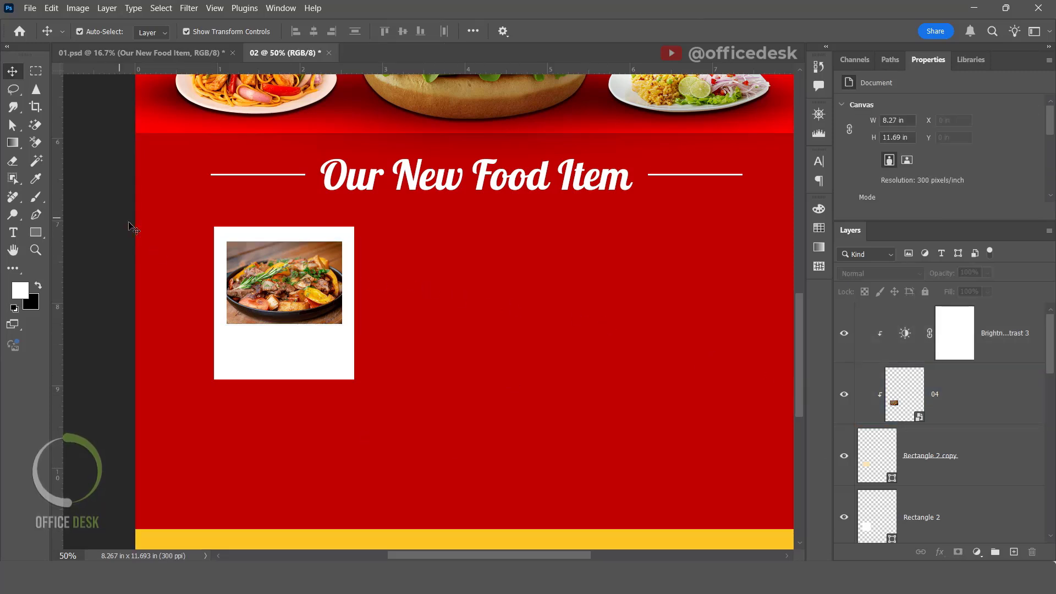
Add a new layer above the Brightness/Contrast adjustment and set the Pen tool to Shape mode with a bright red fill.
{"action": "left_click", "coordinate": [928, 333]}
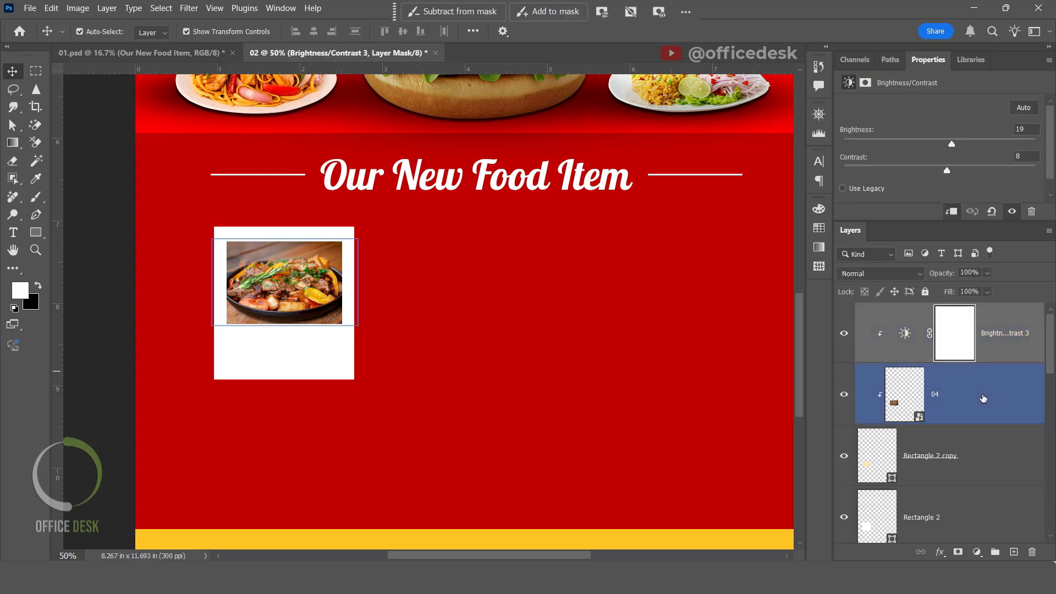
{"action": "left_click", "coordinate": [1013, 551]}
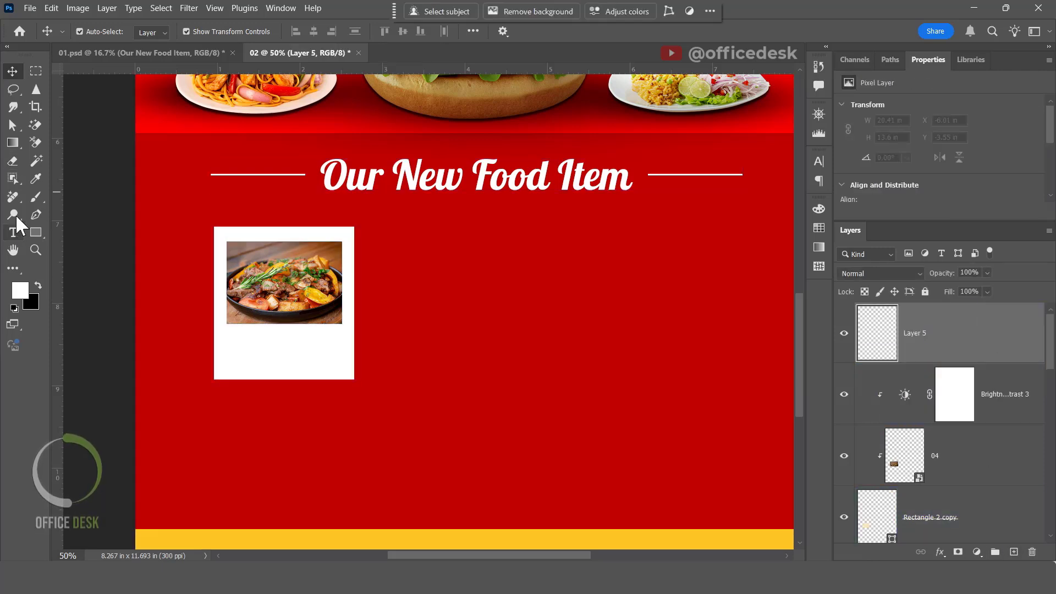
{"action": "left_click", "coordinate": [35, 215]}
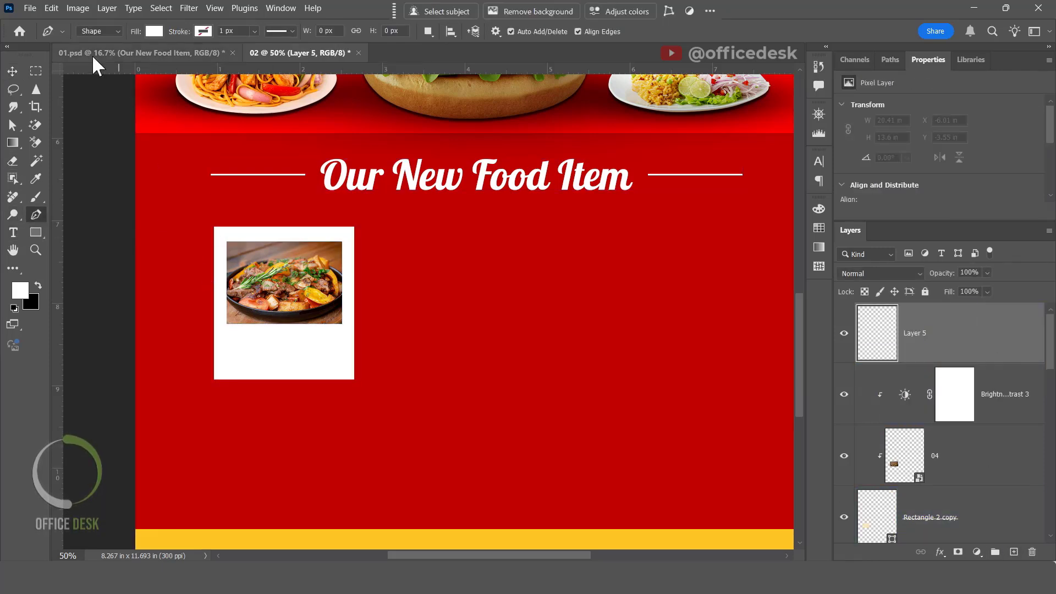
{"action": "left_click", "coordinate": [99, 31]}
{"action": "left_click", "coordinate": [91, 43]}
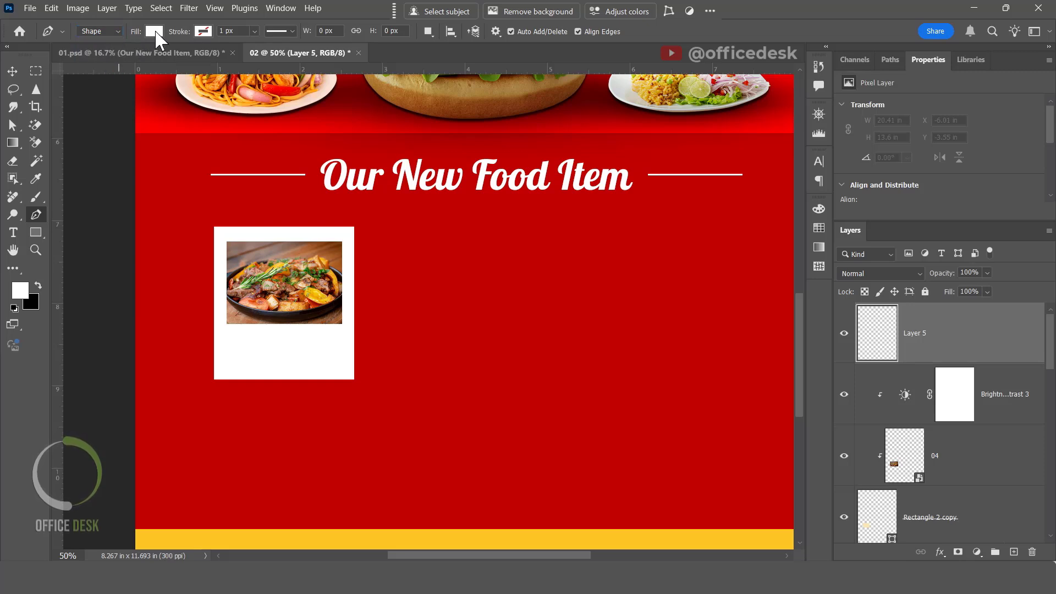
{"action": "left_click", "coordinate": [154, 31]}
{"action": "left_click", "coordinate": [124, 103]}
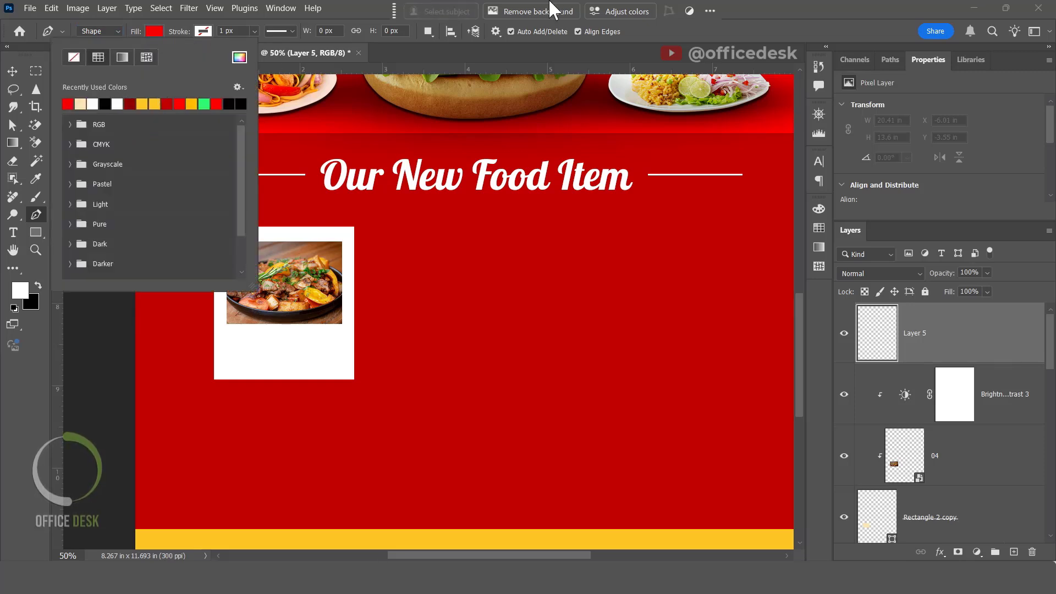
{"action": "left_click", "coordinate": [782, 8]}
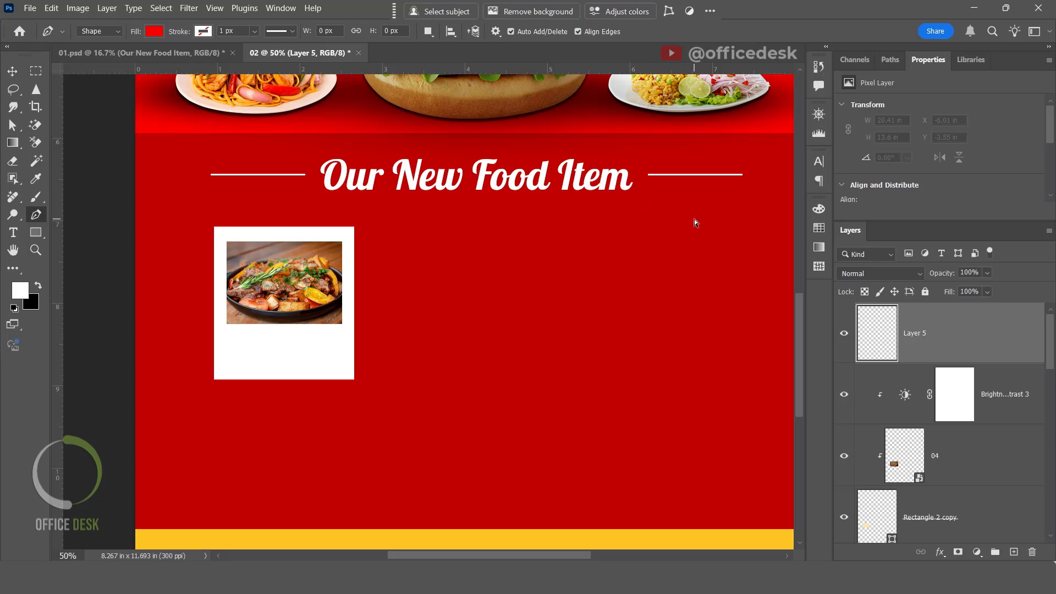
Draw a diagonal red ribbon, about 167 by 167 px, across the upper-left corner of the white frame.
{"action": "key", "text": "ctrl+plus"}
{"action": "key", "text": "ctrl+plus"}
{"action": "key", "text": "ctrl+plus"}
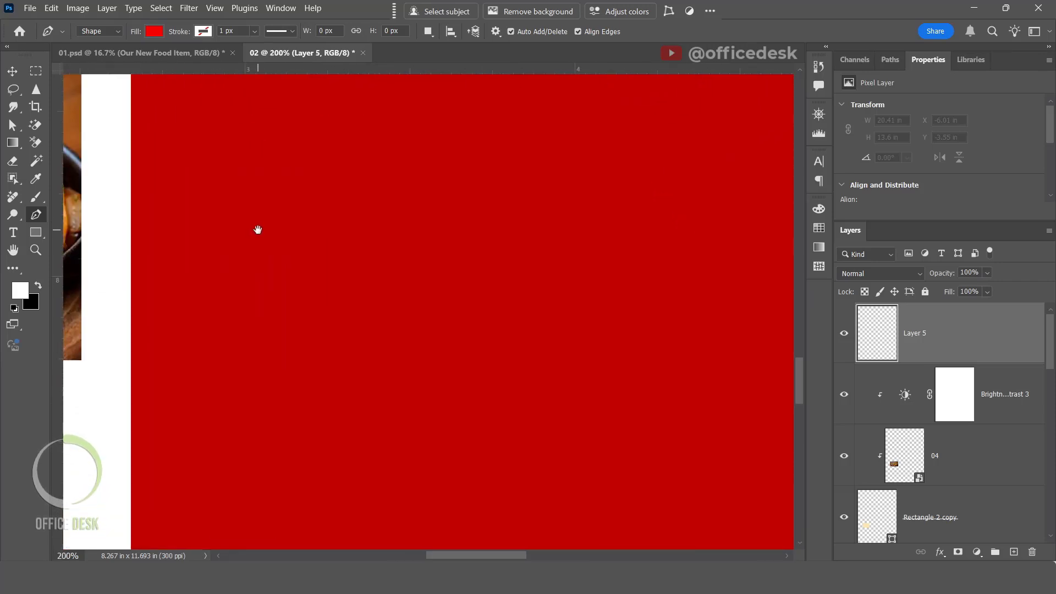
{"action": "left_click_drag", "start_coordinate": [258, 230], "coordinate": [840, 353]}
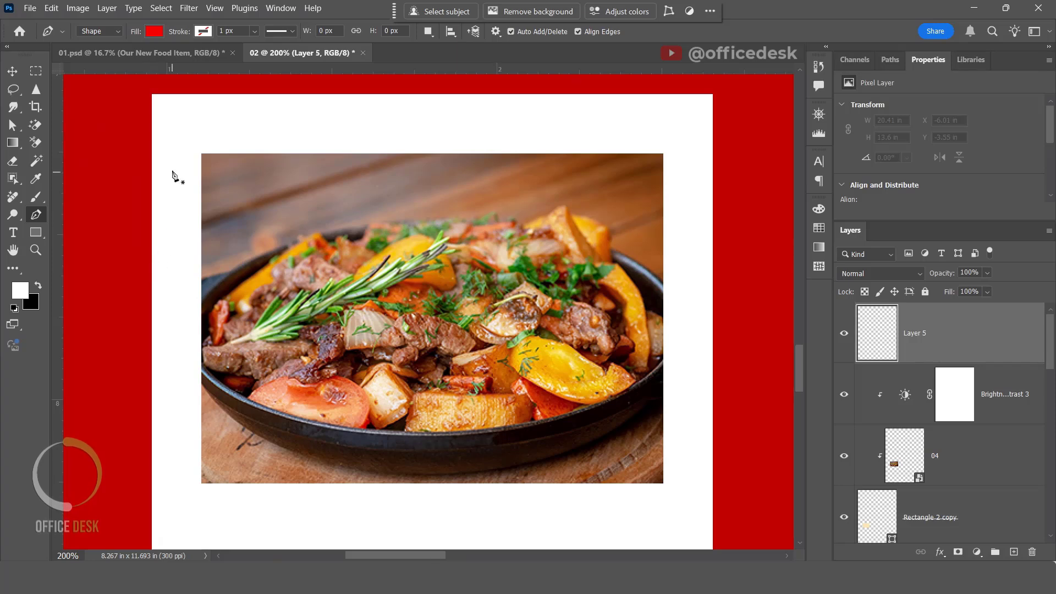
{"action": "left_click", "coordinate": [153, 280]}
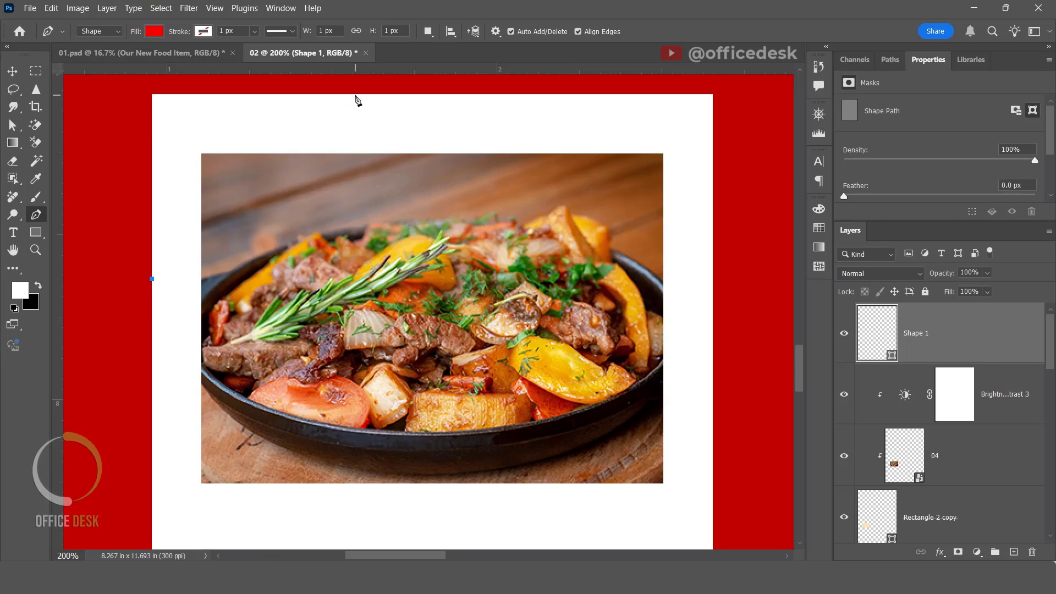
{"action": "left_click", "coordinate": [336, 95]}
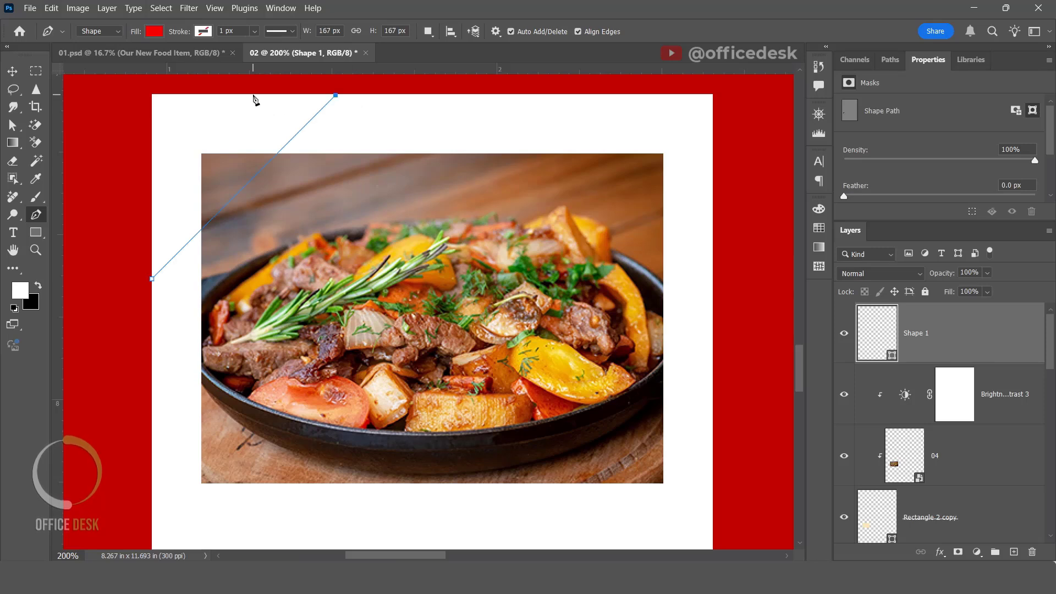
{"action": "left_click", "coordinate": [254, 96]}
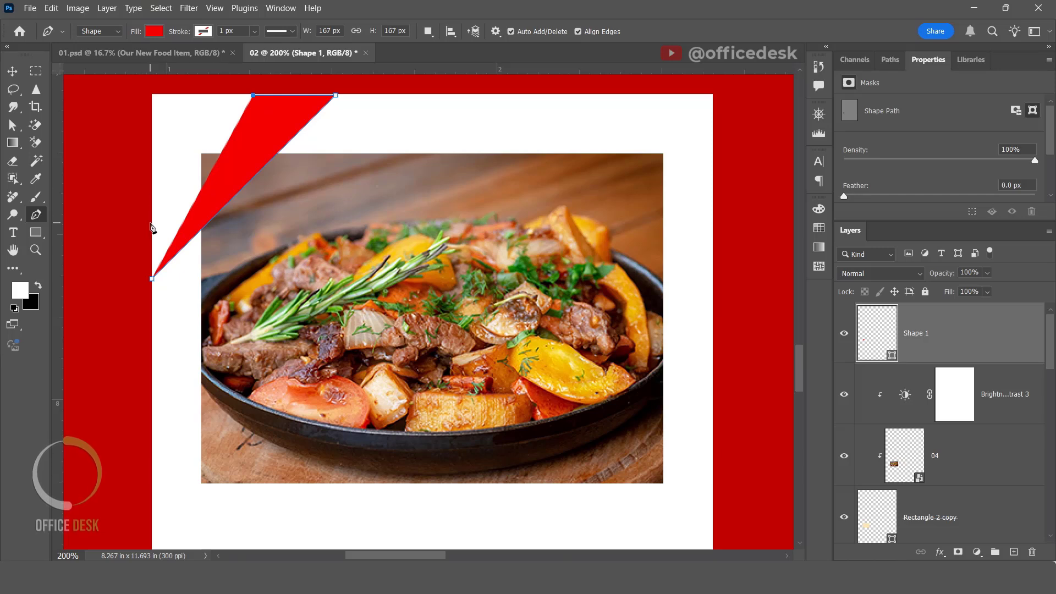
{"action": "left_click", "coordinate": [152, 196]}
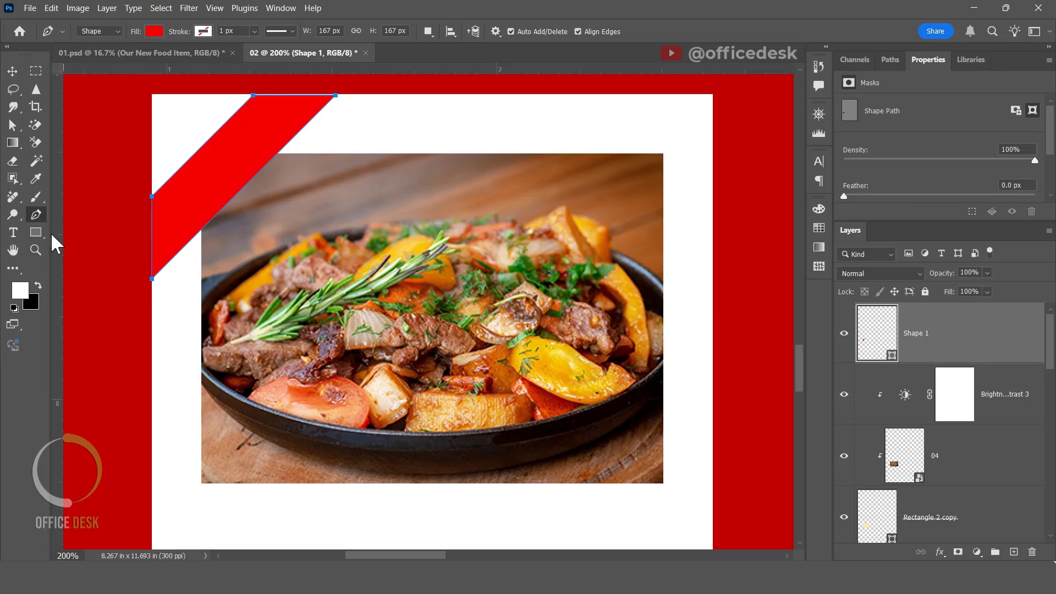
Nudge the ribbon's two upper anchor points up by one pixel to meet the white frame's top edge.
{"action": "left_click", "coordinate": [12, 125]}
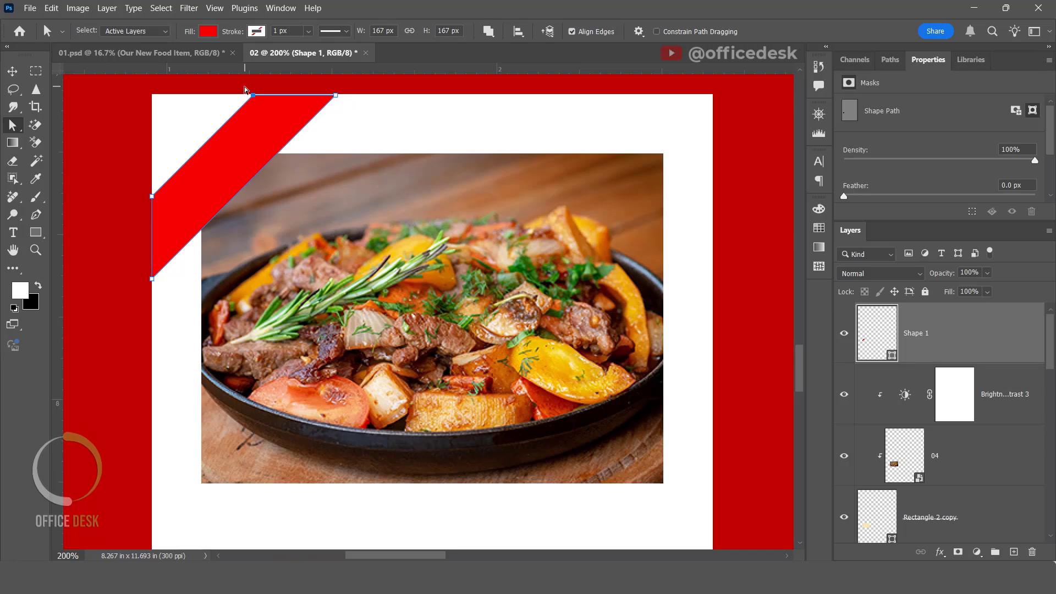
{"action": "left_click_drag", "start_coordinate": [245, 90], "coordinate": [352, 104]}
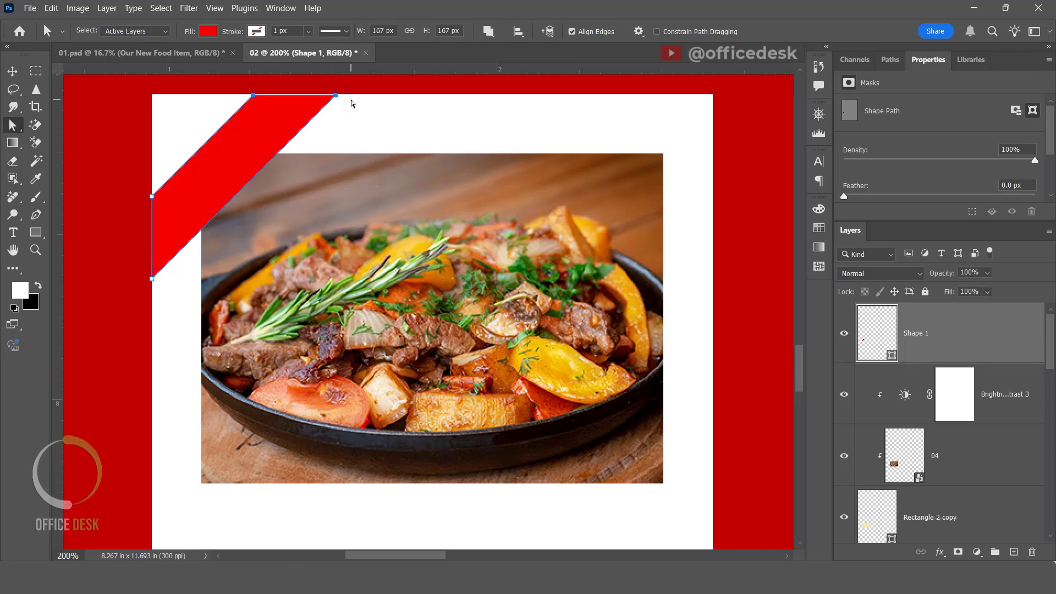
{"action": "key", "text": "Up"}
{"action": "left_click", "coordinate": [363, 93]}
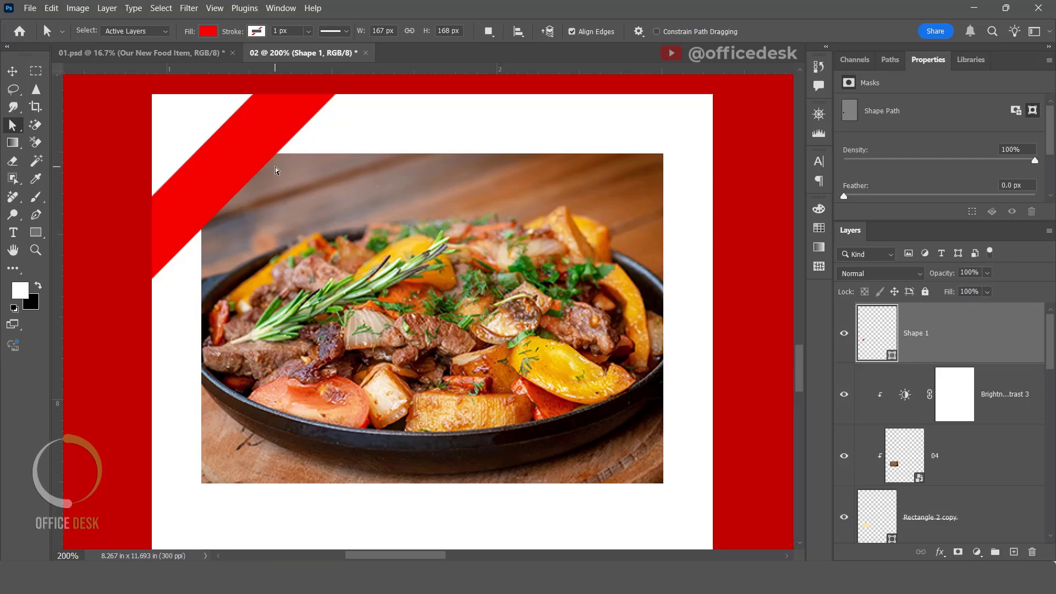
Add a text layer reading "New" on the red background beside the food photo card.
{"action": "key", "text": "ctrl+minus"}
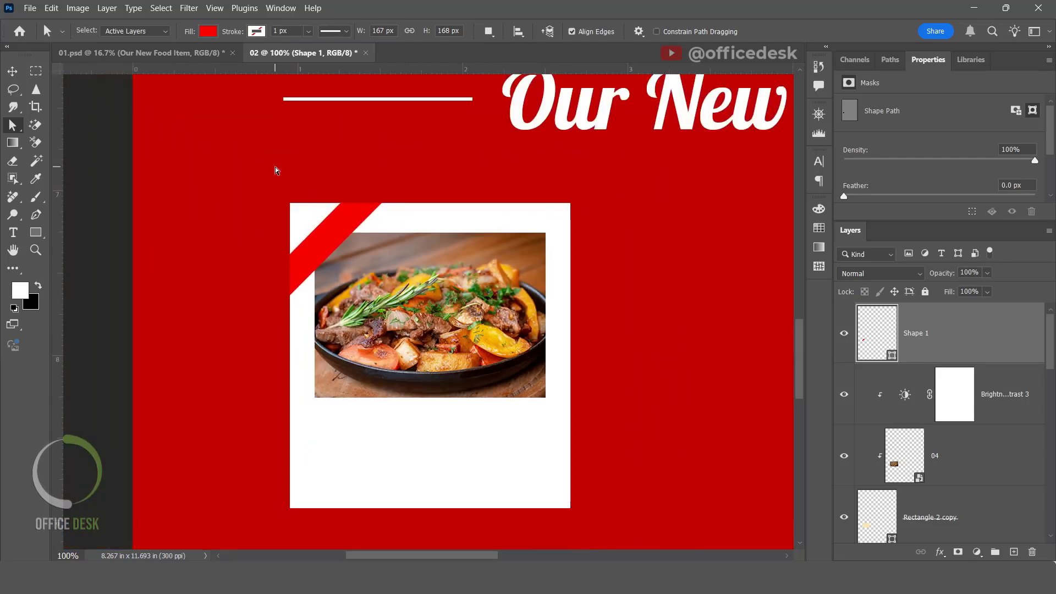
{"action": "left_click", "coordinate": [15, 232]}
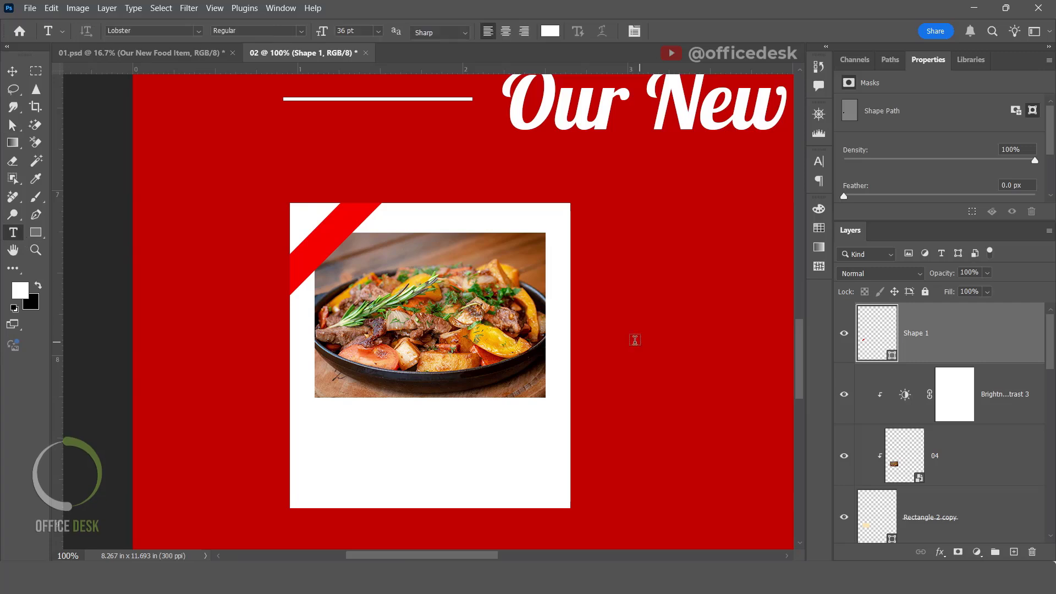
{"action": "left_click", "coordinate": [622, 330]}
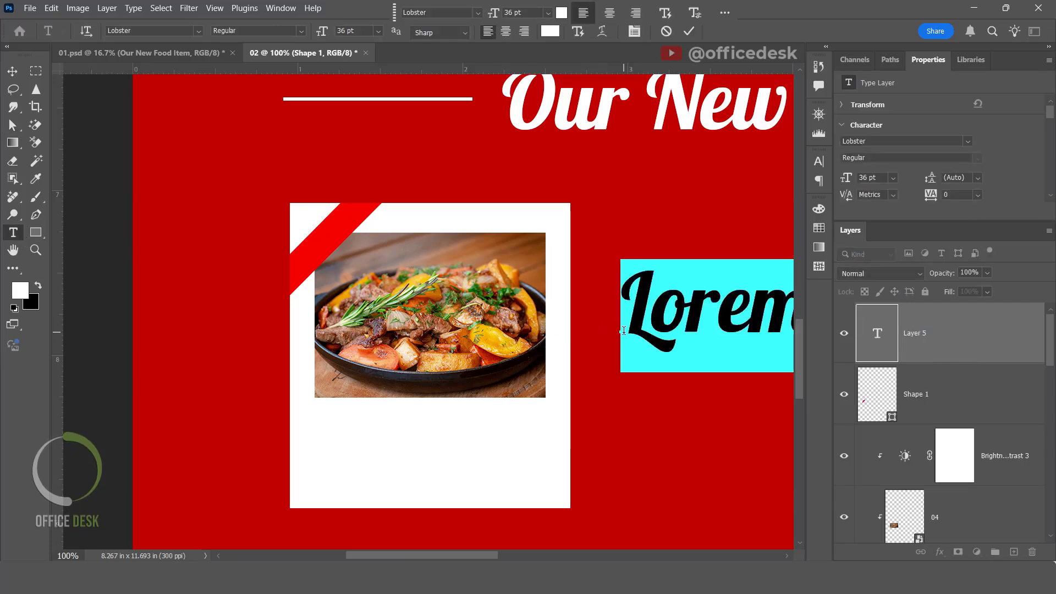
{"action": "type", "text": "New"}
Format the "New" text as all caps in Poppins Black at 9 pt.
{"action": "key", "text": "ctrl+a"}
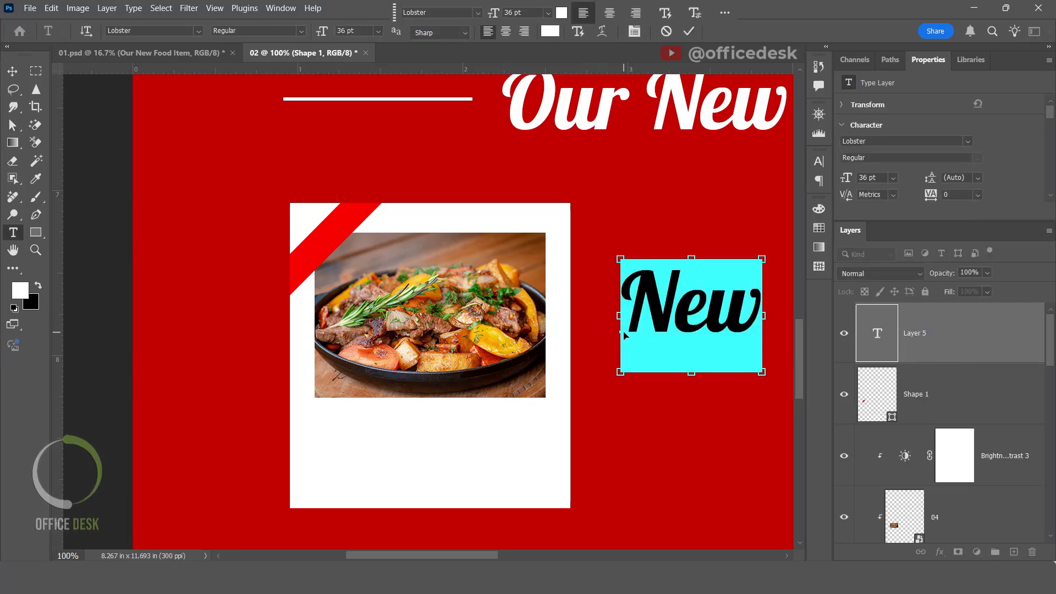
{"action": "left_click", "coordinate": [633, 34]}
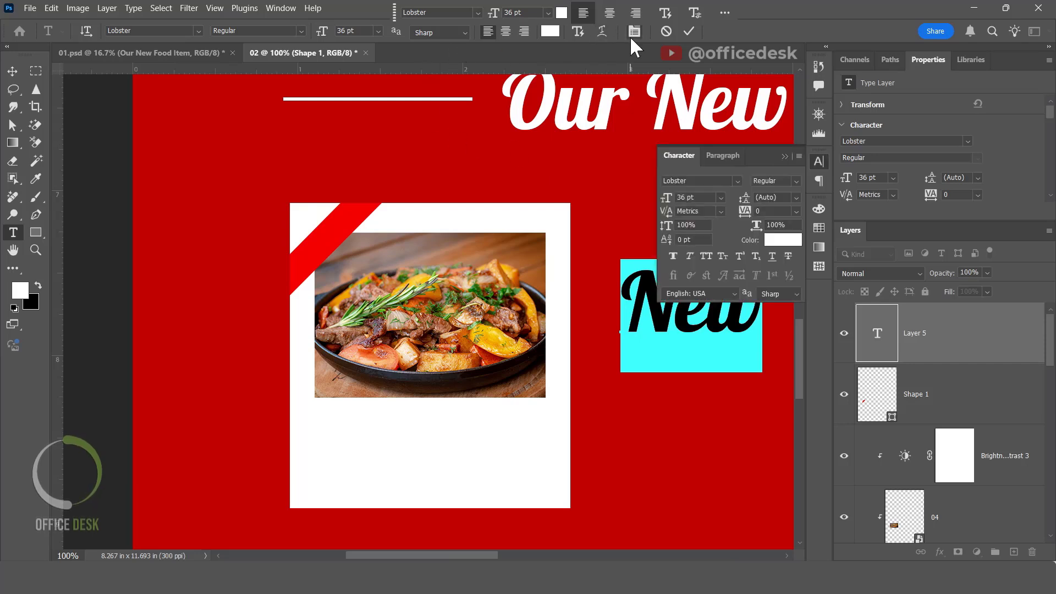
{"action": "left_click", "coordinate": [705, 256]}
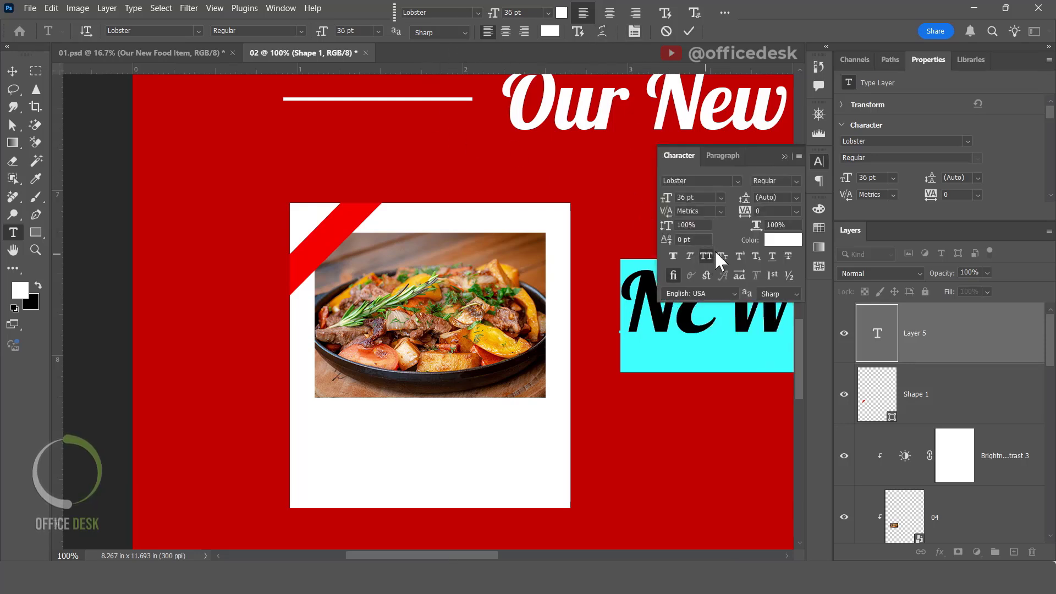
{"action": "left_click", "coordinate": [691, 181]}
{"action": "type", "text": "Poppins"}
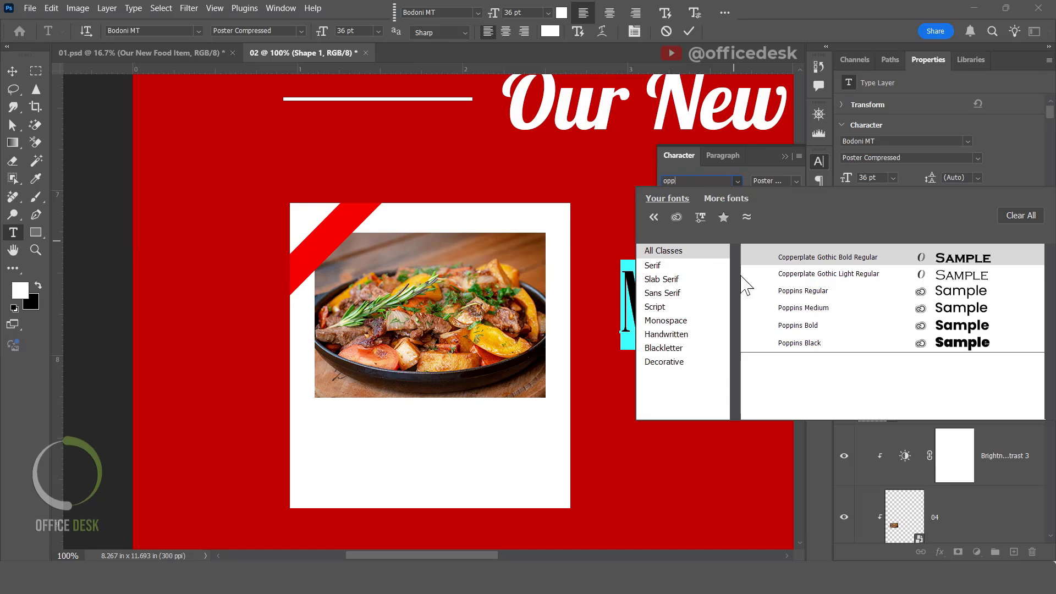
{"action": "left_click", "coordinate": [732, 342]}
{"action": "left_click", "coordinate": [697, 197]}
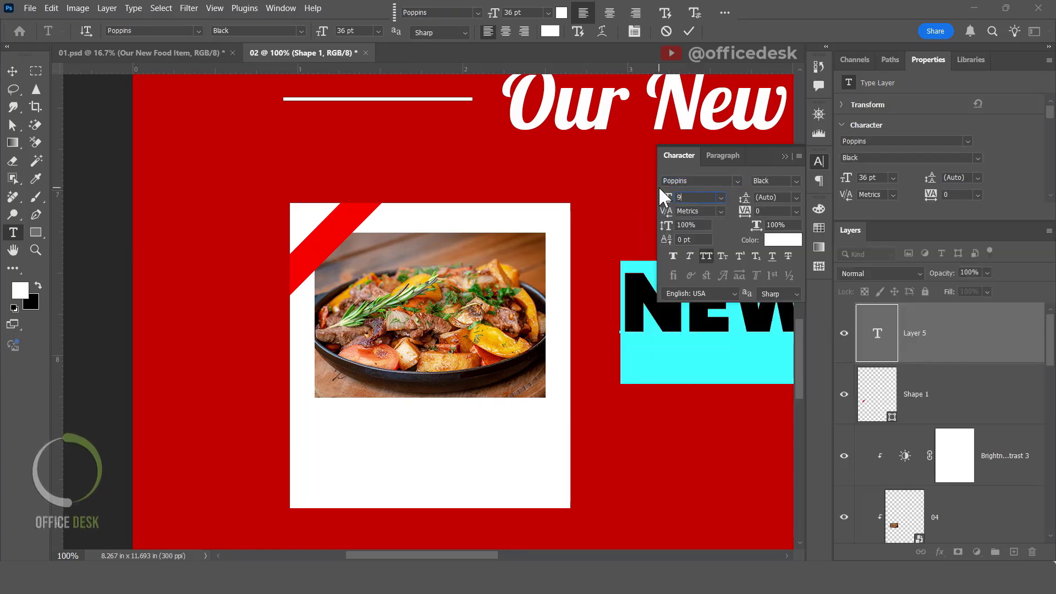
{"action": "type", "text": "9"}
{"action": "key", "text": "Return"}
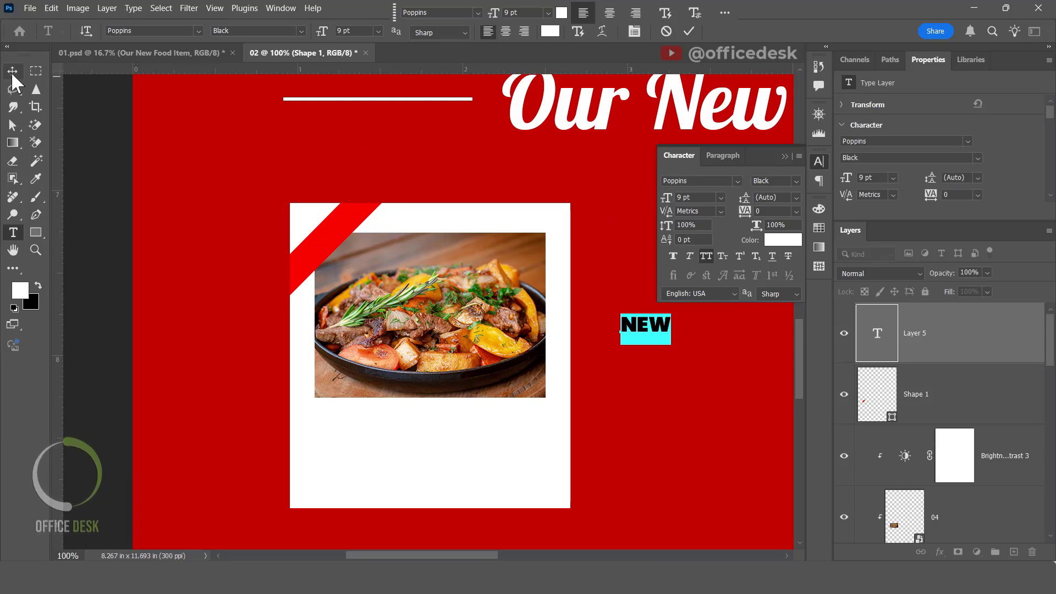
Move the "New" text onto the red corner ribbon, rotate it to -45° and centre it within the ribbon.
{"action": "left_click", "coordinate": [12, 74]}
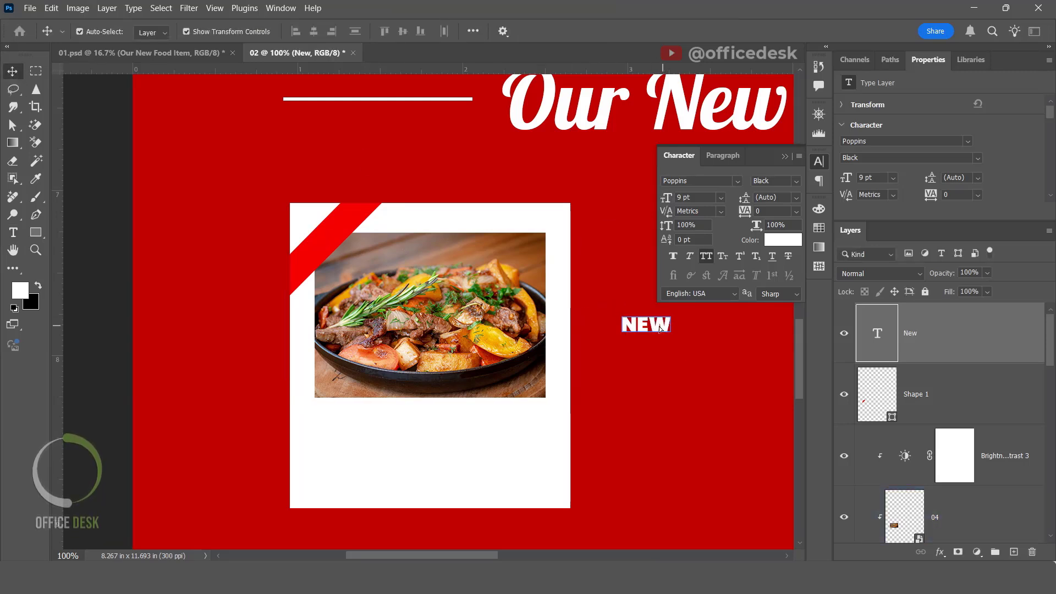
{"action": "left_click_drag", "start_coordinate": [666, 324], "coordinate": [355, 250]}
{"action": "left_click", "coordinate": [373, 269]}
{"action": "left_click", "coordinate": [352, 251]}
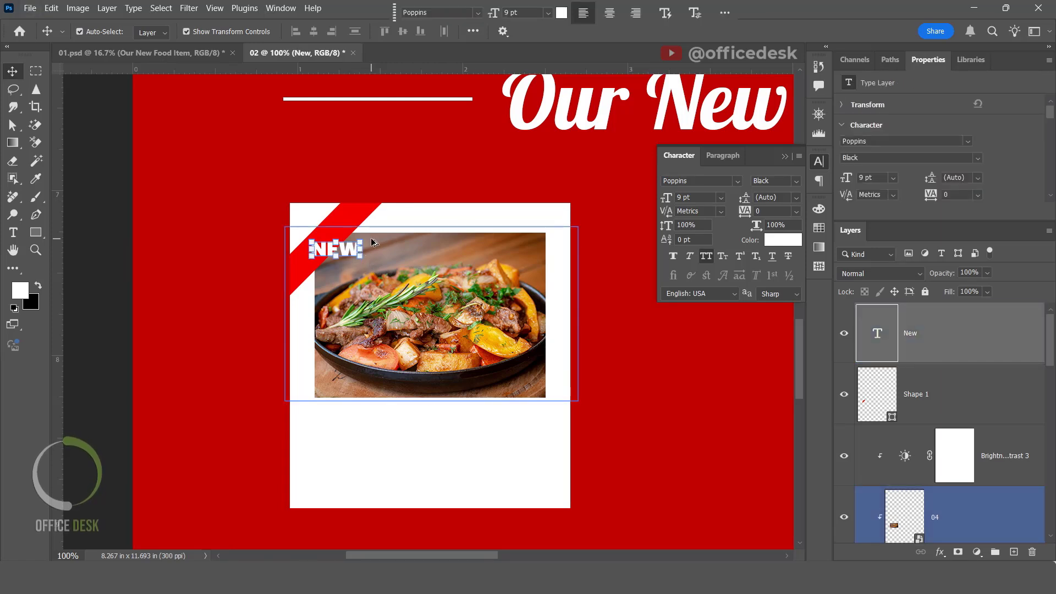
{"action": "left_click_drag", "start_coordinate": [372, 237], "coordinate": [373, 190]}
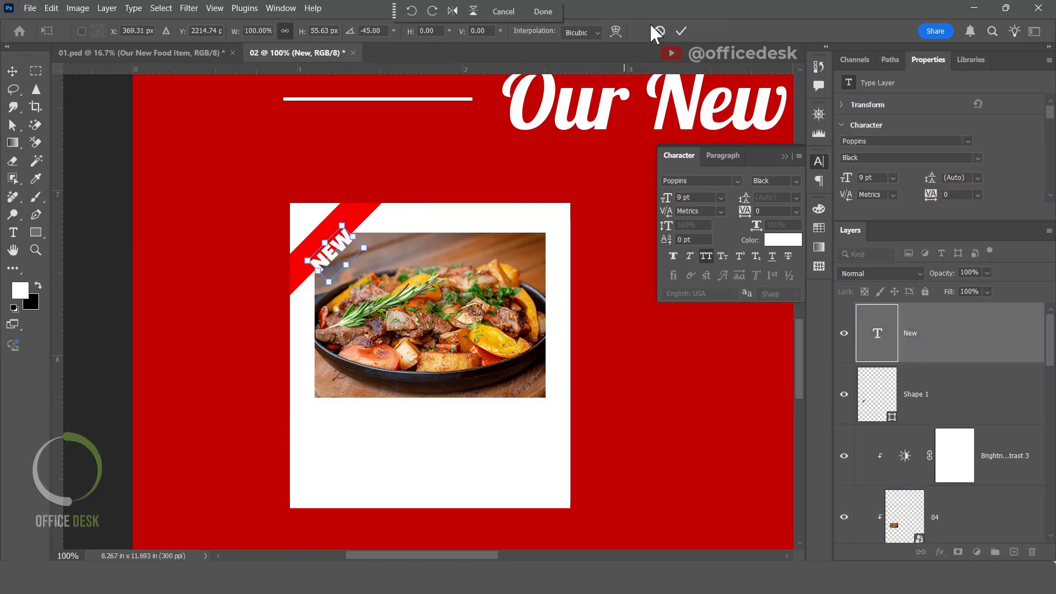
{"action": "left_click", "coordinate": [680, 29]}
{"action": "left_click_drag", "start_coordinate": [338, 245], "coordinate": [333, 232]}
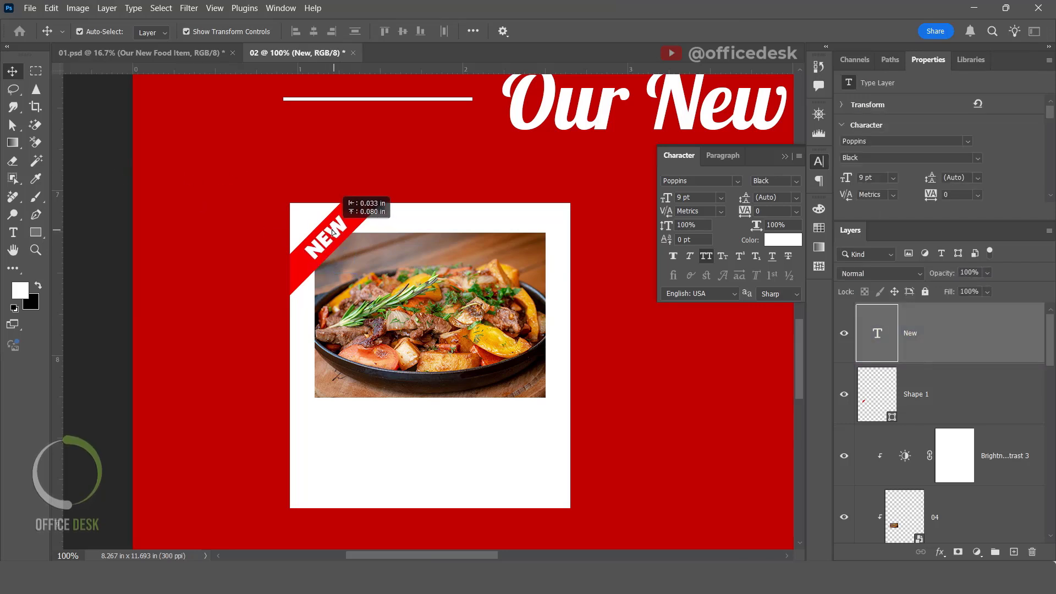
{"action": "left_click", "coordinate": [88, 184]}
Add the text "Food name" in the white area below the food photo.
{"action": "scroll", "coordinate": [532, 337], "scroll_direction": "down", "scroll_amount": 1}
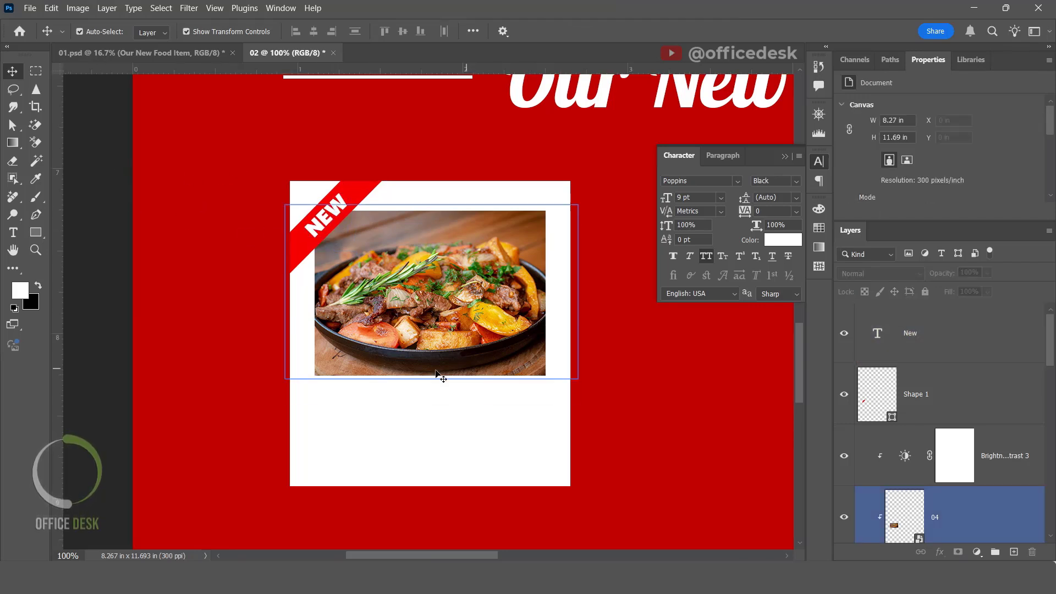
{"action": "left_click", "coordinate": [13, 232]}
{"action": "left_click", "coordinate": [328, 408]}
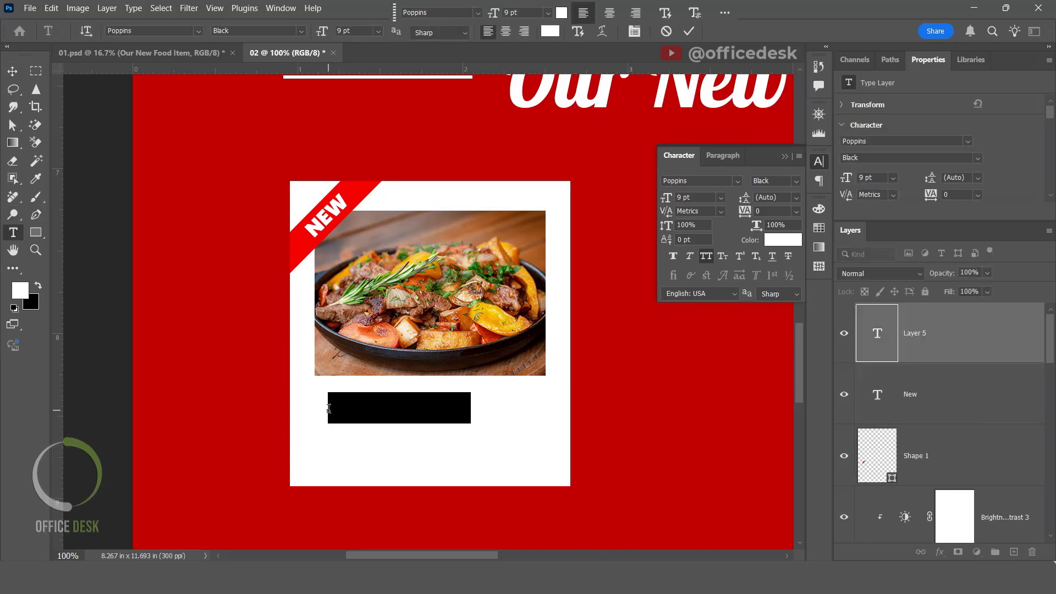
{"action": "key", "text": "BackSpace"}
Color the food name text black (000000) and align it with the photo's left edge, just below the photo.
{"action": "key", "text": "ctrl+a"}
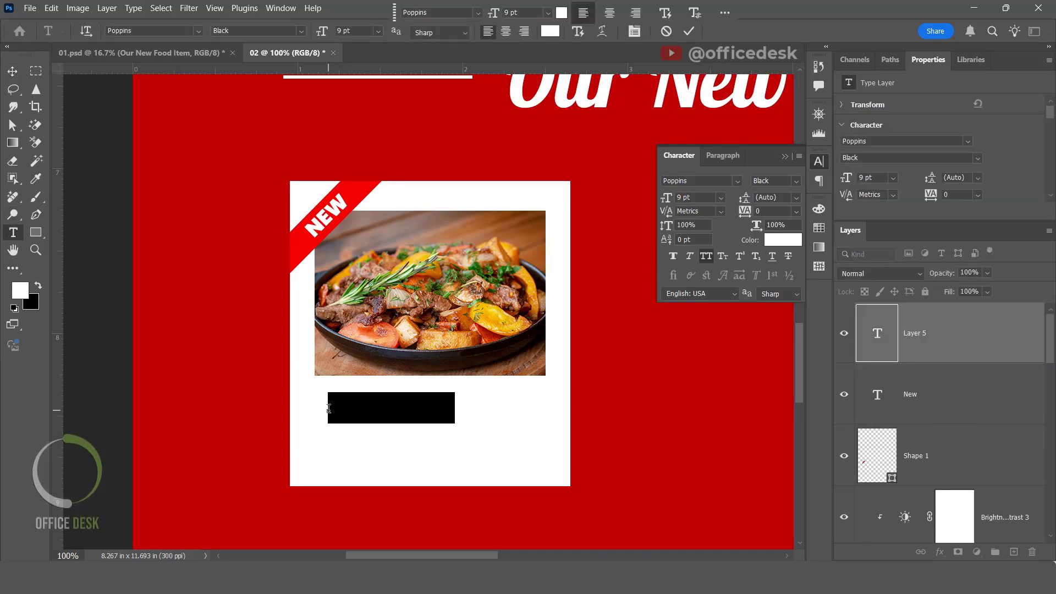
{"action": "left_click", "coordinate": [783, 239]}
{"action": "type", "text": "000000"}
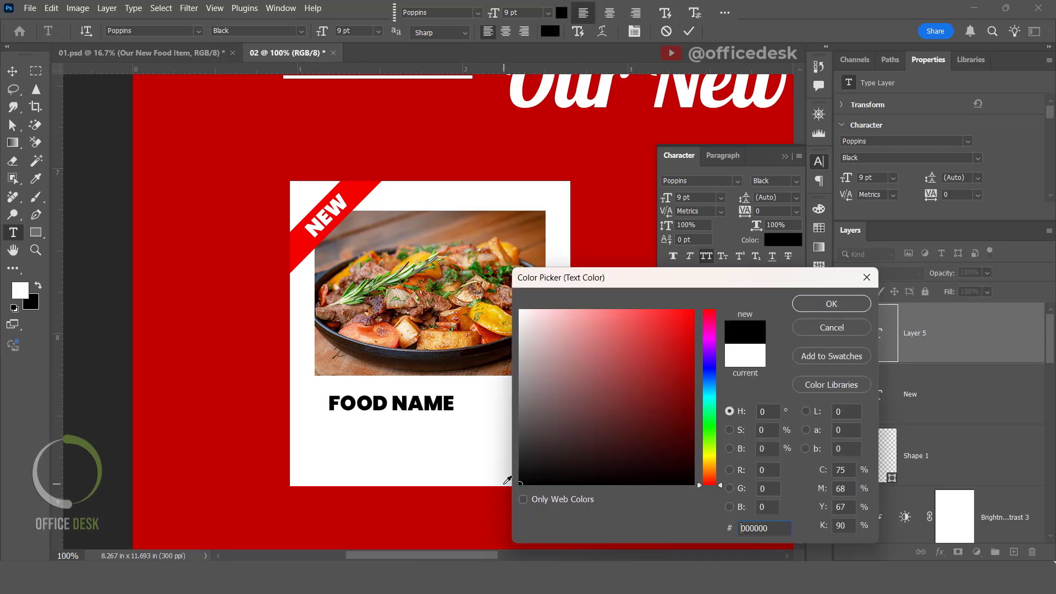
{"action": "key", "text": "Return"}
{"action": "key", "text": "ctrl+Return"}
{"action": "left_click_drag", "start_coordinate": [383, 404], "coordinate": [364, 400]}
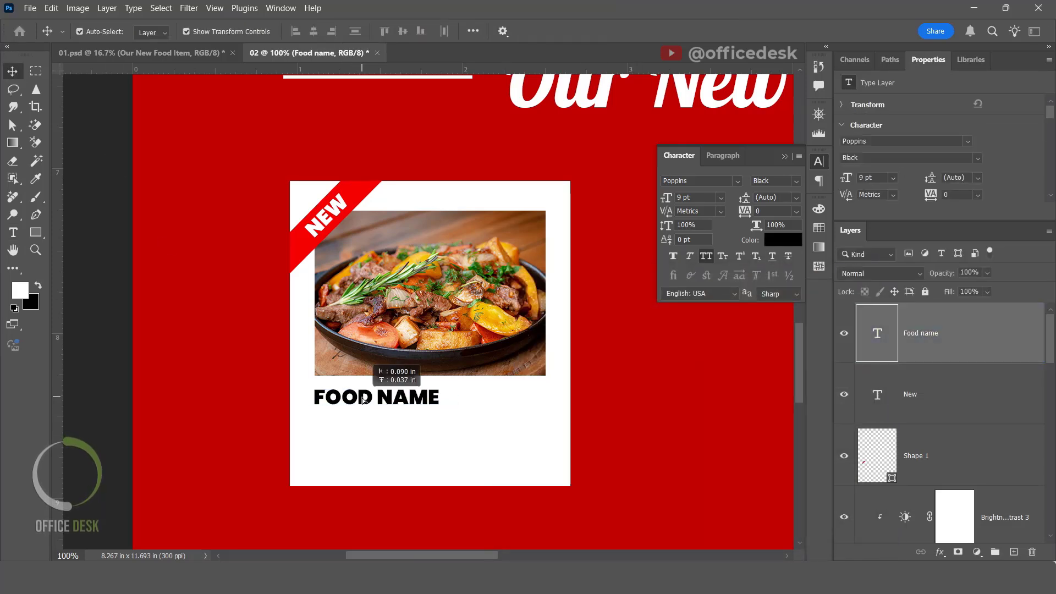
Duplicate the food name text directly below the original, keeping both left-aligned.
{"action": "key", "text": "ctrl+space"}
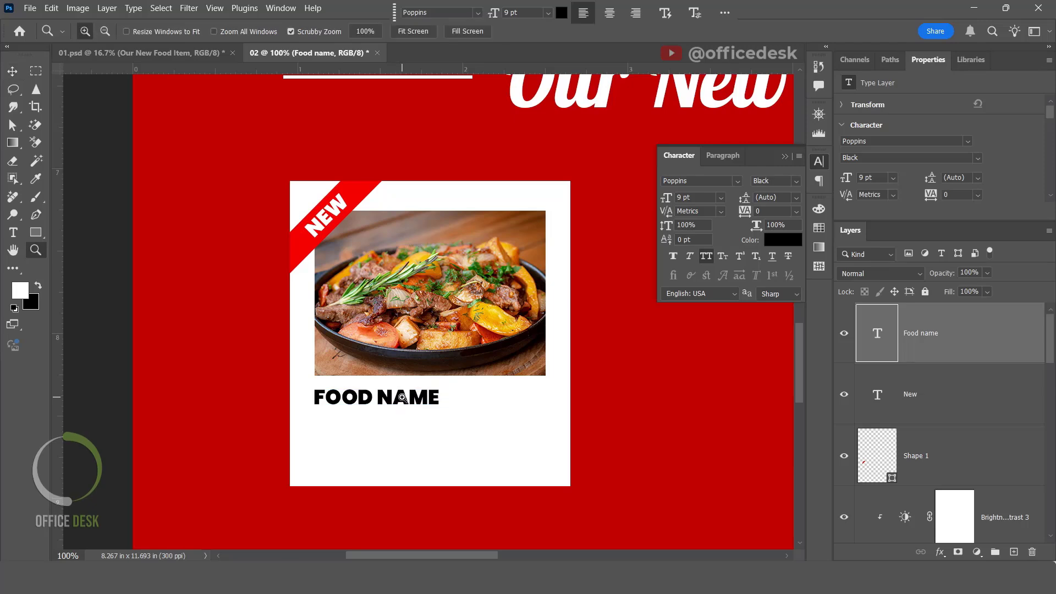
{"action": "left_click", "coordinate": [404, 395]}
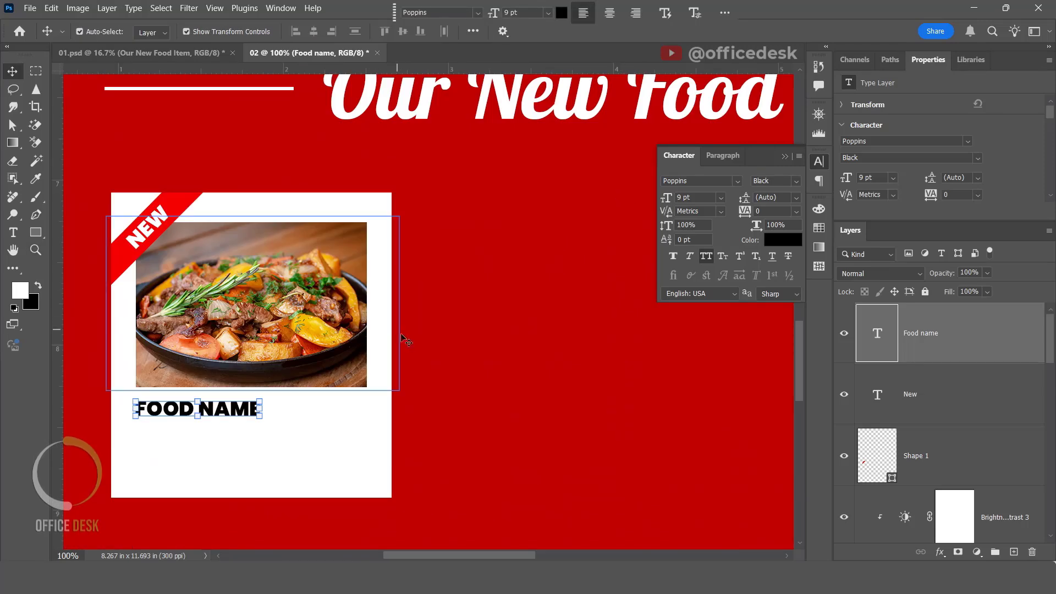
{"action": "key", "text": "space"}
{"action": "left_click_drag", "start_coordinate": [456, 349], "coordinate": [493, 282]}
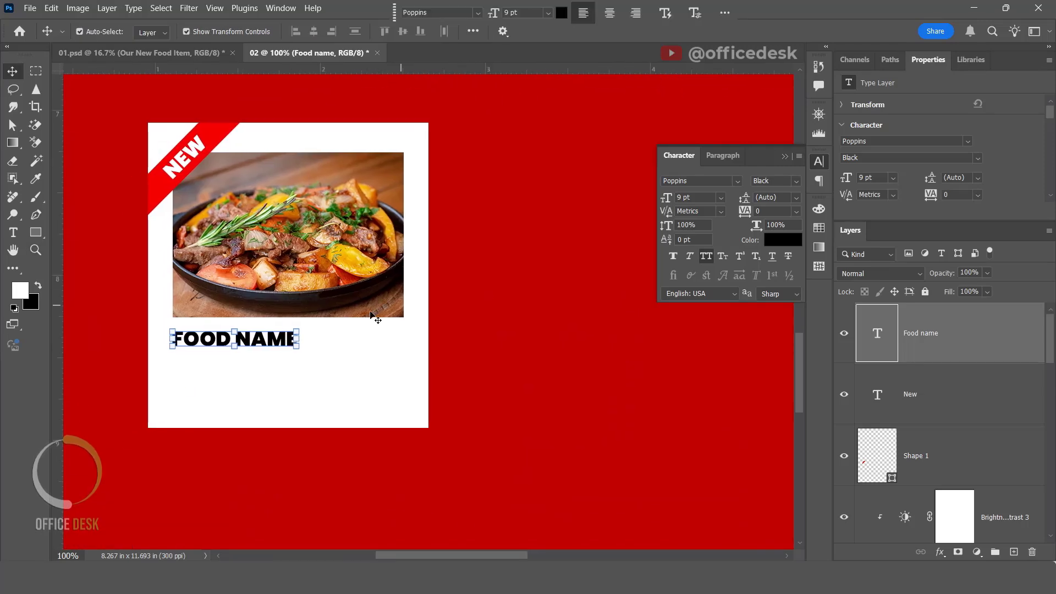
{"action": "left_click", "coordinate": [540, 362]}
{"action": "key", "text": "space"}
{"action": "left_click_drag", "start_coordinate": [496, 323], "coordinate": [510, 323]}
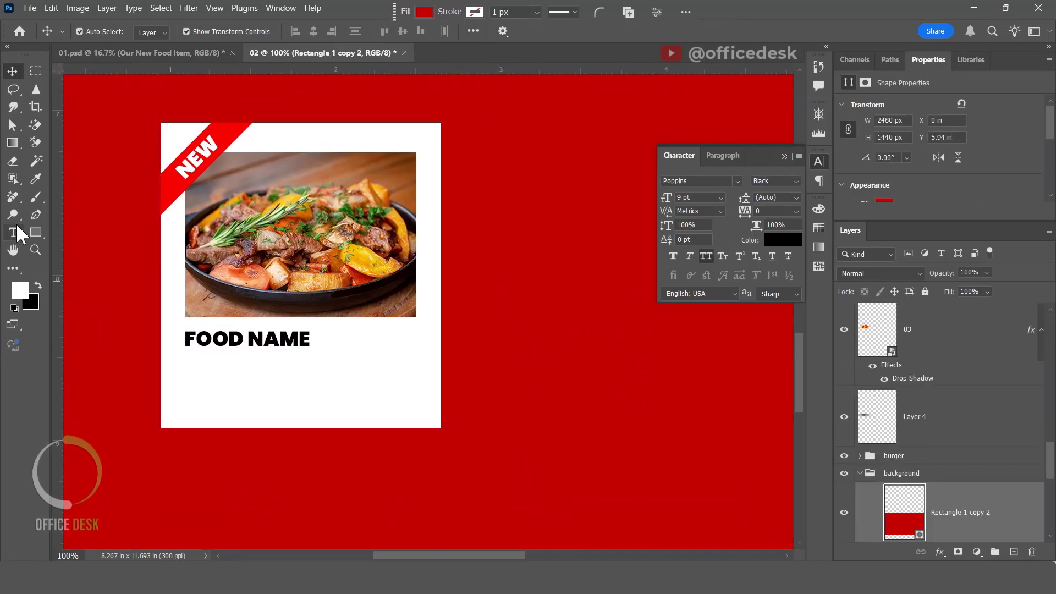
{"action": "left_click", "coordinate": [248, 340]}
{"action": "left_click_drag", "start_coordinate": [247, 340], "coordinate": [259, 368]}
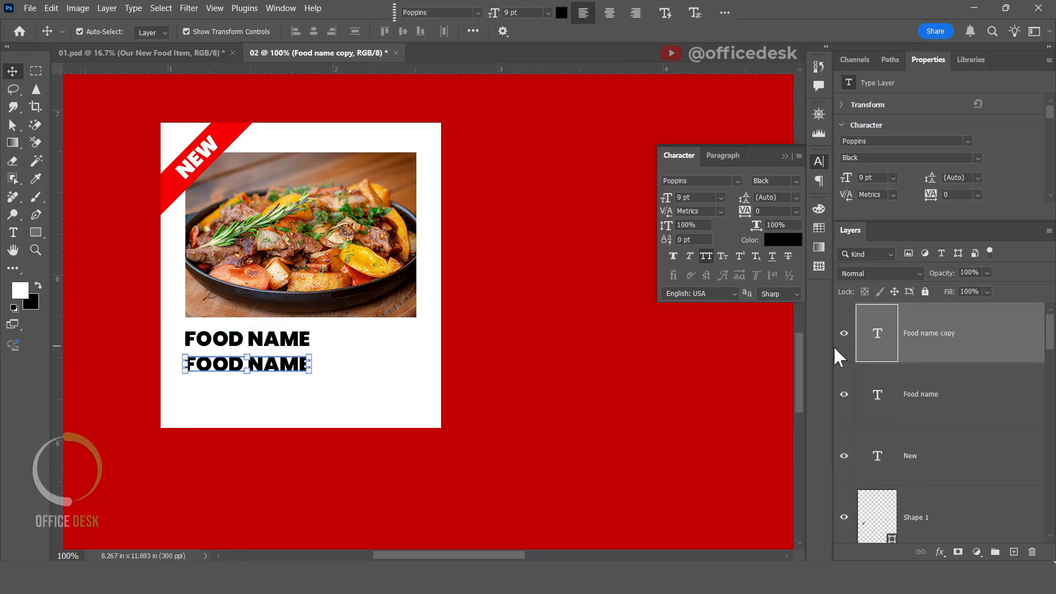
Replace the duplicated text with the price "$5.55".
{"action": "double_click", "coordinate": [876, 337]}
{"action": "type", "text": "$"}
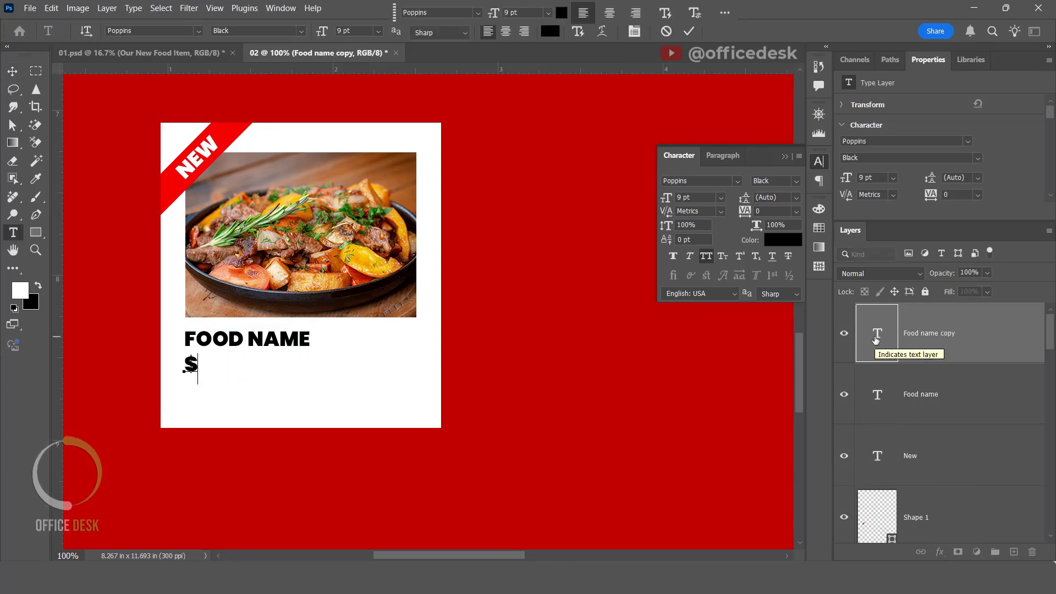
{"action": "type", "text": "5.55"}
Color the price with the red sampled from the corner ribbon and set its font style to Medium.
{"action": "key", "text": "ctrl+a"}
{"action": "left_click", "coordinate": [783, 240]}
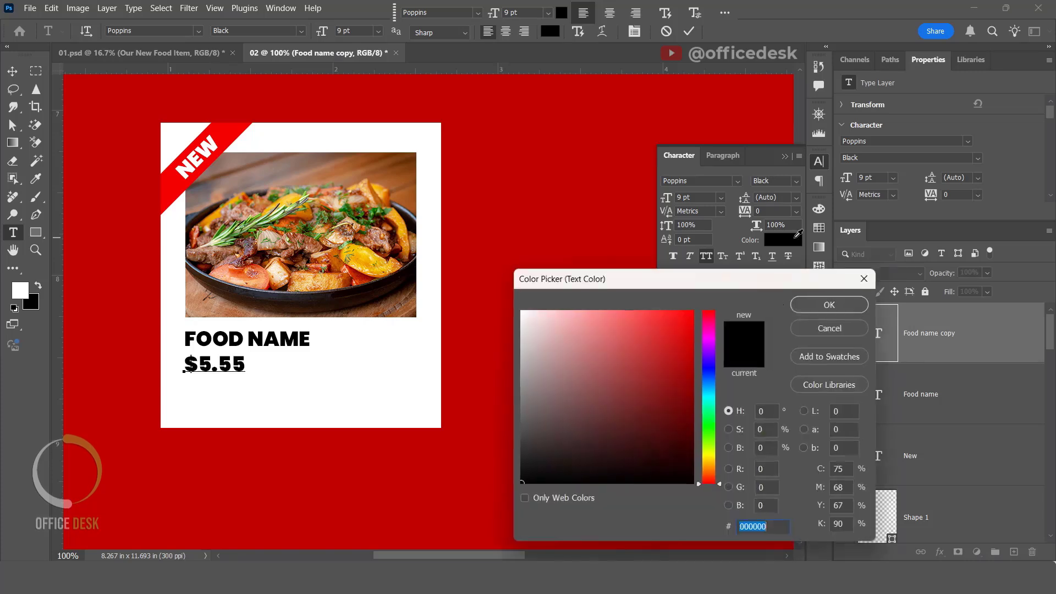
{"action": "left_click", "coordinate": [221, 126]}
{"action": "left_click", "coordinate": [831, 304]}
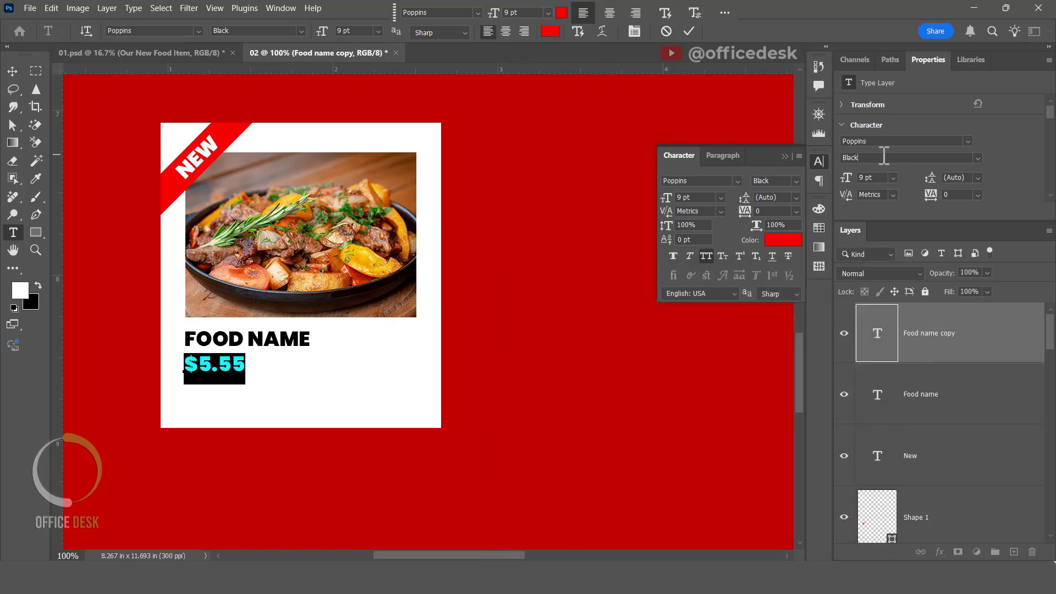
{"action": "left_click", "coordinate": [977, 158]}
{"action": "left_click", "coordinate": [874, 186]}
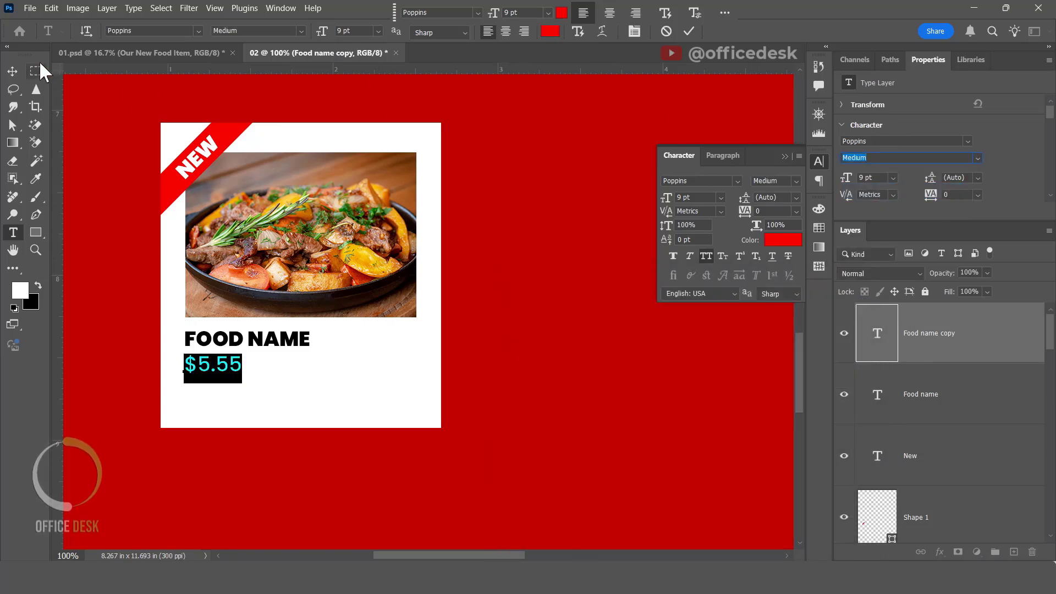
{"action": "left_click", "coordinate": [12, 71]}
{"action": "left_click", "coordinate": [542, 285]}
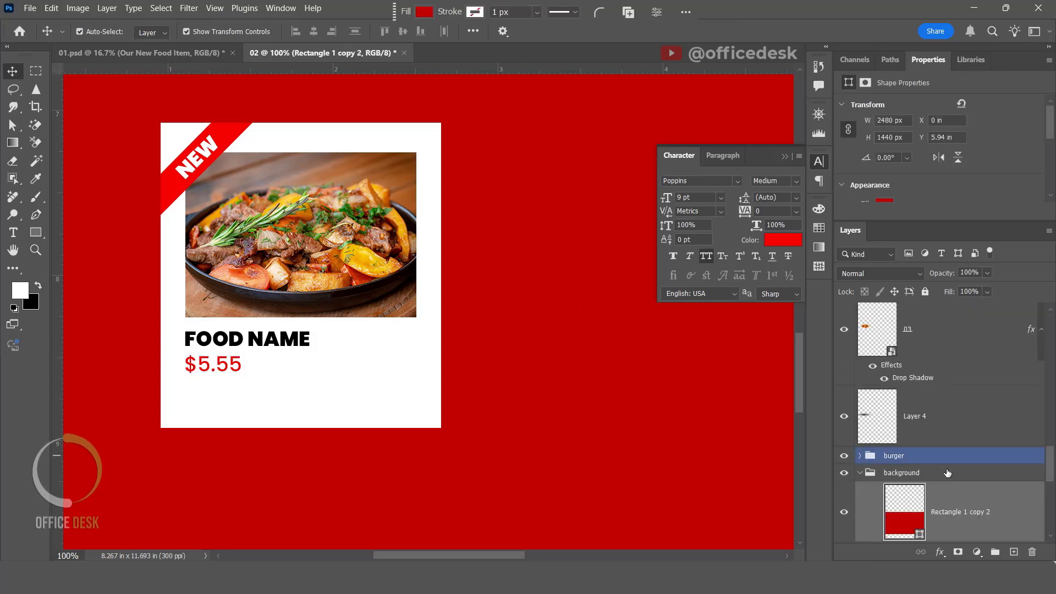
Group all the food card's layers, from the white frame Rectangle 2 up to the "$5.55" price text.
{"action": "left_click", "coordinate": [944, 443]}
{"action": "scroll", "coordinate": [944, 443], "scroll_direction": "up", "scroll_amount": 2}
{"action": "left_click", "coordinate": [954, 417]}
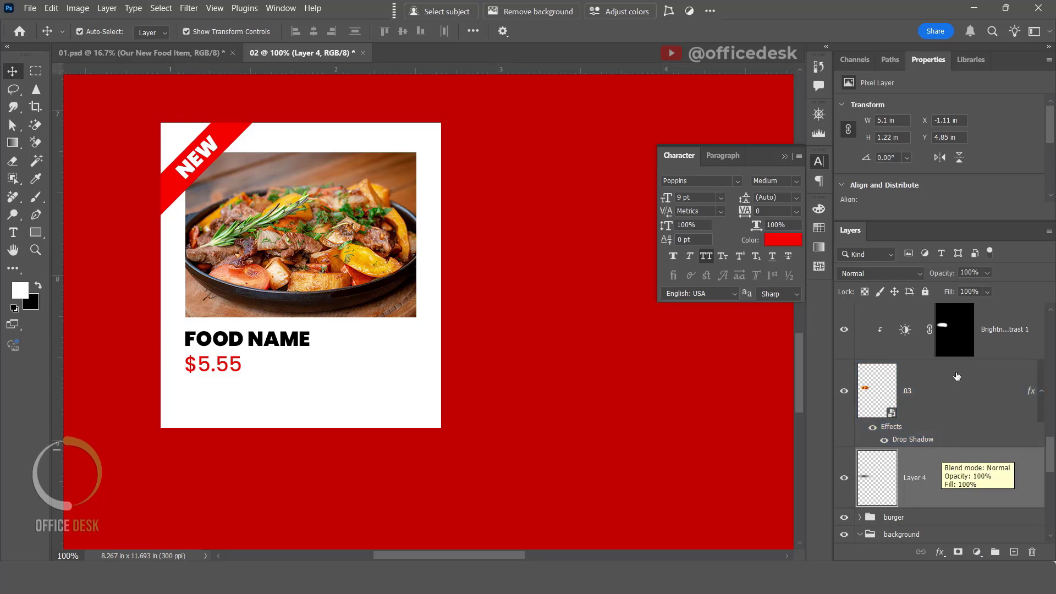
{"action": "scroll", "coordinate": [956, 379], "scroll_direction": "up", "scroll_amount": 2}
{"action": "scroll", "coordinate": [950, 392], "scroll_direction": "up", "scroll_amount": 3}
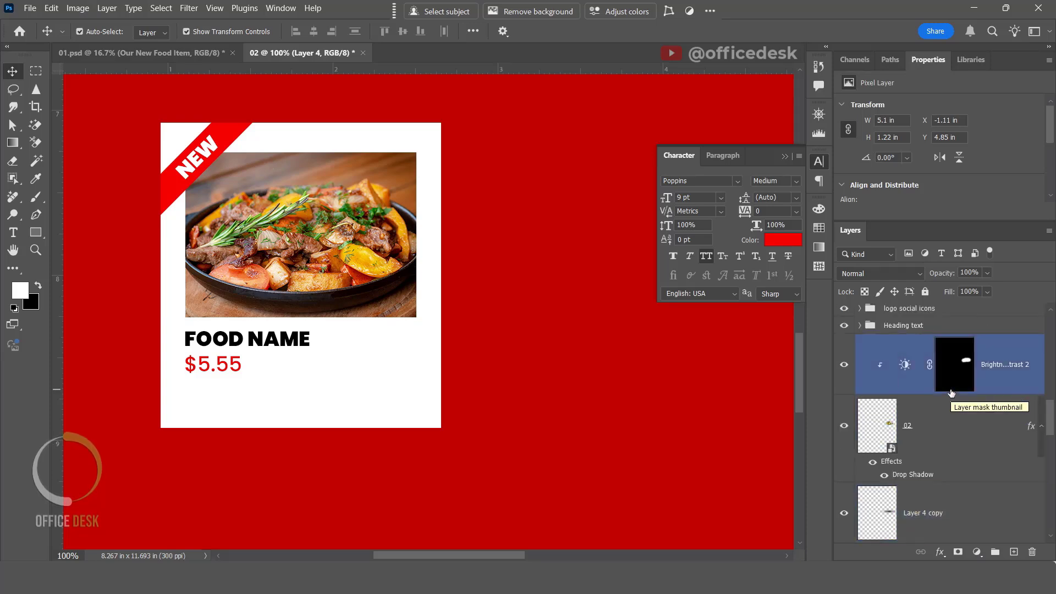
{"action": "left_click", "coordinate": [1002, 370]}
{"action": "scroll", "coordinate": [998, 366], "scroll_direction": "up", "scroll_amount": 3}
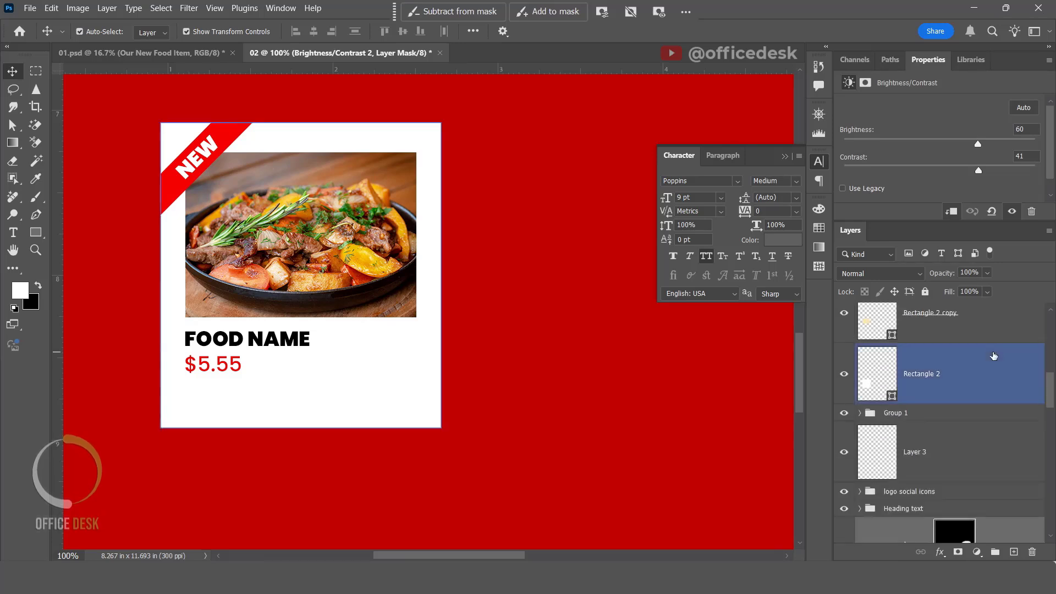
{"action": "left_click", "coordinate": [935, 377]}
{"action": "scroll", "coordinate": [950, 376], "scroll_direction": "up", "scroll_amount": 4}
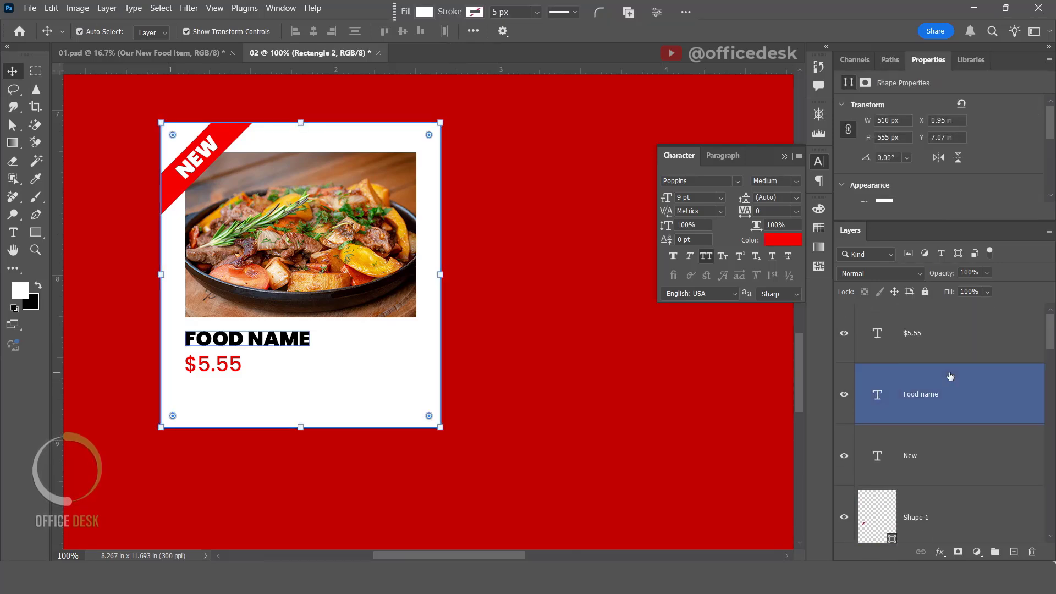
{"action": "left_click", "coordinate": [931, 335], "text": "shift"}
{"action": "key", "text": "ctrl+g"}
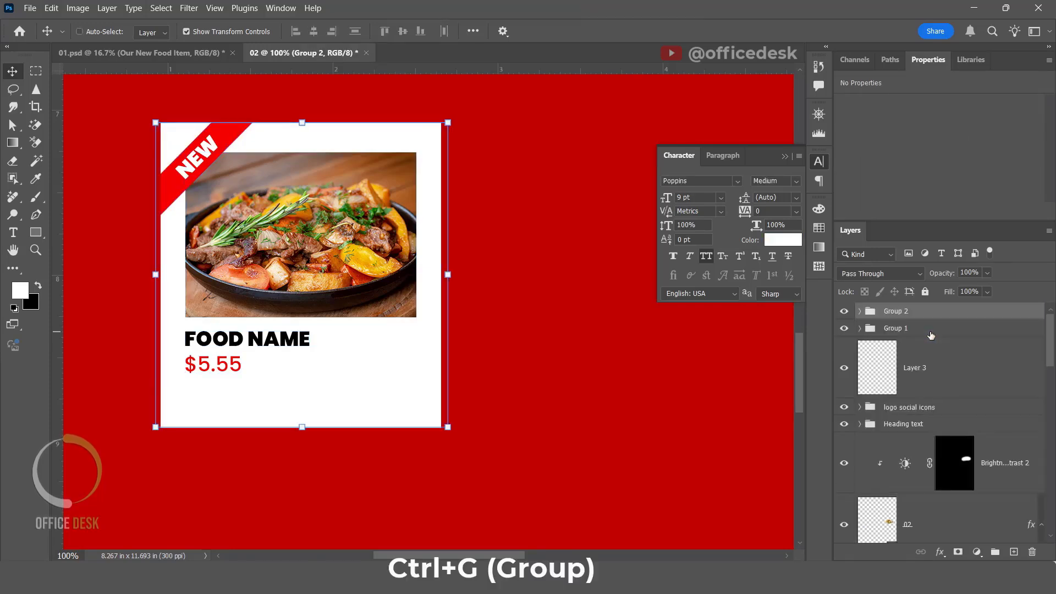
Check the card group's contents by toggling its visibility, and review the card on the whole flyer.
{"action": "left_click", "coordinate": [844, 312]}
{"action": "left_click", "coordinate": [844, 312]}
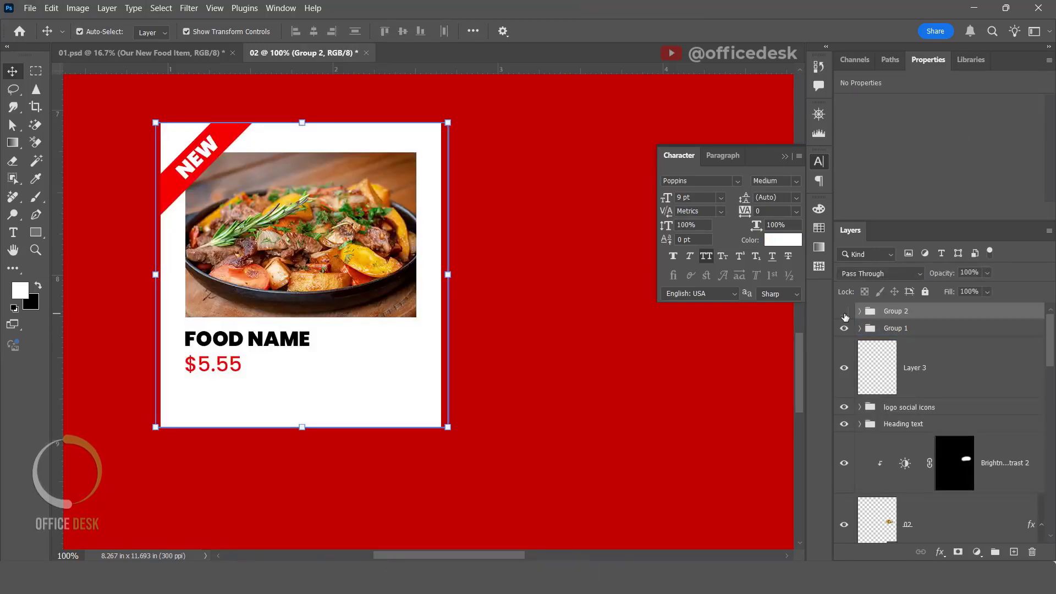
{"action": "left_click", "coordinate": [844, 312]}
{"action": "left_click", "coordinate": [844, 312]}
{"action": "key", "text": "ctrl+0"}
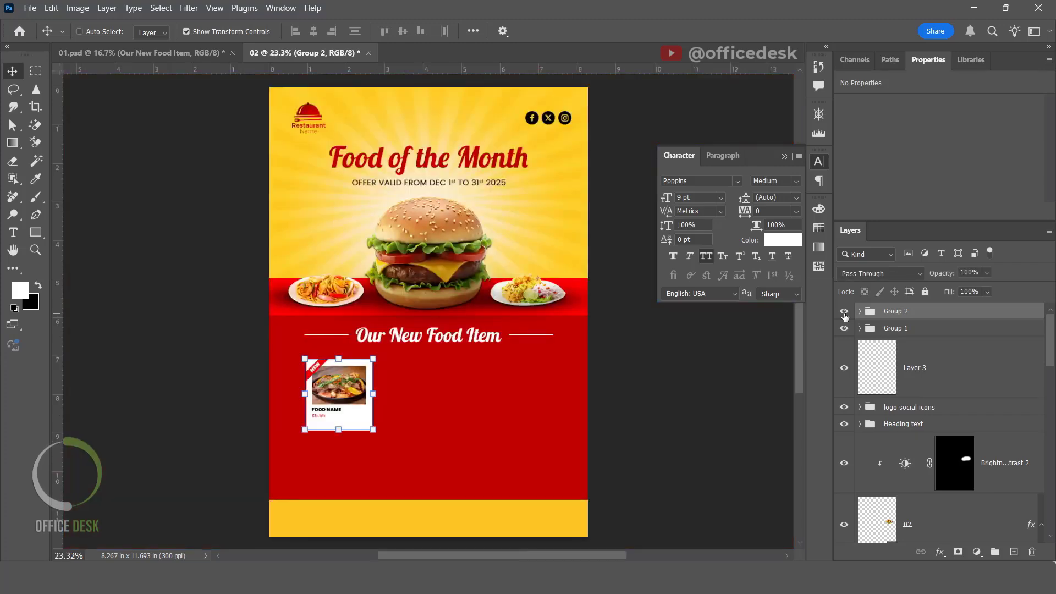
Show the guides, set the Move tool to auto-select groups, and select the food card group.
{"action": "left_click", "coordinate": [663, 449]}
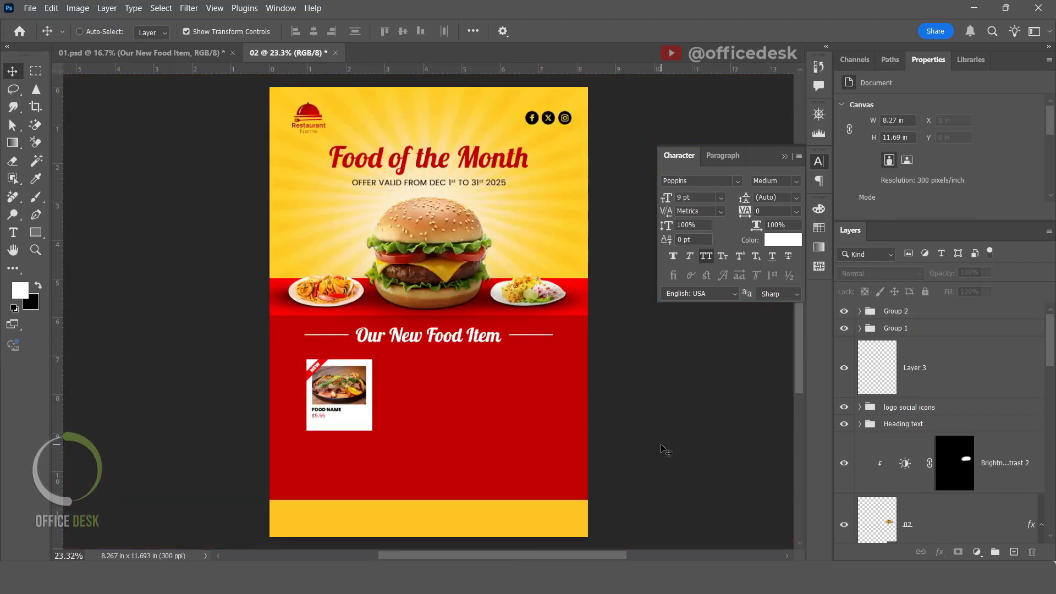
{"action": "key", "text": "ctrl+semicolon"}
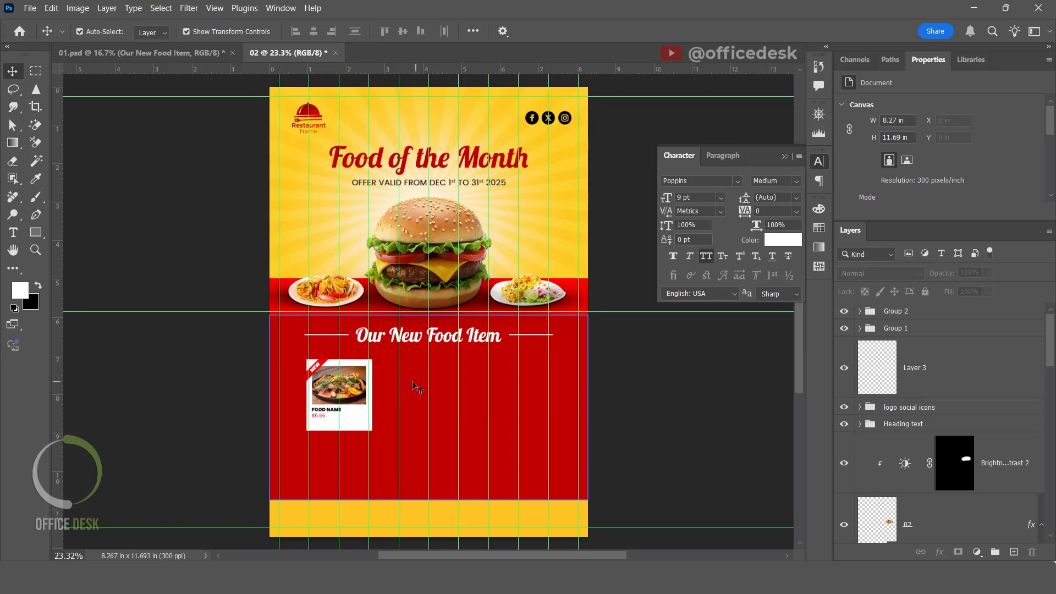
{"action": "left_click", "coordinate": [148, 44]}
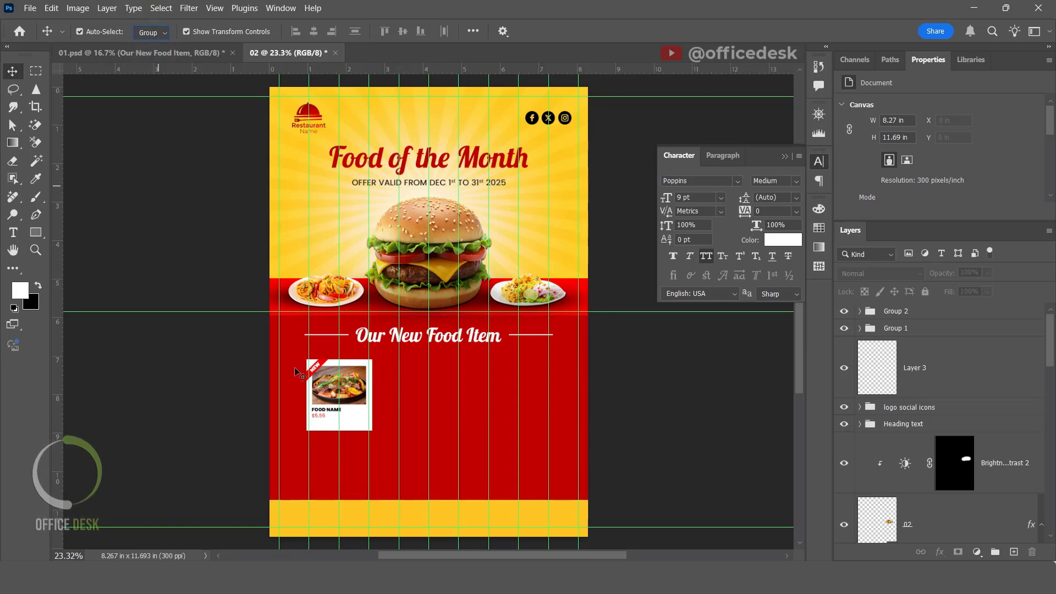
{"action": "left_click", "coordinate": [362, 385]}
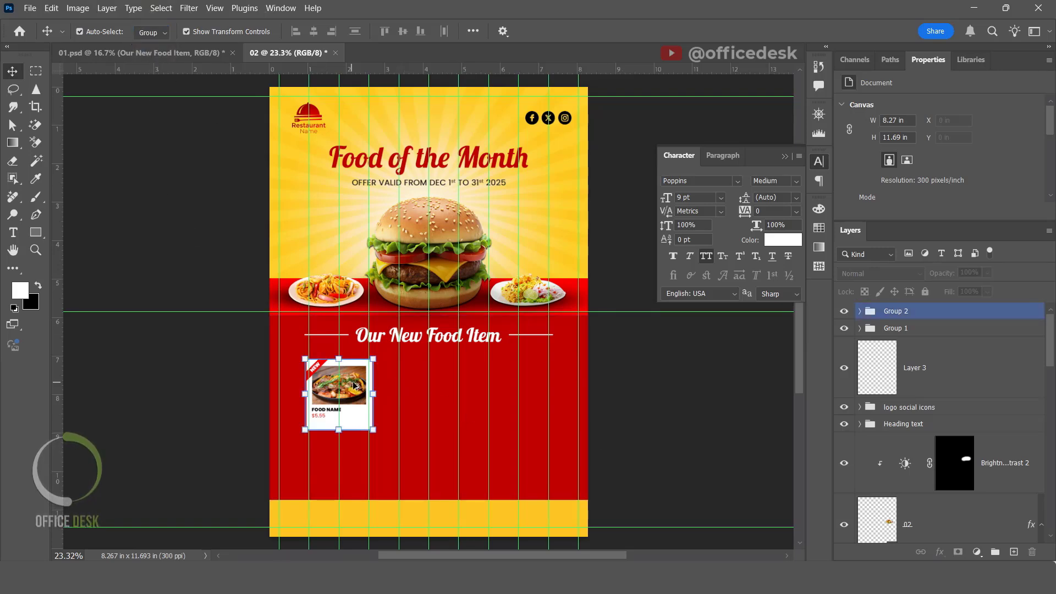
Duplicate the food card group twice to form a row of three evenly spaced cards, with the last ending at the heading line's end.
{"action": "left_click_drag", "start_coordinate": [353, 385], "coordinate": [431, 385]}
{"action": "left_click", "coordinate": [198, 355]}
{"action": "left_click", "coordinate": [350, 380]}
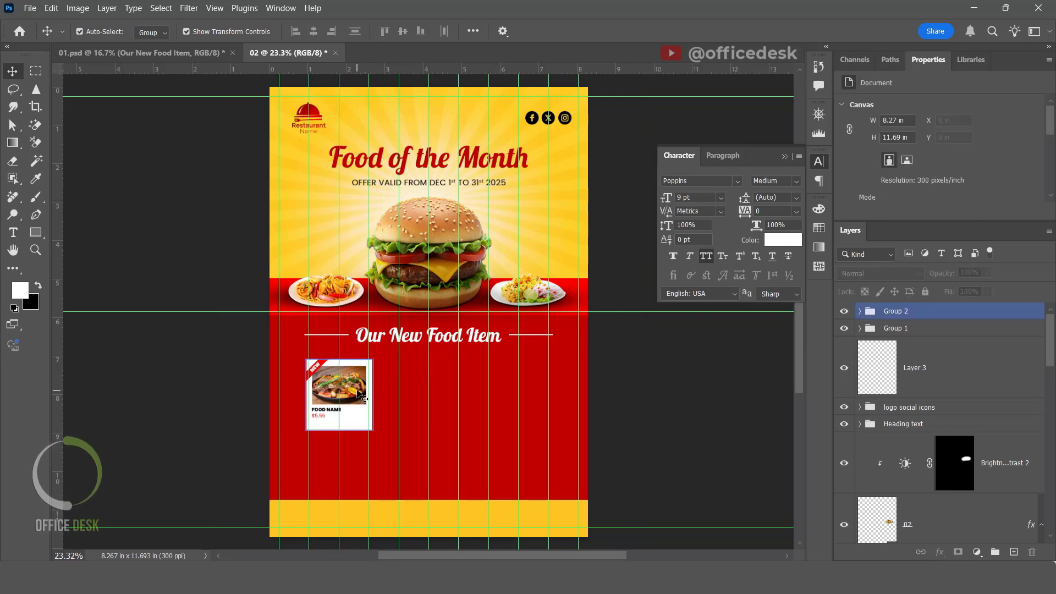
{"action": "left_click_drag", "start_coordinate": [351, 380], "coordinate": [531, 387]}
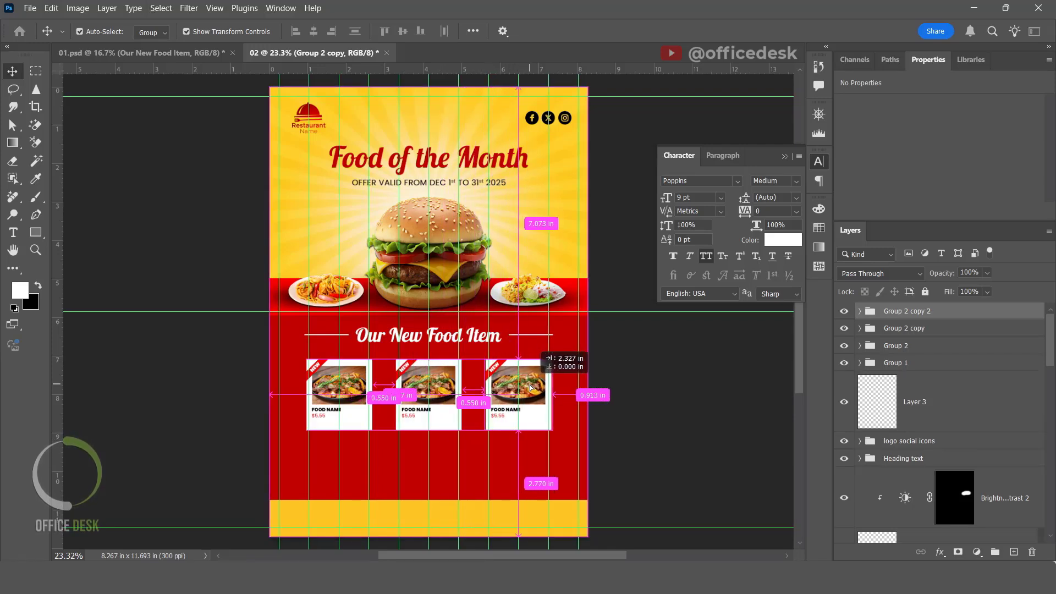
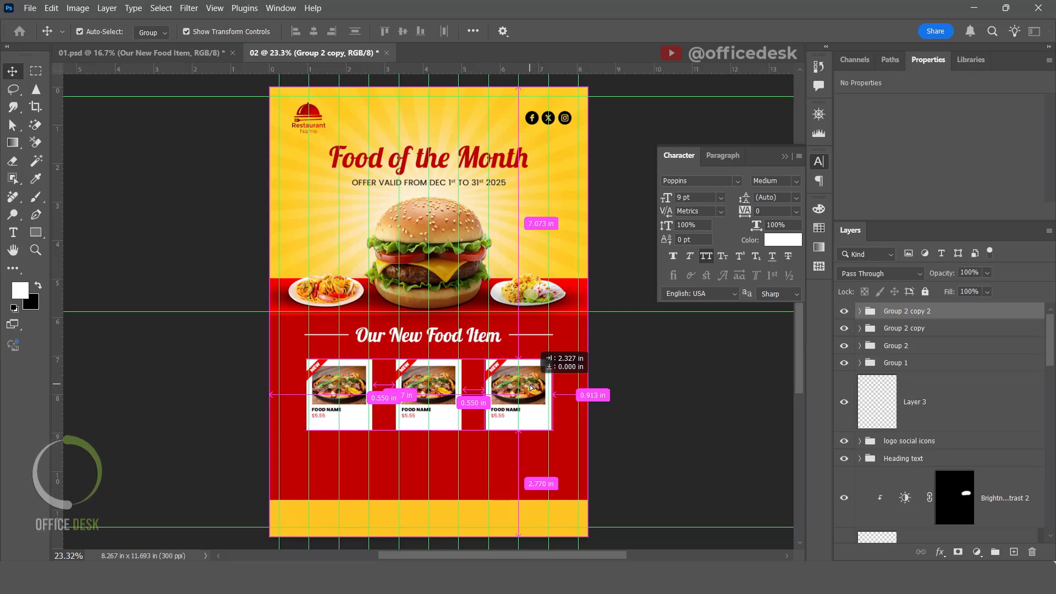
{"action": "left_click_drag", "start_coordinate": [531, 387], "coordinate": [531, 387]}
{"action": "left_click", "coordinate": [685, 411]}
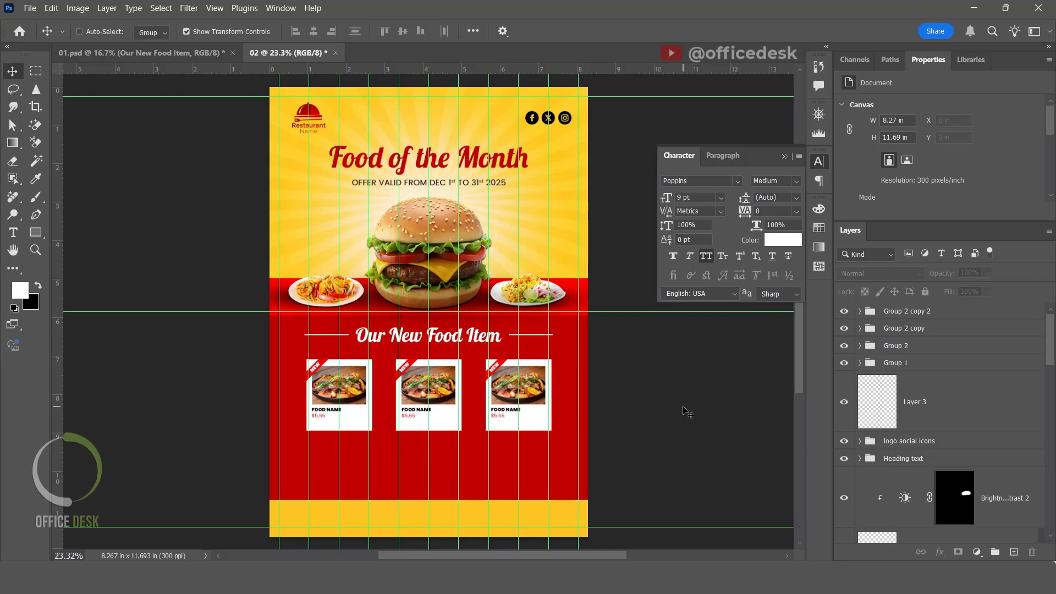
Examine the row of three food cards up close, with the guides hidden and shown.
{"action": "key", "text": "ctrl+plus"}
{"action": "key", "text": "ctrl+plus"}
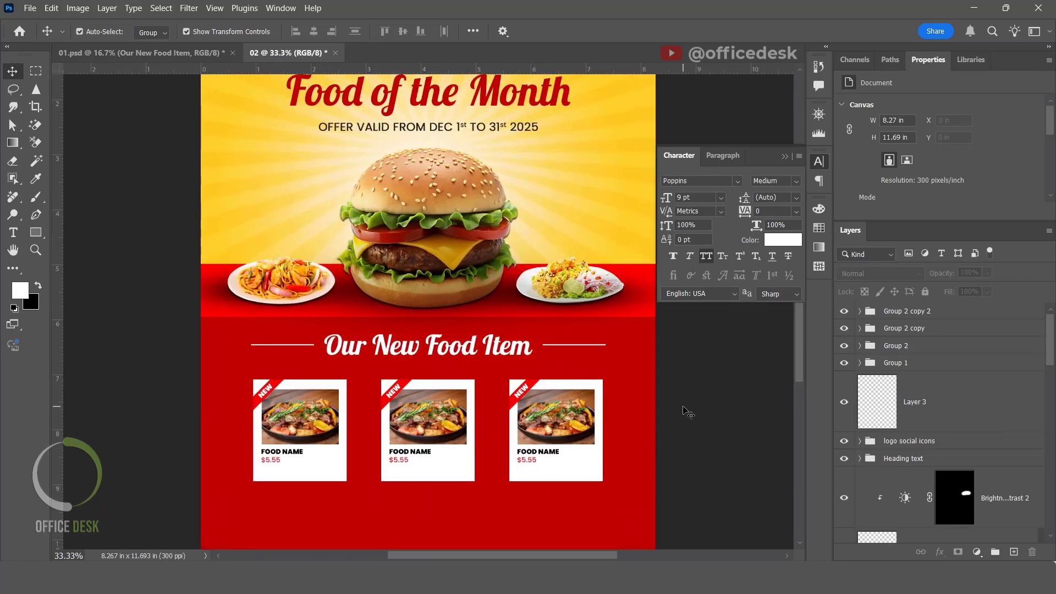
{"action": "left_click_drag", "start_coordinate": [713, 467], "coordinate": [710, 346]}
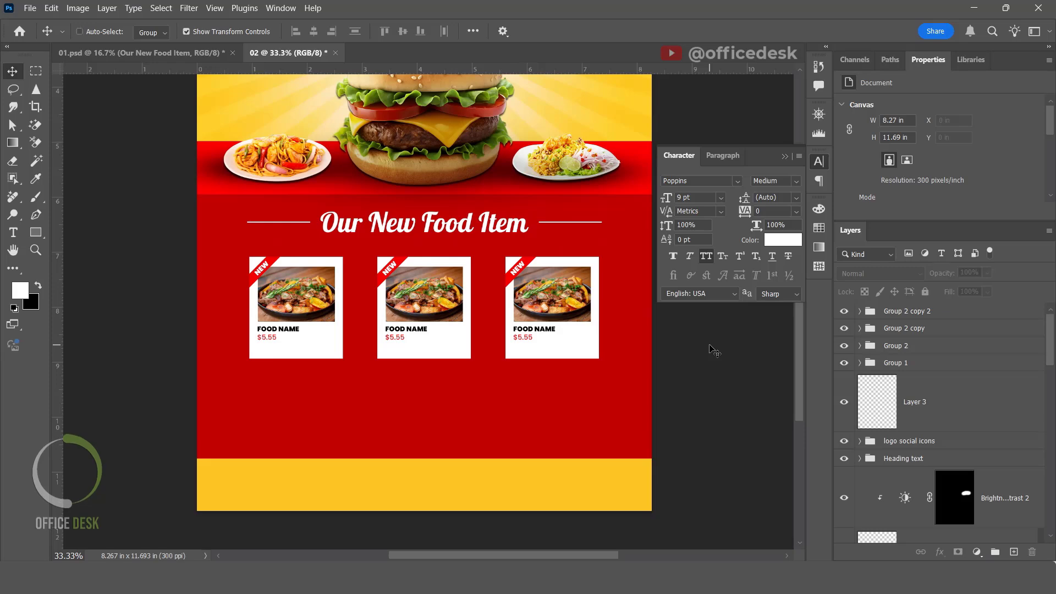
{"action": "key", "text": "ctrl+plus"}
{"action": "scroll", "coordinate": [486, 457], "scroll_direction": "down", "scroll_amount": 2}
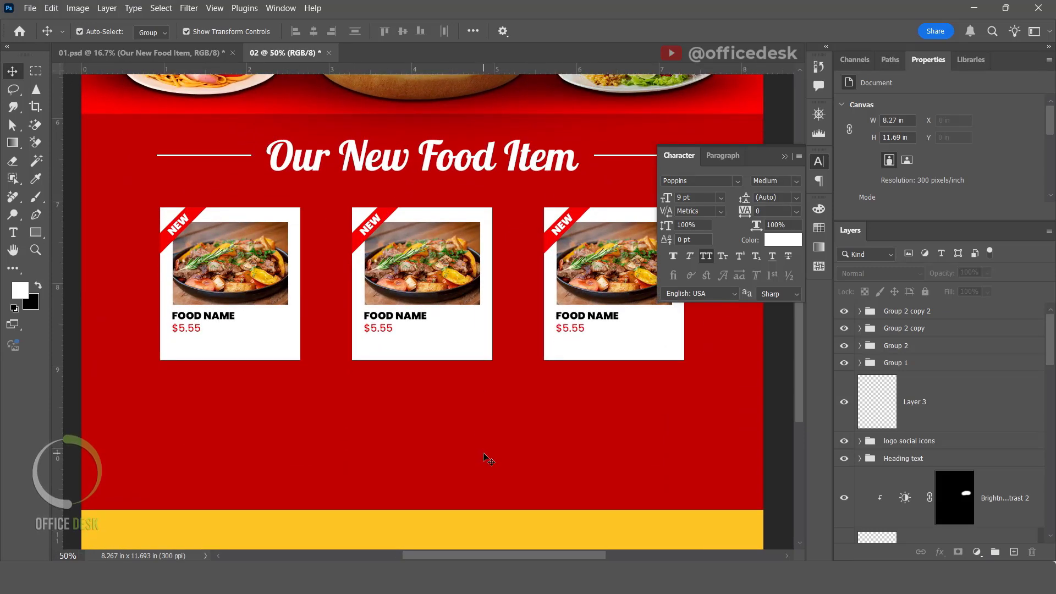
{"action": "scroll", "coordinate": [486, 457], "scroll_direction": "up", "scroll_amount": 2}
{"action": "key", "text": "ctrl+;"}
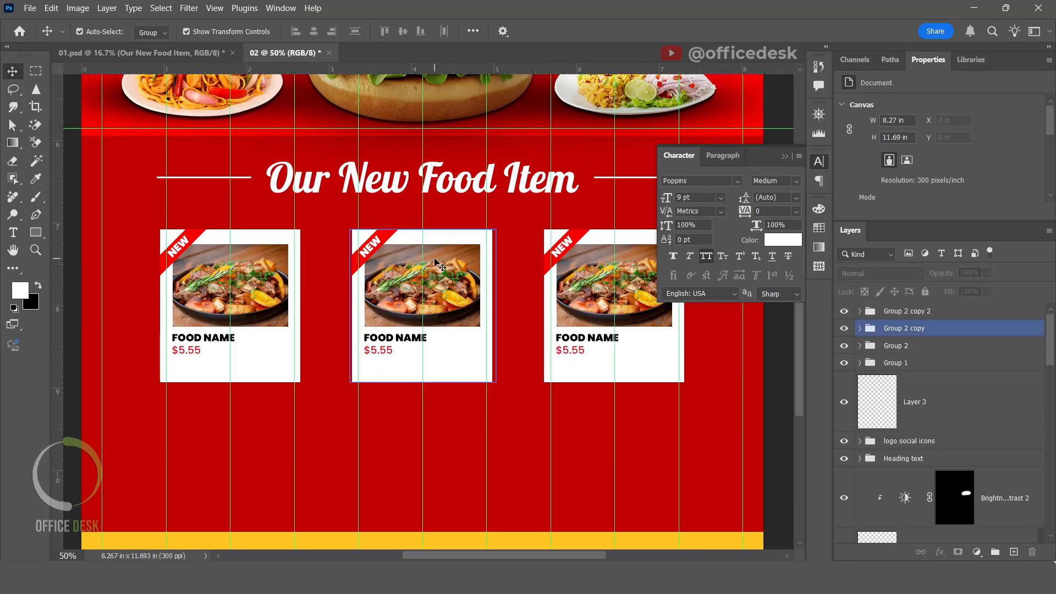
Group the three food cards, from Group 2 up to Group 2 copy 2, and name the group "new food item".
{"action": "left_click", "coordinate": [913, 346]}
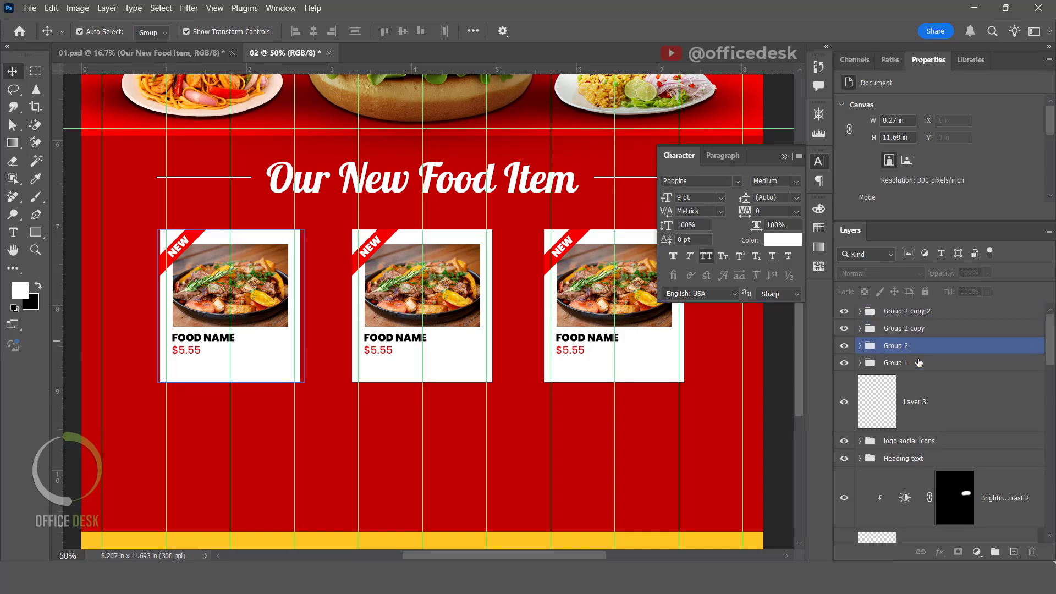
{"action": "left_click", "coordinate": [916, 361]}
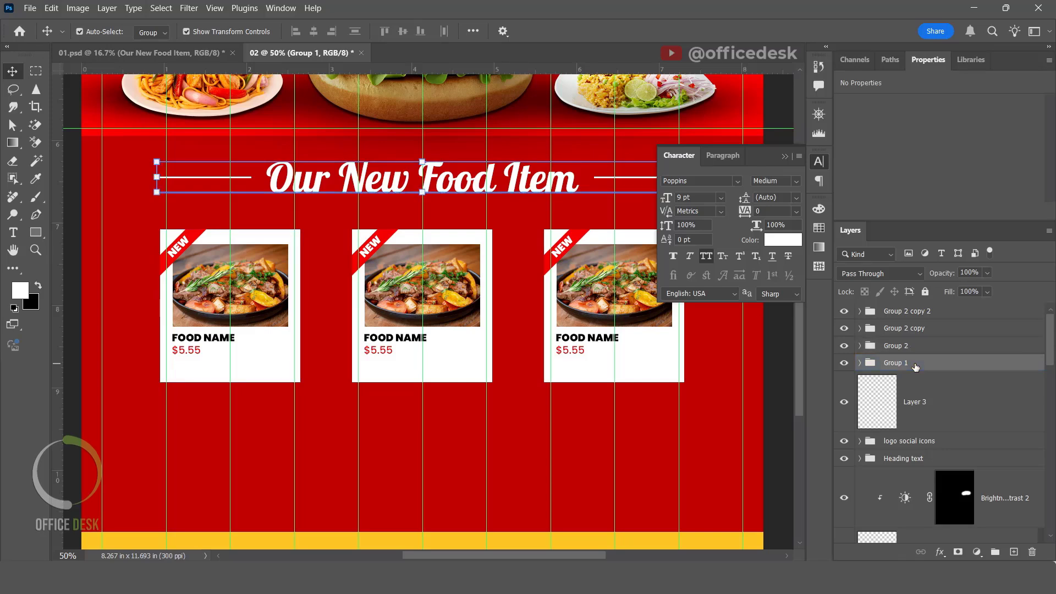
{"action": "left_click", "coordinate": [917, 344]}
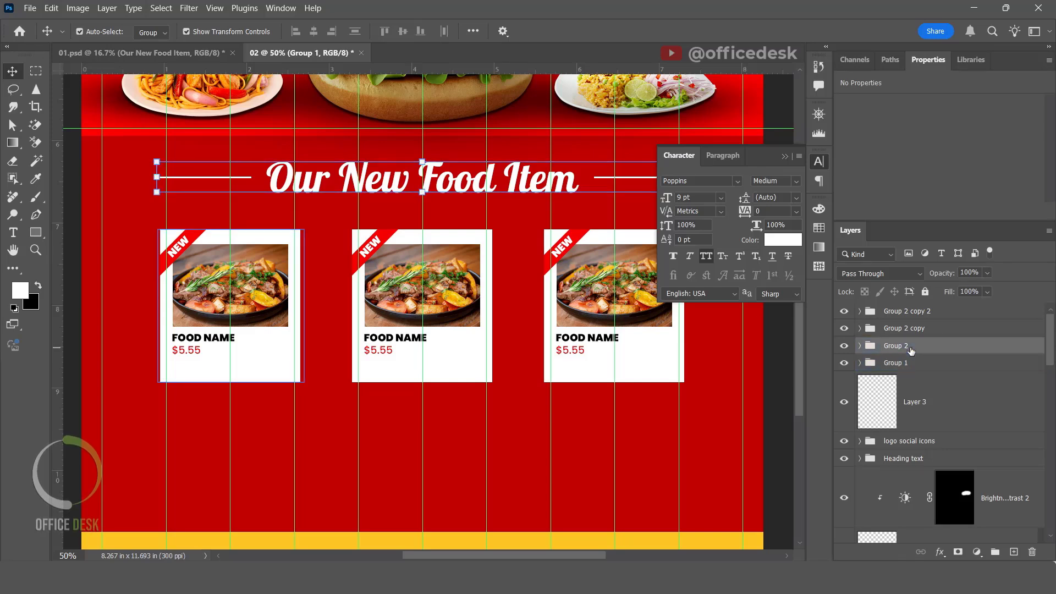
{"action": "left_click", "coordinate": [923, 312], "text": "shift"}
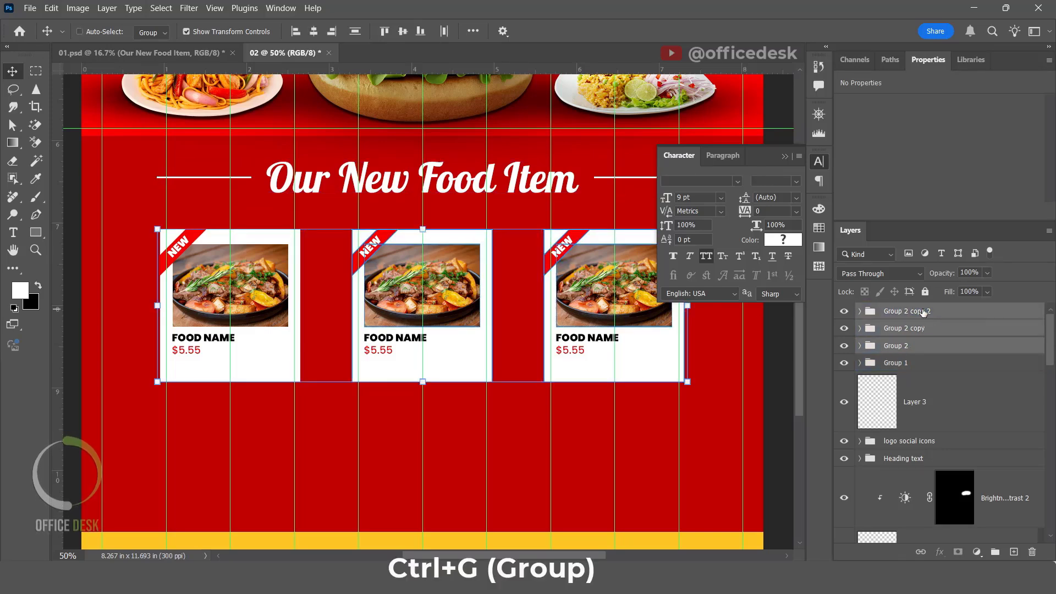
{"action": "key", "text": "ctrl+g"}
{"action": "double_click", "coordinate": [887, 316]}
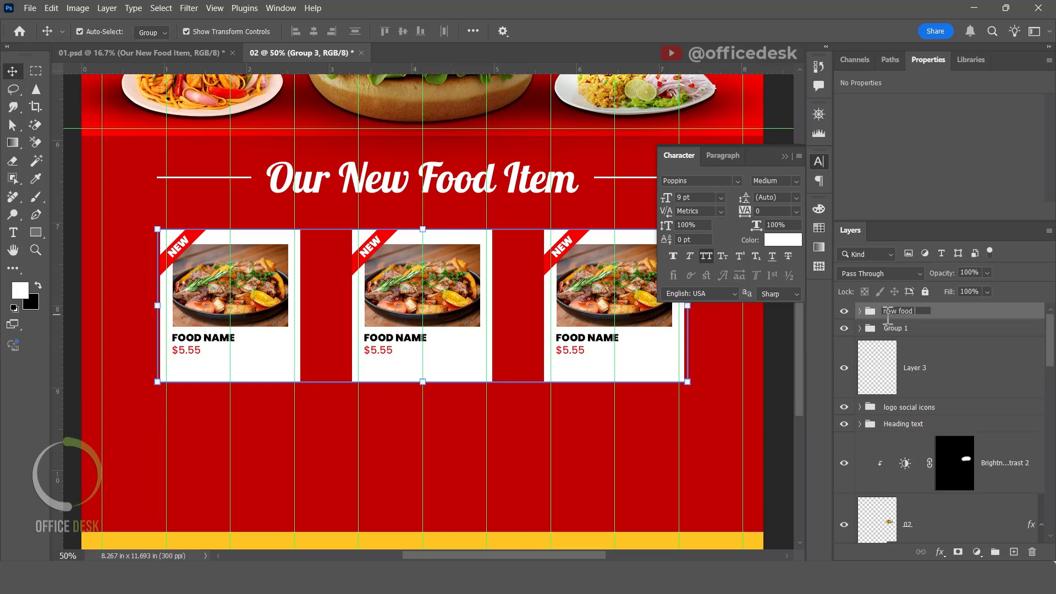
Rename Group 1, which holds the section heading, as "new food heading".
{"action": "double_click", "coordinate": [887, 328]}
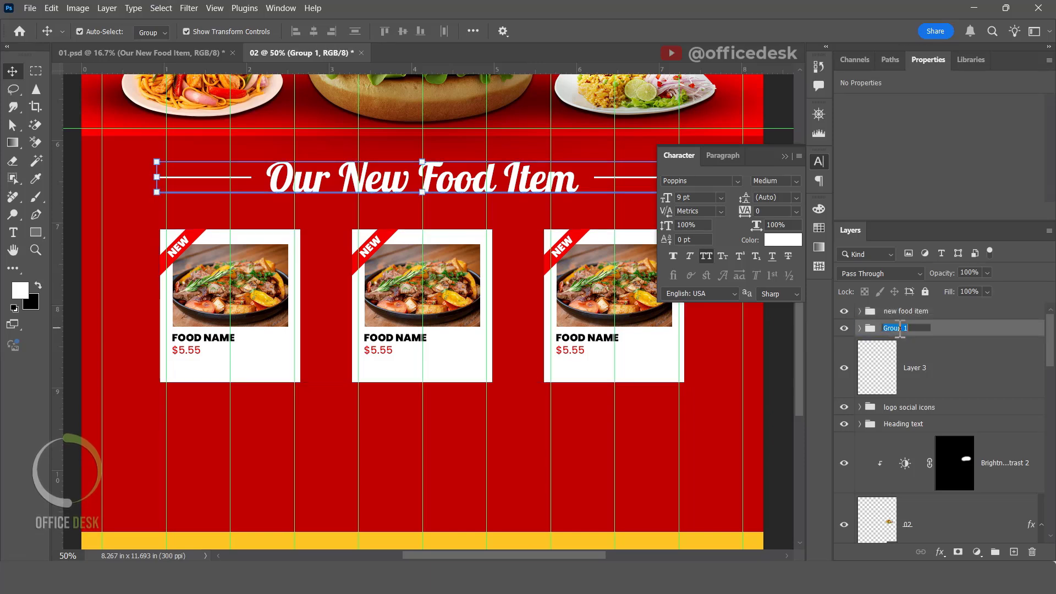
{"action": "type", "text": "ne"}
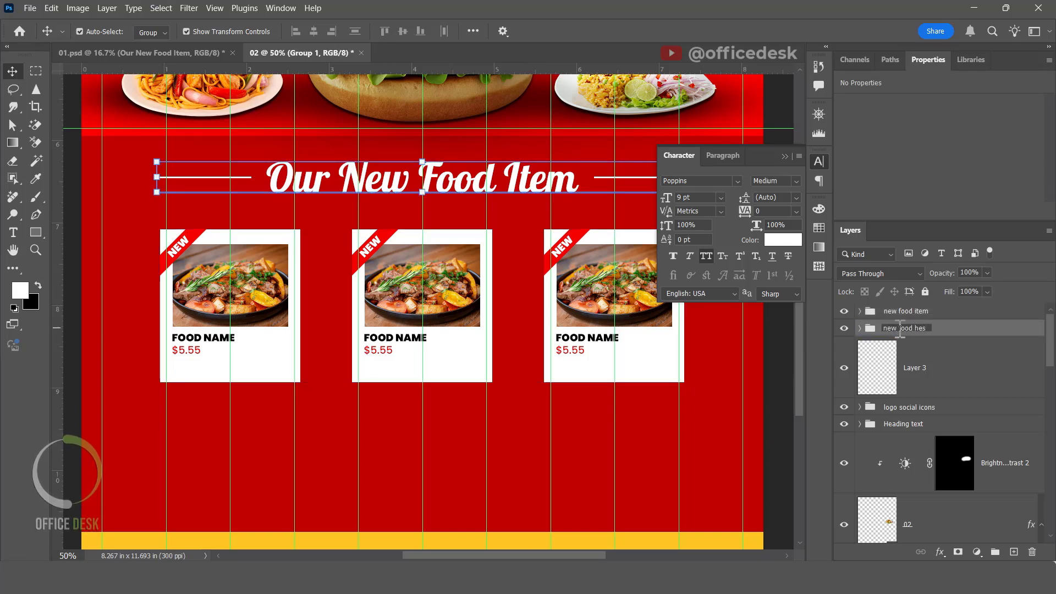
{"action": "type", "text": "w food heading"}
Nudge the "new food item" group up closer to the section heading and check the spacing without guides.
{"action": "left_click", "coordinate": [949, 312]}
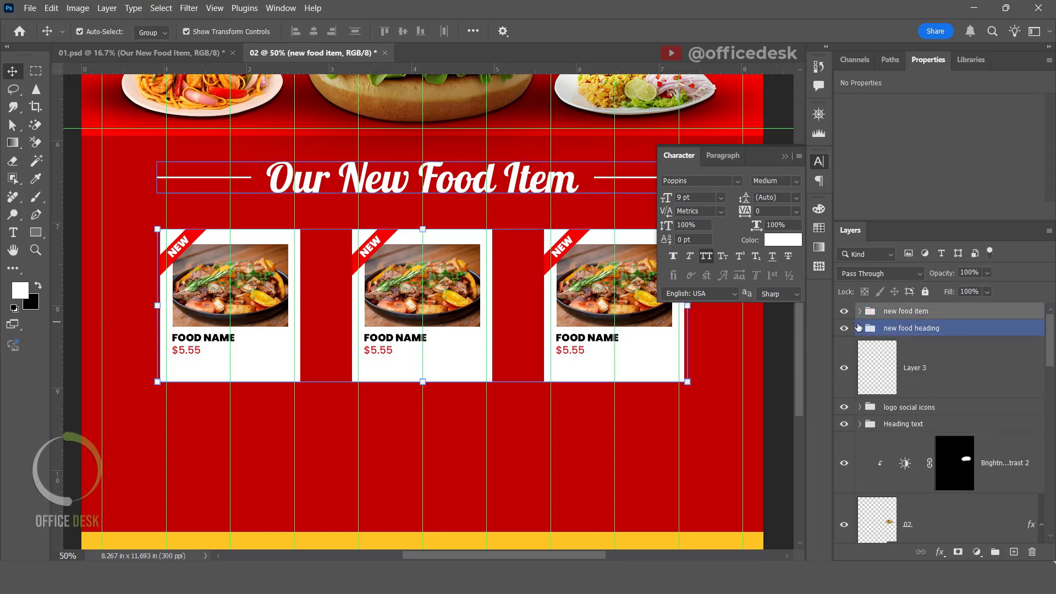
{"action": "key", "text": "ctrl+minus"}
{"action": "key", "text": "shift+Up"}
{"action": "key", "text": "shift+Up"}
{"action": "key", "text": "shift+Up"}
{"action": "key", "text": "shift+Up"}
{"action": "key", "text": "shift+Up"}
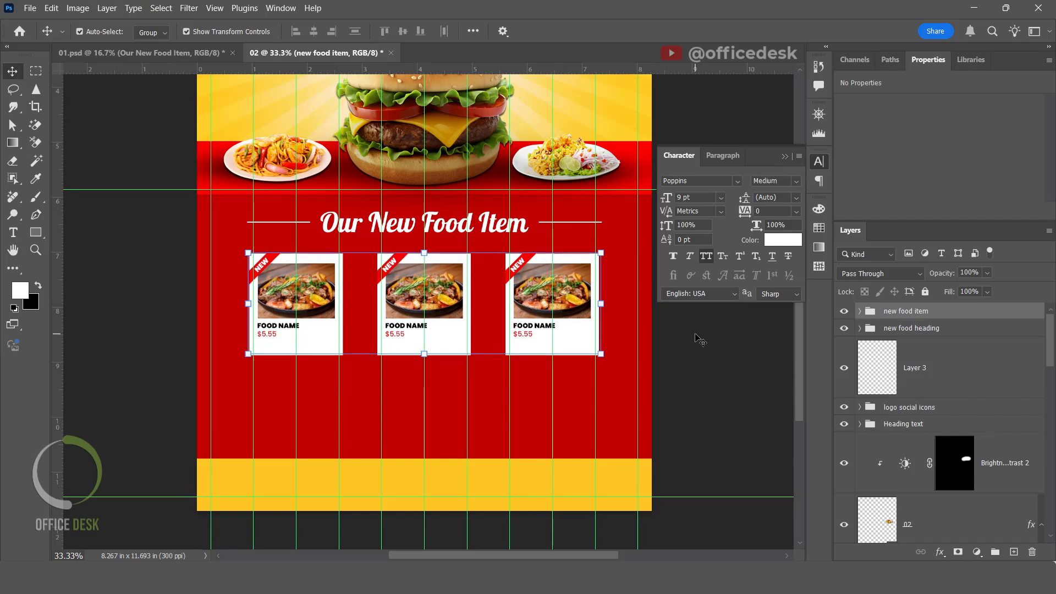
{"action": "left_click", "coordinate": [710, 362]}
{"action": "key", "text": "ctrl+semicolon"}
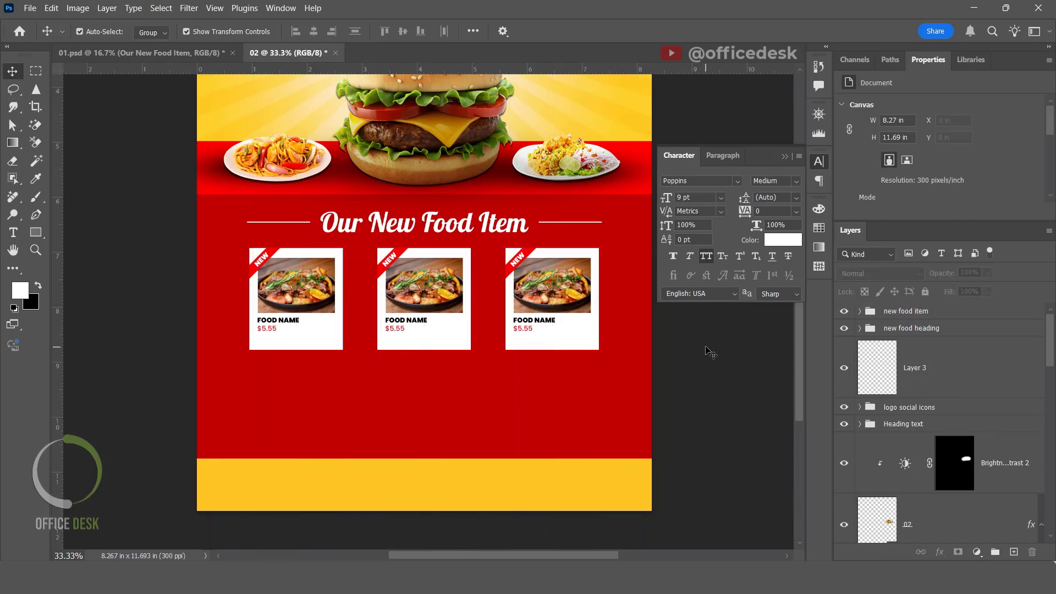
{"action": "key", "text": "ctrl+semicolon"}
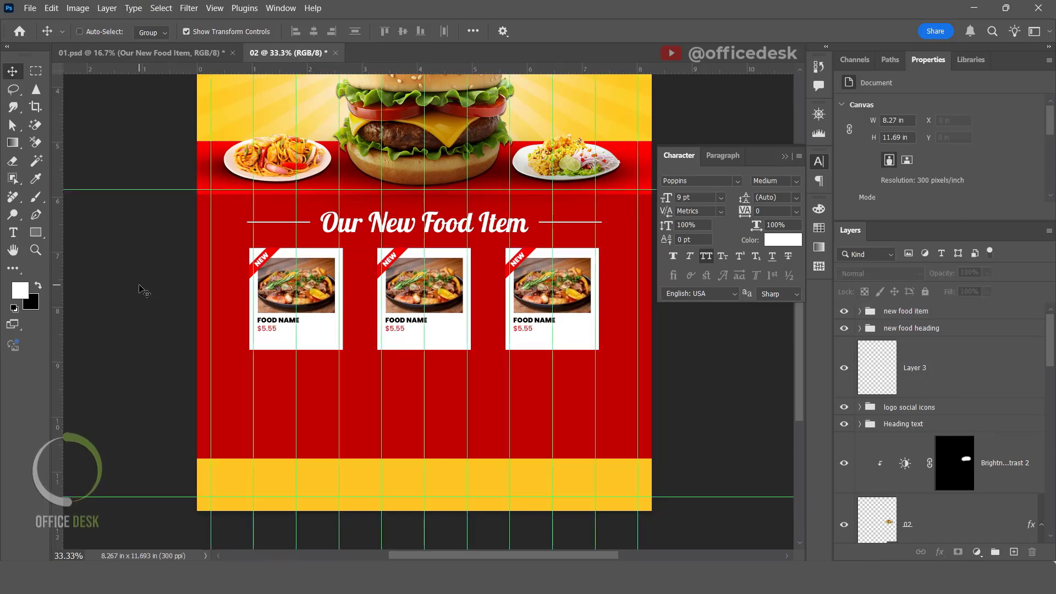
Add a placeholder text layer below the first food card, starting at the guide near the card's left edge.
{"action": "left_click", "coordinate": [14, 232]}
{"action": "left_click", "coordinate": [253, 382]}
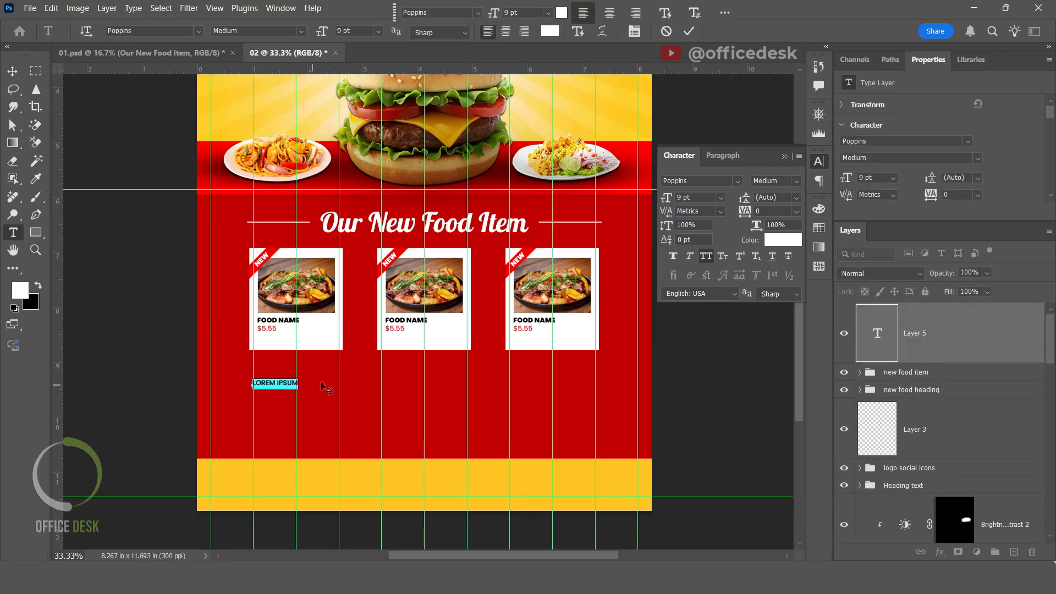
{"action": "key", "text": "ctrl+Return"}
Replace the placeholder text with the formatted "BURGER" heading copied from the 01.psd flyer.
{"action": "key", "text": "ctrl+Tab"}
{"action": "double_click", "coordinate": [358, 403]}
{"action": "key", "text": "ctrl+c"}
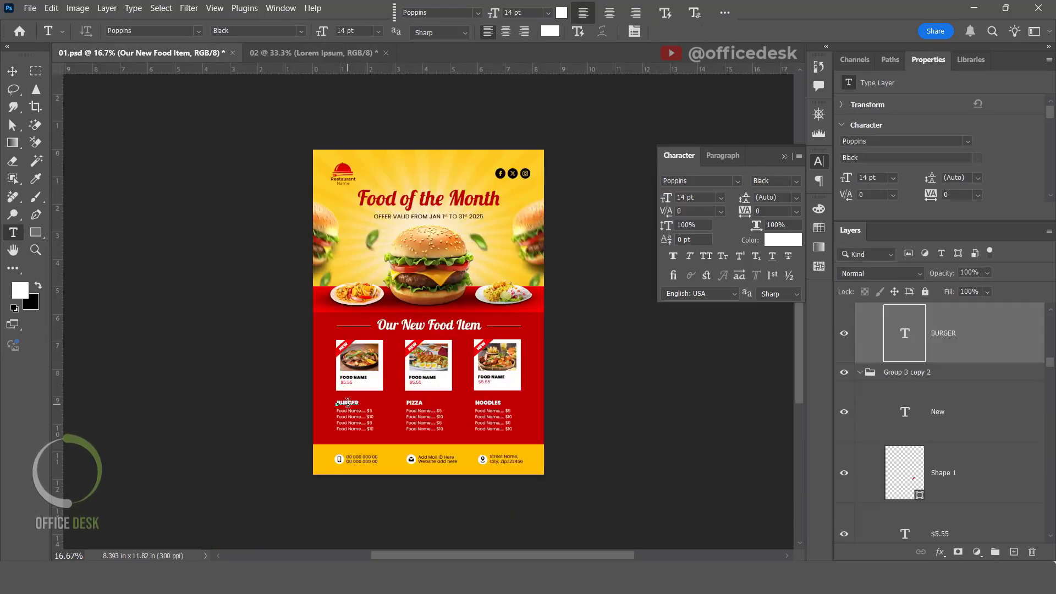
{"action": "left_click", "coordinate": [286, 53]}
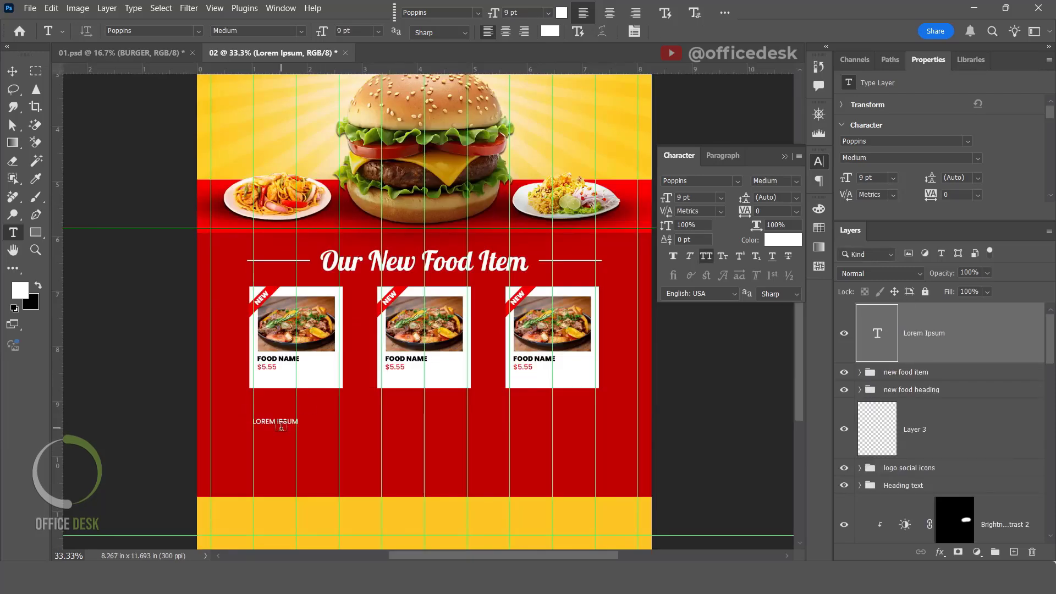
{"action": "left_click", "coordinate": [279, 424]}
{"action": "key", "text": "ctrl+a"}
{"action": "key", "text": "ctrl+v"}
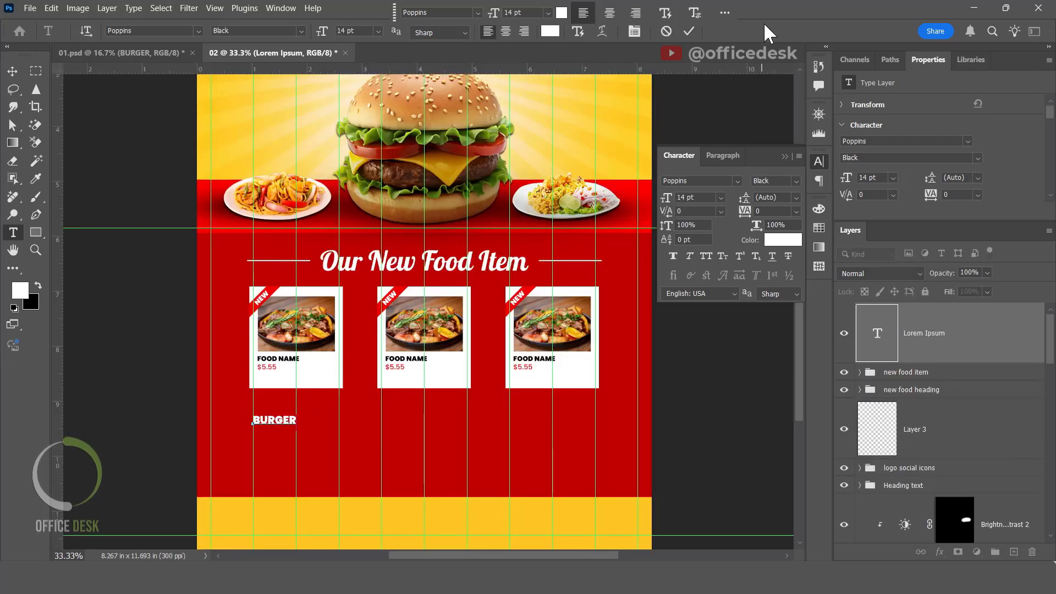
{"action": "key", "text": "ctrl+Return"}
Copy the four-line burger price list from the 01.psd flyer and place it directly under the BURGER heading, aligned to its left edge.
{"action": "key", "text": "ctrl+Tab"}
{"action": "left_click", "coordinate": [337, 408]}
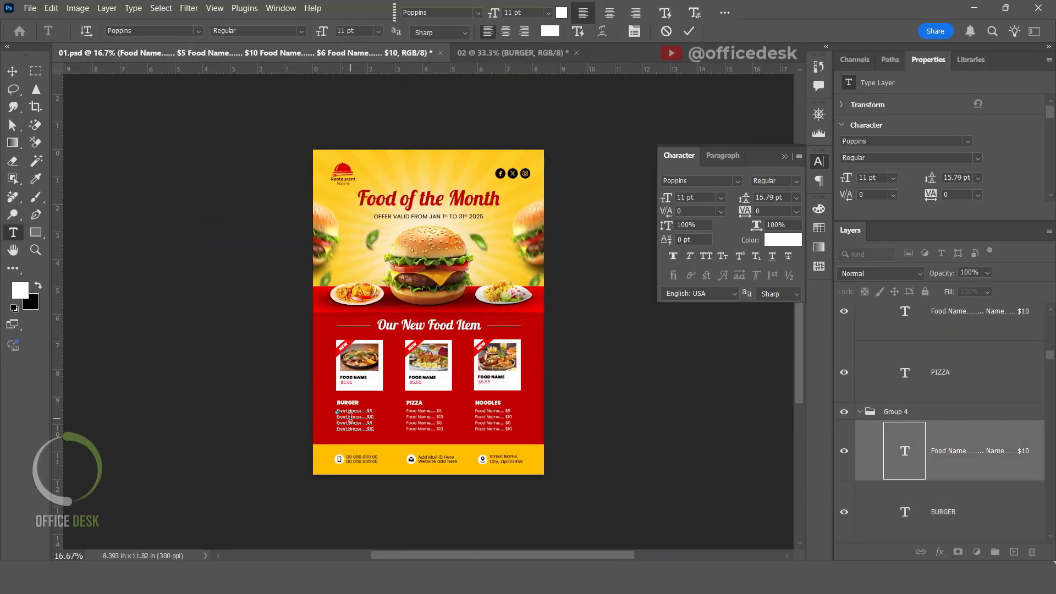
{"action": "key", "text": "ctrl+a"}
{"action": "key", "text": "ctrl+c"}
{"action": "left_click", "coordinate": [484, 53]}
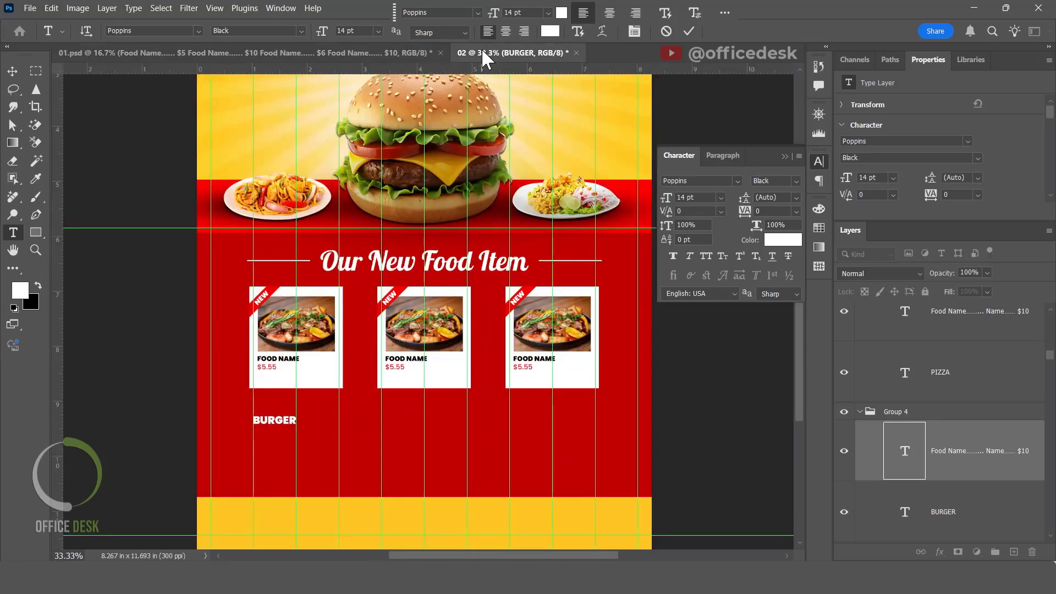
{"action": "left_click", "coordinate": [265, 438]}
{"action": "key", "text": "ctrl+v"}
{"action": "key", "text": "ctrl+Return"}
{"action": "key", "text": "v"}
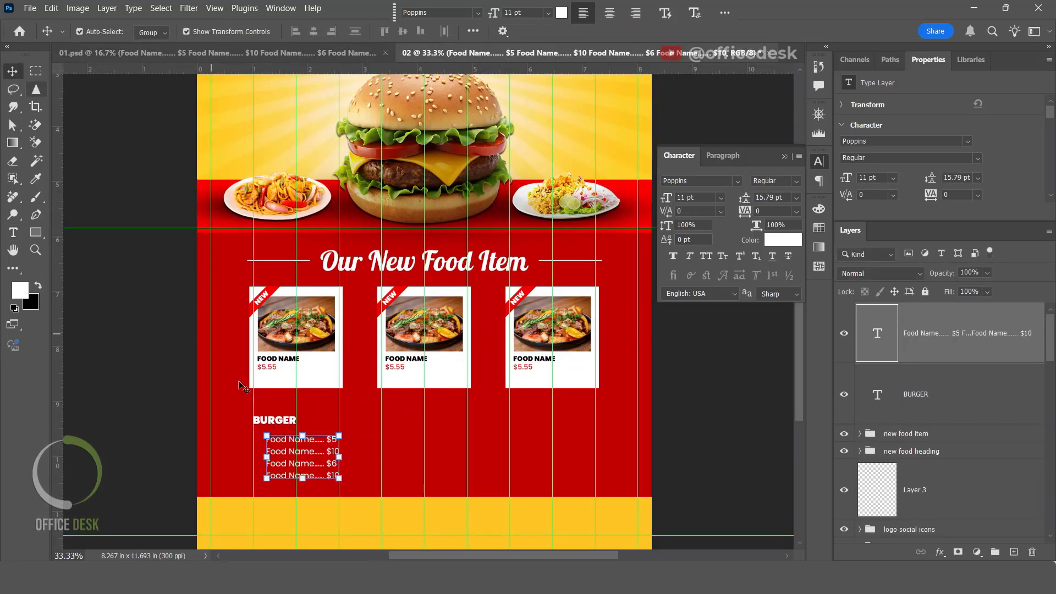
{"action": "left_click_drag", "start_coordinate": [313, 453], "coordinate": [300, 448]}
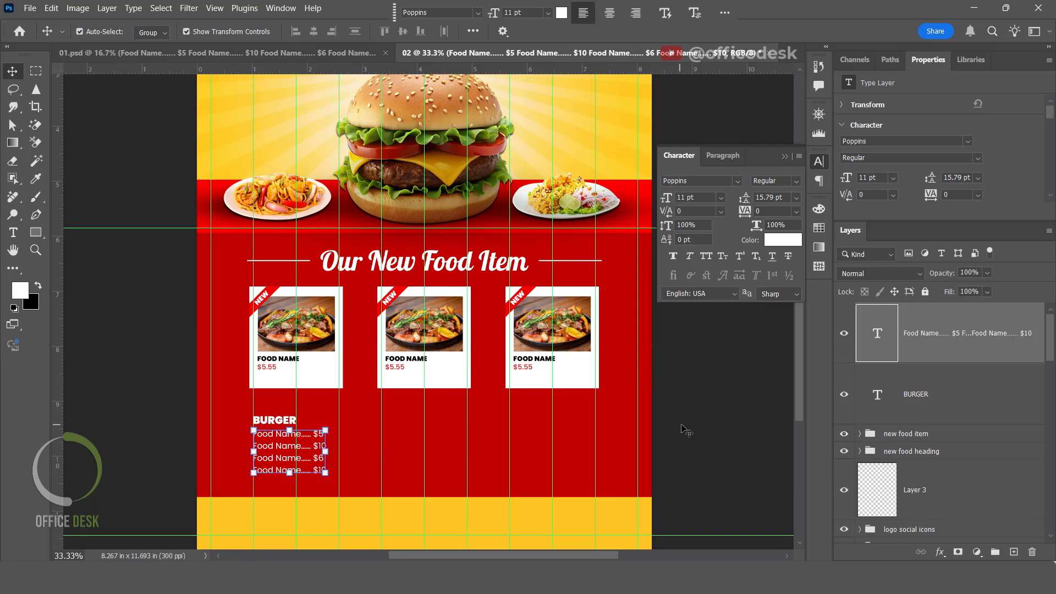
Nudge the BURGER heading and its price list up together, group them, and check the group by toggling its visibility.
{"action": "double_click", "coordinate": [877, 394]}
{"action": "left_click", "coordinate": [940, 334], "text": "shift"}
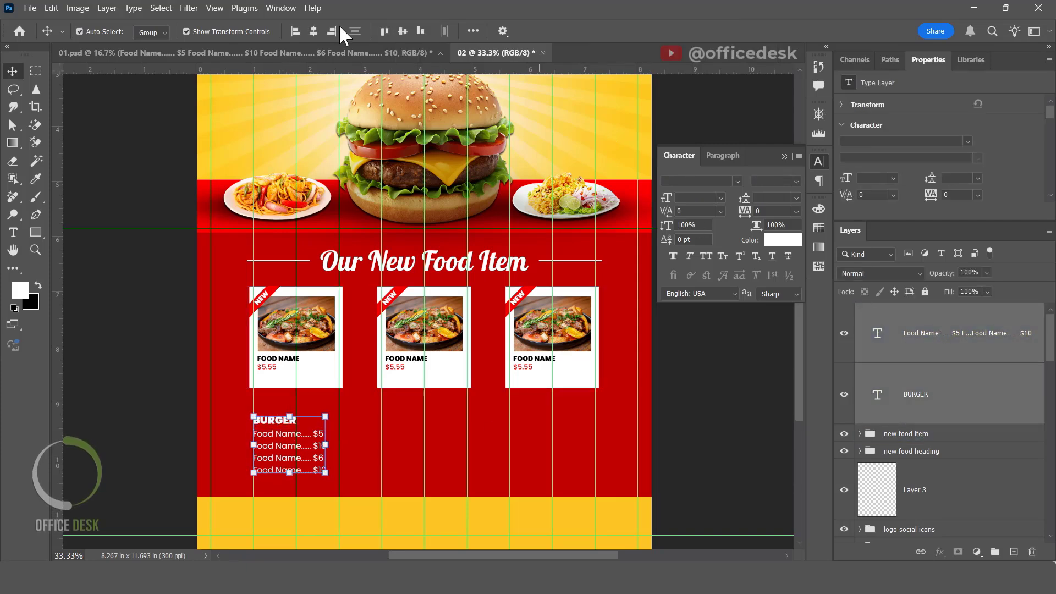
{"action": "key", "text": "shift+Up"}
{"action": "key", "text": "shift+Up"}
{"action": "key", "text": "shift+Up"}
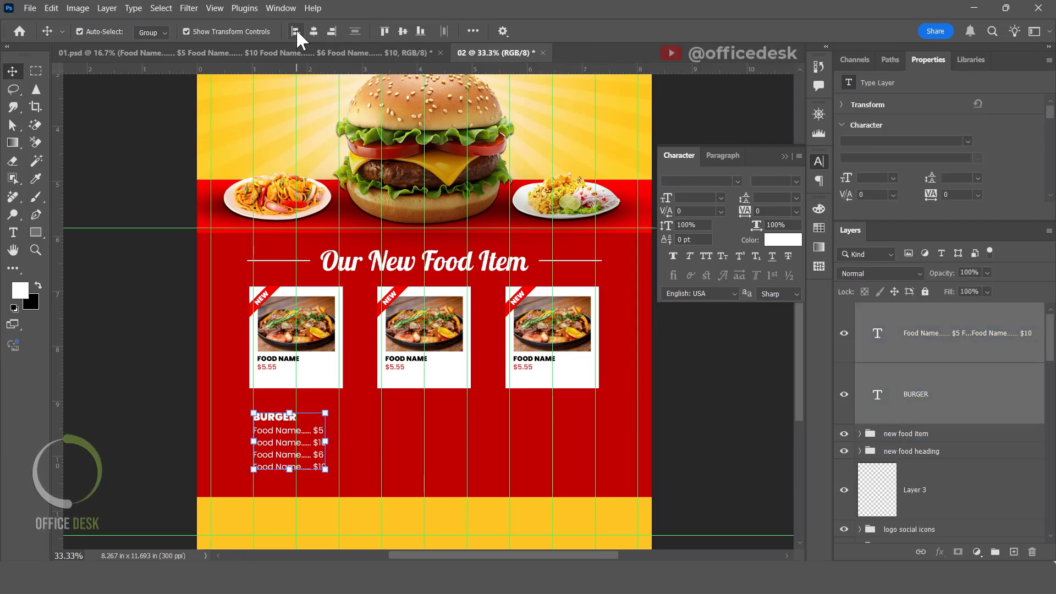
{"action": "key", "text": "shift+Up"}
{"action": "key", "text": "ctrl+g"}
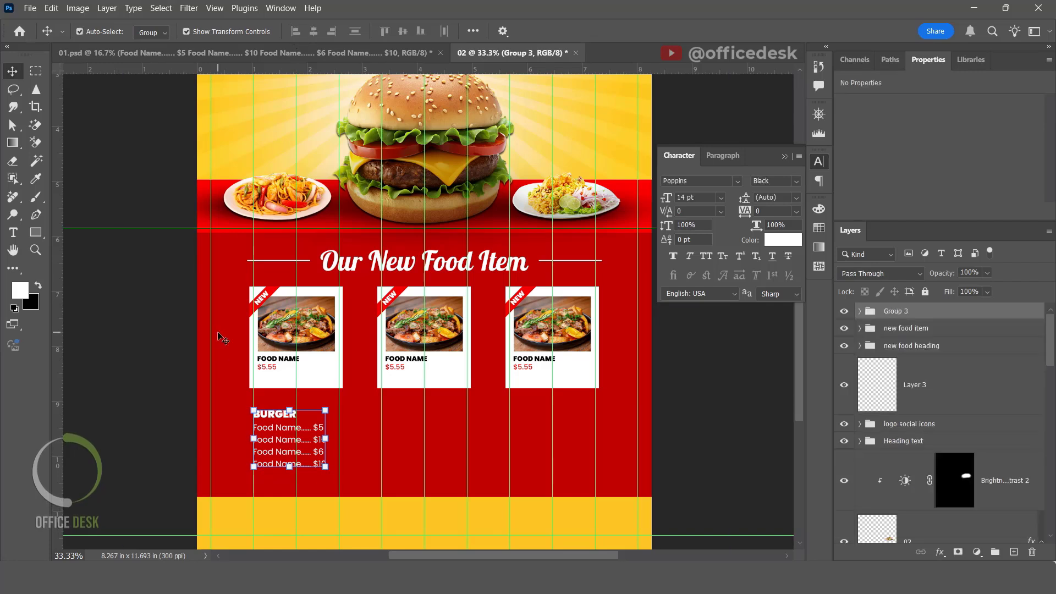
{"action": "left_click", "coordinate": [843, 311]}
{"action": "left_click", "coordinate": [843, 311]}
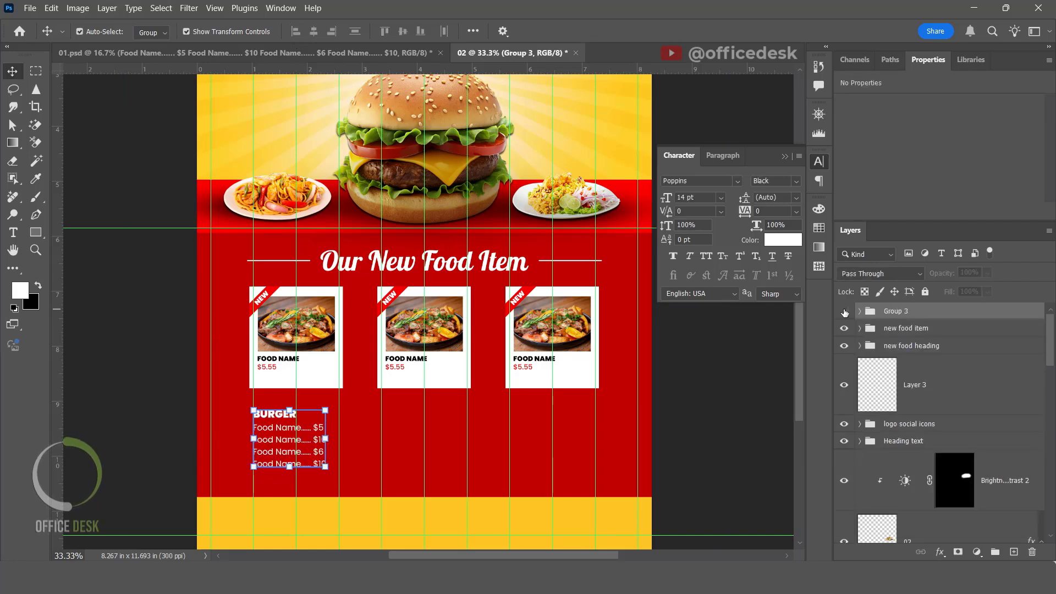
Duplicate the BURGER price list group twice, placing the copies under the second and third food cards.
{"action": "left_click", "coordinate": [843, 311]}
{"action": "left_click", "coordinate": [844, 310]}
{"action": "left_click_drag", "start_coordinate": [271, 434], "coordinate": [523, 433]}
{"action": "left_click", "coordinate": [566, 419]}
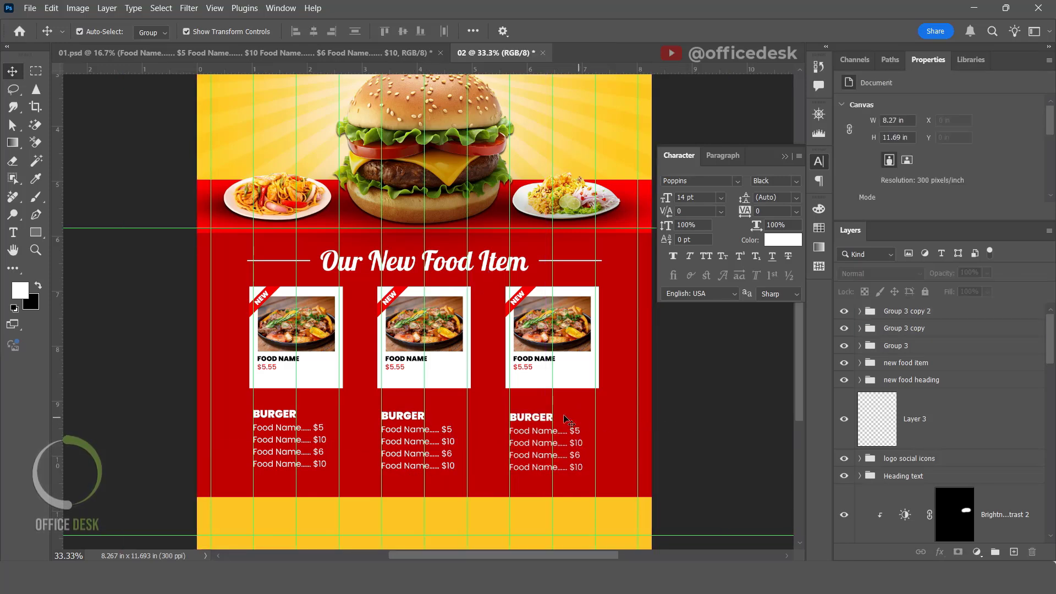
Align the three BURGER price list groups to one another by their vertical centers.
{"action": "left_click", "coordinate": [537, 418]}
{"action": "left_click", "coordinate": [418, 434], "text": "shift"}
{"action": "left_click", "coordinate": [289, 435], "text": "shift"}
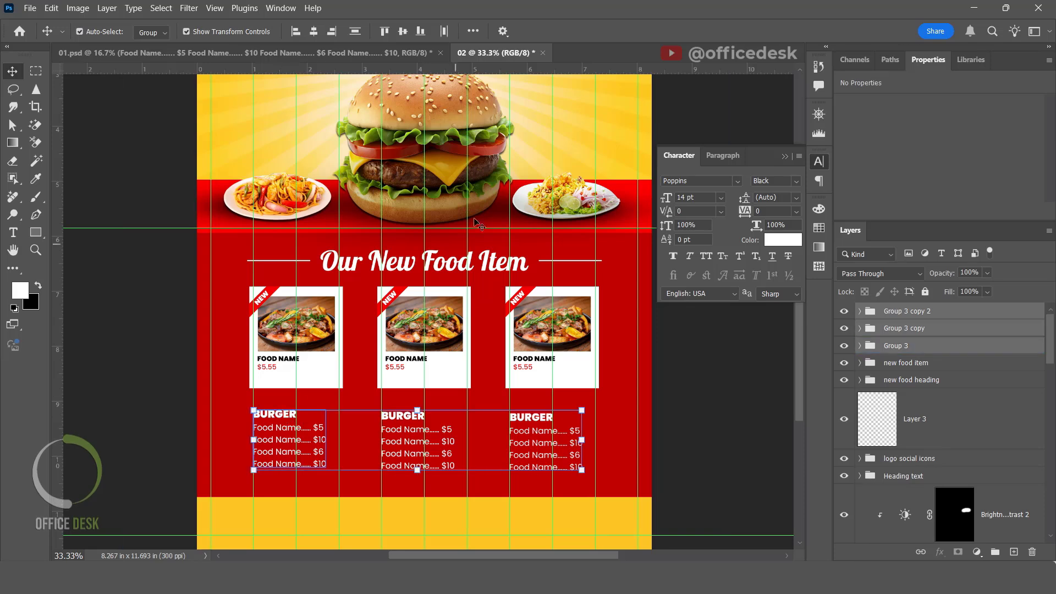
{"action": "left_click", "coordinate": [473, 30]}
{"action": "left_click", "coordinate": [515, 67]}
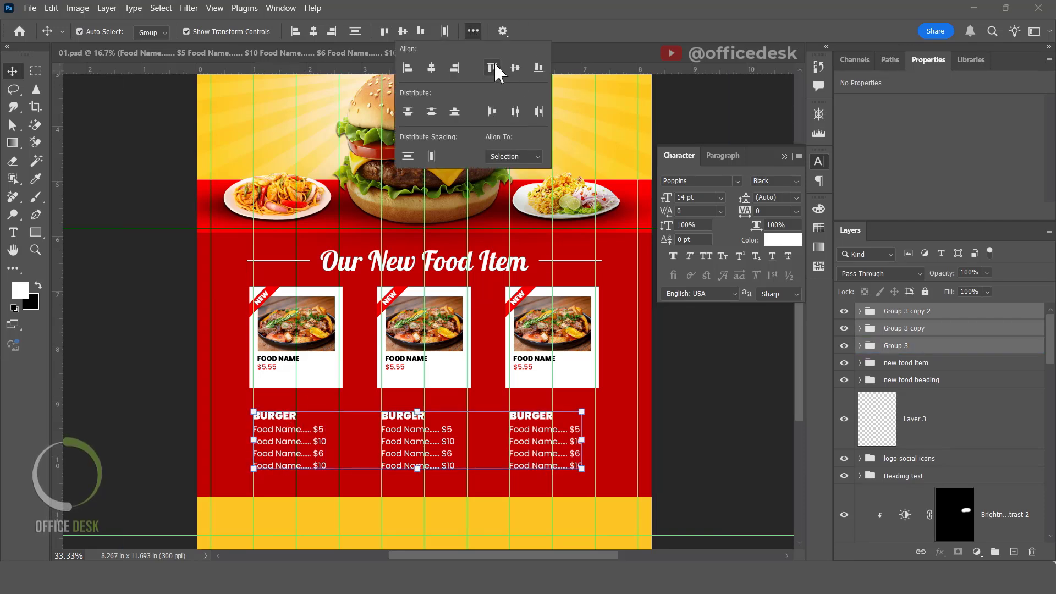
{"action": "left_click", "coordinate": [581, 32]}
Nudge the three price lists together until they sit slightly lower in the red area beneath the food cards.
{"action": "key", "text": "shift+Up"}
{"action": "key", "text": "shift+Up"}
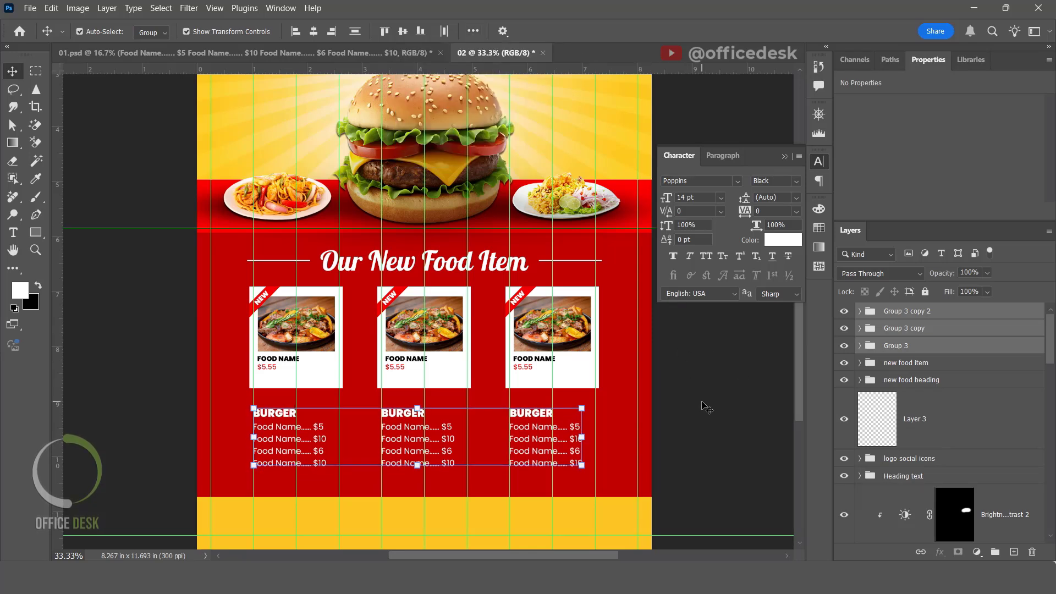
{"action": "key", "text": "shift+Down"}
{"action": "key", "text": "shift+Down"}
{"action": "key", "text": "shift+Down"}
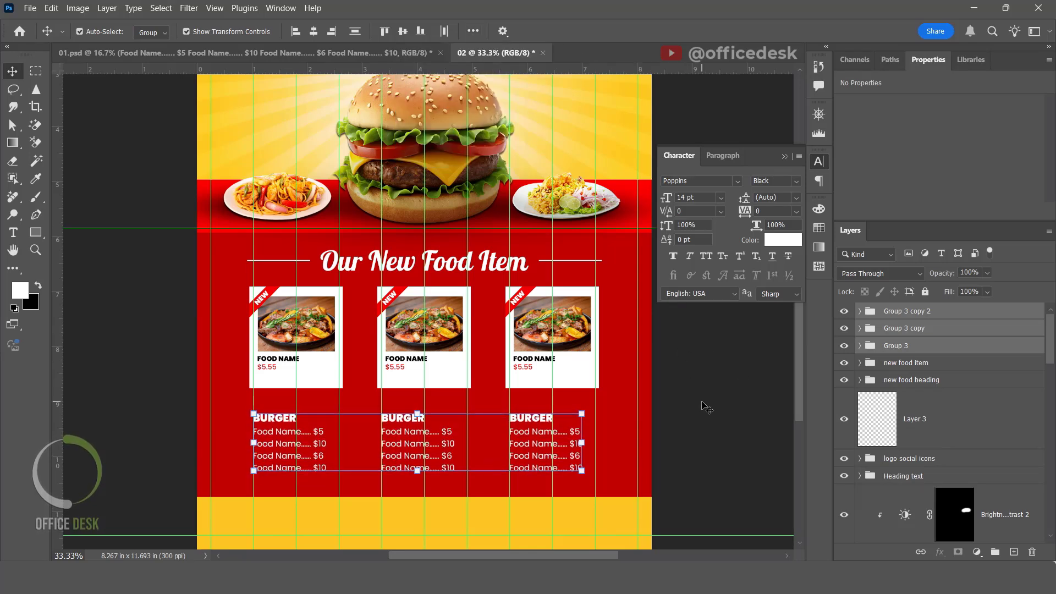
{"action": "key", "text": "shift+Down"}
{"action": "key", "text": "shift+Down"}
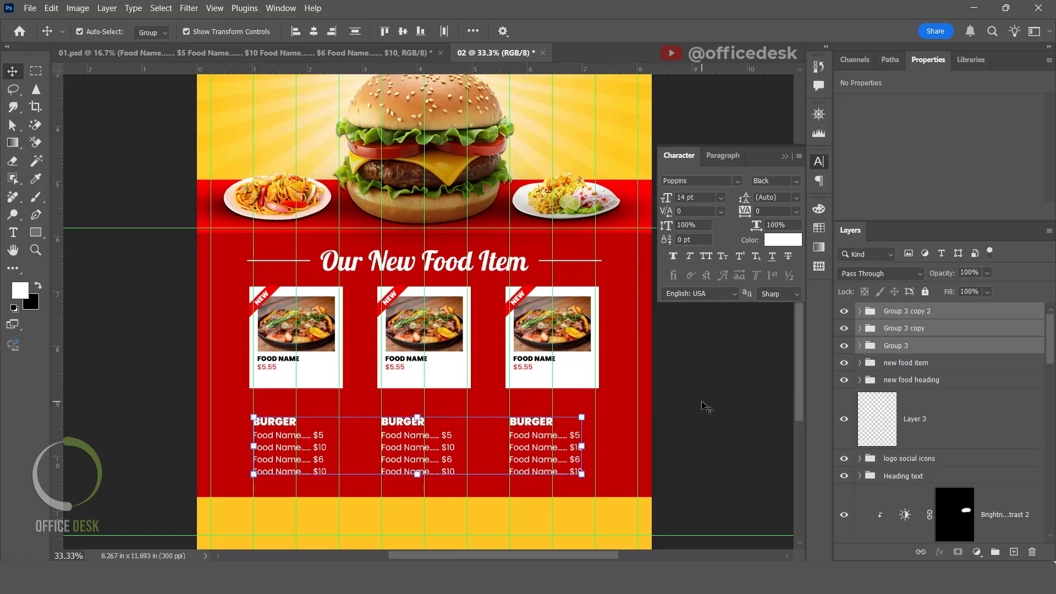
Group the three price lists as "food list" and delete the empty Layer 3.
{"action": "key", "text": "ctrl+g"}
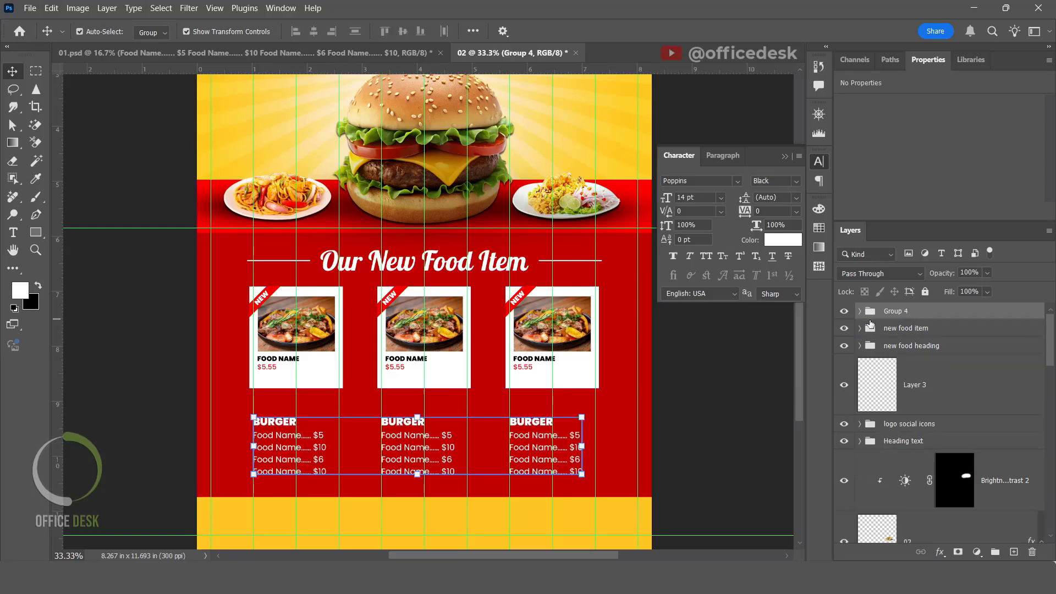
{"action": "double_click", "coordinate": [906, 311]}
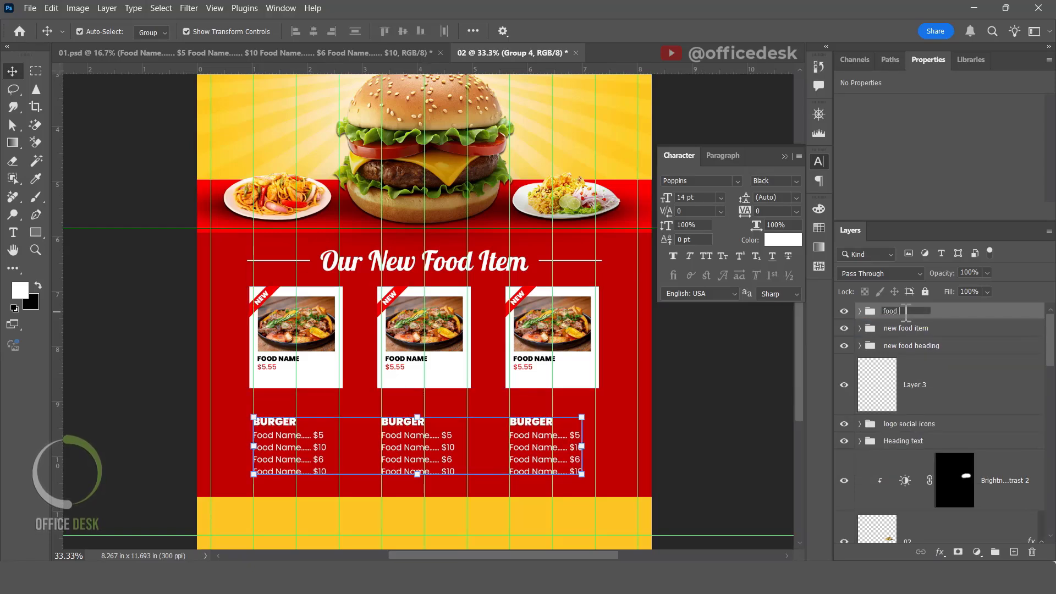
{"action": "left_click", "coordinate": [752, 361]}
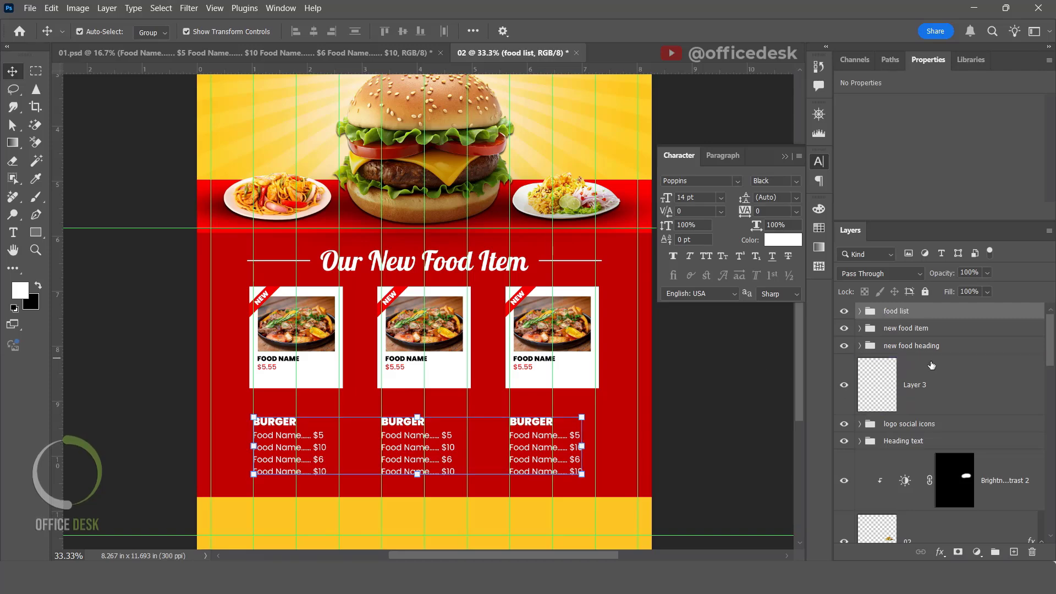
{"action": "left_click_drag", "start_coordinate": [931, 366], "coordinate": [1033, 551]}
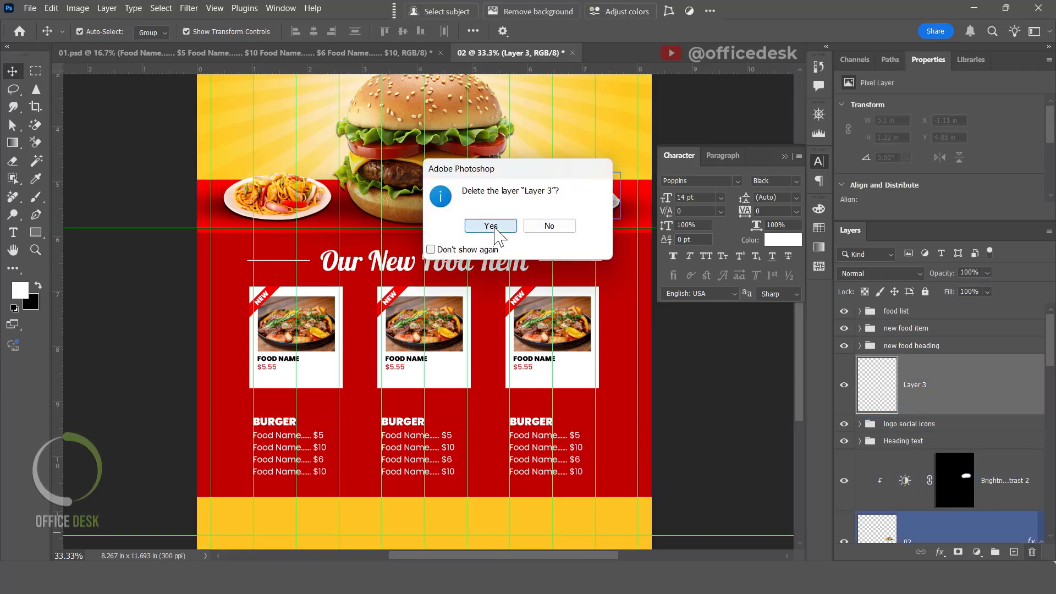
{"action": "left_click", "coordinate": [486, 226]}
Nudge the "new food heading" and "new food item" groups slightly up together.
{"action": "left_click", "coordinate": [902, 329]}
{"action": "left_click", "coordinate": [917, 345]}
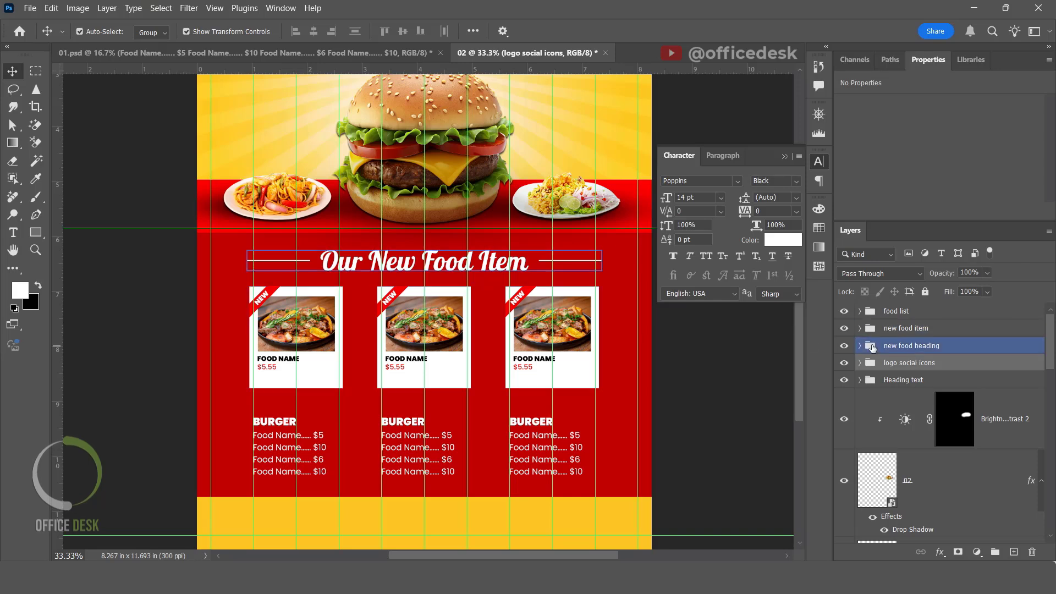
{"action": "left_click", "coordinate": [918, 346]}
{"action": "left_click", "coordinate": [924, 328], "text": "ctrl"}
{"action": "key", "text": "Up"}
{"action": "key", "text": "Up"}
{"action": "key", "text": "Up"}
{"action": "key", "text": "Up"}
{"action": "key", "text": "Up"}
{"action": "key", "text": "Up"}
{"action": "key", "text": "Up"}
{"action": "key", "text": "Up"}
{"action": "key", "text": "Up"}
{"action": "key", "text": "Up"}
{"action": "key", "text": "Up"}
{"action": "key", "text": "Up"}
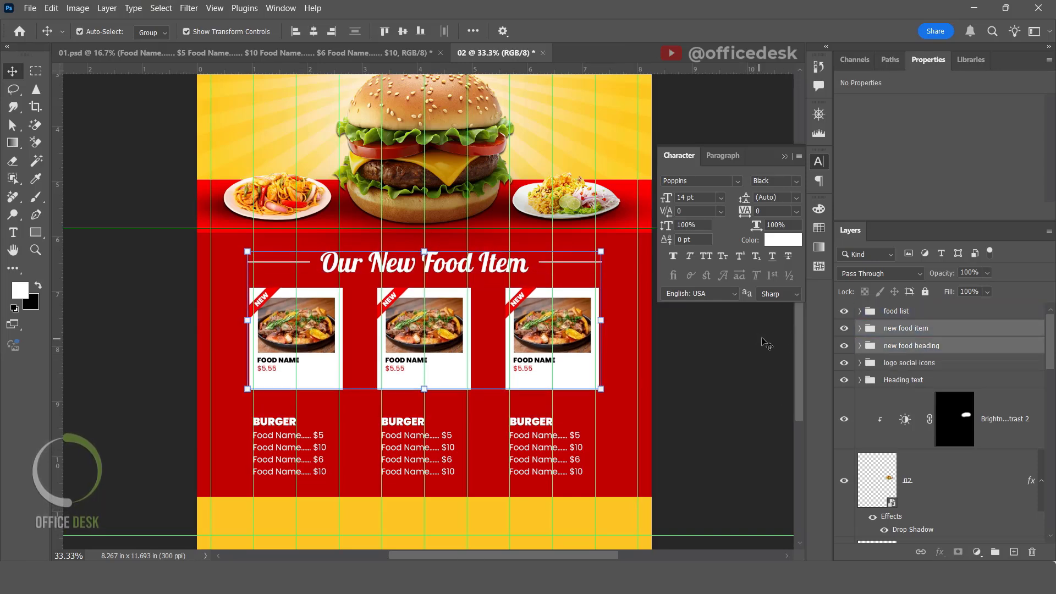
Nudge the "new food item" group down to even out the spacing between the section heading and the price lists.
{"action": "left_click", "coordinate": [923, 332]}
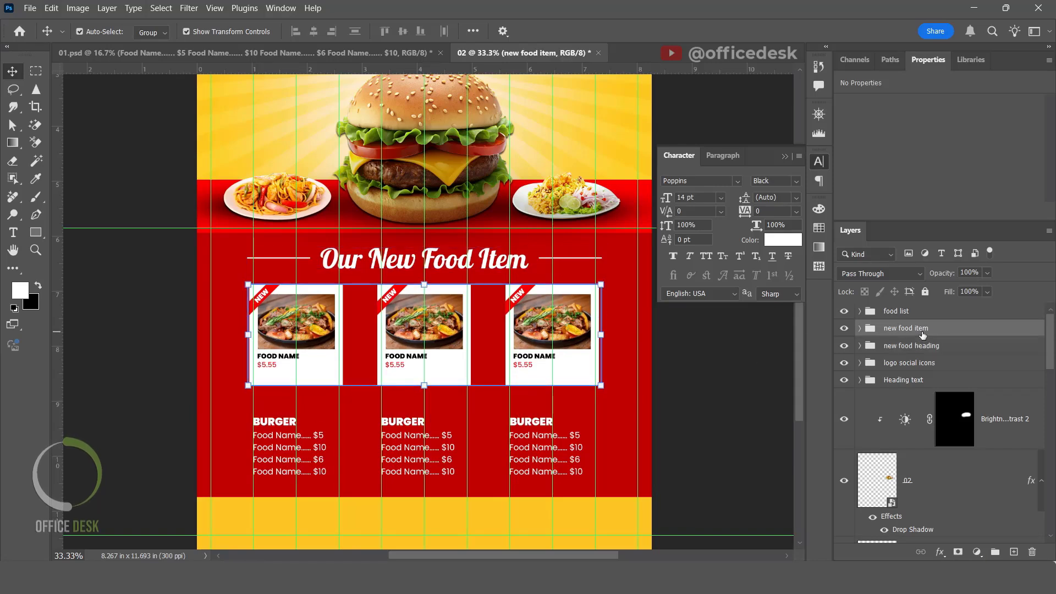
{"action": "key", "text": "Down"}
{"action": "key", "text": "Down"}
{"action": "key", "text": "Down"}
{"action": "key", "text": "Down"}
{"action": "key", "text": "Down"}
{"action": "key", "text": "Down"}
{"action": "key", "text": "Down"}
{"action": "key", "text": "Down"}
{"action": "key", "text": "Down"}
{"action": "key", "text": "Down"}
{"action": "key", "text": "Down"}
{"action": "key", "text": "Down"}
{"action": "key", "text": "Down"}
{"action": "key", "text": "Down"}
{"action": "key", "text": "Down"}
{"action": "key", "text": "Down"}
{"action": "key", "text": "Down"}
{"action": "key", "text": "Down"}
{"action": "key", "text": "Down"}
{"action": "key", "text": "Down"}
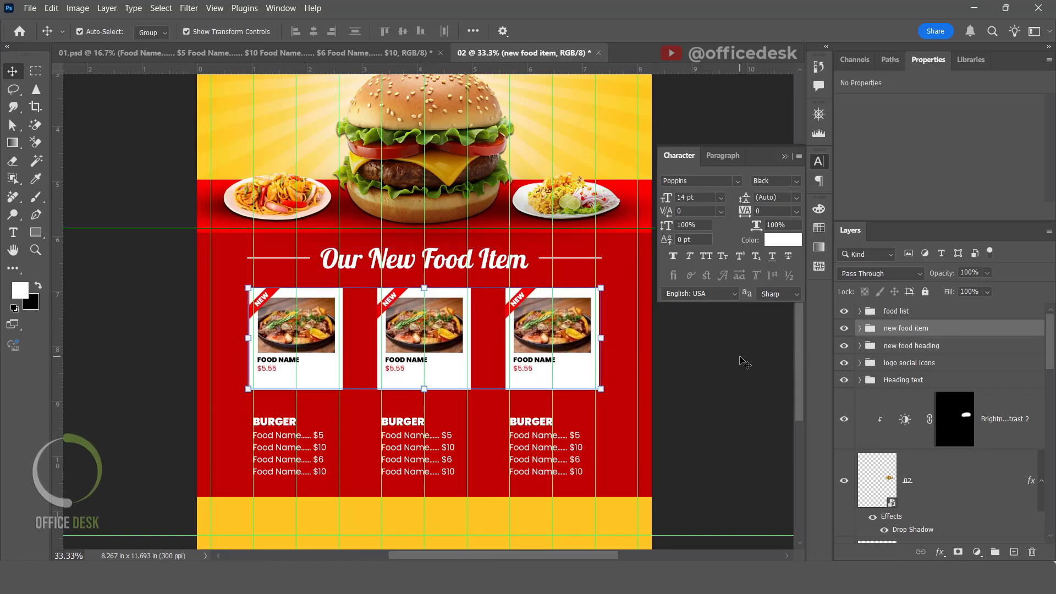
{"action": "key", "text": "Down"}
{"action": "key", "text": "Down"}
{"action": "key", "text": "Down"}
{"action": "key", "text": "Down"}
{"action": "key", "text": "Down"}
{"action": "key", "text": "Down"}
{"action": "key", "text": "Down"}
{"action": "key", "text": "Down"}
{"action": "key", "text": "Down"}
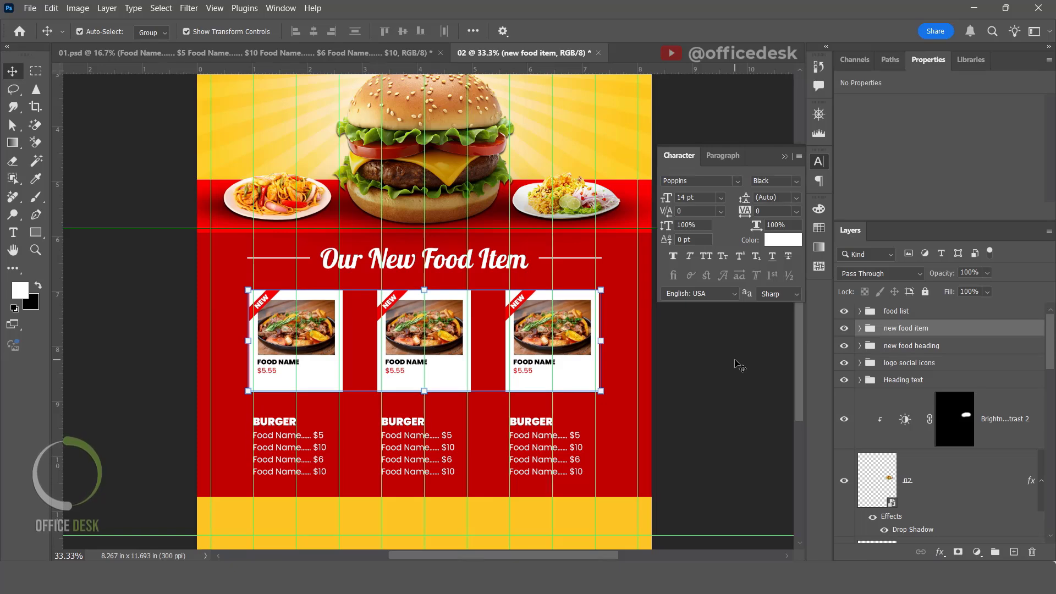
Hide the guides and review the spacing in the lower part of the flyer.
{"action": "key", "text": "ctrl+h"}
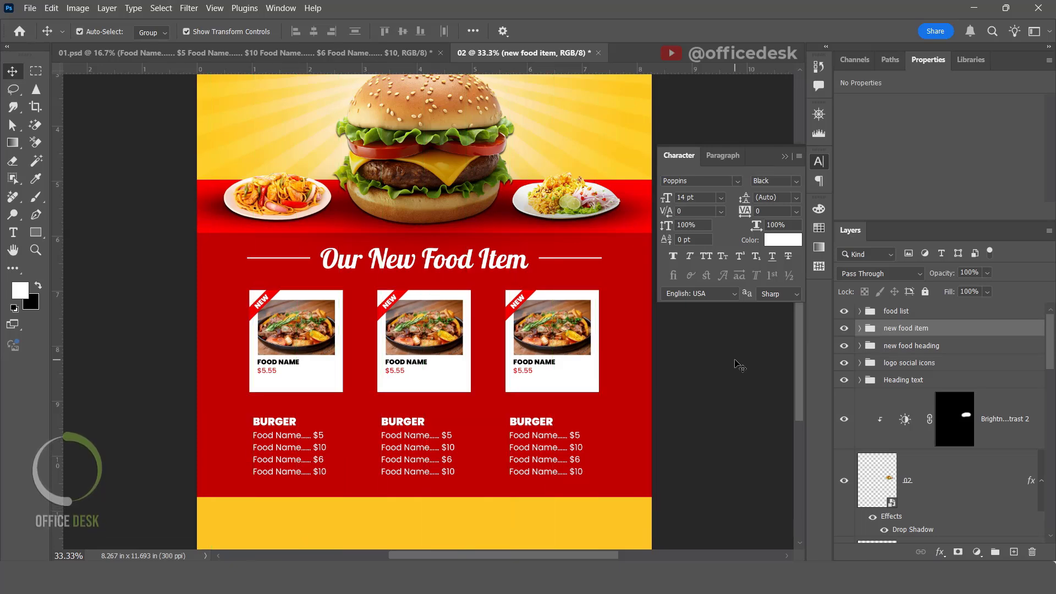
{"action": "scroll", "coordinate": [732, 379], "scroll_direction": "down", "scroll_amount": 2}
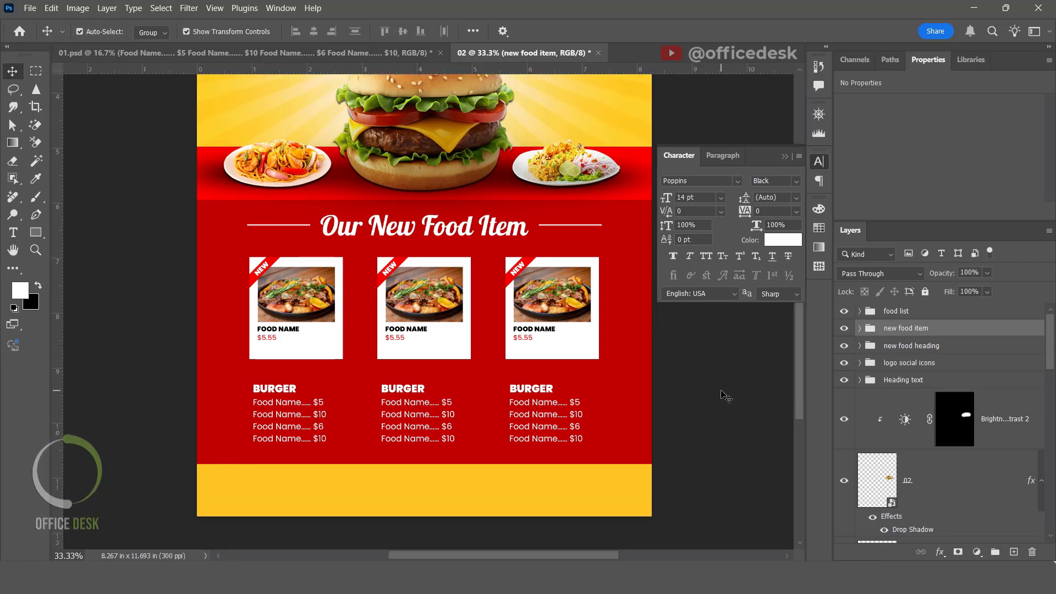
{"action": "scroll", "coordinate": [726, 396], "scroll_direction": "down", "scroll_amount": 1}
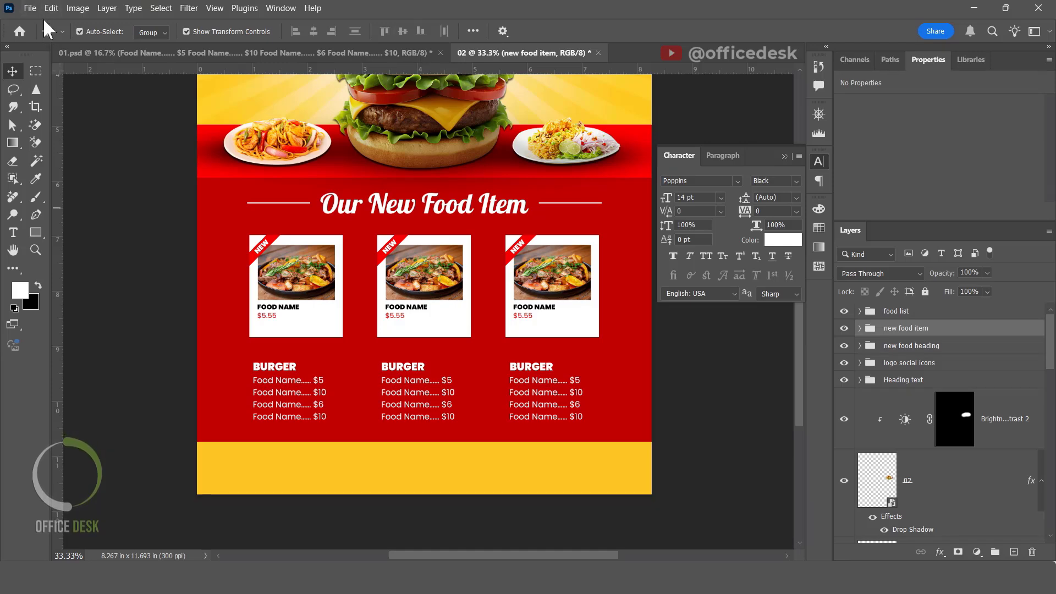
Copy the contact details group from the 01.psd flyer into the yellow footer band of document 02.
{"action": "left_click", "coordinate": [81, 55]}
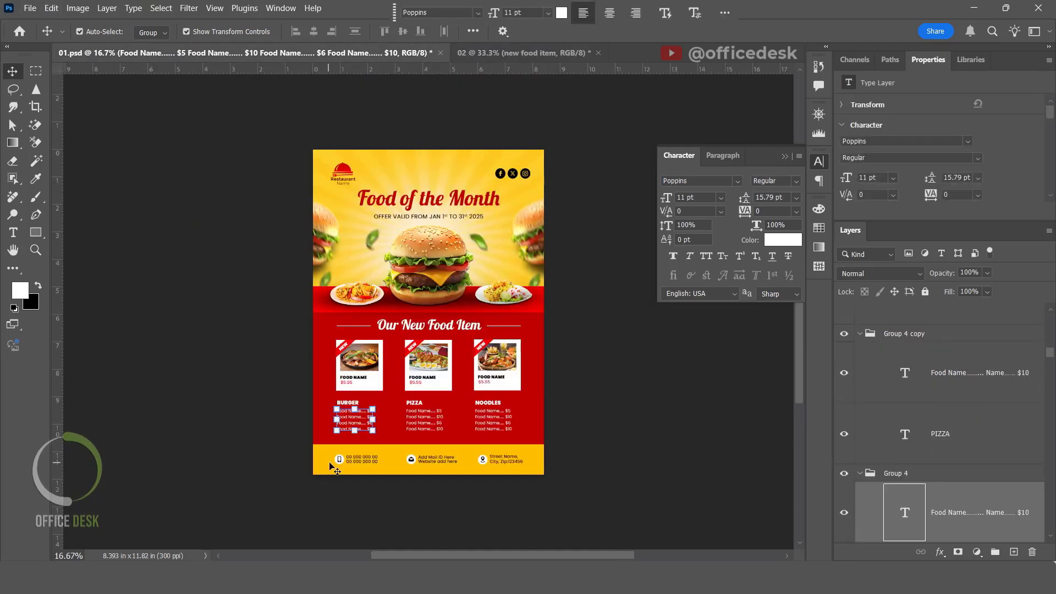
{"action": "left_click", "coordinate": [367, 460]}
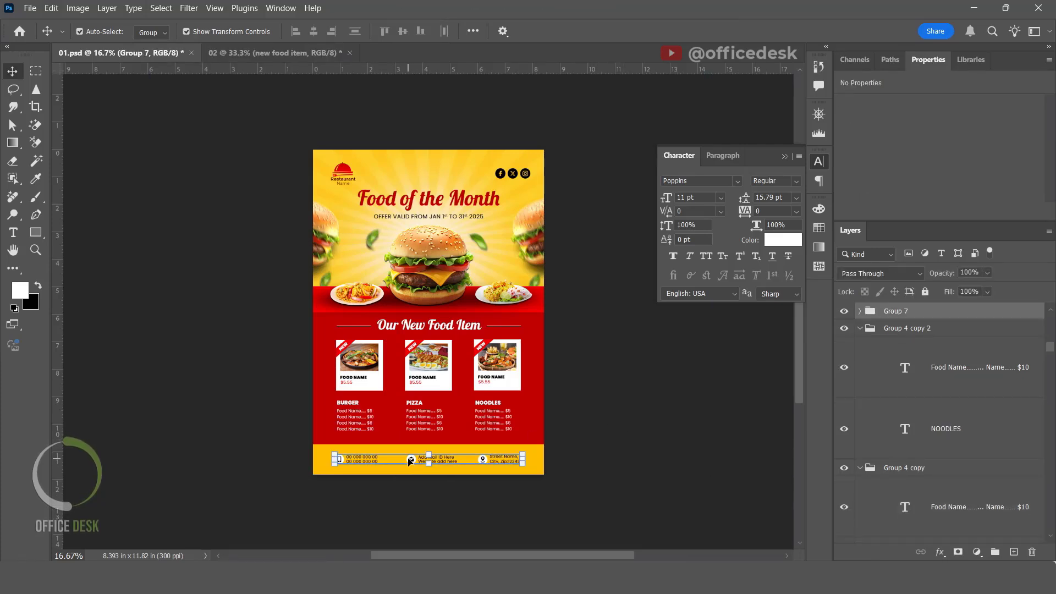
{"action": "left_click_drag", "start_coordinate": [410, 462], "coordinate": [387, 474]}
{"action": "left_click_drag", "start_coordinate": [388, 530], "coordinate": [439, 520]}
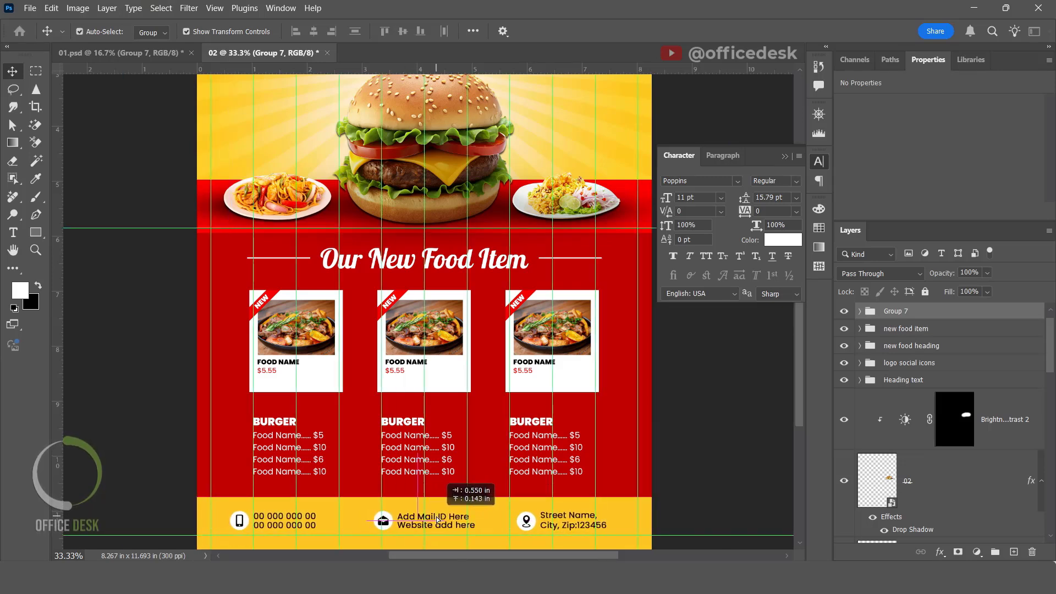
{"action": "mouse_move", "coordinate": [444, 518]}
{"action": "left_mouse_down"}
{"action": "mouse_move", "coordinate": [457, 516]}
{"action": "mouse_move", "coordinate": [441, 518]}
{"action": "left_mouse_up"}
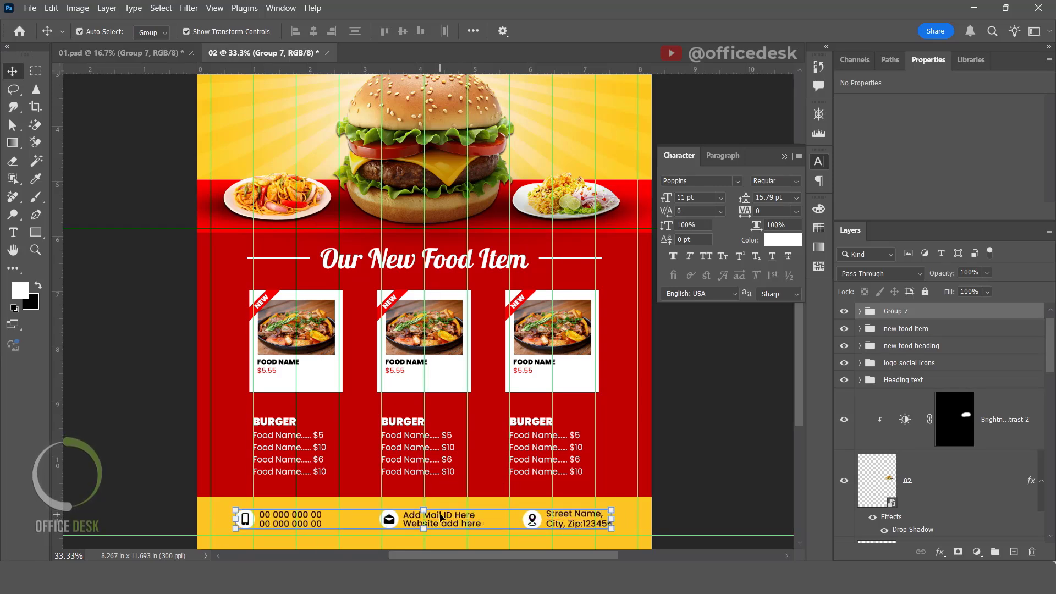
Fine-tune the contact details group in the yellow footer, shifting it slightly right and up, and deselect it.
{"action": "key", "text": "Right"}
{"action": "key", "text": "Right"}
{"action": "key", "text": "Right"}
{"action": "key", "text": "Right"}
{"action": "key", "text": "Right"}
{"action": "key", "text": "Right"}
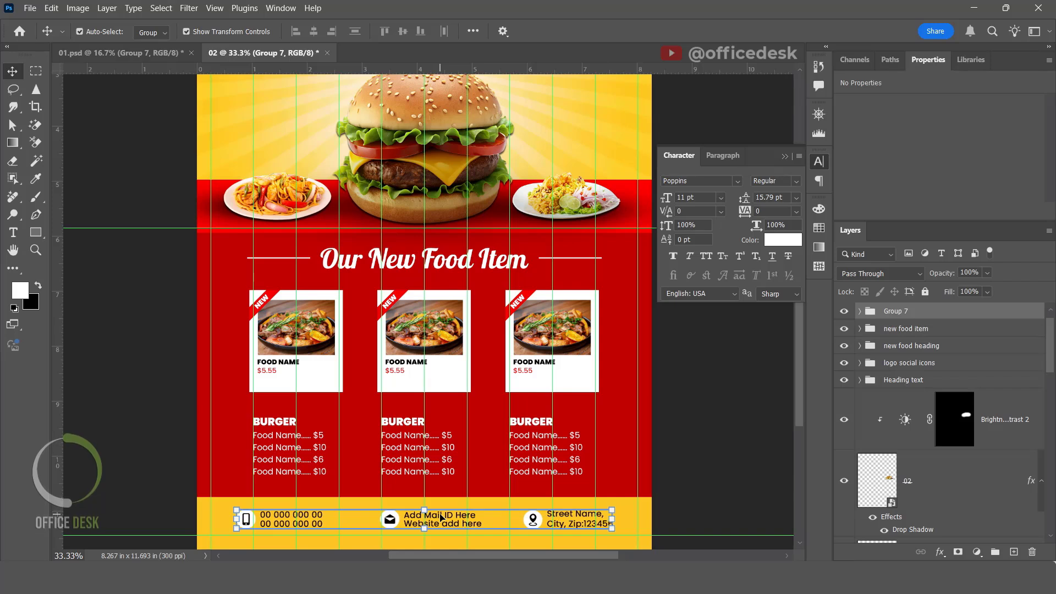
{"action": "key", "text": "Down"}
{"action": "key", "text": "Down"}
{"action": "key", "text": "Down"}
{"action": "key", "text": "Down"}
{"action": "key", "text": "Down"}
{"action": "key", "text": "Down"}
{"action": "key", "text": "Down"}
{"action": "key", "text": "Down"}
{"action": "key", "text": "Down"}
{"action": "key", "text": "Down"}
{"action": "key", "text": "Down"}
{"action": "key", "text": "Down"}
{"action": "key", "text": "Down"}
{"action": "key", "text": "Down"}
{"action": "key", "text": "Down"}
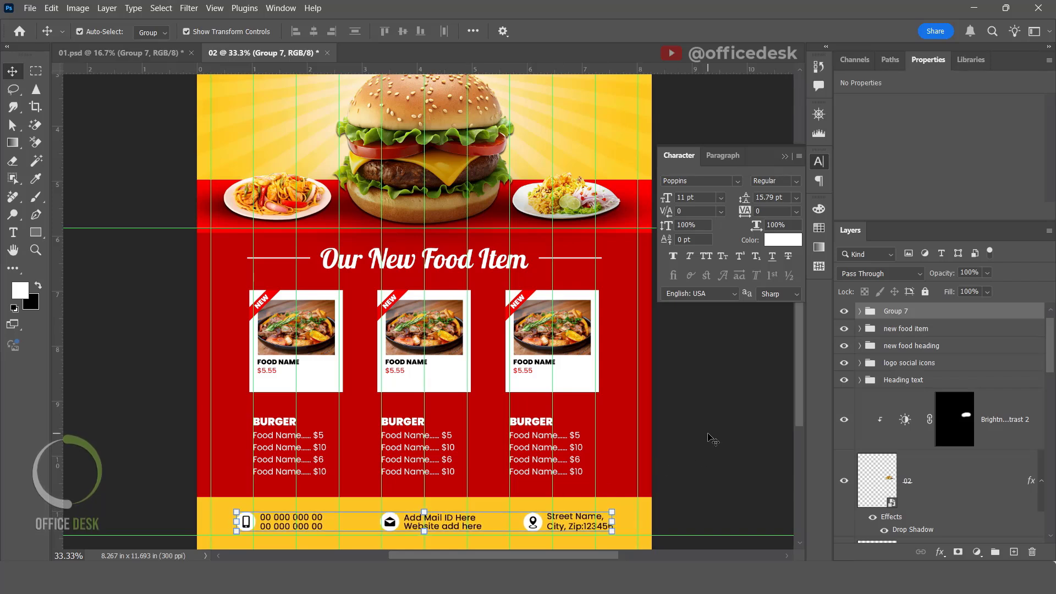
{"action": "key", "text": "Up"}
{"action": "key", "text": "Up"}
{"action": "key", "text": "Up"}
{"action": "key", "text": "Up"}
{"action": "key", "text": "Up"}
{"action": "key", "text": "Up"}
{"action": "key", "text": "Up"}
{"action": "key", "text": "Up"}
{"action": "key", "text": "Up"}
{"action": "key", "text": "Up"}
{"action": "key", "text": "Up"}
{"action": "key", "text": "Up"}
{"action": "key", "text": "Up"}
{"action": "key", "text": "Up"}
{"action": "key", "text": "Up"}
{"action": "key", "text": "Up"}
{"action": "key", "text": "Up"}
{"action": "key", "text": "Up"}
{"action": "key", "text": "Up"}
{"action": "key", "text": "Up"}
{"action": "key", "text": "Up"}
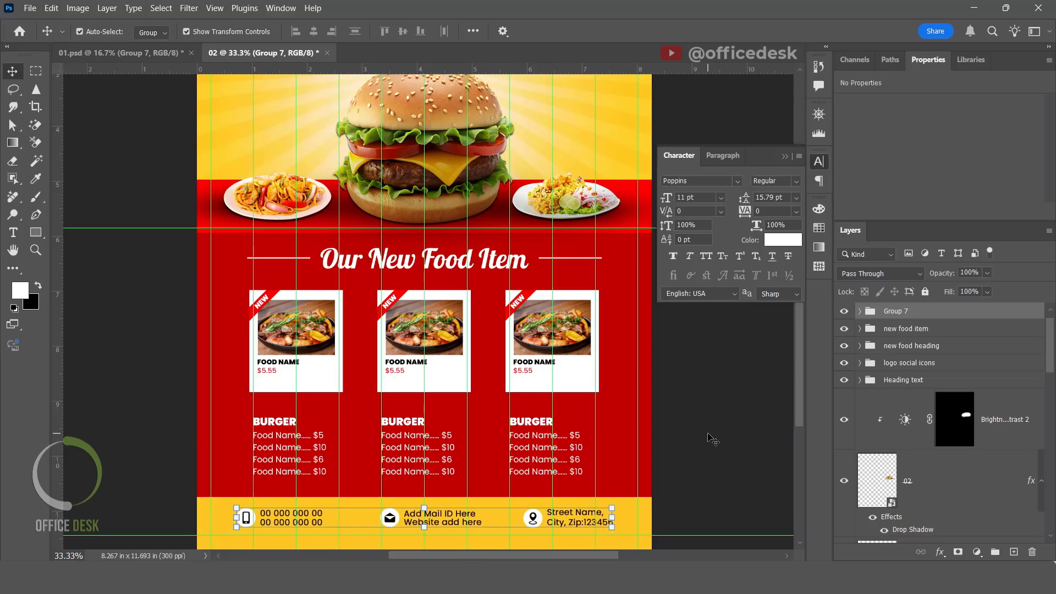
{"action": "left_click", "coordinate": [713, 440]}
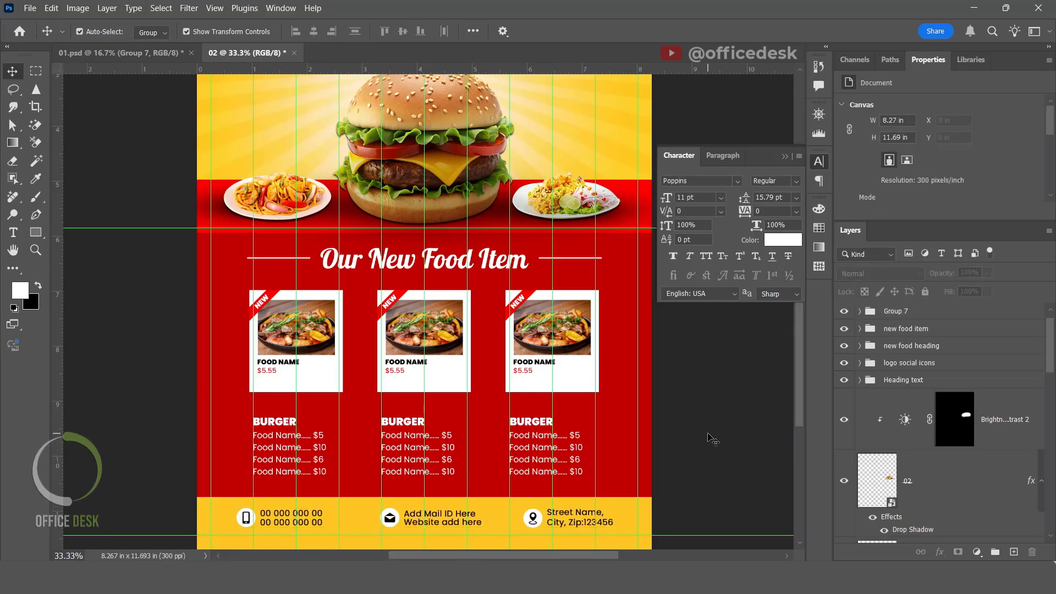
Hide the guides and turn on the visibility of the Levels 1 adjustment in the "burger" group.
{"action": "scroll", "coordinate": [712, 439], "scroll_direction": "up", "scroll_amount": 3}
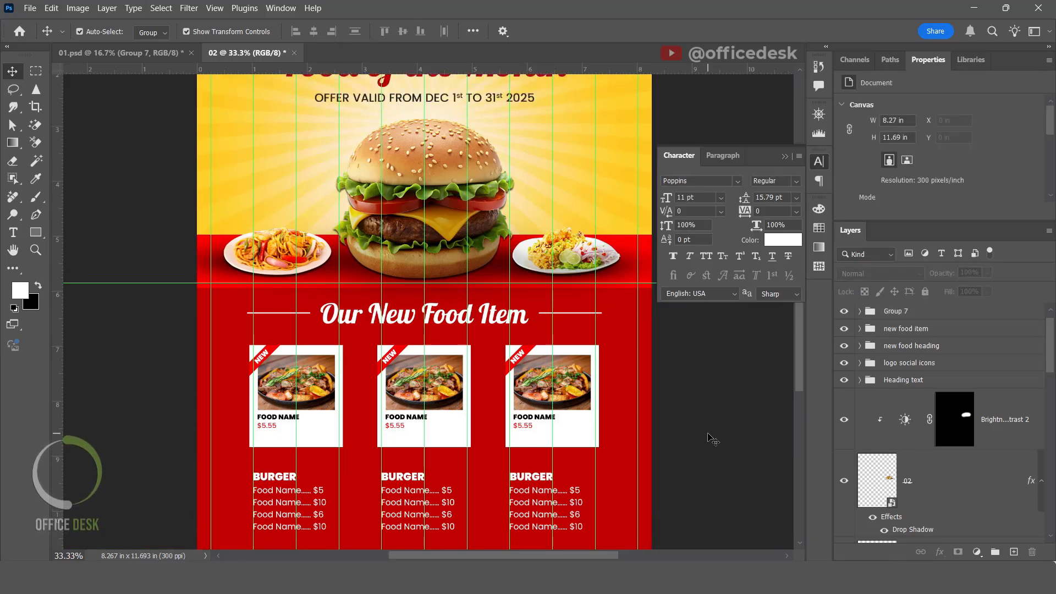
{"action": "key", "text": "ctrl+semicolon"}
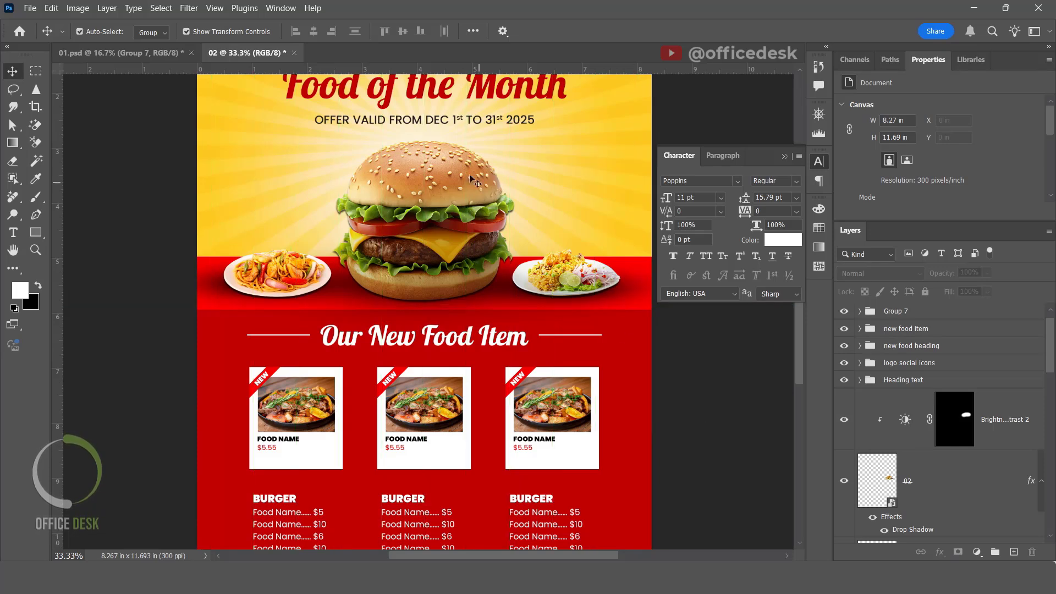
{"action": "left_click", "coordinate": [437, 167], "text": "ctrl"}
{"action": "left_click", "coordinate": [859, 534]}
{"action": "scroll", "coordinate": [866, 495], "scroll_direction": "down", "scroll_amount": 3}
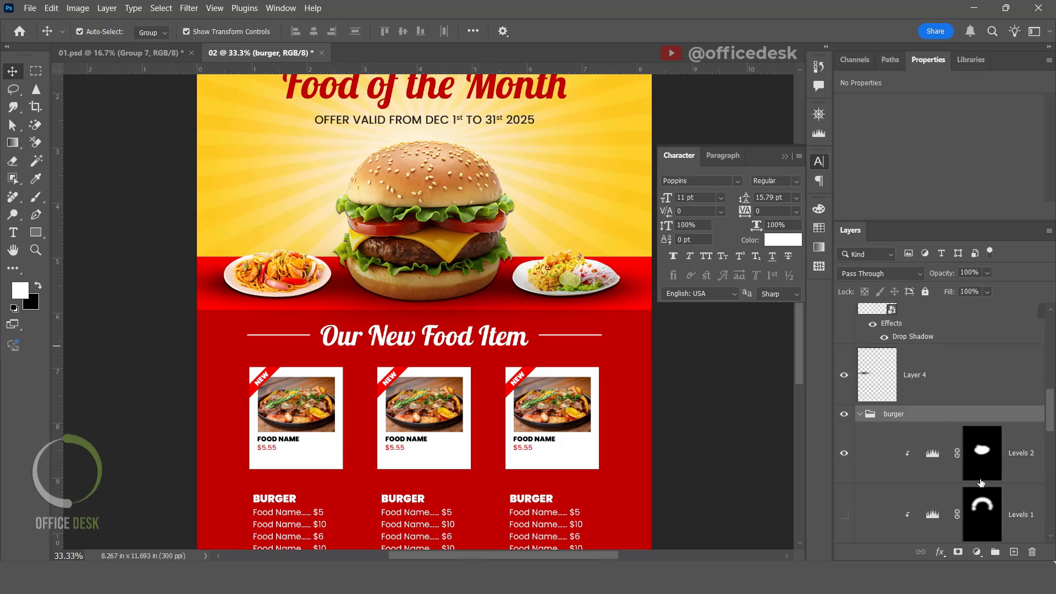
{"action": "scroll", "coordinate": [980, 483], "scroll_direction": "down", "scroll_amount": 1}
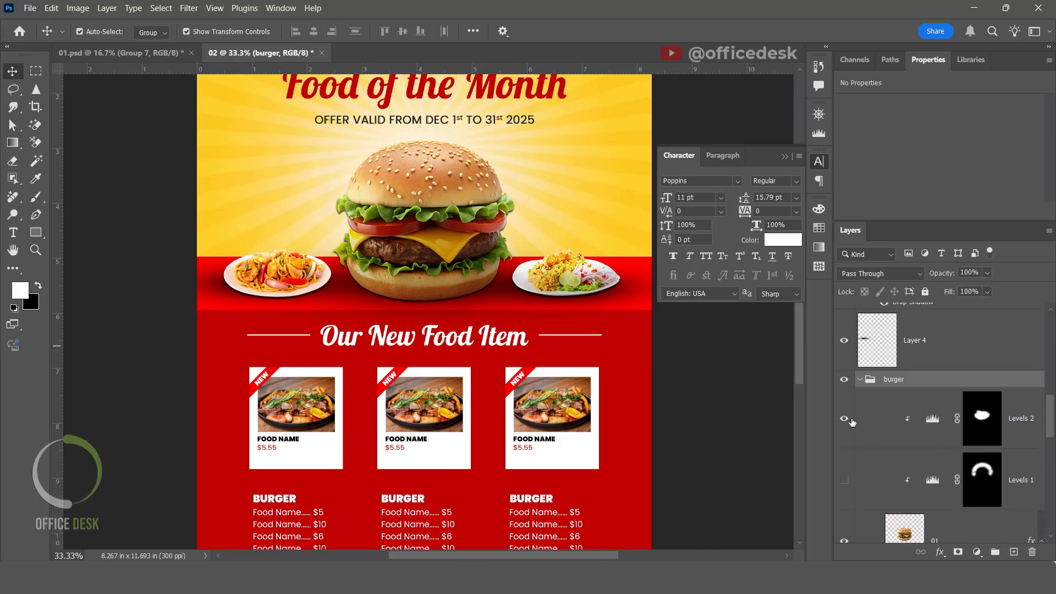
{"action": "left_click", "coordinate": [844, 481]}
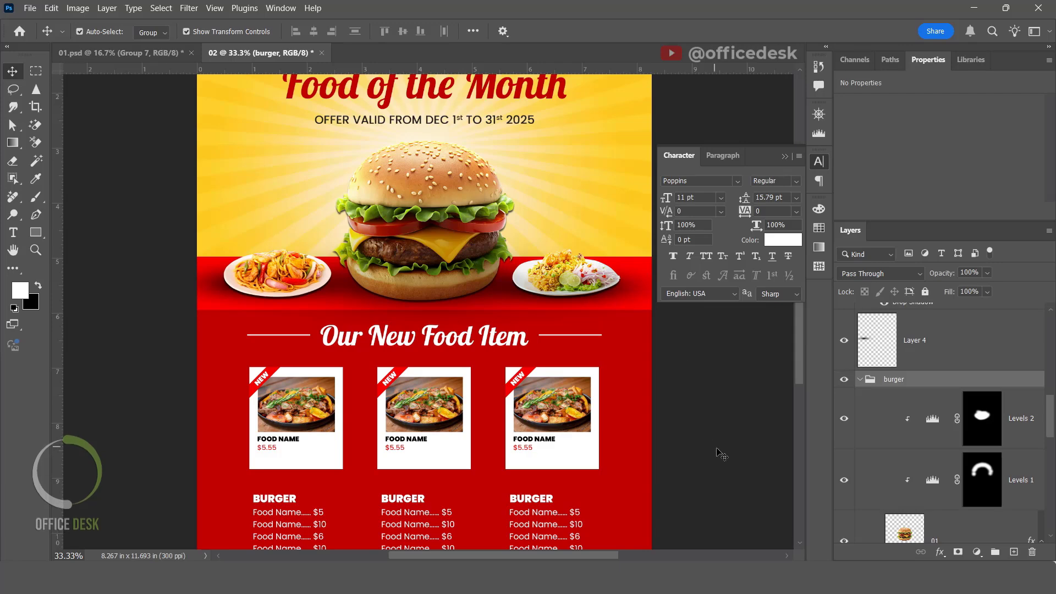
Open the Camera Raw Filter on the 01 burger image layer in the "burger" group.
{"action": "scroll", "coordinate": [731, 473], "scroll_direction": "up", "scroll_amount": 1}
{"action": "key", "text": "ctrl+minus"}
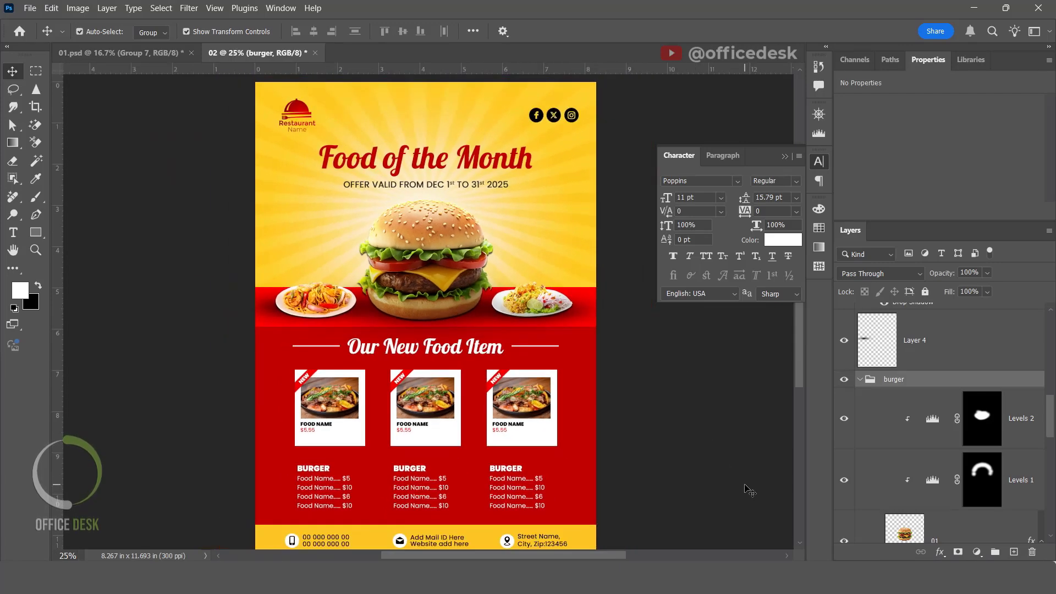
{"action": "scroll", "coordinate": [745, 485], "scroll_direction": "down", "scroll_amount": 1}
{"action": "scroll", "coordinate": [935, 508], "scroll_direction": "down", "scroll_amount": 1}
{"action": "left_click", "coordinate": [941, 513]}
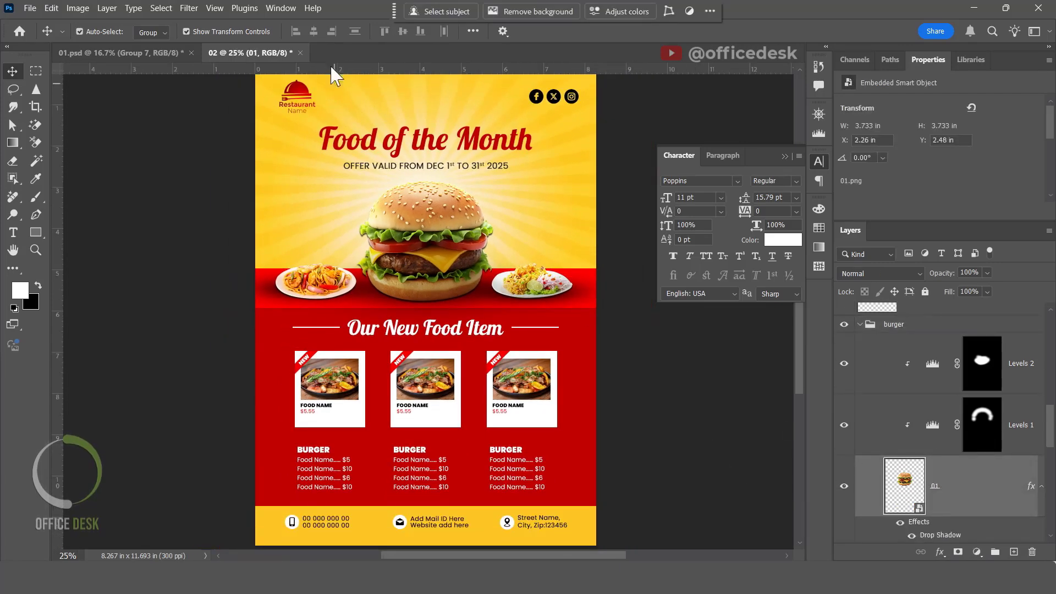
{"action": "left_click", "coordinate": [190, 8]}
{"action": "left_click", "coordinate": [215, 105]}
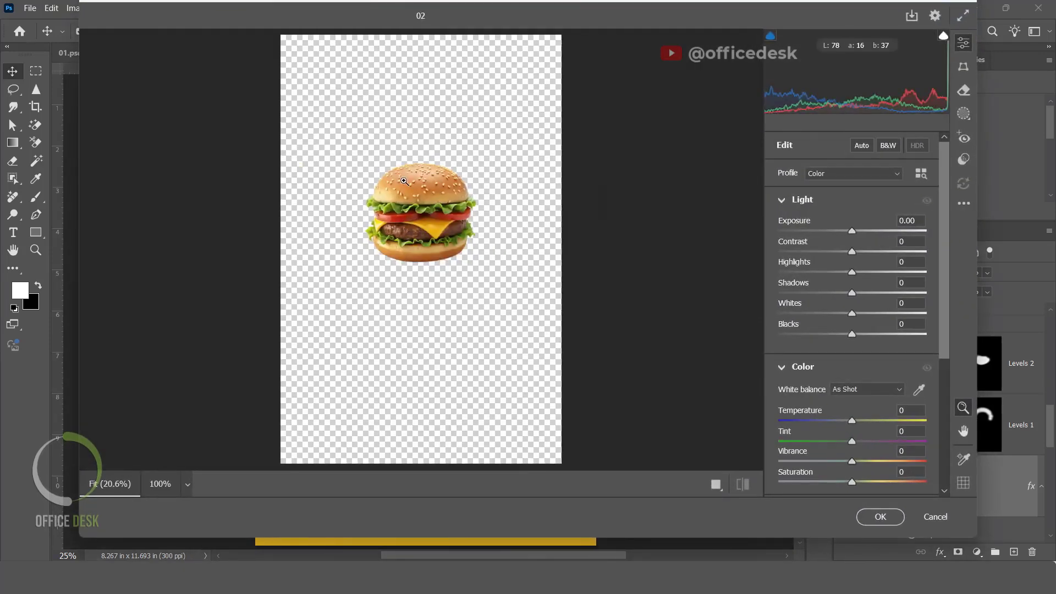
Raise the burger's Vibrance to +56 in Camera Raw and apply the filter.
{"action": "left_click", "coordinate": [404, 181]}
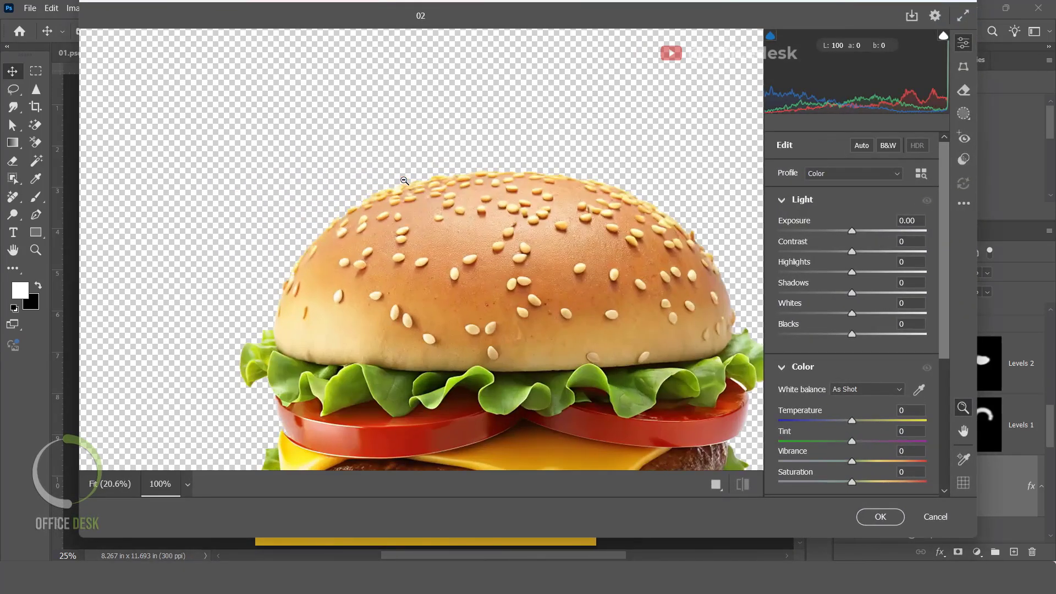
{"action": "left_click", "coordinate": [559, 227], "text": "alt"}
{"action": "key", "text": "h"}
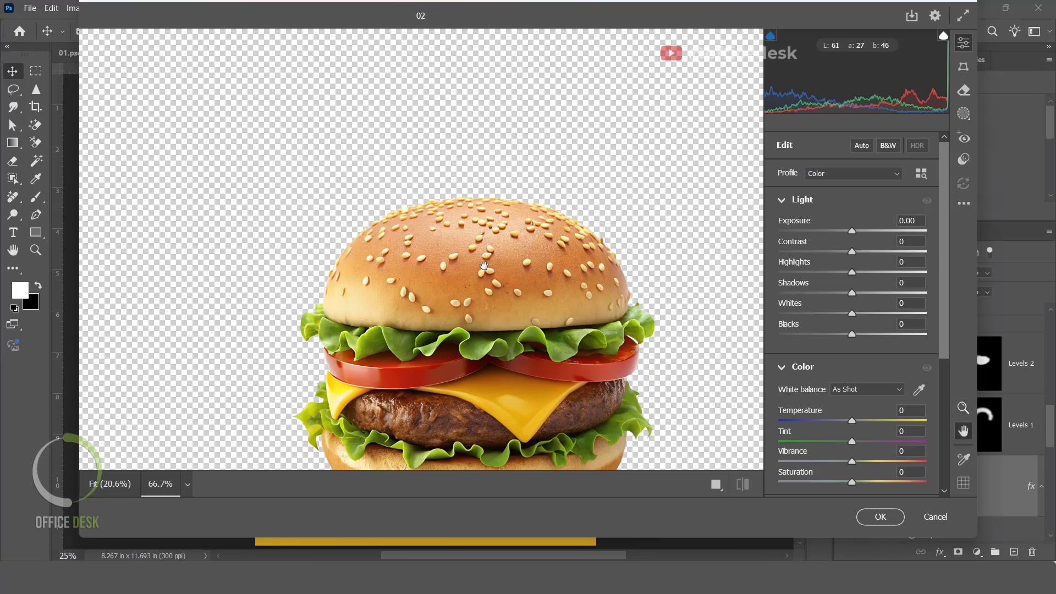
{"action": "left_click_drag", "start_coordinate": [435, 122], "coordinate": [389, 6]}
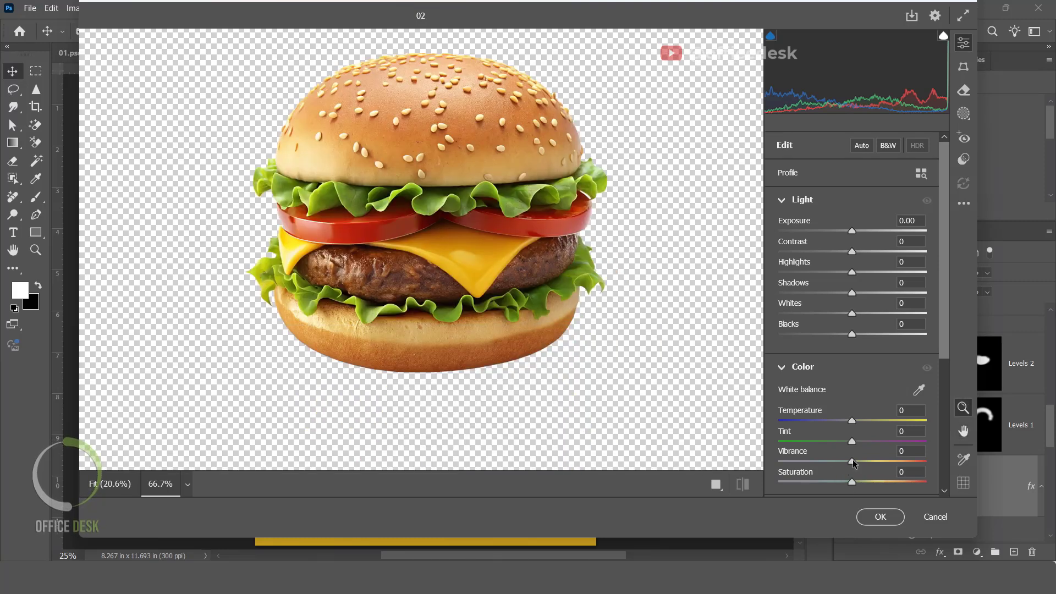
{"action": "left_click_drag", "start_coordinate": [852, 460], "coordinate": [895, 461]}
{"action": "key", "text": "h"}
{"action": "left_click_drag", "start_coordinate": [417, 112], "coordinate": [415, 154]}
{"action": "mouse_move", "coordinate": [893, 460]}
{"action": "left_mouse_down"}
{"action": "mouse_move", "coordinate": [876, 456]}
{"action": "mouse_move", "coordinate": [892, 448]}
{"action": "left_mouse_up"}
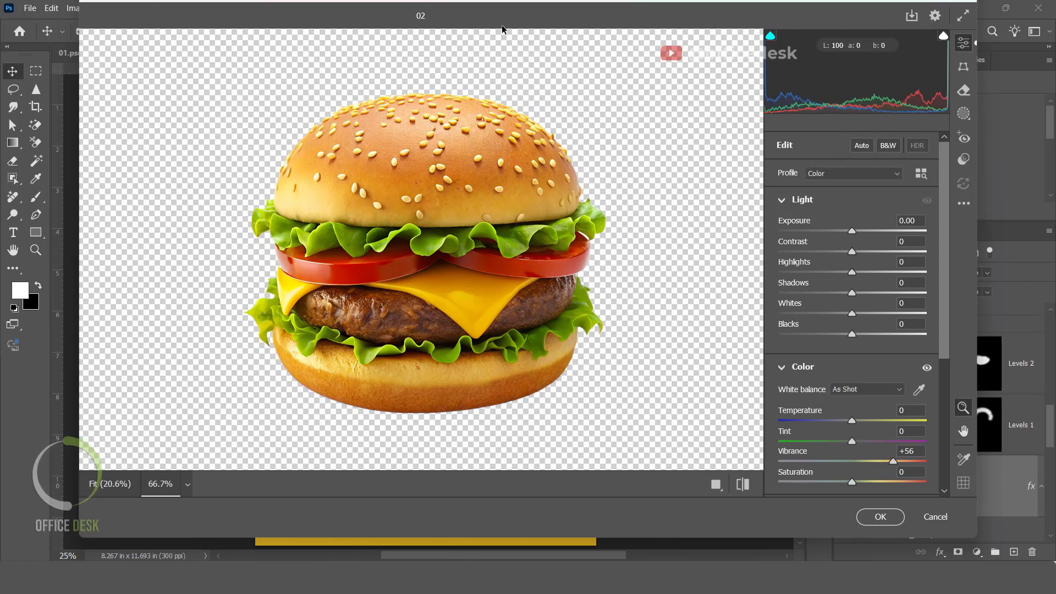
{"action": "left_click", "coordinate": [879, 515]}
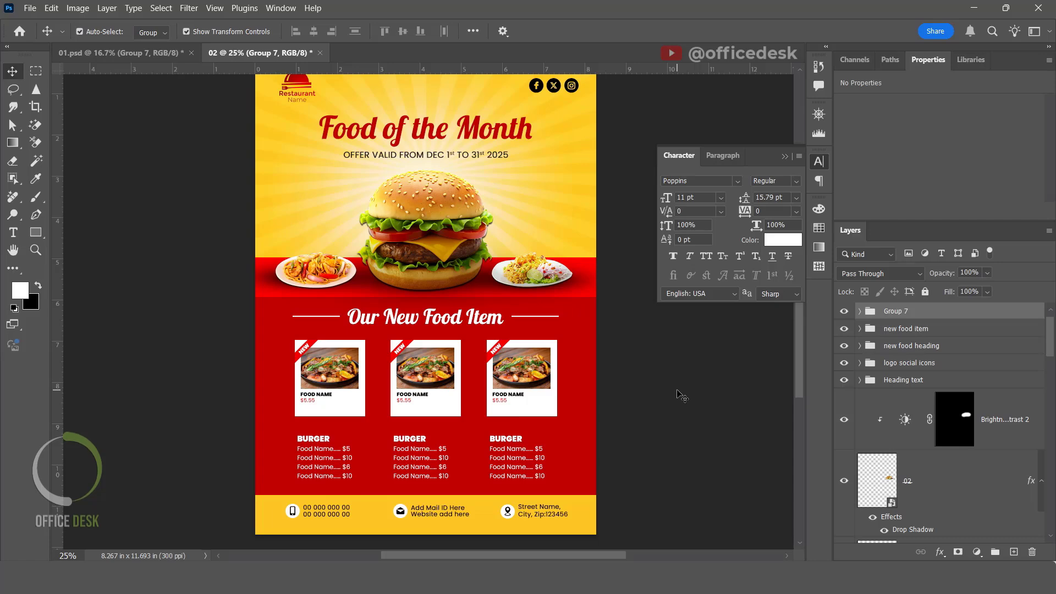
Examine the flyer's burger, side dishes and food items at closer zoom, with the Character panel collapsed.
{"action": "scroll", "coordinate": [682, 396], "scroll_direction": "up", "scroll_amount": 2}
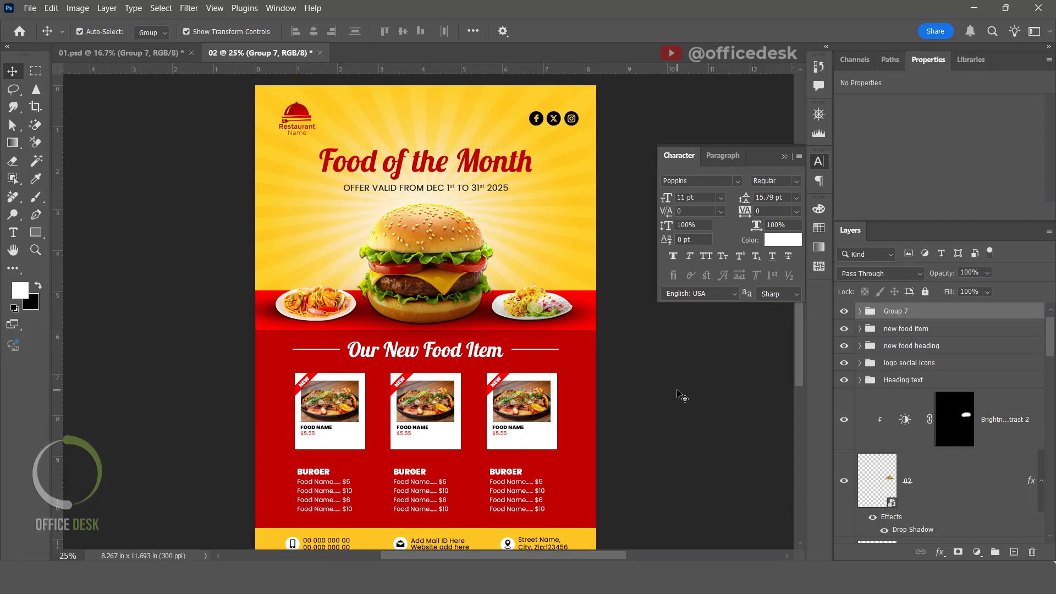
{"action": "key", "text": "ctrl+plus"}
{"action": "key", "text": "ctrl+plus"}
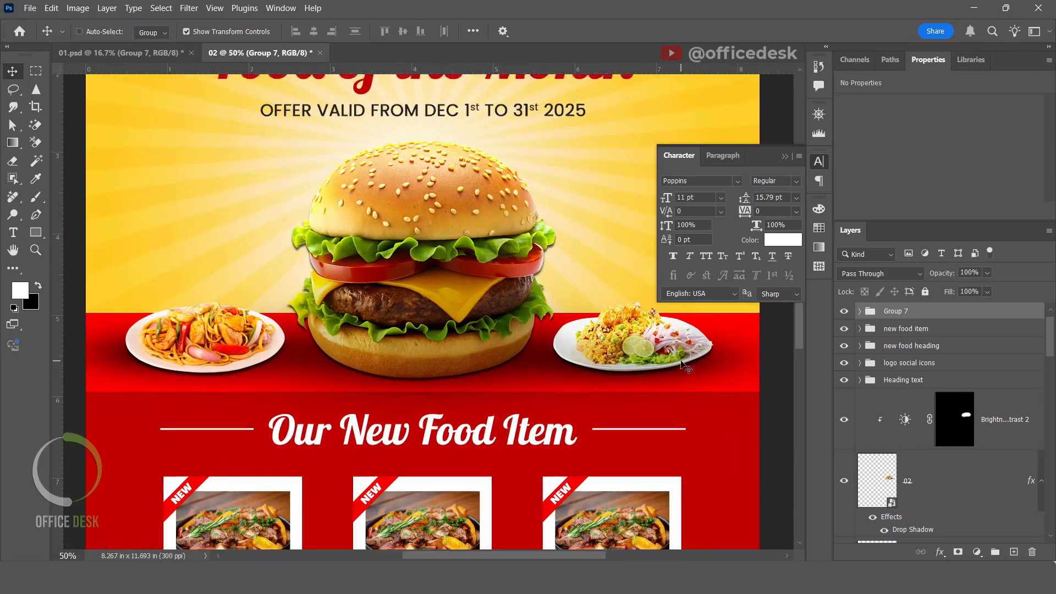
{"action": "key", "text": "ctrl+minus"}
{"action": "left_click", "coordinate": [784, 157]}
{"action": "key", "text": "space"}
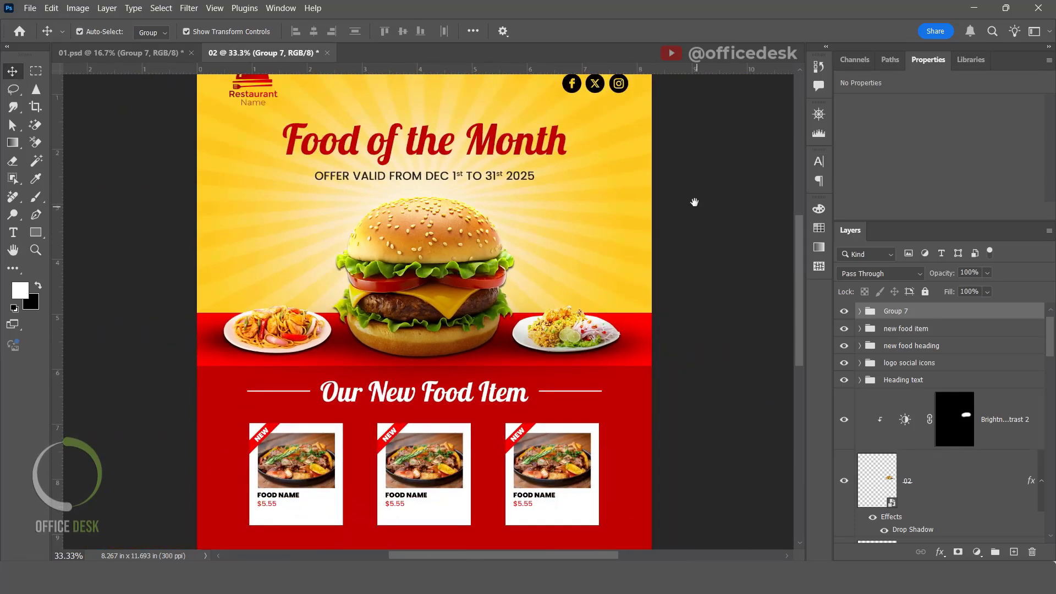
{"action": "left_click_drag", "start_coordinate": [693, 202], "coordinate": [669, 73]}
{"action": "left_click_drag", "start_coordinate": [674, 398], "coordinate": [705, 396]}
{"action": "left_click_drag", "start_coordinate": [730, 227], "coordinate": [723, 375]}
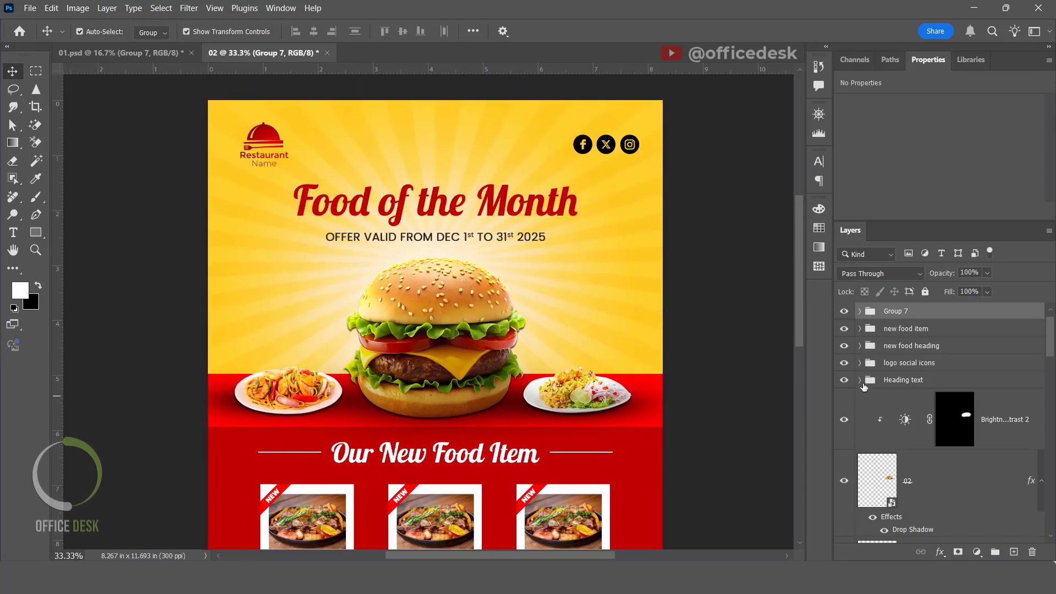
Group the layers from Brightness/Contrast 2 down to Layer 4 and name the group "top others food".
{"action": "left_click", "coordinate": [1006, 432]}
{"action": "scroll", "coordinate": [984, 473], "scroll_direction": "down", "scroll_amount": 5}
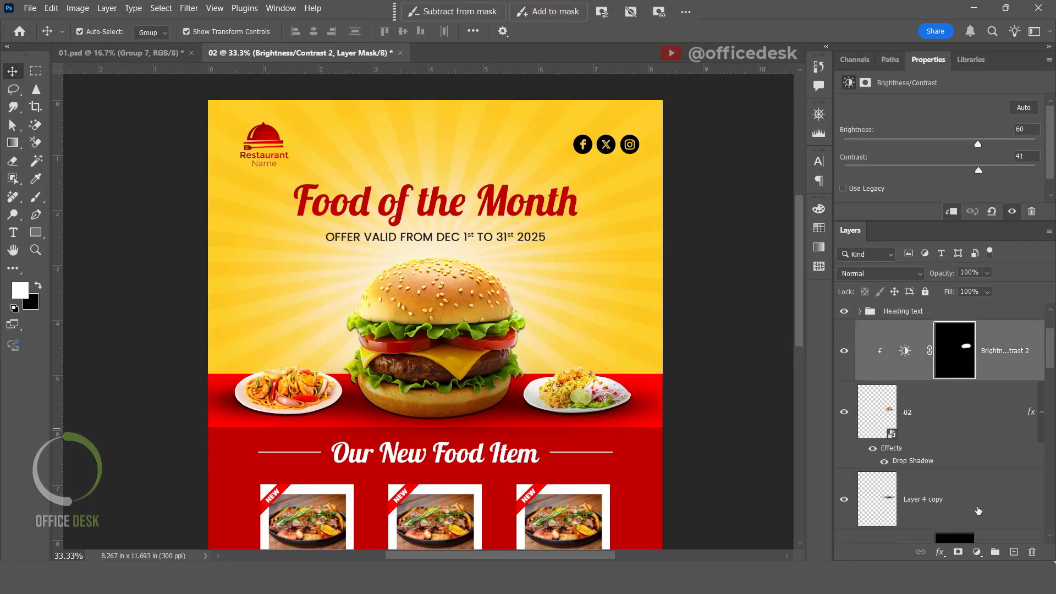
{"action": "left_click", "coordinate": [962, 443], "text": "shift"}
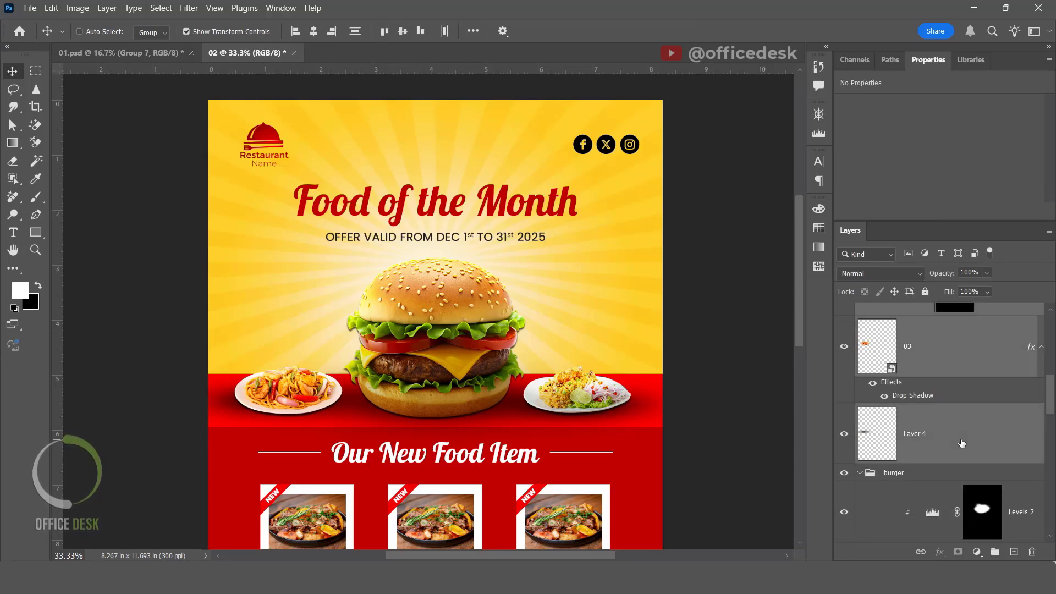
{"action": "key", "text": "ctrl+g"}
{"action": "double_click", "coordinate": [895, 311]}
{"action": "type", "text": "t"}
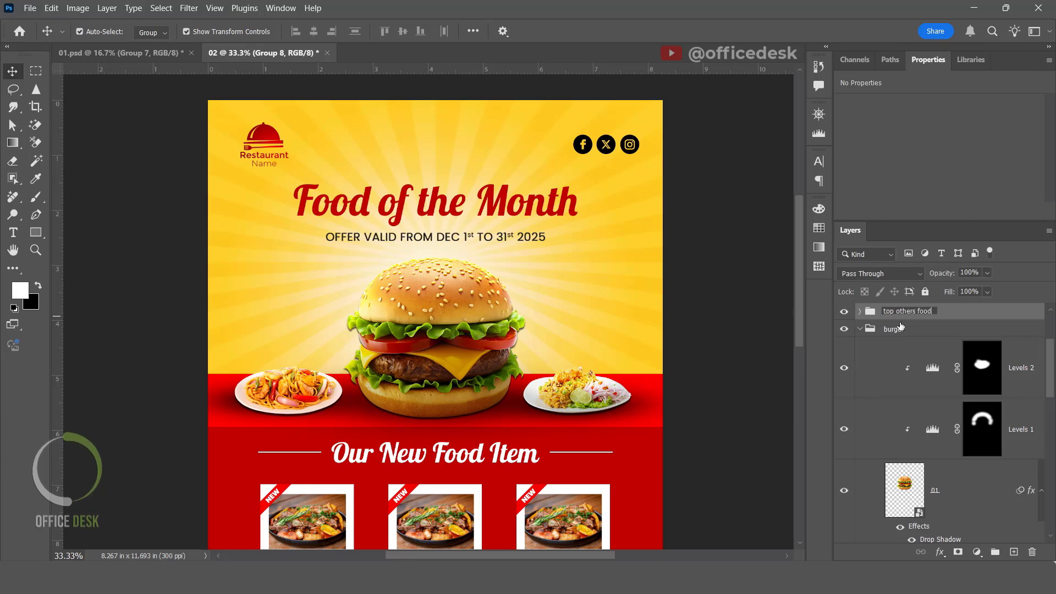
{"action": "type", "text": "op others food"}
{"action": "key", "text": "Return"}
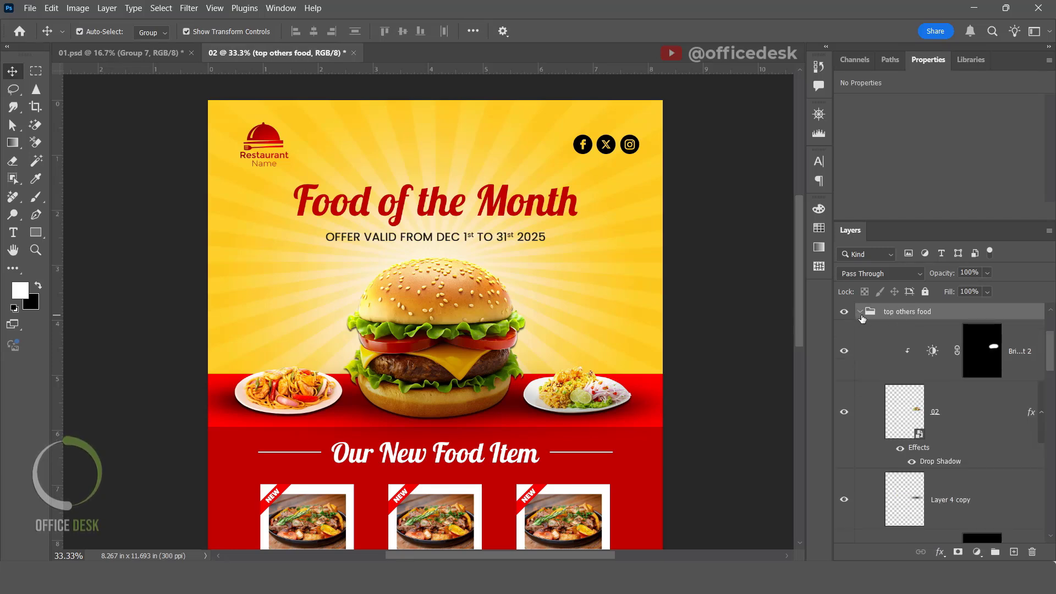
Collapse the open layer groups and check the "top others food" group by toggling its visibility off and on.
{"action": "left_click", "coordinate": [859, 330]}
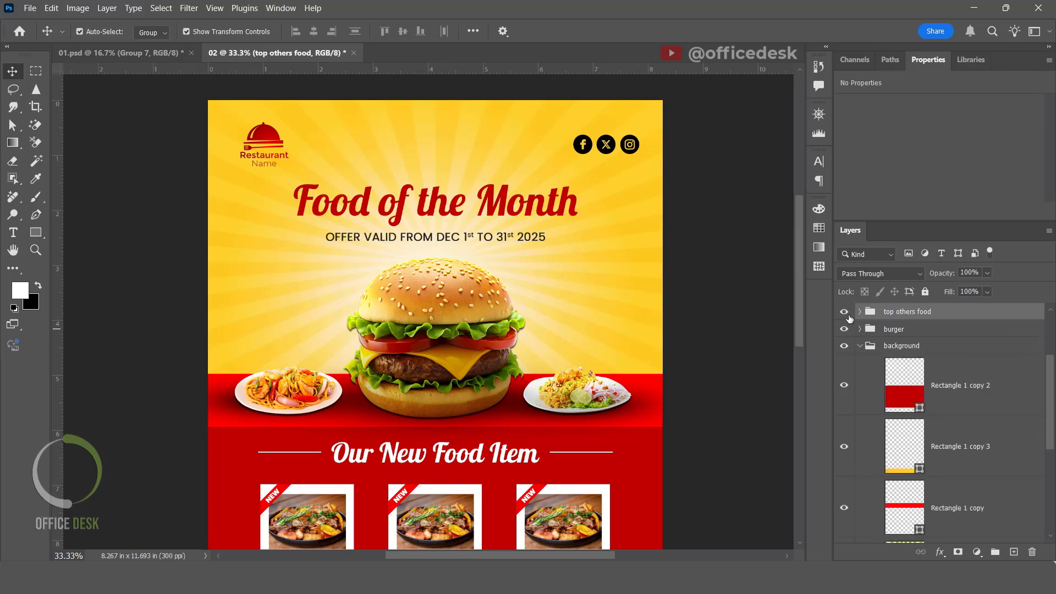
{"action": "left_click", "coordinate": [860, 347]}
{"action": "left_click", "coordinate": [844, 415]}
{"action": "left_click", "coordinate": [844, 414]}
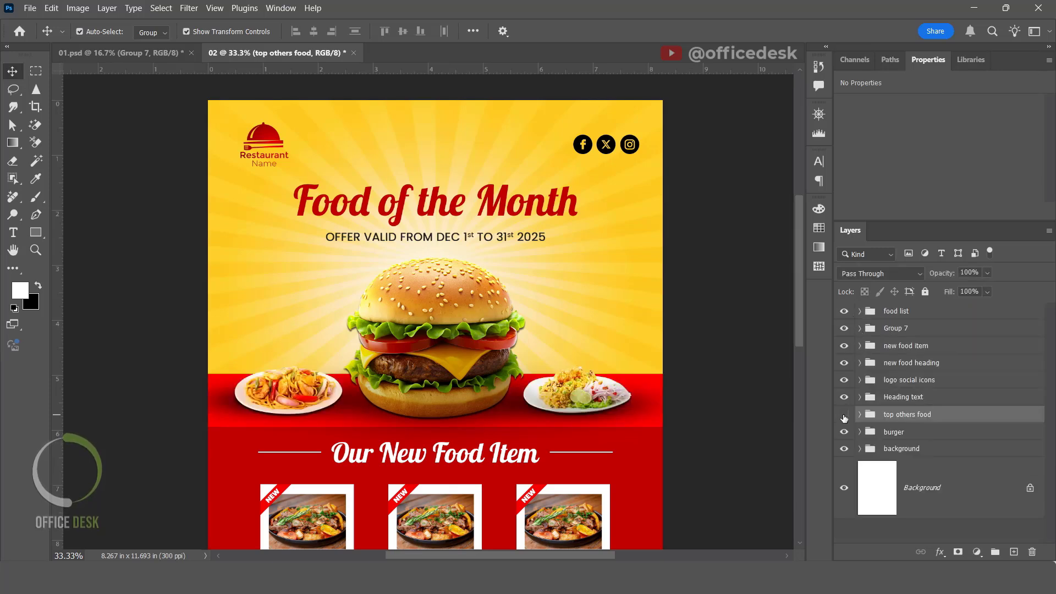
{"action": "left_click", "coordinate": [844, 415]}
{"action": "left_click", "coordinate": [844, 415]}
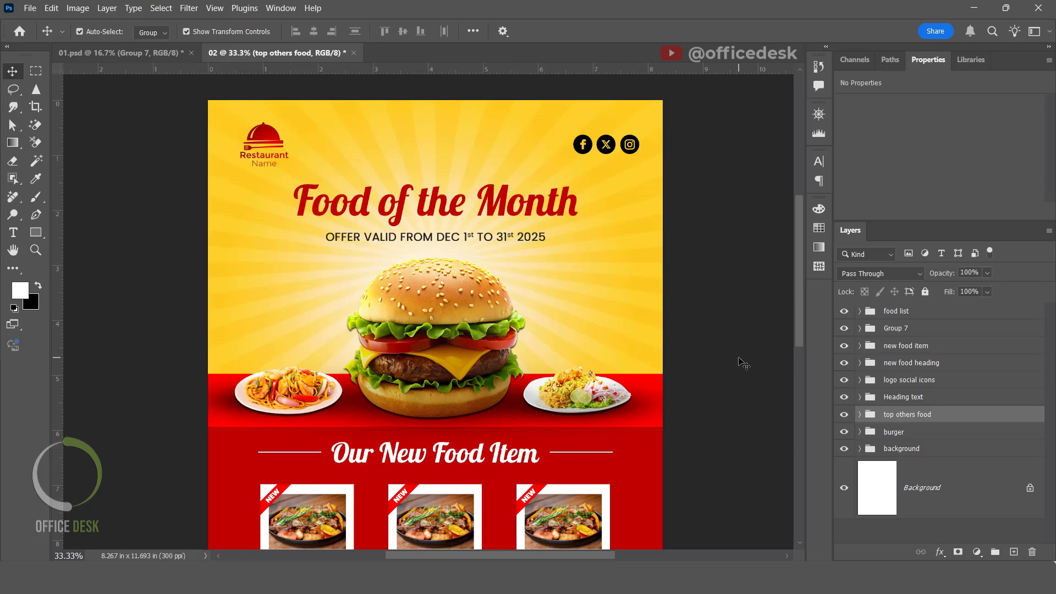
Place 01.png as an embedded image above the "top others food" group and scale it to 11%.
{"action": "left_click", "coordinate": [29, 8]}
{"action": "left_click", "coordinate": [55, 275]}
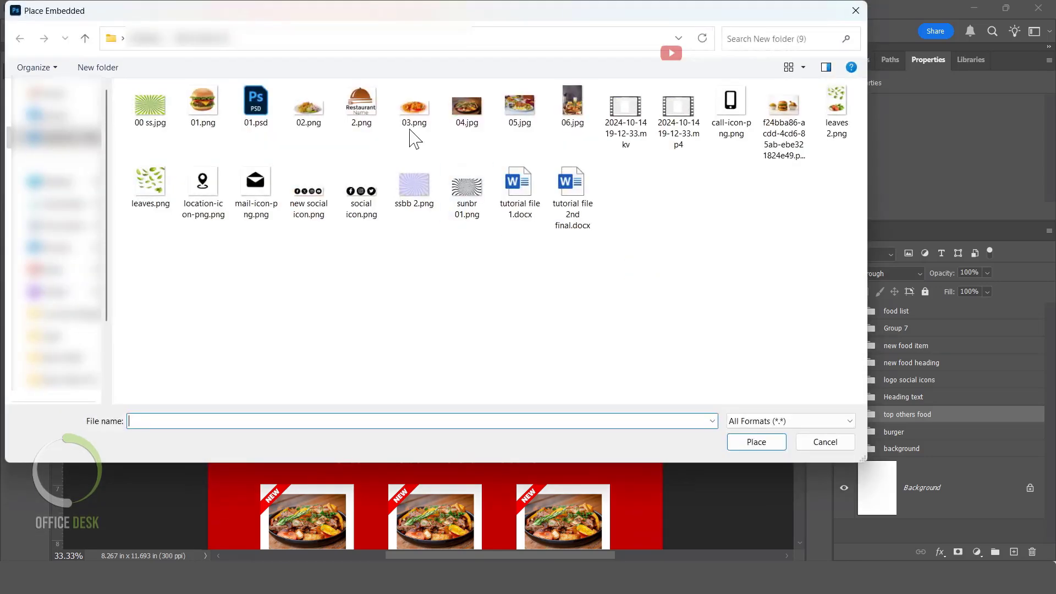
{"action": "left_click", "coordinate": [203, 101]}
{"action": "left_click", "coordinate": [756, 442]}
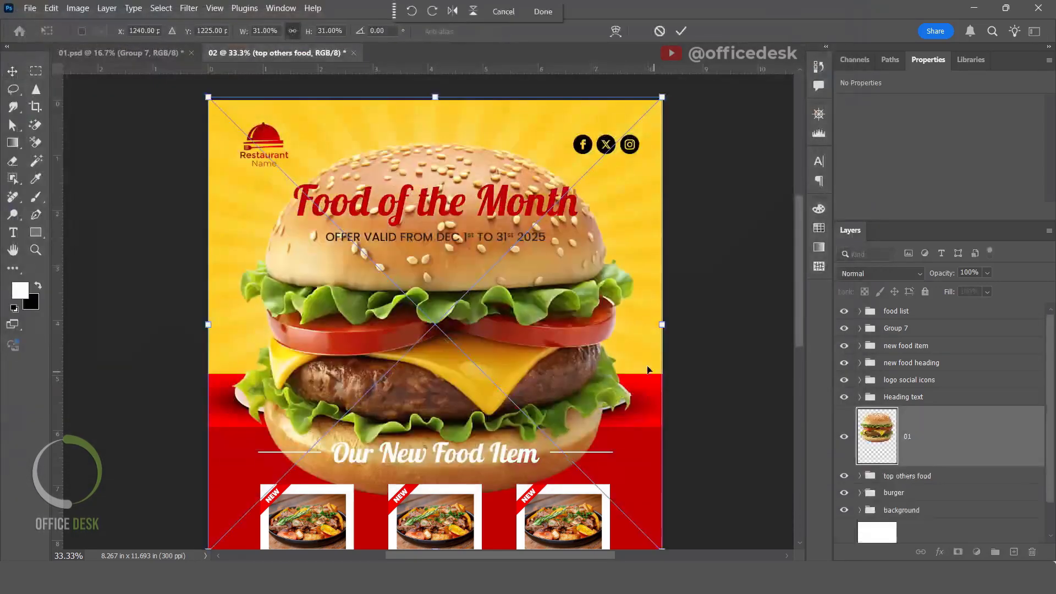
{"action": "left_click_drag", "start_coordinate": [243, 32], "coordinate": [225, 40]}
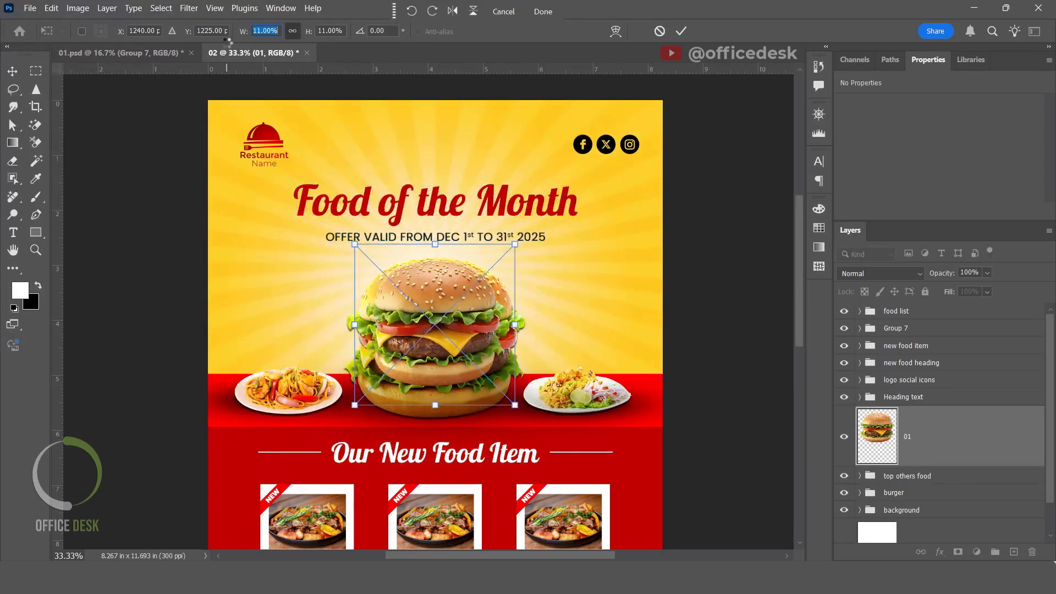
Move the placed burger partly over the flyer's right edge, scaled to 9% and rotated to -24.69°.
{"action": "left_click_drag", "start_coordinate": [531, 217], "coordinate": [465, 184]}
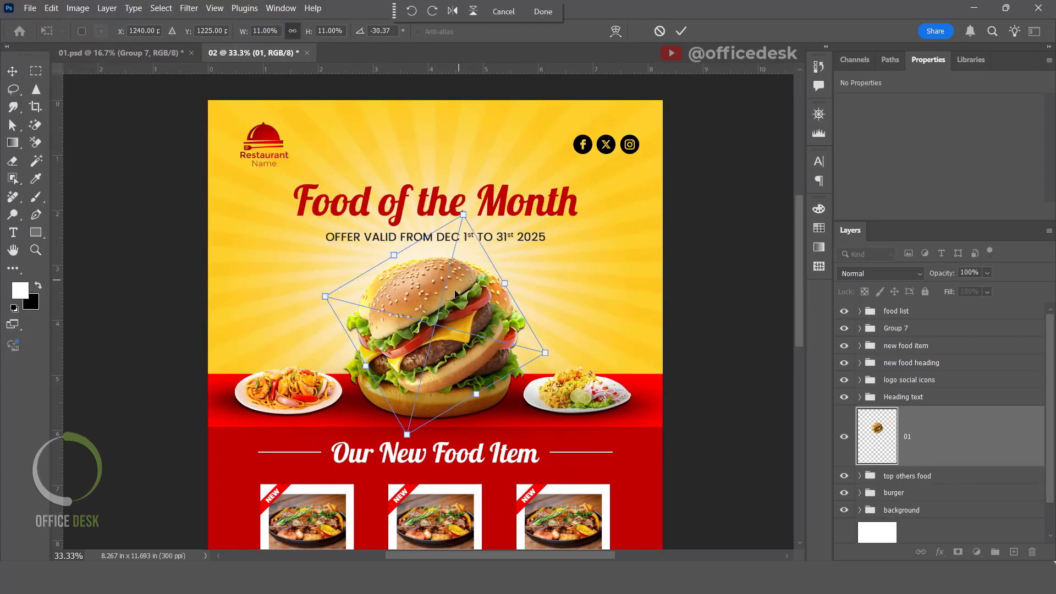
{"action": "left_click_drag", "start_coordinate": [426, 300], "coordinate": [650, 243]}
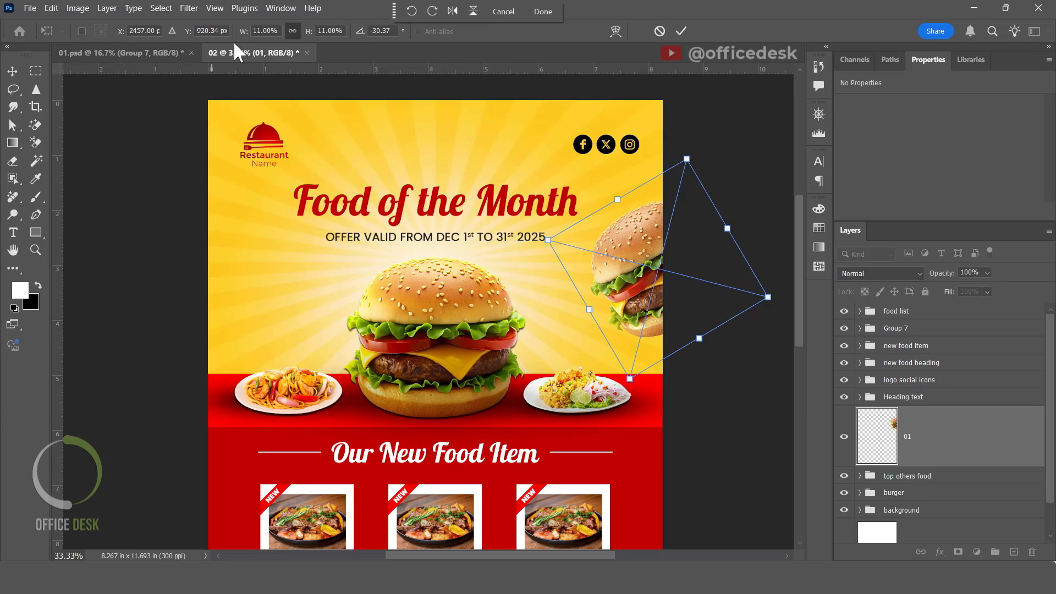
{"action": "left_click_drag", "start_coordinate": [248, 32], "coordinate": [243, 31]}
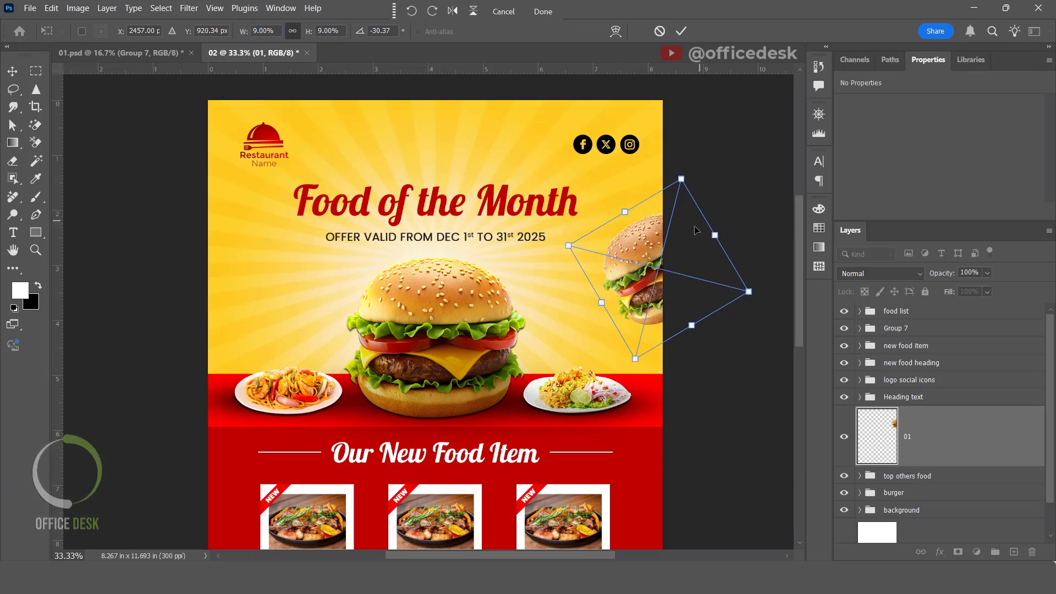
{"action": "left_click_drag", "start_coordinate": [715, 137], "coordinate": [728, 141]}
{"action": "left_click", "coordinate": [682, 31]}
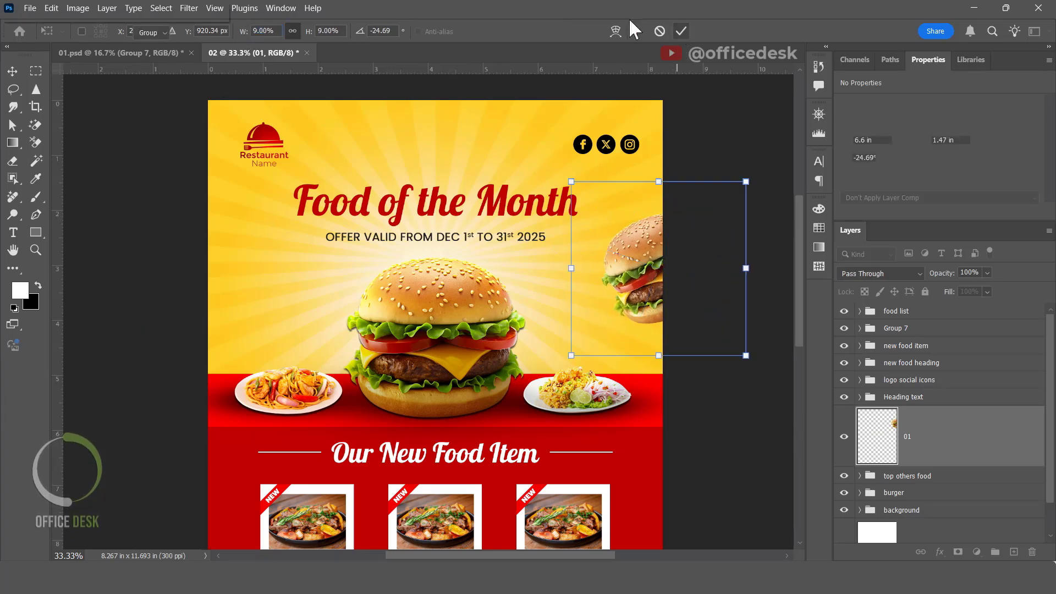
Apply a Motion Blur to the right-edge burger with a 90° angle and a 42-pixel distance.
{"action": "left_click", "coordinate": [214, 7]}
{"action": "mouse_move", "coordinate": [188, 8]}
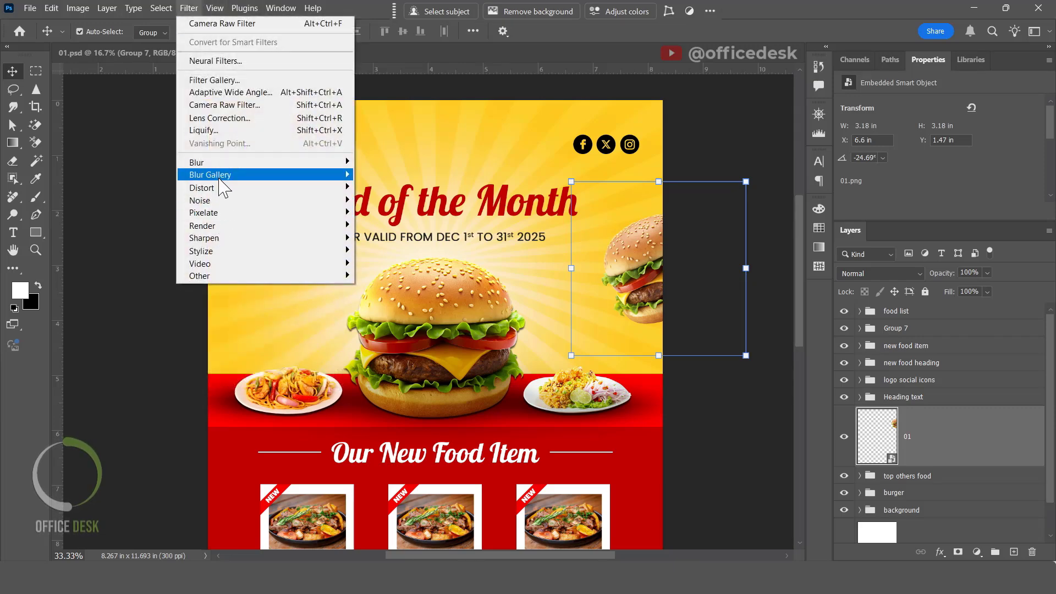
{"action": "mouse_move", "coordinate": [220, 165]}
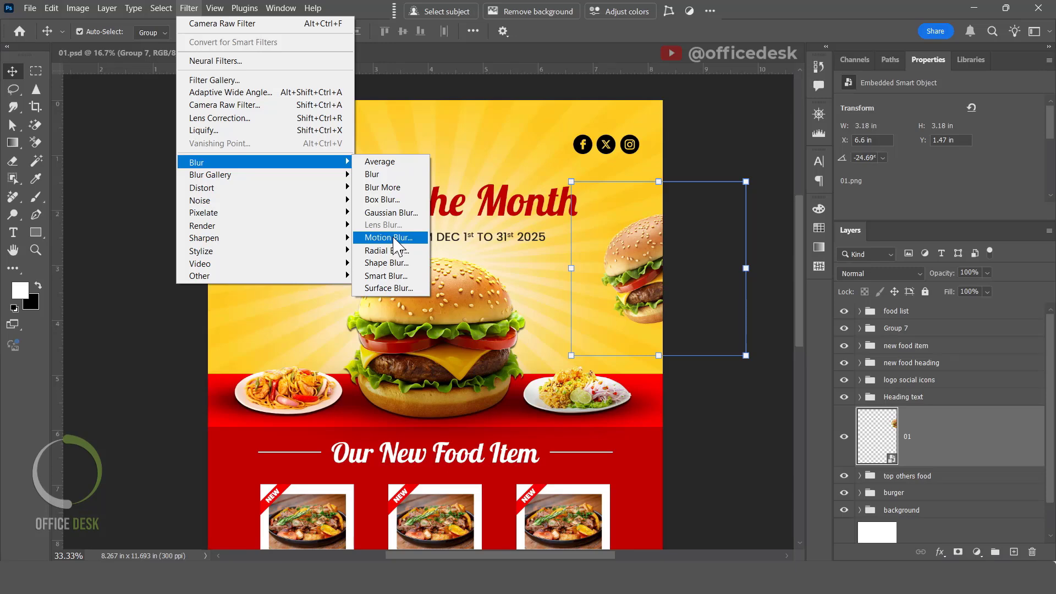
{"action": "left_click", "coordinate": [394, 242]}
{"action": "left_click_drag", "start_coordinate": [707, 107], "coordinate": [774, 234]}
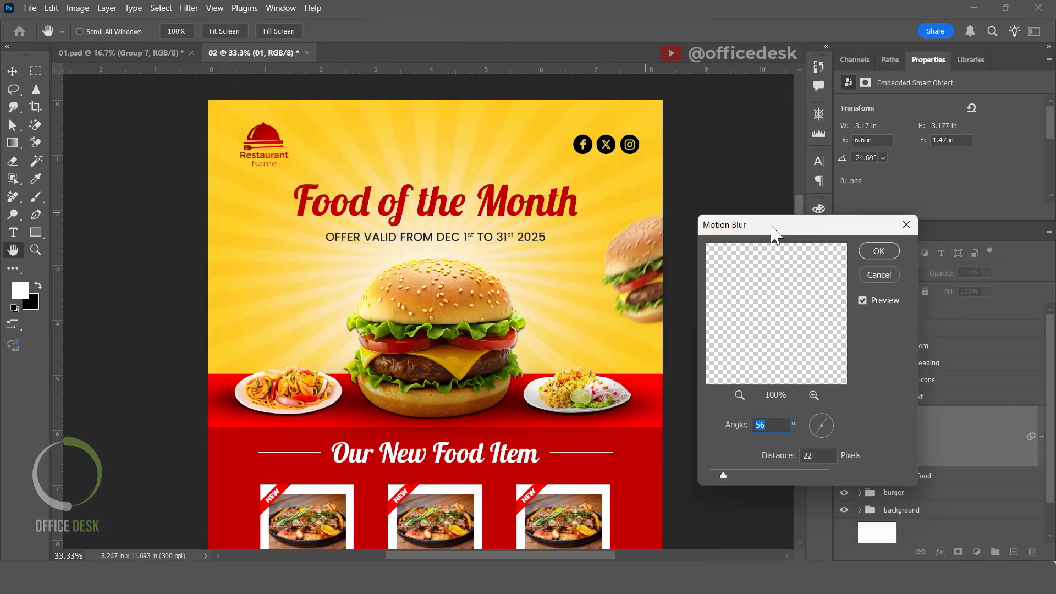
{"action": "left_click_drag", "start_coordinate": [725, 471], "coordinate": [738, 471]}
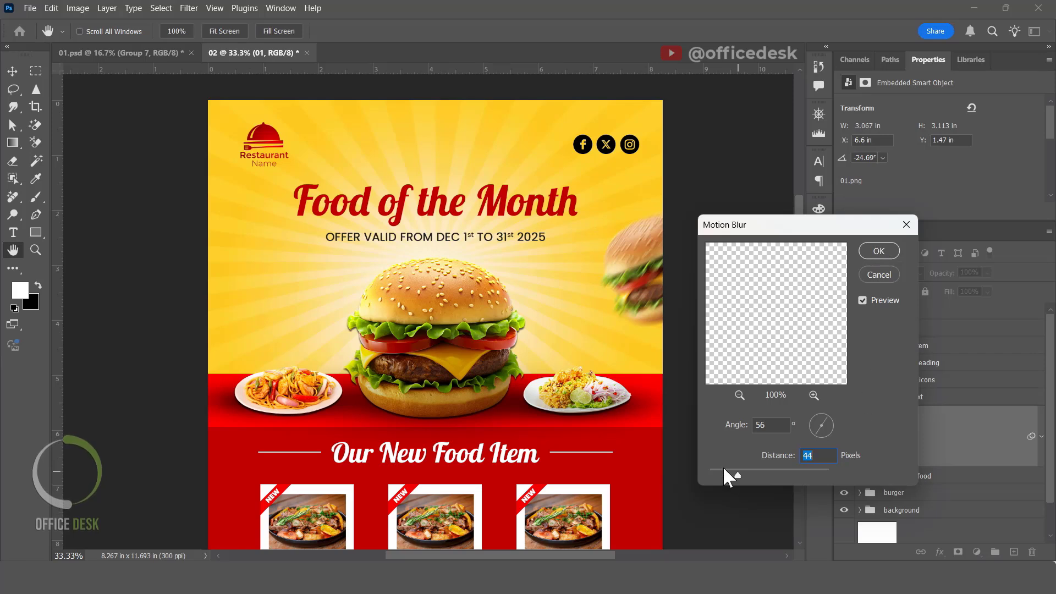
{"action": "left_click_drag", "start_coordinate": [728, 471], "coordinate": [734, 472]}
{"action": "mouse_move", "coordinate": [820, 421]}
{"action": "left_mouse_down"}
{"action": "mouse_move", "coordinate": [813, 414]}
{"action": "mouse_move", "coordinate": [831, 421]}
{"action": "mouse_move", "coordinate": [822, 417]}
{"action": "left_mouse_up"}
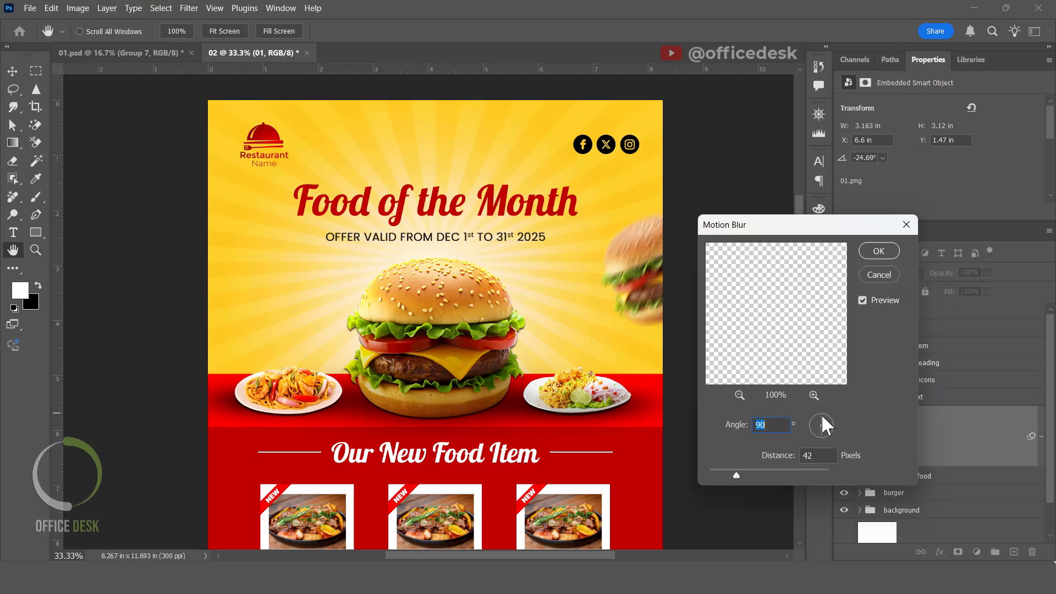
{"action": "left_click", "coordinate": [879, 251]}
Duplicate the blurred right-edge burger, flip the copy vertically and place it partly over the flyer's left edge.
{"action": "left_click_drag", "start_coordinate": [651, 253], "coordinate": [256, 262]}
{"action": "key", "text": "ctrl+t"}
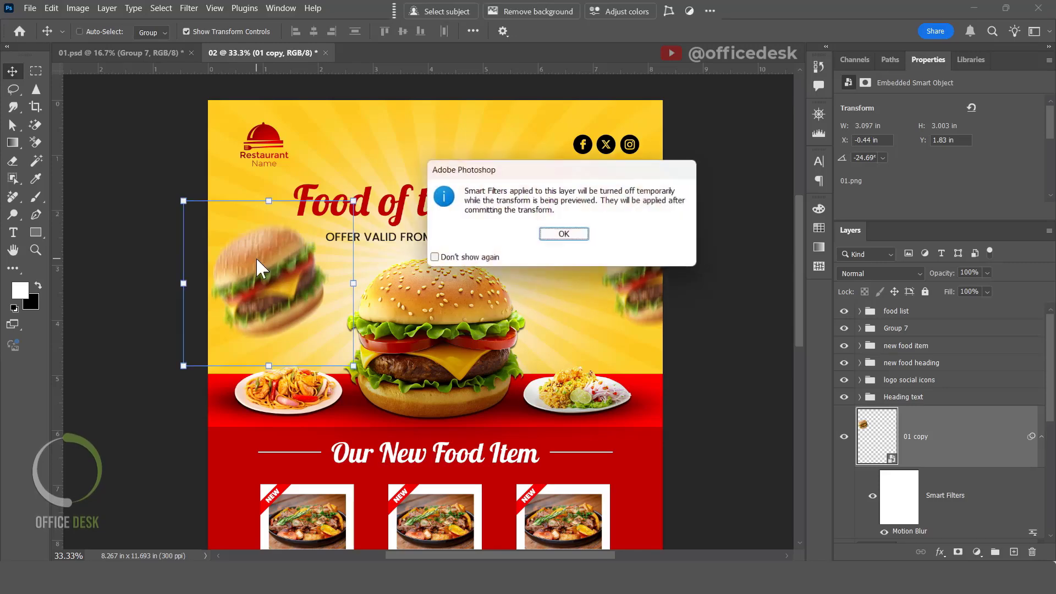
{"action": "left_click", "coordinate": [550, 237]}
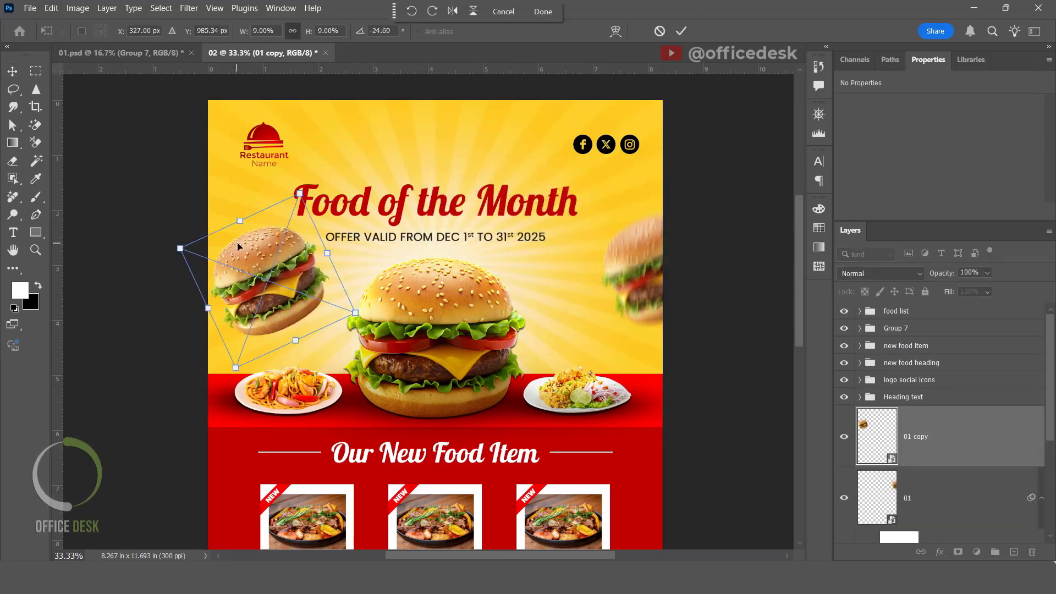
{"action": "right_click", "coordinate": [261, 253]}
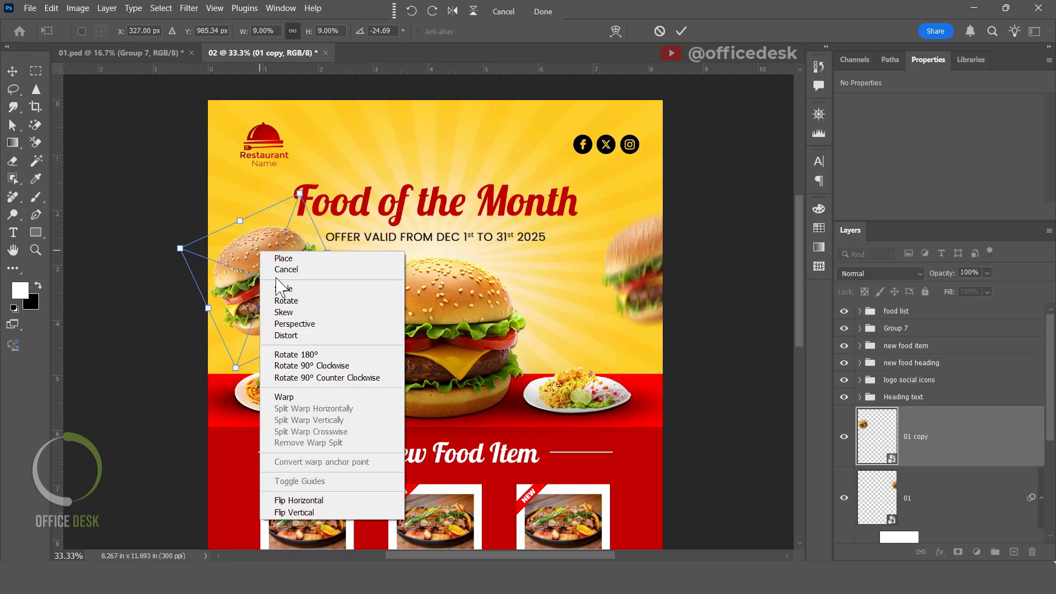
{"action": "left_click", "coordinate": [297, 511]}
{"action": "left_click_drag", "start_coordinate": [295, 258], "coordinate": [238, 232]}
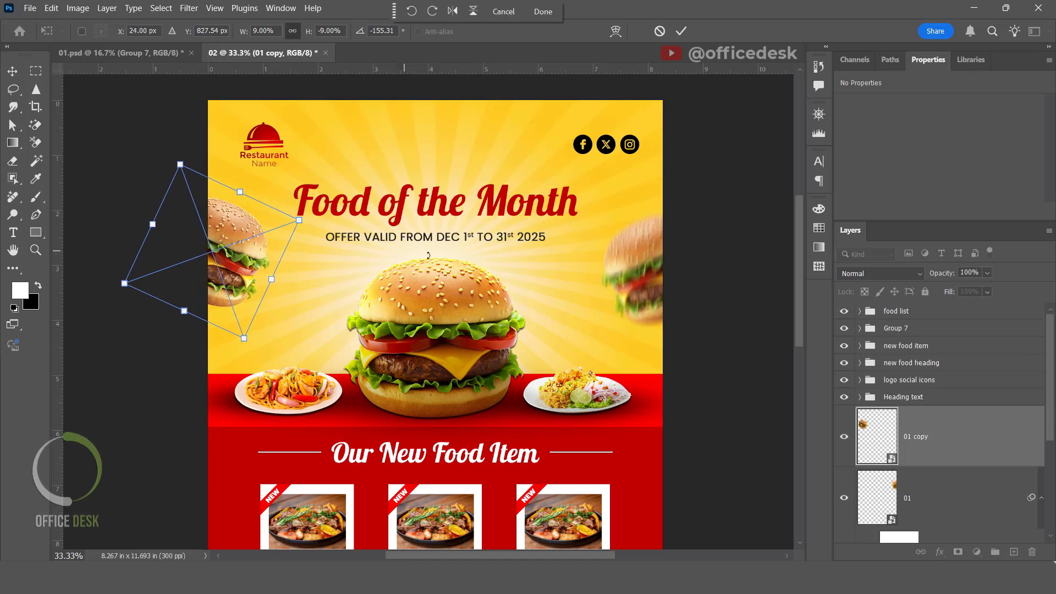
{"action": "left_click", "coordinate": [680, 31]}
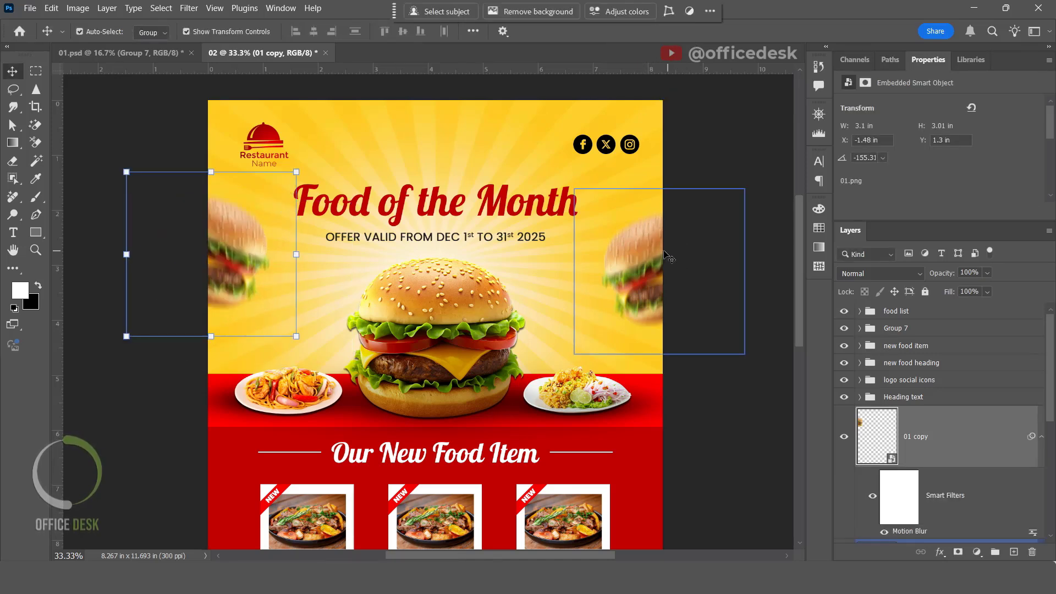
Shift the right-edge burger slightly outward and down, and give it a drop shadow.
{"action": "left_click", "coordinate": [651, 266]}
{"action": "left_click_drag", "start_coordinate": [654, 275], "coordinate": [654, 270]}
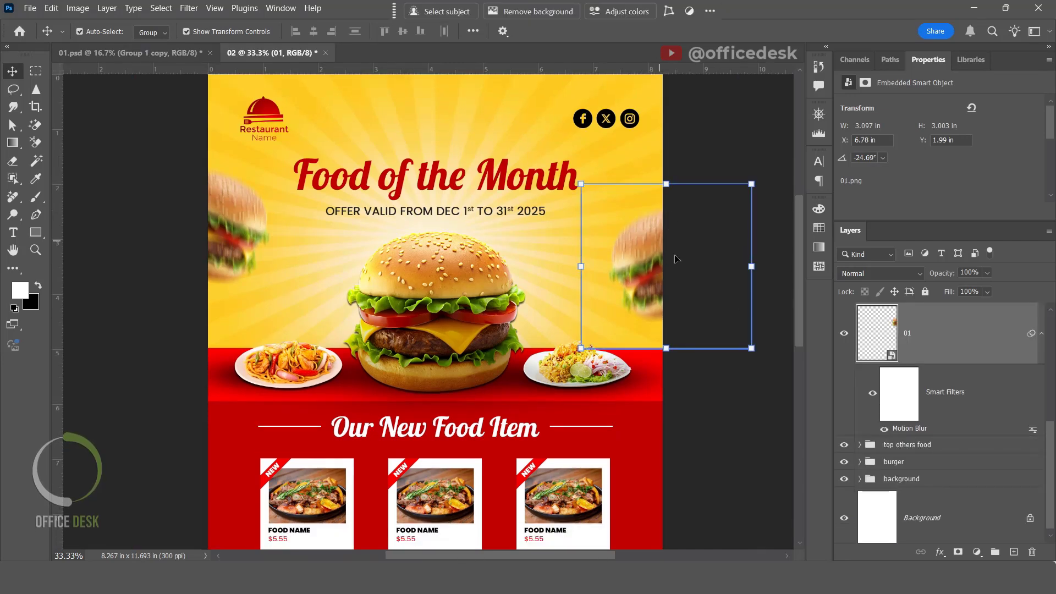
{"action": "left_click", "coordinate": [940, 556]}
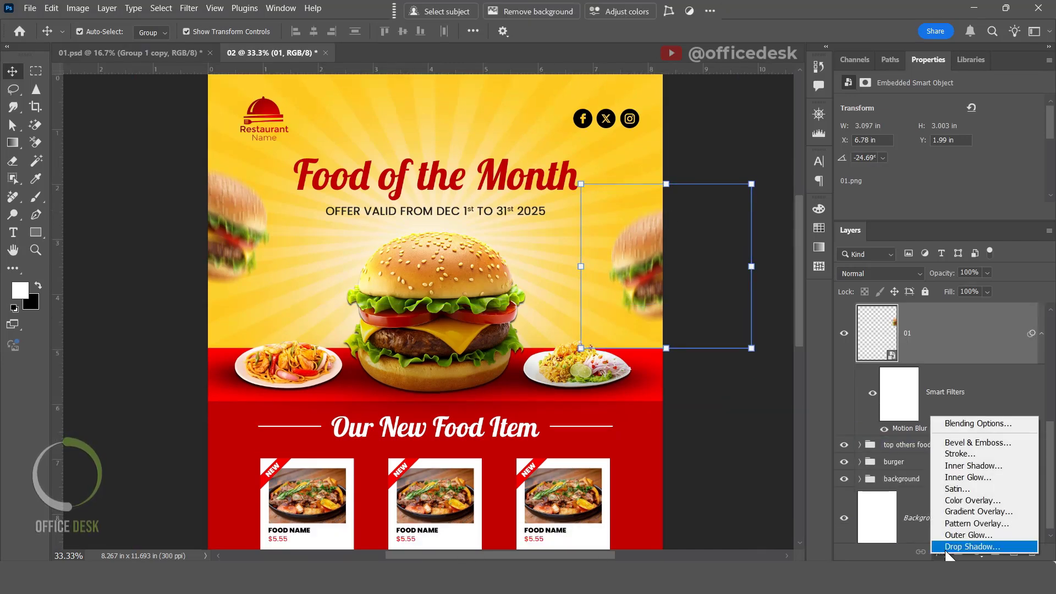
{"action": "left_click", "coordinate": [1004, 540]}
{"action": "left_click_drag", "start_coordinate": [654, 128], "coordinate": [316, 335]}
{"action": "left_click", "coordinate": [517, 363]}
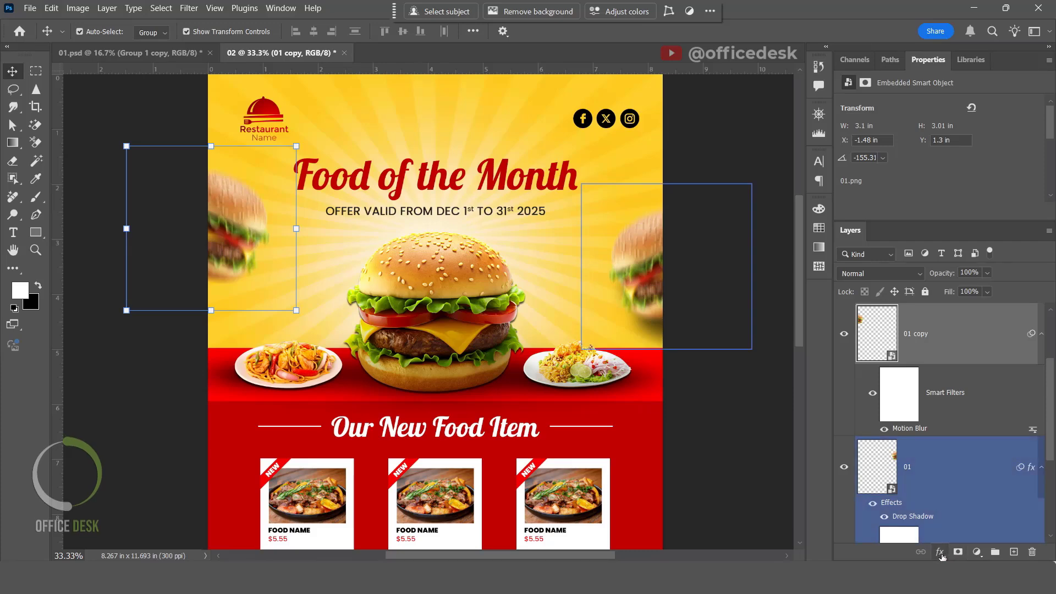
Add a black Multiply drop shadow to the left-edge burger with 70% opacity, 50° angle, 153 px distance and 95 px size.
{"action": "left_click", "coordinate": [940, 552]}
{"action": "left_click", "coordinate": [946, 546]}
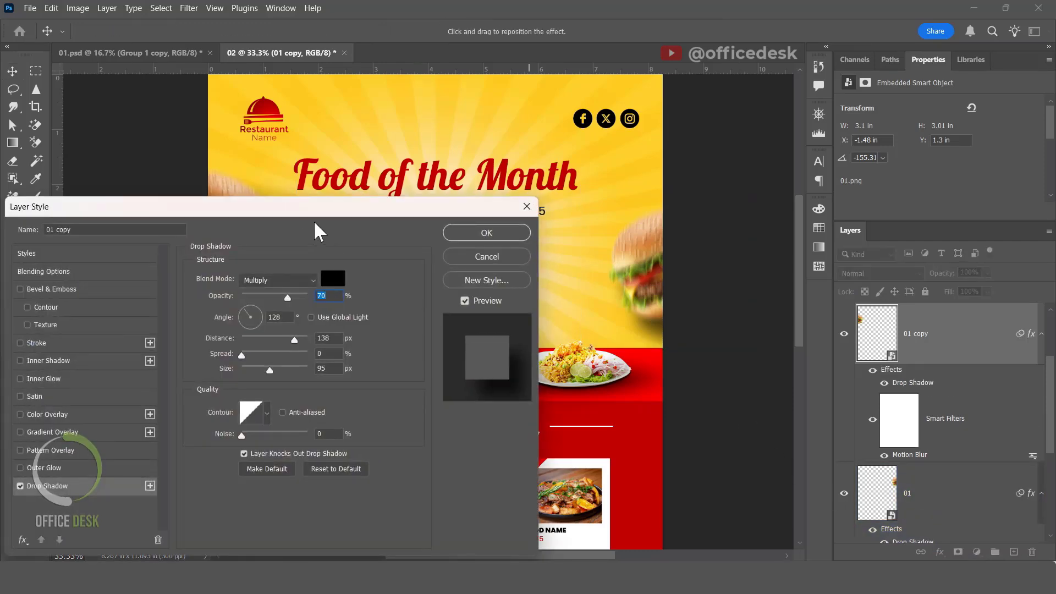
{"action": "left_click_drag", "start_coordinate": [307, 212], "coordinate": [740, 230]}
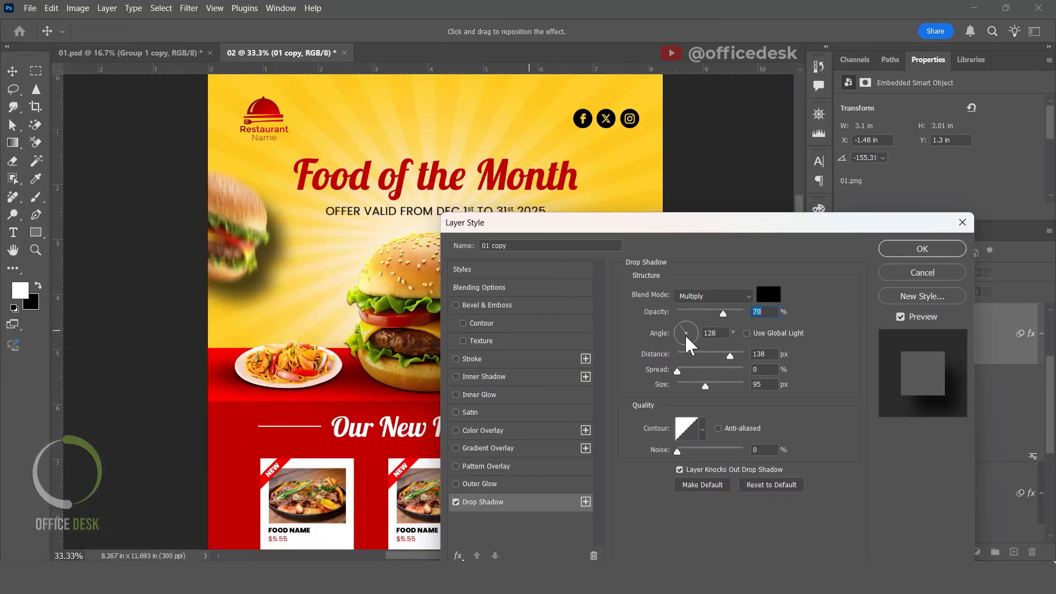
{"action": "left_click_drag", "start_coordinate": [272, 278], "coordinate": [236, 280]}
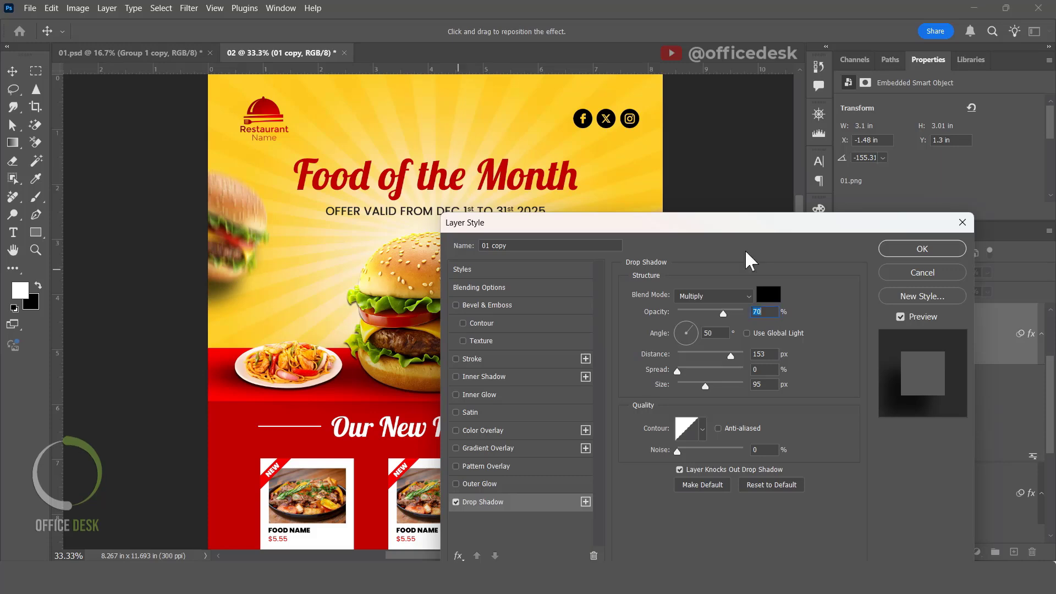
{"action": "left_click", "coordinate": [893, 248]}
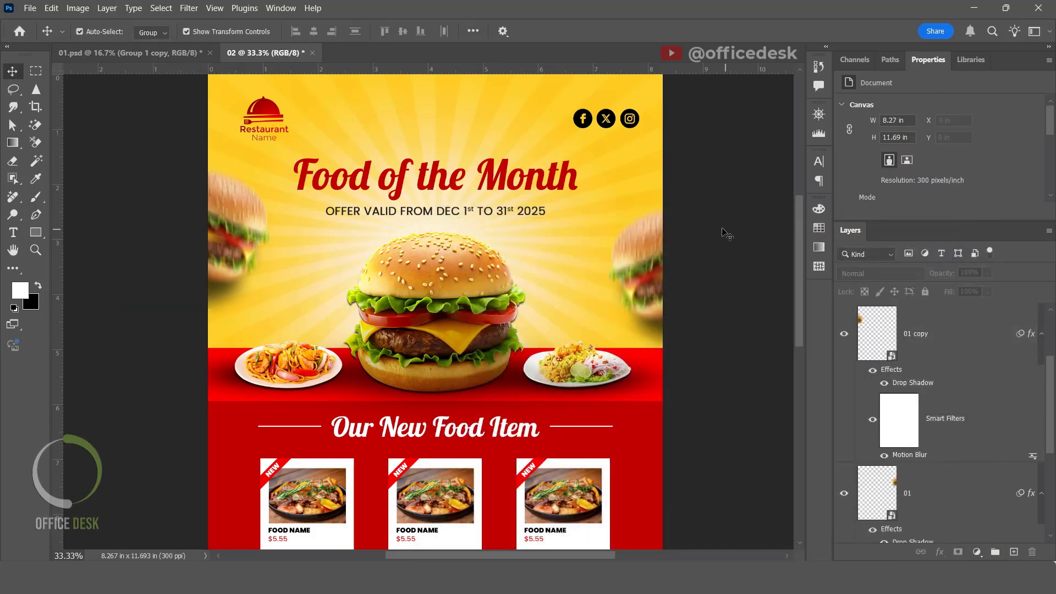
Nudge the right-edge burger up and inward, and position the leaves layer evenly around the main burger.
{"action": "mouse_move", "coordinate": [647, 231]}
{"action": "left_mouse_down"}
{"action": "mouse_move", "coordinate": [656, 238]}
{"action": "mouse_move", "coordinate": [643, 217]}
{"action": "left_mouse_up"}
{"action": "left_click", "coordinate": [765, 379]}
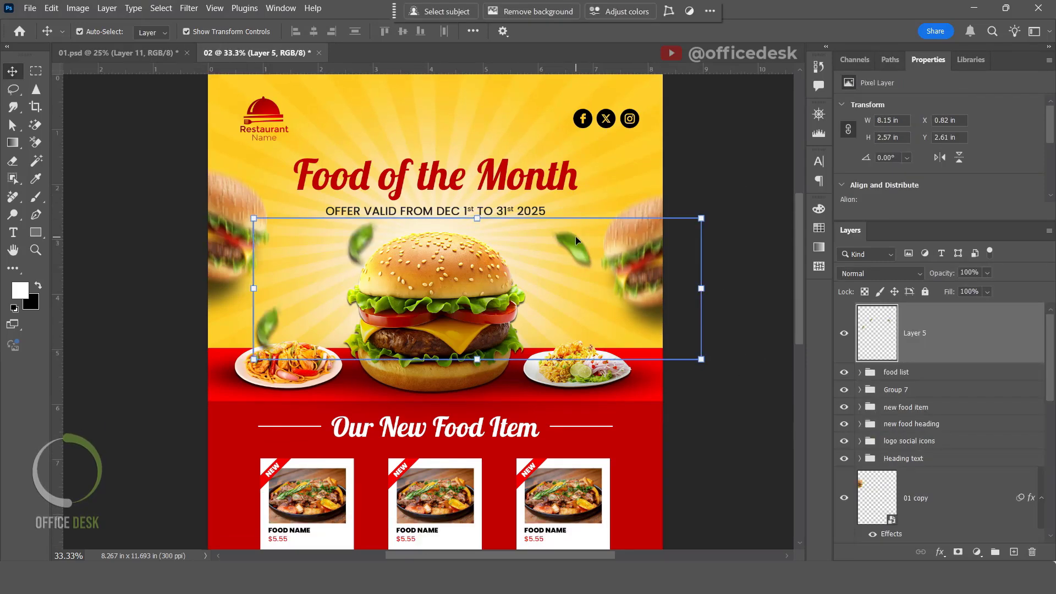
{"action": "left_click_drag", "start_coordinate": [575, 236], "coordinate": [532, 251]}
Move the leaves layer into the "background" group, between "Rectangle 1 copy" and "00 ss".
{"action": "scroll", "coordinate": [972, 358], "scroll_direction": "down", "scroll_amount": 3}
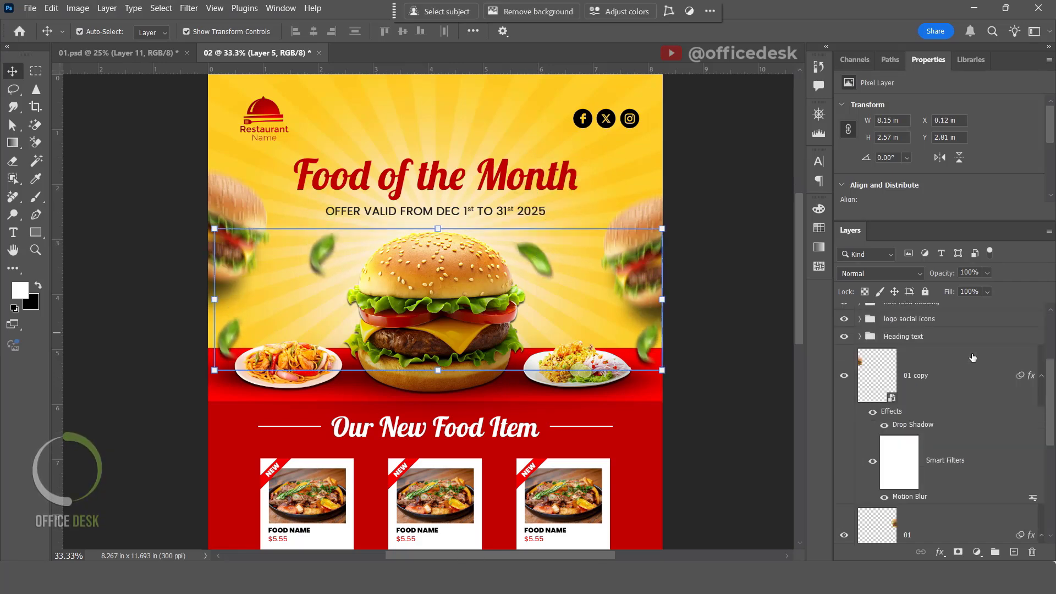
{"action": "scroll", "coordinate": [972, 357], "scroll_direction": "up", "scroll_amount": 3}
{"action": "left_click_drag", "start_coordinate": [927, 335], "coordinate": [857, 461]}
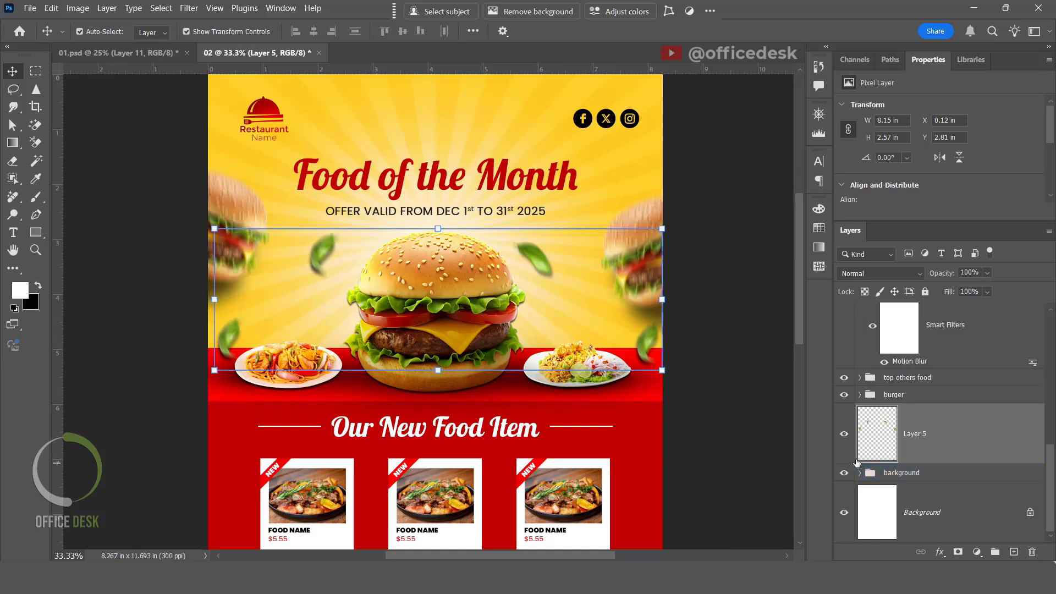
{"action": "left_click", "coordinate": [857, 475]}
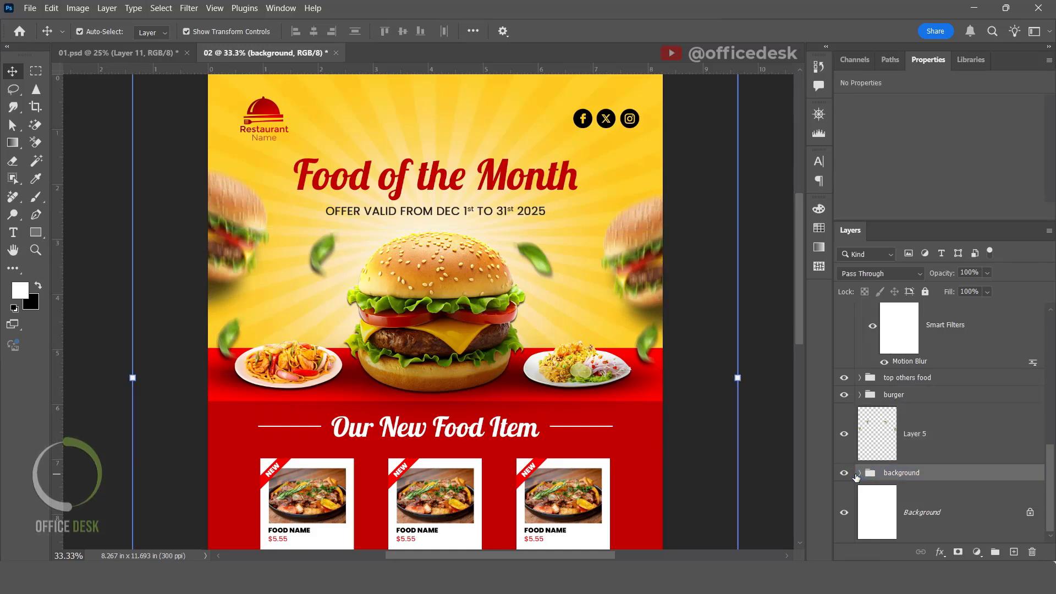
{"action": "left_click", "coordinate": [860, 474]}
{"action": "left_click_drag", "start_coordinate": [880, 406], "coordinate": [970, 461]}
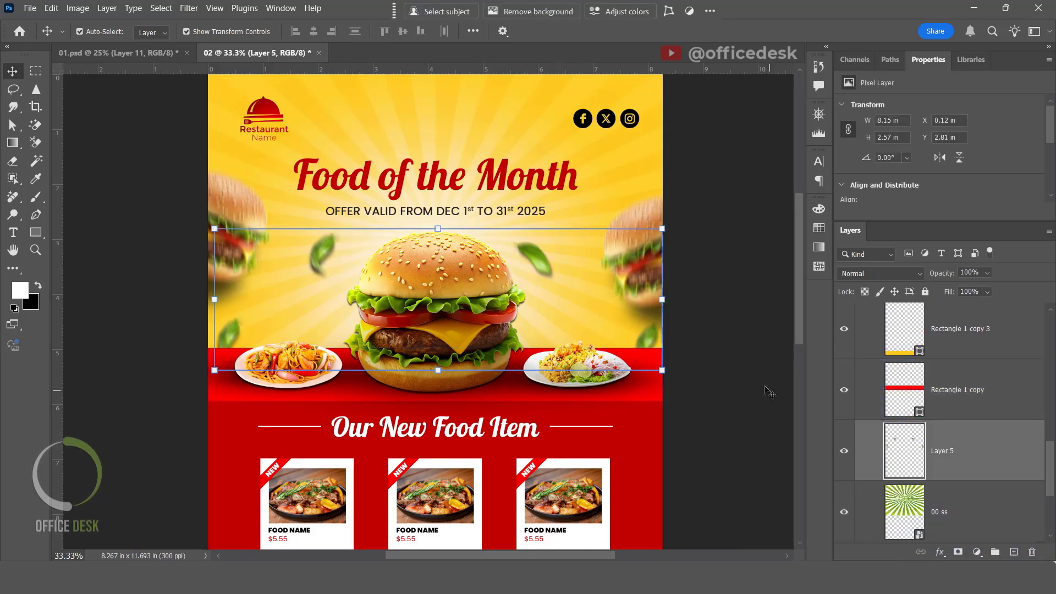
{"action": "left_click", "coordinate": [764, 326]}
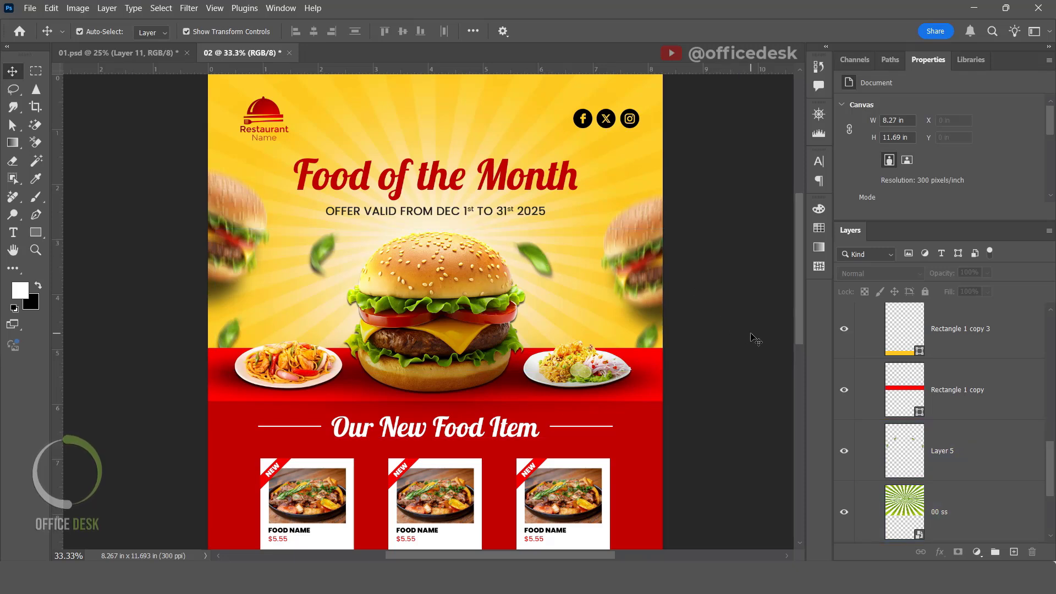
Nudge the right-edge burger slightly upward and check the whole flyer with the guides toggled on and off.
{"action": "mouse_move", "coordinate": [642, 220]}
{"action": "left_mouse_down"}
{"action": "mouse_move", "coordinate": [649, 200]}
{"action": "mouse_move", "coordinate": [646, 209]}
{"action": "left_mouse_up"}
{"action": "left_click", "coordinate": [760, 365]}
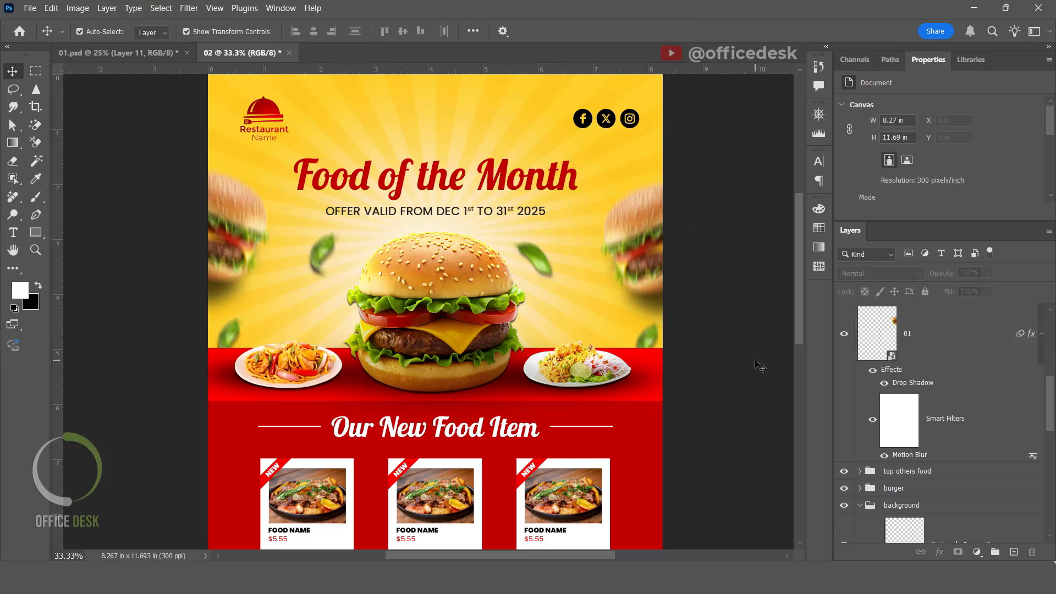
{"action": "key", "text": "ctrl+minus"}
{"action": "key", "text": "ctrl+minus"}
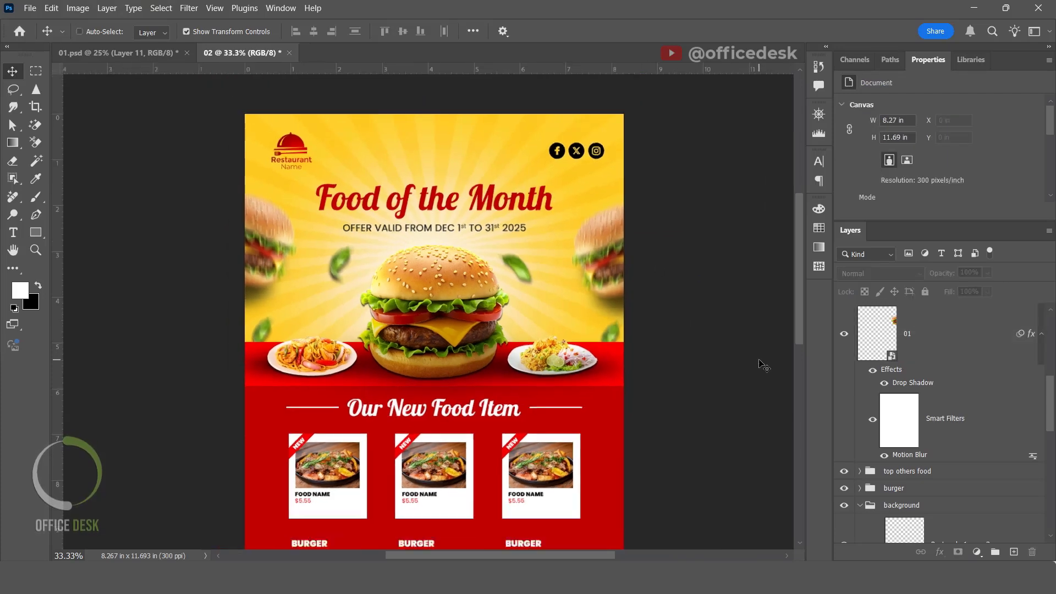
{"action": "key", "text": "ctrl+0"}
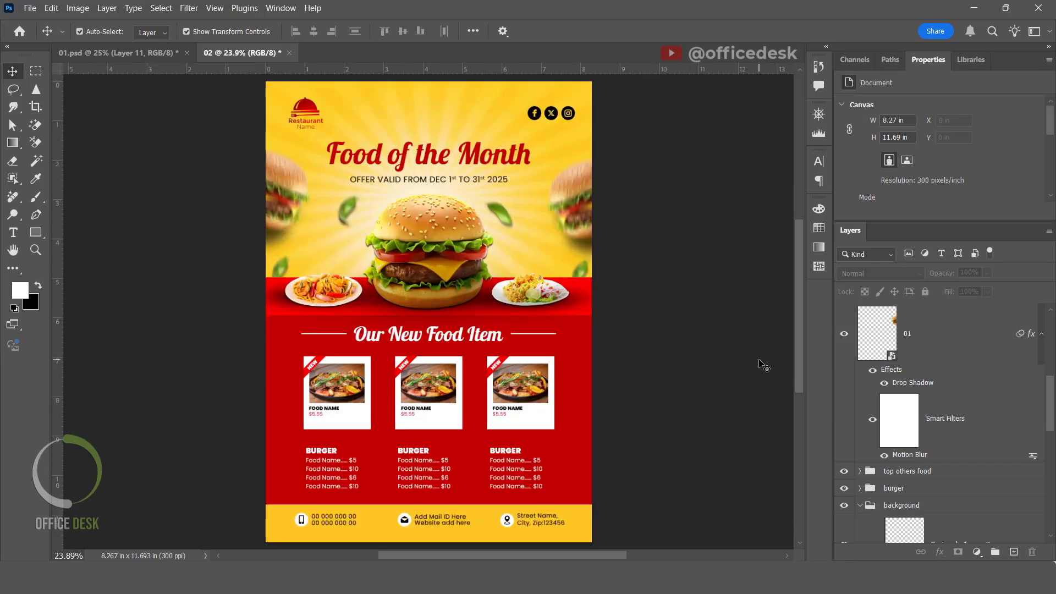
{"action": "key", "text": "ctrl+semicolon"}
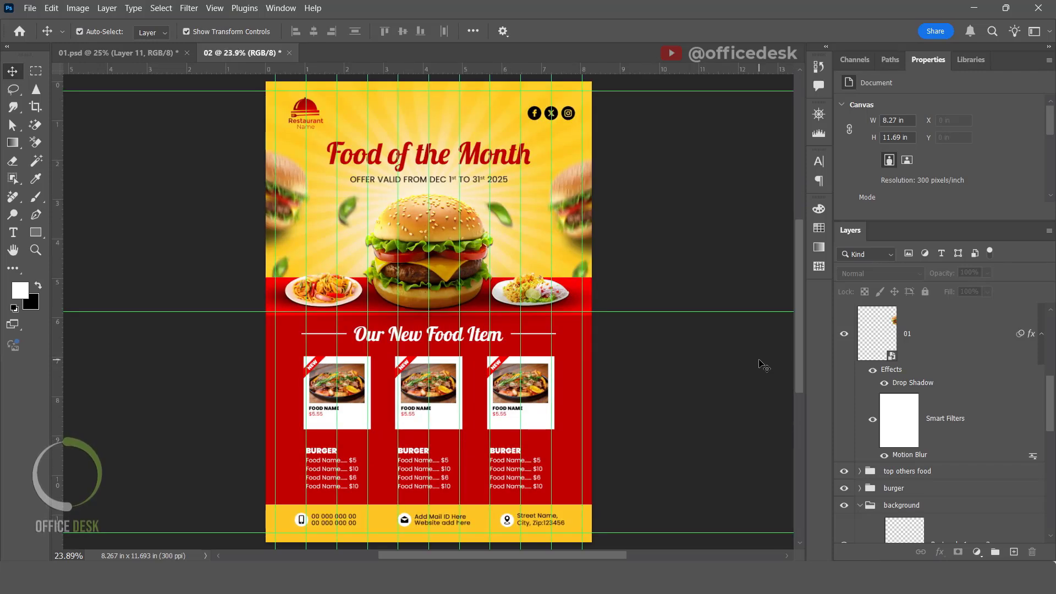
{"action": "key", "text": "ctrl+semicolon"}
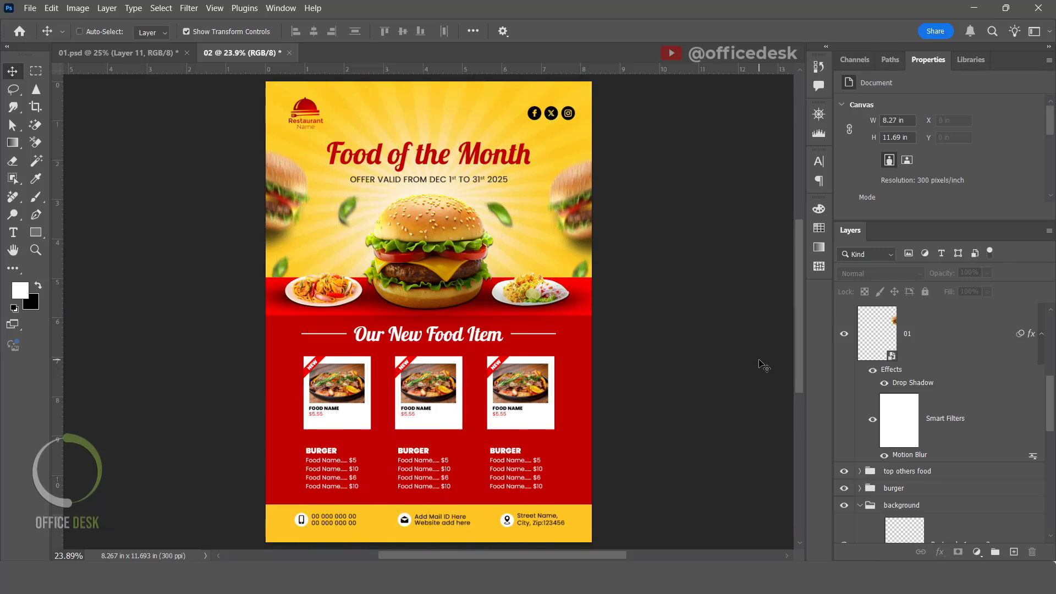
Group the two edge burger layers, "01 copy" and "01".
{"action": "scroll", "coordinate": [964, 321], "scroll_direction": "up", "scroll_amount": 4}
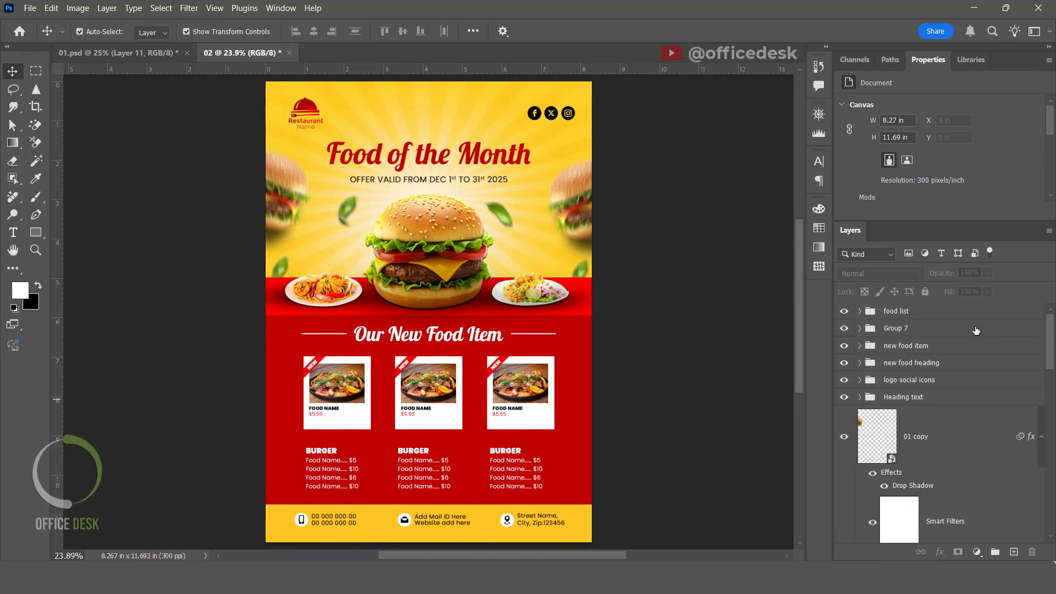
{"action": "left_click", "coordinate": [940, 443]}
{"action": "scroll", "coordinate": [941, 451], "scroll_direction": "down", "scroll_amount": 5}
{"action": "scroll", "coordinate": [942, 453], "scroll_direction": "down", "scroll_amount": 3}
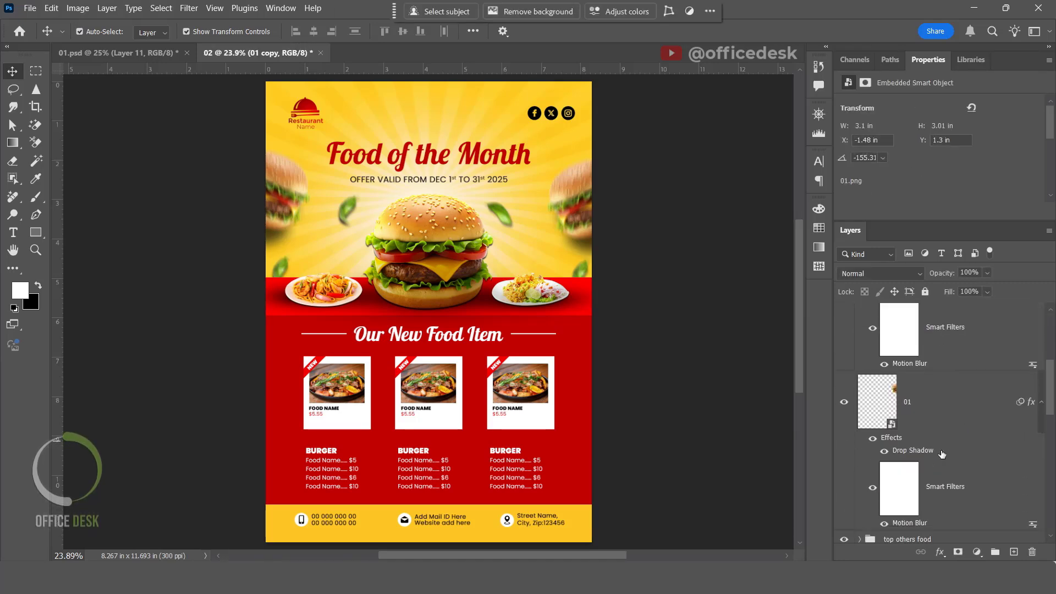
{"action": "left_click", "coordinate": [932, 438]}
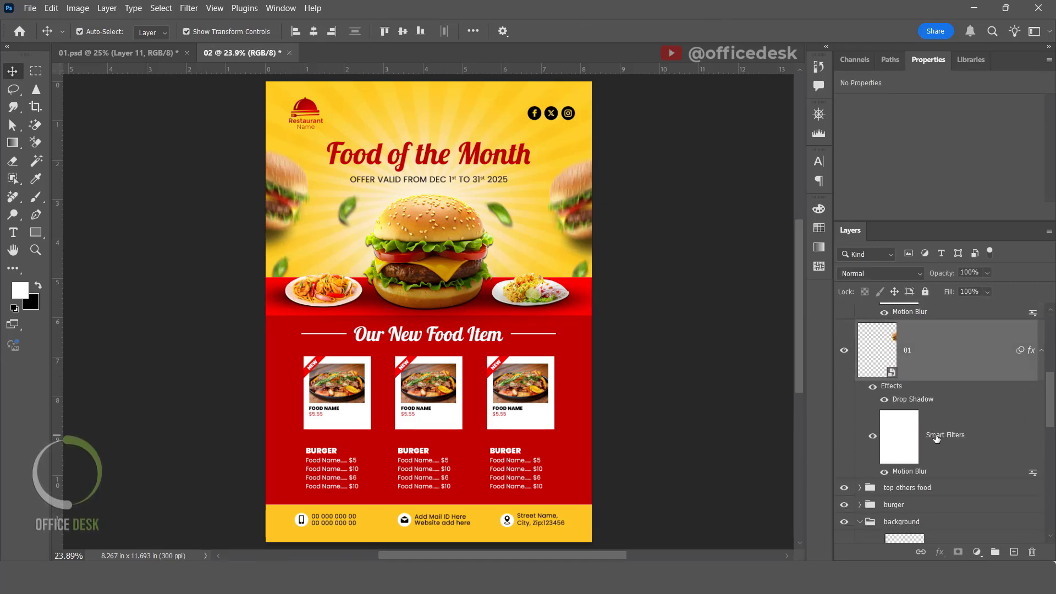
{"action": "key", "text": "ctrl+g"}
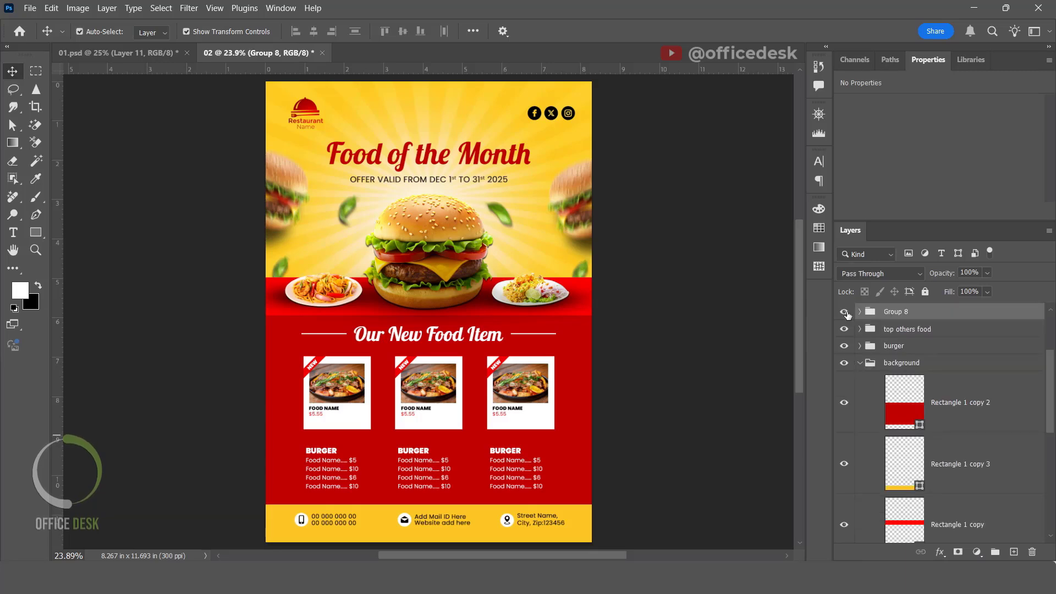
Check the edge burgers' group by toggling its visibility off and on, and collapse the "background" group.
{"action": "left_click", "coordinate": [844, 313]}
{"action": "left_click", "coordinate": [844, 313]}
{"action": "left_click", "coordinate": [844, 313]}
{"action": "left_click", "coordinate": [843, 313]}
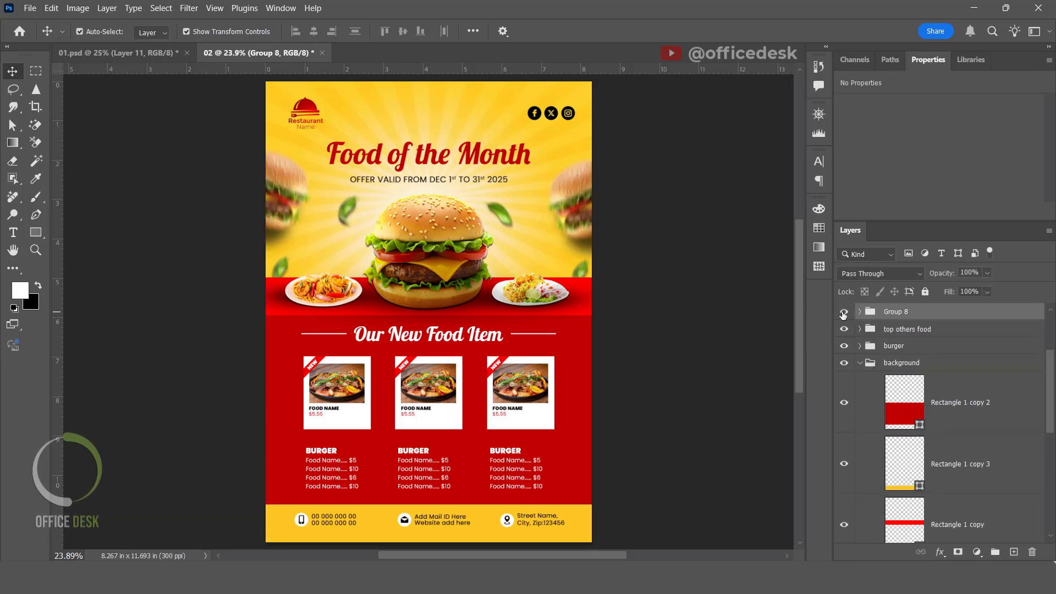
{"action": "left_click", "coordinate": [844, 313]}
{"action": "left_click", "coordinate": [844, 312]}
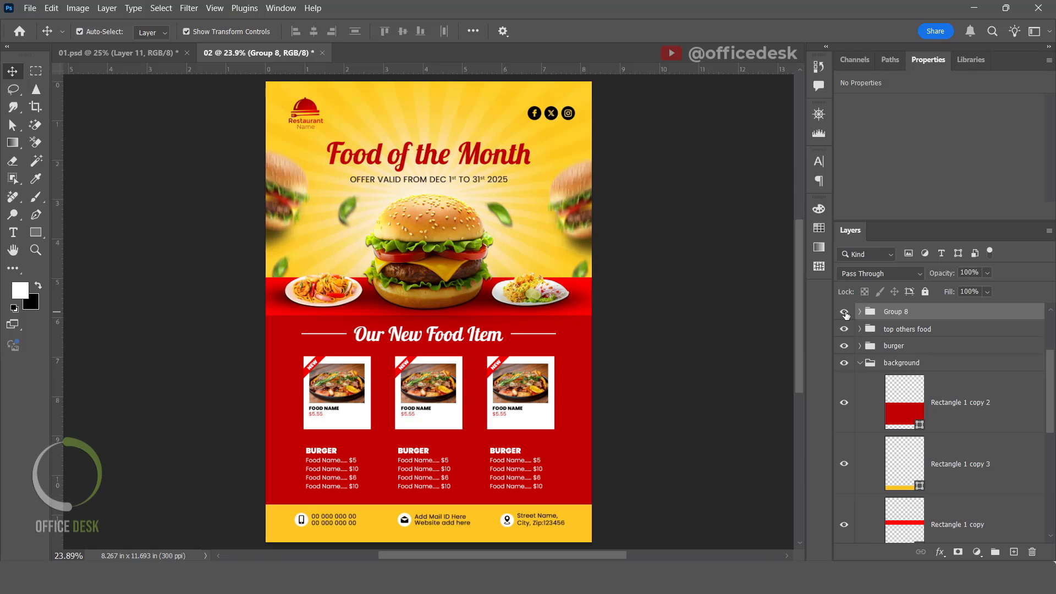
{"action": "left_click", "coordinate": [860, 364]}
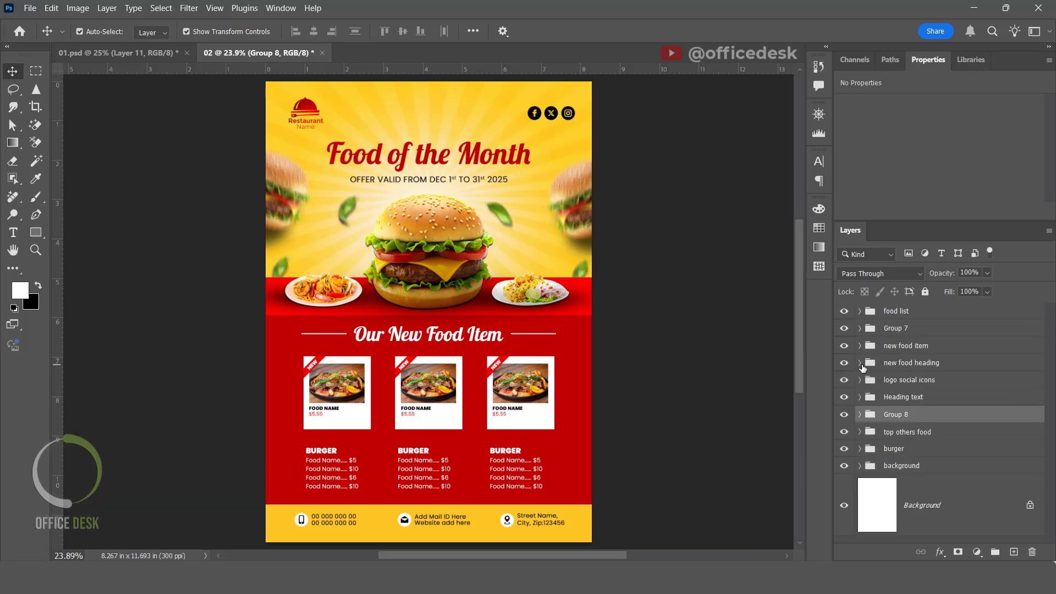
{"action": "left_click", "coordinate": [710, 235]}
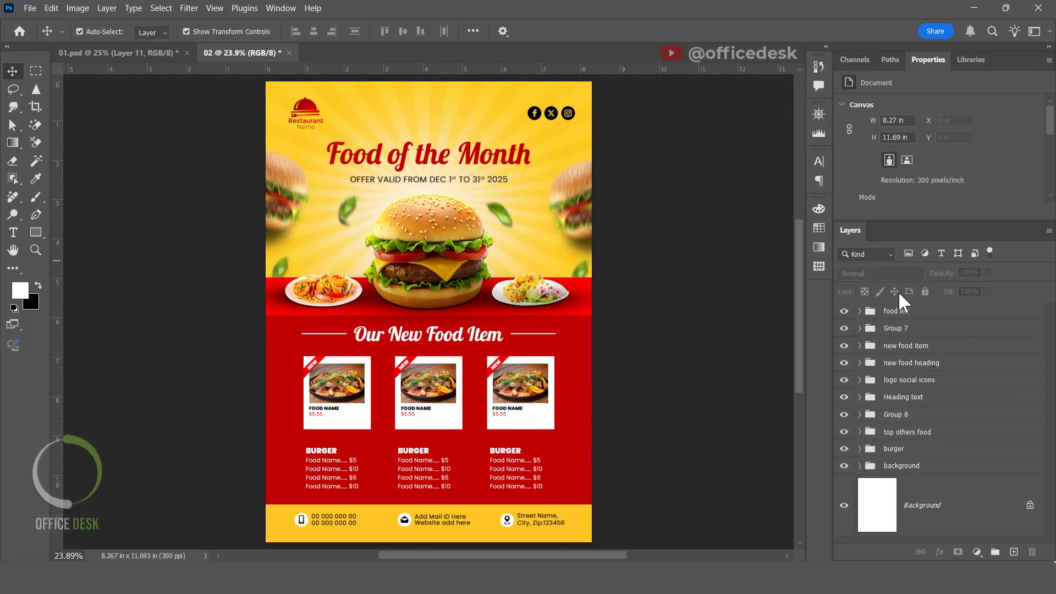
Add a new layer above the "food list" group and fill it with the merged flyer using Apply Image.
{"action": "left_click", "coordinate": [913, 311]}
{"action": "left_click", "coordinate": [1012, 550]}
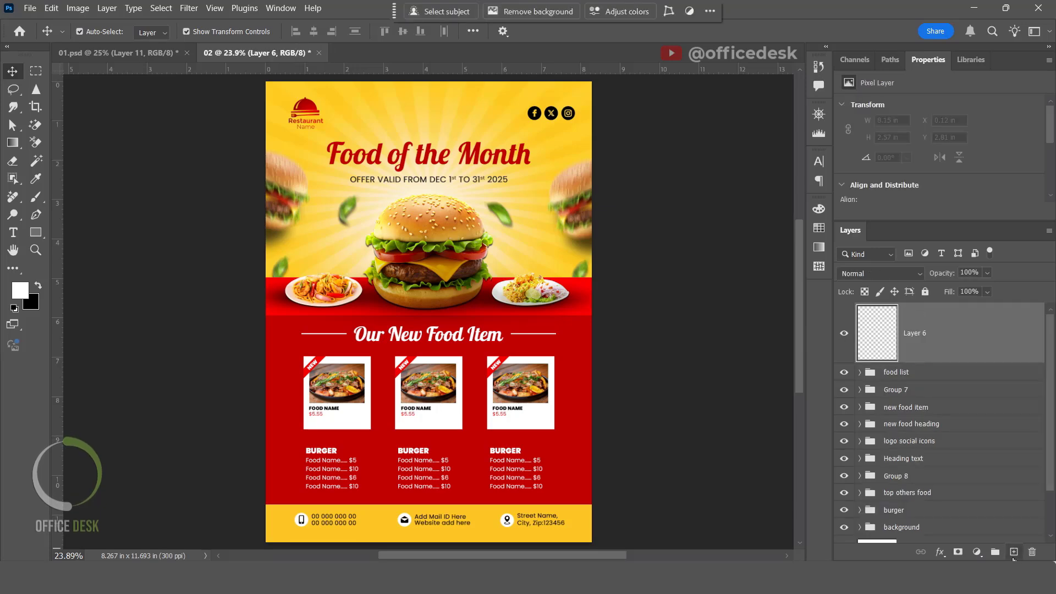
{"action": "left_click", "coordinate": [77, 8]}
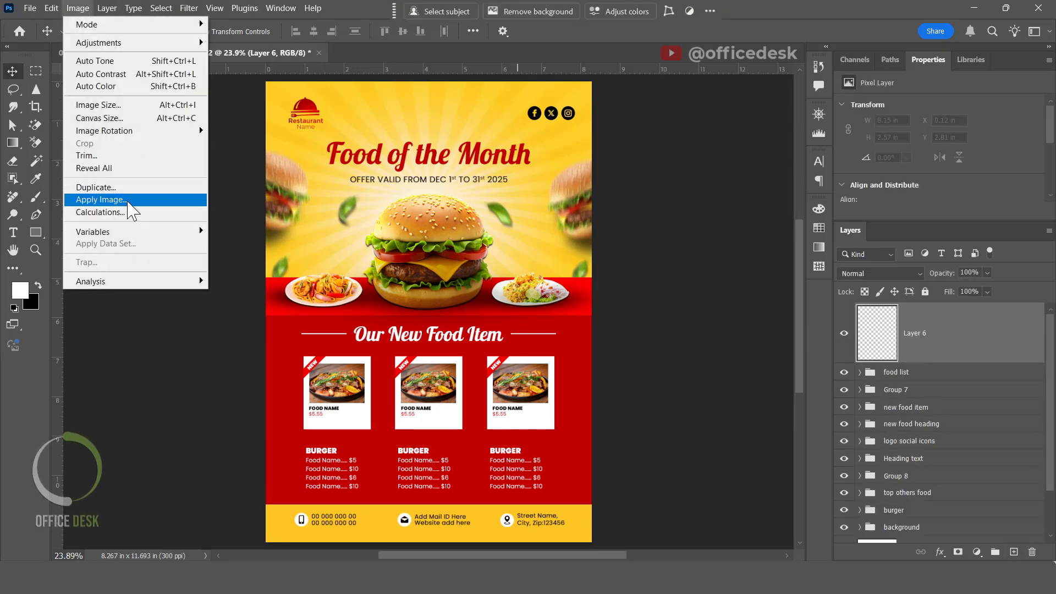
{"action": "left_click", "coordinate": [132, 204]}
{"action": "left_click", "coordinate": [863, 128]}
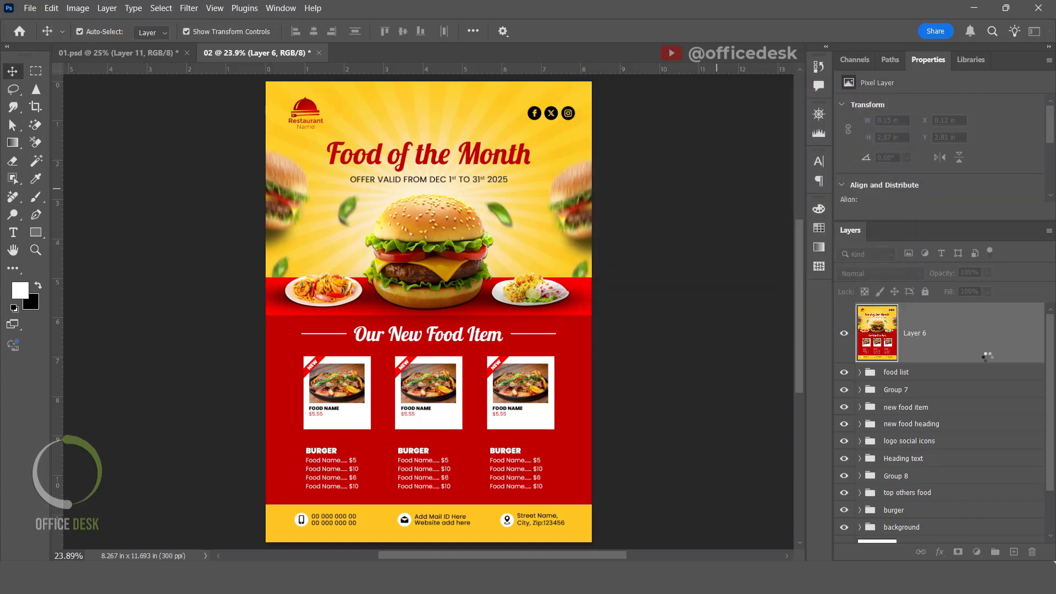
Convert the merged flyer layer, "Layer 6", for smart filters and accept turning it into a smart object.
{"action": "left_click", "coordinate": [188, 7]}
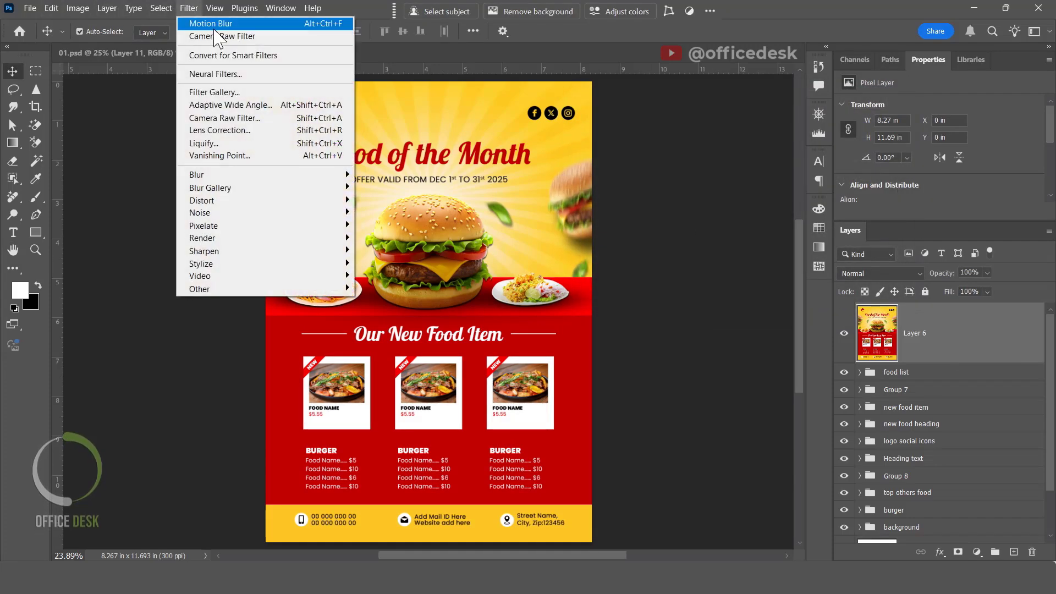
{"action": "left_click", "coordinate": [219, 55]}
{"action": "left_click", "coordinate": [564, 223]}
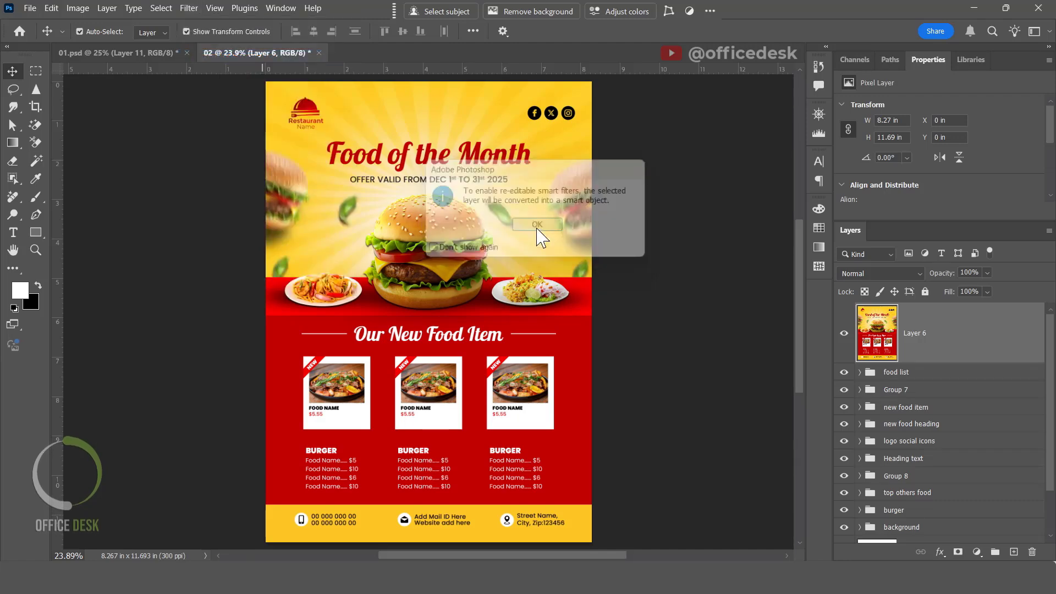
Start the Camera Raw Filter on the merged flyer layer and set Vibrance to +5, Blacks to +2 and Whites to +10.
{"action": "left_click", "coordinate": [189, 8]}
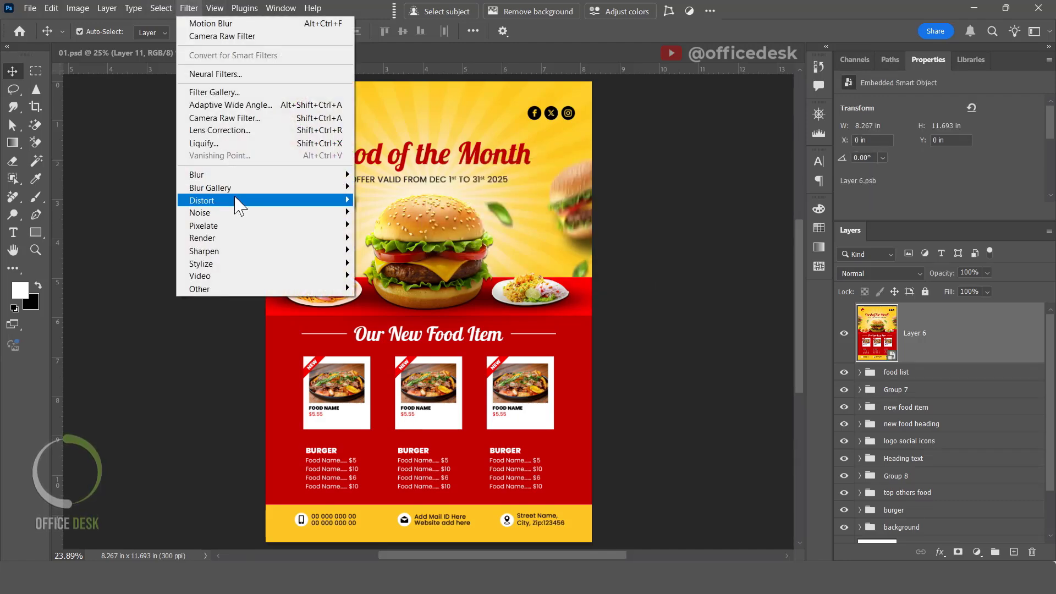
{"action": "left_click", "coordinate": [225, 117]}
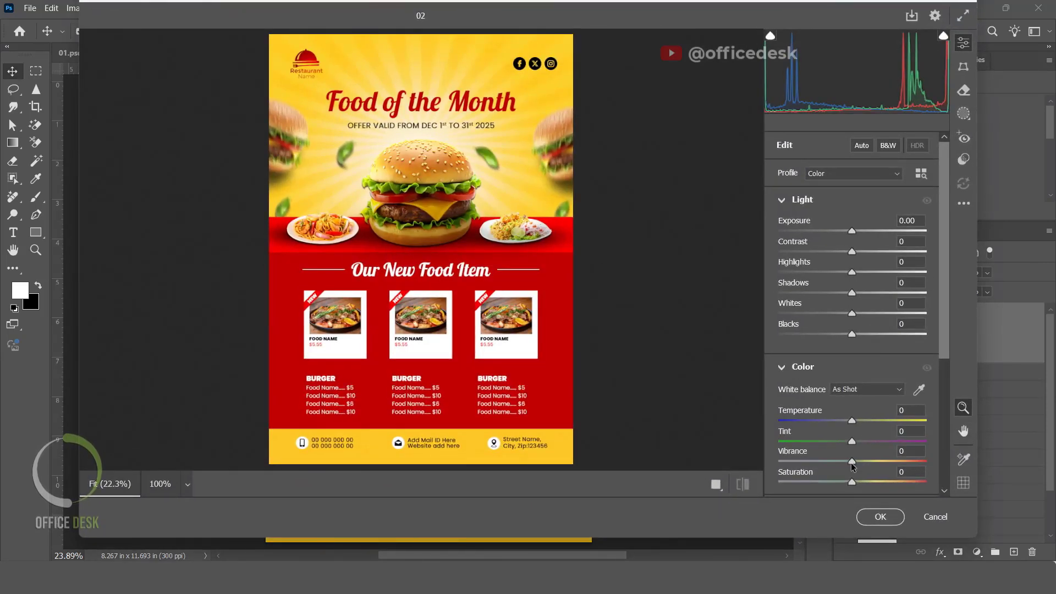
{"action": "left_click_drag", "start_coordinate": [851, 461], "coordinate": [856, 460]}
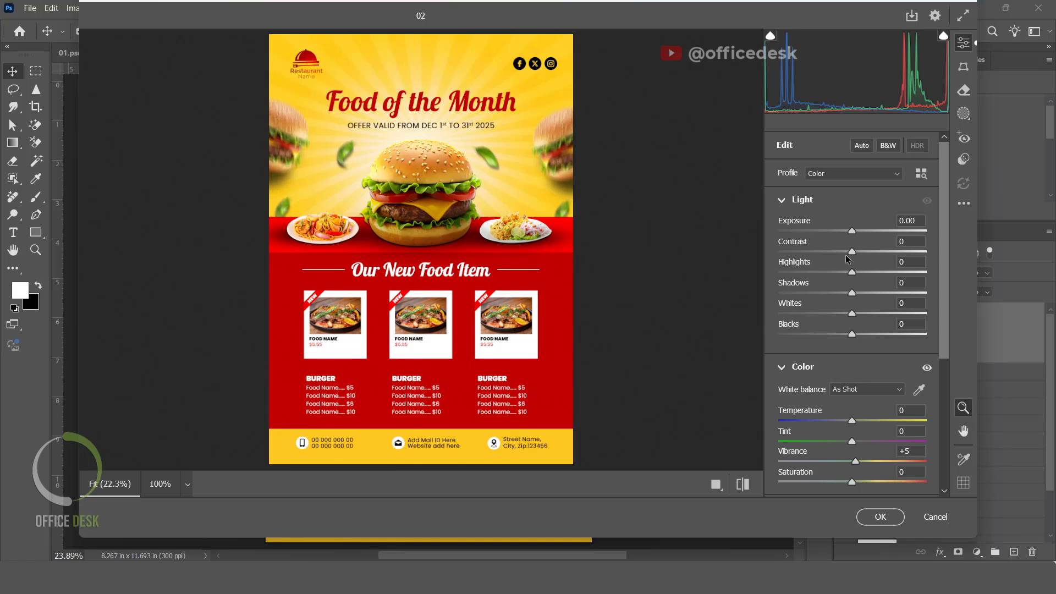
{"action": "left_click_drag", "start_coordinate": [851, 333], "coordinate": [860, 314]}
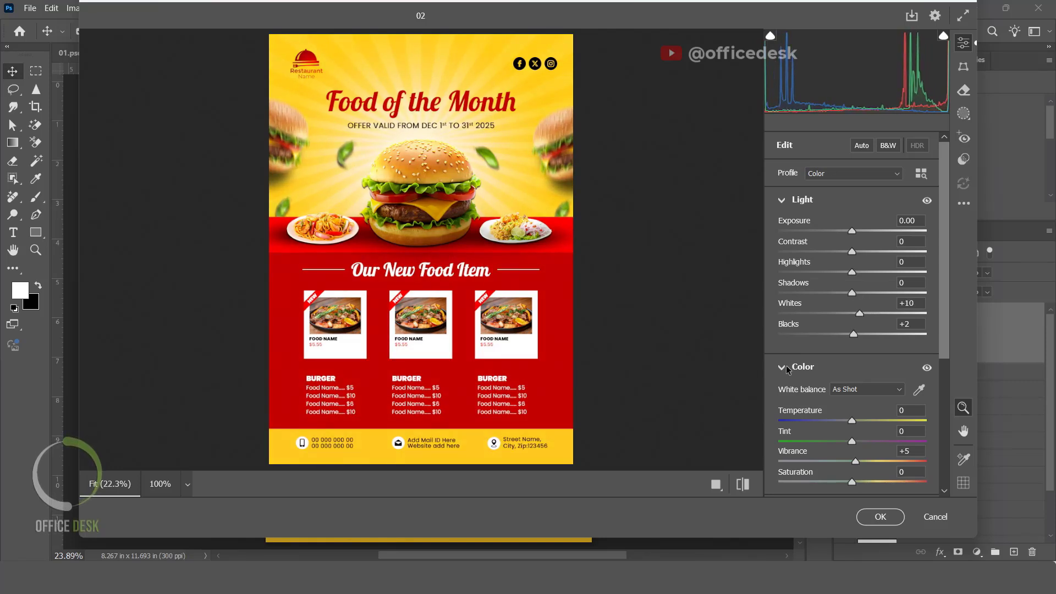
Set the Camera Raw detail adjustments to Sharpening 10 and Noise Reduction 5.
{"action": "scroll", "coordinate": [802, 392], "scroll_direction": "down", "scroll_amount": 4}
{"action": "left_click", "coordinate": [784, 405]}
{"action": "left_click_drag", "start_coordinate": [779, 314], "coordinate": [788, 314]}
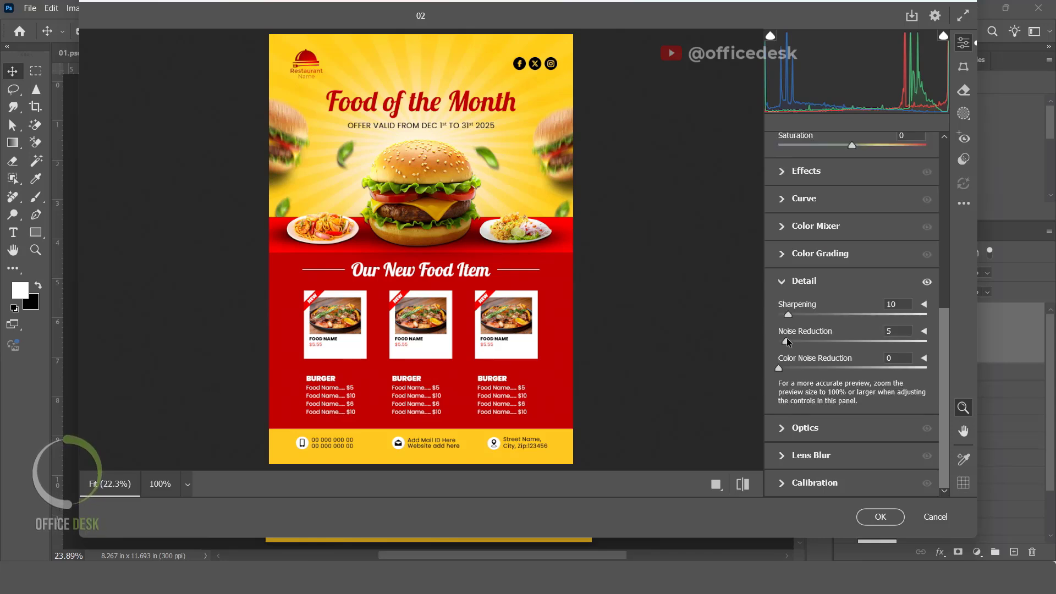
Adjust Texture and Clarity slightly in the Camera Raw effects and apply the filter to the merged flyer layer.
{"action": "left_click", "coordinate": [776, 199]}
{"action": "left_click", "coordinate": [777, 197]}
{"action": "left_click", "coordinate": [783, 173]}
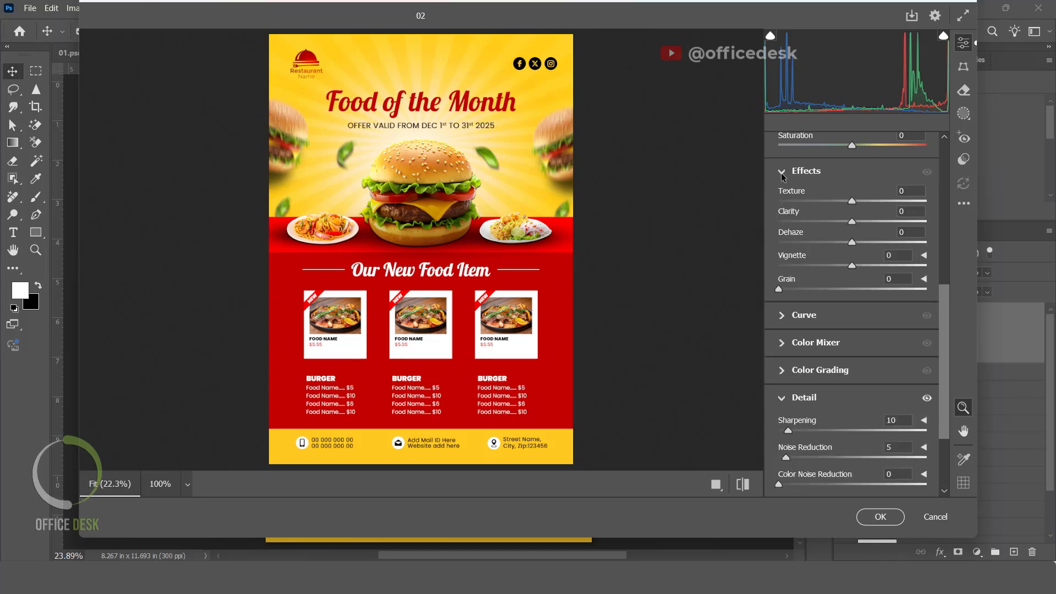
{"action": "left_click_drag", "start_coordinate": [853, 201], "coordinate": [854, 222]}
{"action": "left_click", "coordinate": [874, 516]}
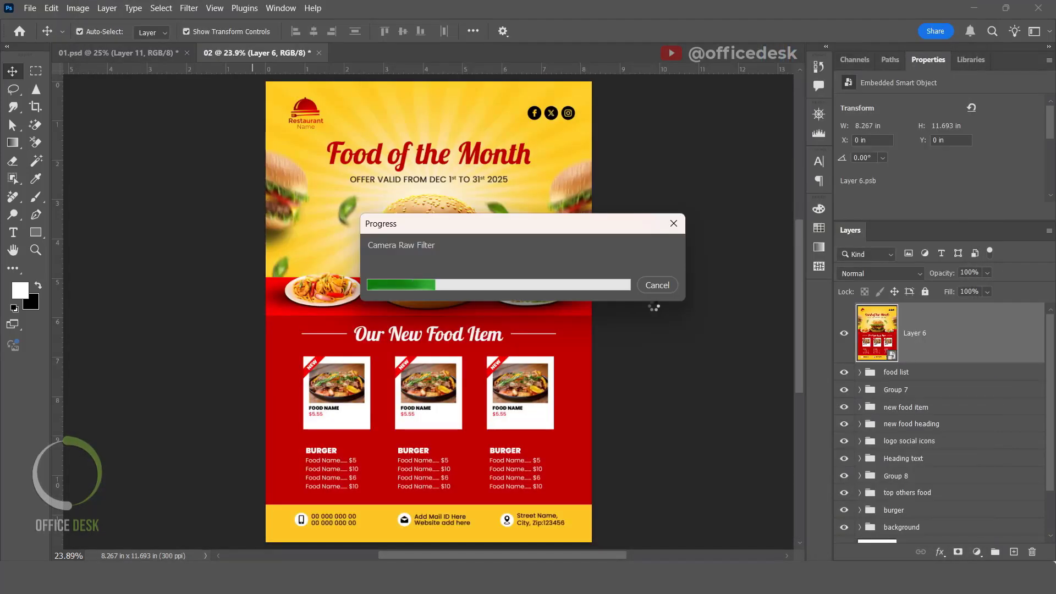